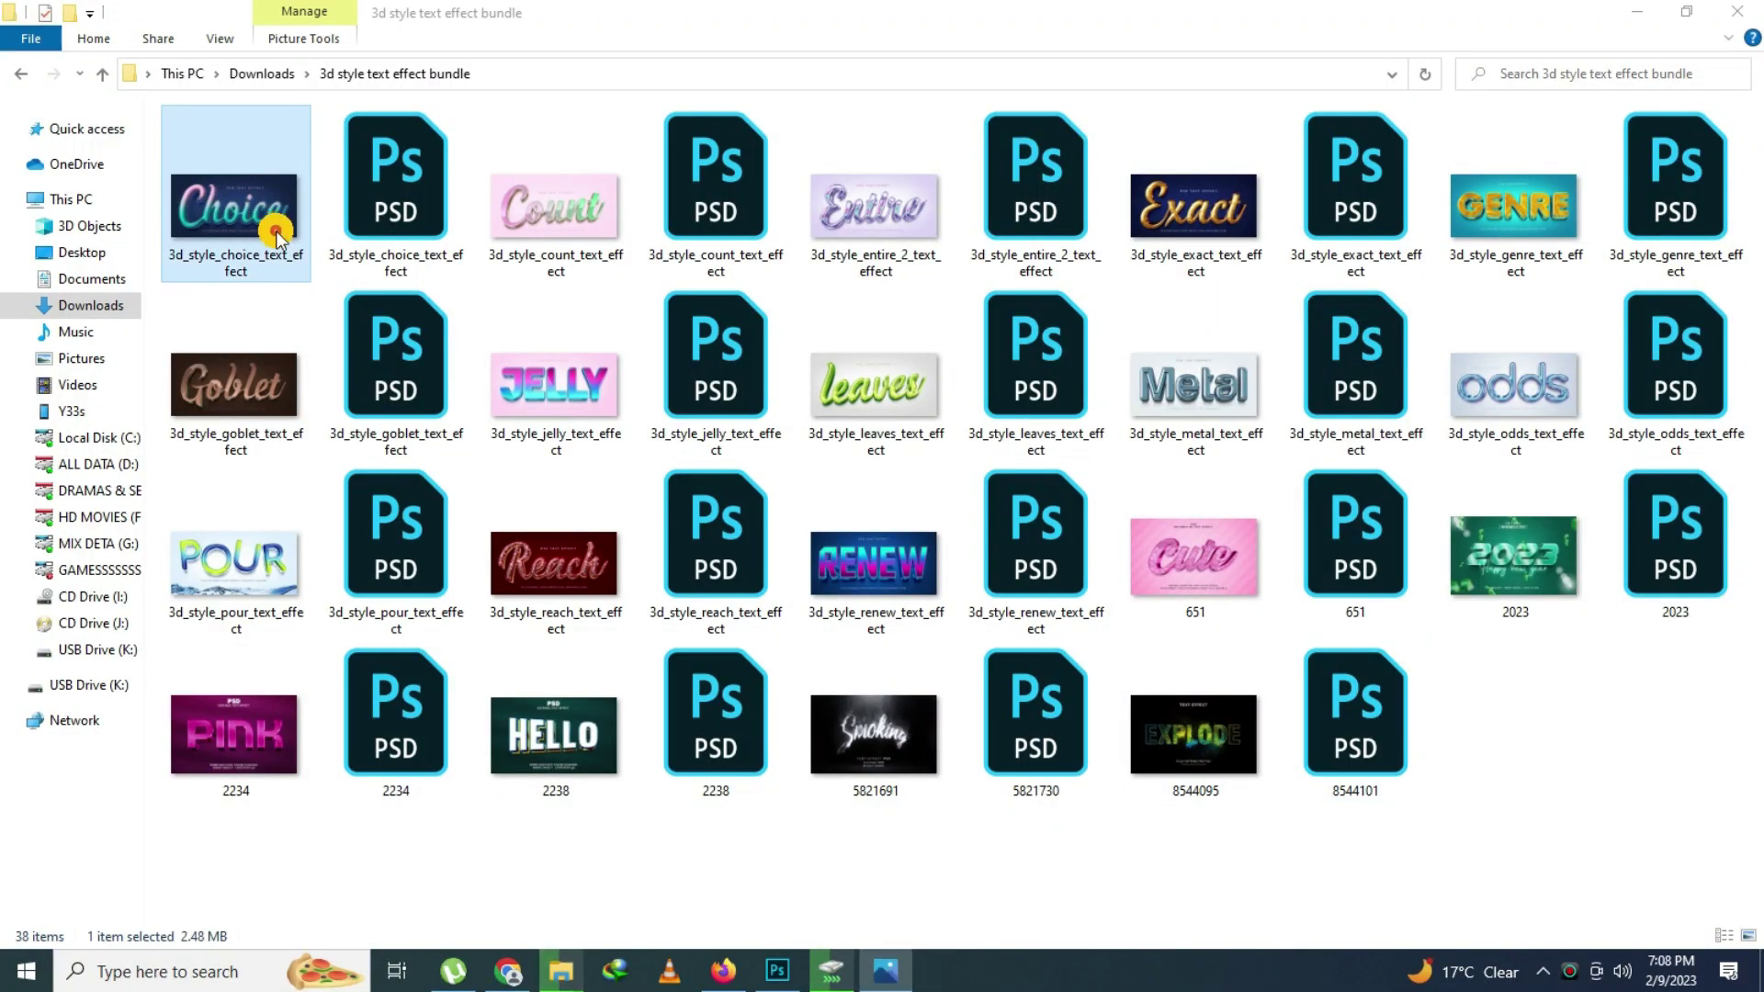
Open the Choice preview and pan across its enlarged lettering and top caption
{"action": "double_click", "coordinate": [276, 237]}
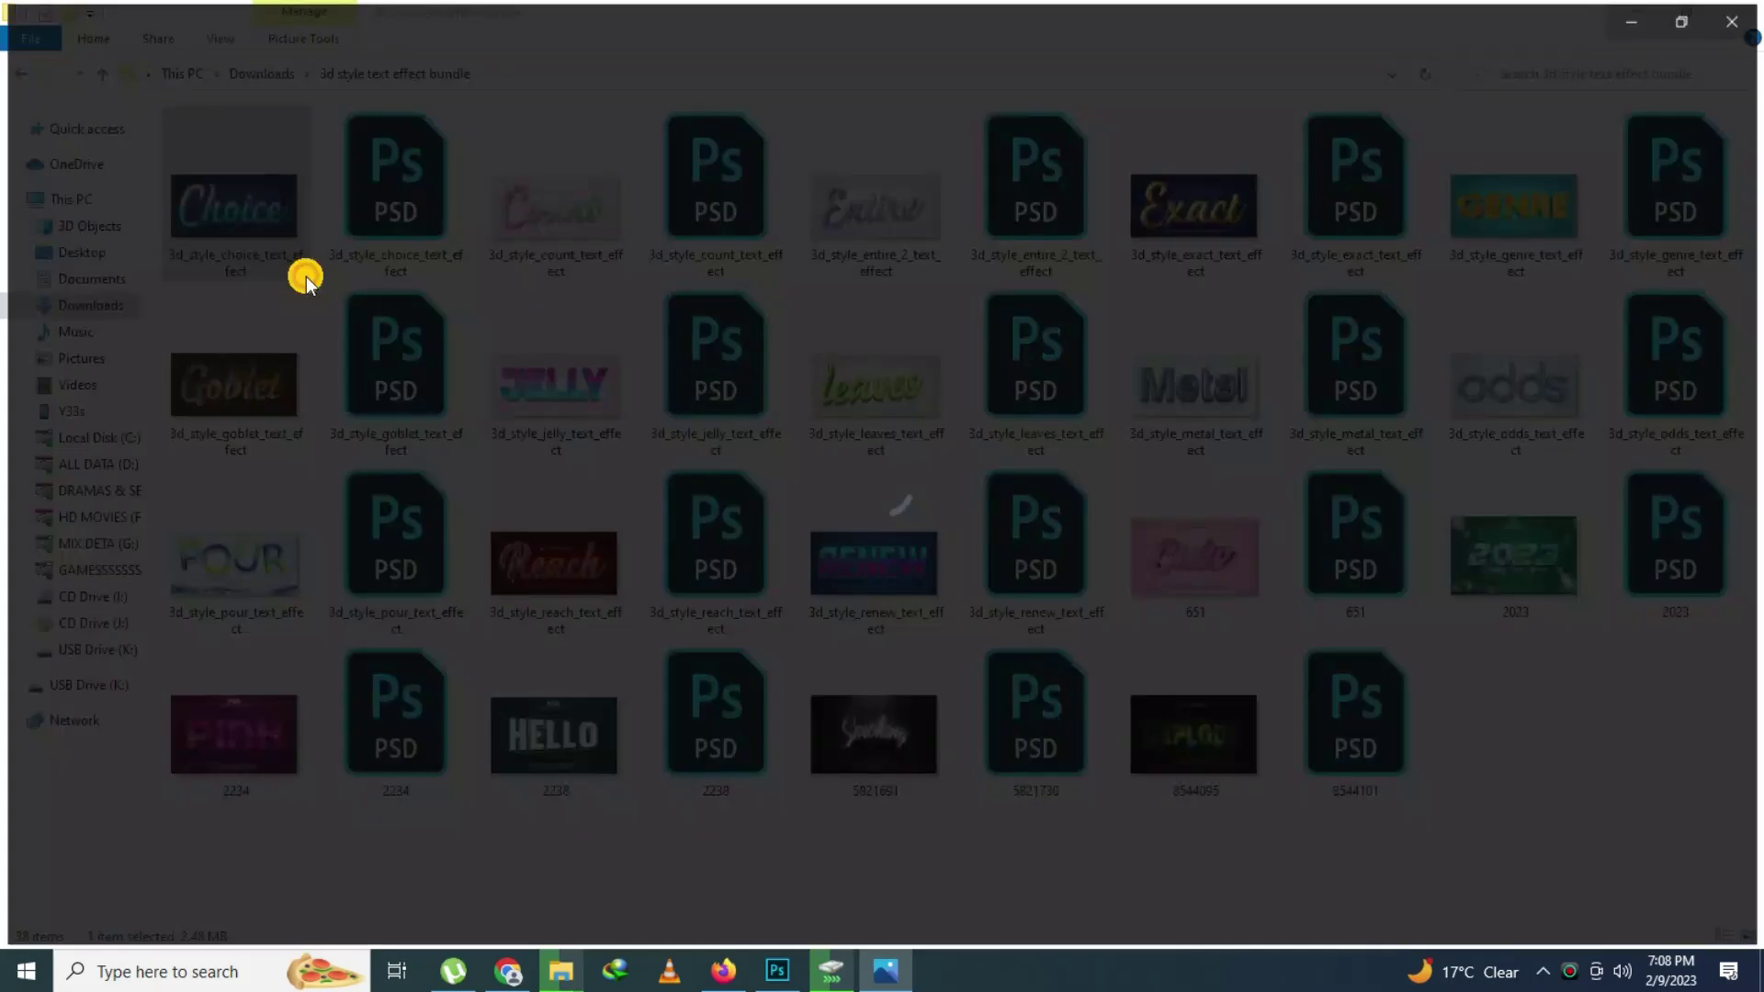
{"action": "scroll", "coordinate": [992, 483], "scroll_direction": "up", "scroll_amount": 3}
{"action": "left_click_drag", "start_coordinate": [545, 650], "coordinate": [981, 634]}
{"action": "mouse_move", "coordinate": [685, 421]}
{"action": "left_mouse_down"}
{"action": "mouse_move", "coordinate": [781, 585]}
{"action": "mouse_move", "coordinate": [705, 347]}
{"action": "left_mouse_up"}
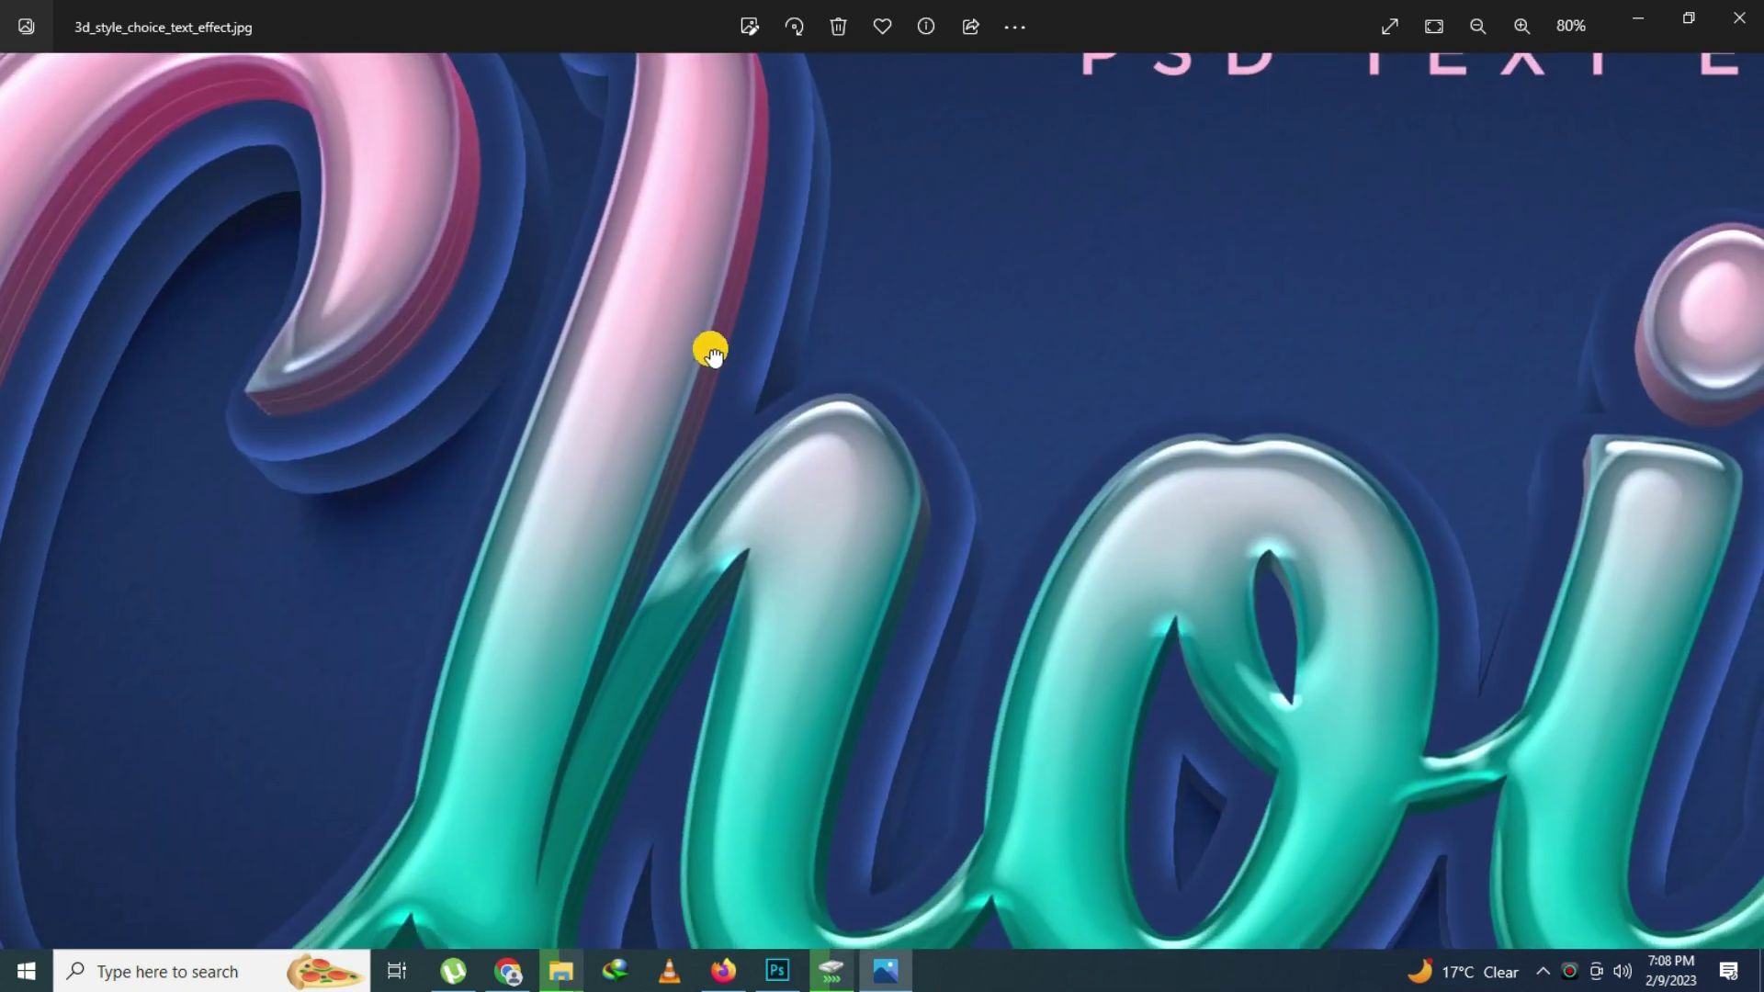
{"action": "mouse_move", "coordinate": [1193, 650]}
{"action": "left_mouse_down"}
{"action": "mouse_move", "coordinate": [1027, 512]}
{"action": "mouse_move", "coordinate": [905, 597]}
{"action": "mouse_move", "coordinate": [709, 588]}
{"action": "left_mouse_up"}
{"action": "left_click_drag", "start_coordinate": [1154, 579], "coordinate": [599, 614]}
{"action": "scroll", "coordinate": [638, 573], "scroll_direction": "down", "scroll_amount": 3}
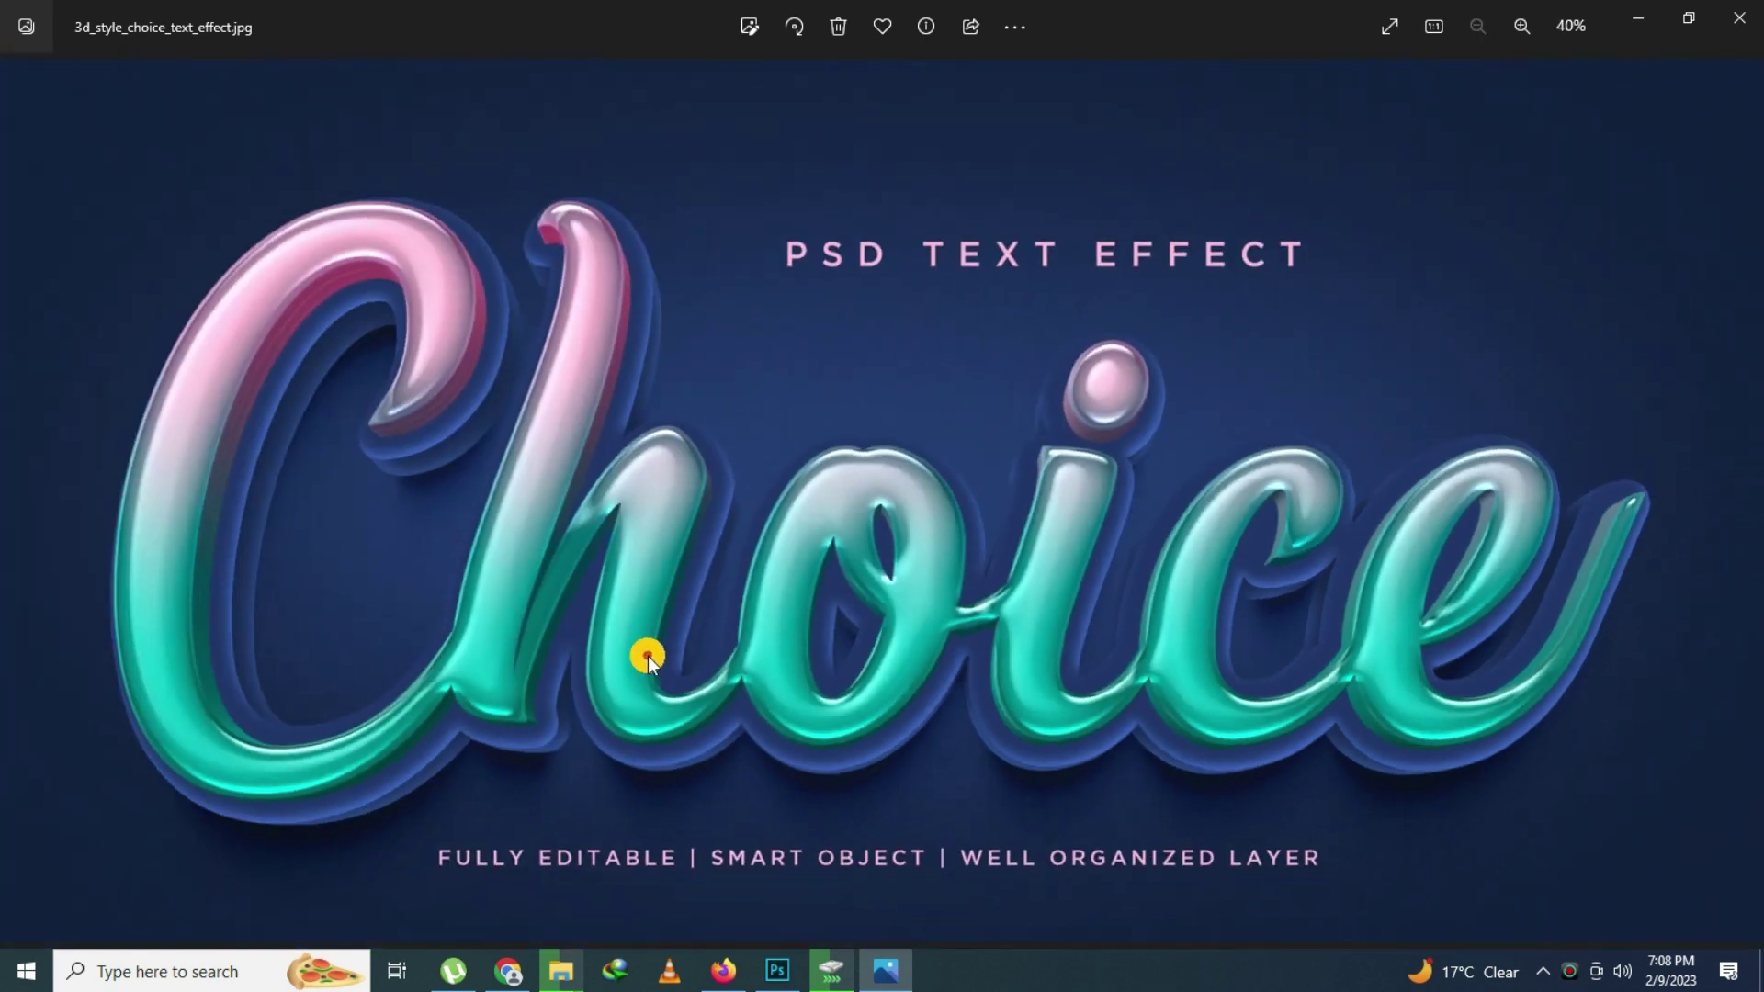
Inspect the Count preview up close, including the C curl and caption
{"action": "key", "text": "Right"}
{"action": "scroll", "coordinate": [700, 656], "scroll_direction": "up", "scroll_amount": 2}
{"action": "scroll", "coordinate": [677, 622], "scroll_direction": "up", "scroll_amount": 2}
{"action": "mouse_move", "coordinate": [347, 611]}
{"action": "left_mouse_down"}
{"action": "mouse_move", "coordinate": [751, 669]}
{"action": "mouse_move", "coordinate": [808, 559]}
{"action": "mouse_move", "coordinate": [760, 689]}
{"action": "left_mouse_up"}
{"action": "mouse_move", "coordinate": [763, 349]}
{"action": "left_mouse_down"}
{"action": "mouse_move", "coordinate": [775, 493]}
{"action": "mouse_move", "coordinate": [535, 616]}
{"action": "mouse_move", "coordinate": [803, 697]}
{"action": "mouse_move", "coordinate": [543, 492]}
{"action": "mouse_move", "coordinate": [910, 634]}
{"action": "mouse_move", "coordinate": [1302, 625]}
{"action": "mouse_move", "coordinate": [1035, 713]}
{"action": "mouse_move", "coordinate": [772, 685]}
{"action": "mouse_move", "coordinate": [1035, 678]}
{"action": "mouse_move", "coordinate": [1150, 696]}
{"action": "left_mouse_up"}
{"action": "scroll", "coordinate": [739, 702], "scroll_direction": "down", "scroll_amount": 3}
{"action": "scroll", "coordinate": [807, 608], "scroll_direction": "down", "scroll_amount": 2}
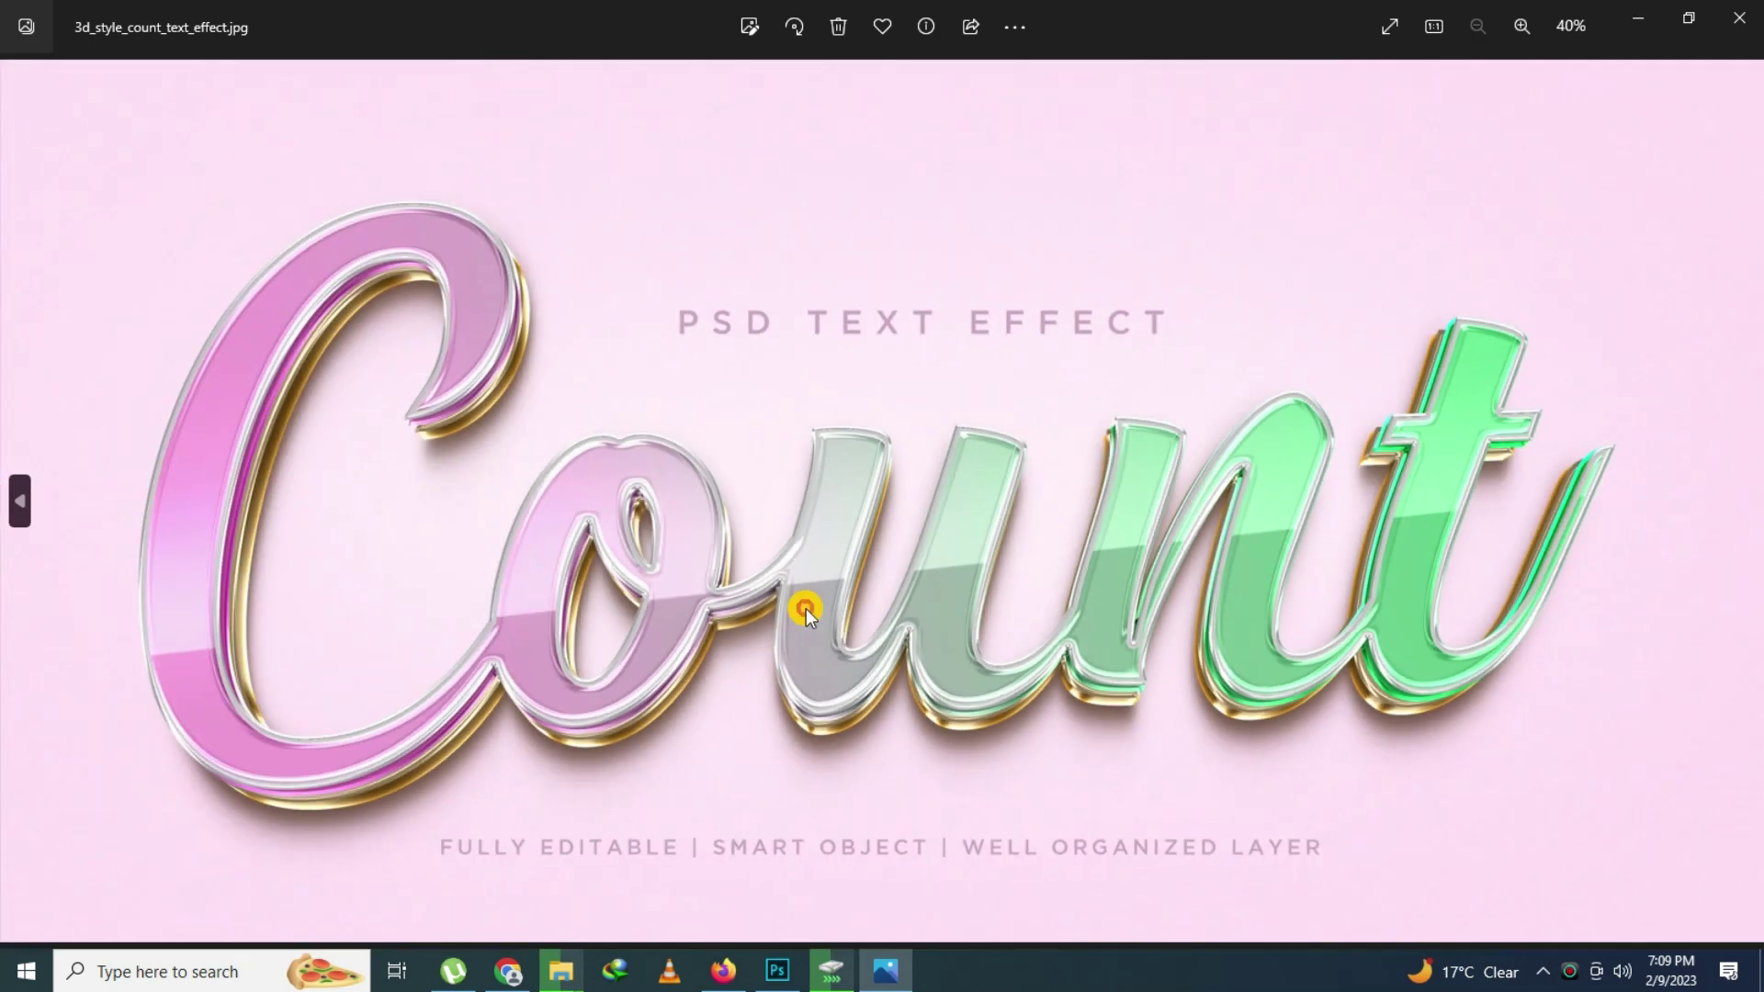
Zoom into the Entire preview to see the E and top caption
{"action": "key", "text": "Right"}
{"action": "scroll", "coordinate": [834, 652], "scroll_direction": "up", "scroll_amount": 3}
{"action": "mouse_move", "coordinate": [268, 551]}
{"action": "left_mouse_down"}
{"action": "mouse_move", "coordinate": [630, 618]}
{"action": "mouse_move", "coordinate": [873, 610]}
{"action": "mouse_move", "coordinate": [924, 884]}
{"action": "mouse_move", "coordinate": [725, 555]}
{"action": "mouse_move", "coordinate": [808, 465]}
{"action": "mouse_move", "coordinate": [913, 472]}
{"action": "mouse_move", "coordinate": [499, 654]}
{"action": "mouse_move", "coordinate": [681, 701]}
{"action": "mouse_move", "coordinate": [433, 642]}
{"action": "mouse_move", "coordinate": [894, 638]}
{"action": "mouse_move", "coordinate": [689, 630]}
{"action": "mouse_move", "coordinate": [768, 473]}
{"action": "left_mouse_up"}
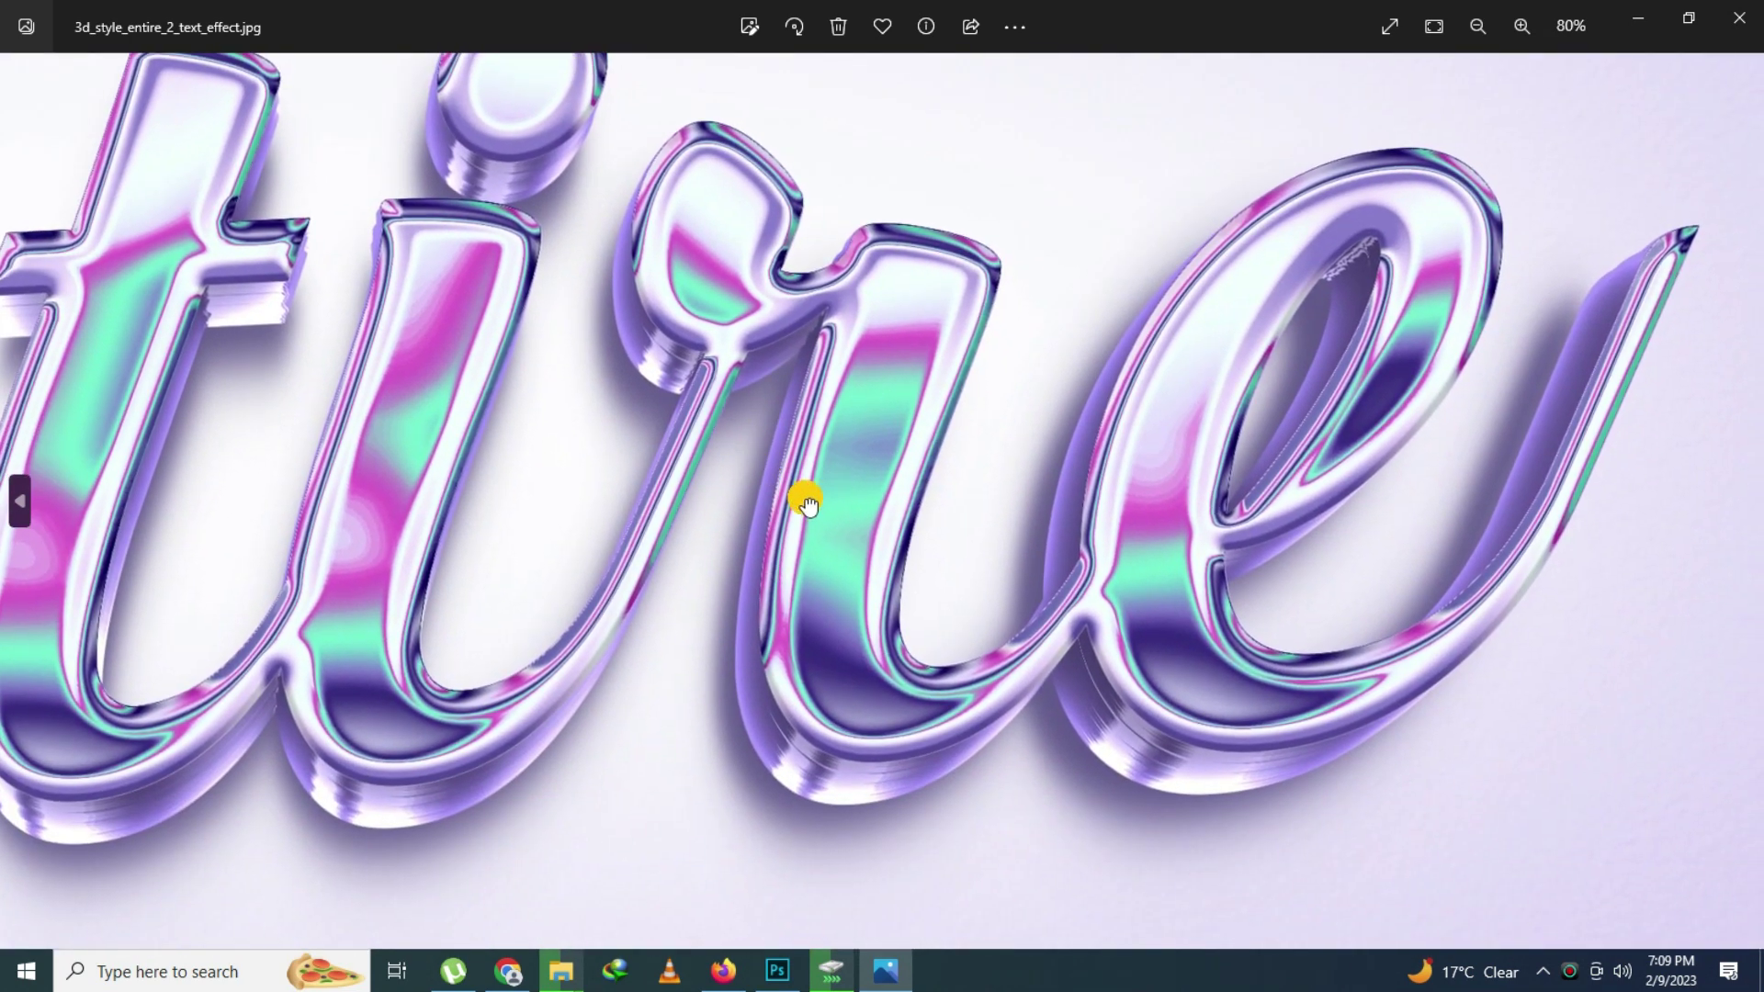
{"action": "scroll", "coordinate": [803, 497], "scroll_direction": "down", "scroll_amount": 3}
Inspect the Exact preview up close, panning across its letters
{"action": "key", "text": "Right"}
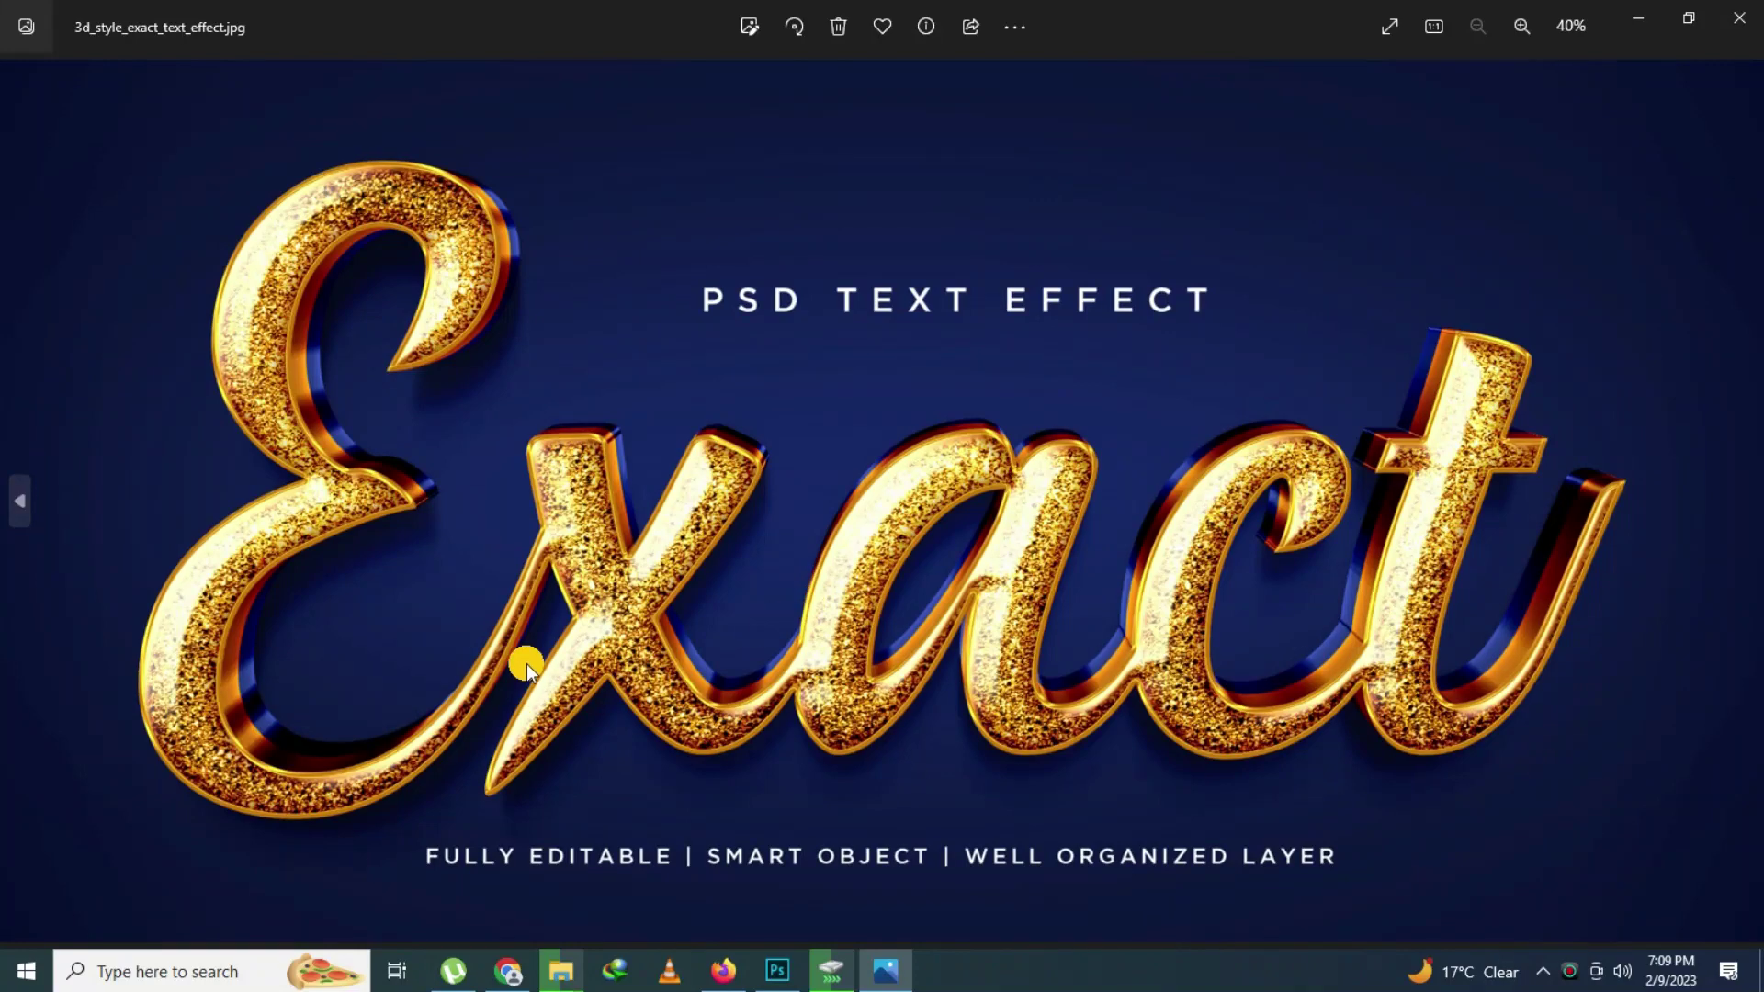
{"action": "scroll", "coordinate": [524, 658], "scroll_direction": "up", "scroll_amount": 2}
{"action": "left_click_drag", "start_coordinate": [504, 404], "coordinate": [945, 521]}
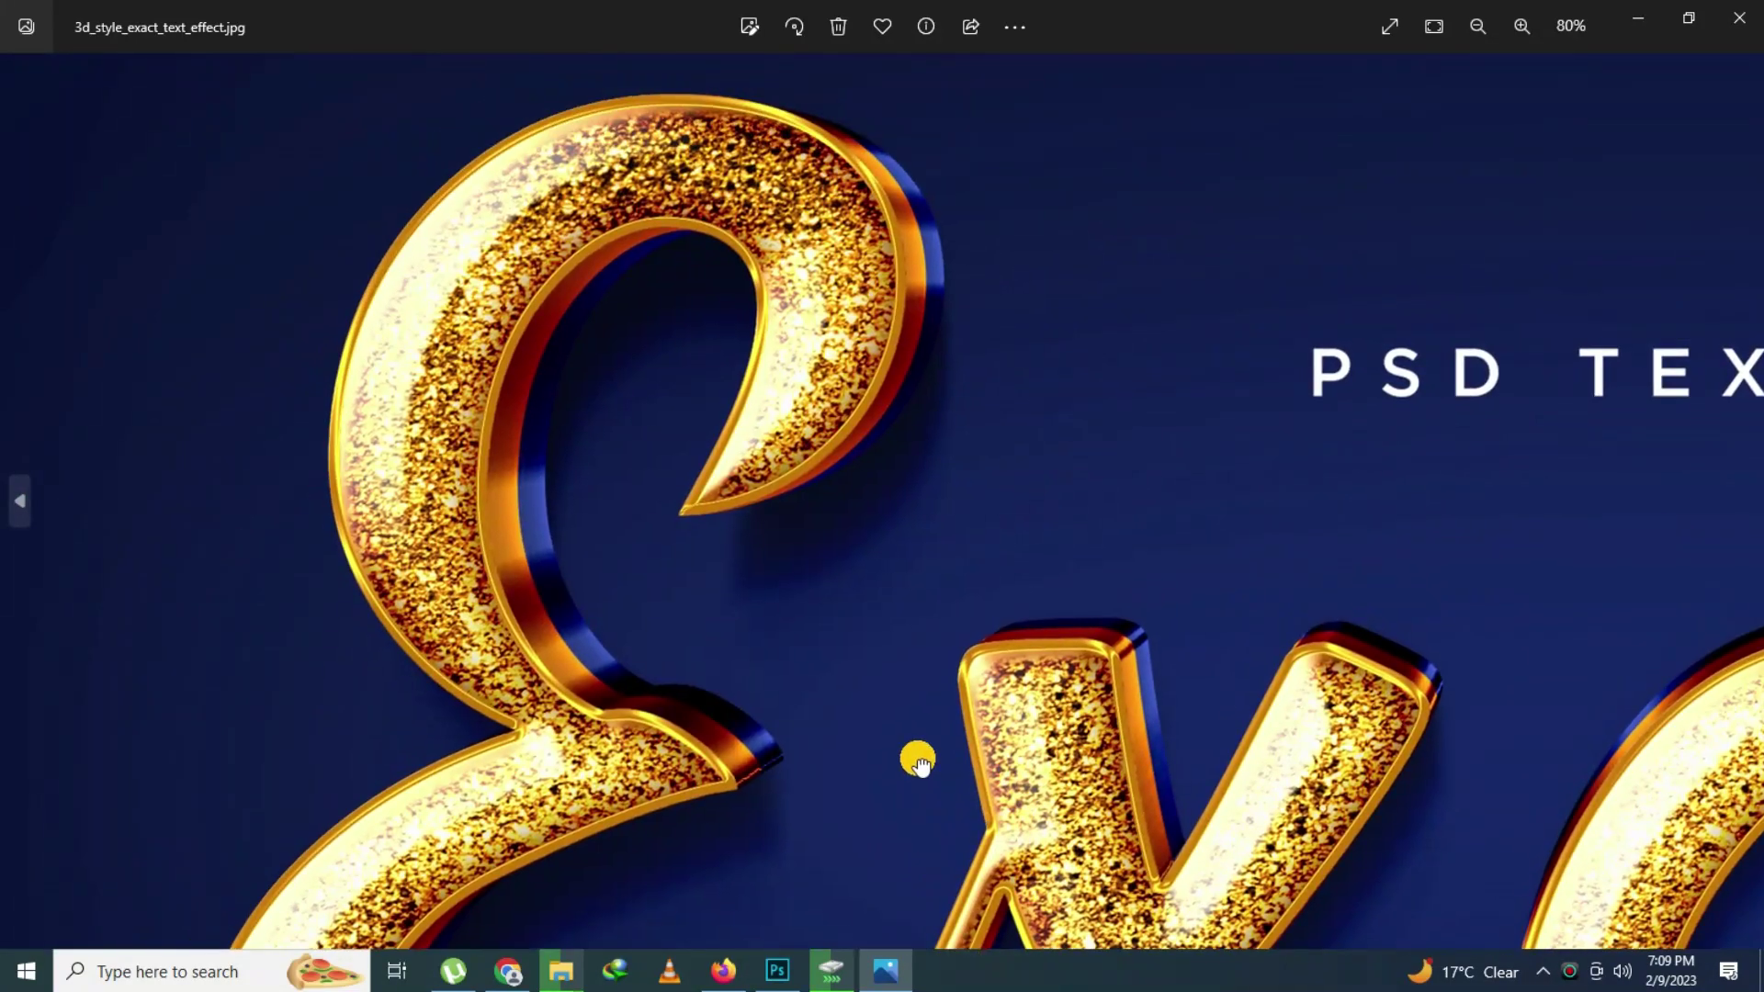
{"action": "mouse_move", "coordinate": [1217, 813]}
{"action": "left_mouse_down"}
{"action": "mouse_move", "coordinate": [675, 622]}
{"action": "mouse_move", "coordinate": [323, 658]}
{"action": "left_mouse_up"}
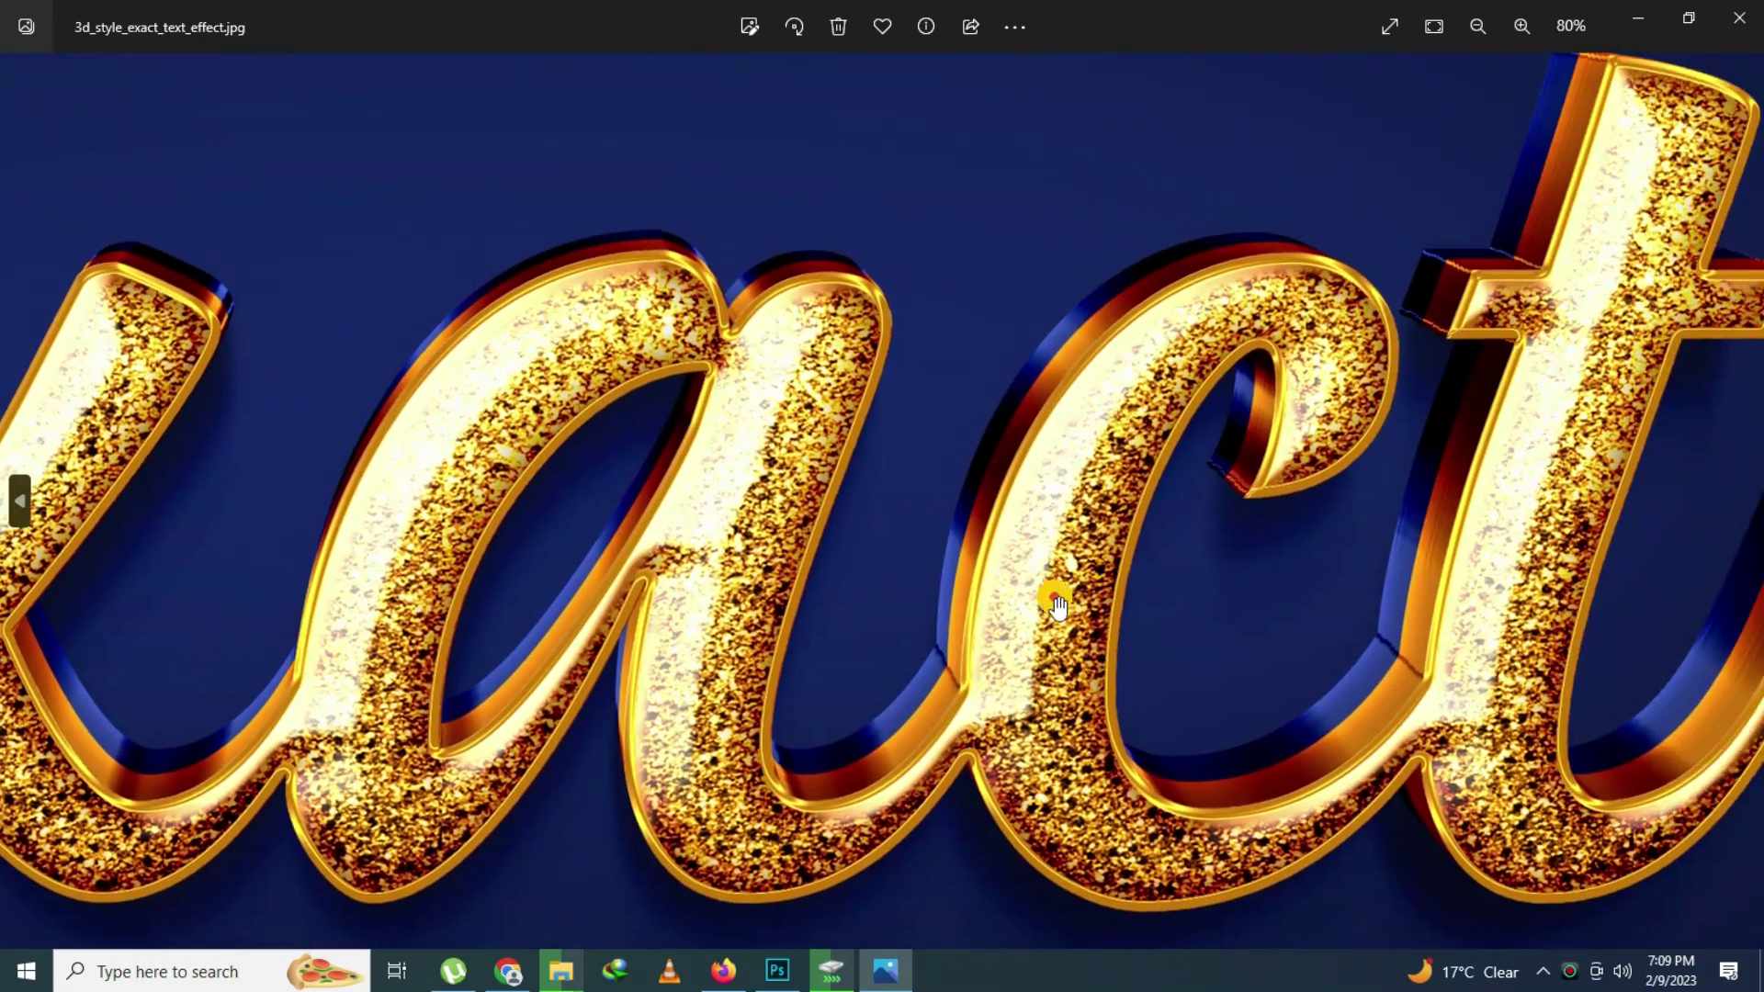
{"action": "left_click_drag", "start_coordinate": [1055, 583], "coordinate": [653, 630]}
{"action": "scroll", "coordinate": [735, 602], "scroll_direction": "down", "scroll_amount": 3}
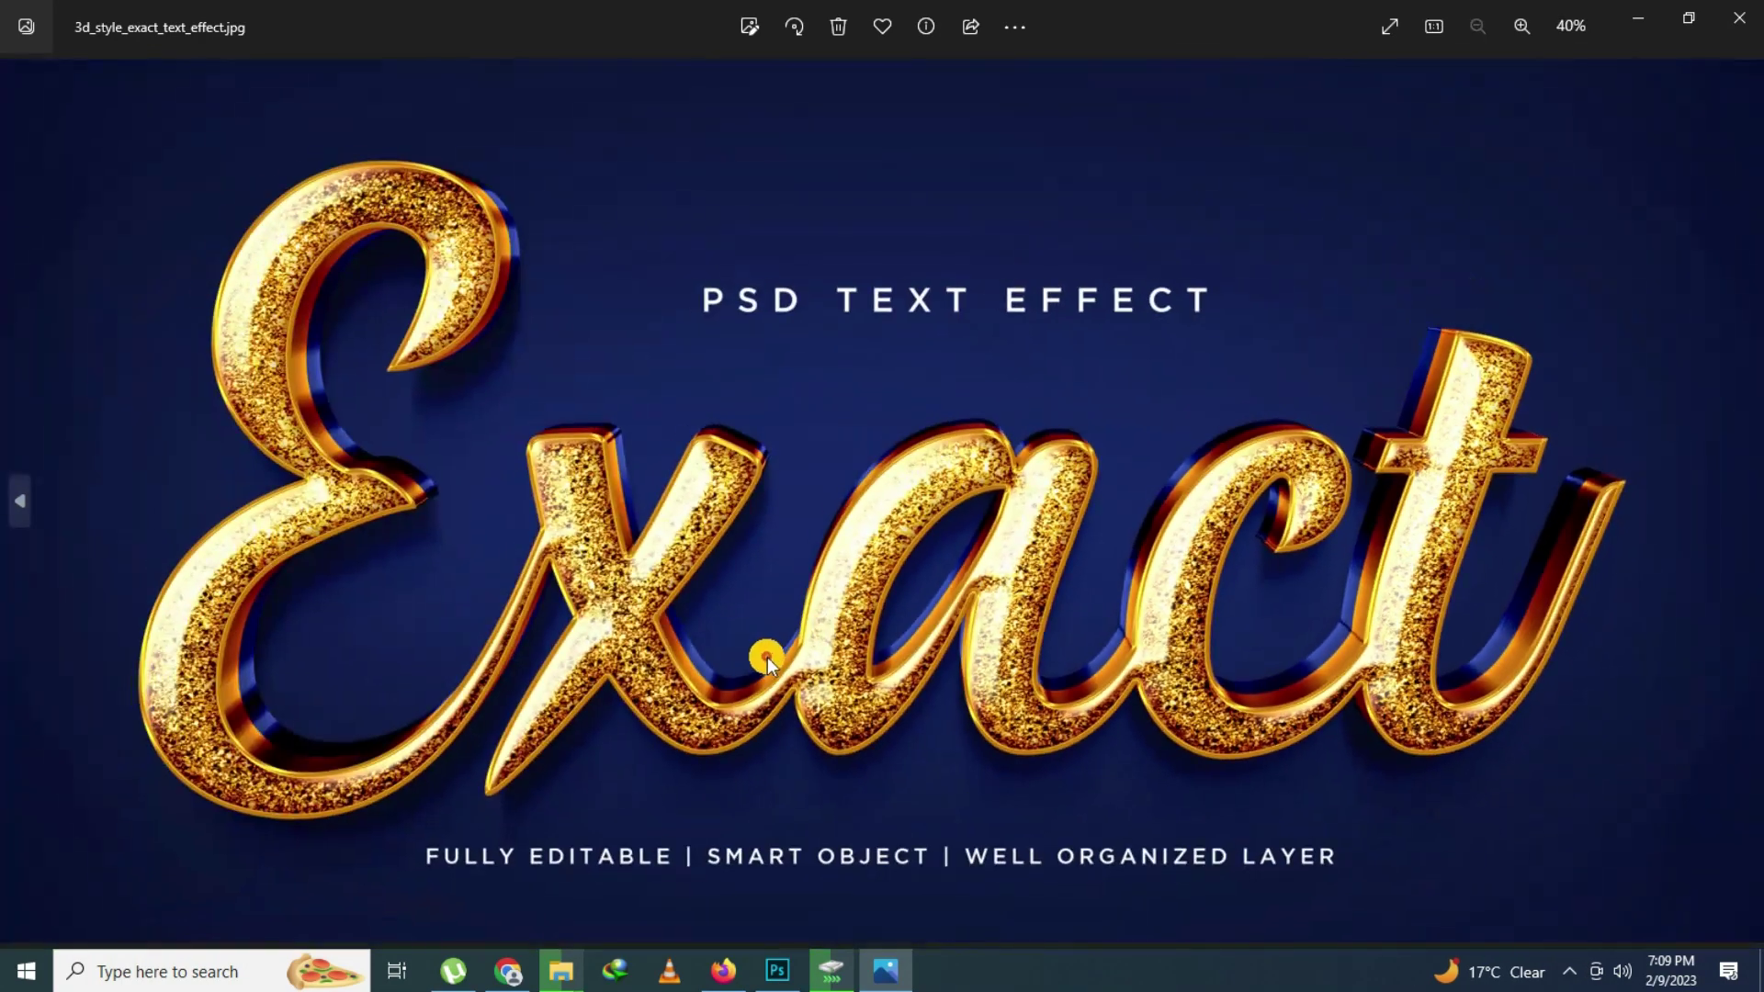
Zoom into the Genre preview and pan along GENRE to its last letters
{"action": "key", "text": "Right"}
{"action": "scroll", "coordinate": [771, 570], "scroll_direction": "up", "scroll_amount": 1}
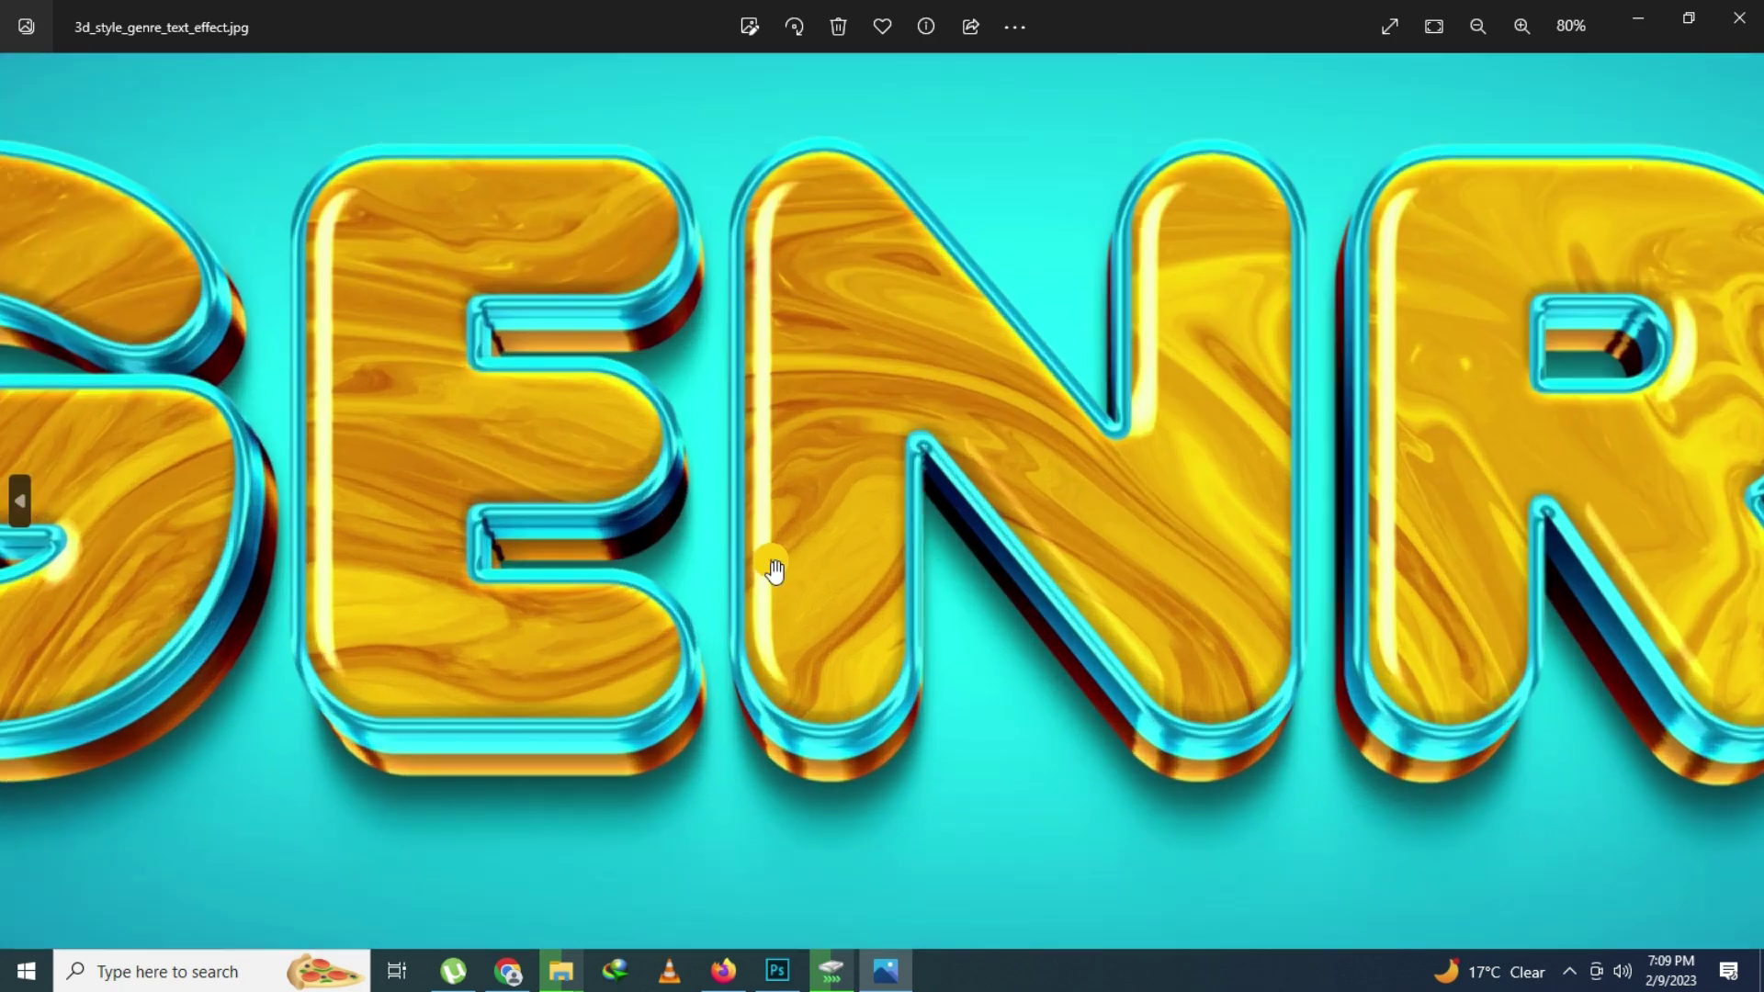
{"action": "scroll", "coordinate": [441, 472], "scroll_direction": "up", "scroll_amount": 1}
{"action": "scroll", "coordinate": [950, 540], "scroll_direction": "up", "scroll_amount": 1}
{"action": "scroll", "coordinate": [1169, 542], "scroll_direction": "up", "scroll_amount": 1}
{"action": "mouse_move", "coordinate": [1169, 542]}
{"action": "left_mouse_down"}
{"action": "mouse_move", "coordinate": [874, 575]}
{"action": "mouse_move", "coordinate": [808, 563]}
{"action": "left_mouse_up"}
{"action": "left_click_drag", "start_coordinate": [1193, 564], "coordinate": [815, 524]}
{"action": "mouse_move", "coordinate": [1305, 579]}
{"action": "left_mouse_down"}
{"action": "mouse_move", "coordinate": [1071, 583]}
{"action": "mouse_move", "coordinate": [775, 548]}
{"action": "left_mouse_up"}
{"action": "left_click_drag", "start_coordinate": [882, 551], "coordinate": [686, 541]}
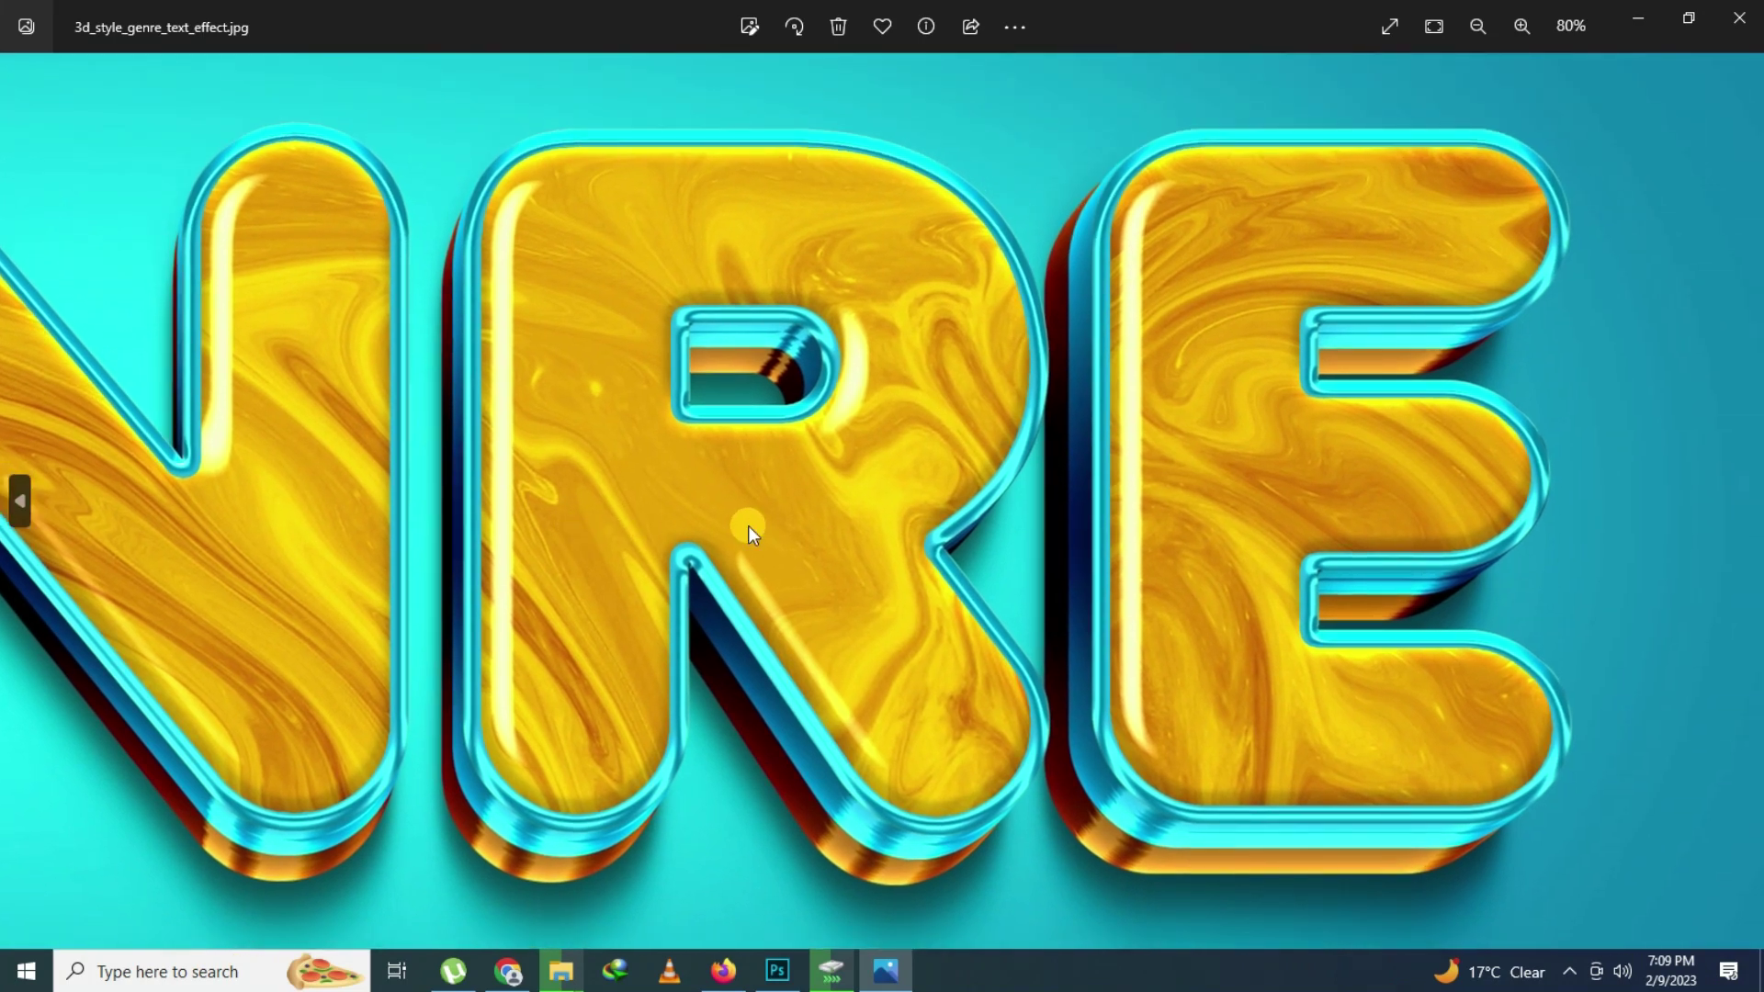
{"action": "scroll", "coordinate": [748, 526], "scroll_direction": "down", "scroll_amount": 4}
Zoom into the Goblet preview and pan through all its letters
{"action": "key", "text": "Right"}
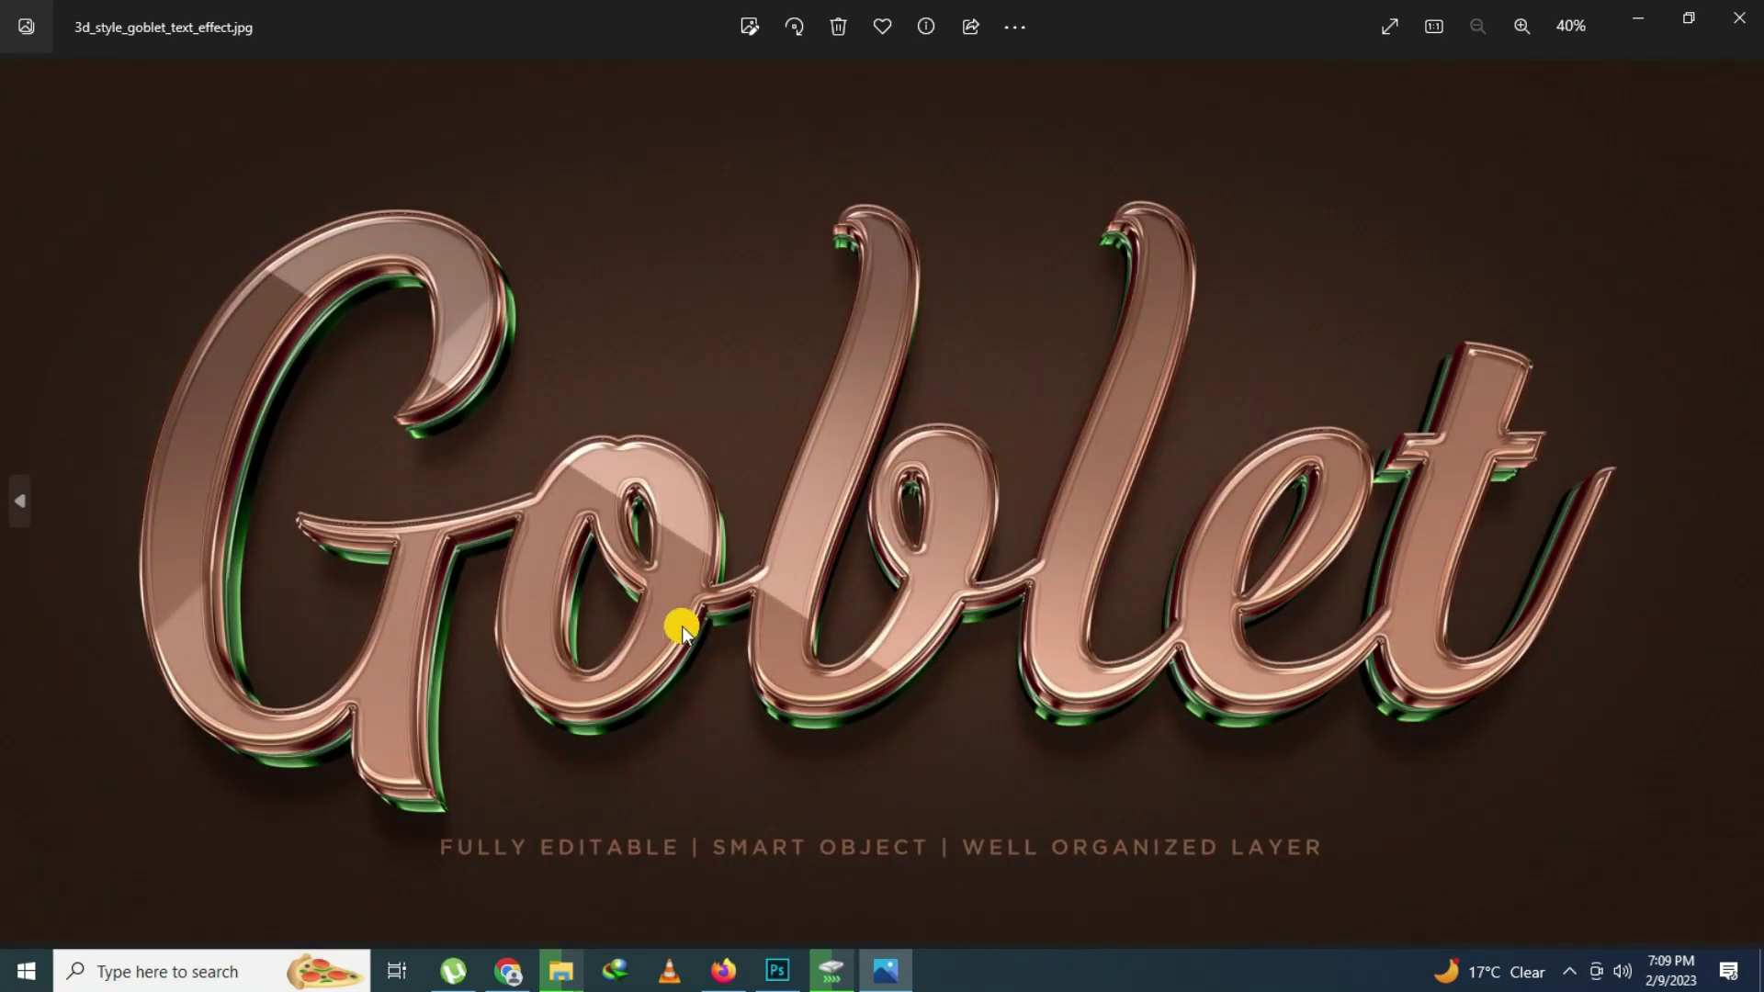
{"action": "scroll", "coordinate": [682, 625], "scroll_direction": "up", "scroll_amount": 3}
{"action": "mouse_move", "coordinate": [346, 560]}
{"action": "left_mouse_down"}
{"action": "mouse_move", "coordinate": [847, 559]}
{"action": "mouse_move", "coordinate": [760, 662]}
{"action": "mouse_move", "coordinate": [784, 701]}
{"action": "mouse_move", "coordinate": [833, 393]}
{"action": "left_mouse_up"}
{"action": "mouse_move", "coordinate": [1073, 439]}
{"action": "left_mouse_down"}
{"action": "mouse_move", "coordinate": [1047, 496]}
{"action": "mouse_move", "coordinate": [840, 504]}
{"action": "left_mouse_up"}
{"action": "mouse_move", "coordinate": [1228, 480]}
{"action": "left_mouse_down"}
{"action": "mouse_move", "coordinate": [824, 593]}
{"action": "mouse_move", "coordinate": [395, 588]}
{"action": "left_mouse_up"}
{"action": "left_click_drag", "start_coordinate": [1130, 579], "coordinate": [946, 552]}
{"action": "left_click_drag", "start_coordinate": [618, 578], "coordinate": [735, 643]}
{"action": "left_click_drag", "start_coordinate": [910, 736], "coordinate": [1140, 762]}
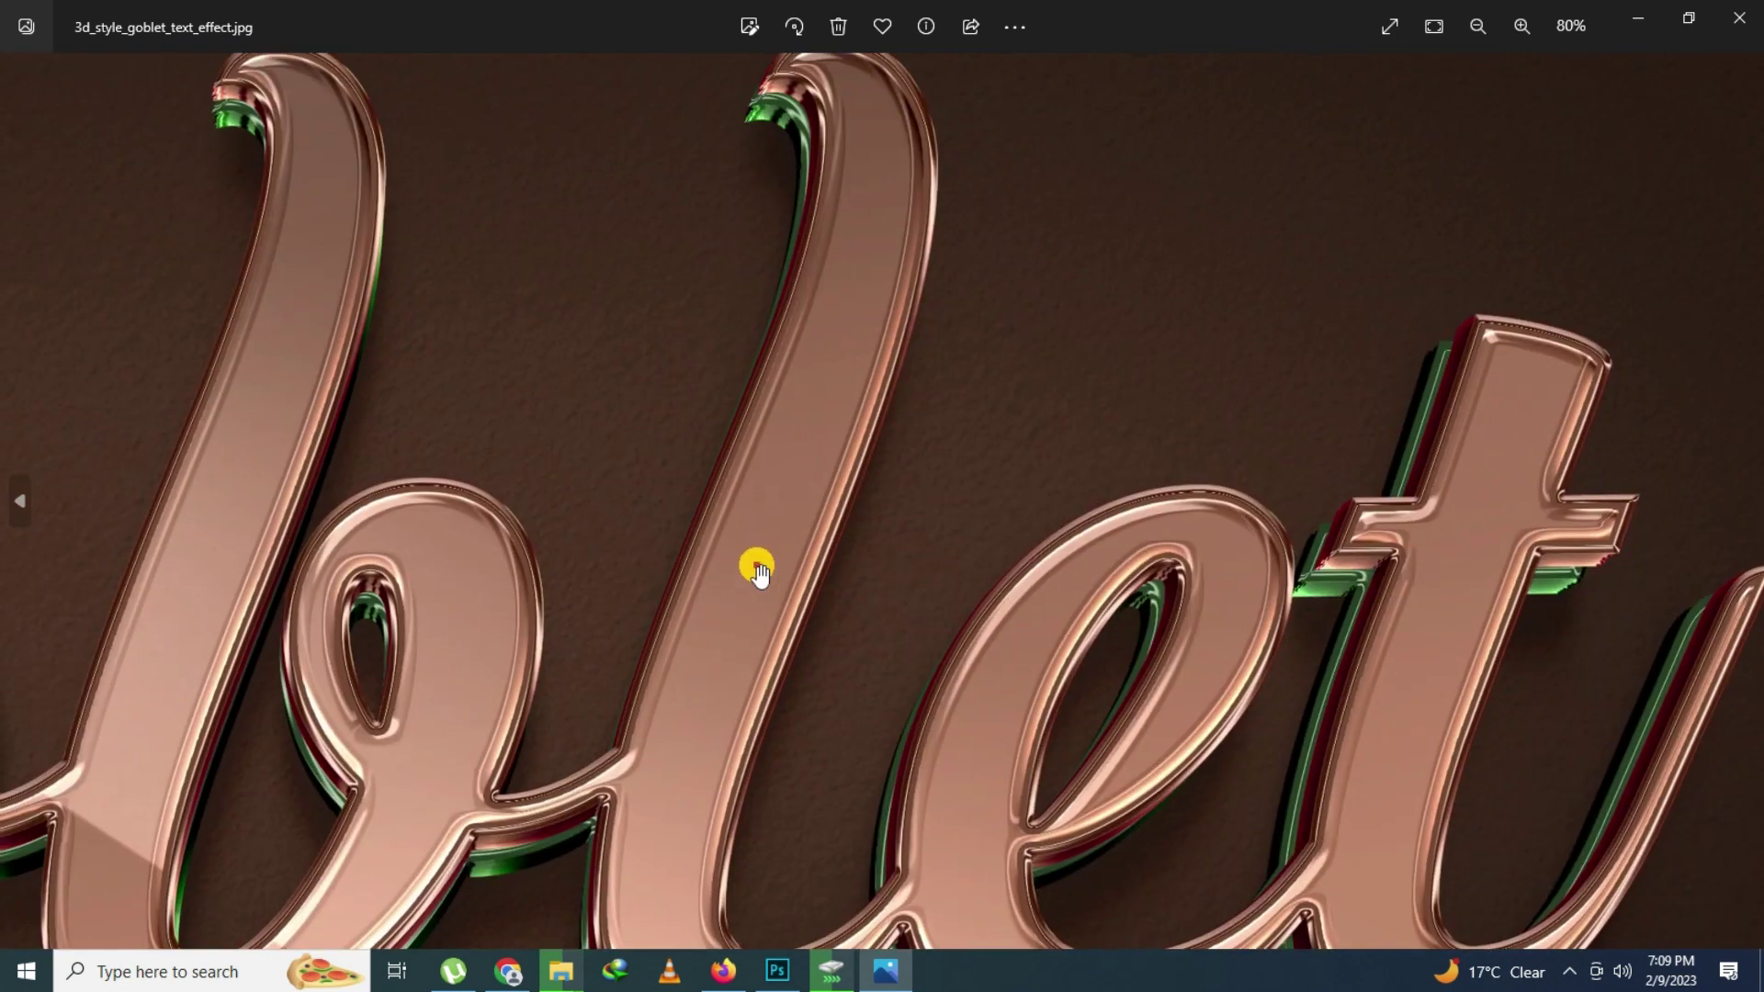
{"action": "scroll", "coordinate": [757, 570], "scroll_direction": "down", "scroll_amount": 3}
Inspect the Jelly preview up close, from JEL to LLY
{"action": "key", "text": "Right"}
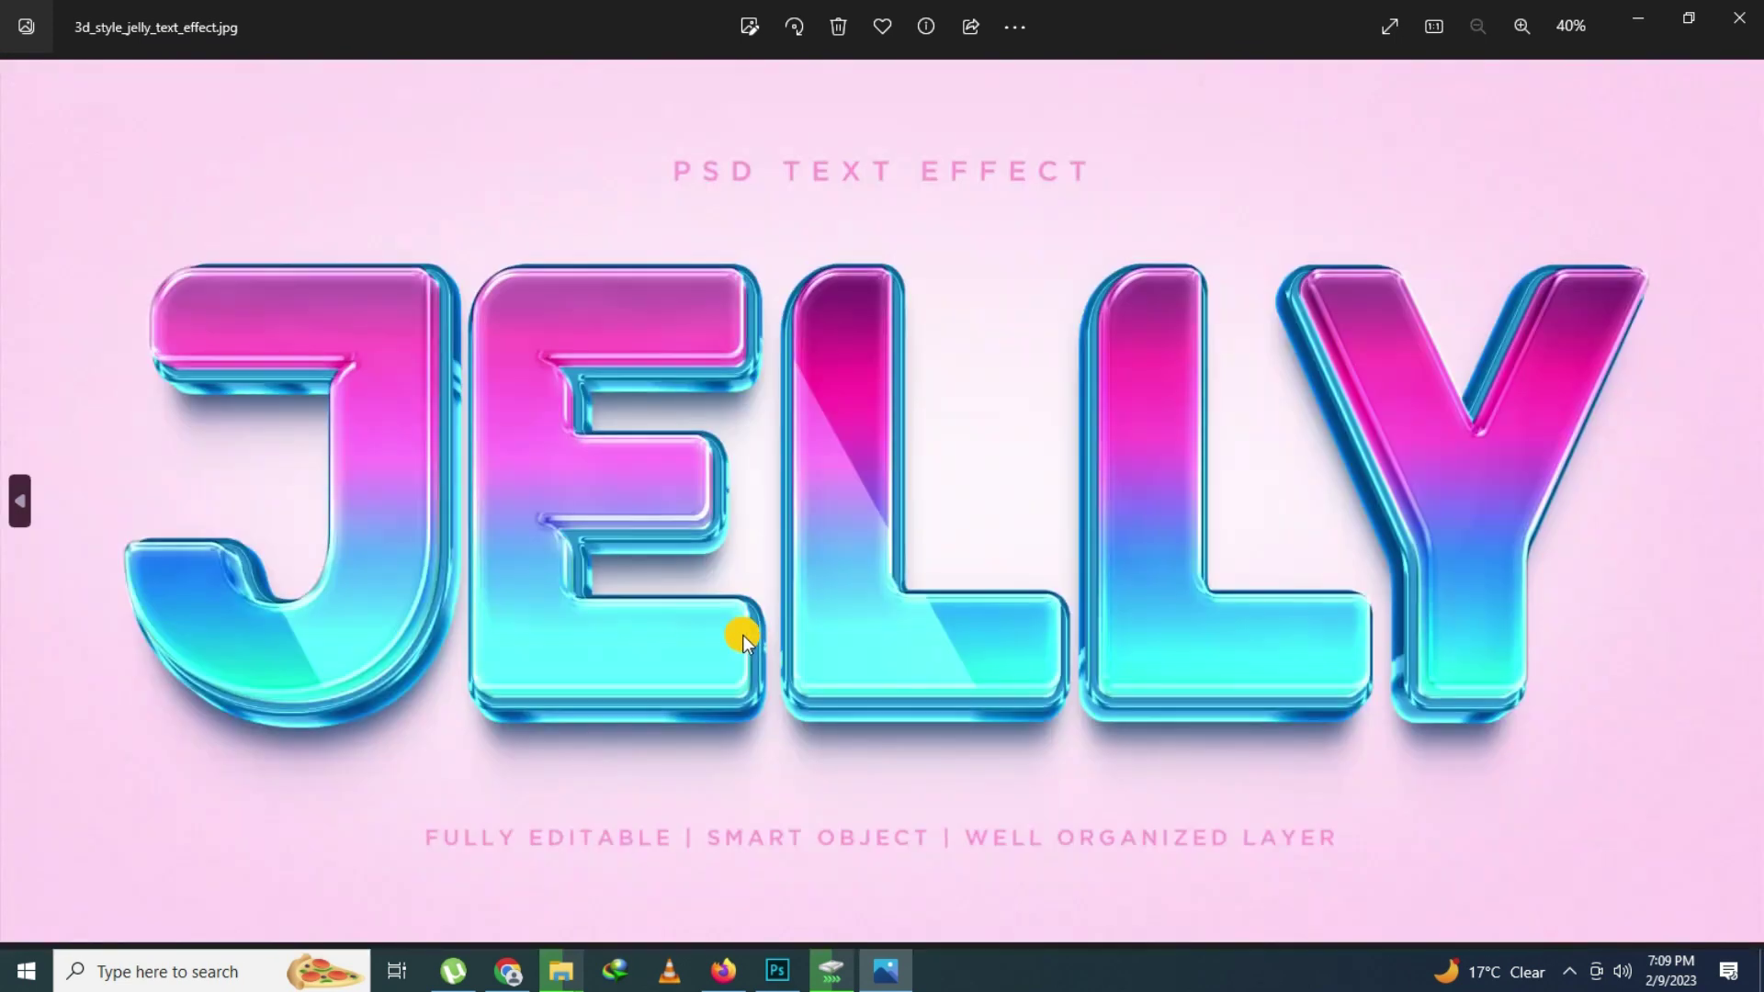
{"action": "scroll", "coordinate": [617, 558], "scroll_direction": "up", "scroll_amount": 3}
{"action": "mouse_move", "coordinate": [786, 640]}
{"action": "left_mouse_down"}
{"action": "mouse_move", "coordinate": [1111, 634]}
{"action": "mouse_move", "coordinate": [1189, 504]}
{"action": "mouse_move", "coordinate": [1016, 465]}
{"action": "mouse_move", "coordinate": [1354, 554]}
{"action": "mouse_move", "coordinate": [1008, 532]}
{"action": "left_mouse_up"}
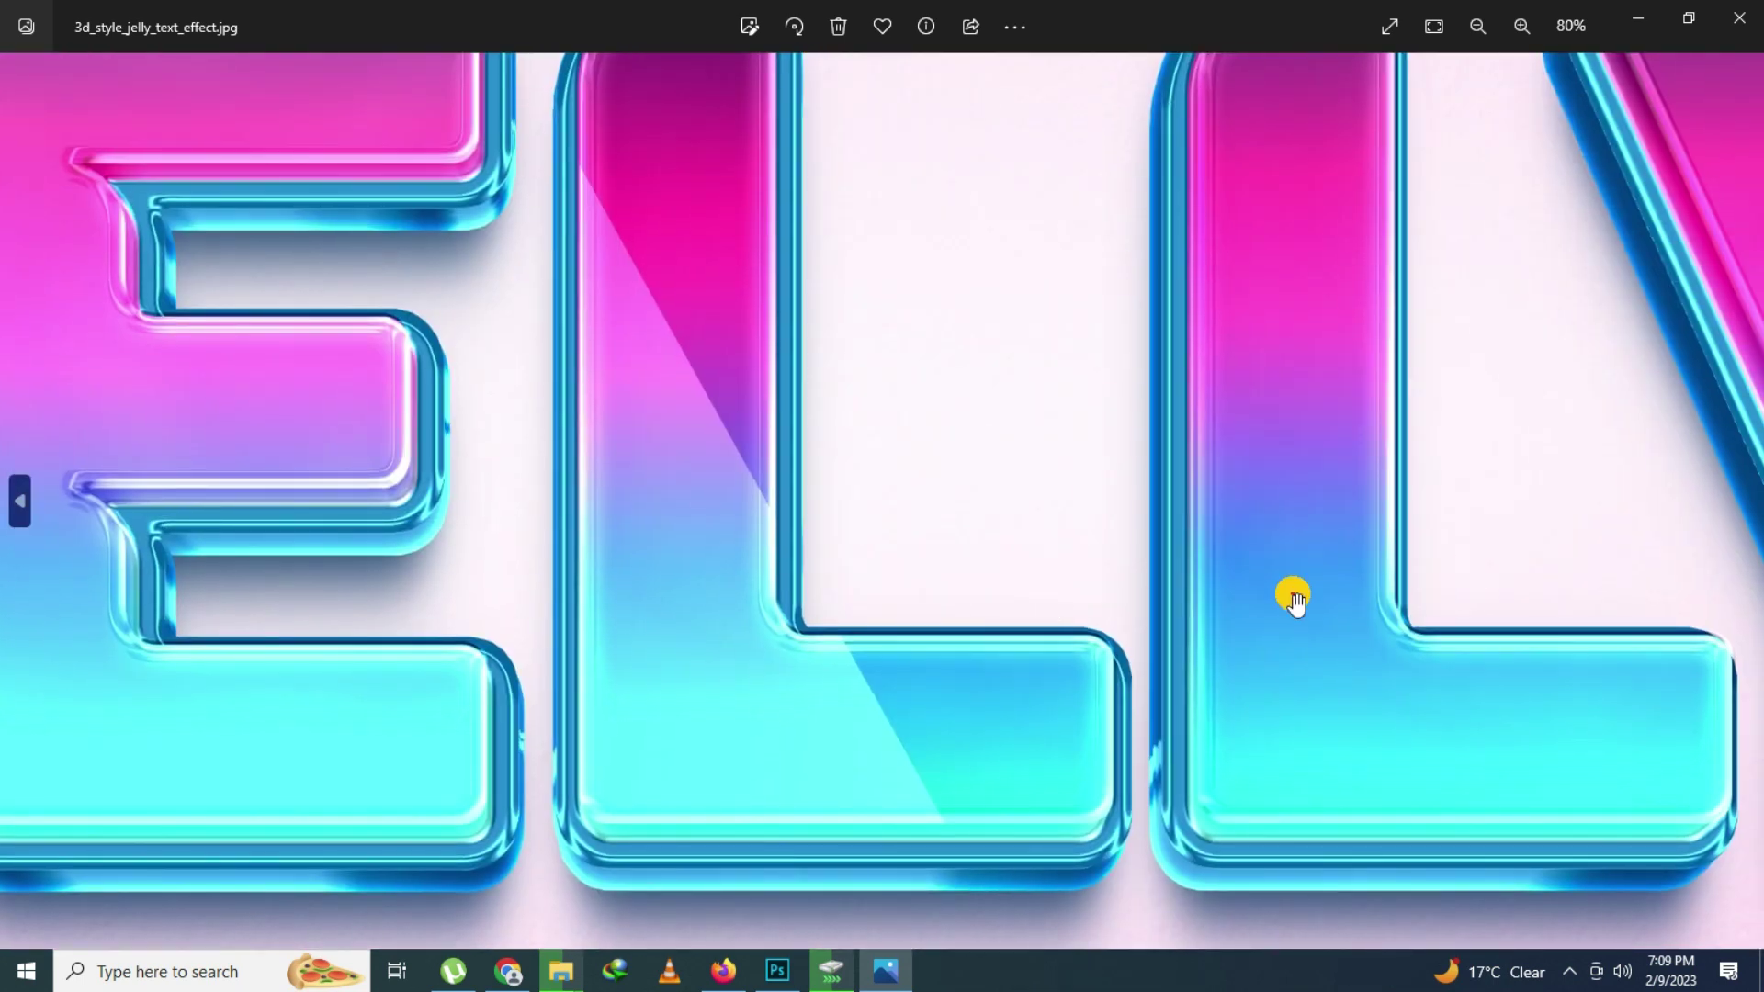
{"action": "mouse_move", "coordinate": [1292, 594]}
{"action": "left_mouse_down"}
{"action": "mouse_move", "coordinate": [937, 634]}
{"action": "mouse_move", "coordinate": [783, 493]}
{"action": "mouse_move", "coordinate": [430, 710]}
{"action": "mouse_move", "coordinate": [934, 637]}
{"action": "left_mouse_up"}
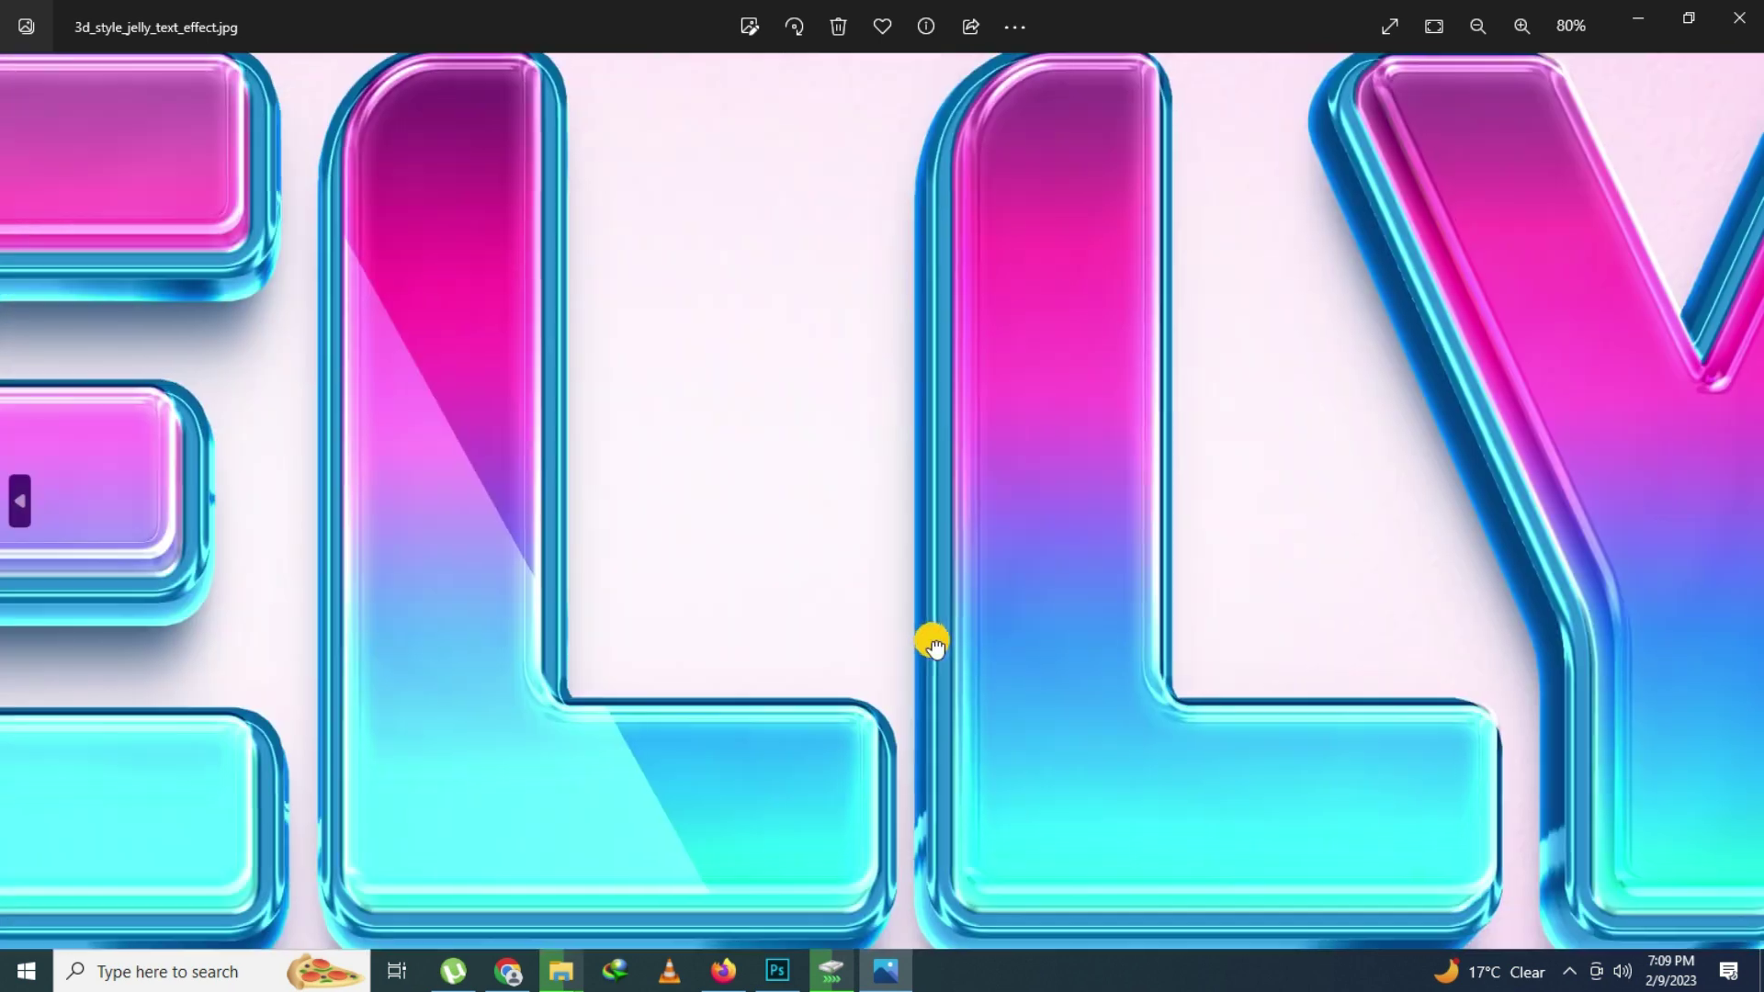
{"action": "scroll", "coordinate": [802, 641], "scroll_direction": "down", "scroll_amount": 3}
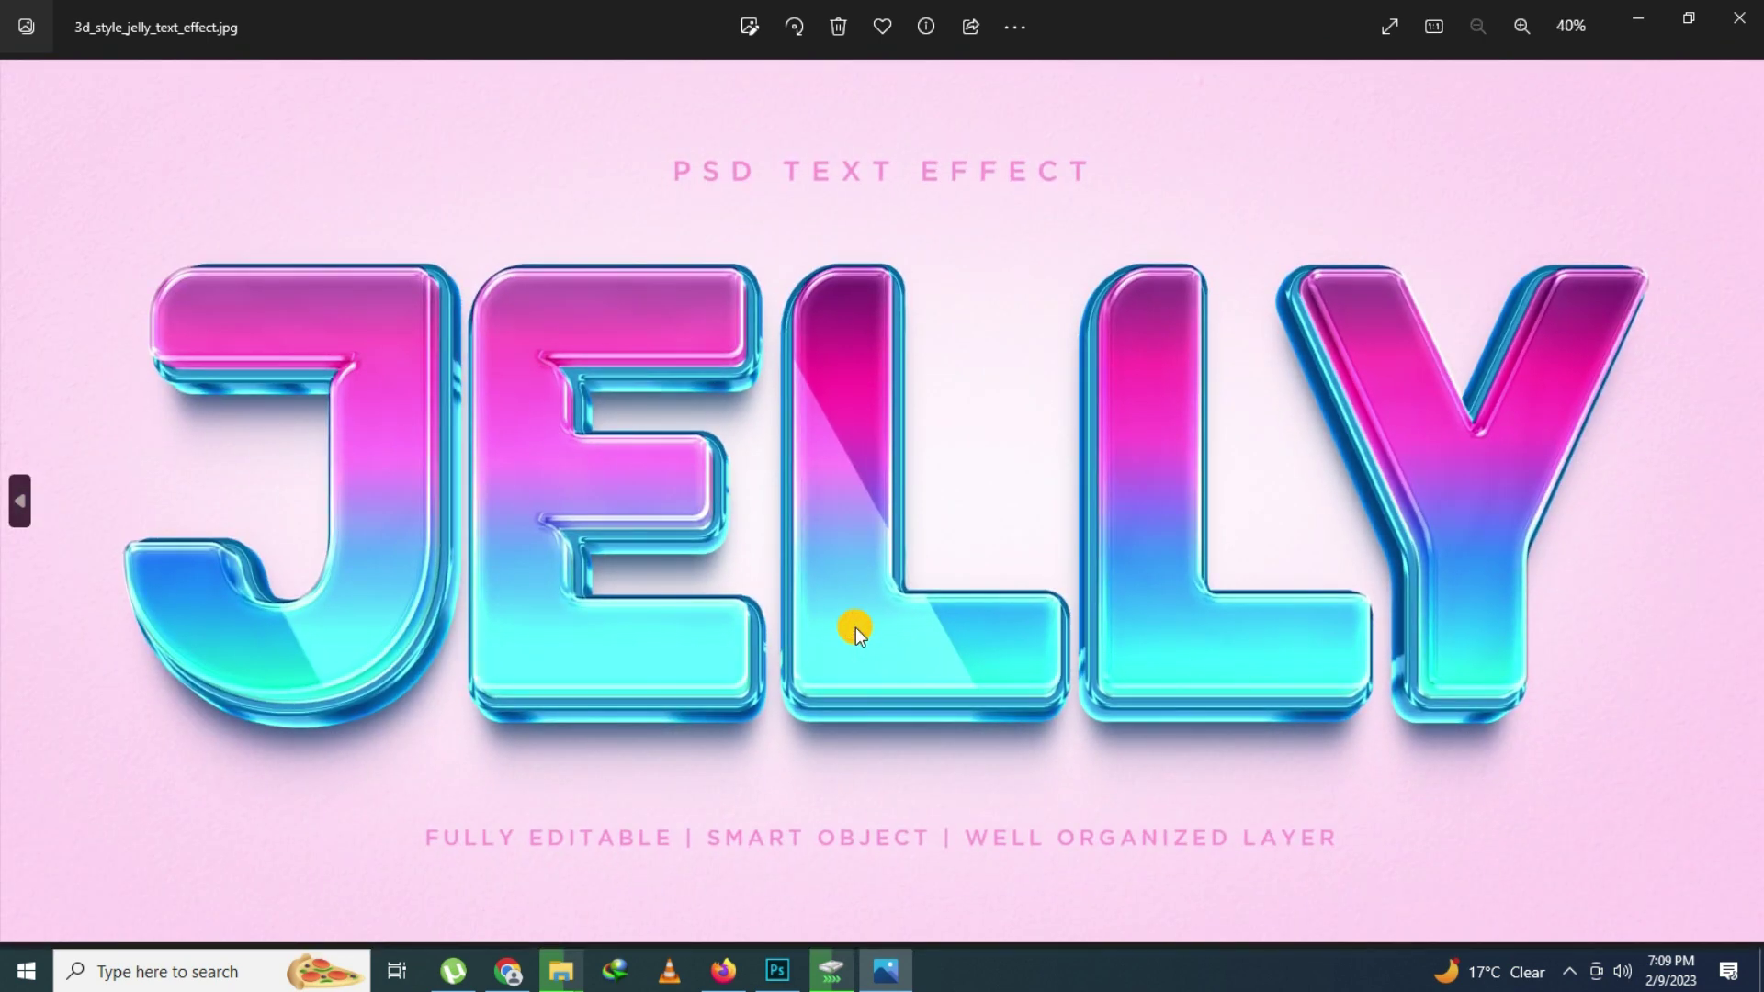
Zoom into the leaves preview and pan across its lettering
{"action": "key", "text": "Right"}
{"action": "scroll", "coordinate": [714, 631], "scroll_direction": "up", "scroll_amount": 3}
{"action": "mouse_move", "coordinate": [690, 618]}
{"action": "left_mouse_down"}
{"action": "mouse_move", "coordinate": [307, 598]}
{"action": "mouse_move", "coordinate": [697, 591]}
{"action": "mouse_move", "coordinate": [847, 628]}
{"action": "left_mouse_up"}
{"action": "mouse_move", "coordinate": [587, 414]}
{"action": "left_mouse_down"}
{"action": "mouse_move", "coordinate": [690, 618]}
{"action": "mouse_move", "coordinate": [756, 693]}
{"action": "mouse_move", "coordinate": [690, 408]}
{"action": "left_mouse_up"}
{"action": "left_click_drag", "start_coordinate": [1476, 634], "coordinate": [800, 662]}
{"action": "left_click_drag", "start_coordinate": [1250, 632], "coordinate": [791, 649]}
{"action": "scroll", "coordinate": [844, 540], "scroll_direction": "down", "scroll_amount": 1}
{"action": "scroll", "coordinate": [749, 611], "scroll_direction": "down", "scroll_amount": 1}
{"action": "scroll", "coordinate": [721, 599], "scroll_direction": "down", "scroll_amount": 1}
{"action": "scroll", "coordinate": [740, 573], "scroll_direction": "down", "scroll_amount": 1}
Zoom into the Metal preview and pan through its letters to the end
{"action": "key", "text": "Right"}
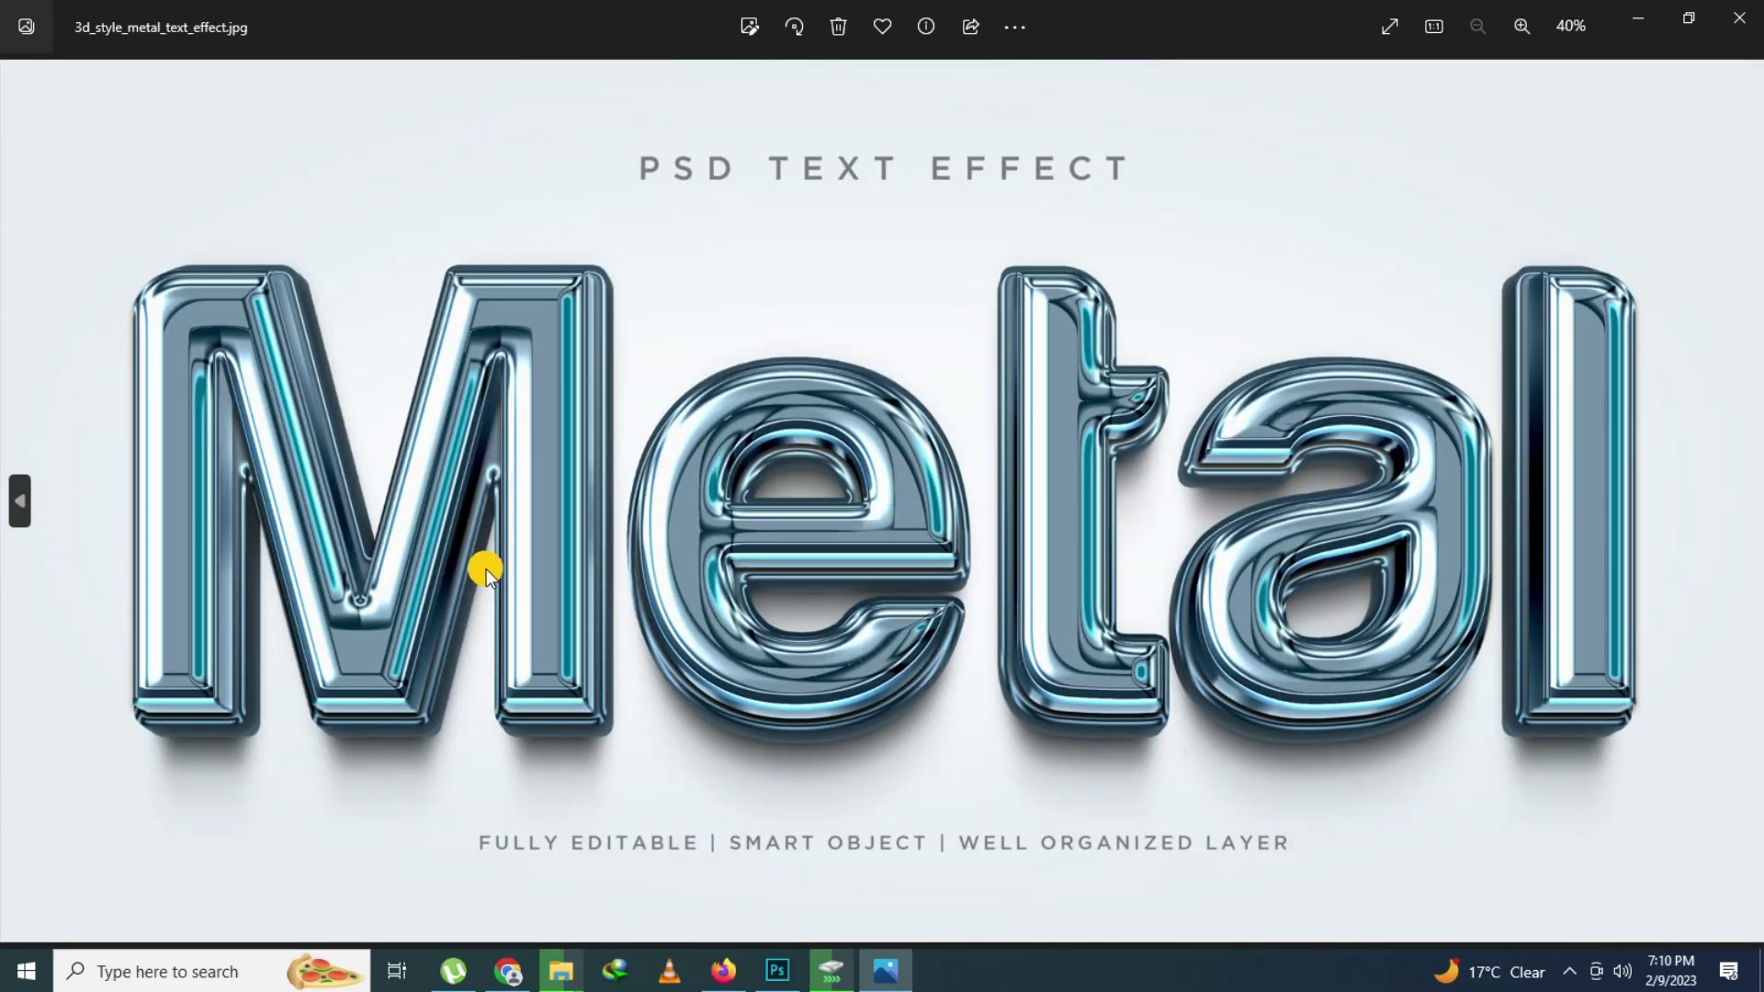
{"action": "scroll", "coordinate": [480, 568], "scroll_direction": "up", "scroll_amount": 3}
{"action": "scroll", "coordinate": [484, 551], "scroll_direction": "up", "scroll_amount": 1}
{"action": "mouse_move", "coordinate": [484, 549]}
{"action": "left_mouse_down"}
{"action": "mouse_move", "coordinate": [970, 618]}
{"action": "mouse_move", "coordinate": [874, 768]}
{"action": "mouse_move", "coordinate": [703, 753]}
{"action": "left_mouse_up"}
{"action": "left_click_drag", "start_coordinate": [815, 696], "coordinate": [478, 641]}
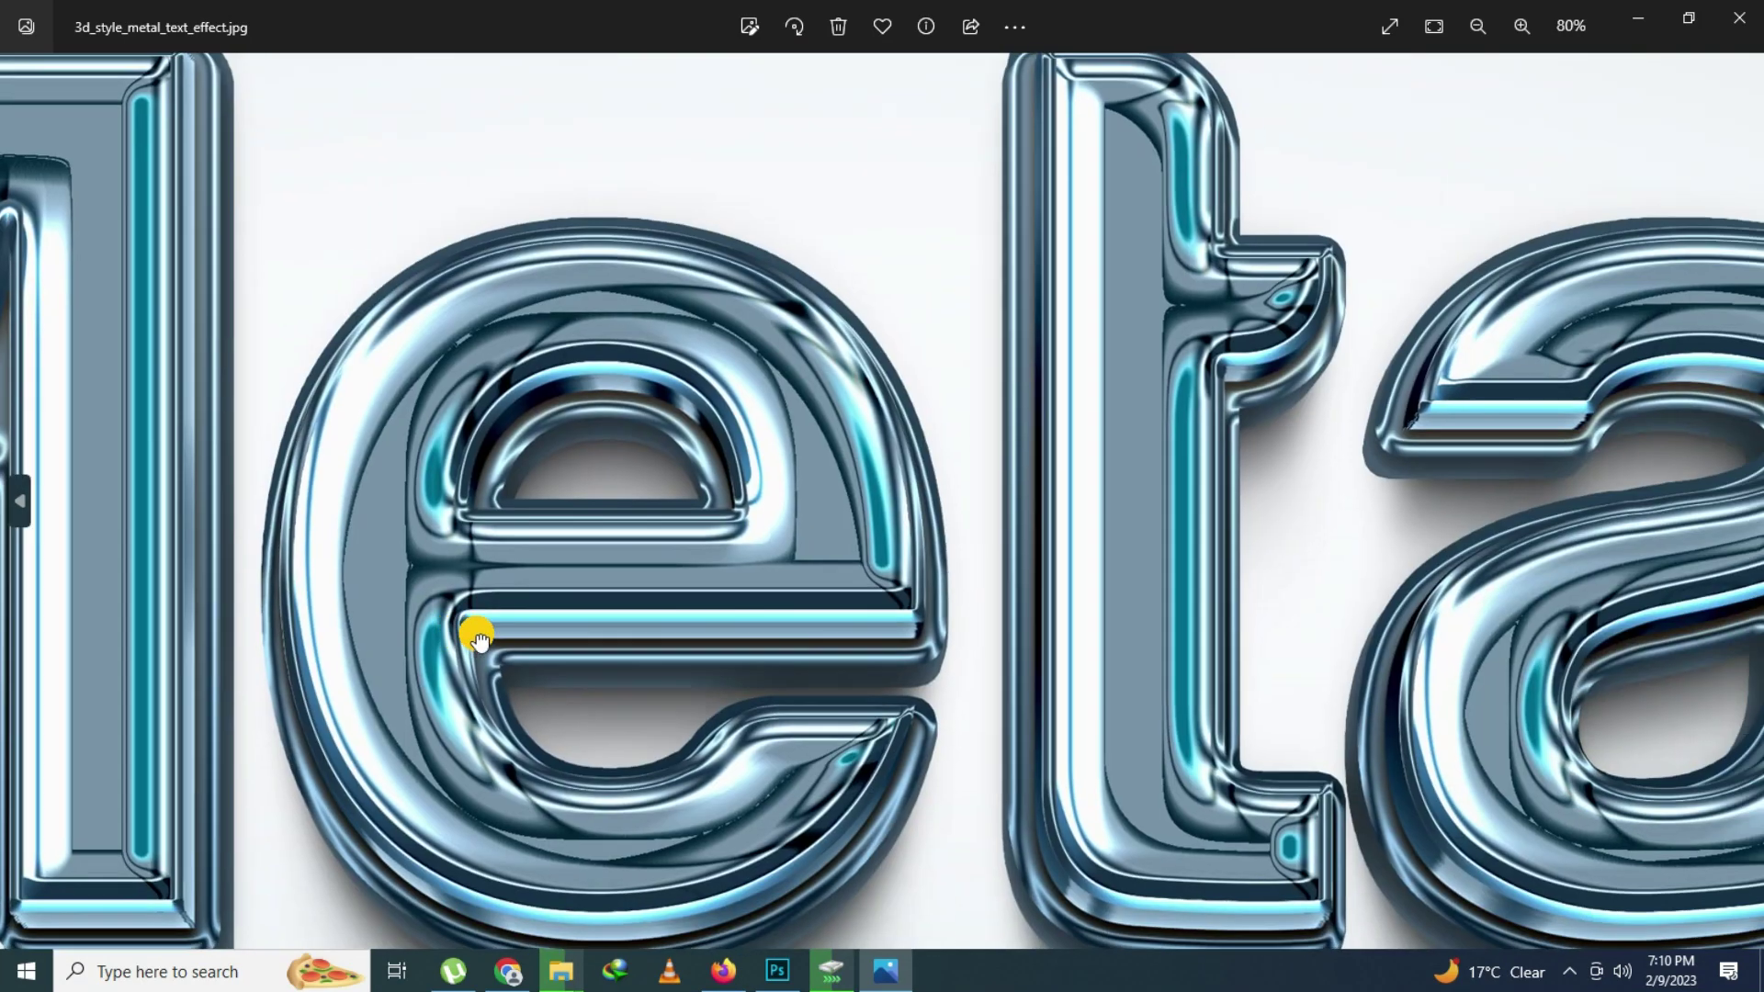
{"action": "left_click_drag", "start_coordinate": [1224, 606], "coordinate": [620, 624]}
{"action": "left_click_drag", "start_coordinate": [1063, 649], "coordinate": [885, 618]}
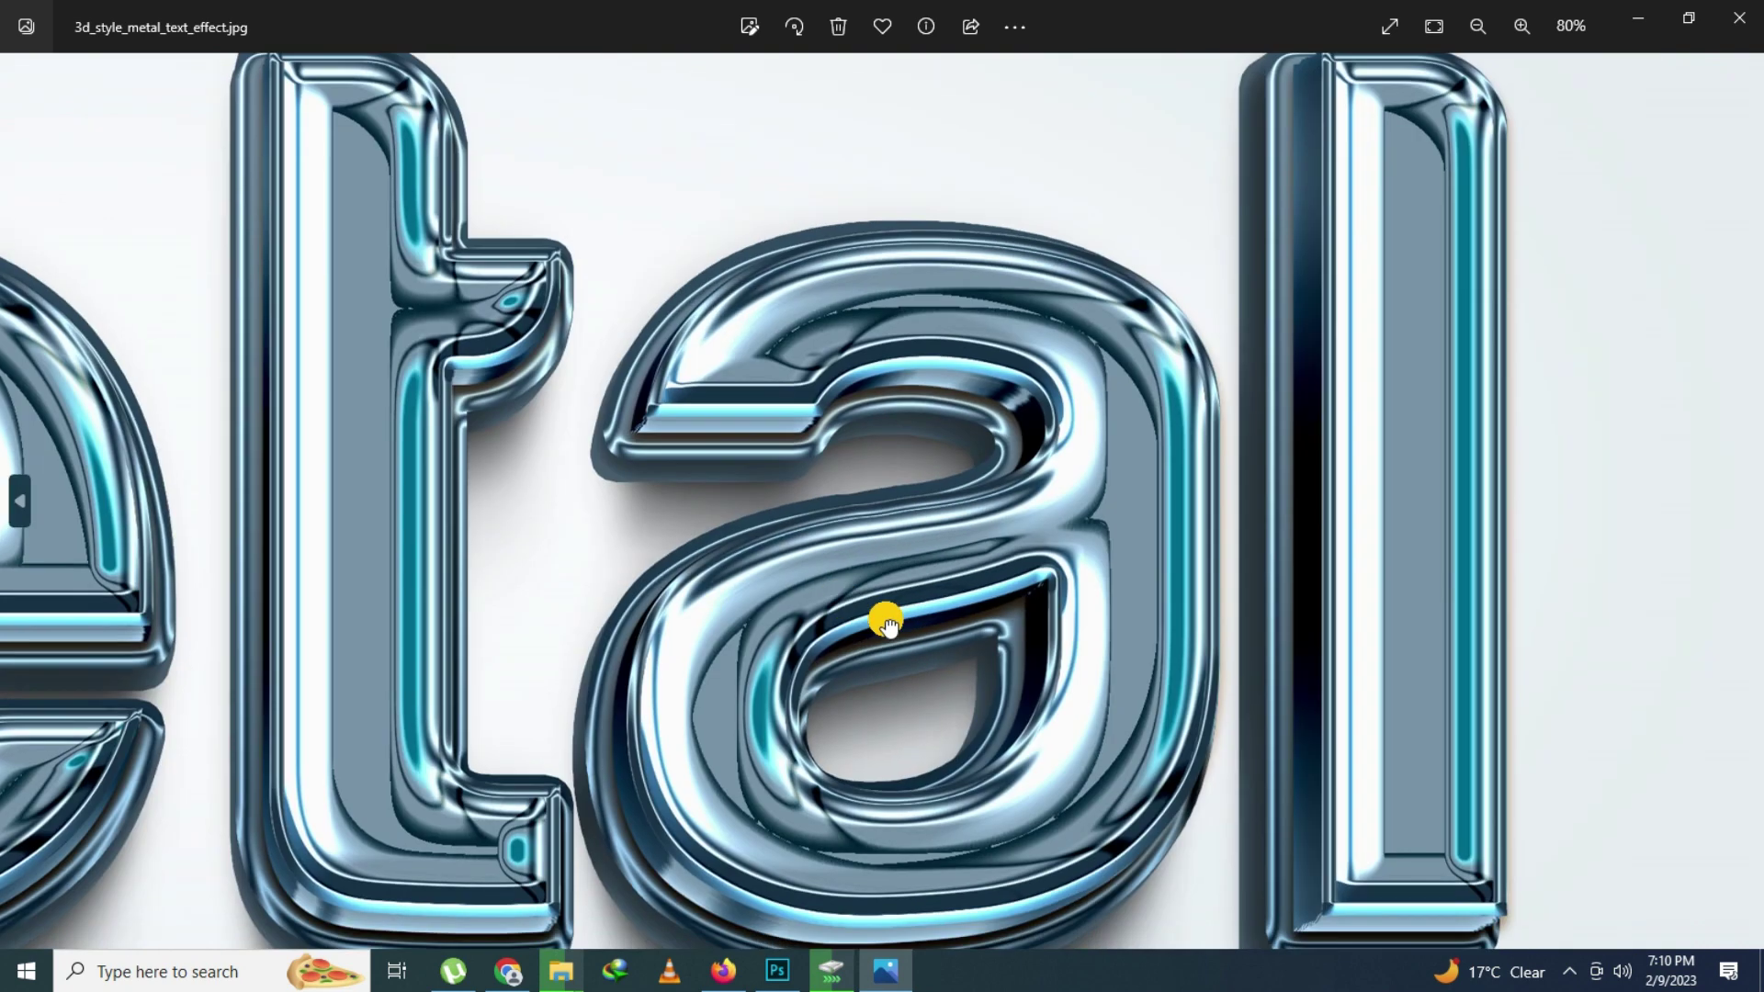
{"action": "mouse_move", "coordinate": [731, 606]}
{"action": "left_mouse_down"}
{"action": "mouse_move", "coordinate": [768, 512]}
{"action": "mouse_move", "coordinate": [768, 575]}
{"action": "left_mouse_up"}
{"action": "scroll", "coordinate": [885, 615], "scroll_direction": "down", "scroll_amount": 5}
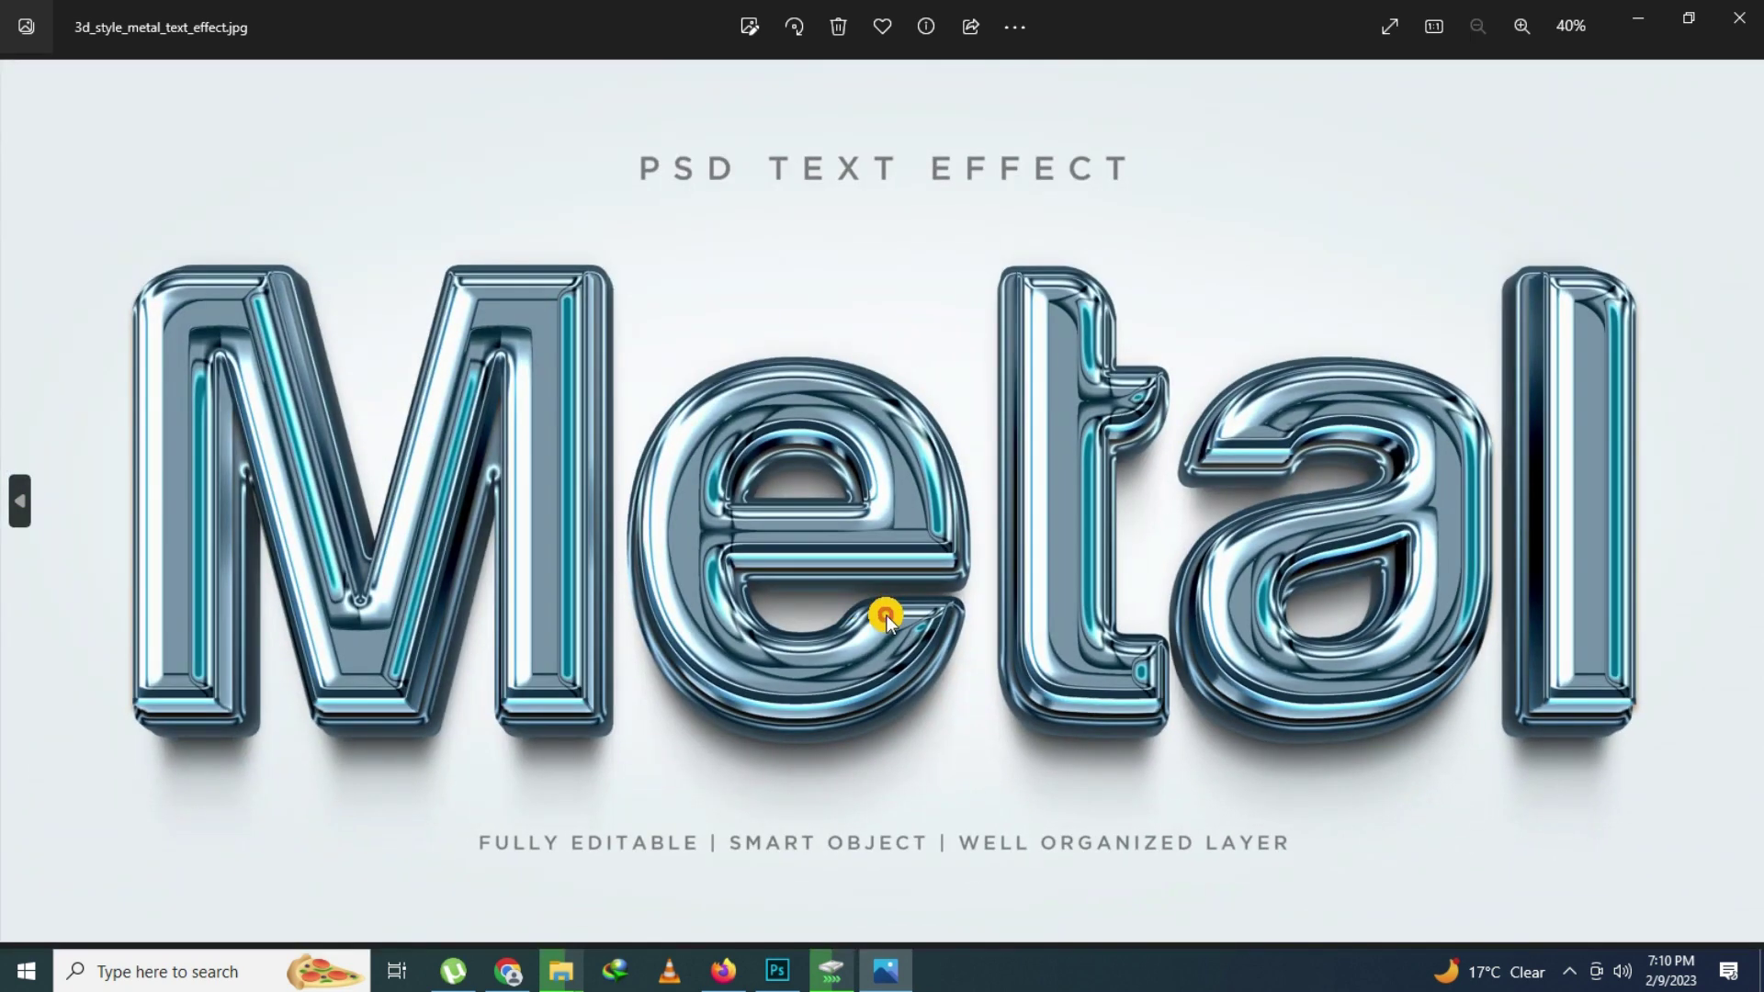
{"action": "key", "text": "Right"}
Zoom into the odds preview to check its caption and letters
{"action": "scroll", "coordinate": [807, 658], "scroll_direction": "up", "scroll_amount": 3}
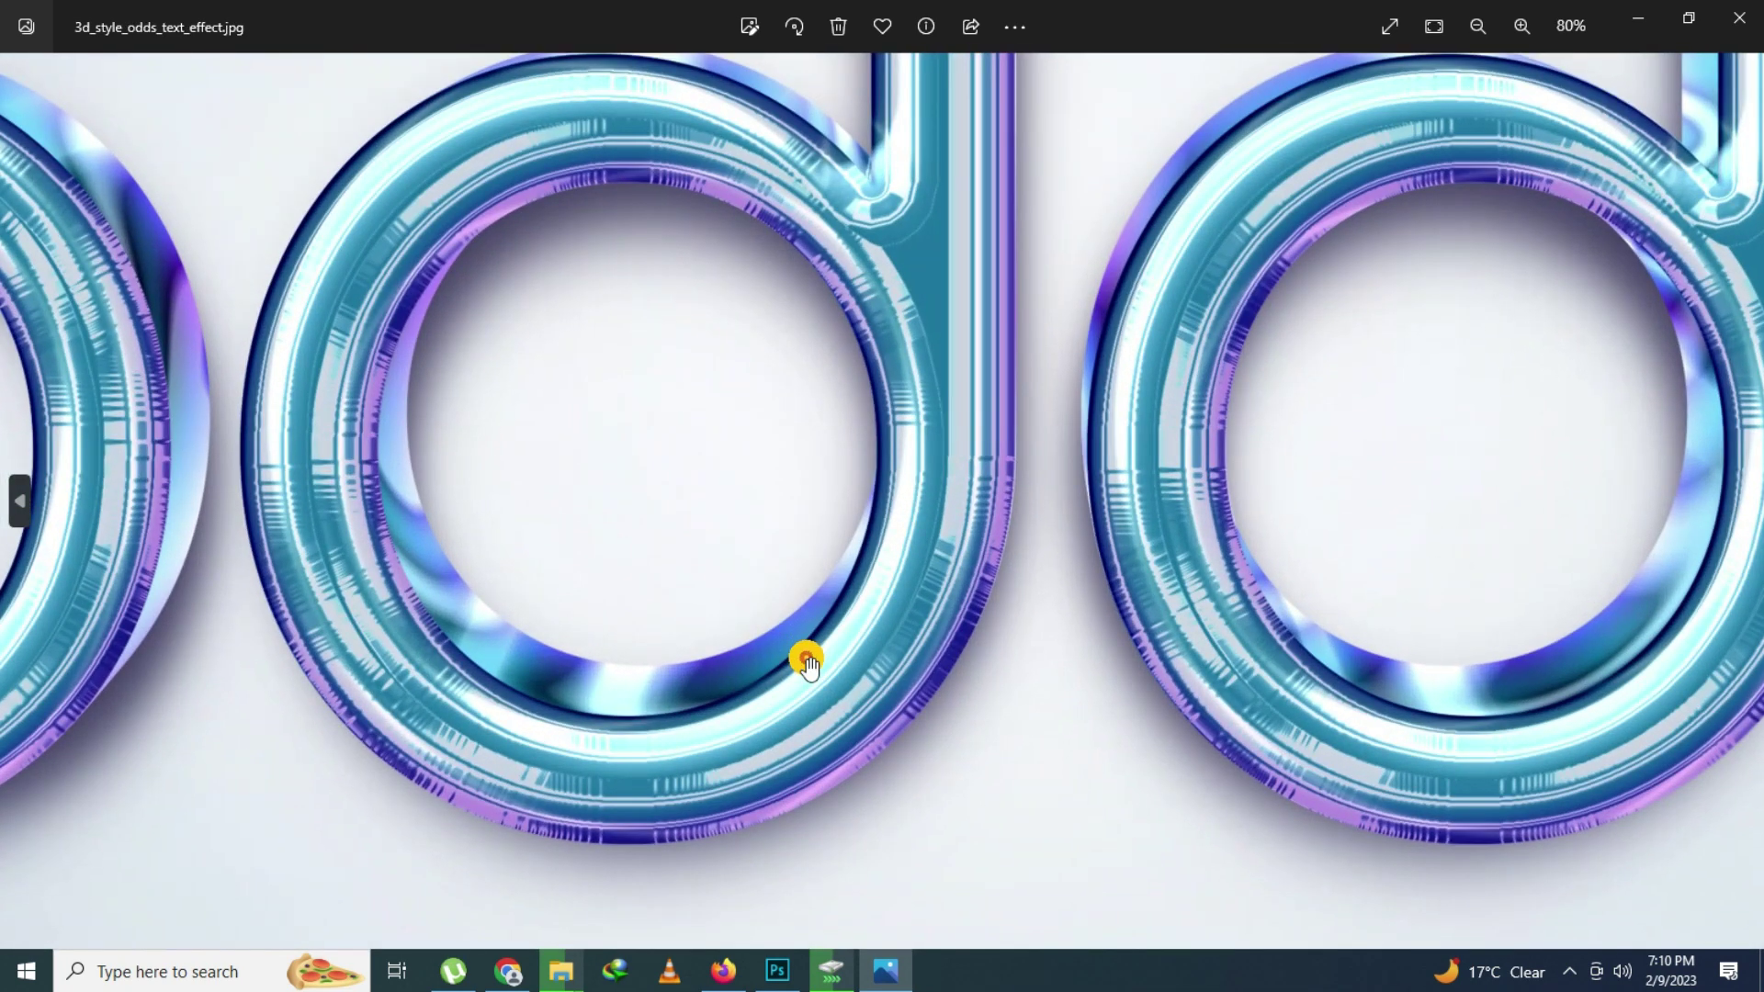
{"action": "mouse_move", "coordinate": [993, 590]}
{"action": "left_mouse_down"}
{"action": "mouse_move", "coordinate": [1626, 658]}
{"action": "mouse_move", "coordinate": [1748, 649]}
{"action": "mouse_move", "coordinate": [1107, 670]}
{"action": "left_mouse_up"}
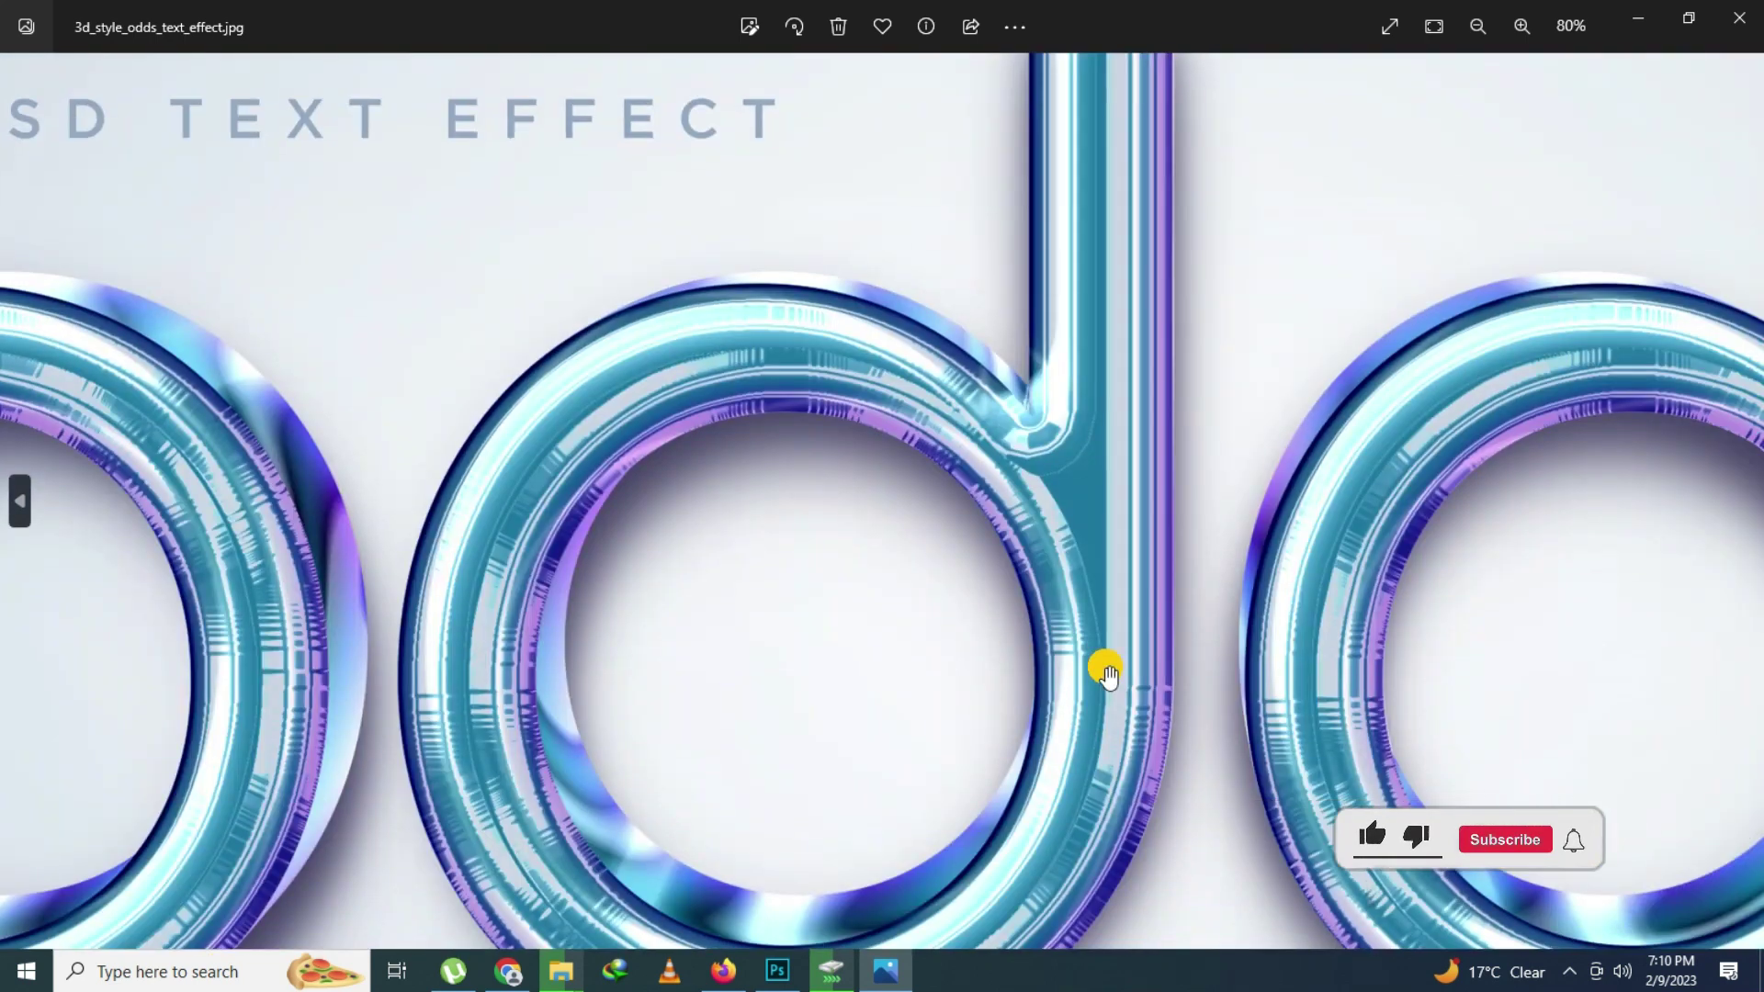
{"action": "mouse_move", "coordinate": [1293, 685]}
{"action": "left_mouse_down"}
{"action": "mouse_move", "coordinate": [488, 615]}
{"action": "mouse_move", "coordinate": [1146, 578]}
{"action": "mouse_move", "coordinate": [882, 542]}
{"action": "left_mouse_up"}
{"action": "scroll", "coordinate": [956, 674], "scroll_direction": "down", "scroll_amount": 3}
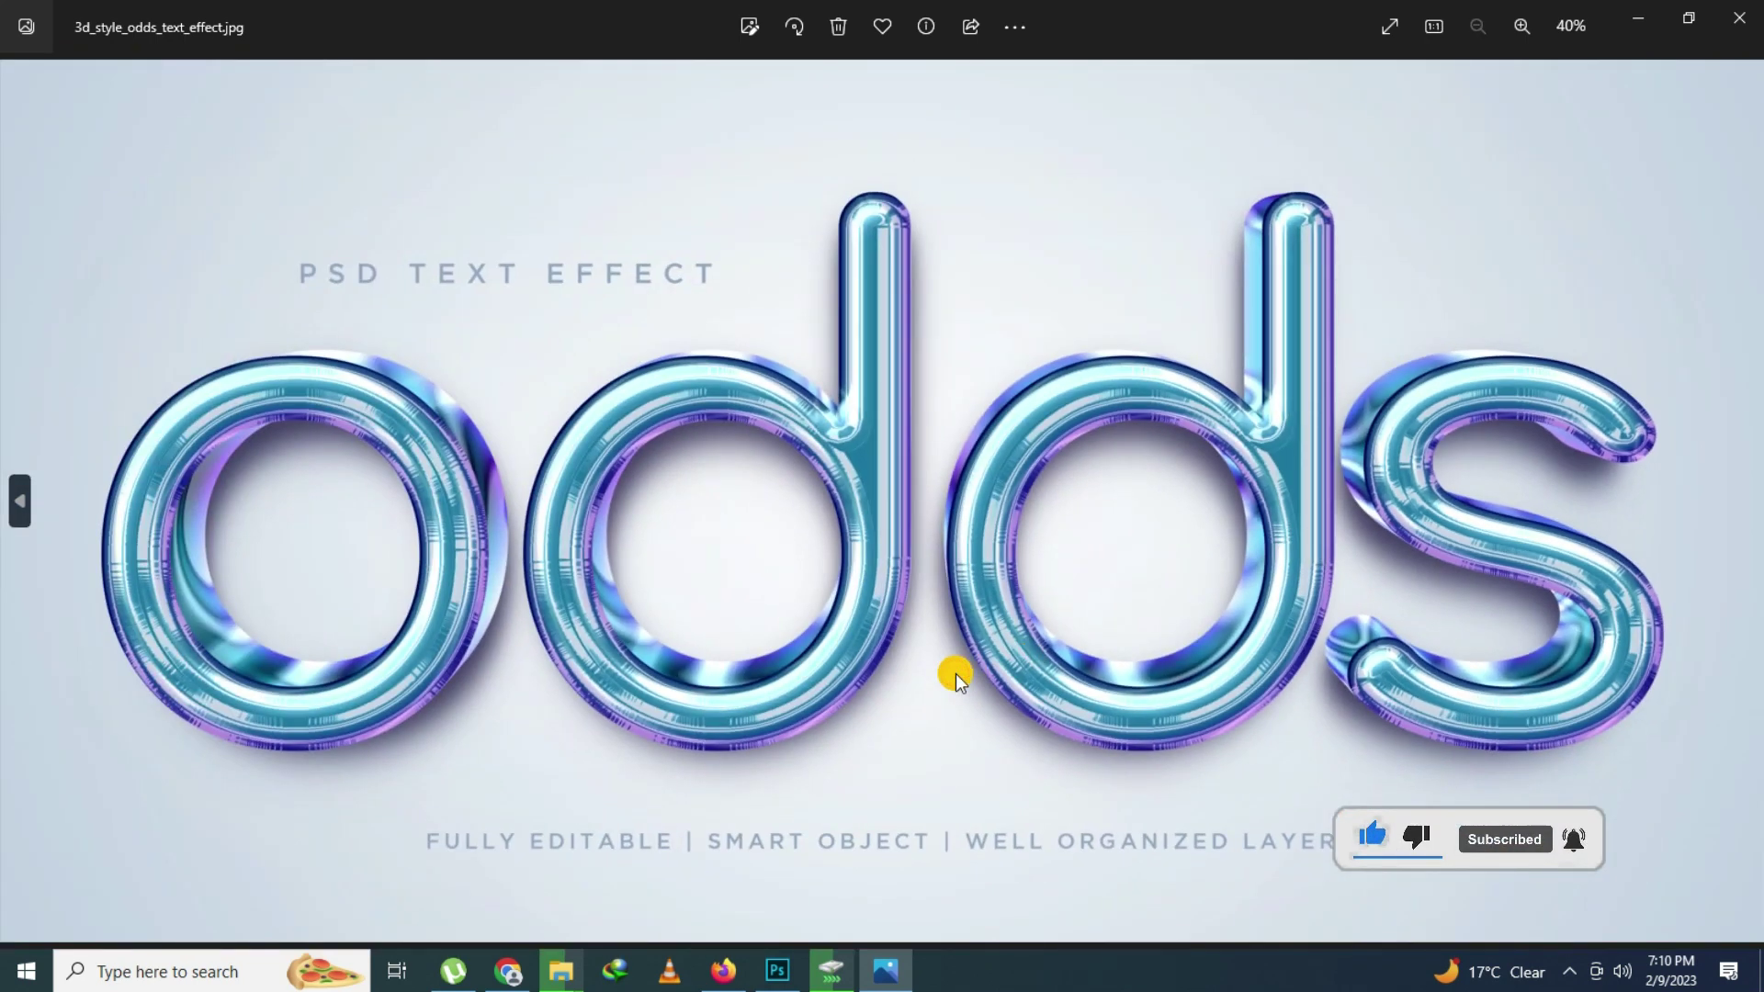
Inspect the Pour preview up close, from O through R
{"action": "key", "text": "Right"}
{"action": "scroll", "coordinate": [420, 499], "scroll_direction": "up", "scroll_amount": 3}
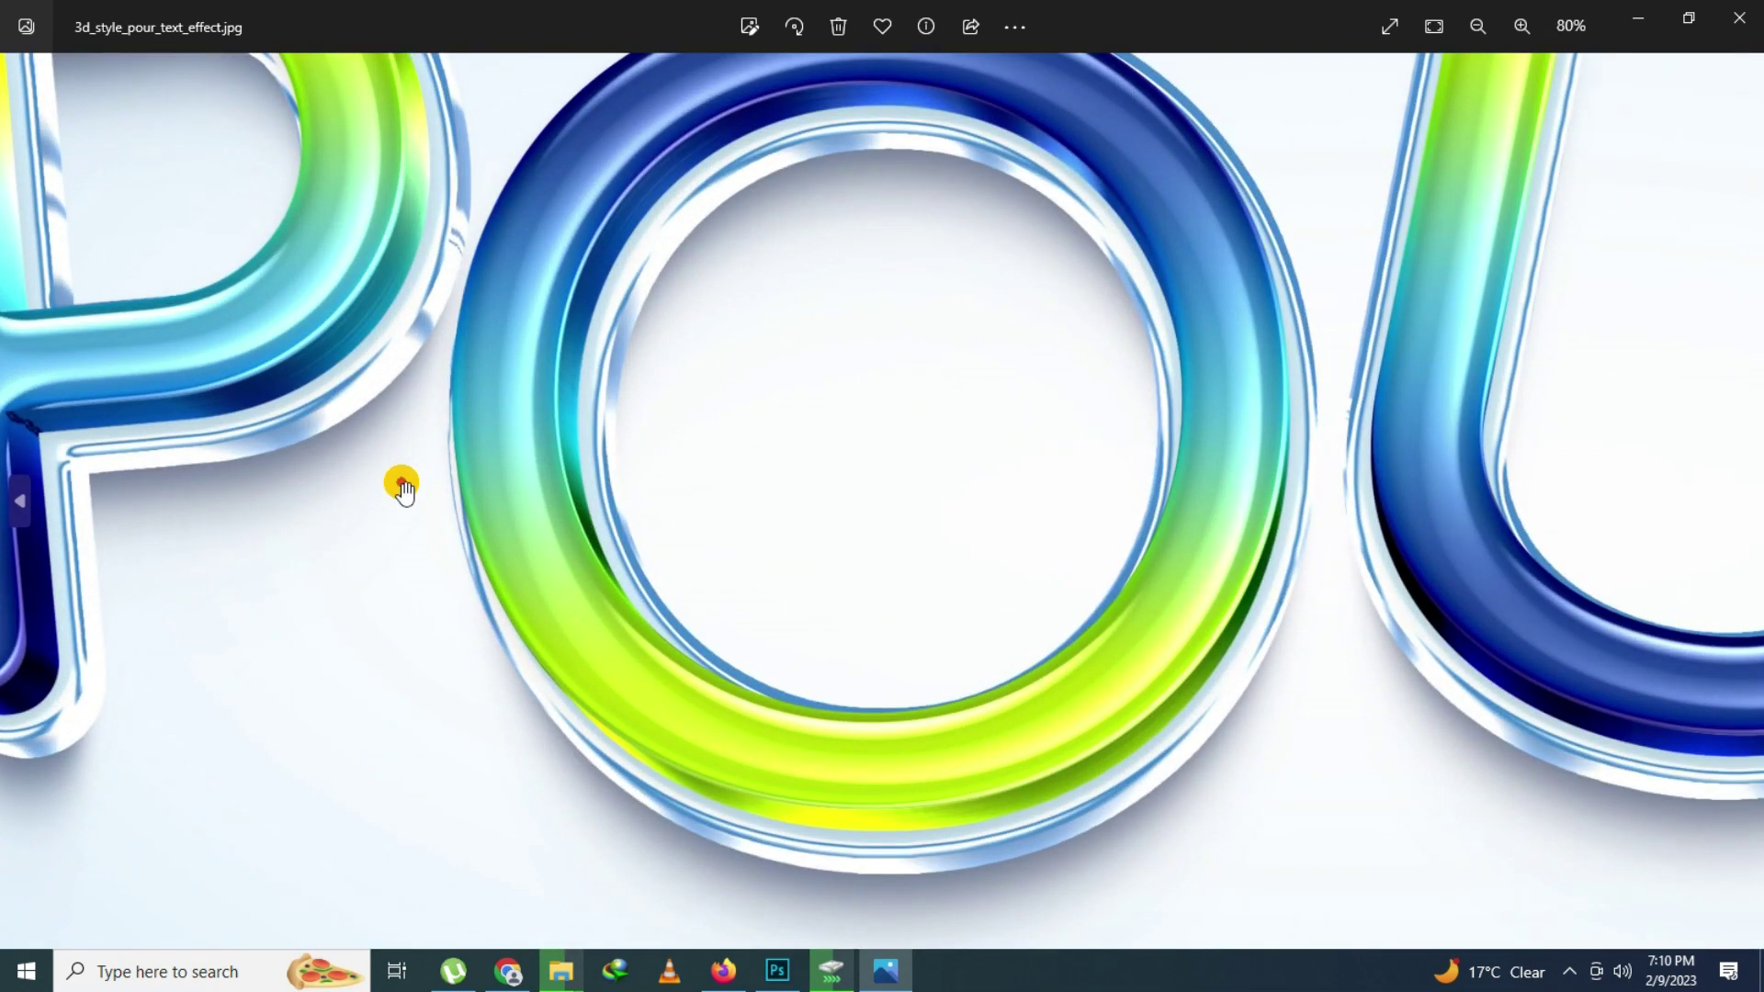
{"action": "mouse_move", "coordinate": [491, 560]}
{"action": "left_mouse_down"}
{"action": "mouse_move", "coordinate": [670, 504]}
{"action": "mouse_move", "coordinate": [928, 562]}
{"action": "left_mouse_up"}
{"action": "left_click_drag", "start_coordinate": [1392, 706], "coordinate": [413, 571]}
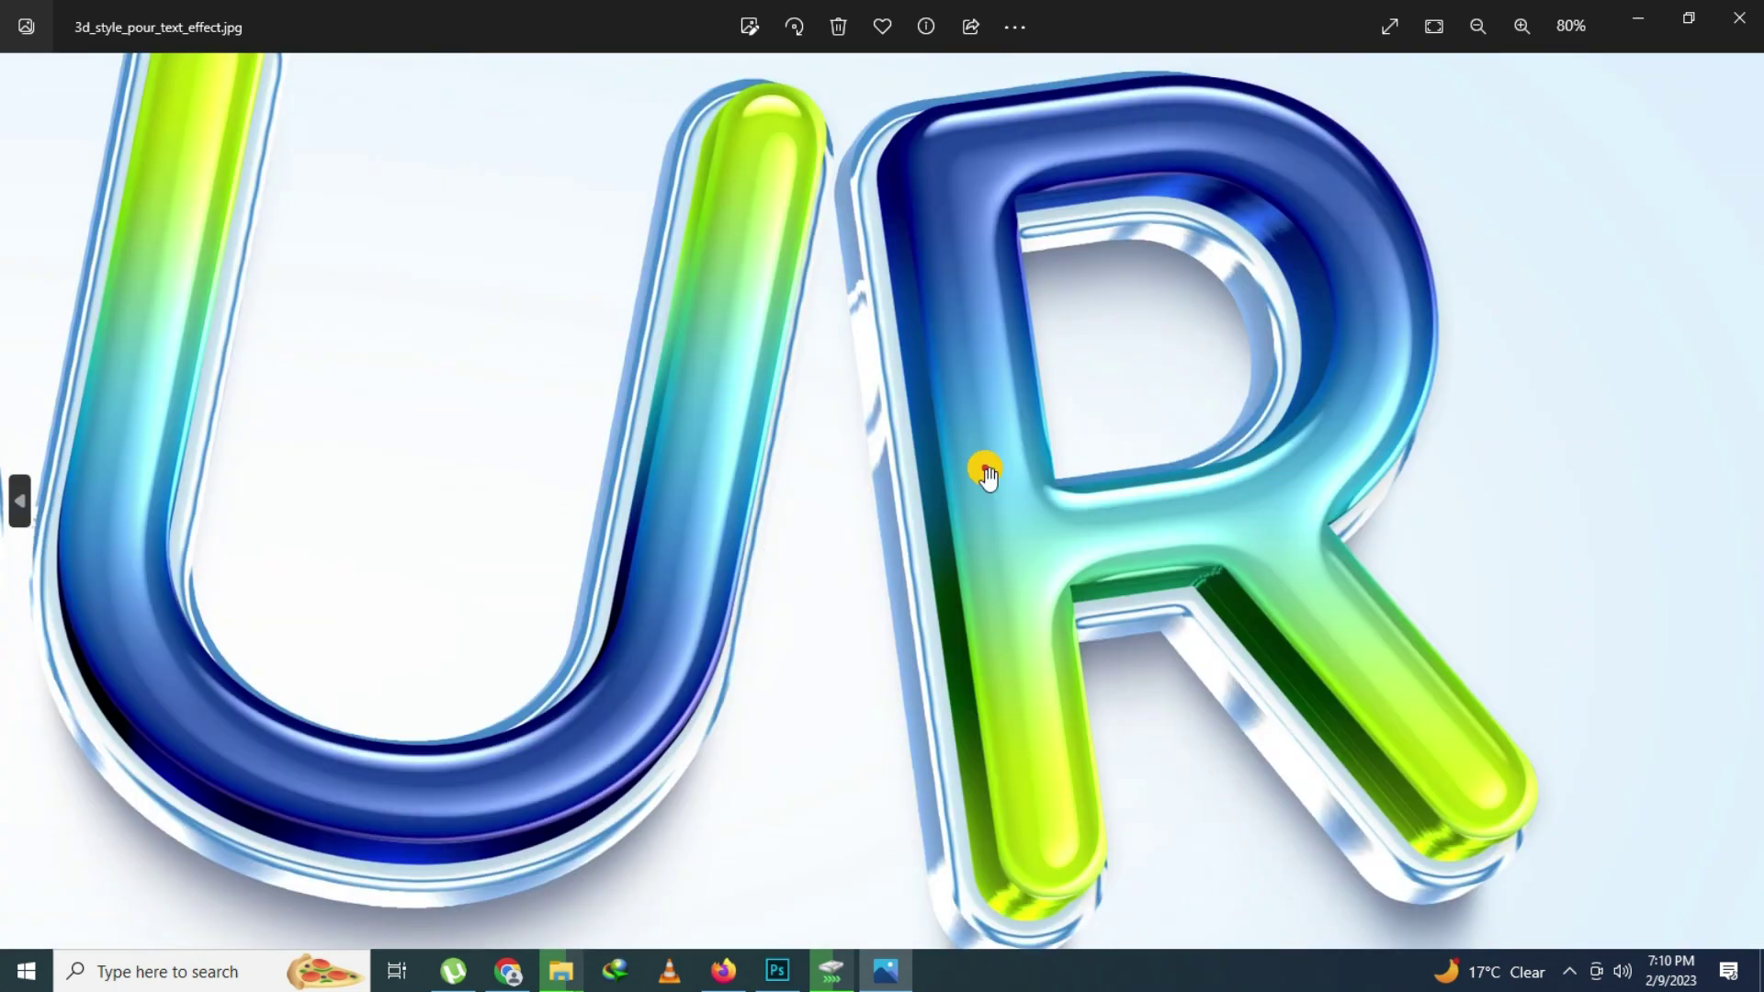
{"action": "scroll", "coordinate": [1016, 520], "scroll_direction": "down", "scroll_amount": 3}
Zoom into the Reach preview and pan across its lettering, then view it fitted
{"action": "key", "text": "Right"}
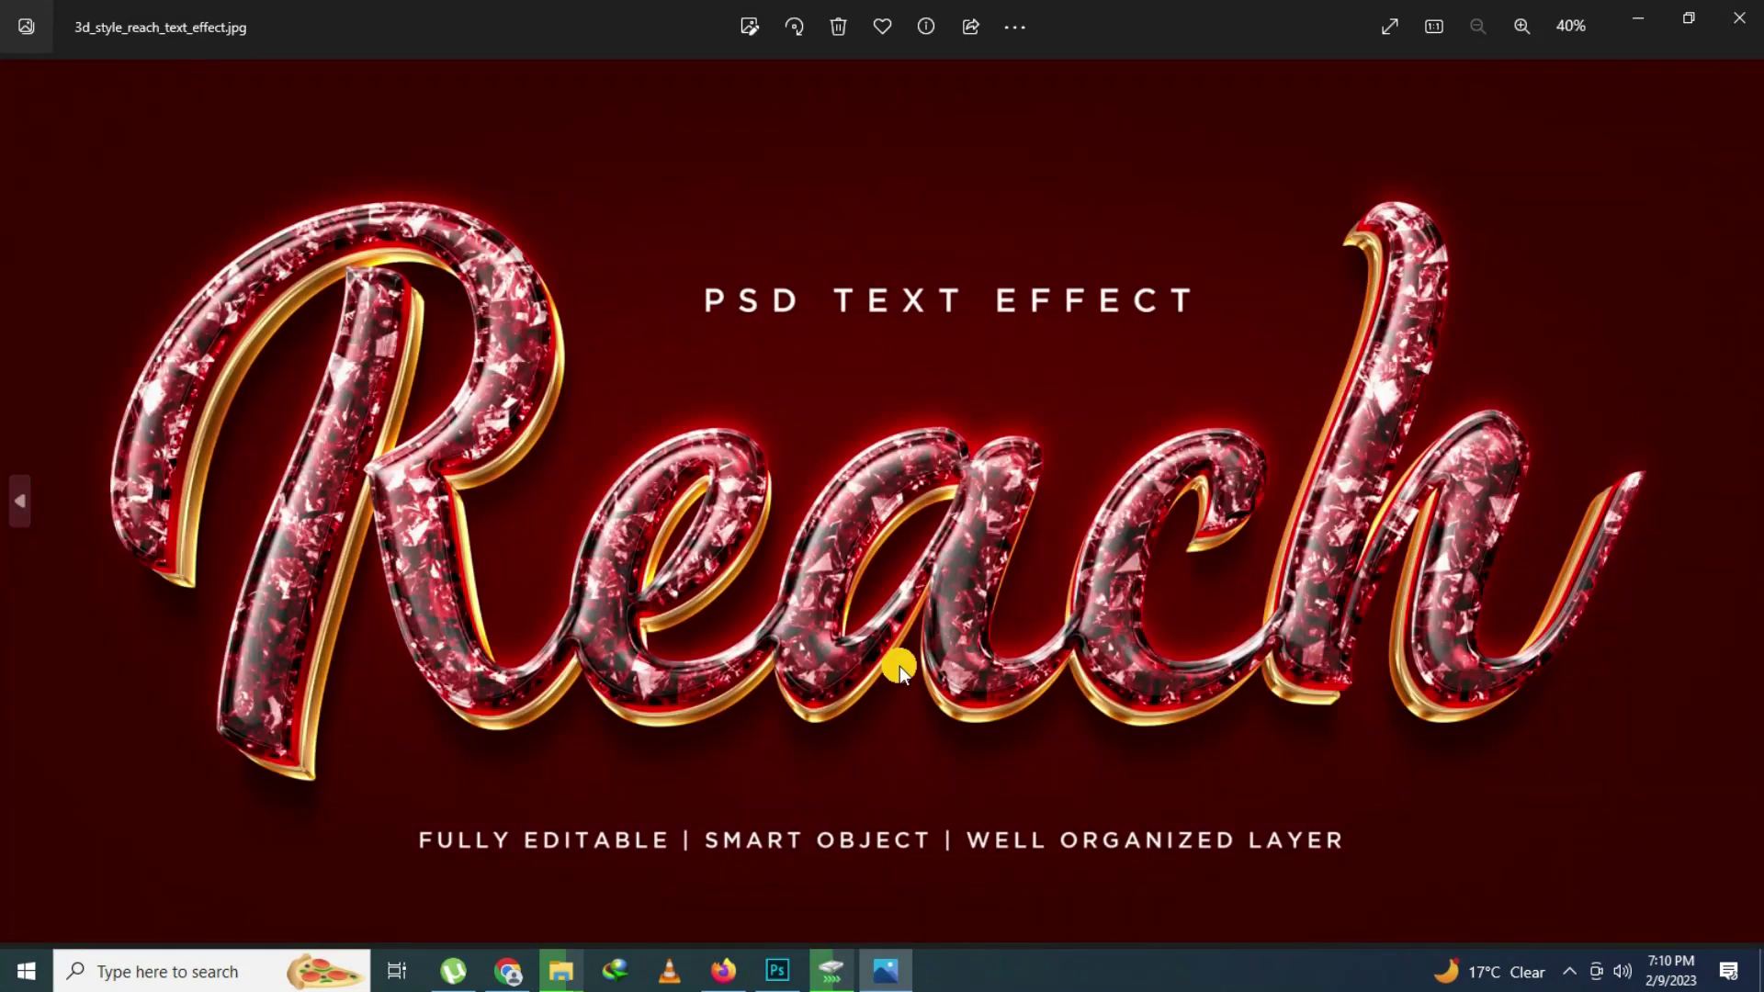
{"action": "scroll", "coordinate": [655, 599], "scroll_direction": "up", "scroll_amount": 3}
{"action": "mouse_move", "coordinate": [535, 481]}
{"action": "left_mouse_down"}
{"action": "mouse_move", "coordinate": [759, 532]}
{"action": "mouse_move", "coordinate": [882, 614]}
{"action": "mouse_move", "coordinate": [929, 740]}
{"action": "mouse_move", "coordinate": [591, 405]}
{"action": "left_mouse_up"}
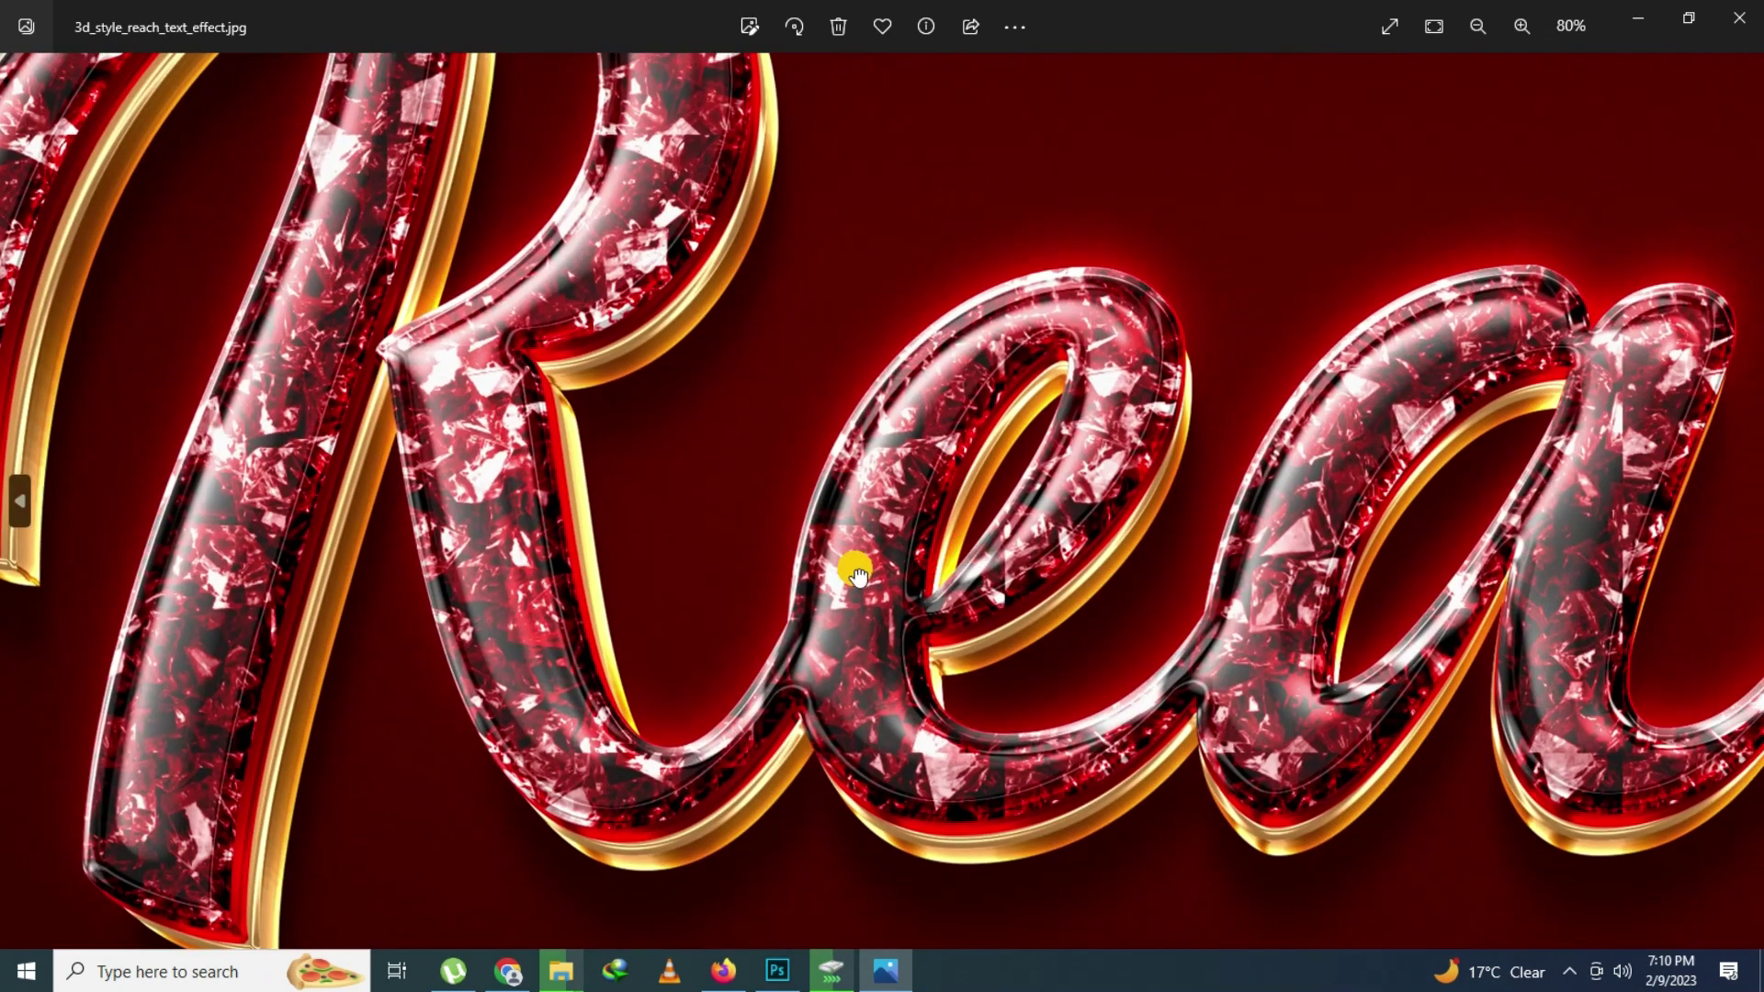
{"action": "mouse_move", "coordinate": [1036, 582]}
{"action": "left_mouse_down"}
{"action": "mouse_move", "coordinate": [708, 598]}
{"action": "mouse_move", "coordinate": [708, 619]}
{"action": "mouse_move", "coordinate": [786, 620]}
{"action": "left_mouse_up"}
{"action": "left_click_drag", "start_coordinate": [1128, 565], "coordinate": [839, 736]}
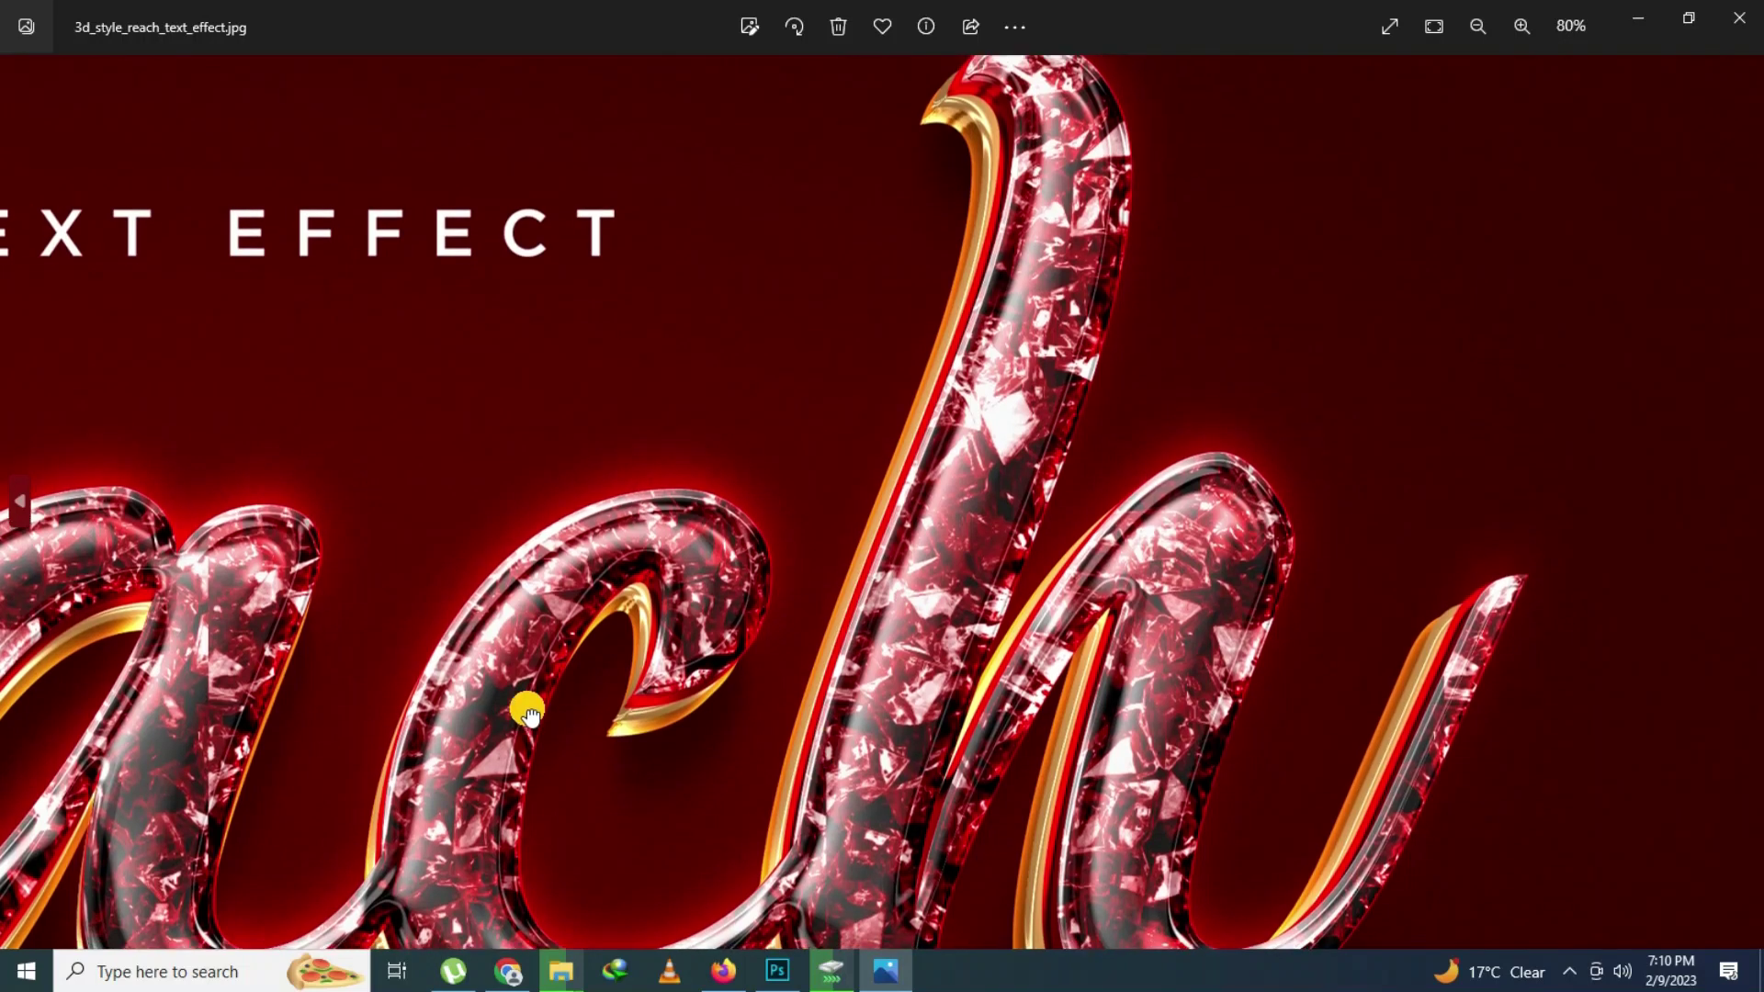
{"action": "left_click_drag", "start_coordinate": [524, 710], "coordinate": [437, 563]}
{"action": "scroll", "coordinate": [694, 539], "scroll_direction": "down", "scroll_amount": 3}
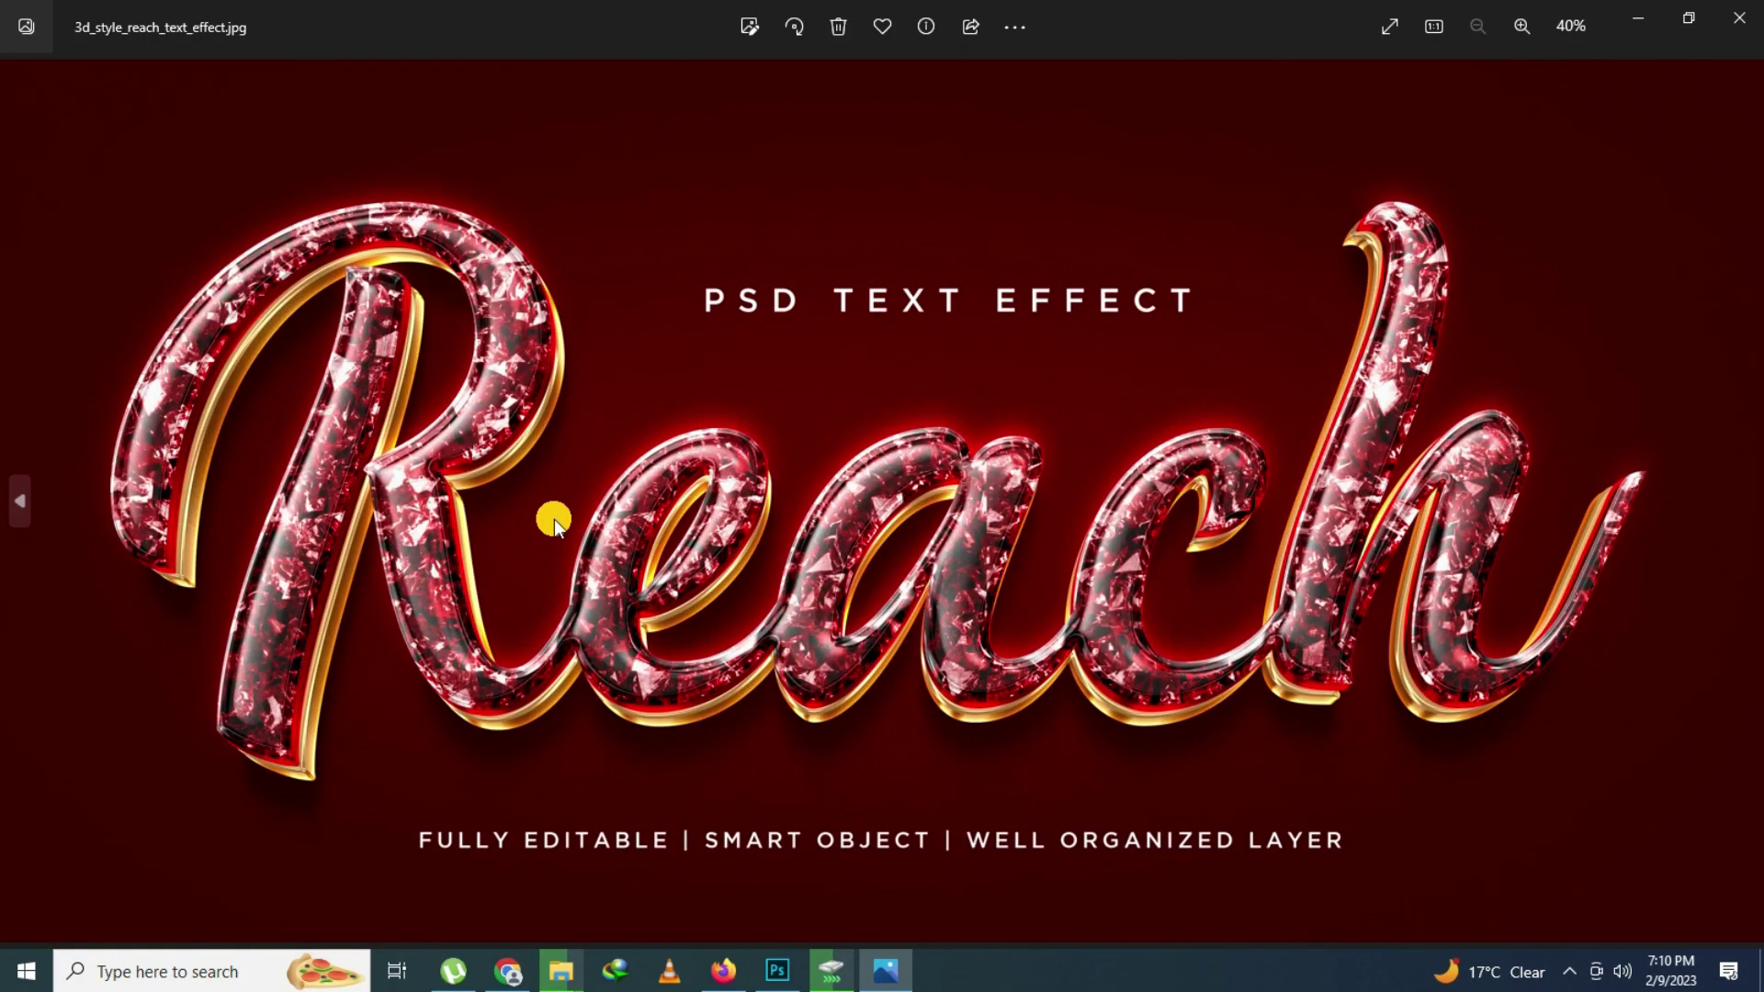
{"action": "key", "text": "Right"}
Zoom into the RENEW preview and pan along to its final EW letters
{"action": "scroll", "coordinate": [725, 563], "scroll_direction": "up", "scroll_amount": 2}
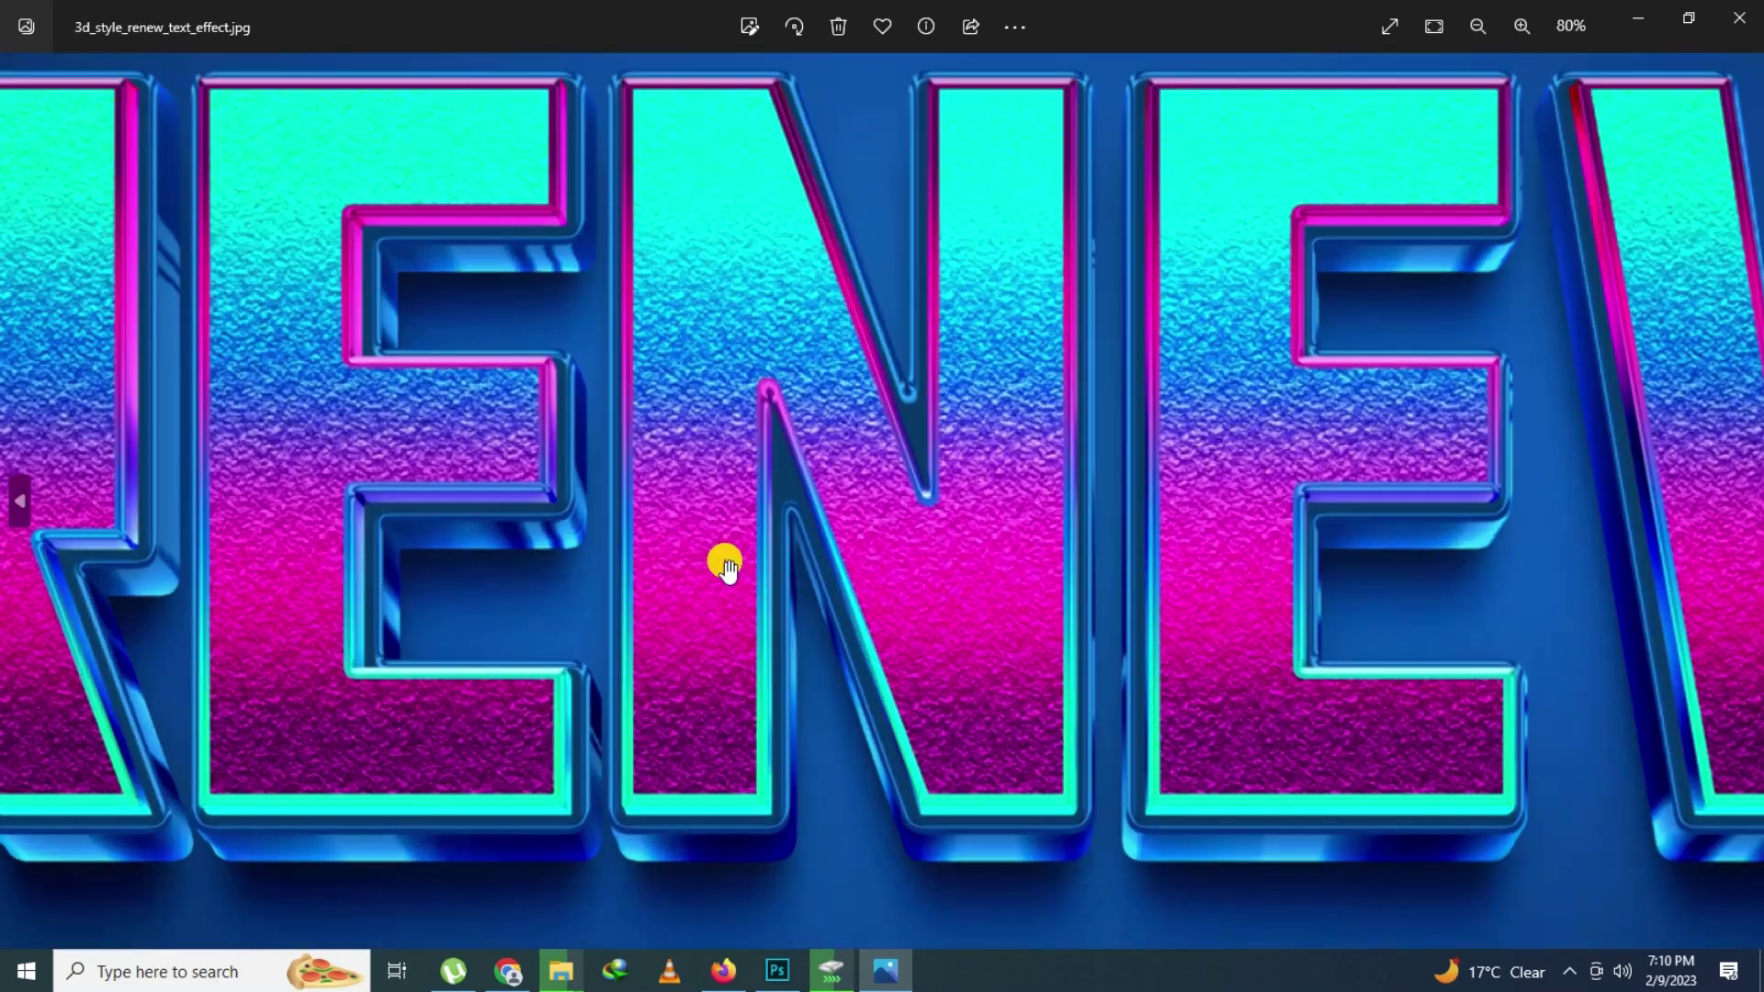
{"action": "mouse_move", "coordinate": [477, 500]}
{"action": "left_mouse_down"}
{"action": "mouse_move", "coordinate": [827, 618]}
{"action": "mouse_move", "coordinate": [1012, 591]}
{"action": "mouse_move", "coordinate": [970, 458]}
{"action": "mouse_move", "coordinate": [1157, 481]}
{"action": "mouse_move", "coordinate": [919, 548]}
{"action": "left_mouse_up"}
{"action": "mouse_move", "coordinate": [1213, 621]}
{"action": "left_mouse_down"}
{"action": "mouse_move", "coordinate": [1018, 658]}
{"action": "mouse_move", "coordinate": [694, 615]}
{"action": "left_mouse_up"}
{"action": "mouse_move", "coordinate": [1077, 652]}
{"action": "left_mouse_down"}
{"action": "mouse_move", "coordinate": [835, 610]}
{"action": "mouse_move", "coordinate": [984, 547]}
{"action": "mouse_move", "coordinate": [492, 588]}
{"action": "left_mouse_up"}
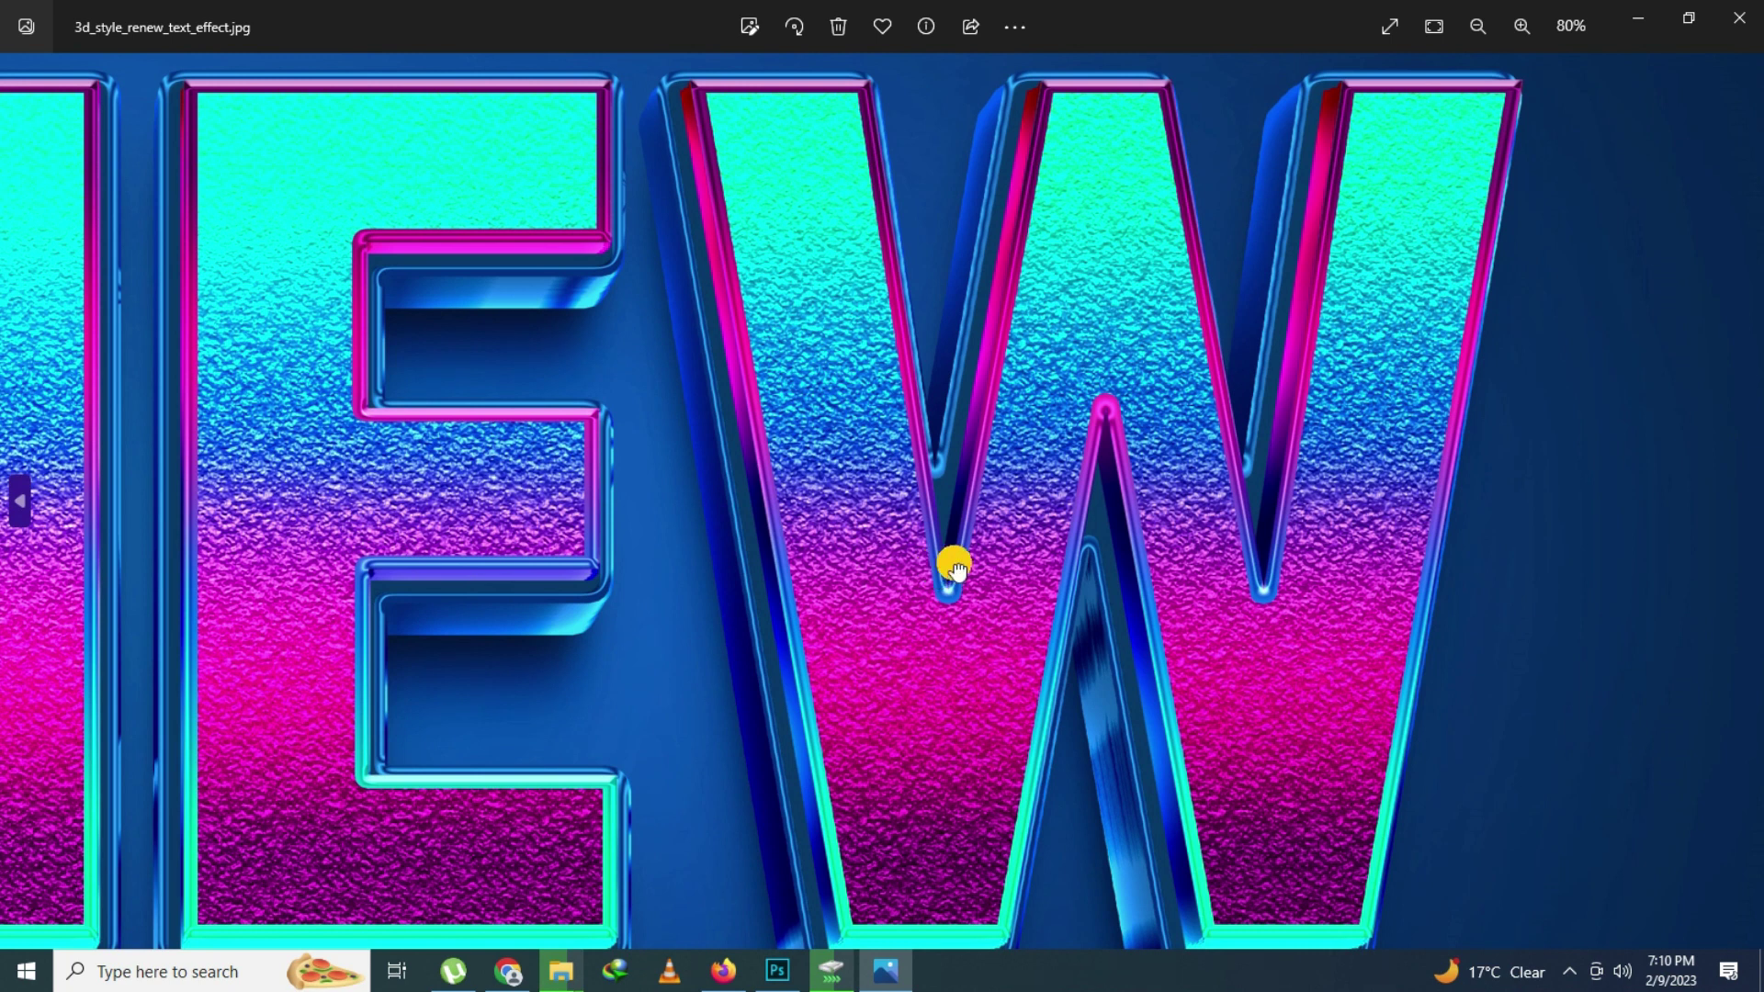
{"action": "scroll", "coordinate": [956, 564], "scroll_direction": "down", "scroll_amount": 5}
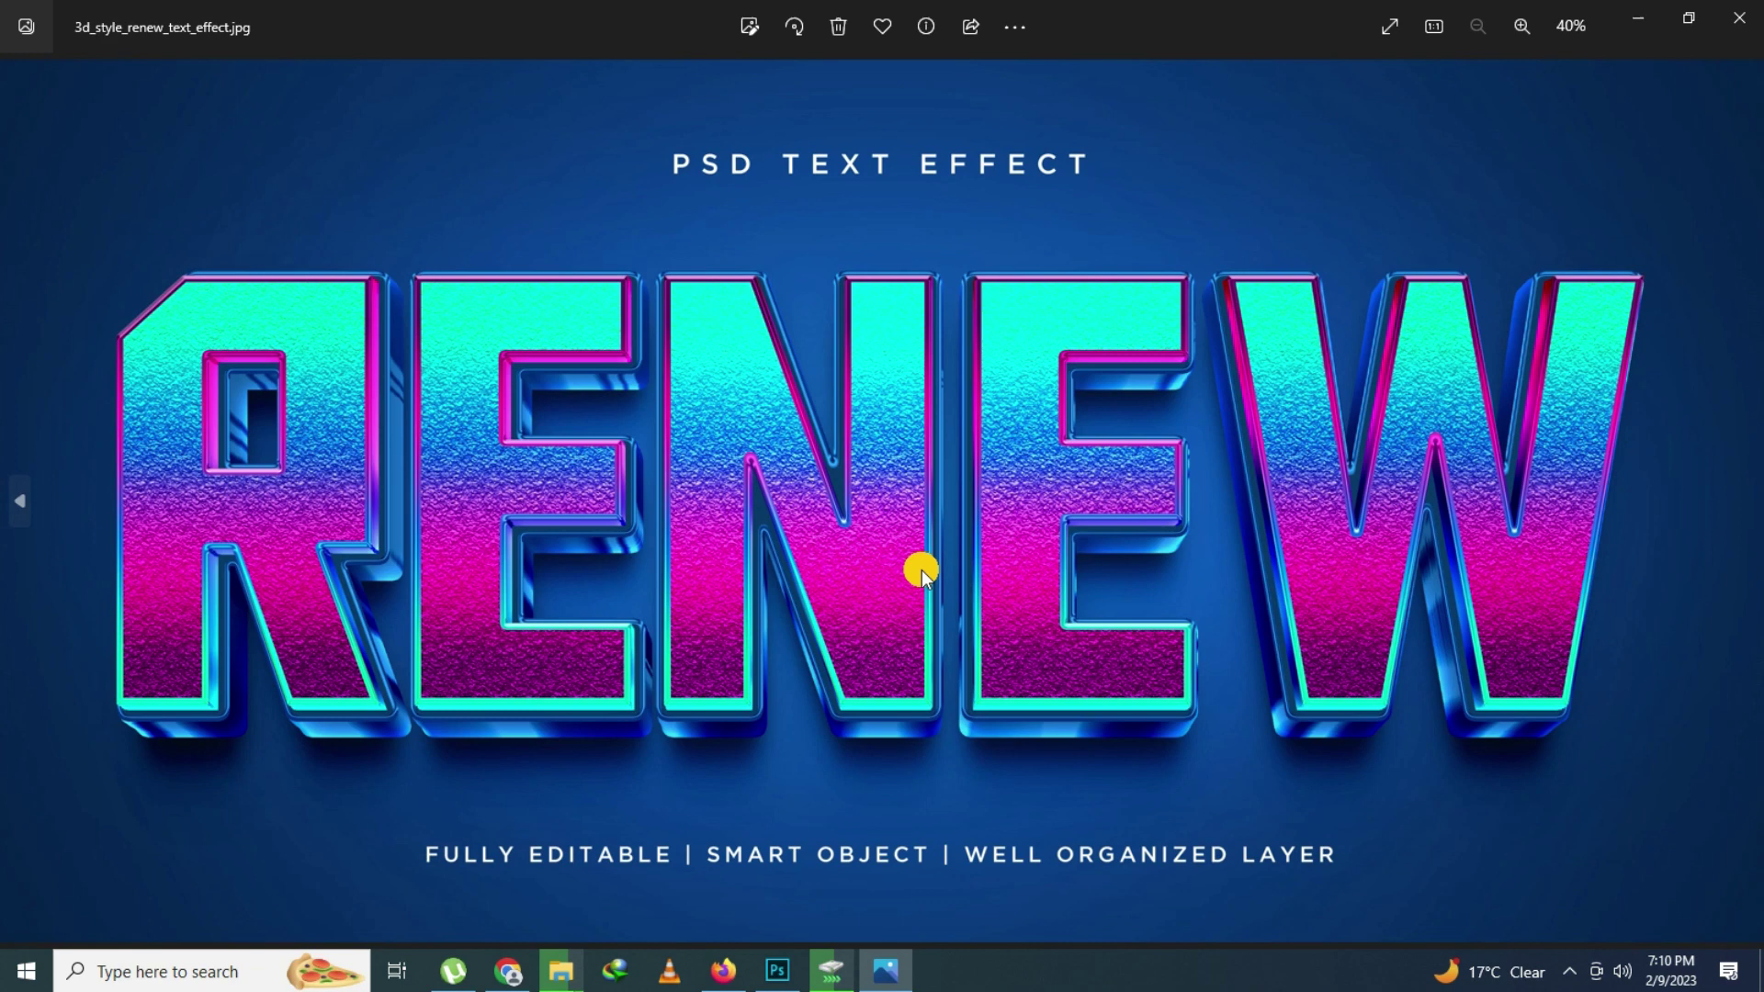
{"action": "scroll", "coordinate": [923, 570], "scroll_direction": "up", "scroll_amount": 3}
{"action": "scroll", "coordinate": [1101, 582], "scroll_direction": "down", "scroll_amount": 3}
Inspect the Cute preview (651.jpg) up close, then move to 2023.jpg
{"action": "key", "text": "Right"}
{"action": "scroll", "coordinate": [980, 546], "scroll_direction": "up", "scroll_amount": 3}
{"action": "mouse_move", "coordinate": [1097, 501]}
{"action": "left_mouse_down"}
{"action": "mouse_move", "coordinate": [1118, 551]}
{"action": "mouse_move", "coordinate": [637, 572]}
{"action": "left_mouse_up"}
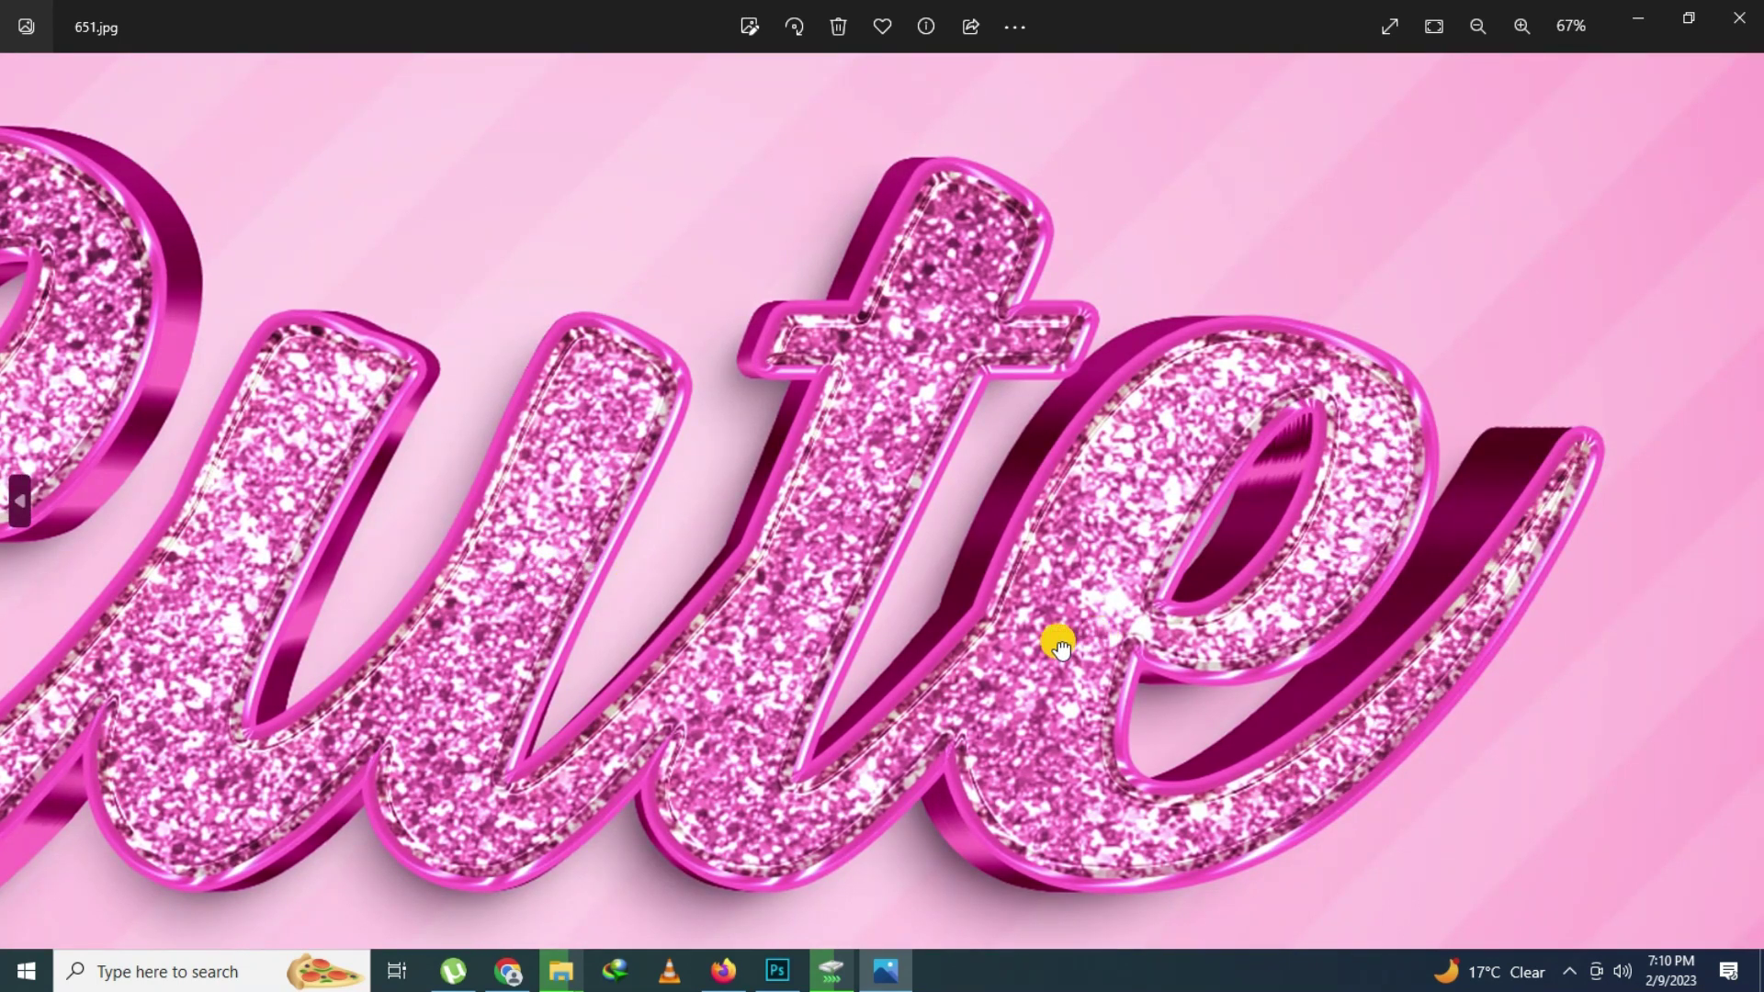
{"action": "left_click_drag", "start_coordinate": [1060, 646], "coordinate": [837, 648]}
{"action": "left_click_drag", "start_coordinate": [524, 599], "coordinate": [930, 592]}
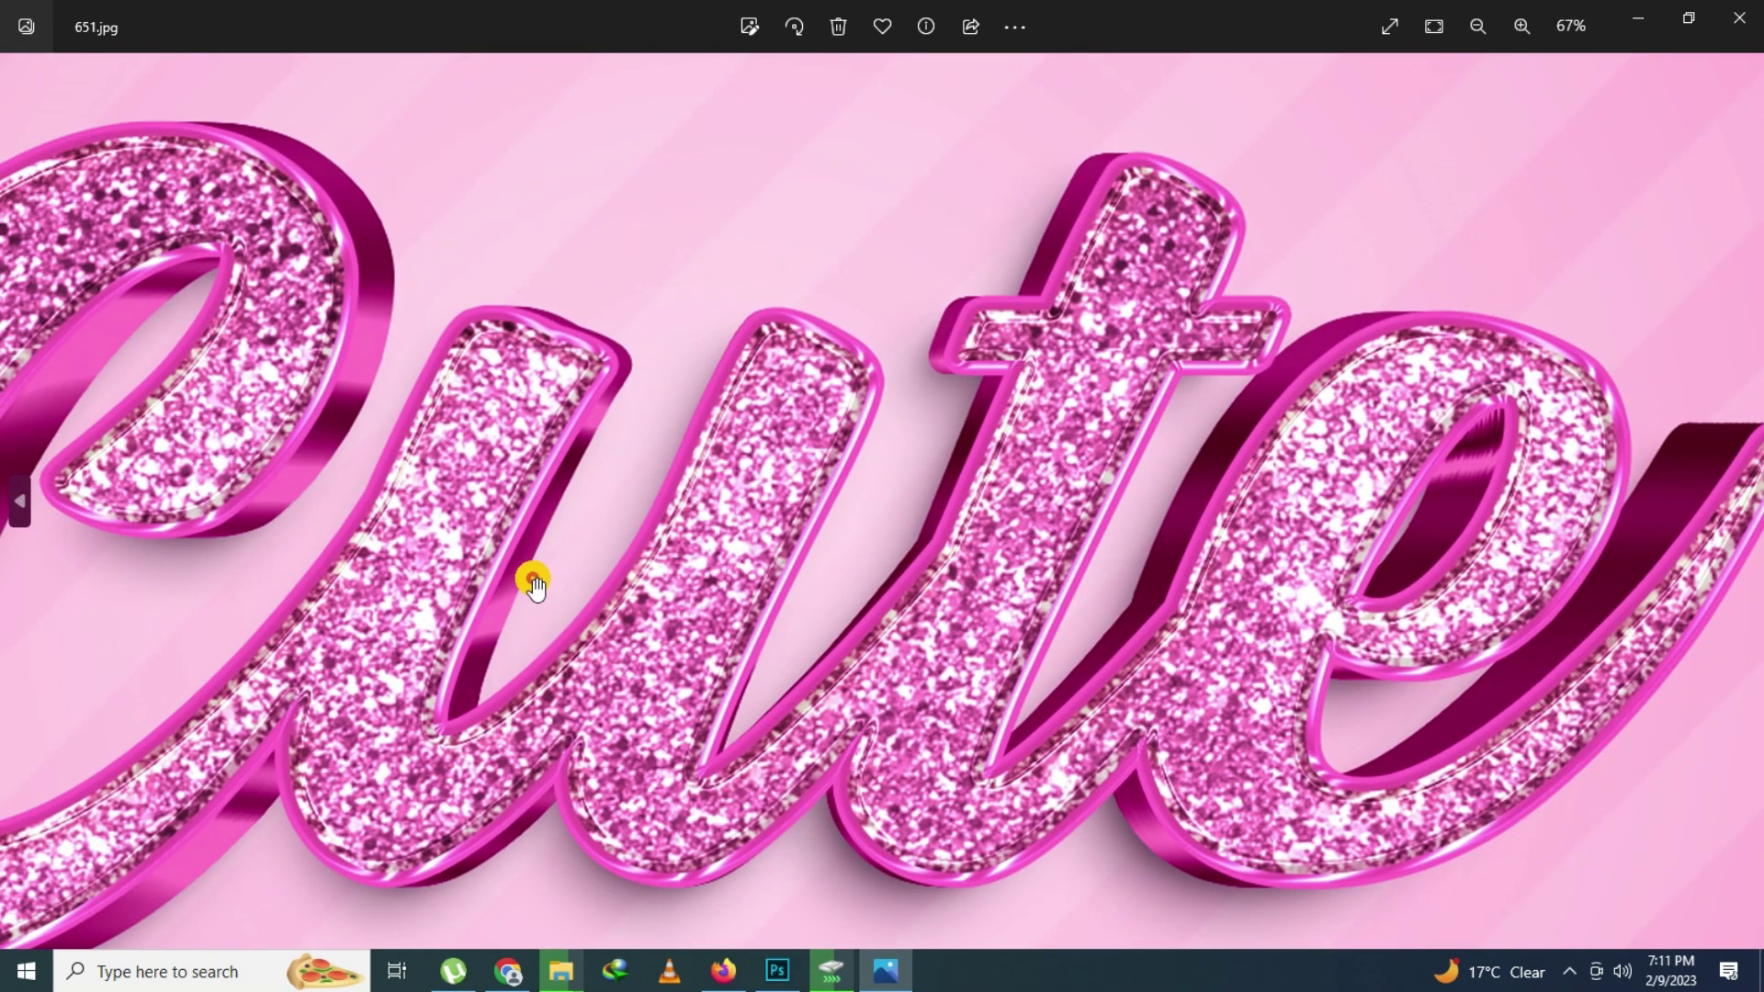
{"action": "left_click_drag", "start_coordinate": [533, 584], "coordinate": [678, 571]}
{"action": "mouse_move", "coordinate": [382, 582]}
{"action": "left_mouse_down"}
{"action": "mouse_move", "coordinate": [587, 583]}
{"action": "mouse_move", "coordinate": [634, 602]}
{"action": "left_mouse_up"}
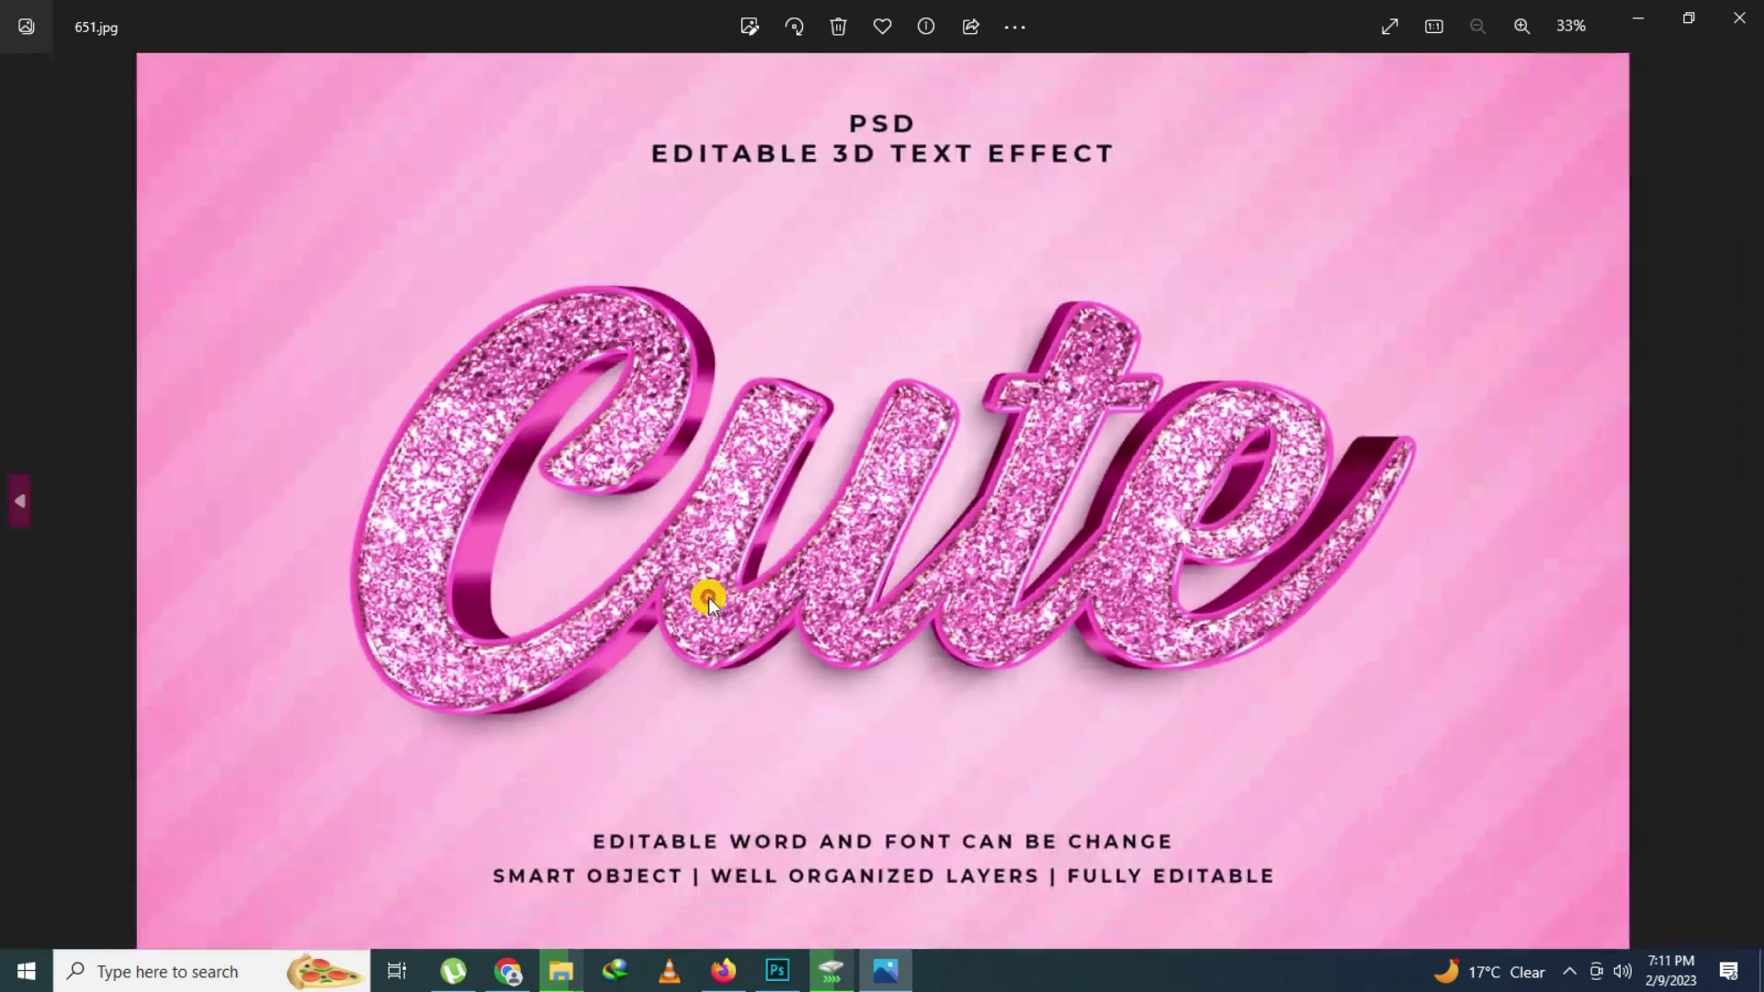
{"action": "scroll", "coordinate": [708, 598], "scroll_direction": "down", "scroll_amount": 1}
{"action": "scroll", "coordinate": [864, 548], "scroll_direction": "up", "scroll_amount": 2}
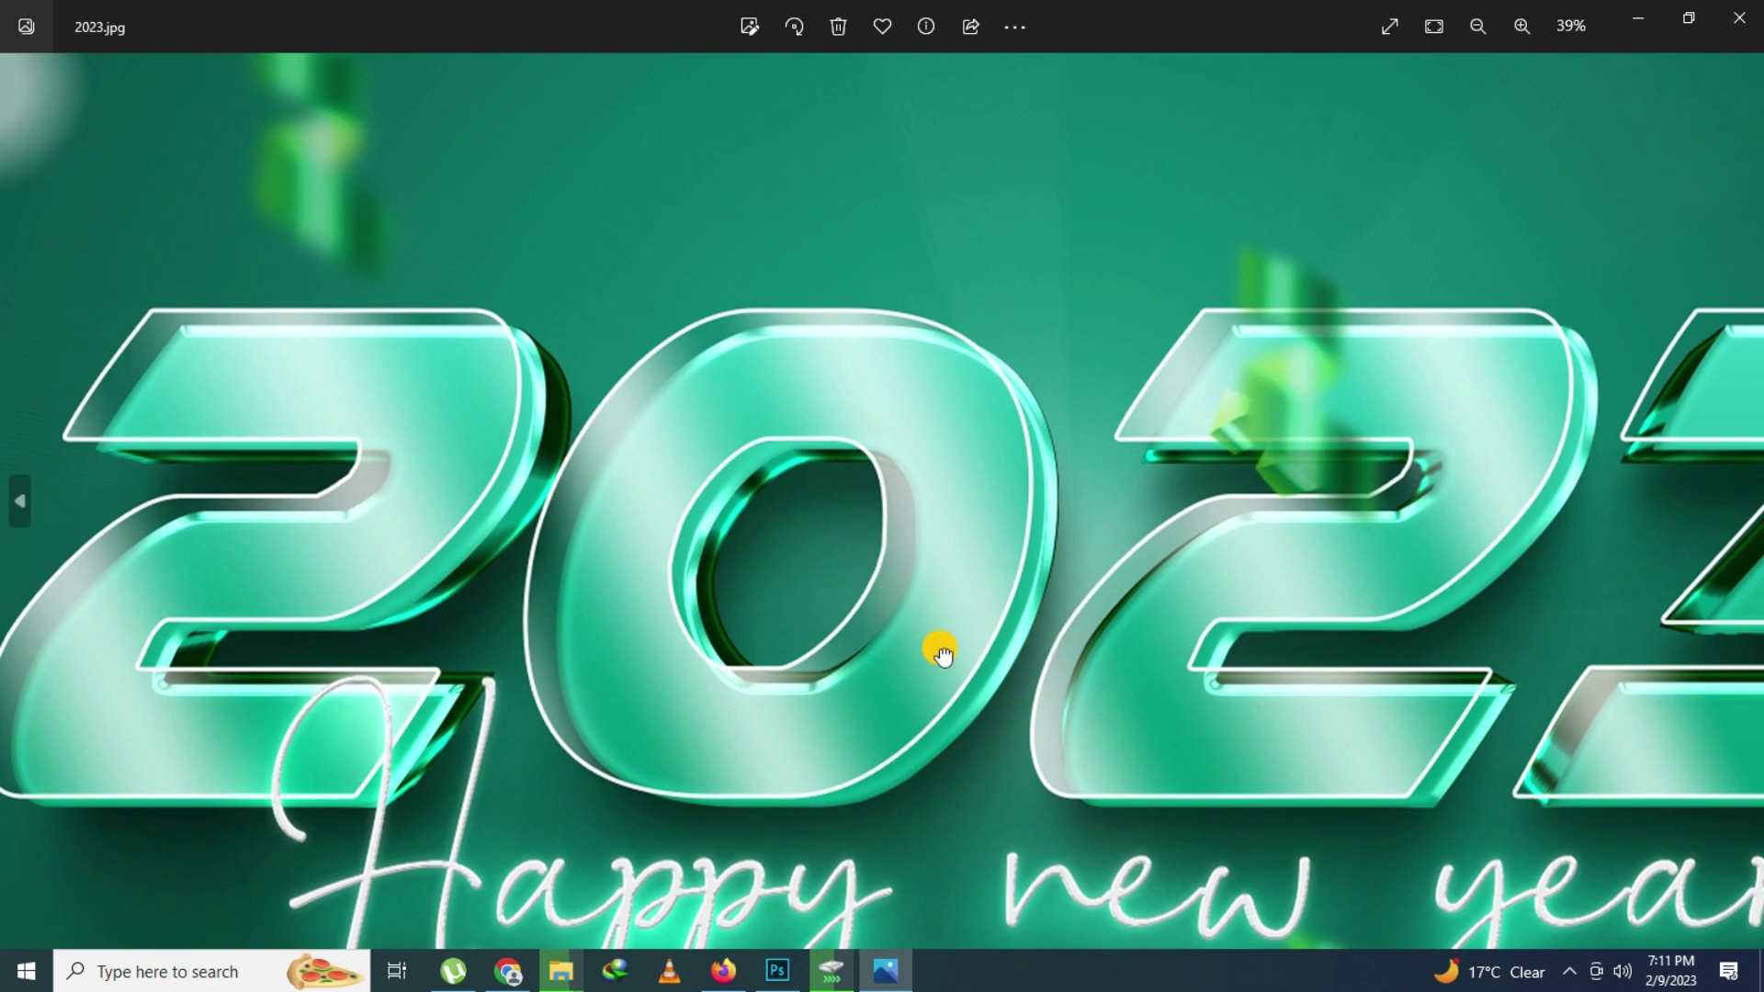
Browse to the PINK preview and pan across its enlarged letters
{"action": "scroll", "coordinate": [1194, 662], "scroll_direction": "down", "scroll_amount": 1}
{"action": "scroll", "coordinate": [1203, 663], "scroll_direction": "down", "scroll_amount": 1}
{"action": "scroll", "coordinate": [1182, 669], "scroll_direction": "down", "scroll_amount": 1}
{"action": "scroll", "coordinate": [1010, 611], "scroll_direction": "down", "scroll_amount": 1}
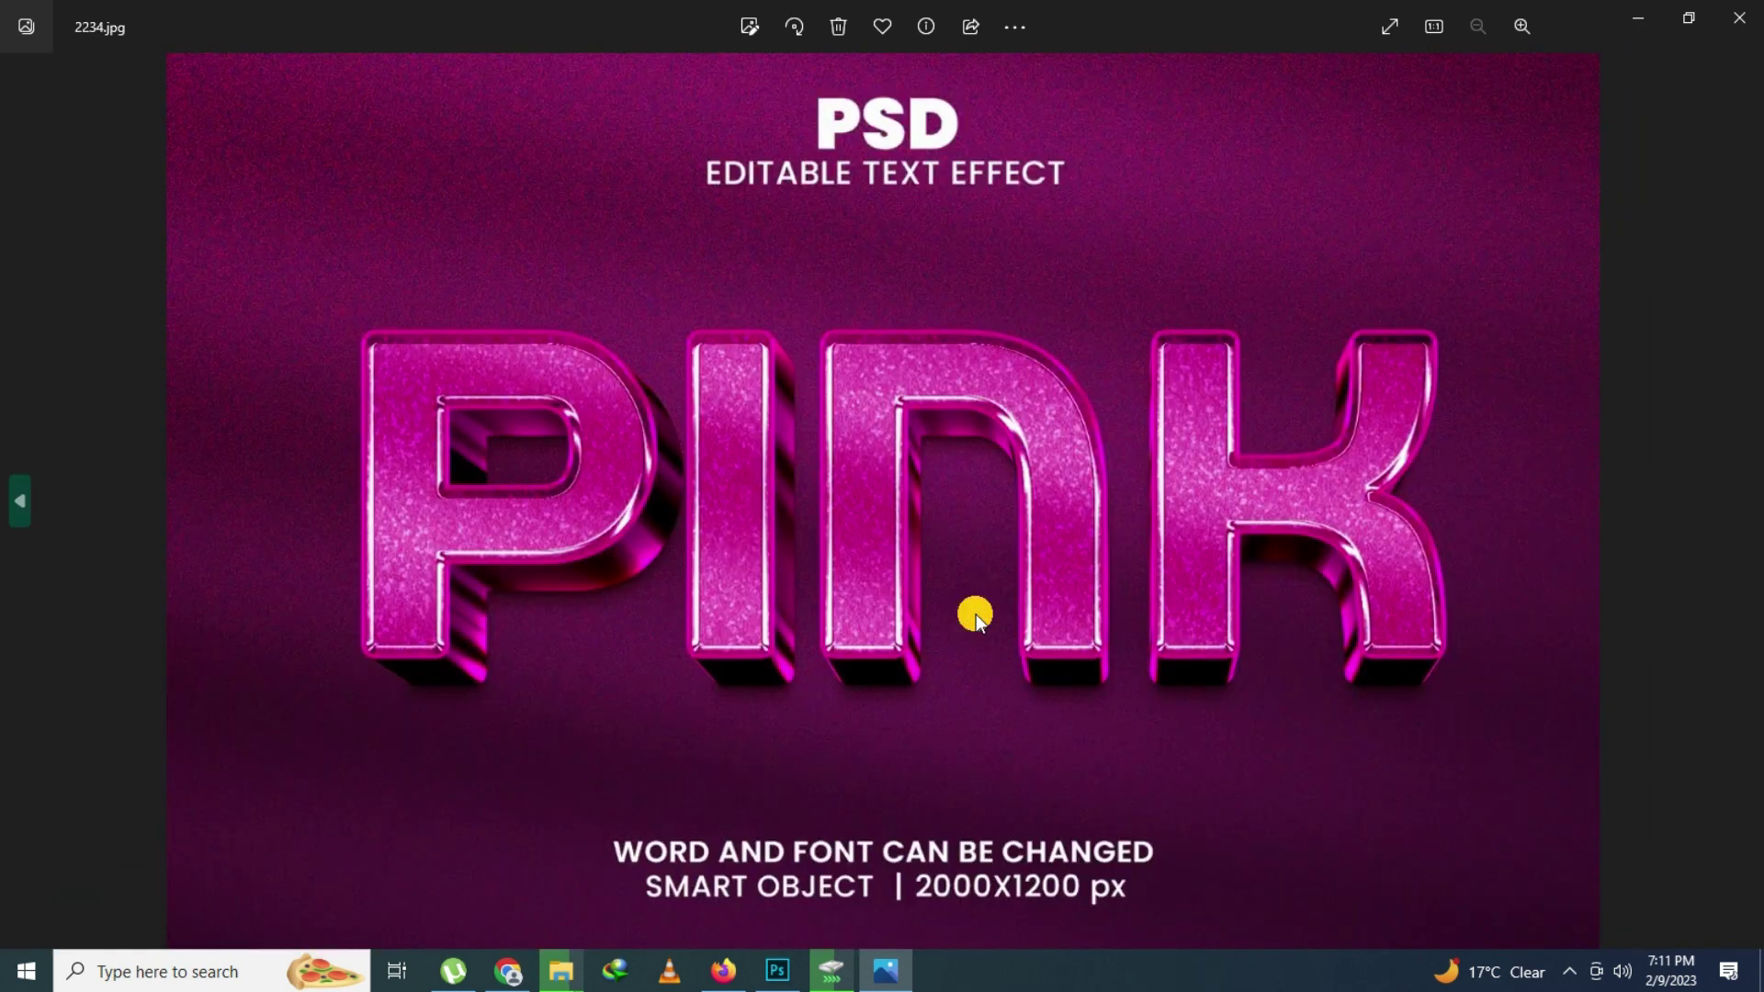
{"action": "scroll", "coordinate": [747, 562], "scroll_direction": "up", "scroll_amount": 2}
{"action": "left_click_drag", "start_coordinate": [749, 563], "coordinate": [689, 549]}
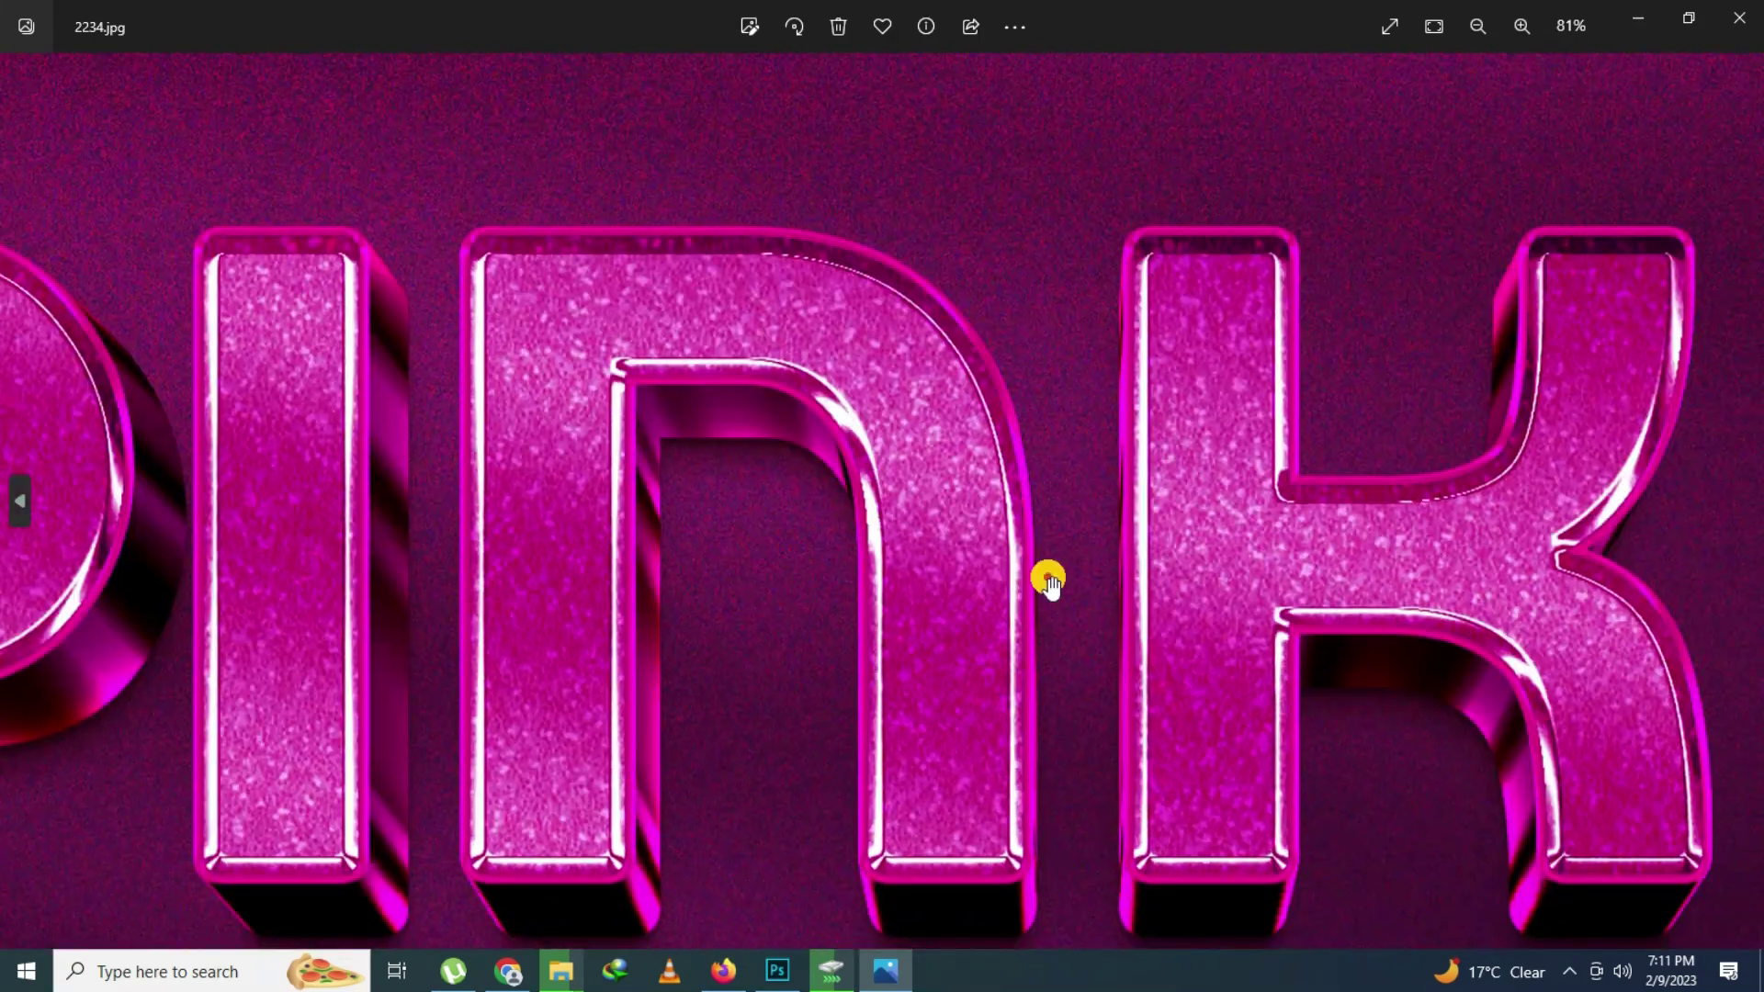
{"action": "left_click_drag", "start_coordinate": [1047, 582], "coordinate": [838, 596]}
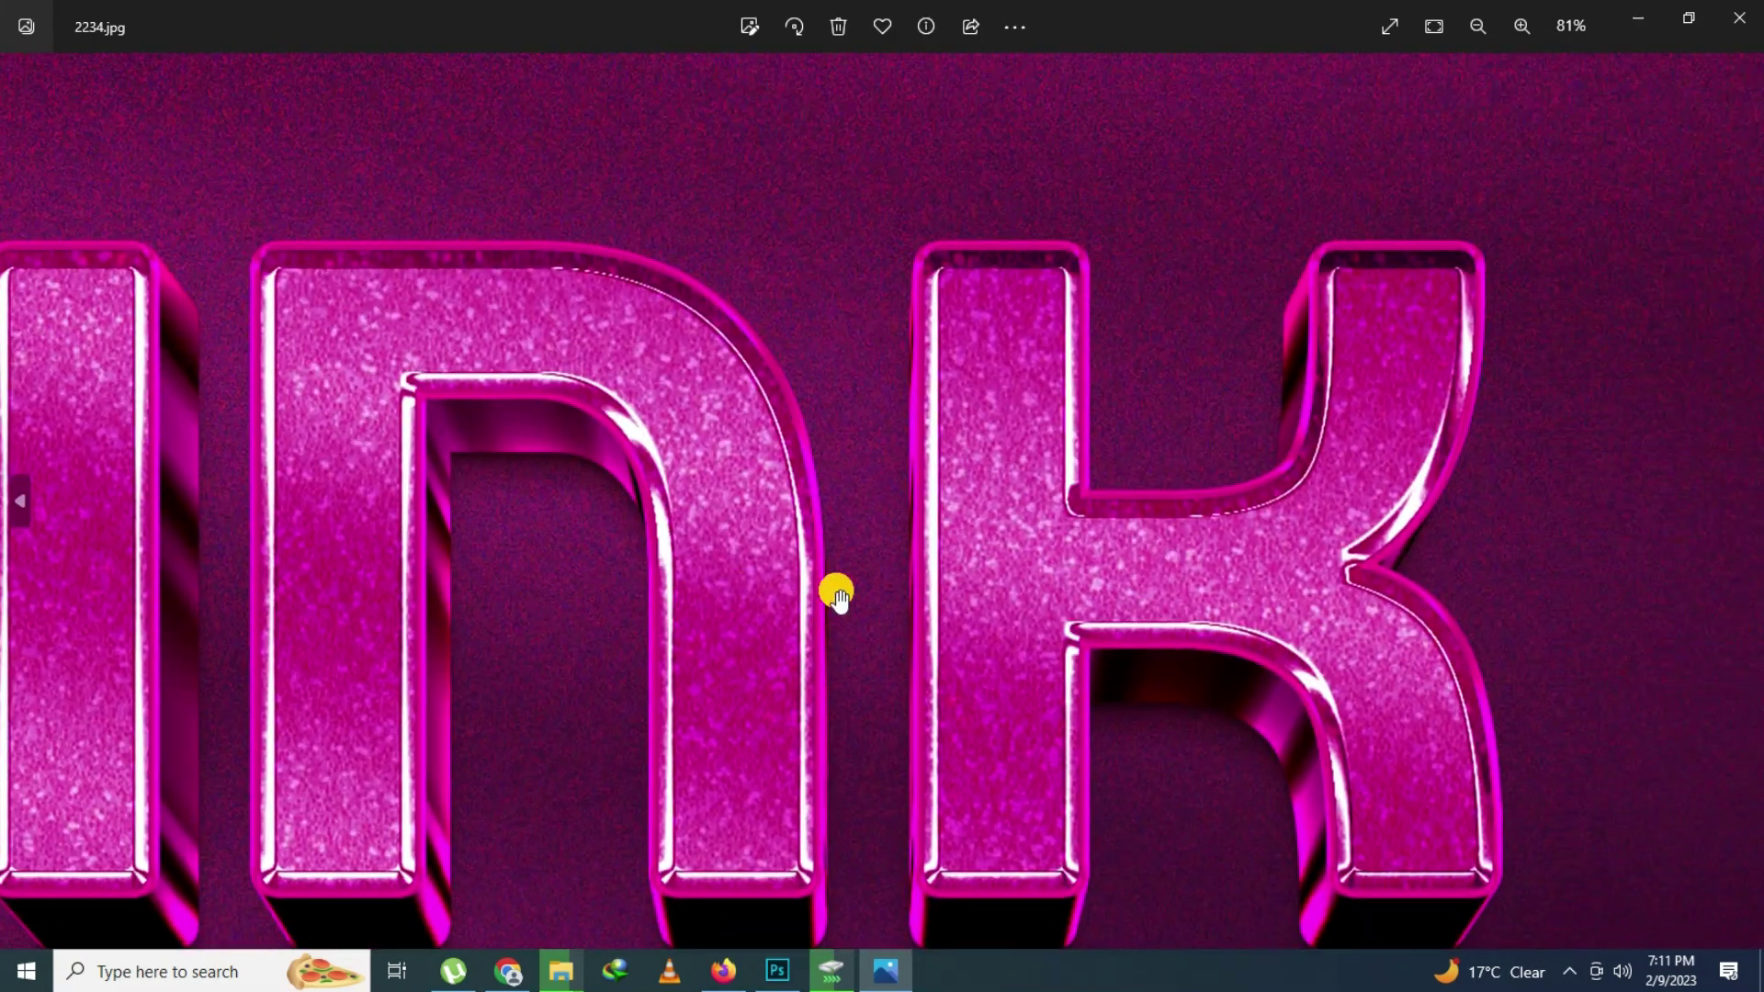
{"action": "scroll", "coordinate": [838, 597], "scroll_direction": "down", "scroll_amount": 2}
{"action": "scroll", "coordinate": [838, 604], "scroll_direction": "down", "scroll_amount": 1}
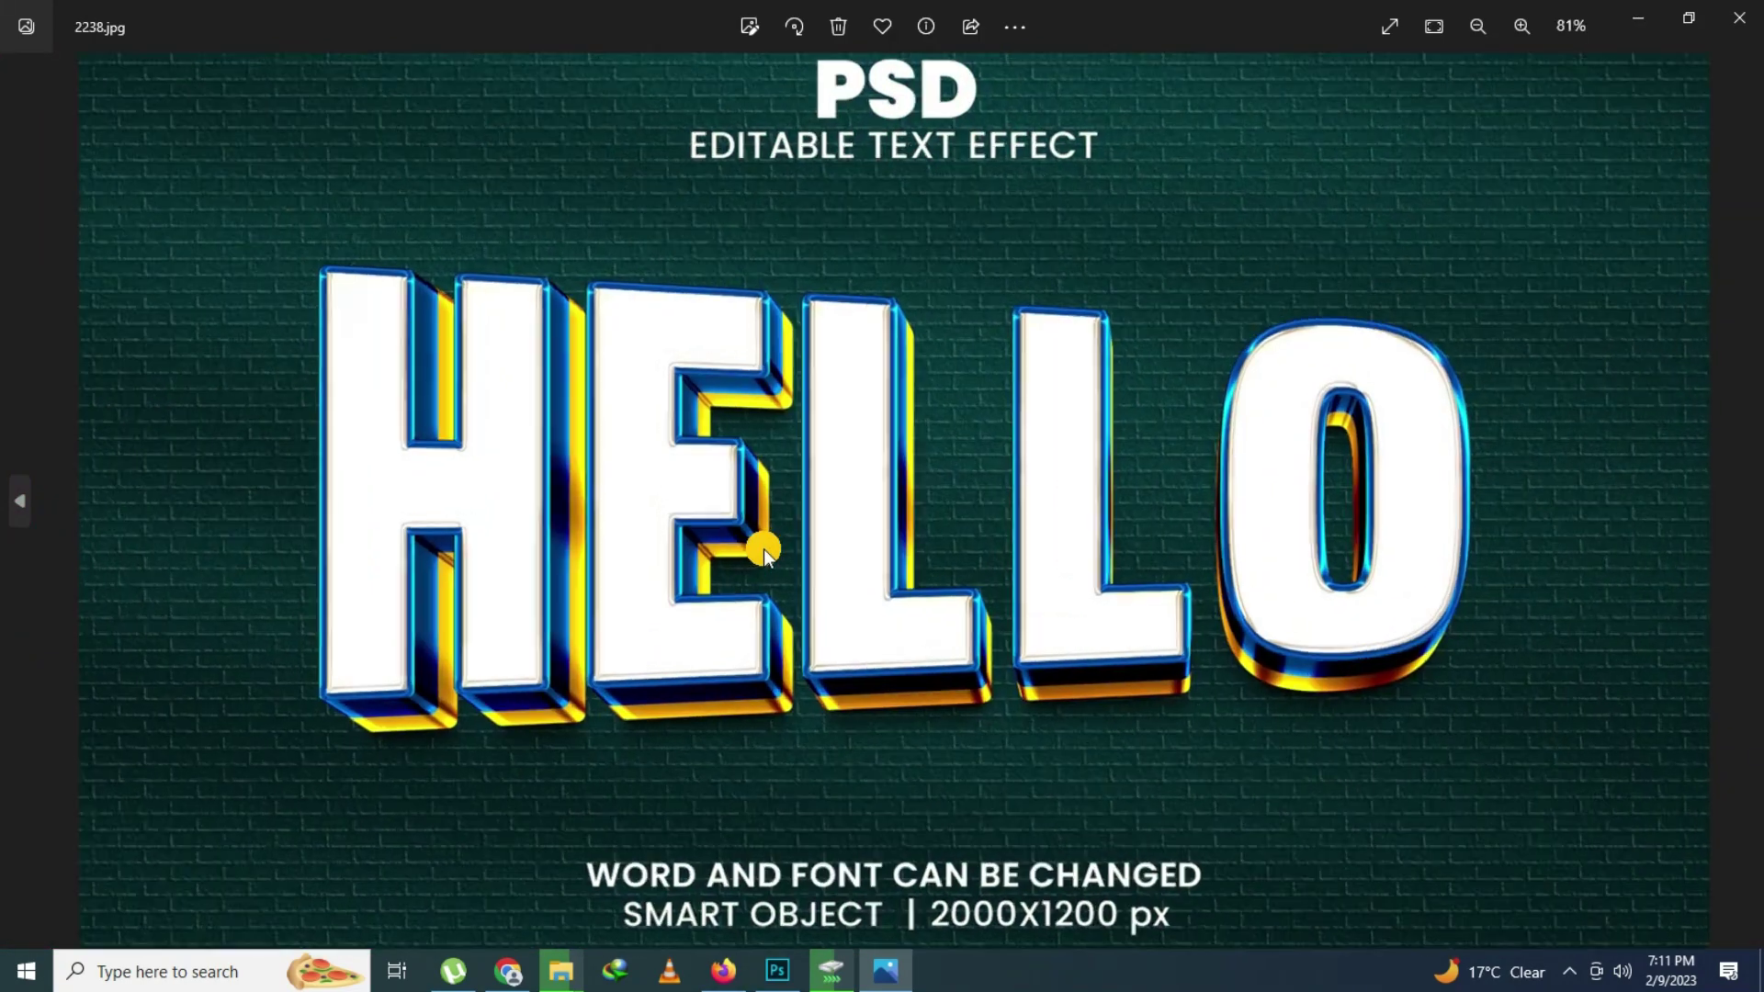
Pan around the enlarged HELLO preview, then reset it to fit
{"action": "scroll", "coordinate": [764, 548], "scroll_direction": "up", "scroll_amount": 2}
{"action": "left_click_drag", "start_coordinate": [709, 583], "coordinate": [902, 540]}
{"action": "left_click_drag", "start_coordinate": [1198, 563], "coordinate": [887, 651]}
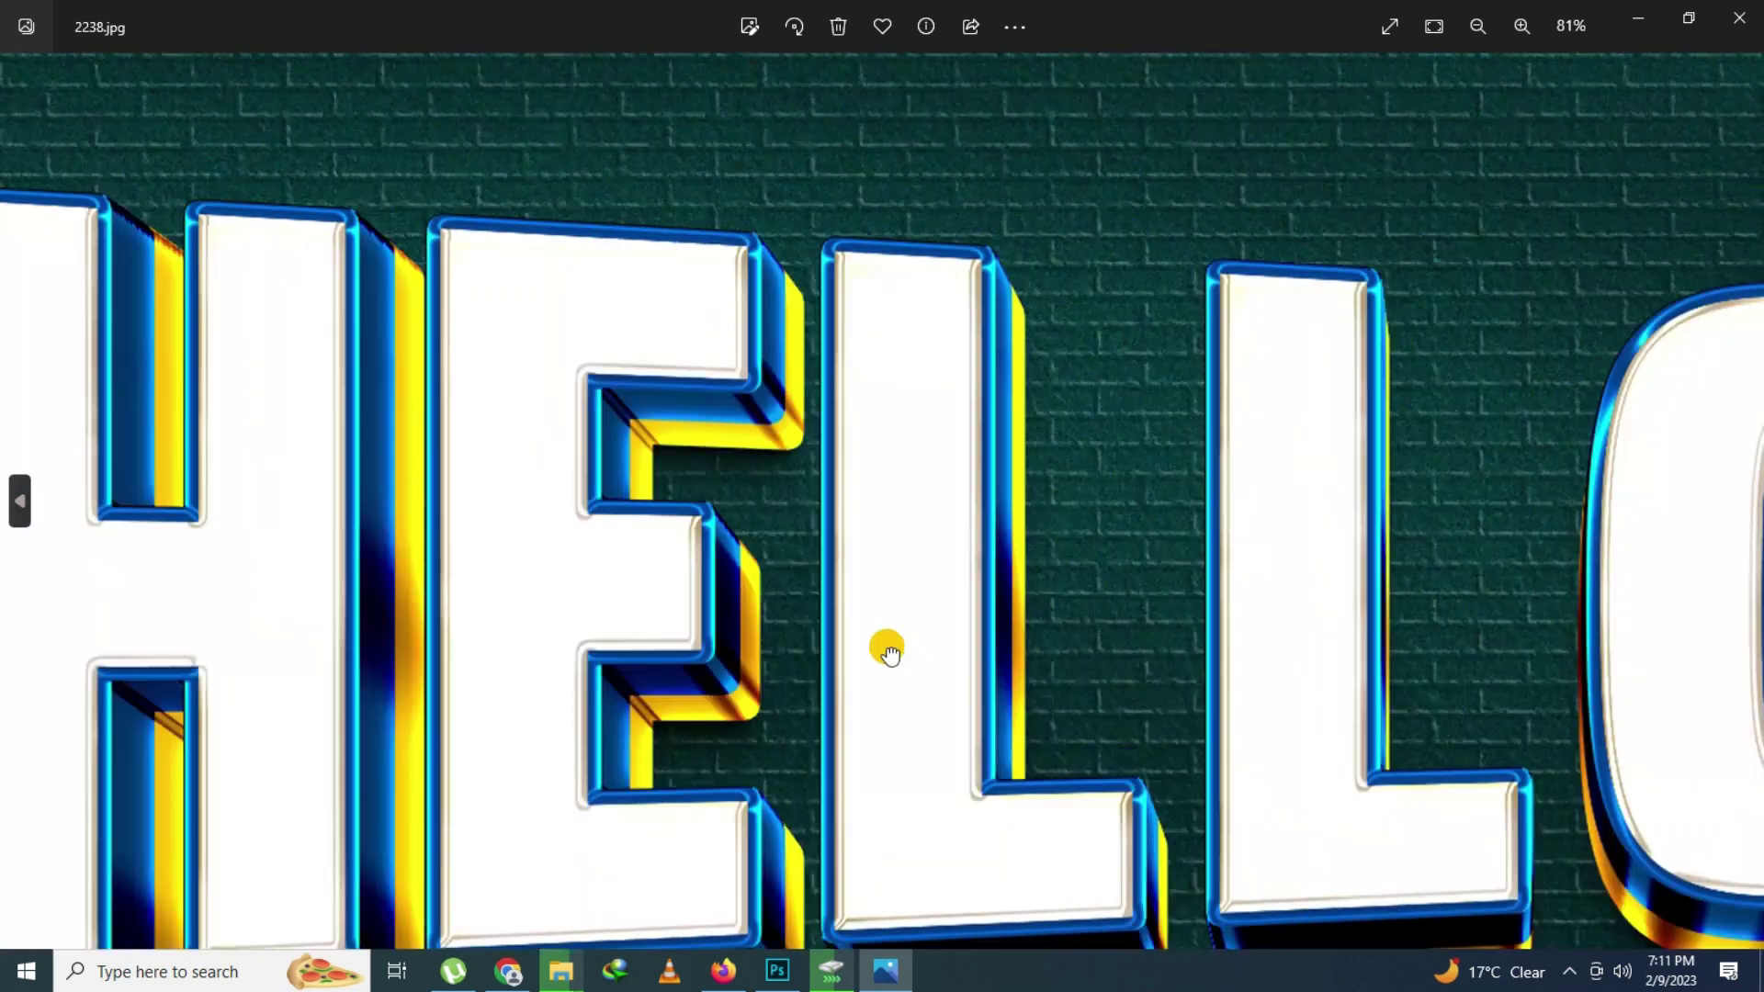
{"action": "left_click_drag", "start_coordinate": [1271, 652], "coordinate": [984, 583]}
{"action": "left_click_drag", "start_coordinate": [1434, 588], "coordinate": [1158, 539]}
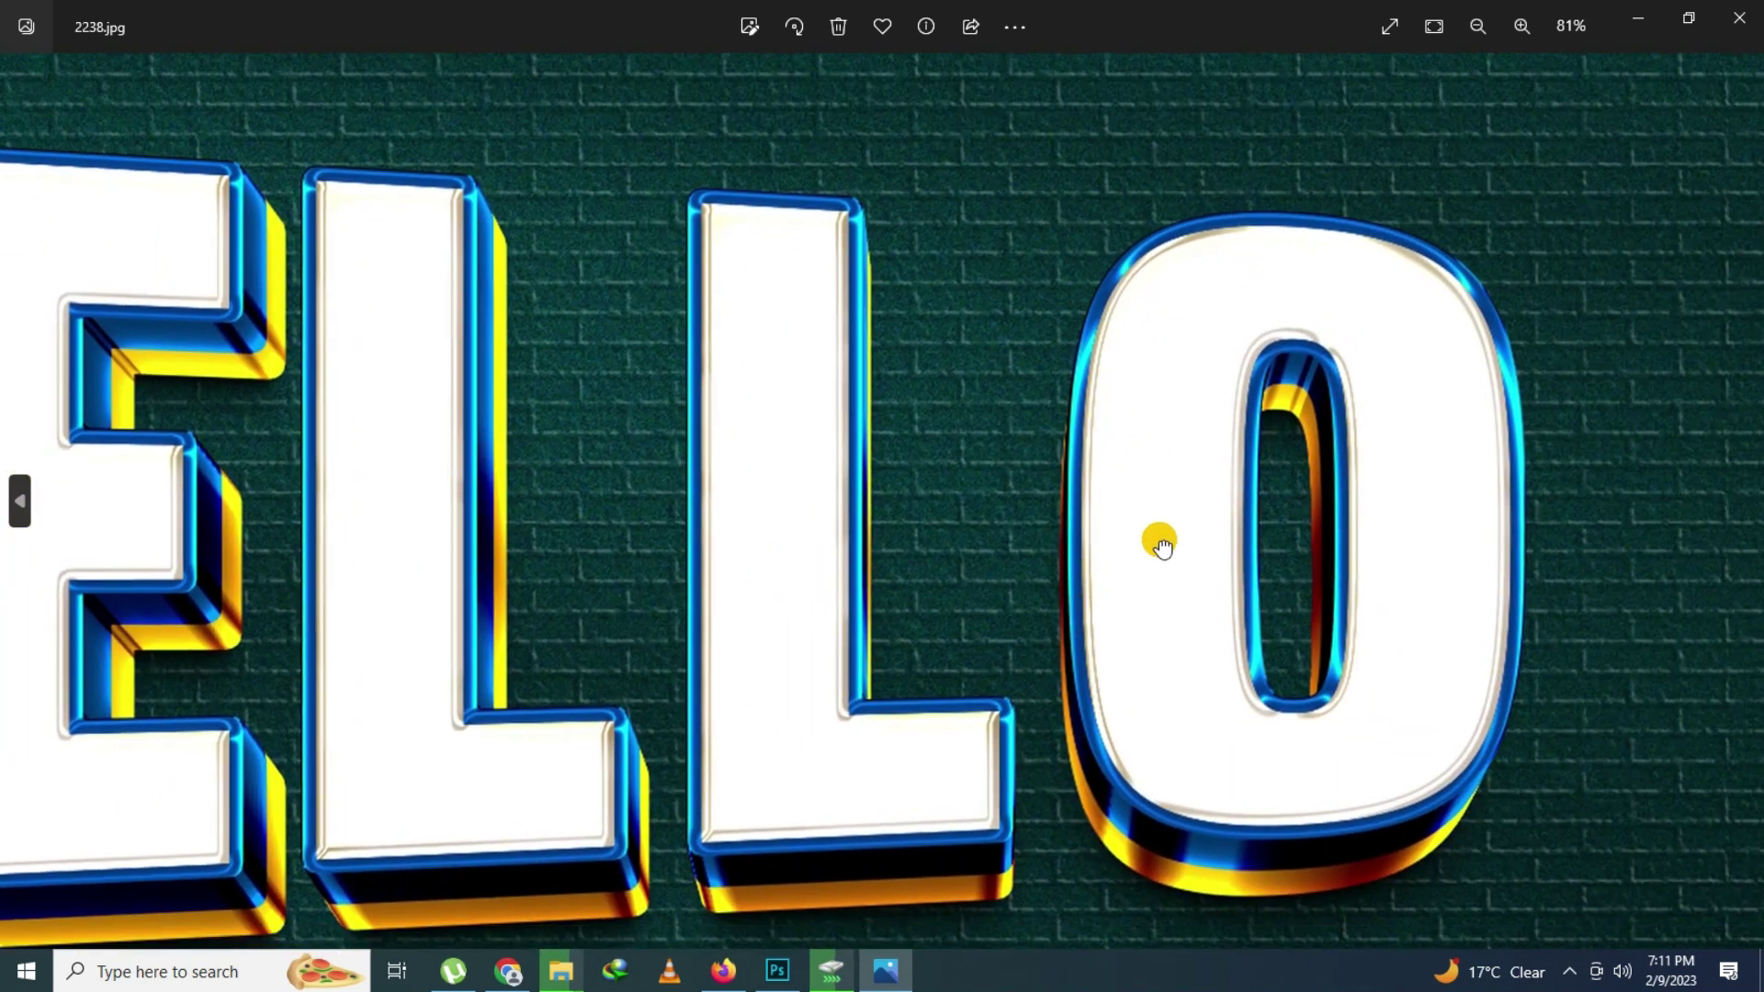
{"action": "left_click_drag", "start_coordinate": [736, 616], "coordinate": [1011, 597]}
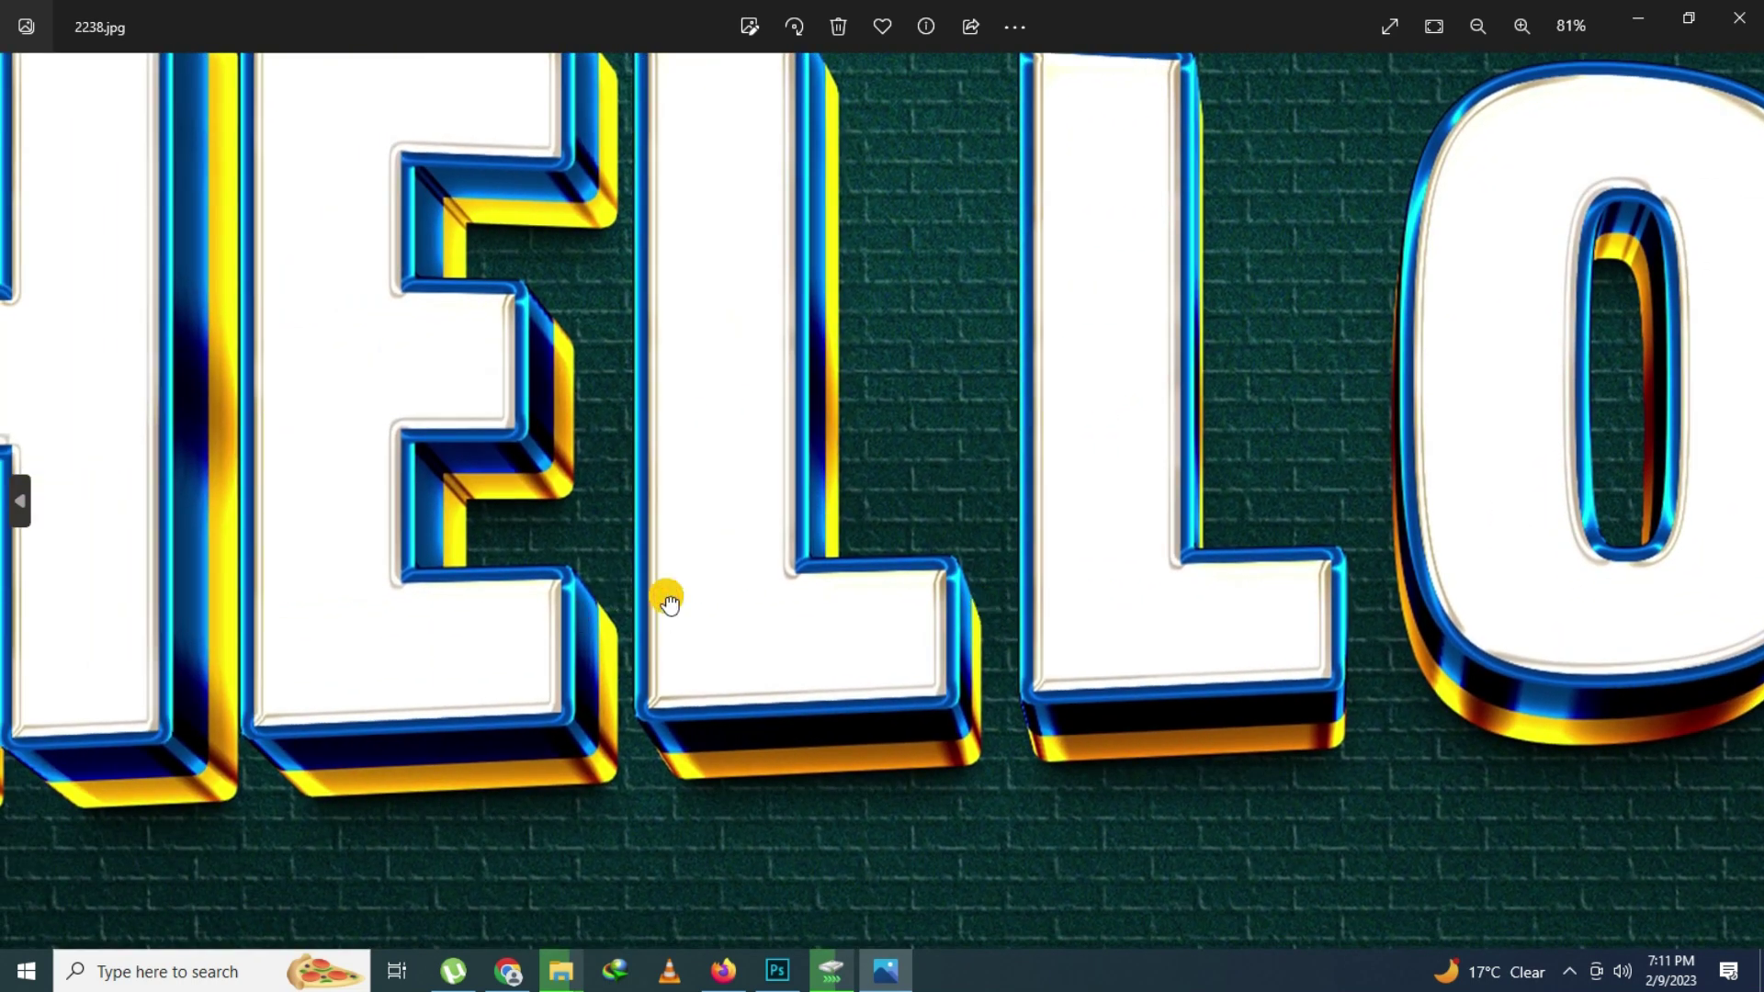
{"action": "left_click_drag", "start_coordinate": [668, 602], "coordinate": [1049, 691]}
{"action": "double_click", "coordinate": [770, 643]}
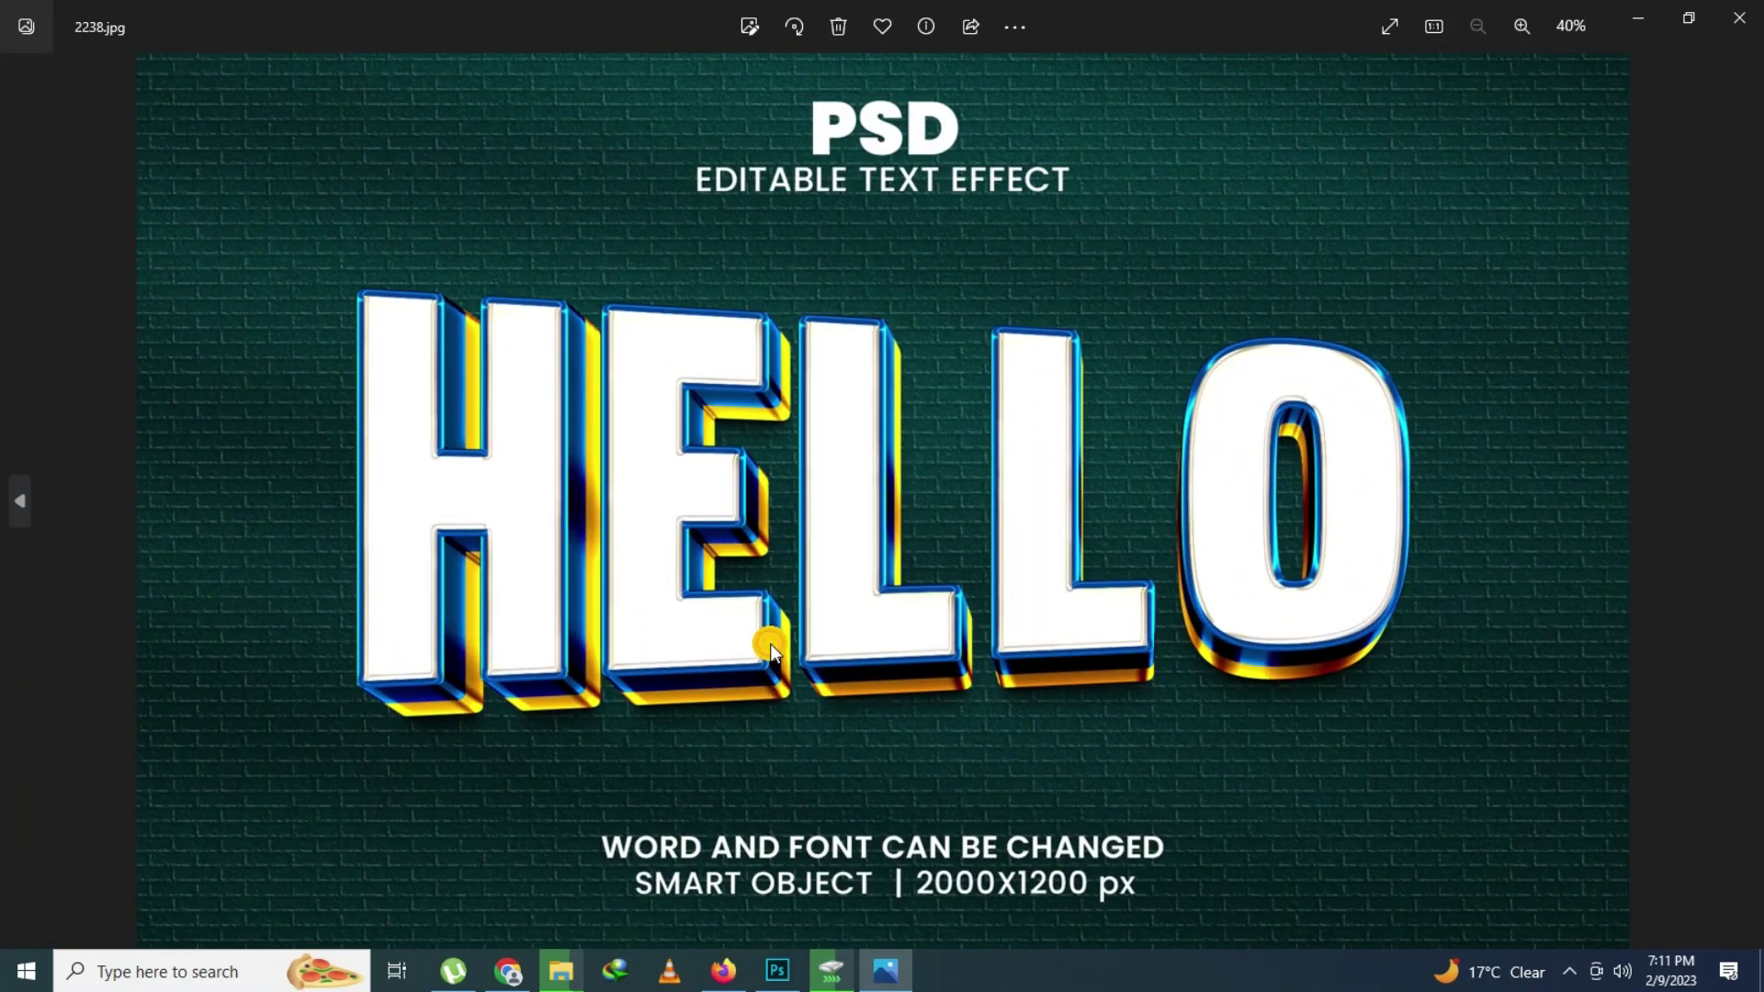
Scroll through the Smoking preview on to the EXPLODE image
{"action": "scroll", "coordinate": [790, 647], "scroll_direction": "down", "scroll_amount": 1}
{"action": "scroll", "coordinate": [796, 558], "scroll_direction": "up", "scroll_amount": 1}
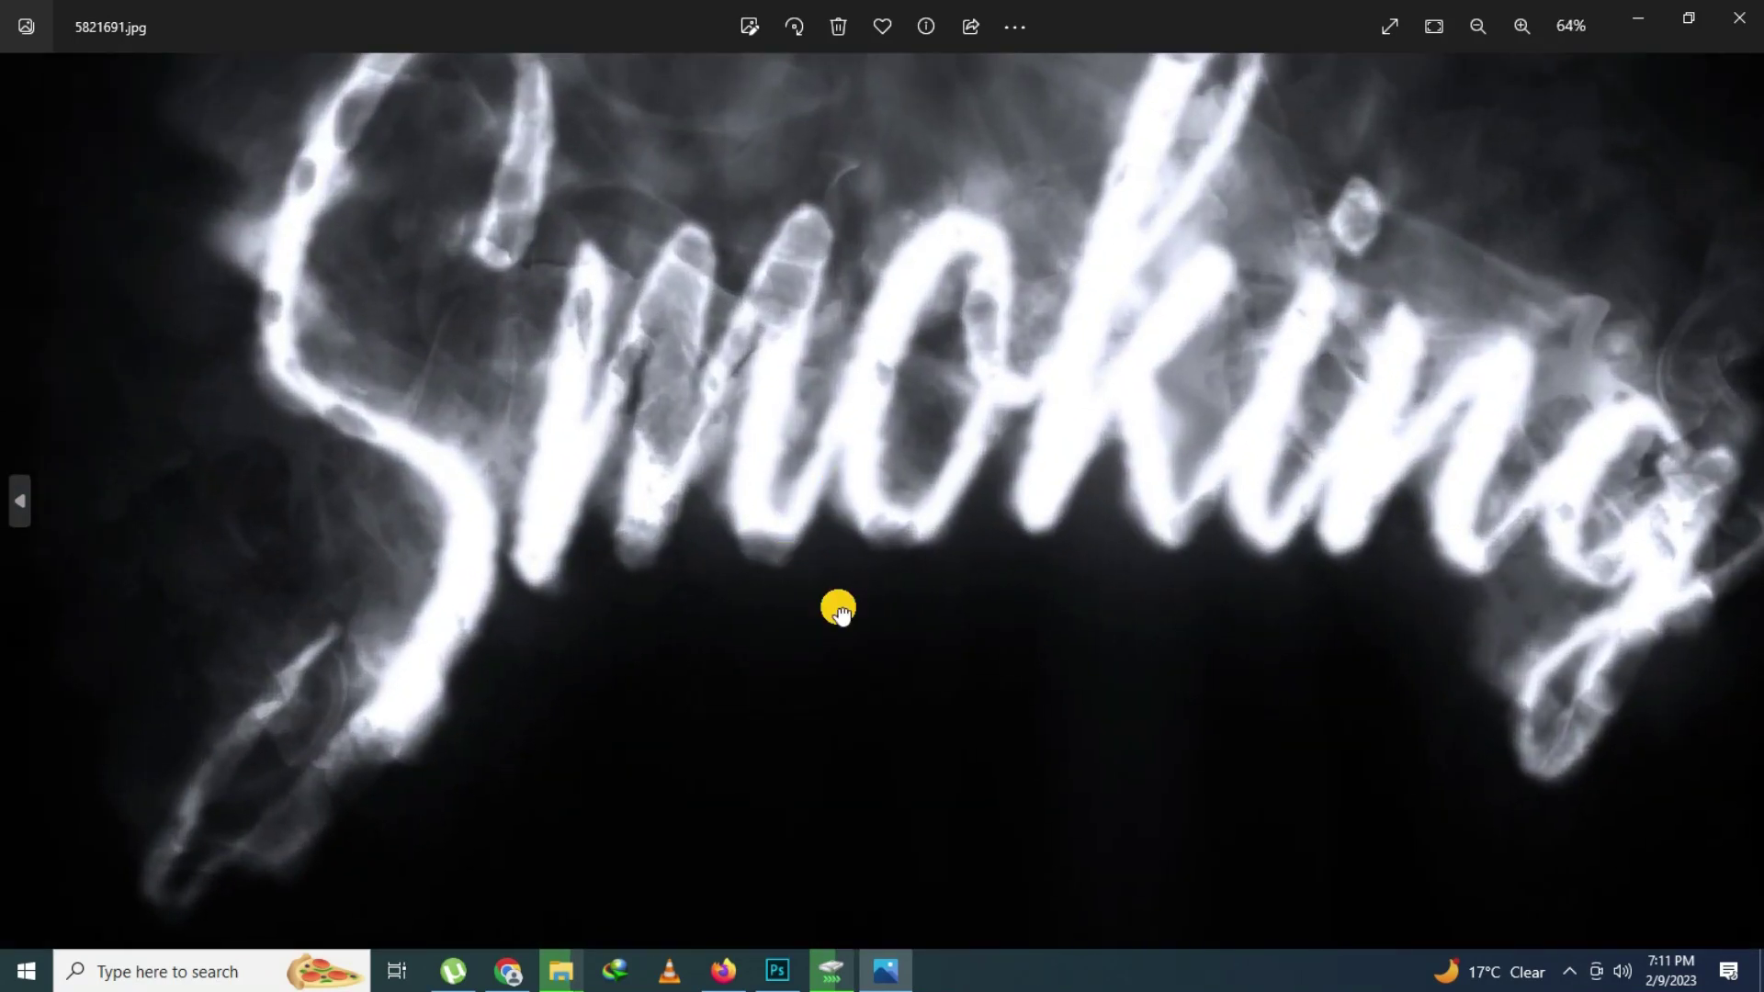
{"action": "scroll", "coordinate": [840, 611], "scroll_direction": "up", "scroll_amount": 1}
{"action": "scroll", "coordinate": [598, 618], "scroll_direction": "up", "scroll_amount": 1}
{"action": "scroll", "coordinate": [701, 630], "scroll_direction": "down", "scroll_amount": 1}
{"action": "scroll", "coordinate": [751, 725], "scroll_direction": "down", "scroll_amount": 1}
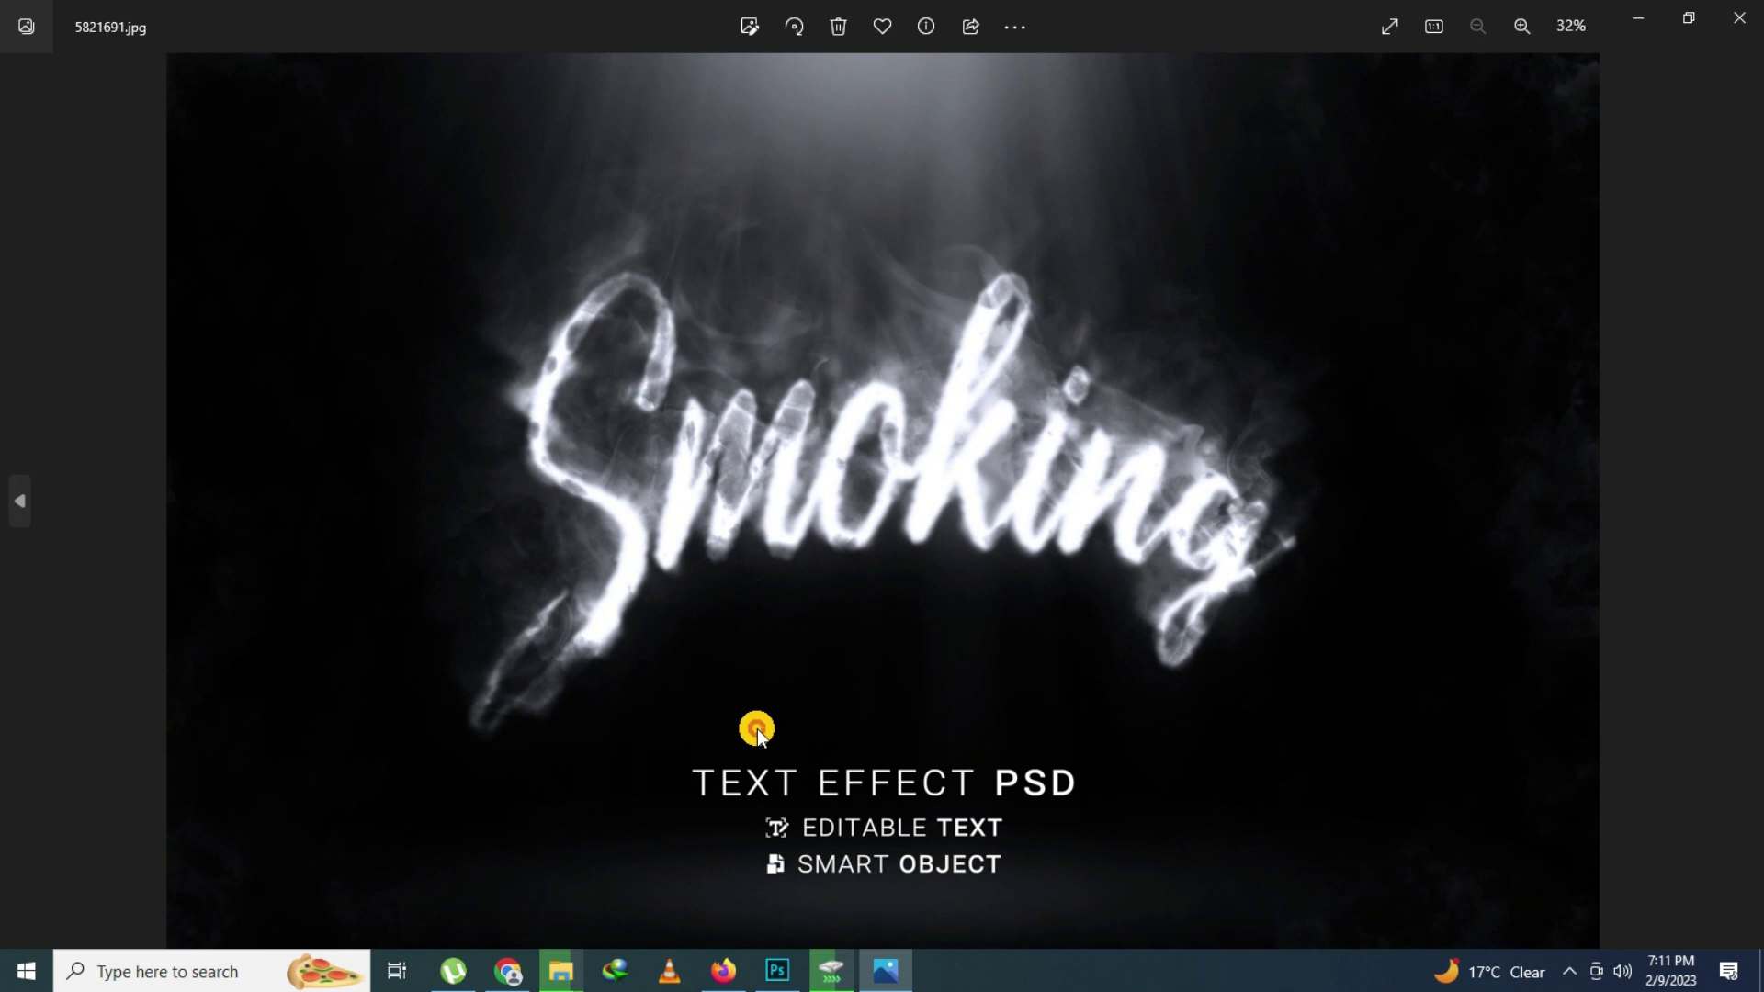
{"action": "scroll", "coordinate": [756, 728], "scroll_direction": "down", "scroll_amount": 1}
Pan across the enlarged EXPLODE lettering, then close the Photos viewer
{"action": "scroll", "coordinate": [638, 565], "scroll_direction": "up", "scroll_amount": 3}
{"action": "mouse_move", "coordinate": [658, 599]}
{"action": "left_mouse_down"}
{"action": "mouse_move", "coordinate": [1010, 575]}
{"action": "mouse_move", "coordinate": [591, 630]}
{"action": "left_mouse_up"}
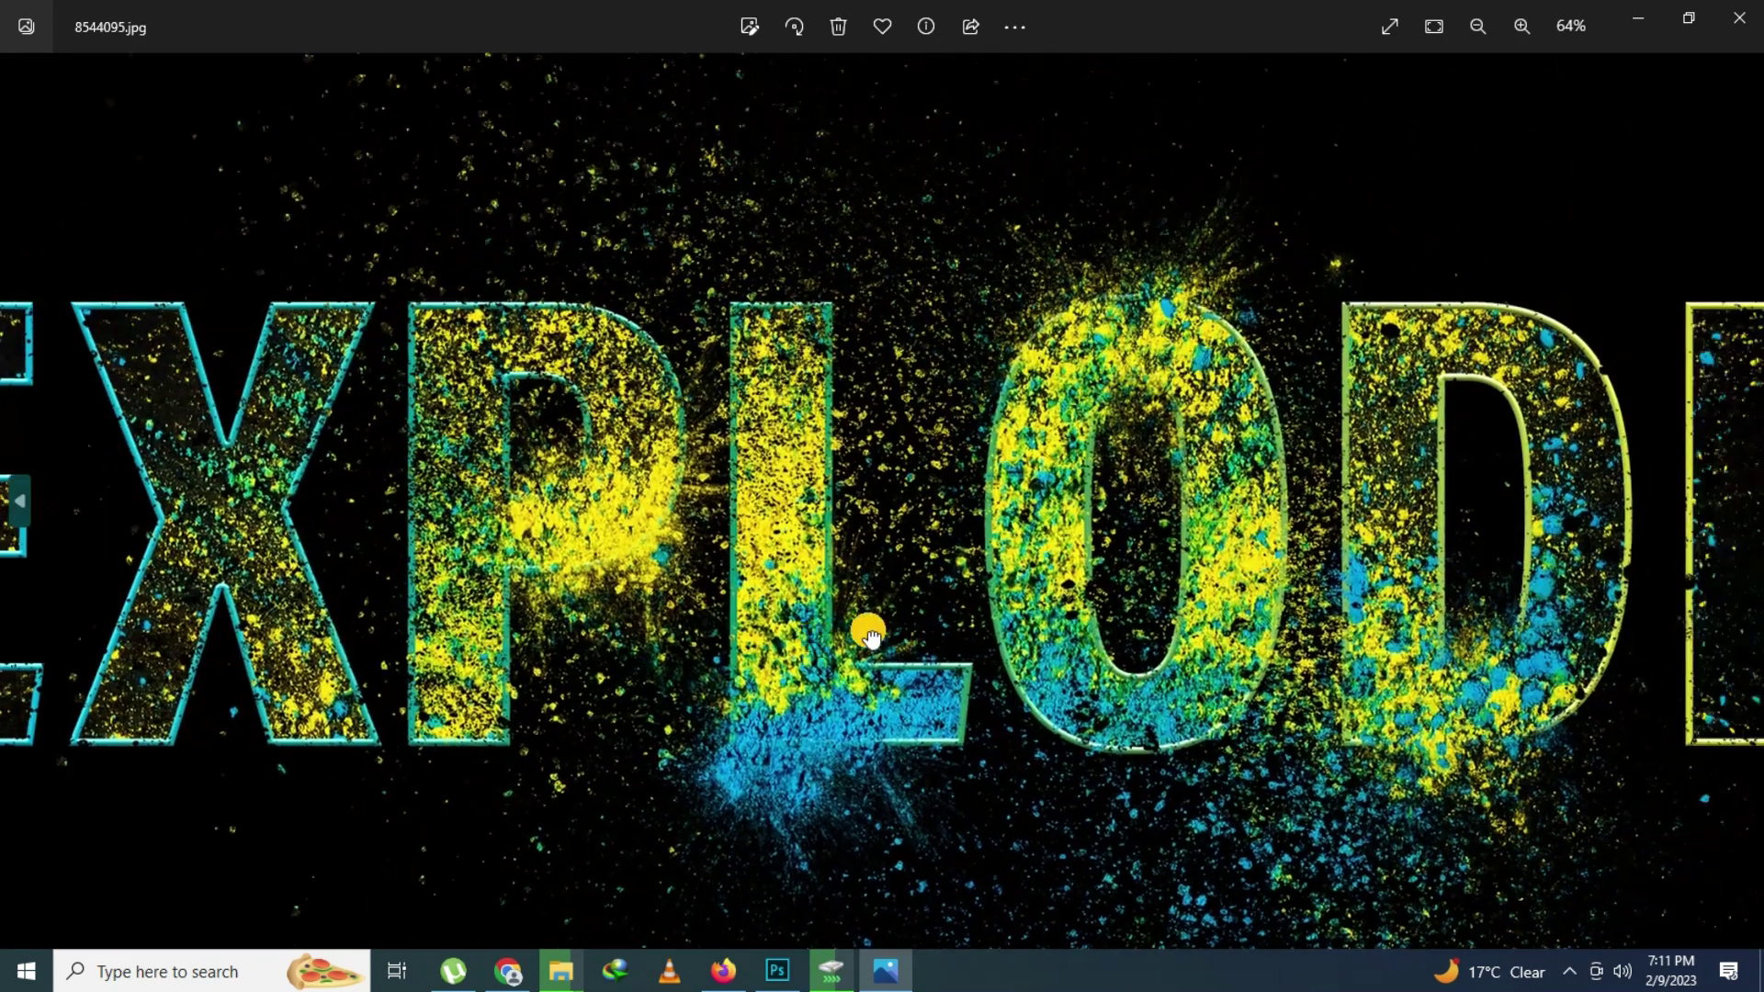
{"action": "left_click_drag", "start_coordinate": [866, 631], "coordinate": [524, 618]}
{"action": "left_click_drag", "start_coordinate": [749, 622], "coordinate": [636, 646]}
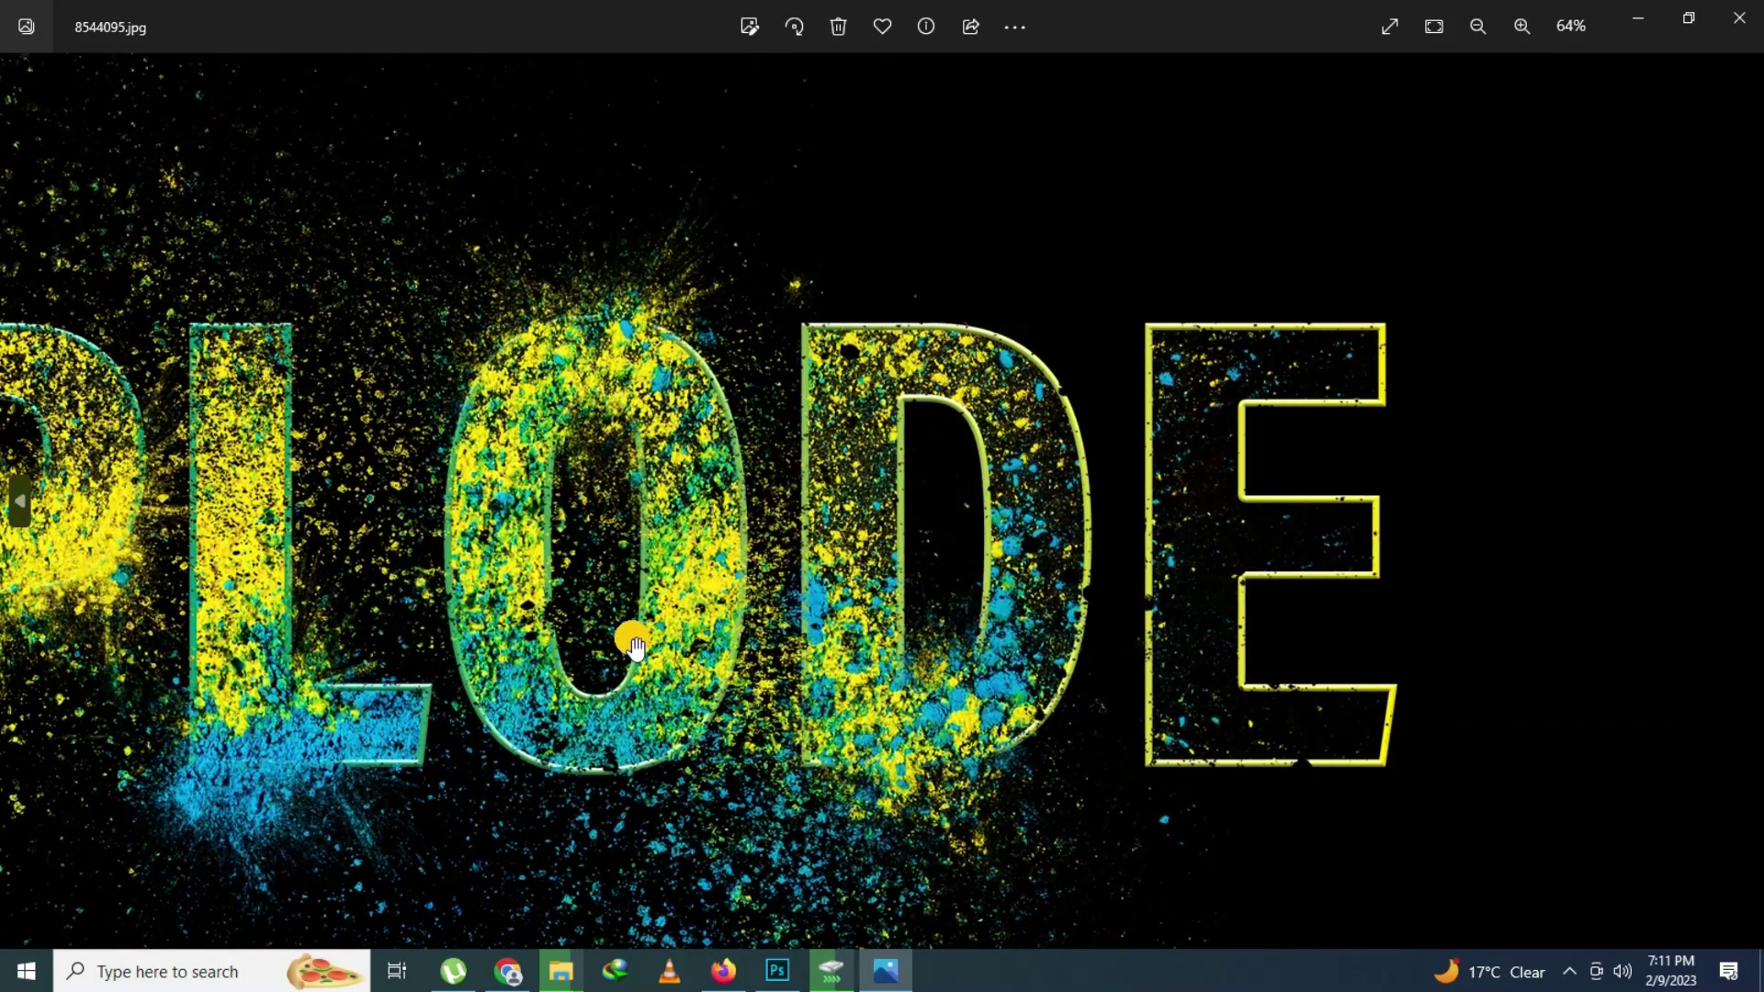
{"action": "scroll", "coordinate": [636, 630], "scroll_direction": "down", "scroll_amount": 3}
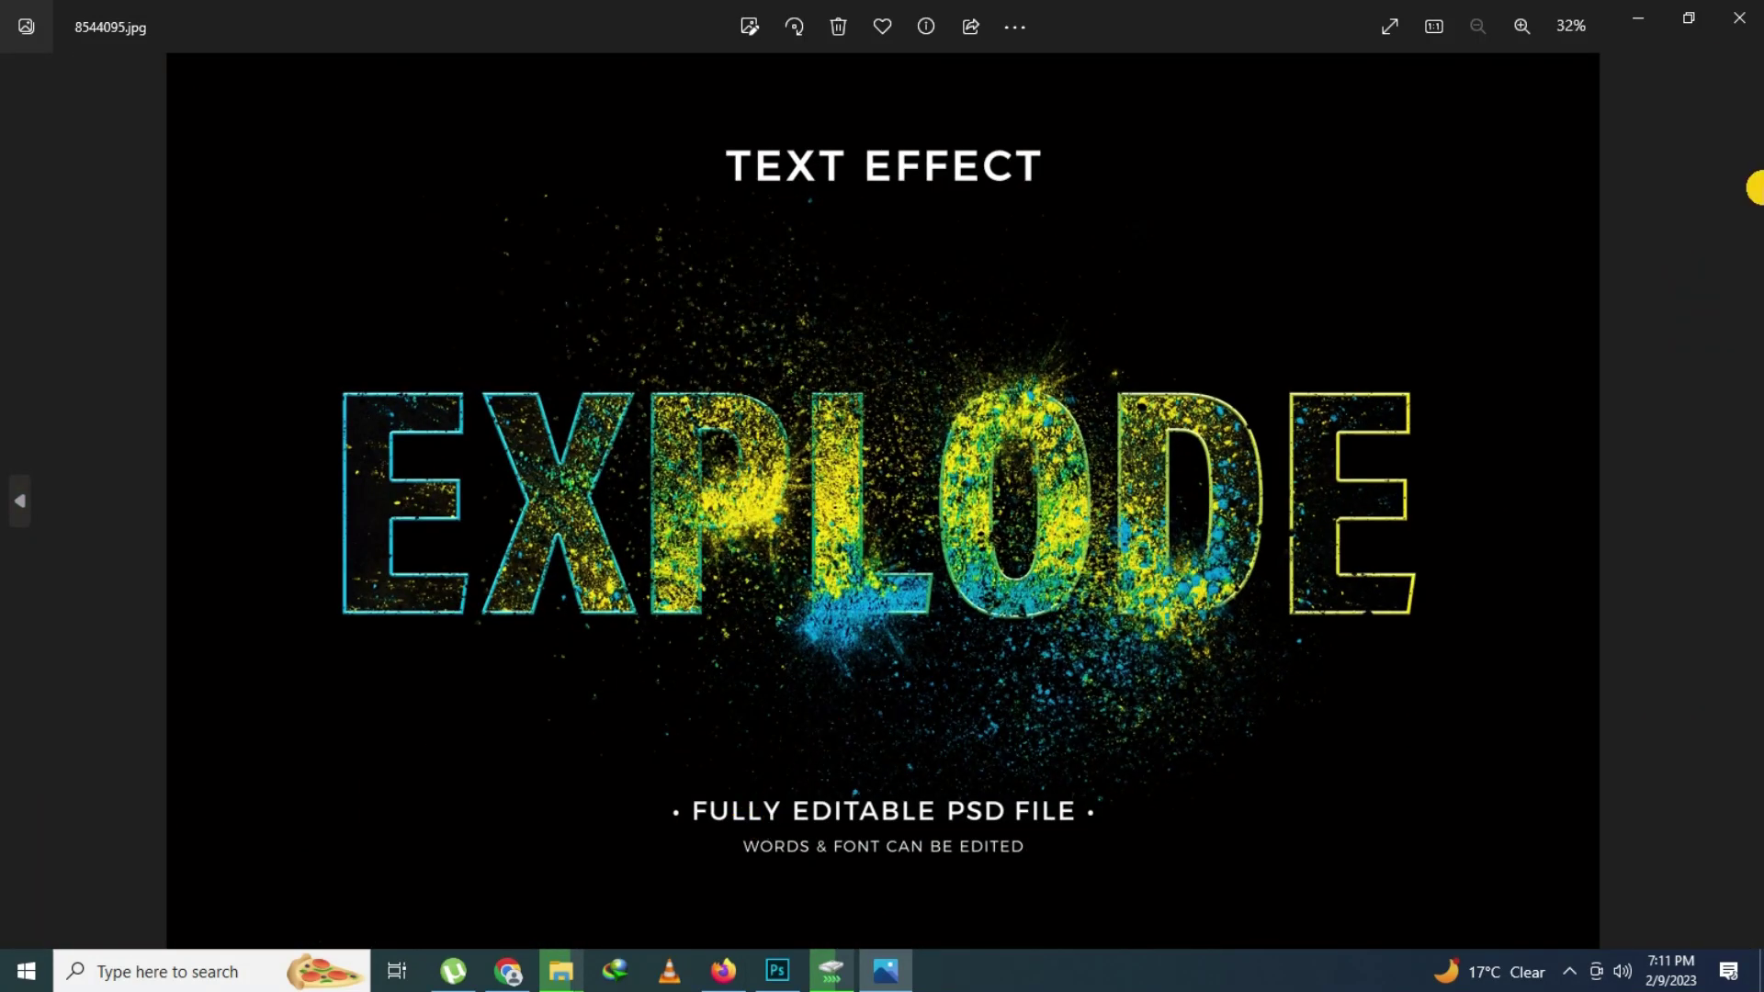
{"action": "left_click", "coordinate": [1739, 17]}
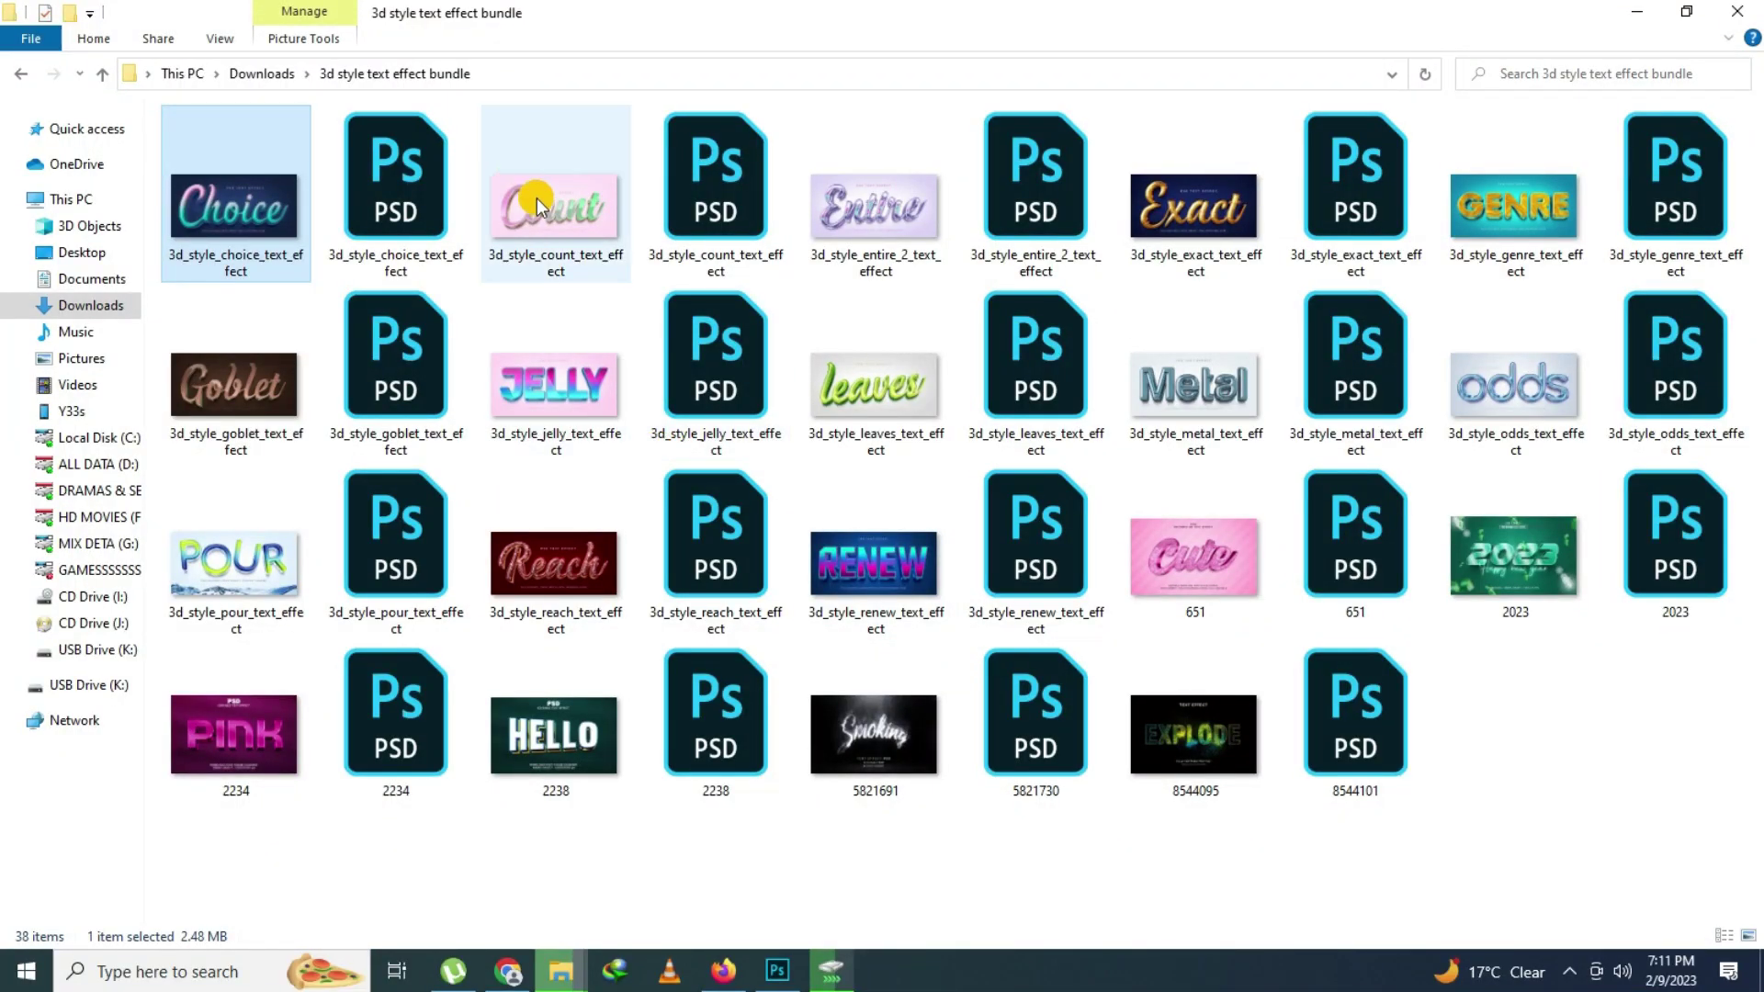
Open 3d_style_count_text_effect.psd in Photoshop from File Explorer
{"action": "double_click", "coordinate": [708, 201]}
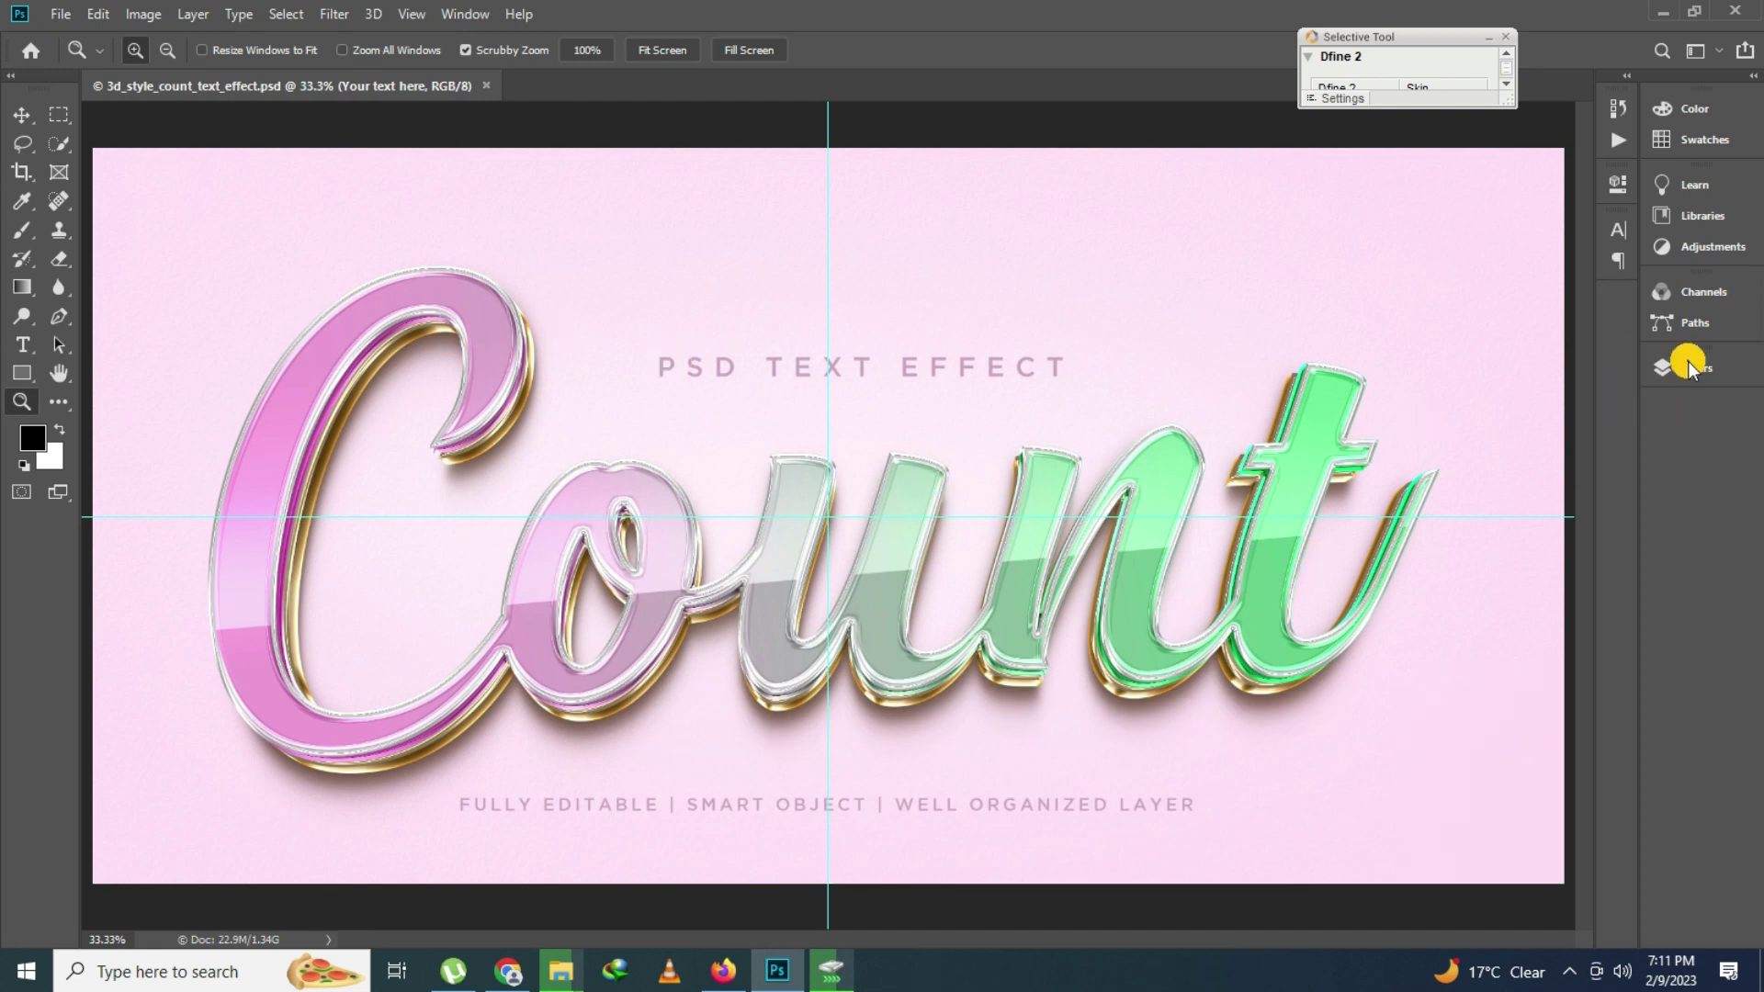
Open the Count smart object and replace its text with Famous
{"action": "left_click", "coordinate": [1691, 366]}
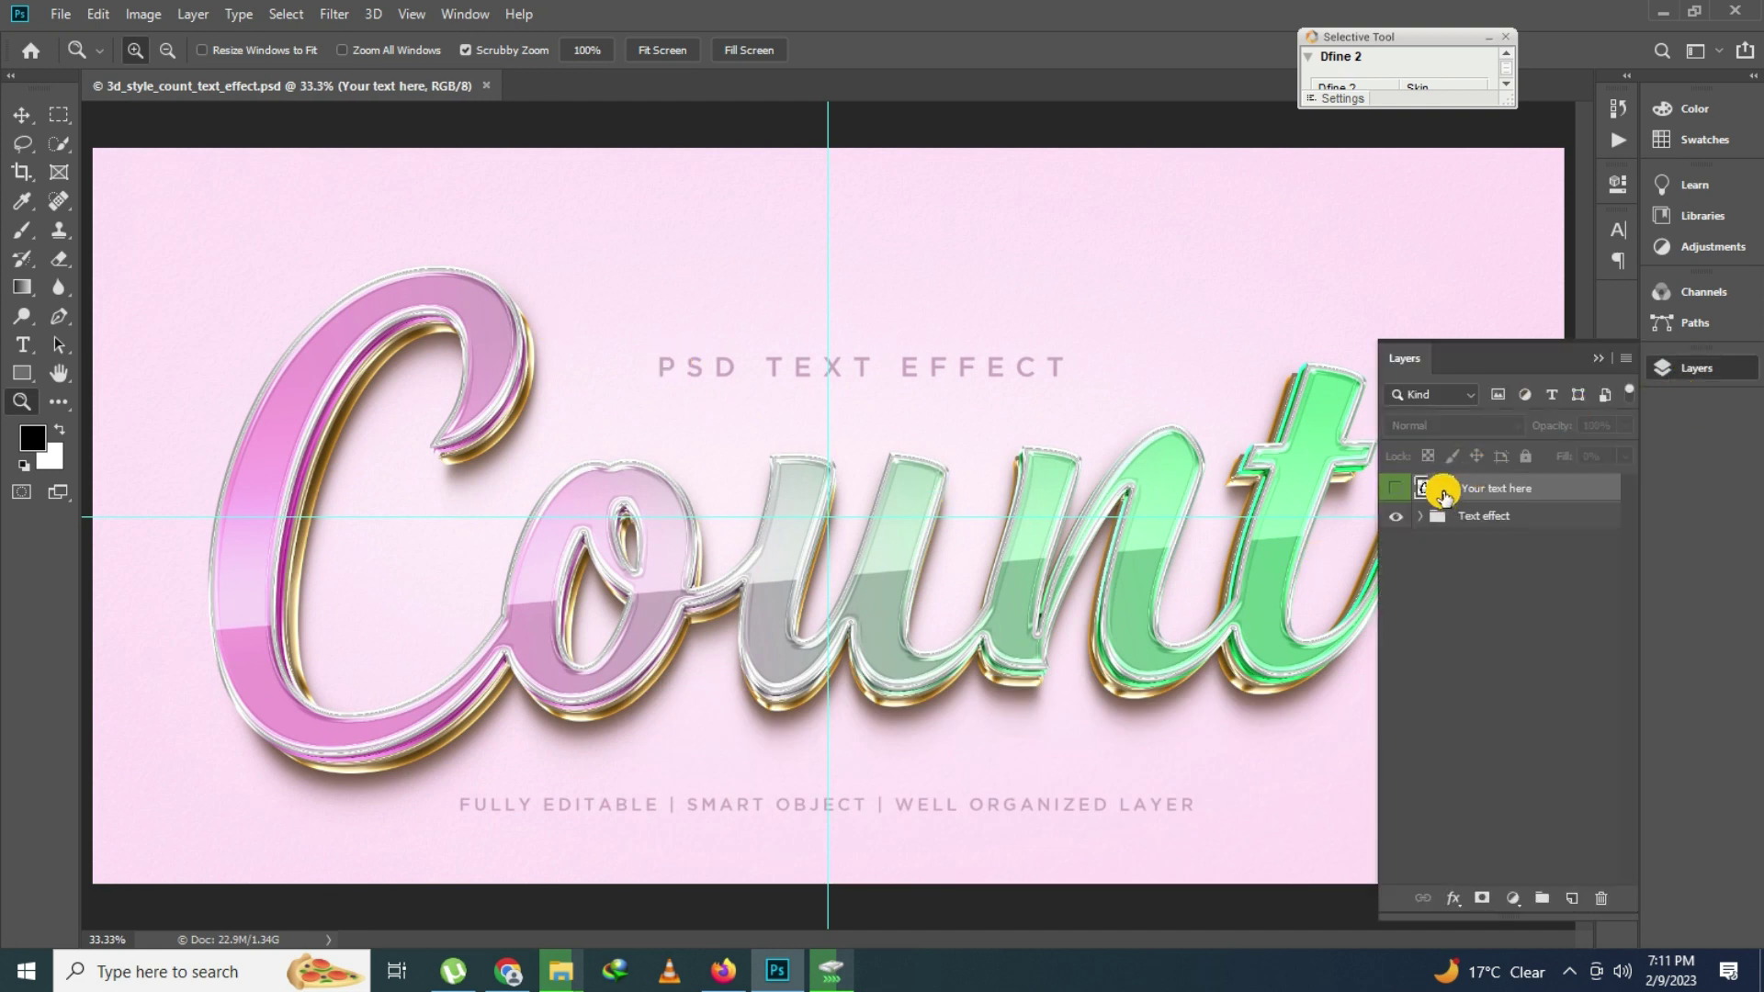
{"action": "double_click", "coordinate": [1443, 491]}
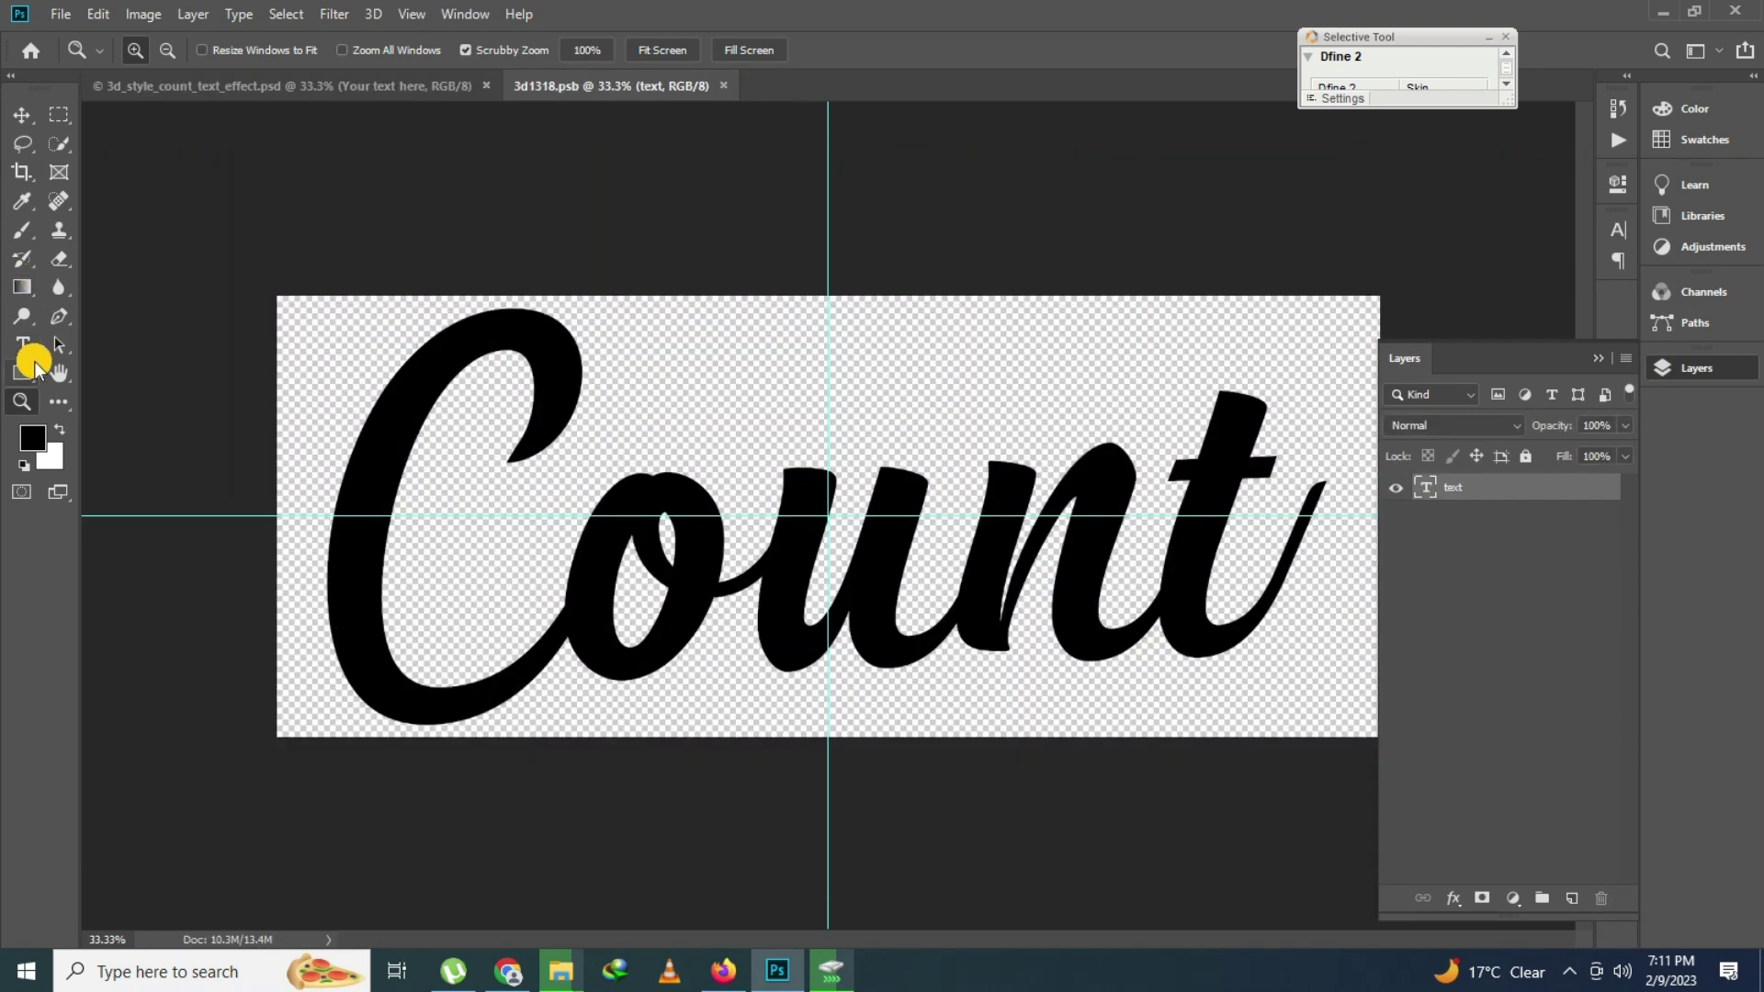
{"action": "left_click", "coordinate": [25, 347]}
{"action": "left_click", "coordinate": [1682, 368]}
{"action": "left_click", "coordinate": [1160, 501]}
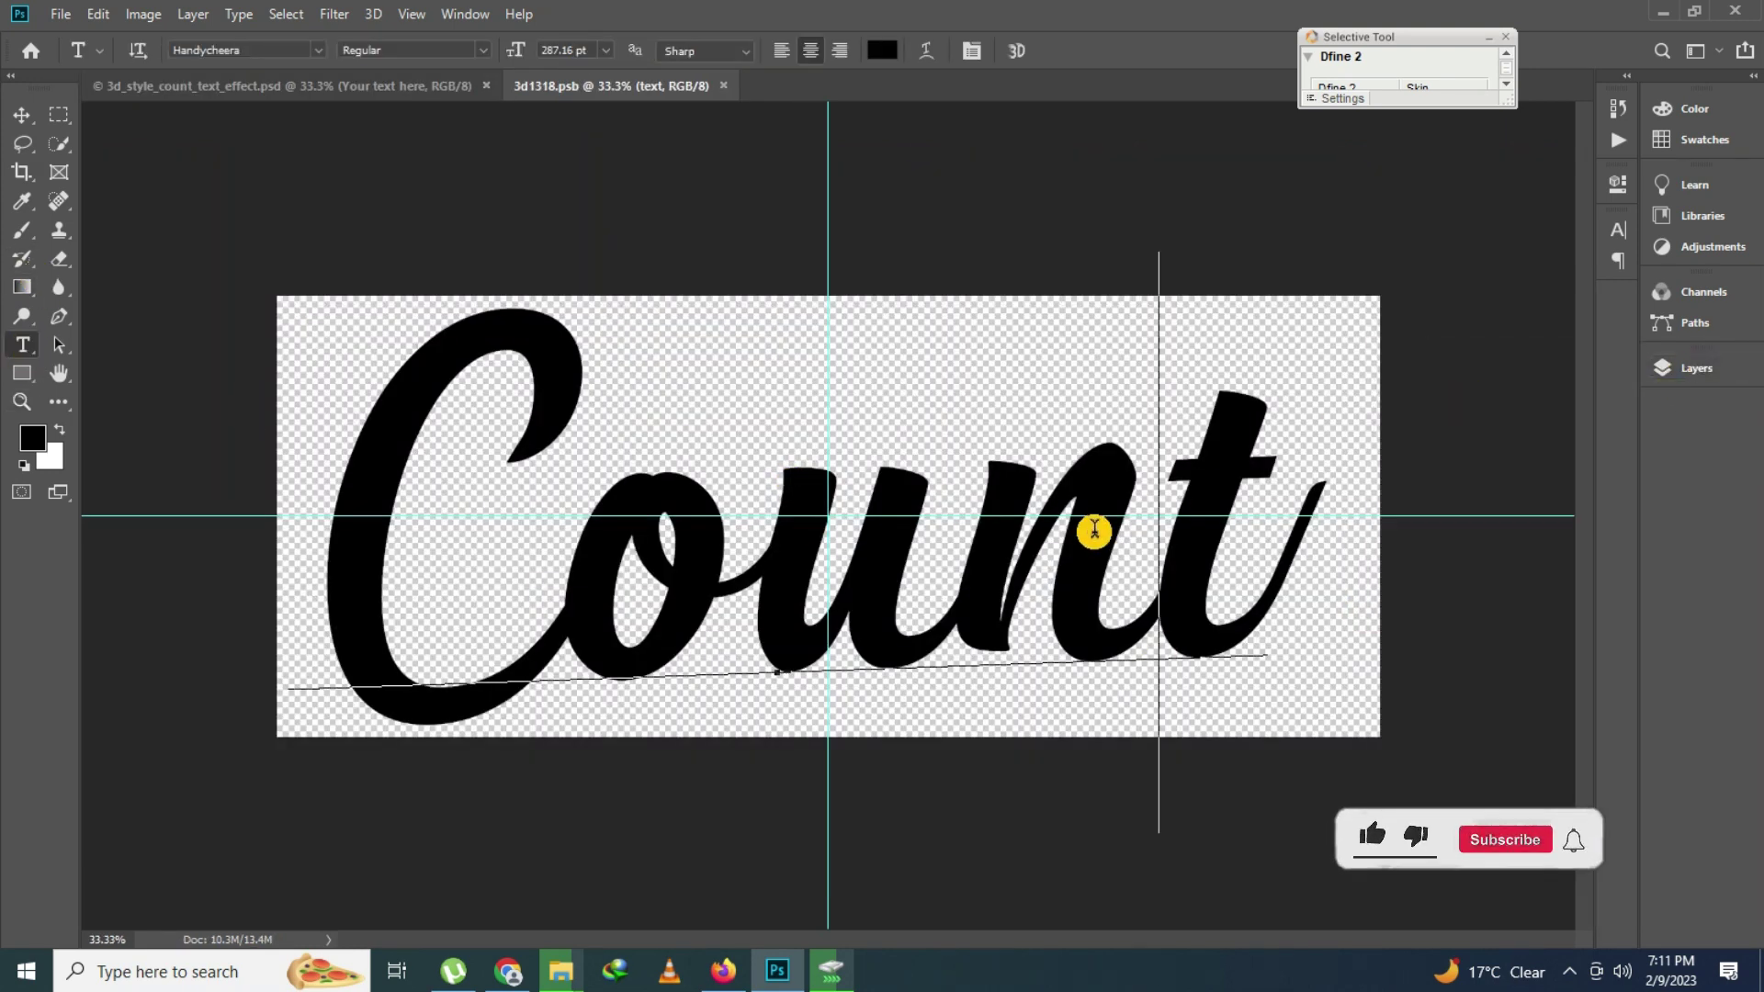
{"action": "left_click", "coordinate": [1094, 531]}
{"action": "key", "text": "ctrl+a"}
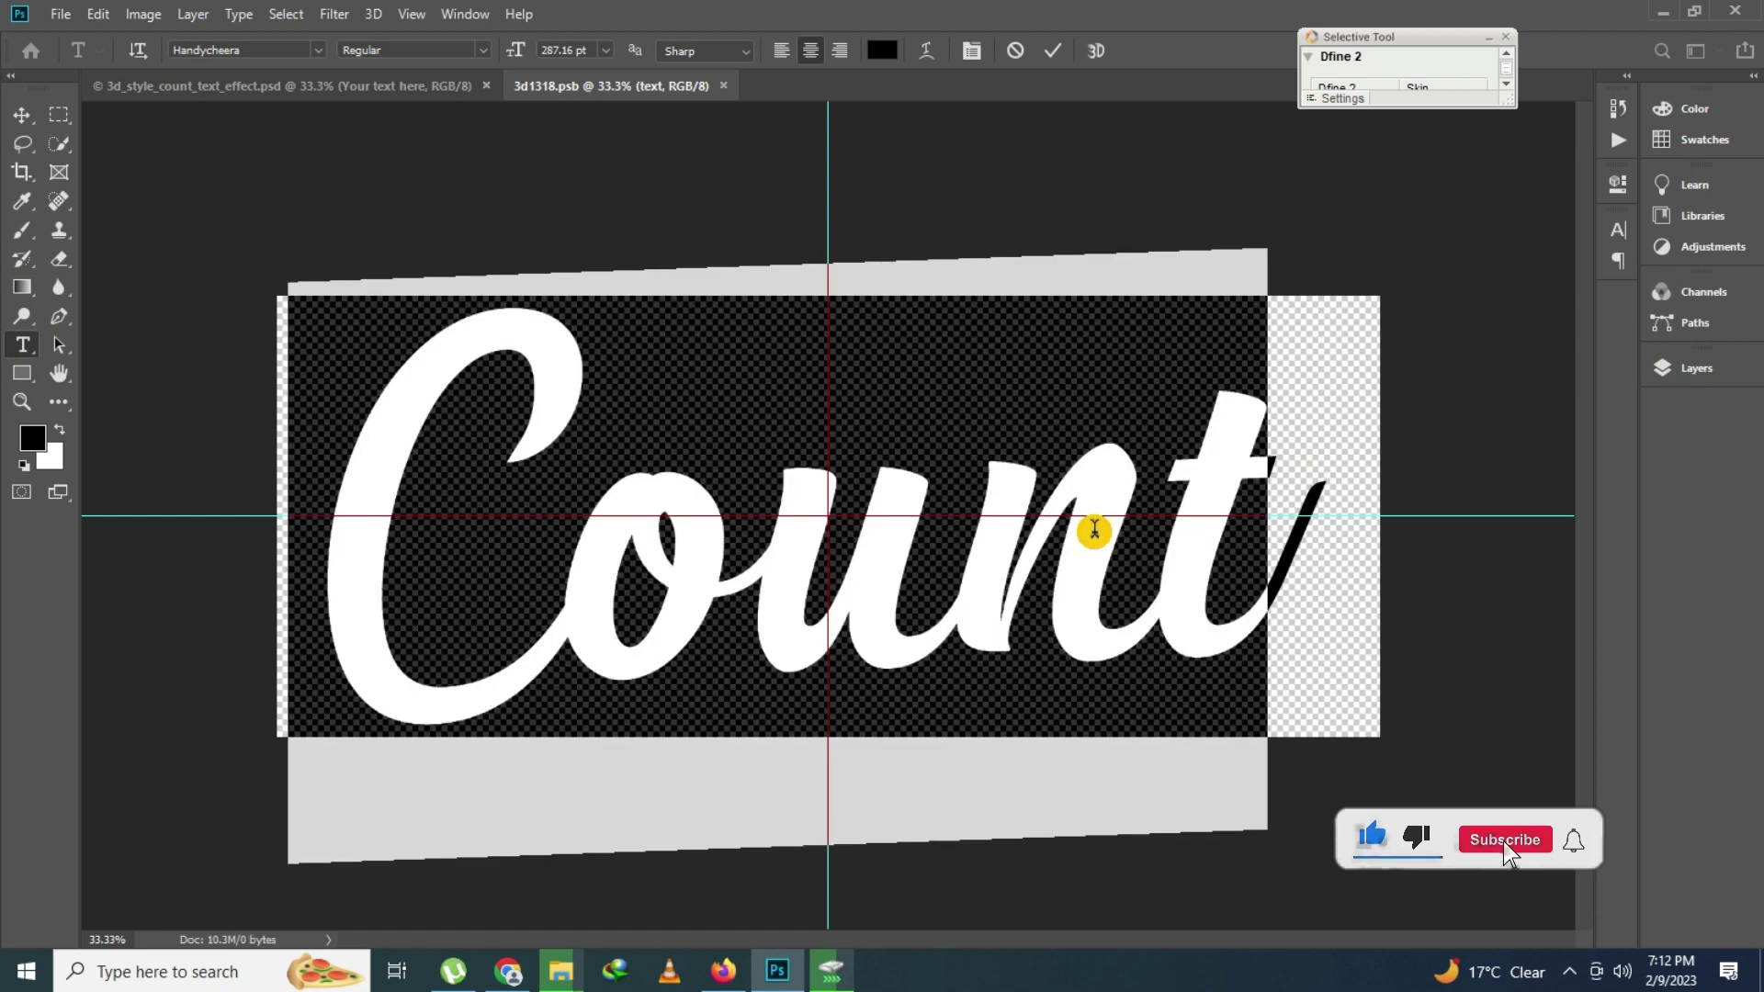
{"action": "type", "text": "Azha"}
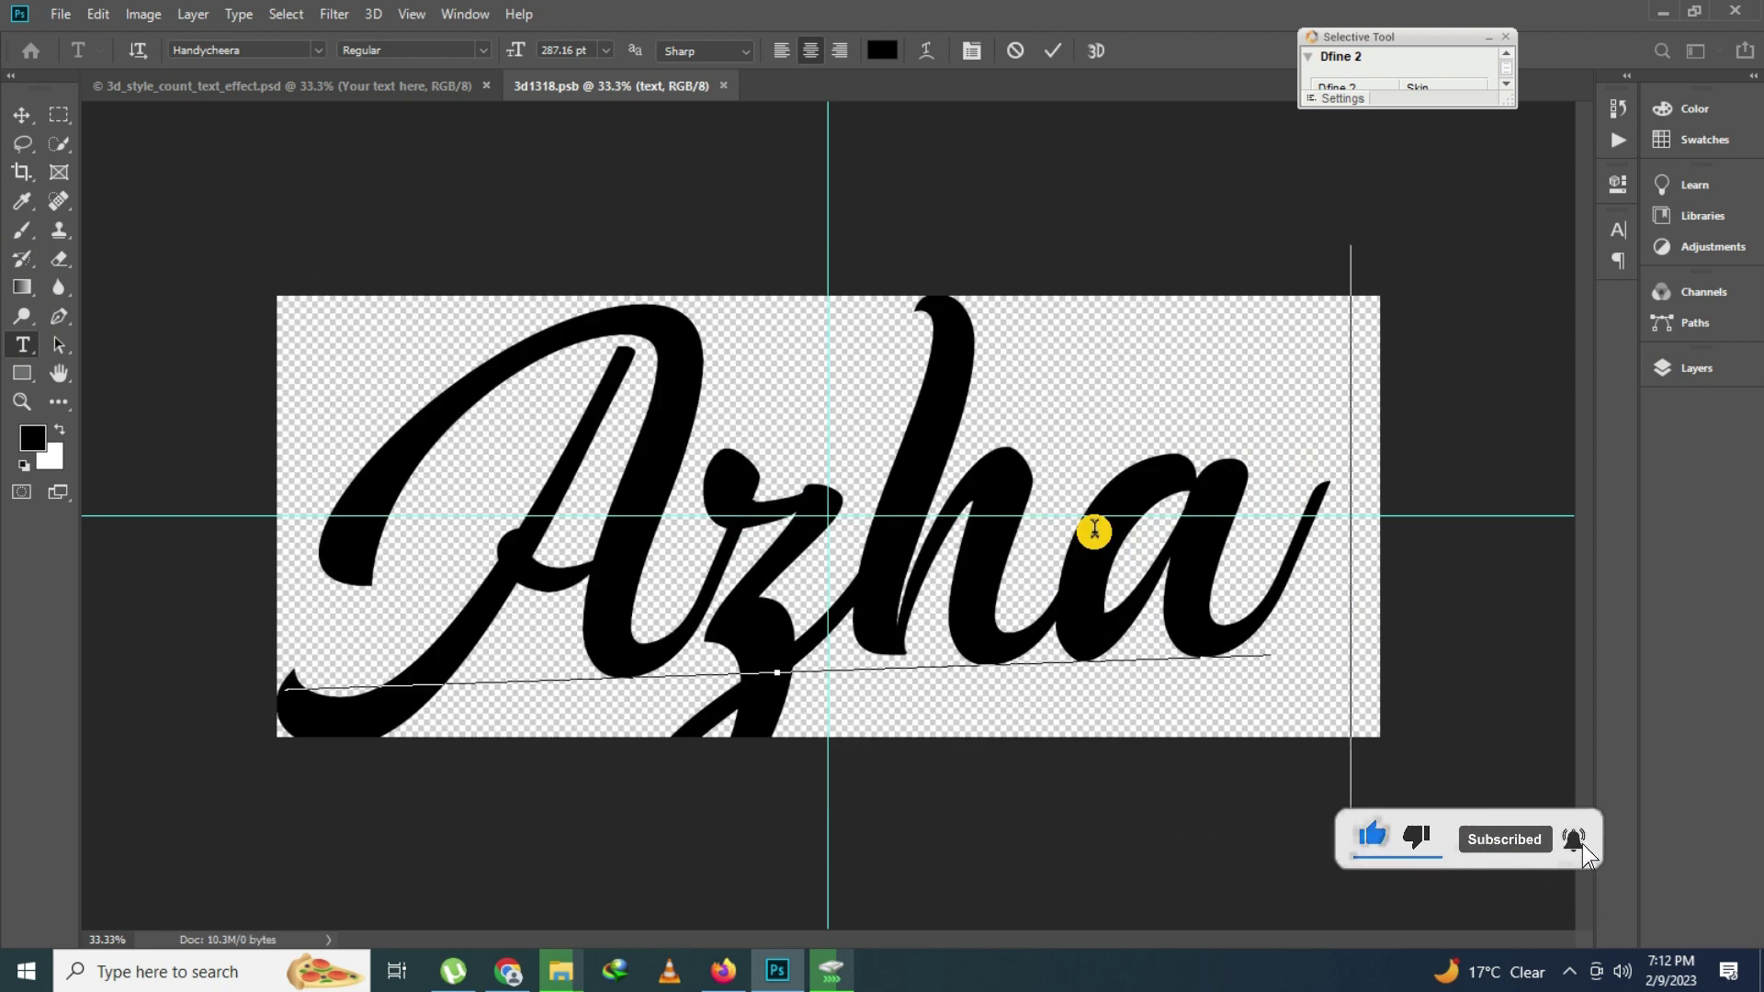
{"action": "type", "text": "r"}
{"action": "key", "text": "ctrl+a"}
{"action": "type", "text": "Famous"}
Shrink Famous to about 223 pt, reposition it, commit and save the 3d1318.psb
{"action": "key", "text": "ctrl+a"}
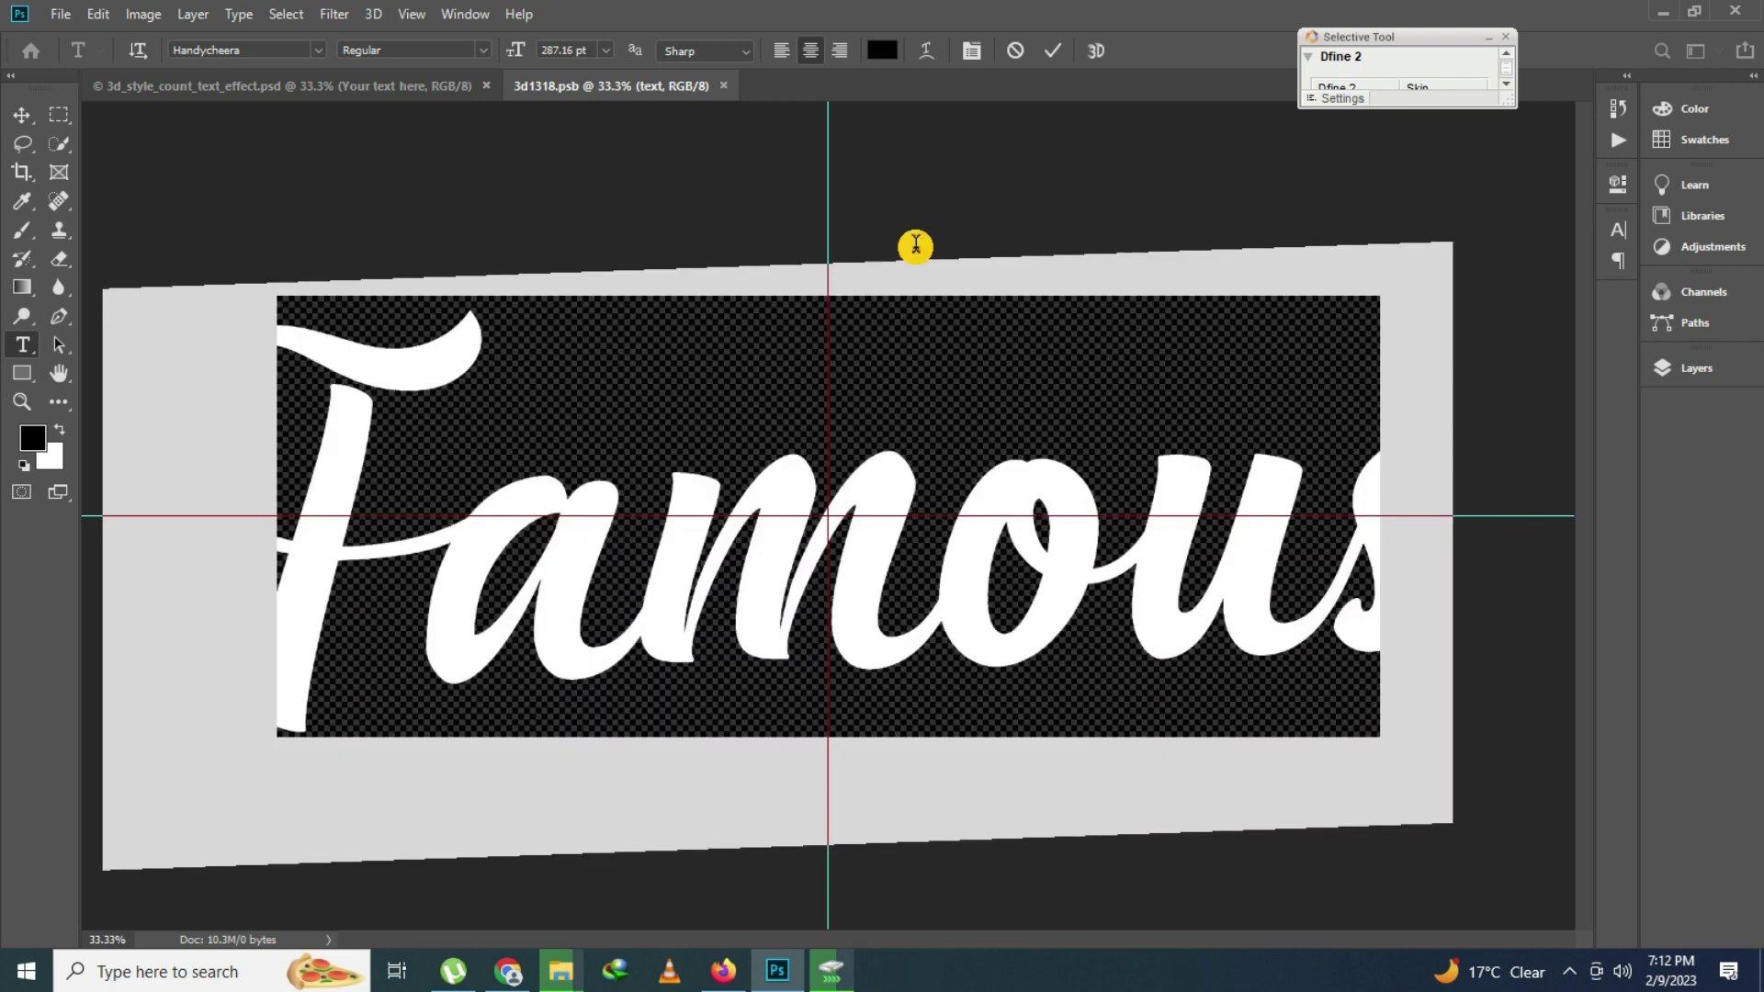
{"action": "left_click_drag", "start_coordinate": [514, 52], "coordinate": [452, 61]}
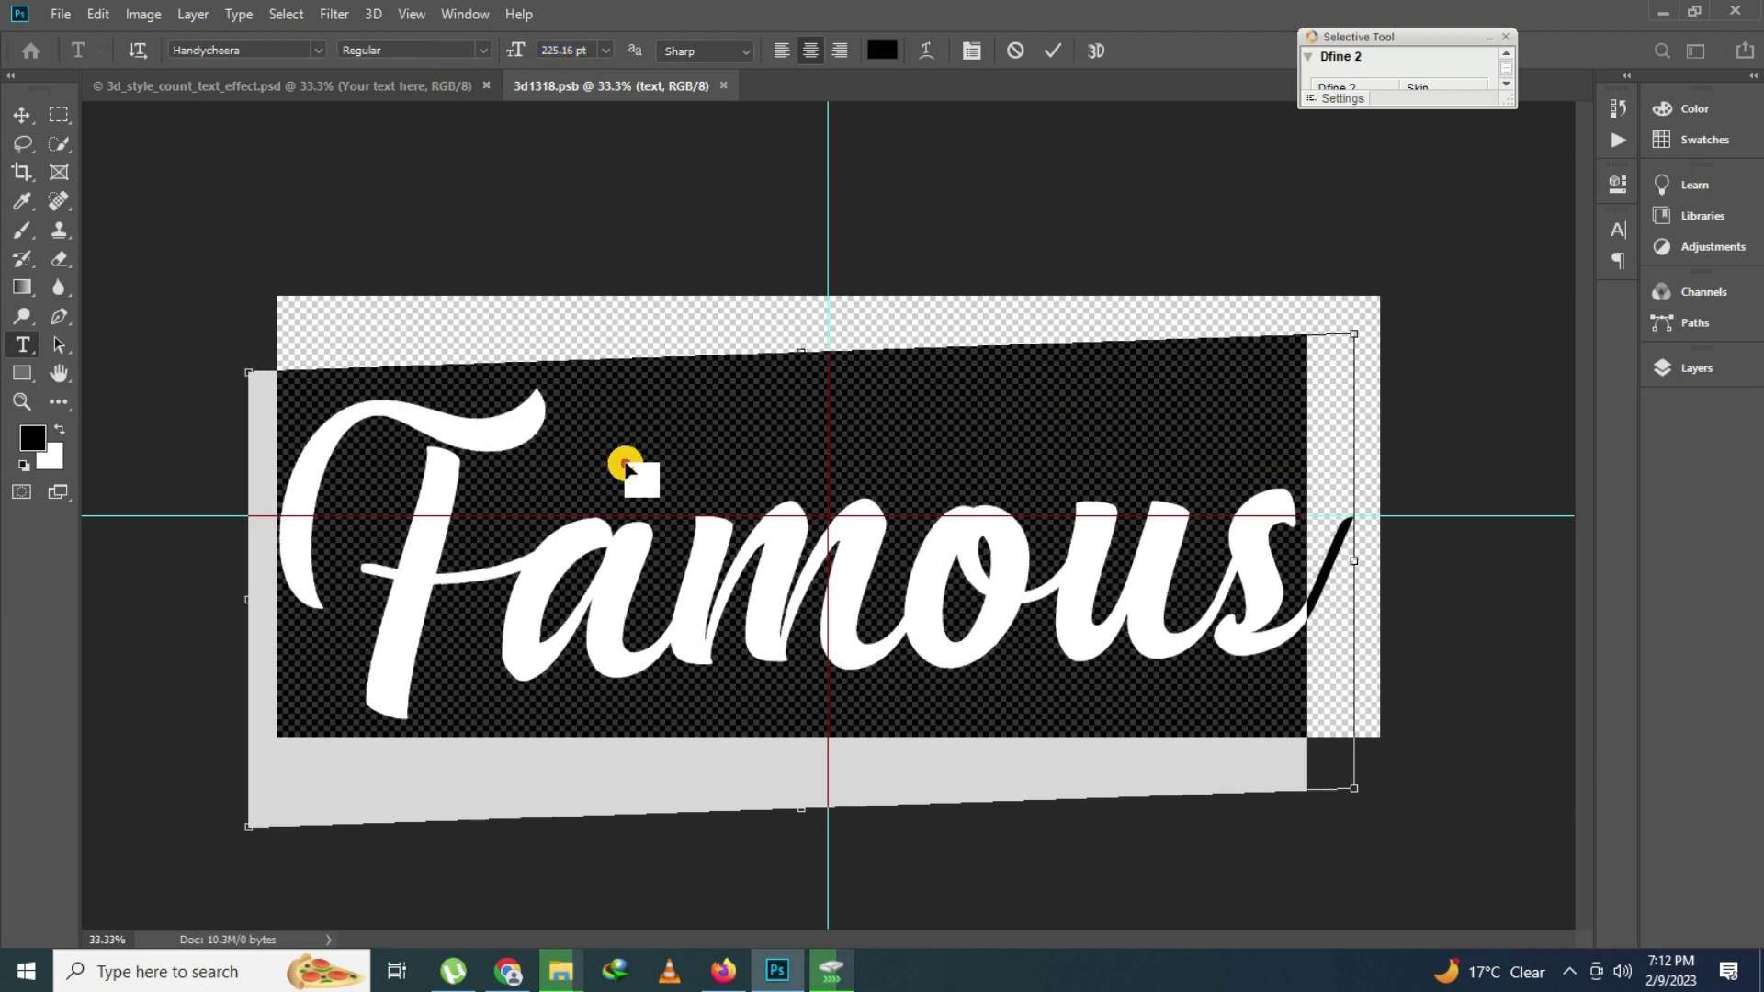
{"action": "mouse_move", "coordinate": [640, 485]}
{"action": "left_mouse_down"}
{"action": "mouse_move", "coordinate": [679, 466]}
{"action": "mouse_move", "coordinate": [650, 475]}
{"action": "left_mouse_up"}
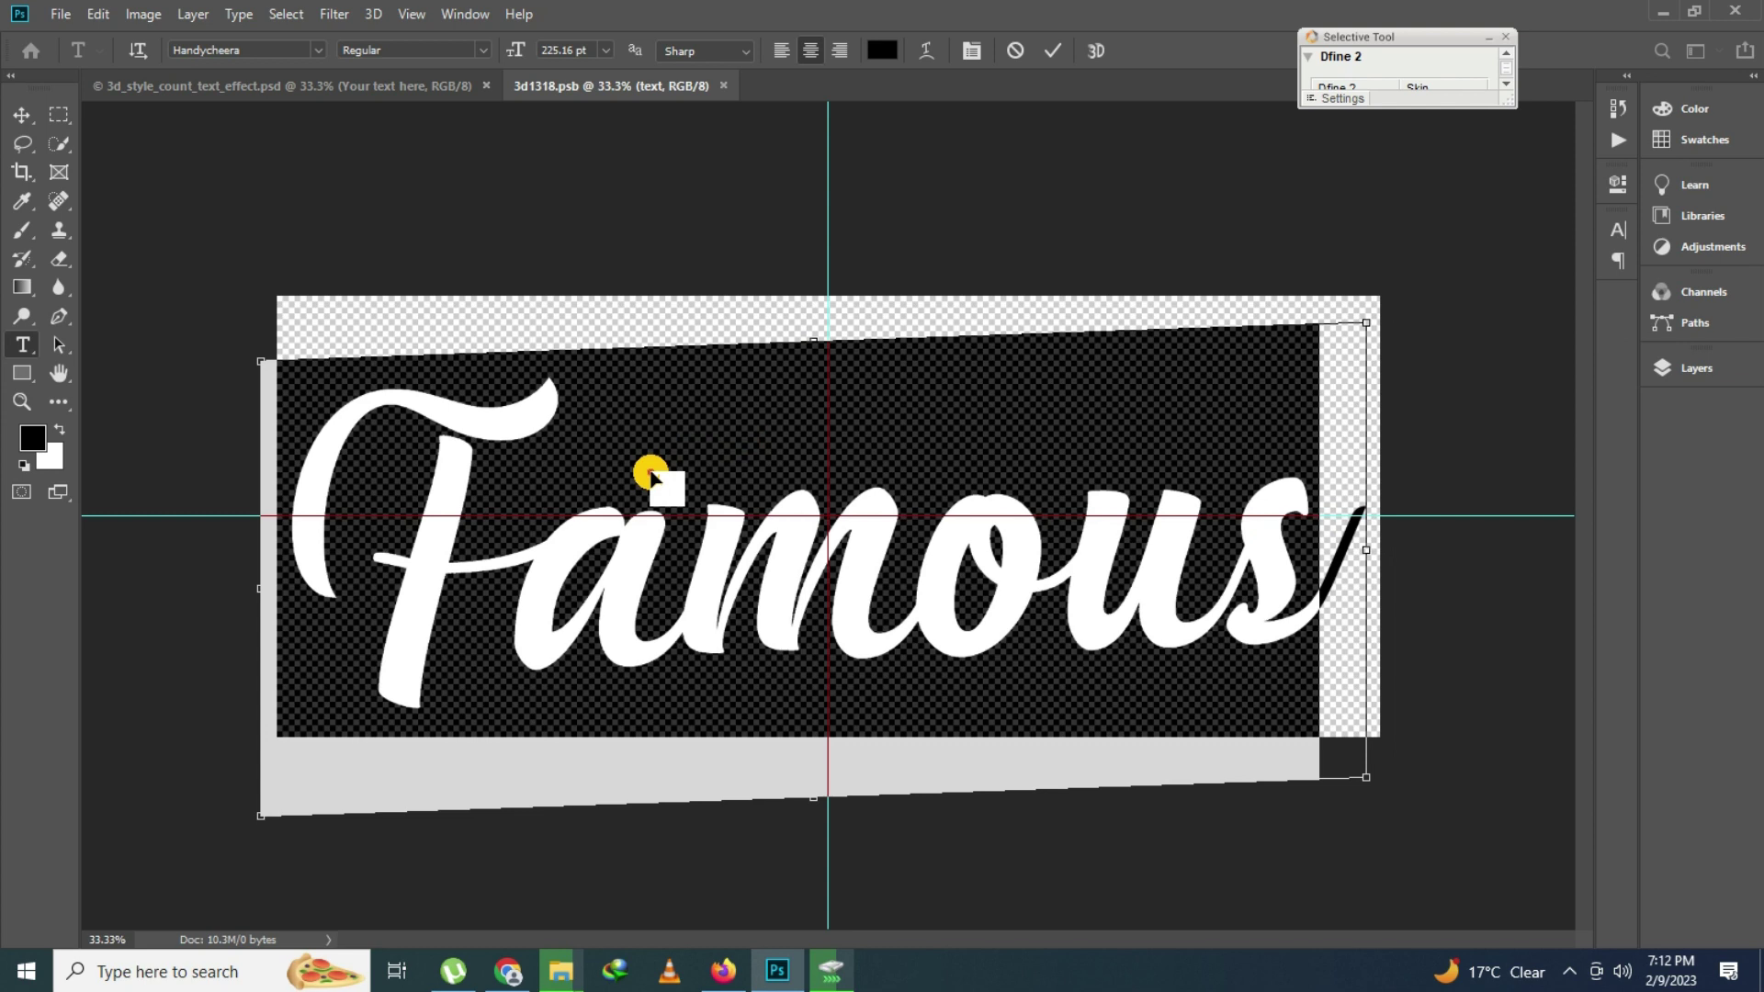
{"action": "key", "text": "ctrl+Return"}
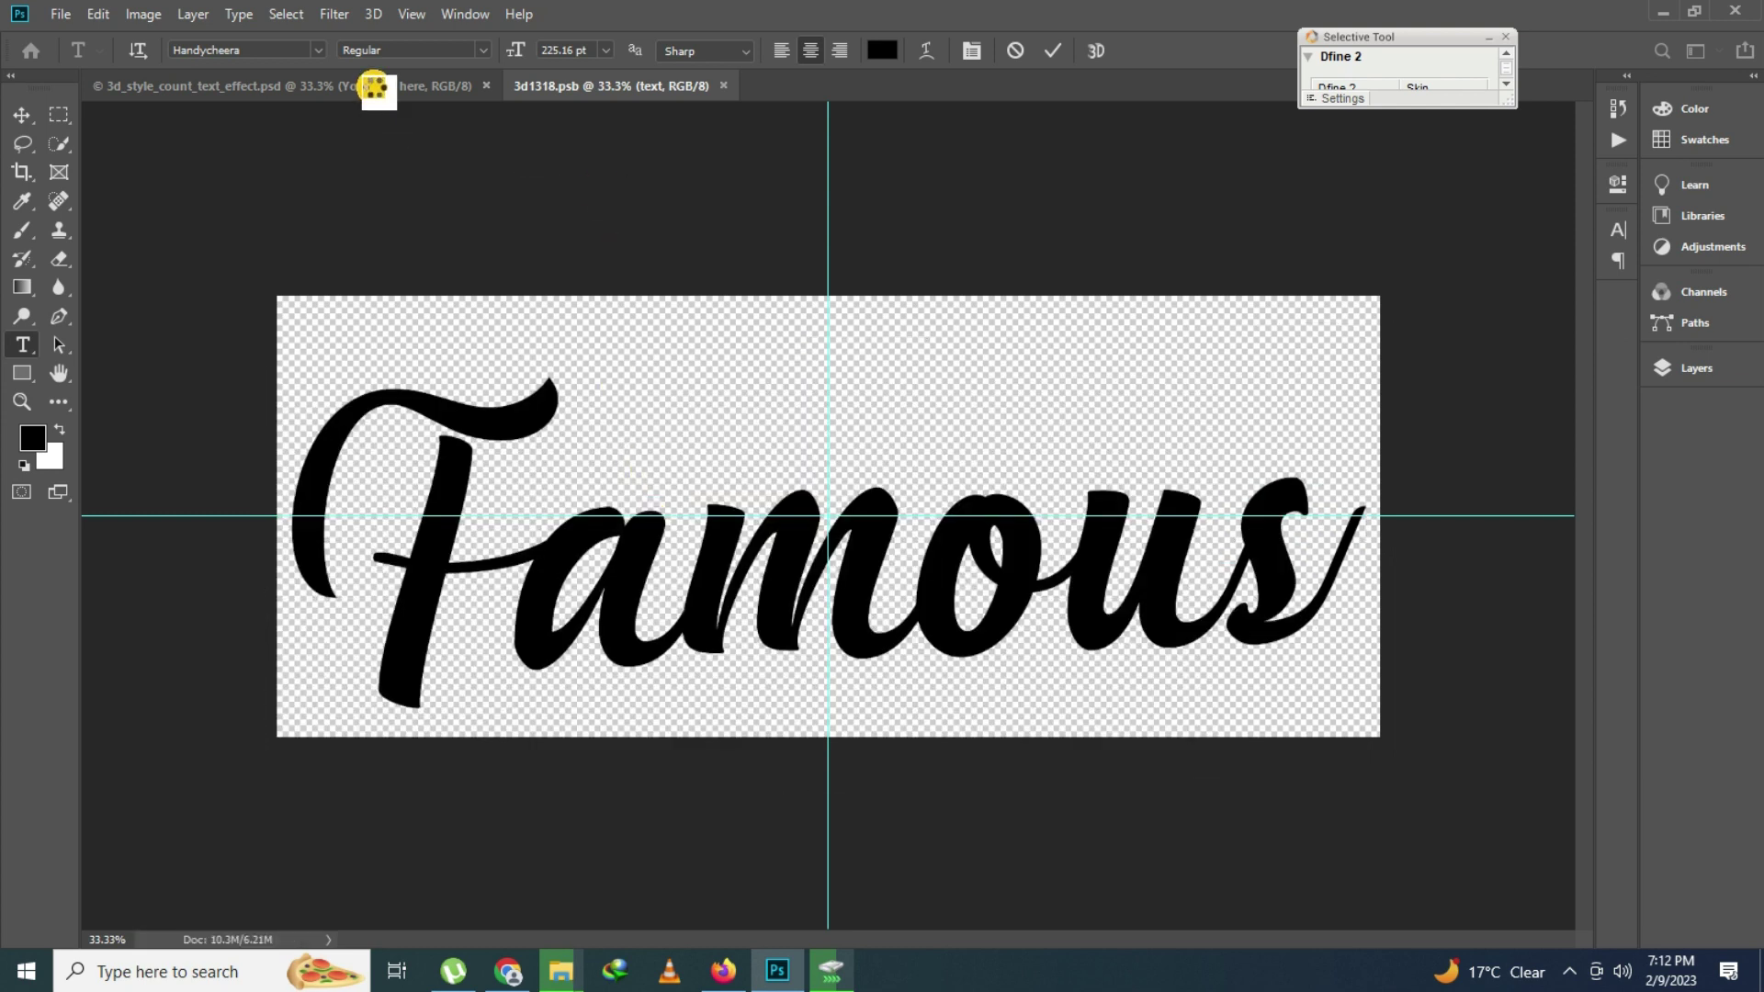
{"action": "key", "text": "ctrl+s"}
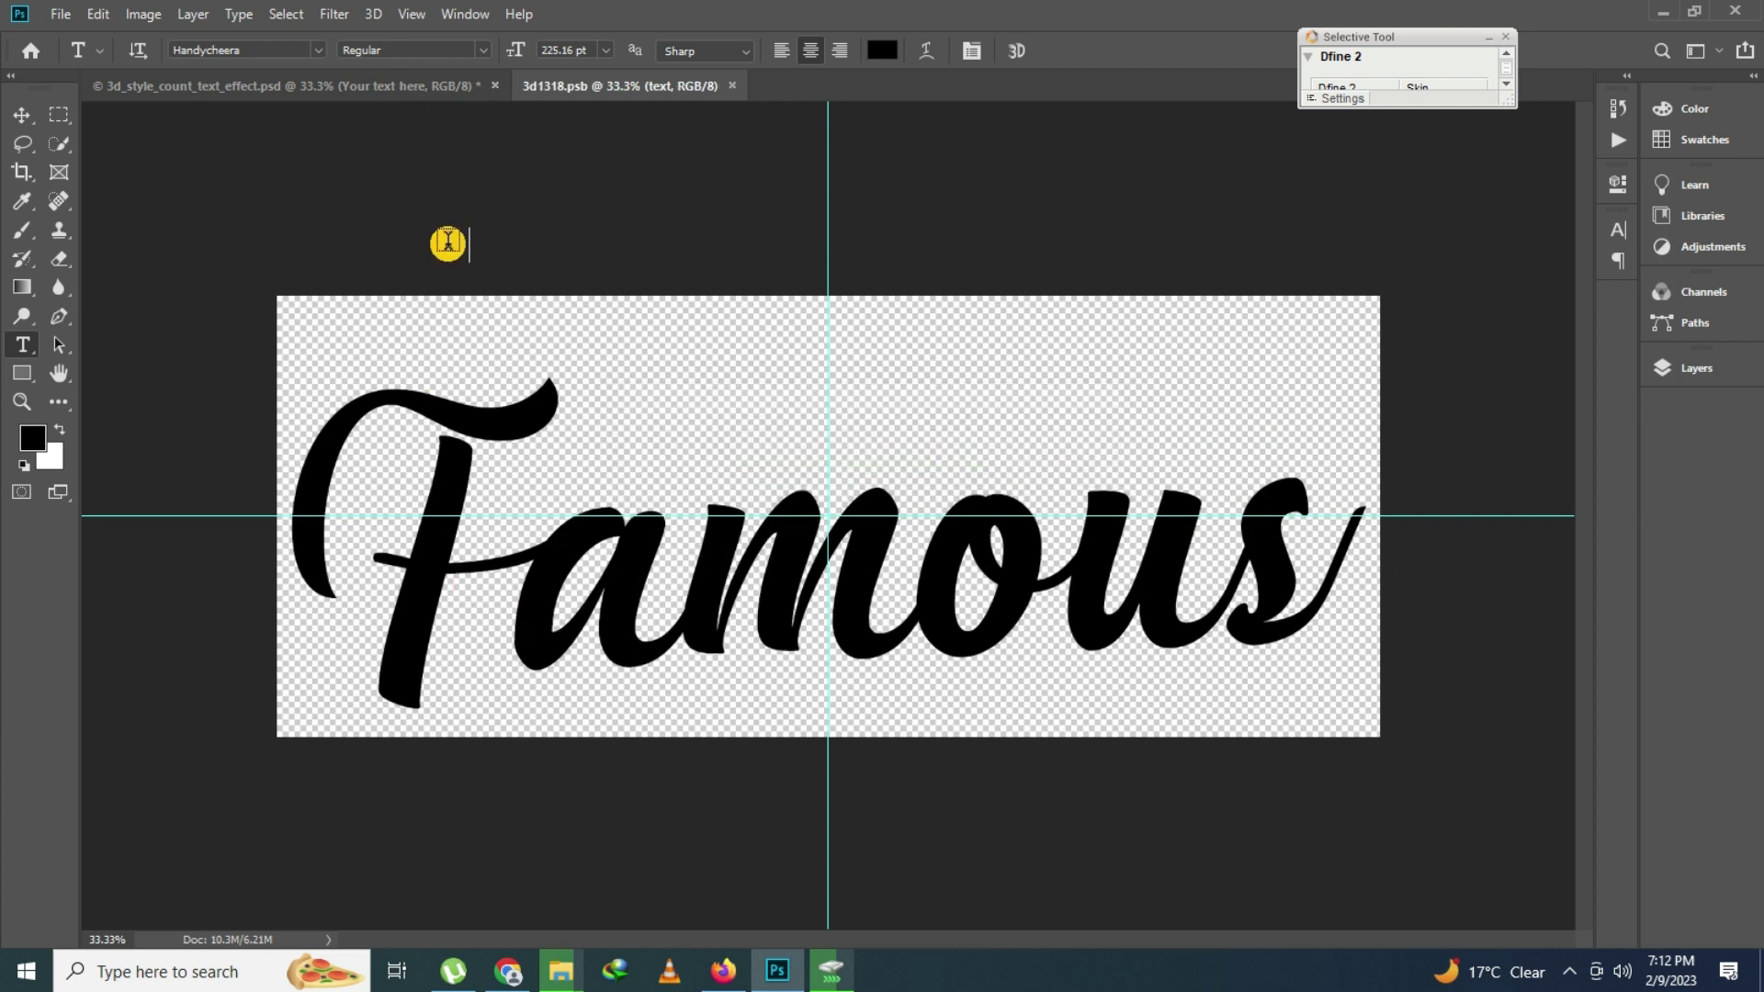
{"action": "key", "text": "Escape"}
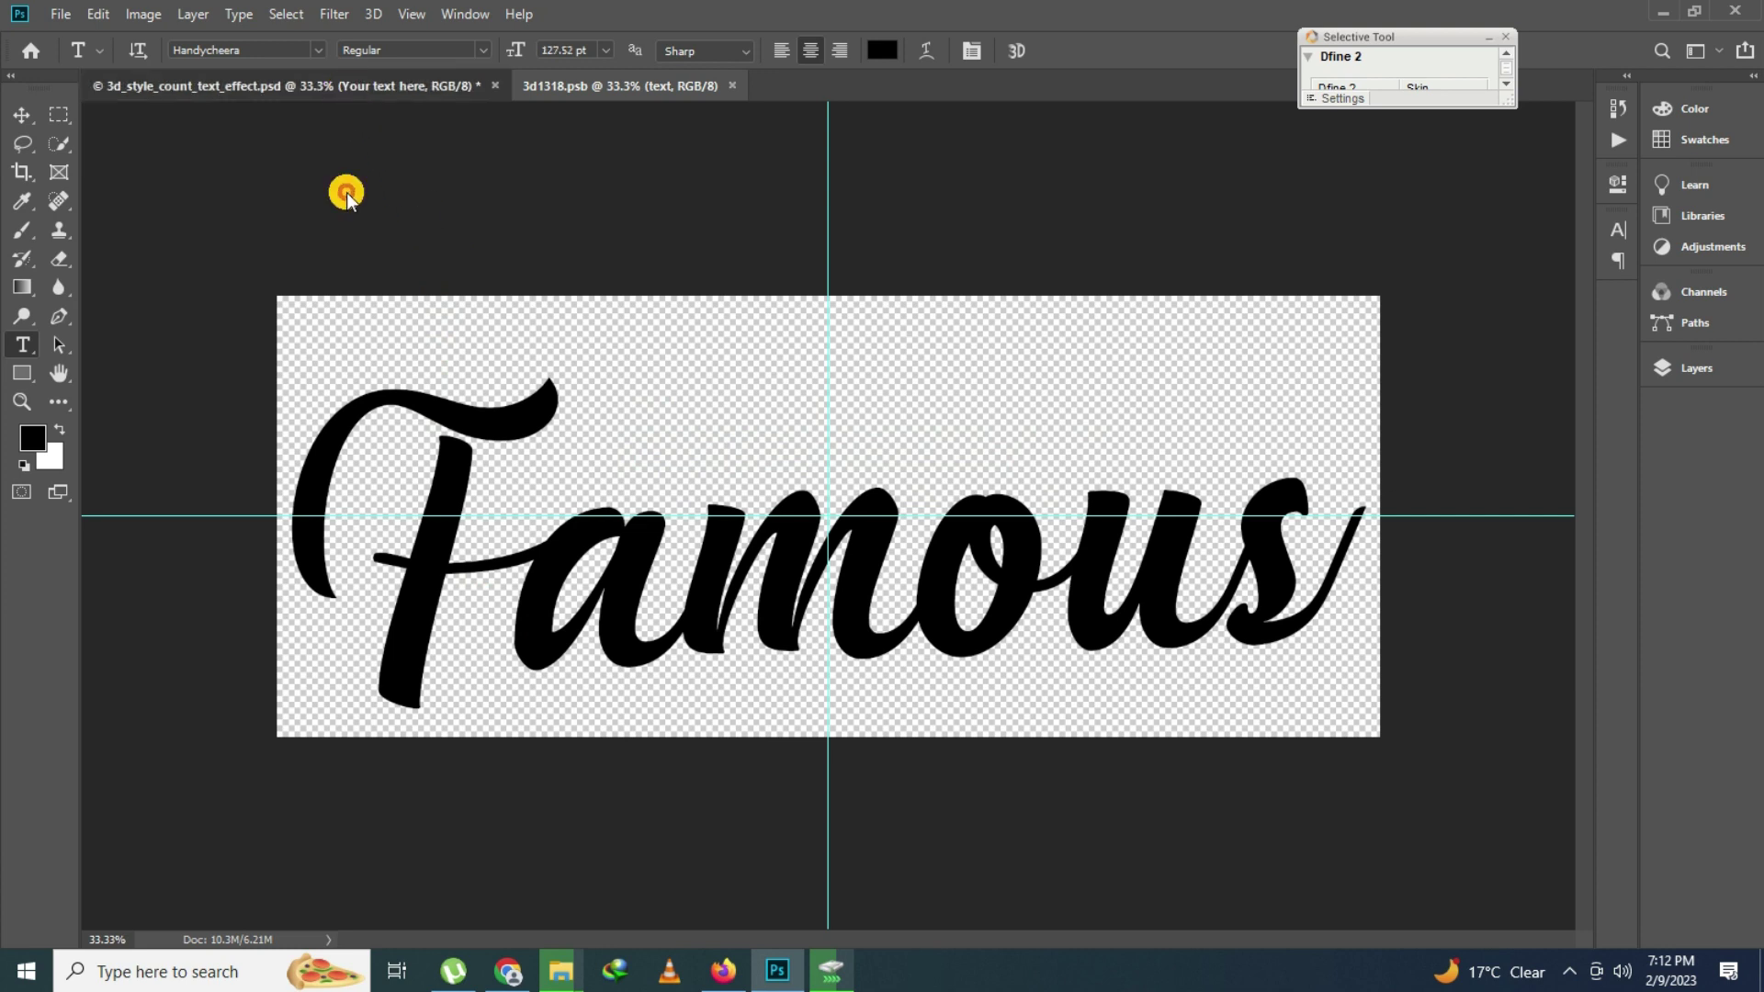
Zoom in to inspect the pink Famous mockup, then fit it back on screen
{"action": "key", "text": "ctrl+Tab"}
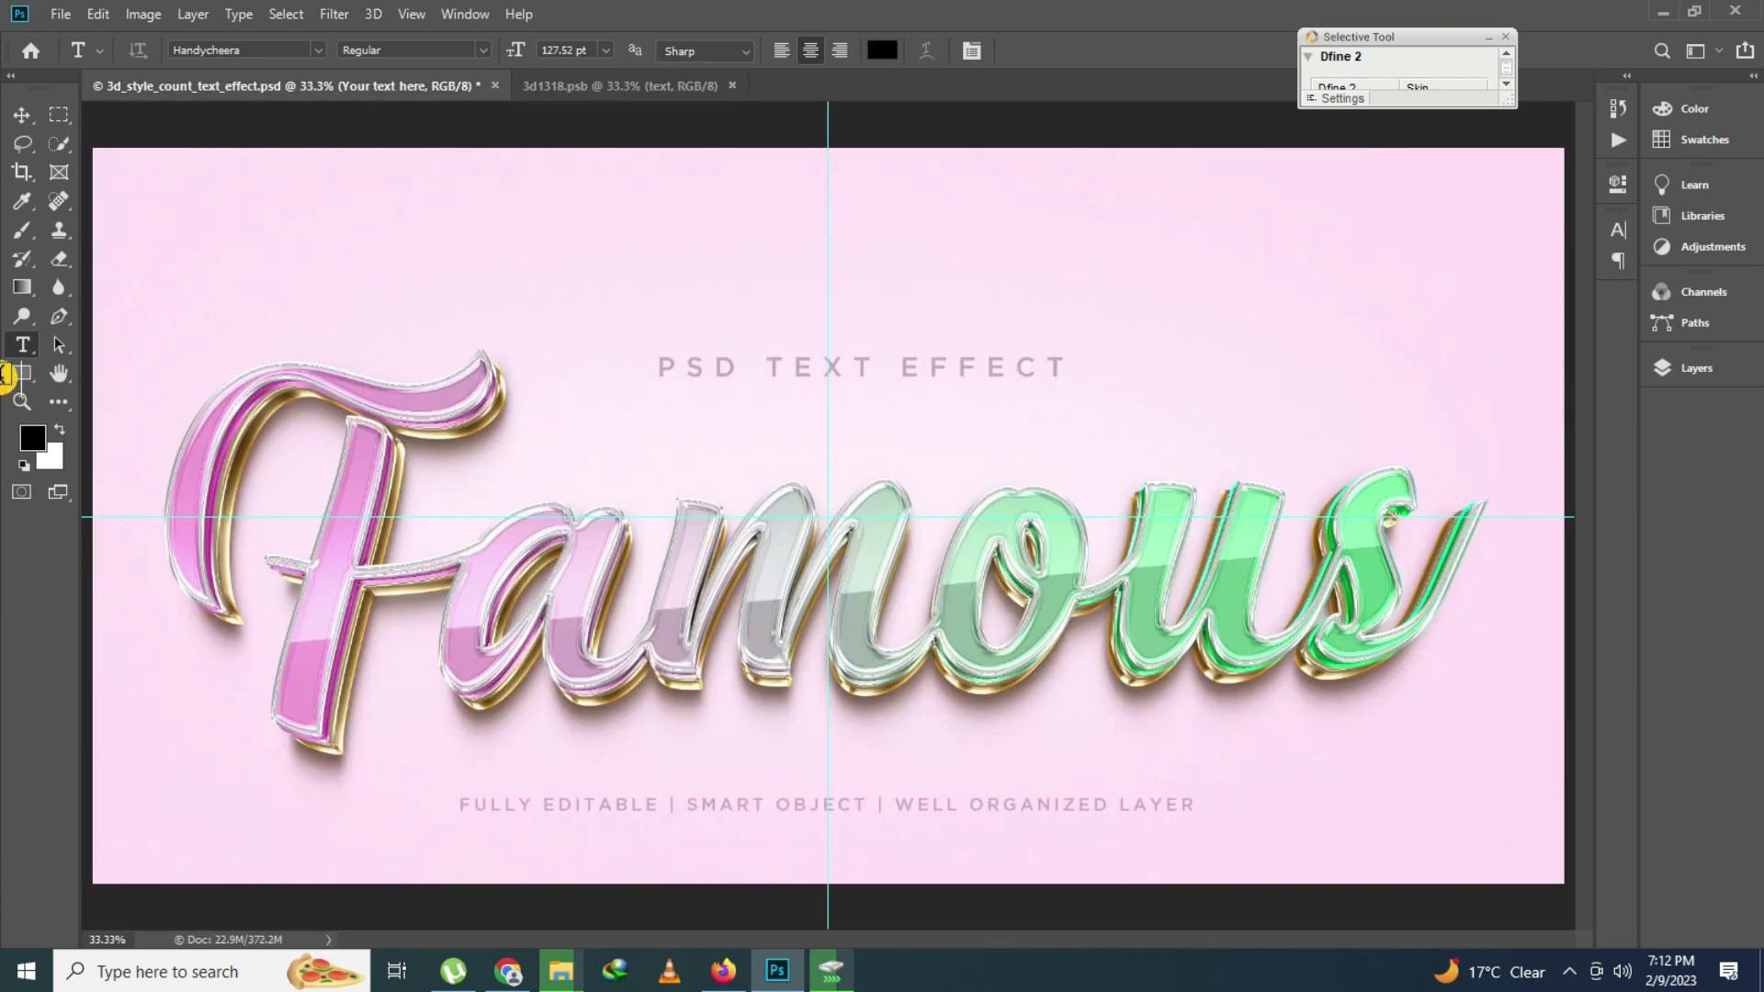
{"action": "left_click", "coordinate": [29, 397]}
{"action": "left_click", "coordinate": [892, 564]}
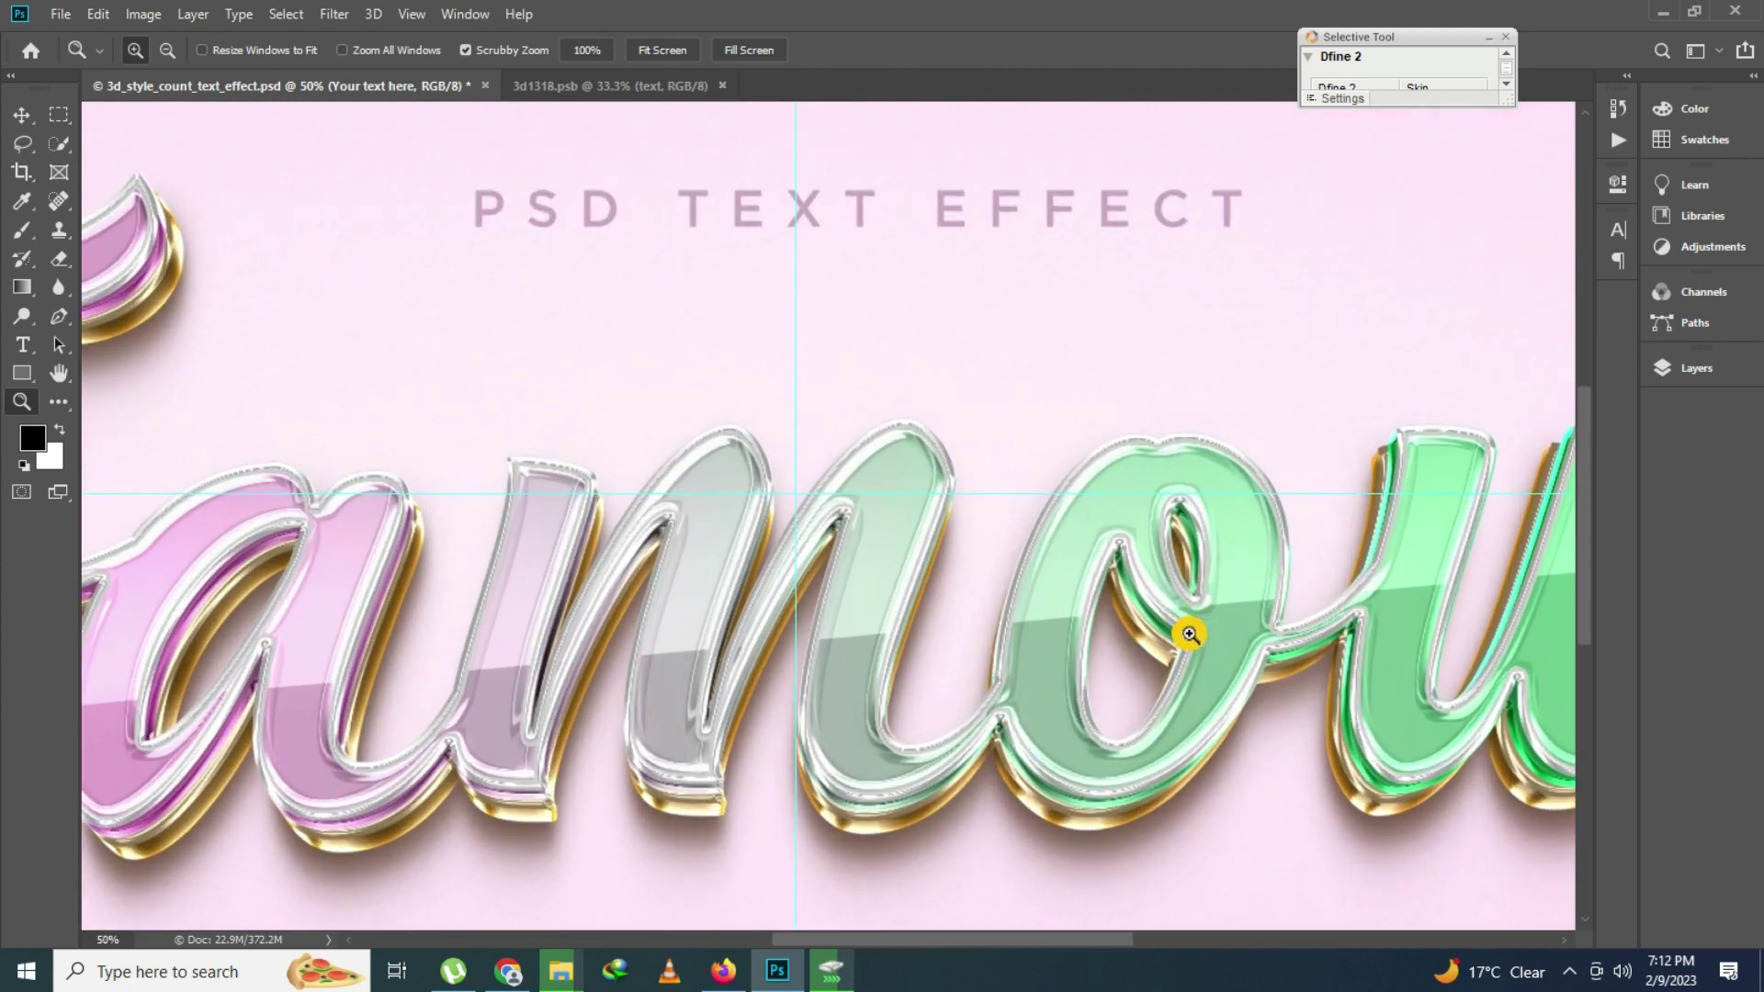
{"action": "left_click", "coordinate": [1026, 946]}
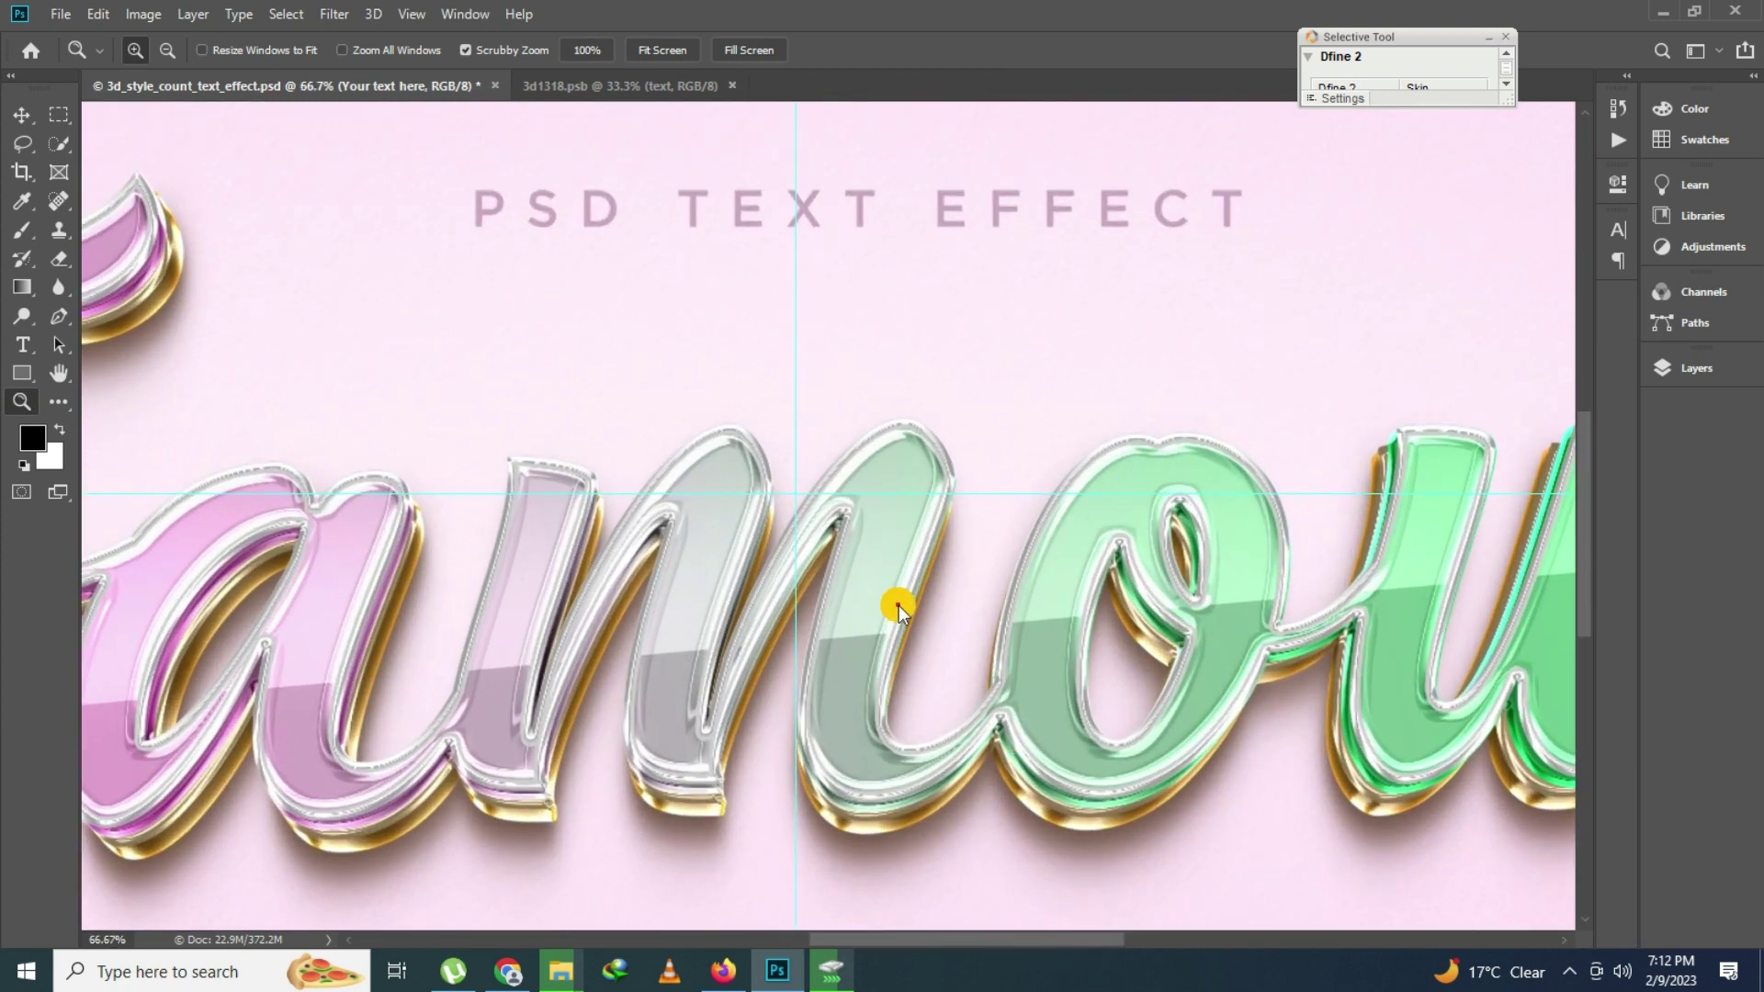
{"action": "scroll", "coordinate": [903, 764], "scroll_direction": "right", "scroll_amount": 5}
{"action": "right_click", "coordinate": [767, 470]}
{"action": "left_click", "coordinate": [776, 479]}
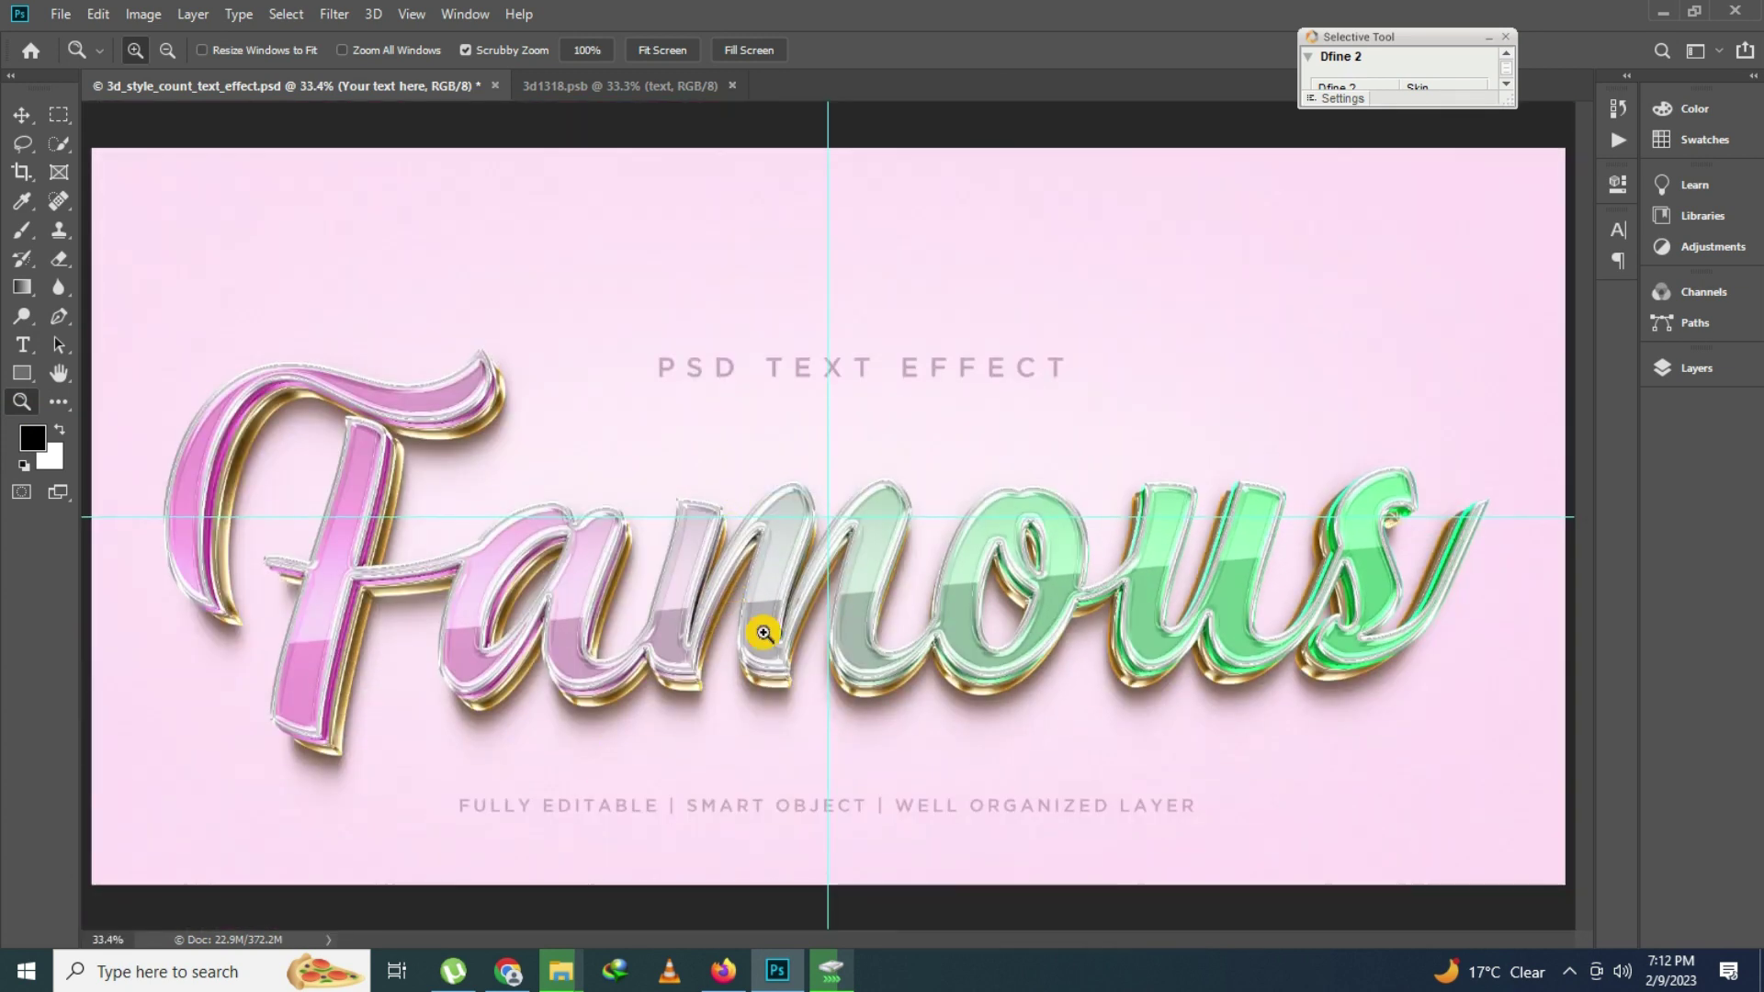
{"action": "left_click", "coordinate": [767, 629]}
{"action": "right_click", "coordinate": [735, 460]}
{"action": "left_click", "coordinate": [749, 465]}
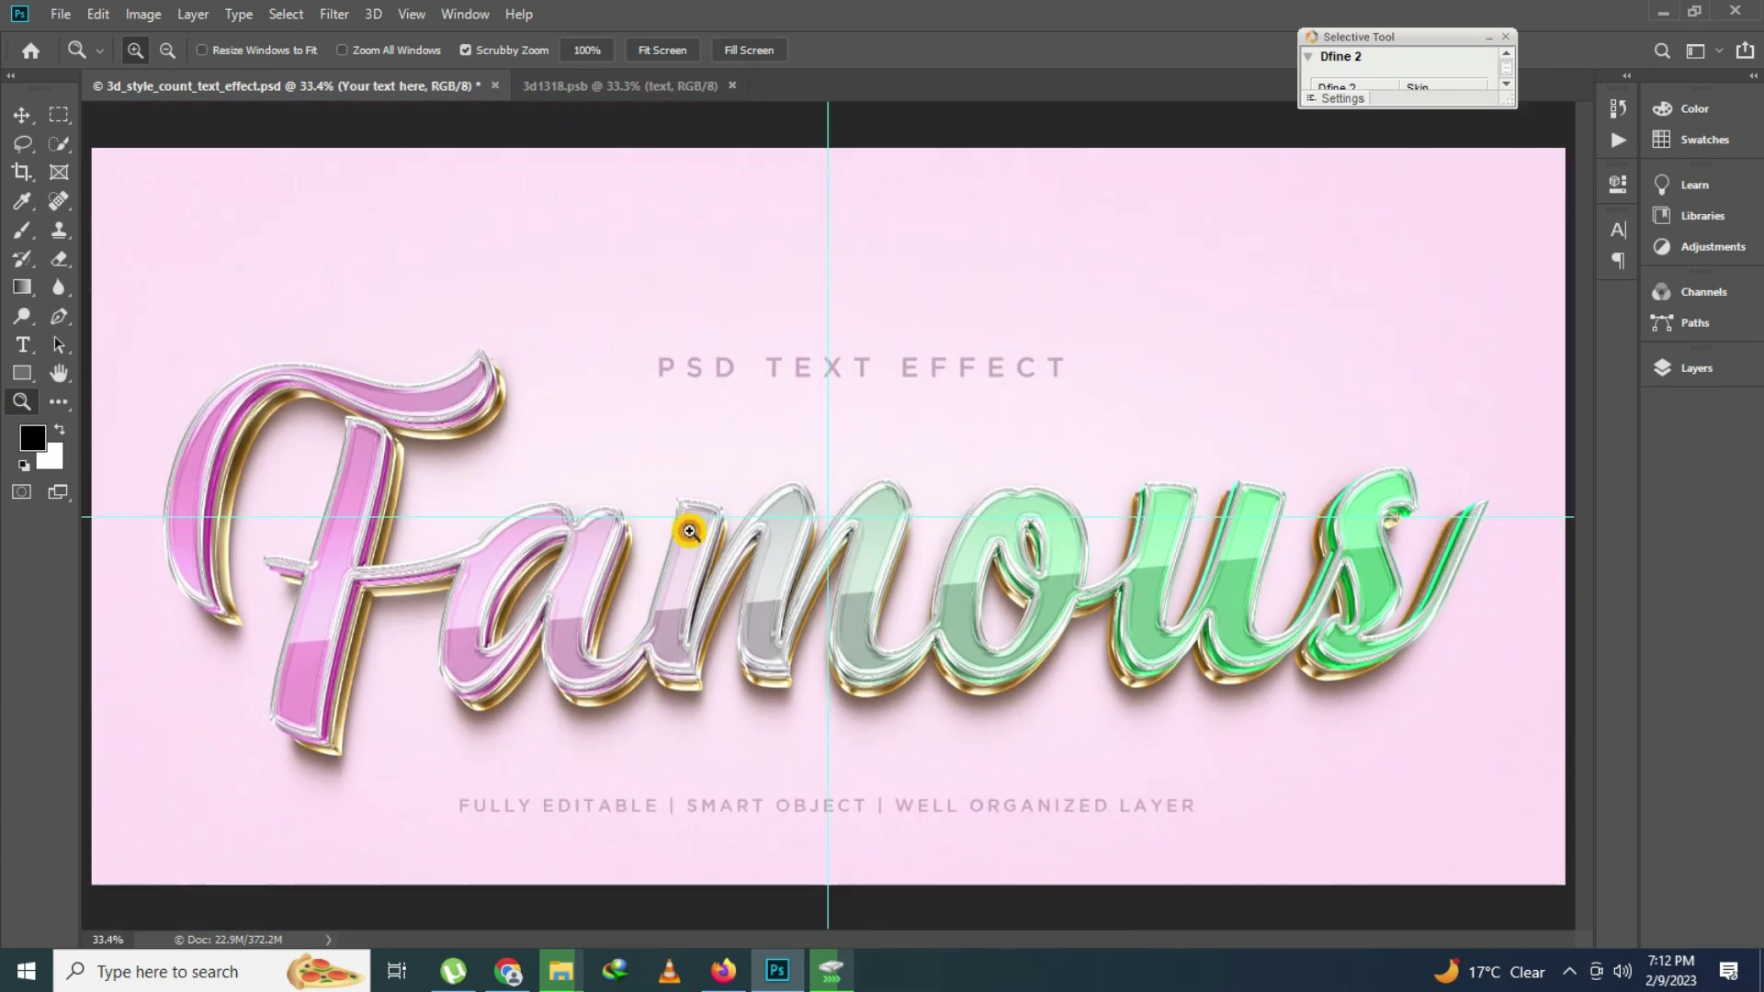
Close the mockup without saving and open the Entire preview JPG from the bundle folder
{"action": "left_click", "coordinate": [495, 86]}
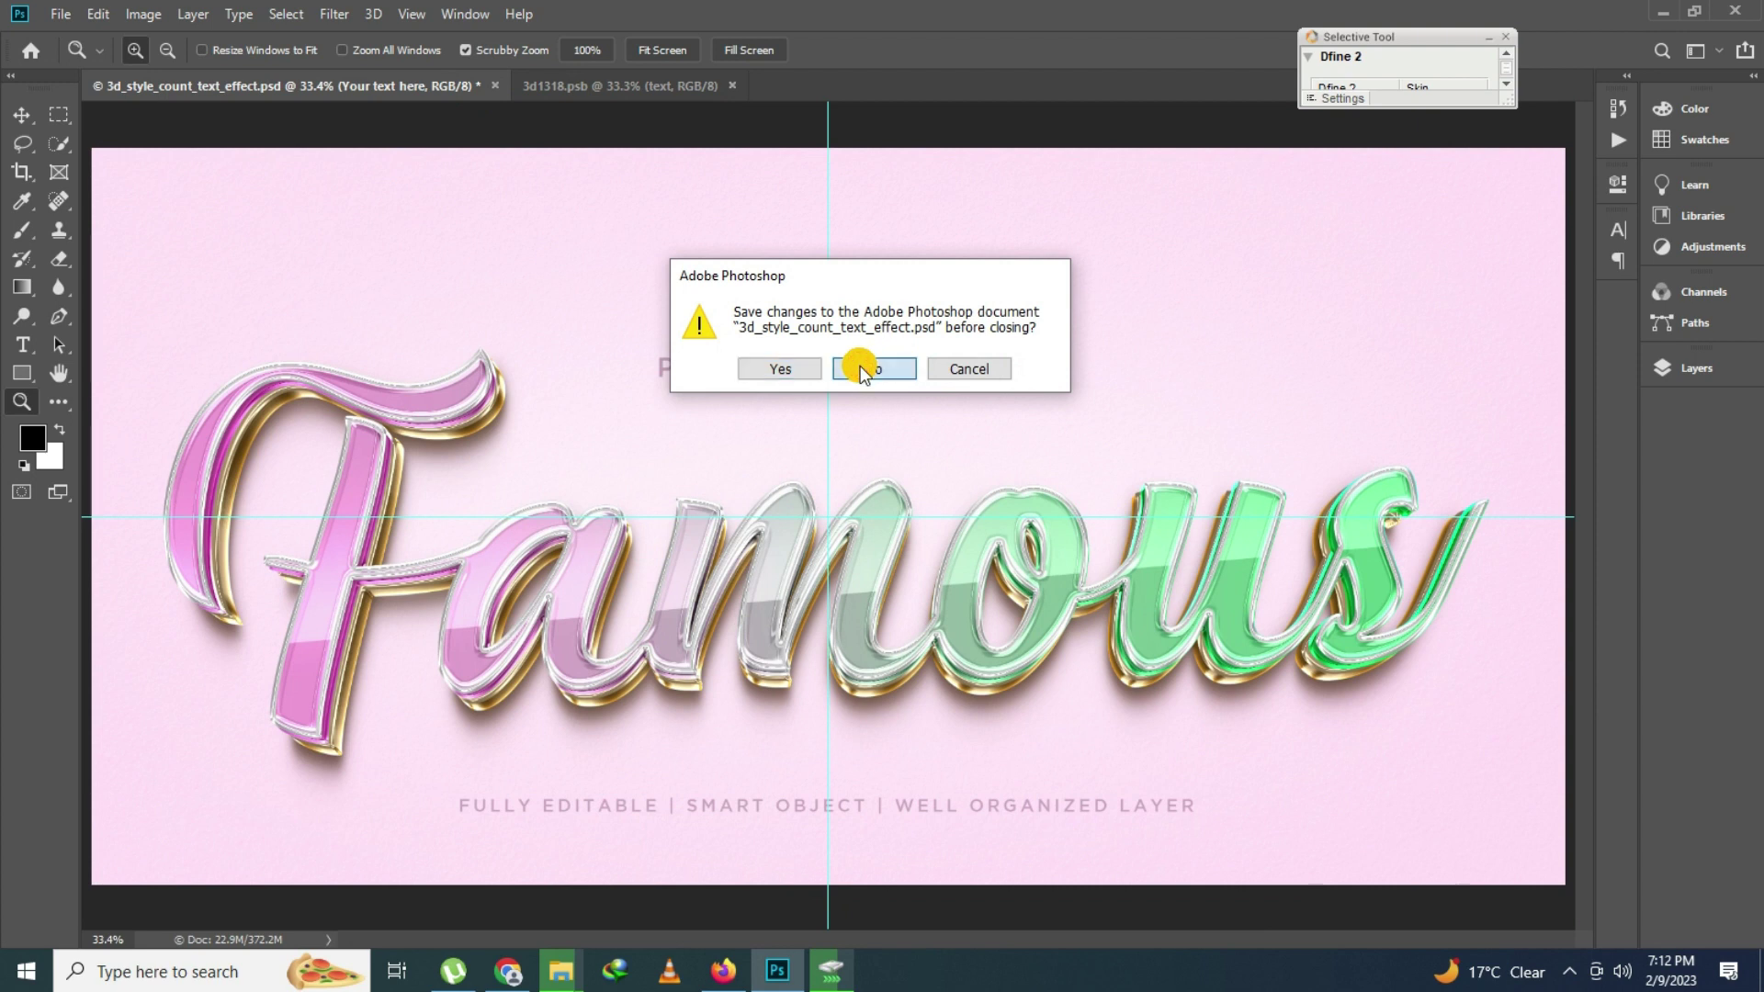
{"action": "left_click", "coordinate": [864, 373]}
{"action": "left_click", "coordinate": [554, 982]}
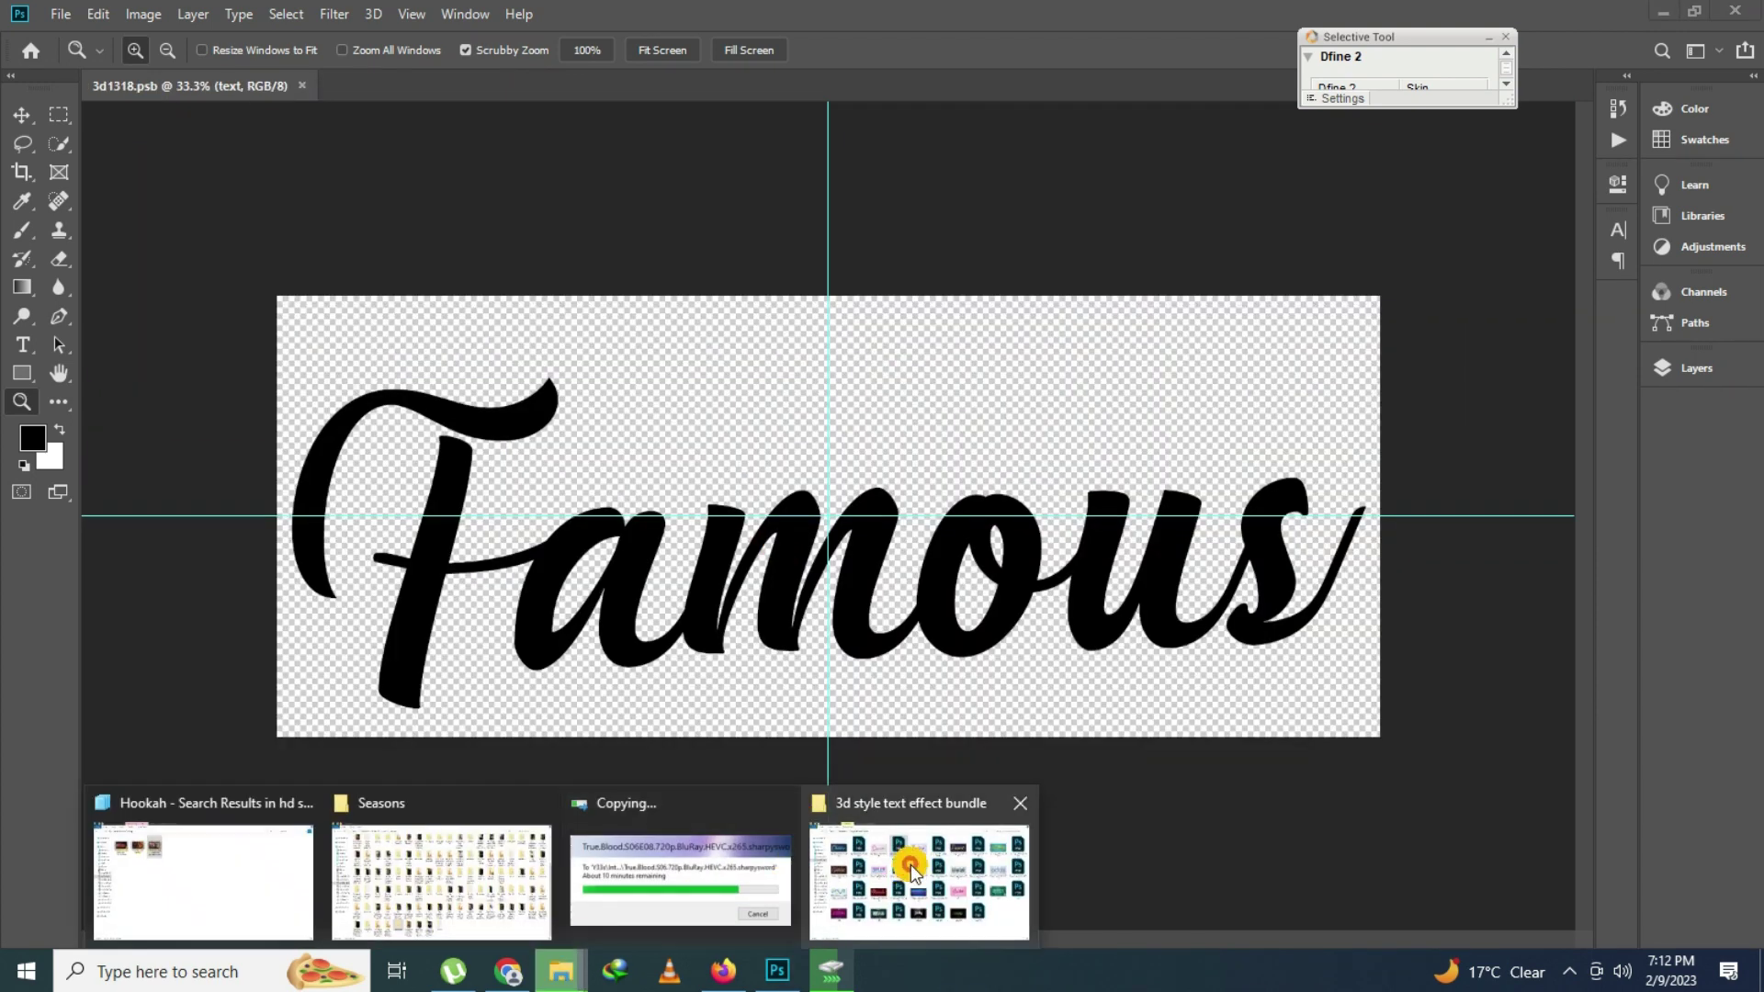
{"action": "left_click", "coordinate": [919, 882]}
{"action": "double_click", "coordinate": [873, 207]}
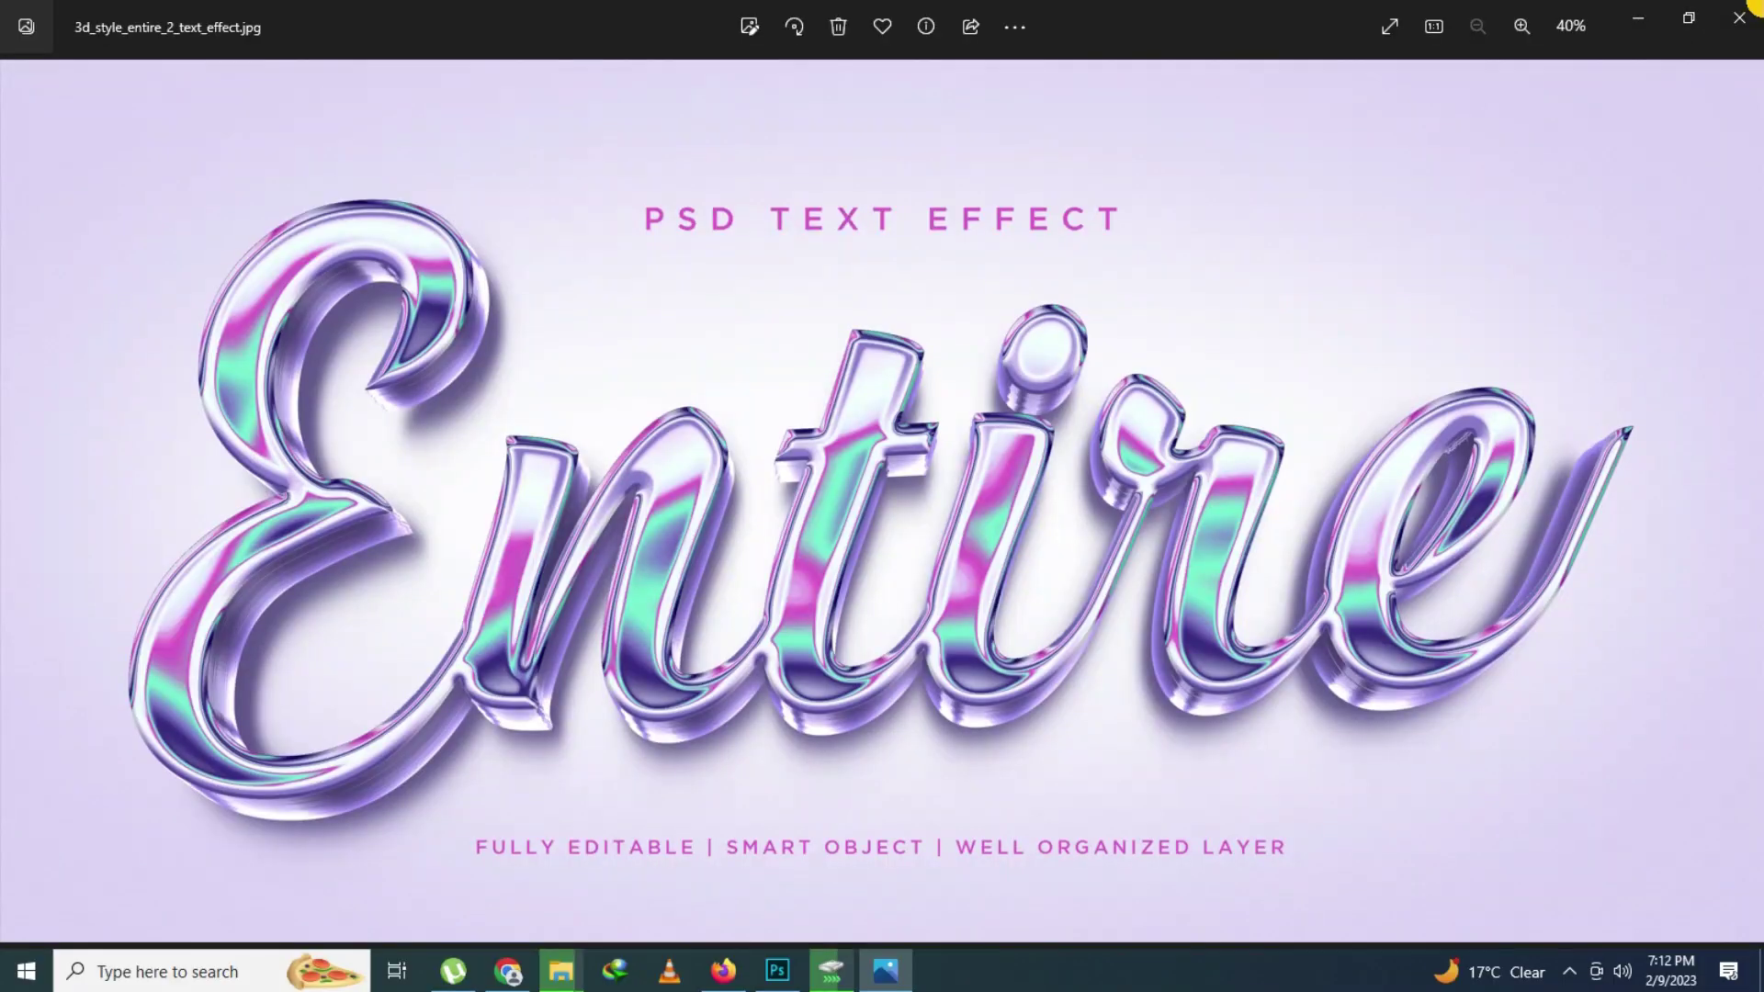
Close the preview and open 3d_style_entire_2_text_effect.psd in Photoshop
{"action": "left_click", "coordinate": [1739, 18]}
{"action": "left_click", "coordinate": [991, 170]}
{"action": "double_click", "coordinate": [990, 170]}
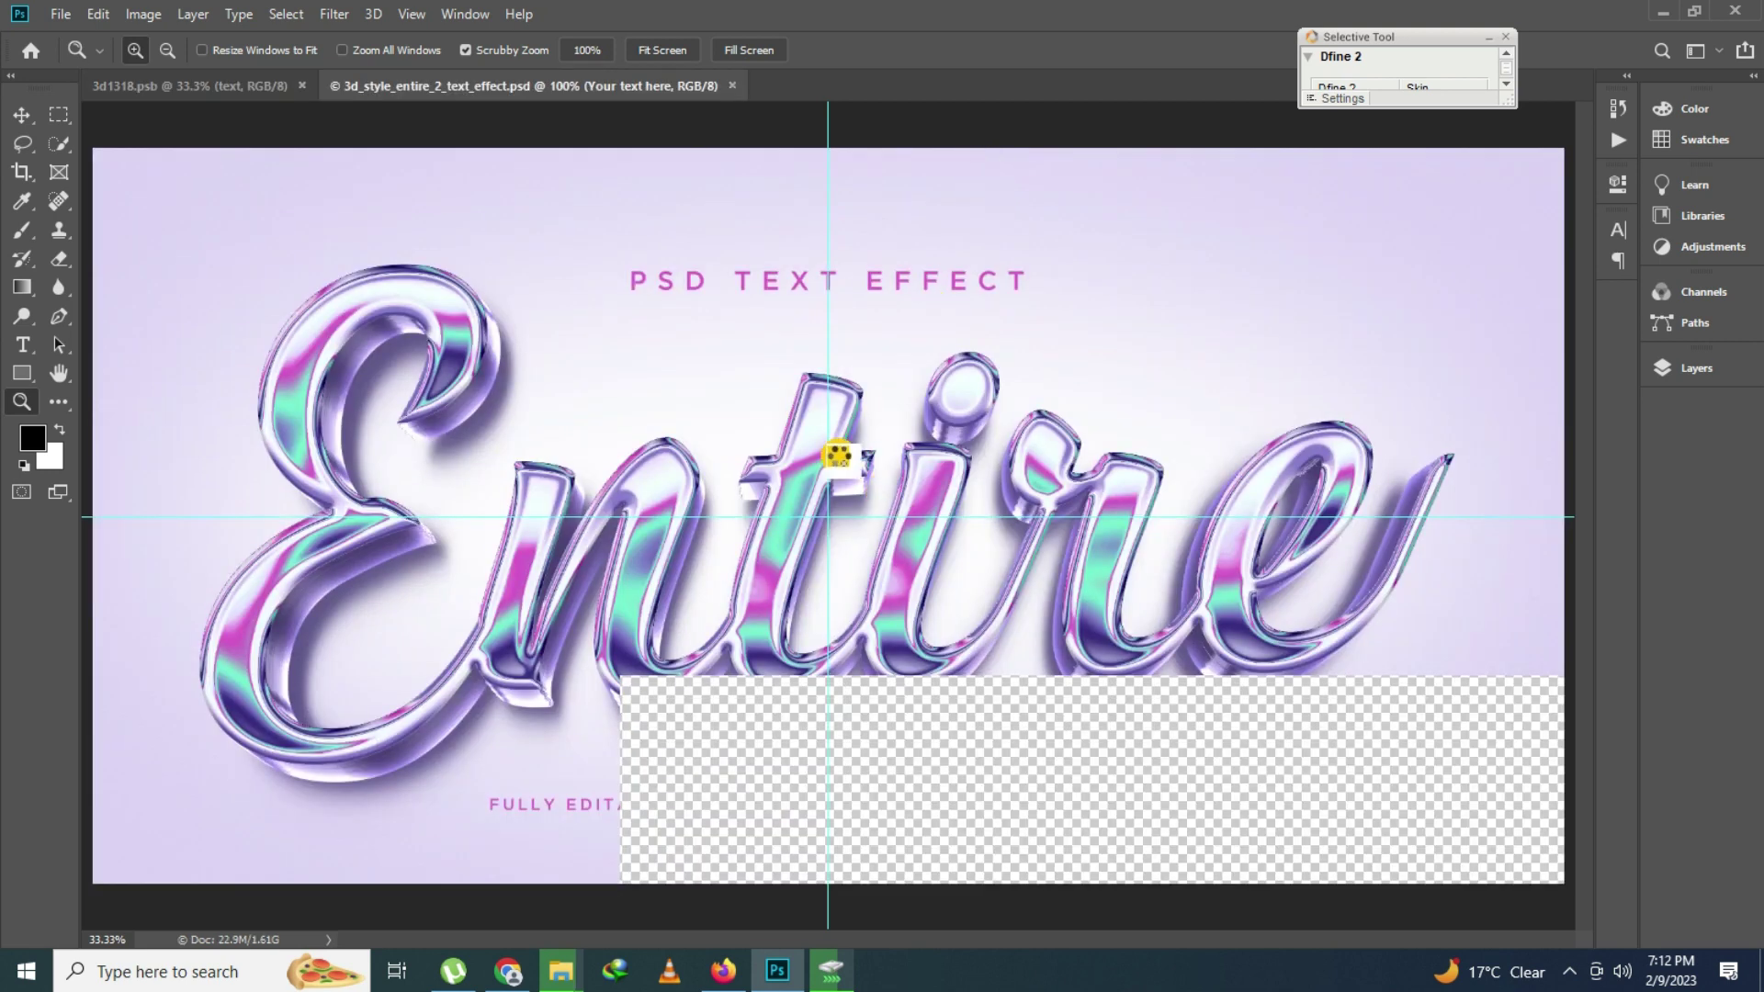
Open the Entire text smart object and replace its lettering with a person's name
{"action": "left_click", "coordinate": [1689, 369]}
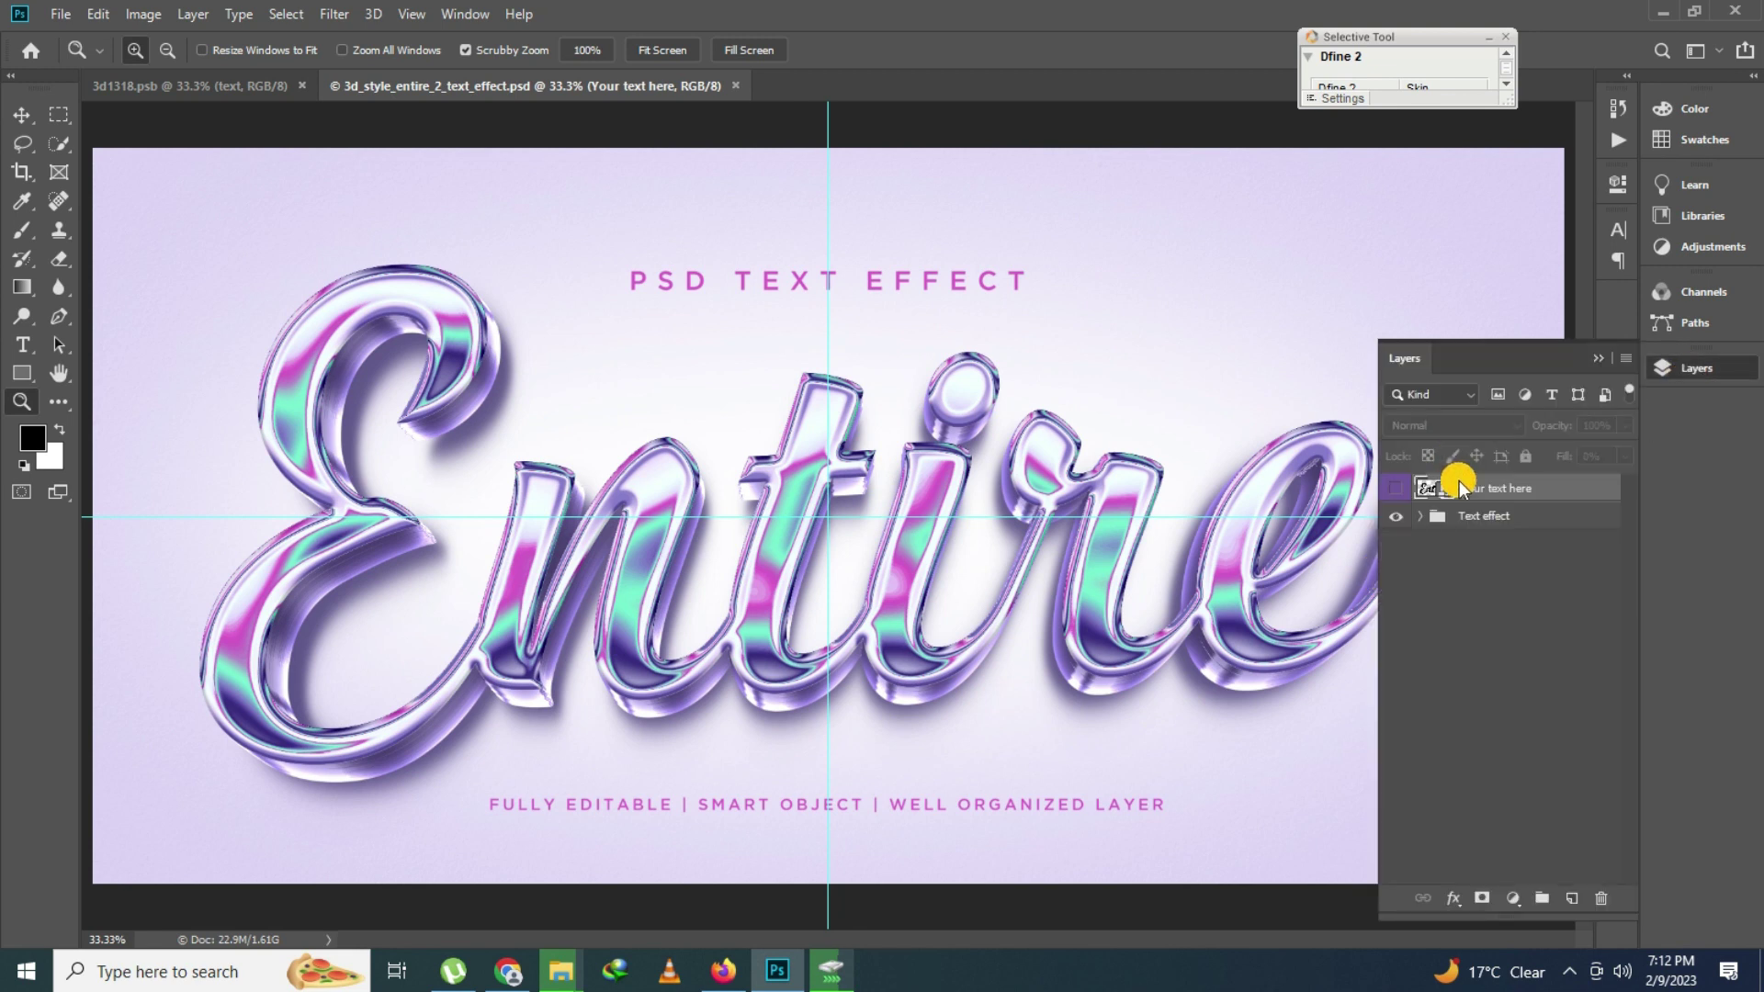
{"action": "double_click", "coordinate": [1440, 497]}
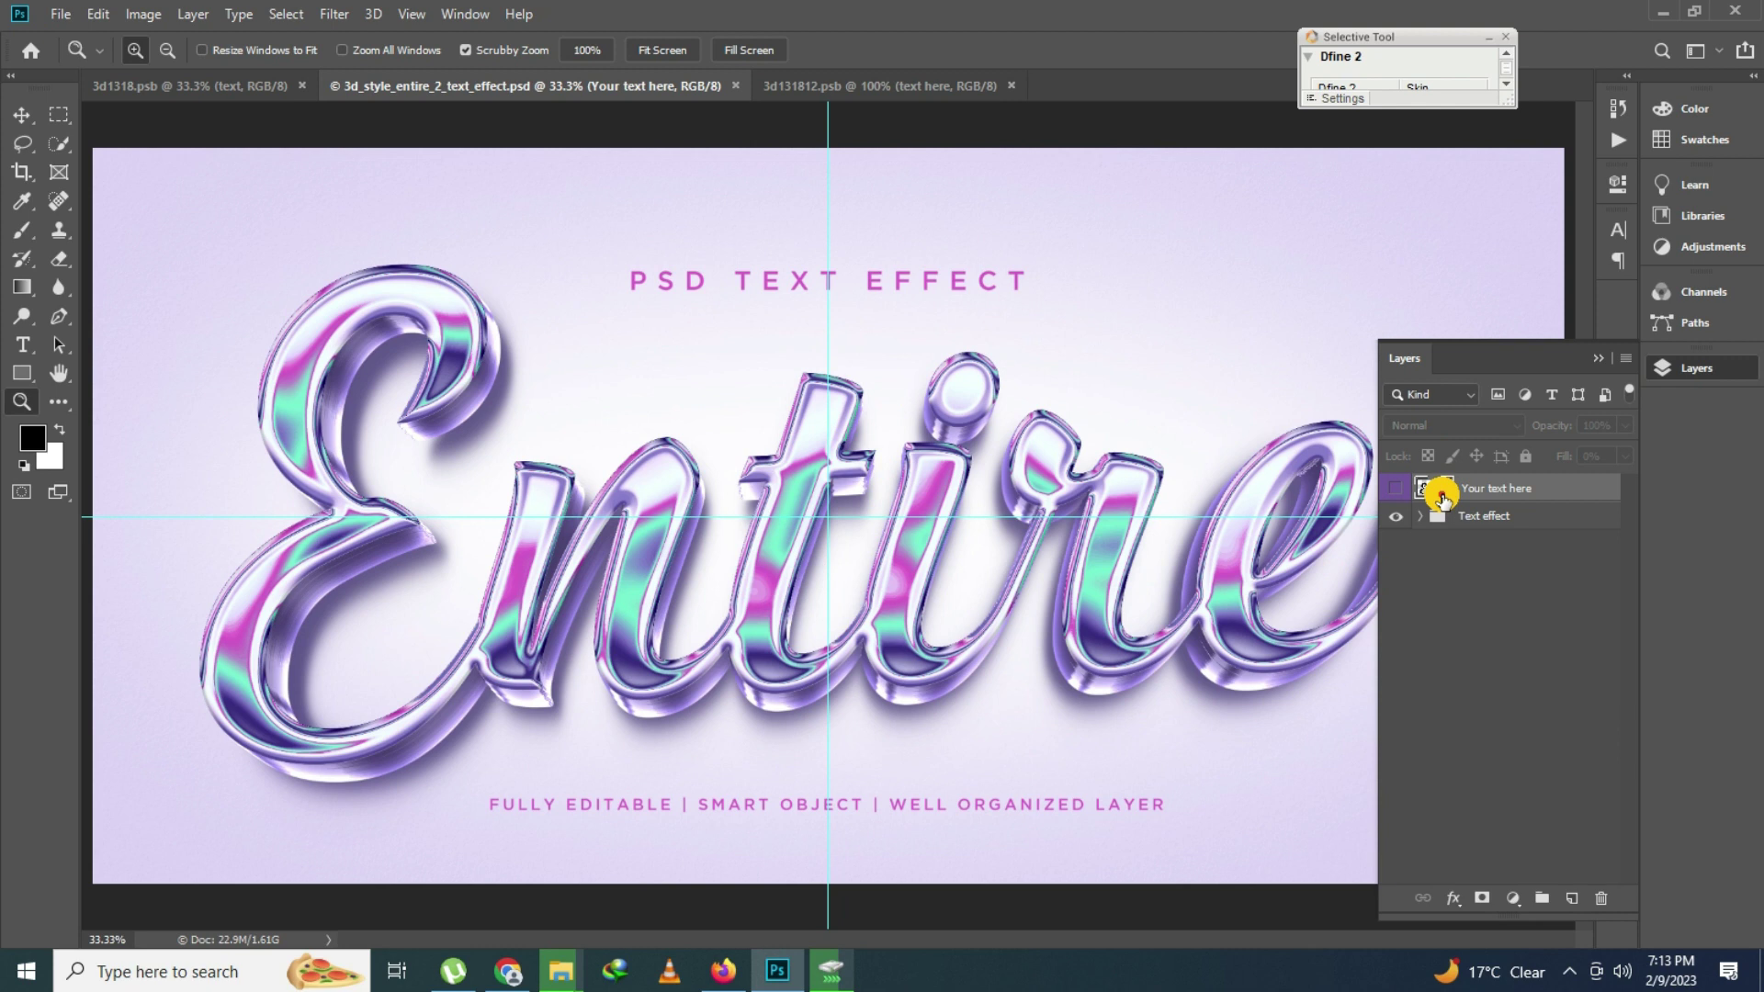
{"action": "left_click", "coordinate": [20, 343]}
{"action": "left_click", "coordinate": [674, 500]}
{"action": "key", "text": "ctrl+a"}
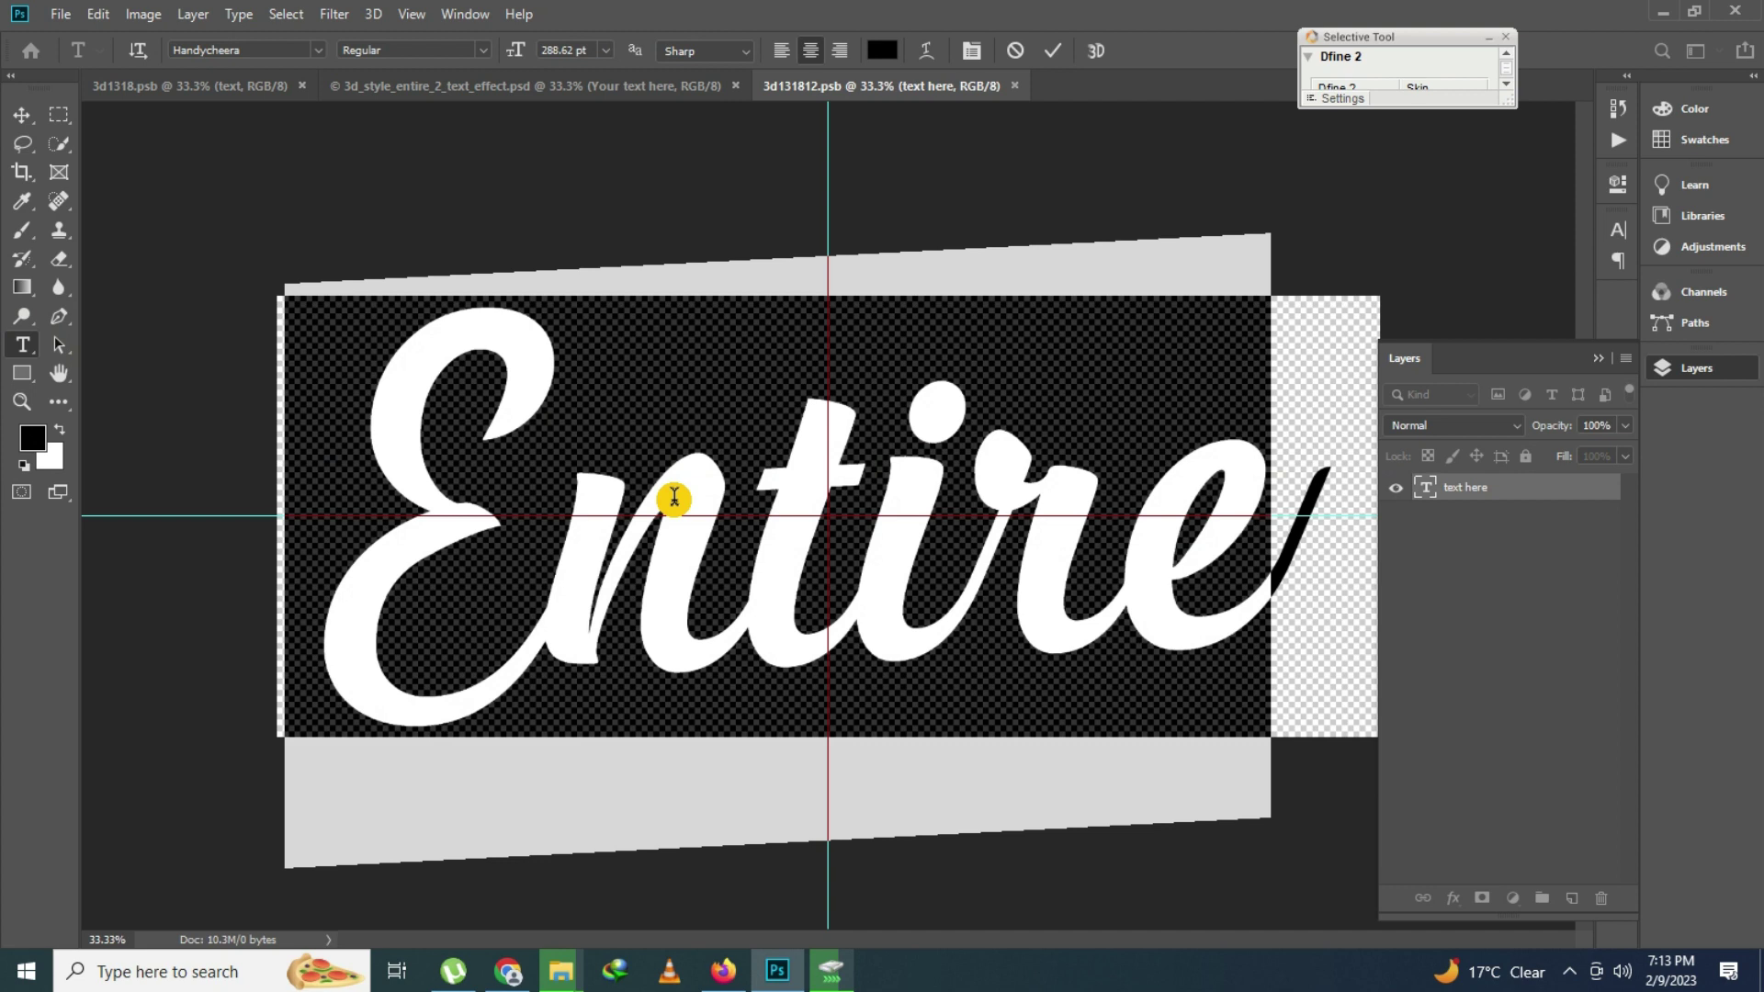
{"action": "type", "text": "F"}
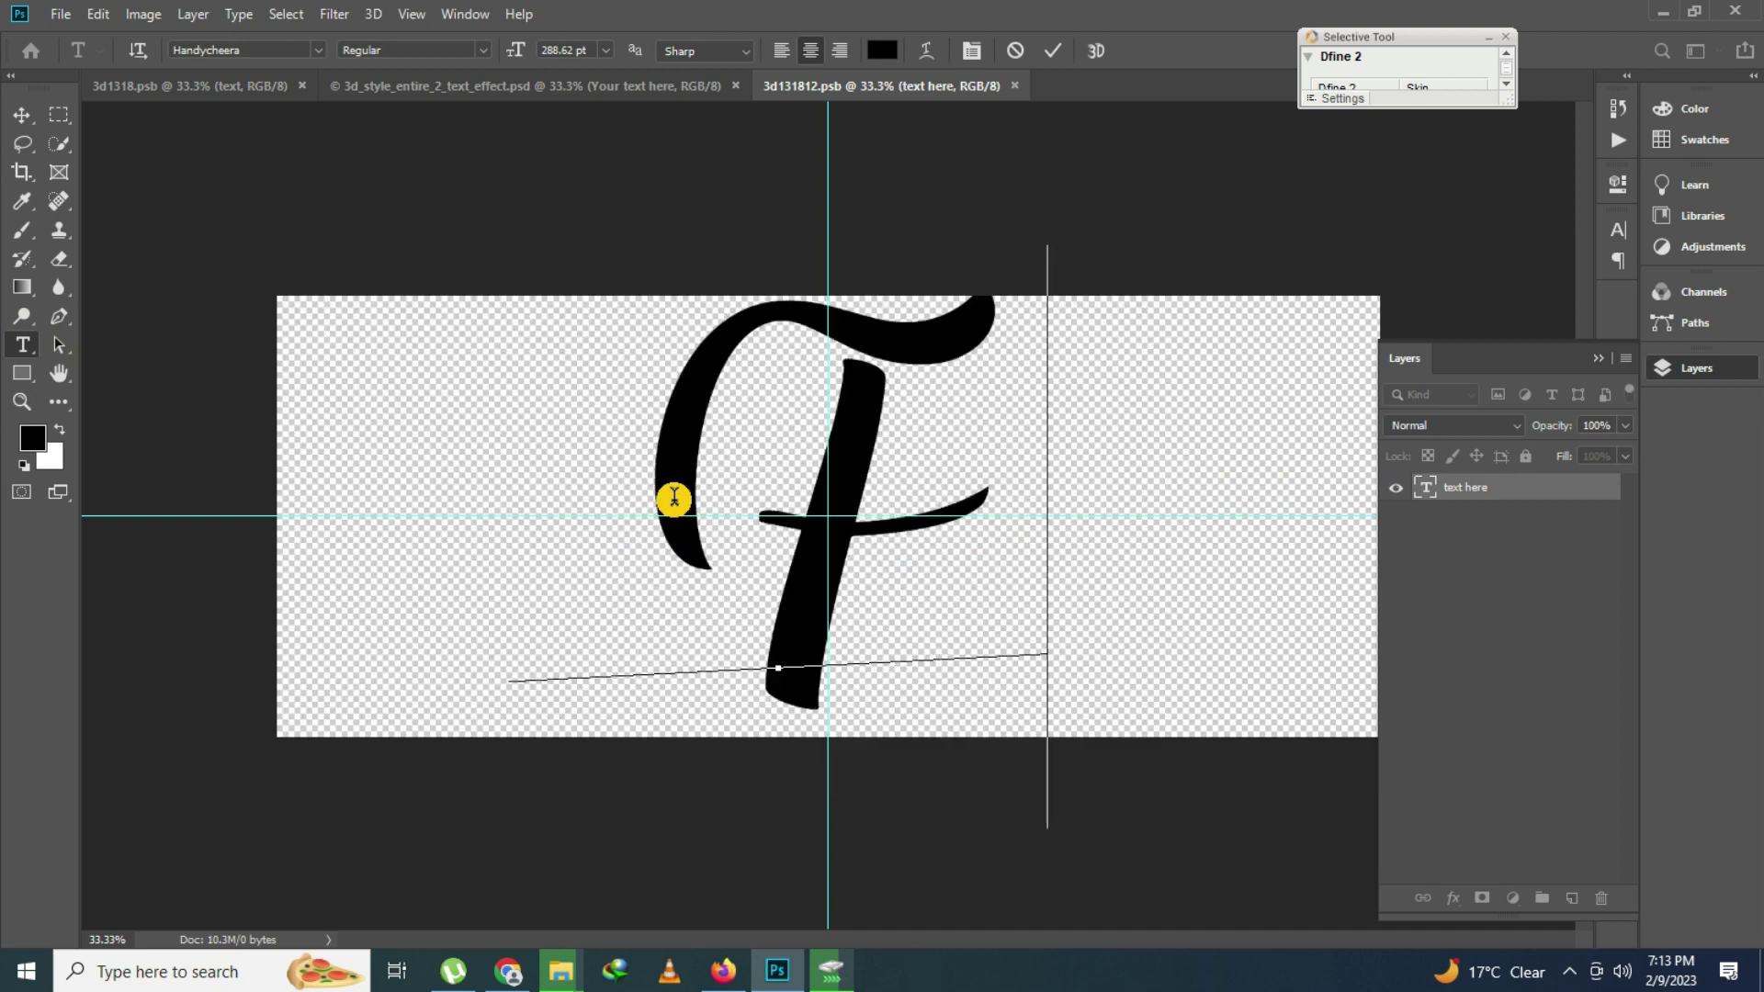
{"action": "type", "text": "a"}
{"action": "key", "text": "ctrl+a"}
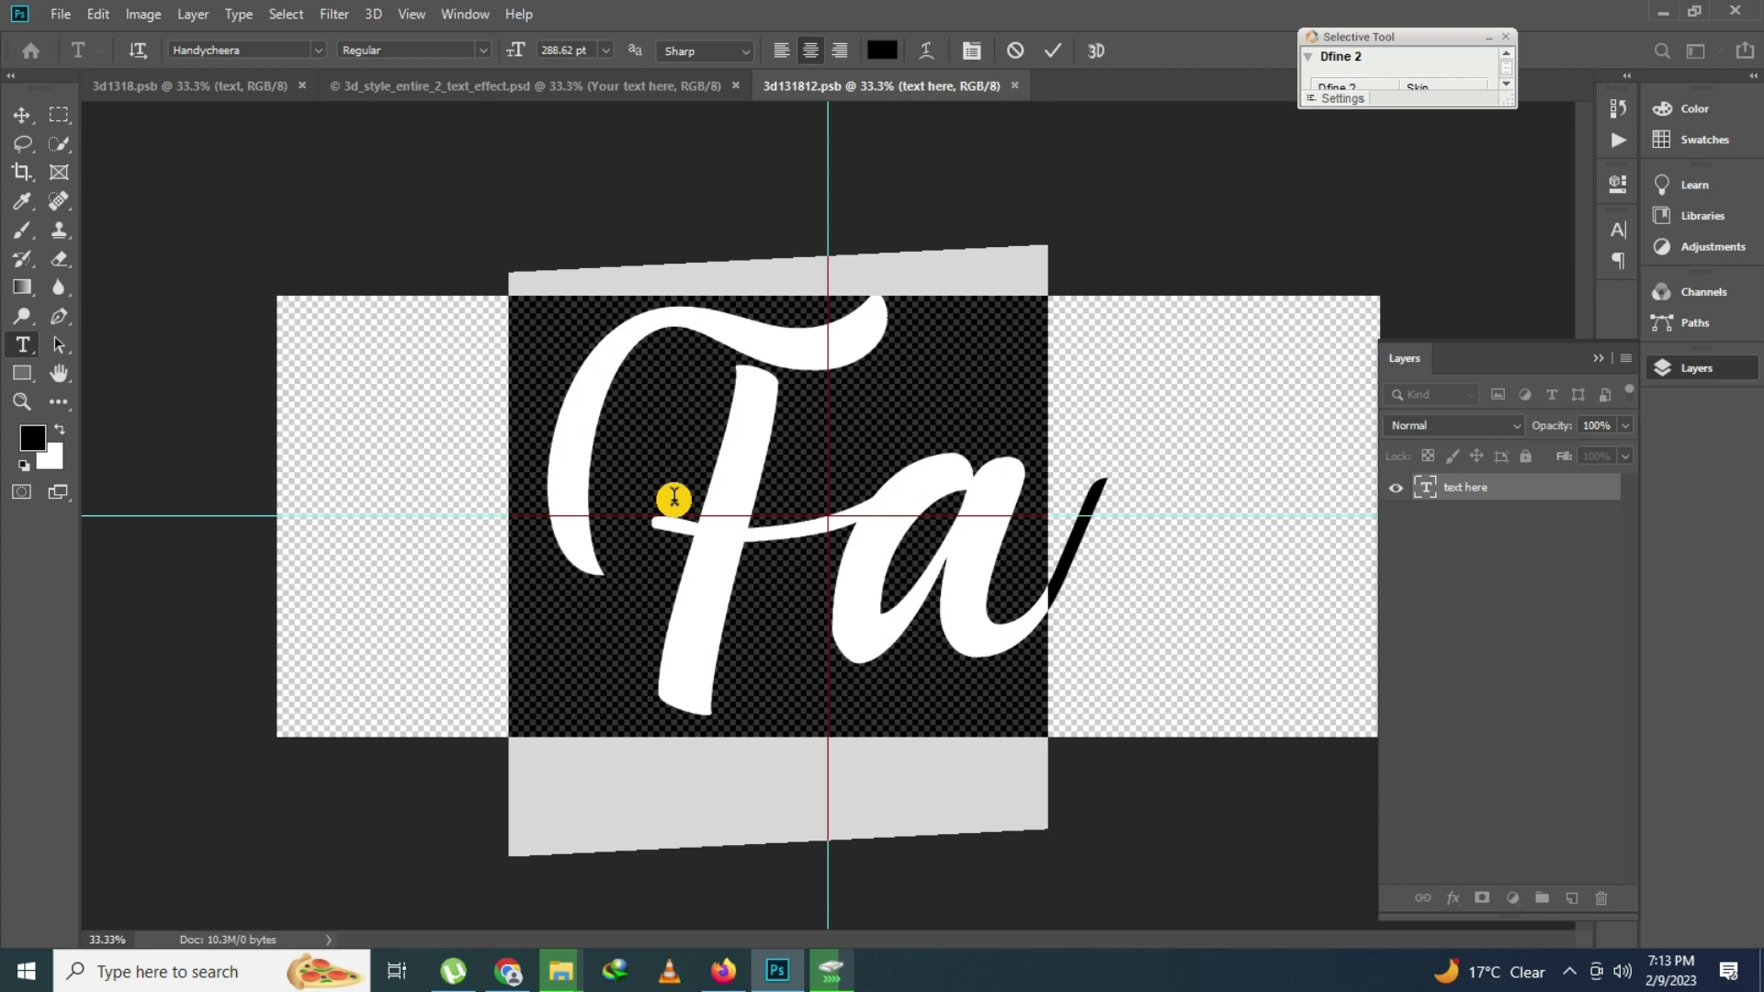
{"action": "left_click", "coordinate": [675, 499]}
{"action": "key", "text": "BackSpace"}
{"action": "type", "text": "Ma"}
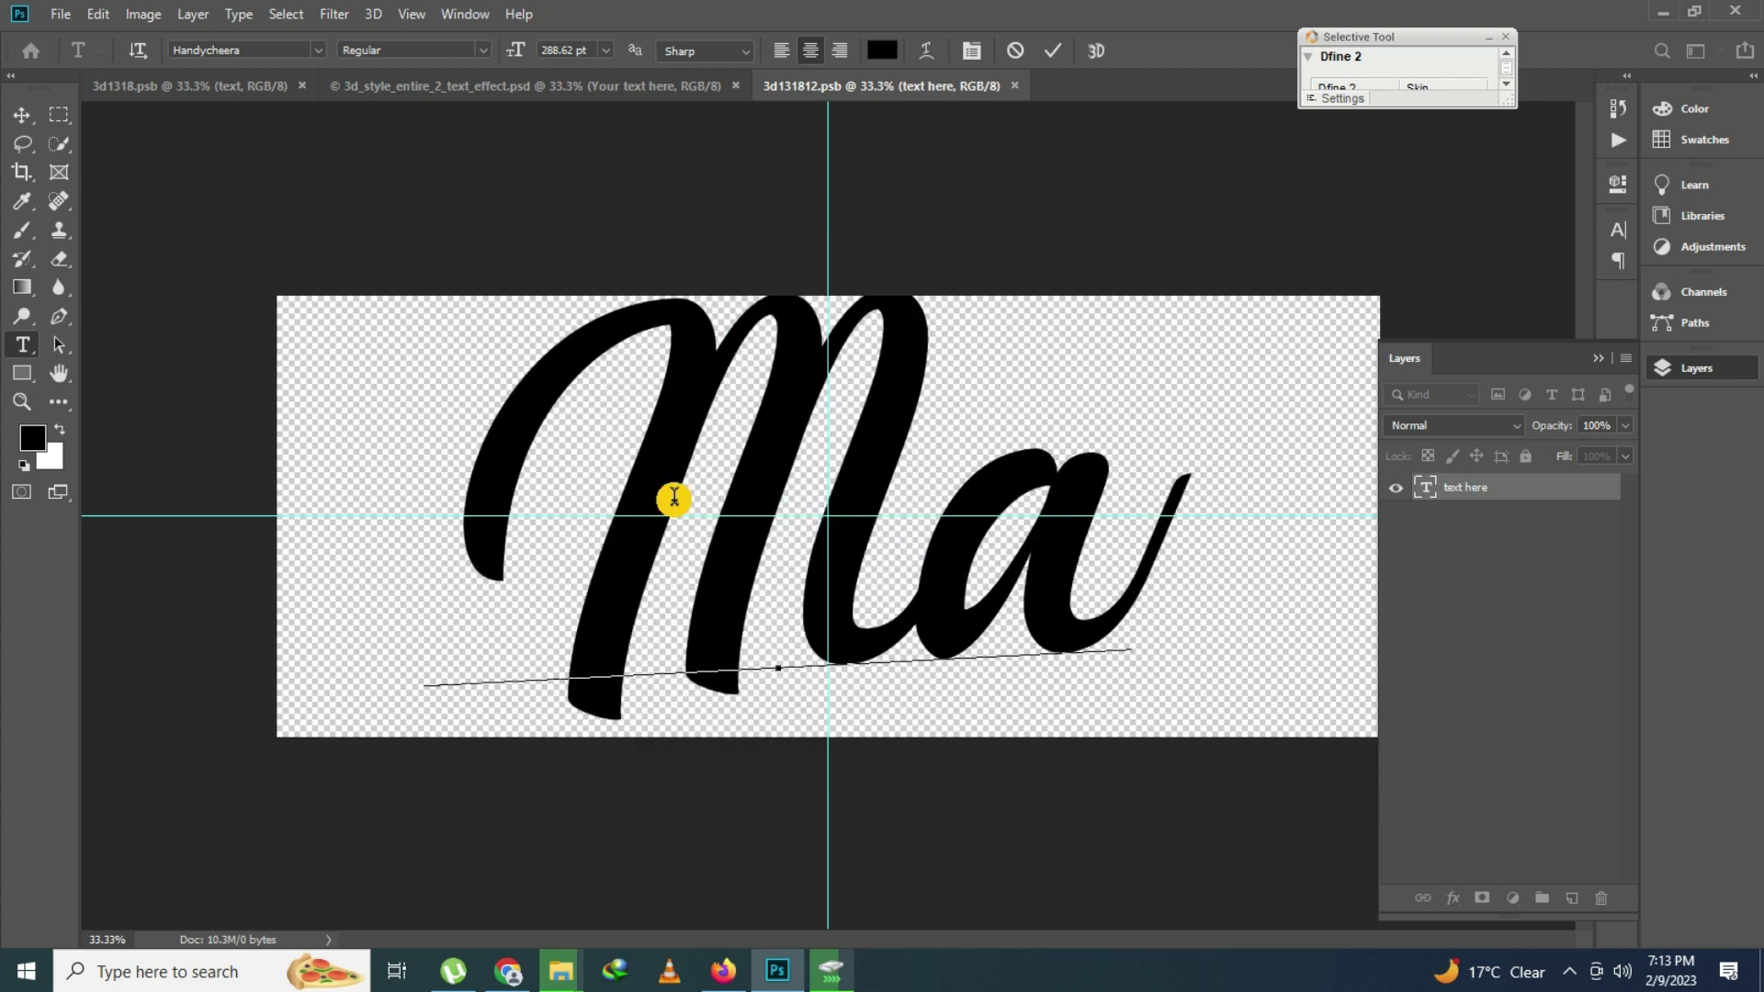
{"action": "type", "text": "gsi"}
Shrink the name to about 243.62 pt, move it up, finish the spelling and save the 3d131812.psb
{"action": "key", "text": "ctrl+a"}
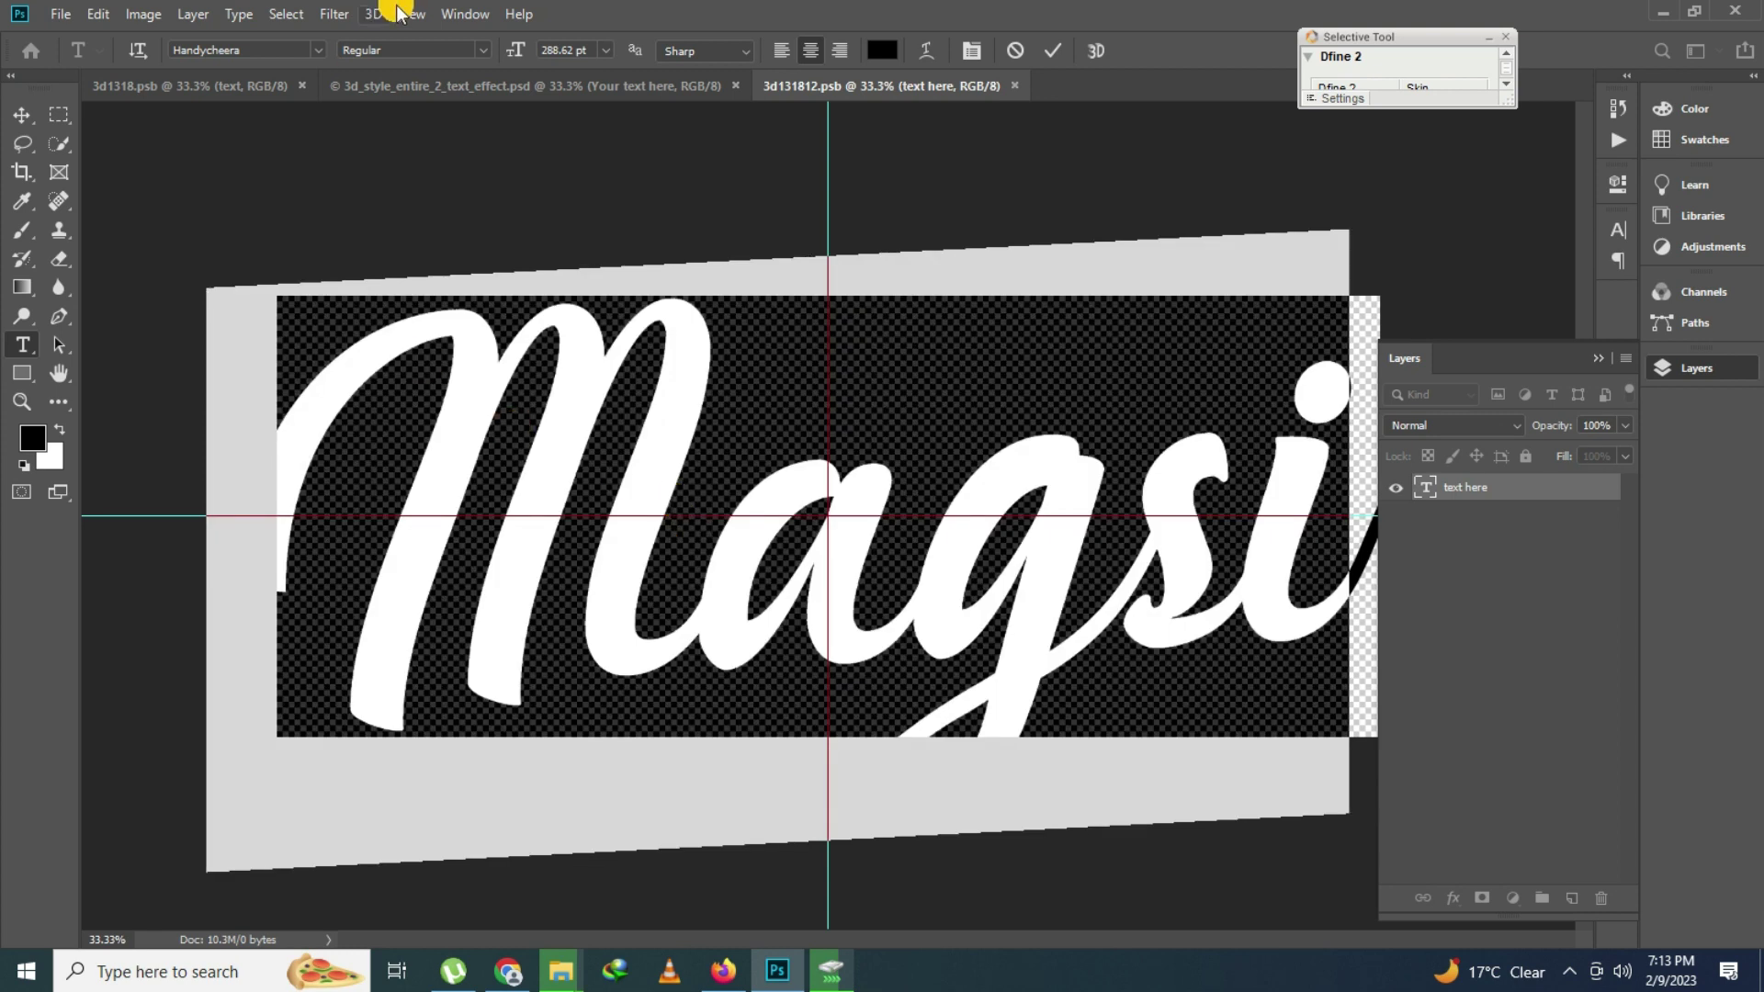
{"action": "left_click_drag", "start_coordinate": [516, 51], "coordinate": [464, 73]}
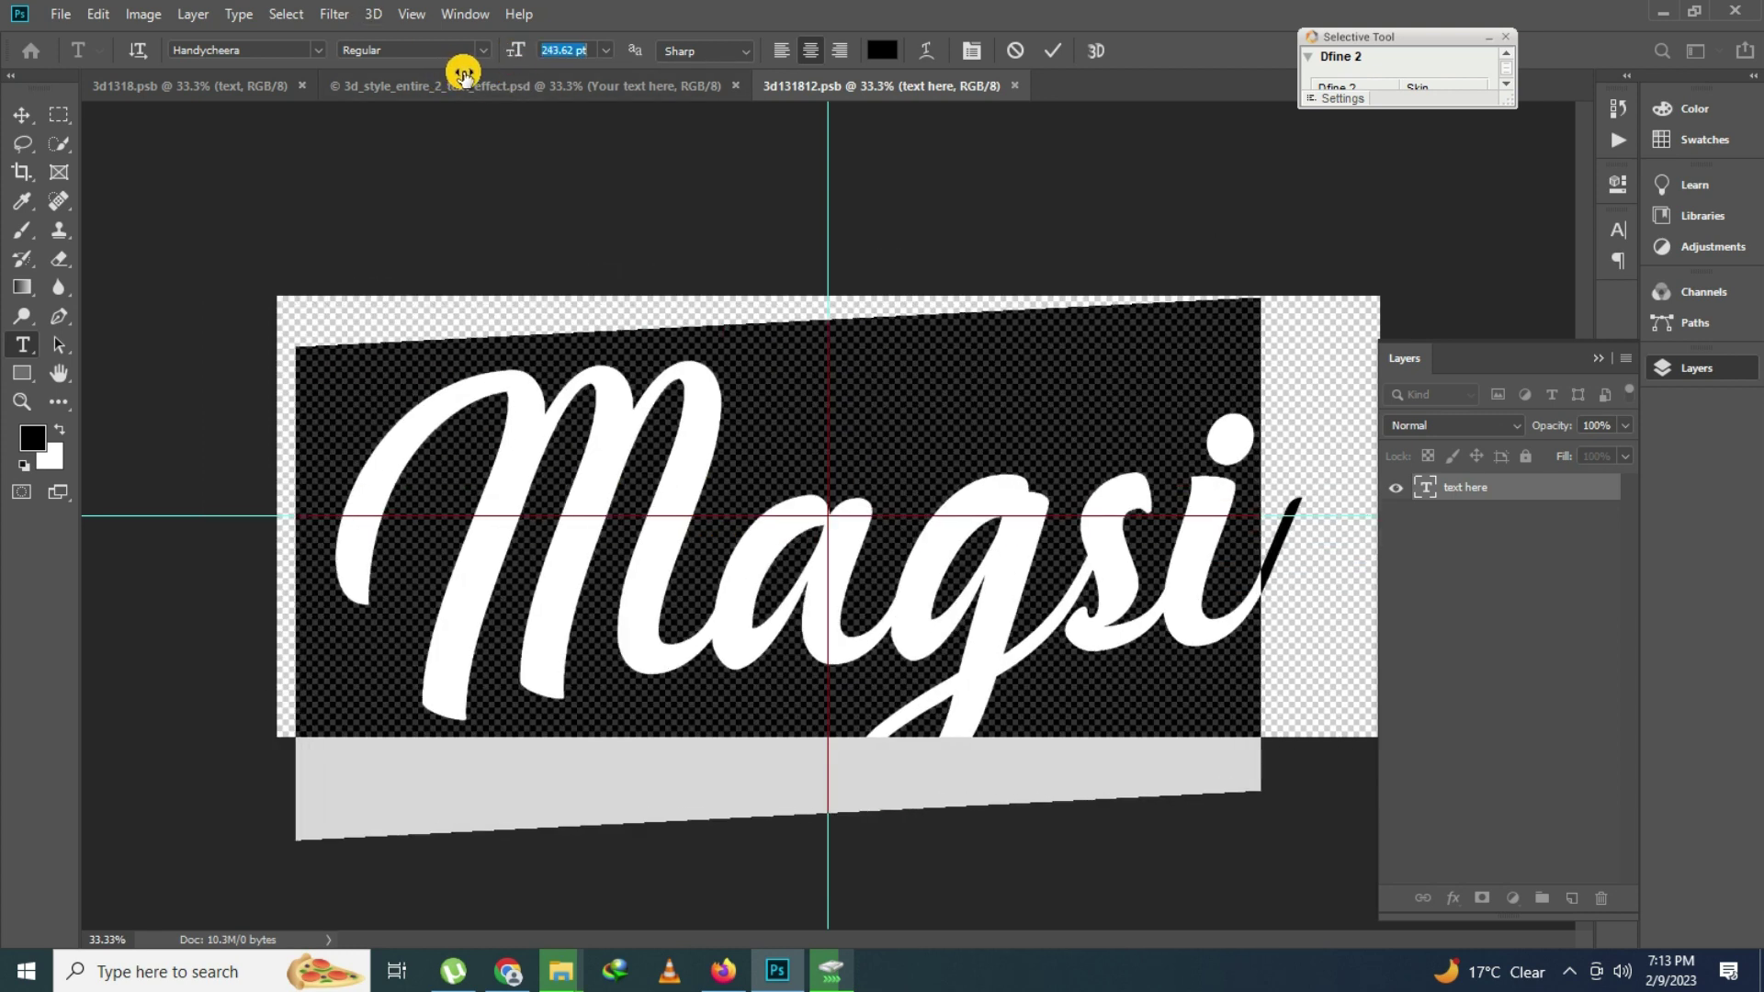
{"action": "left_click_drag", "start_coordinate": [945, 433], "coordinate": [946, 371]}
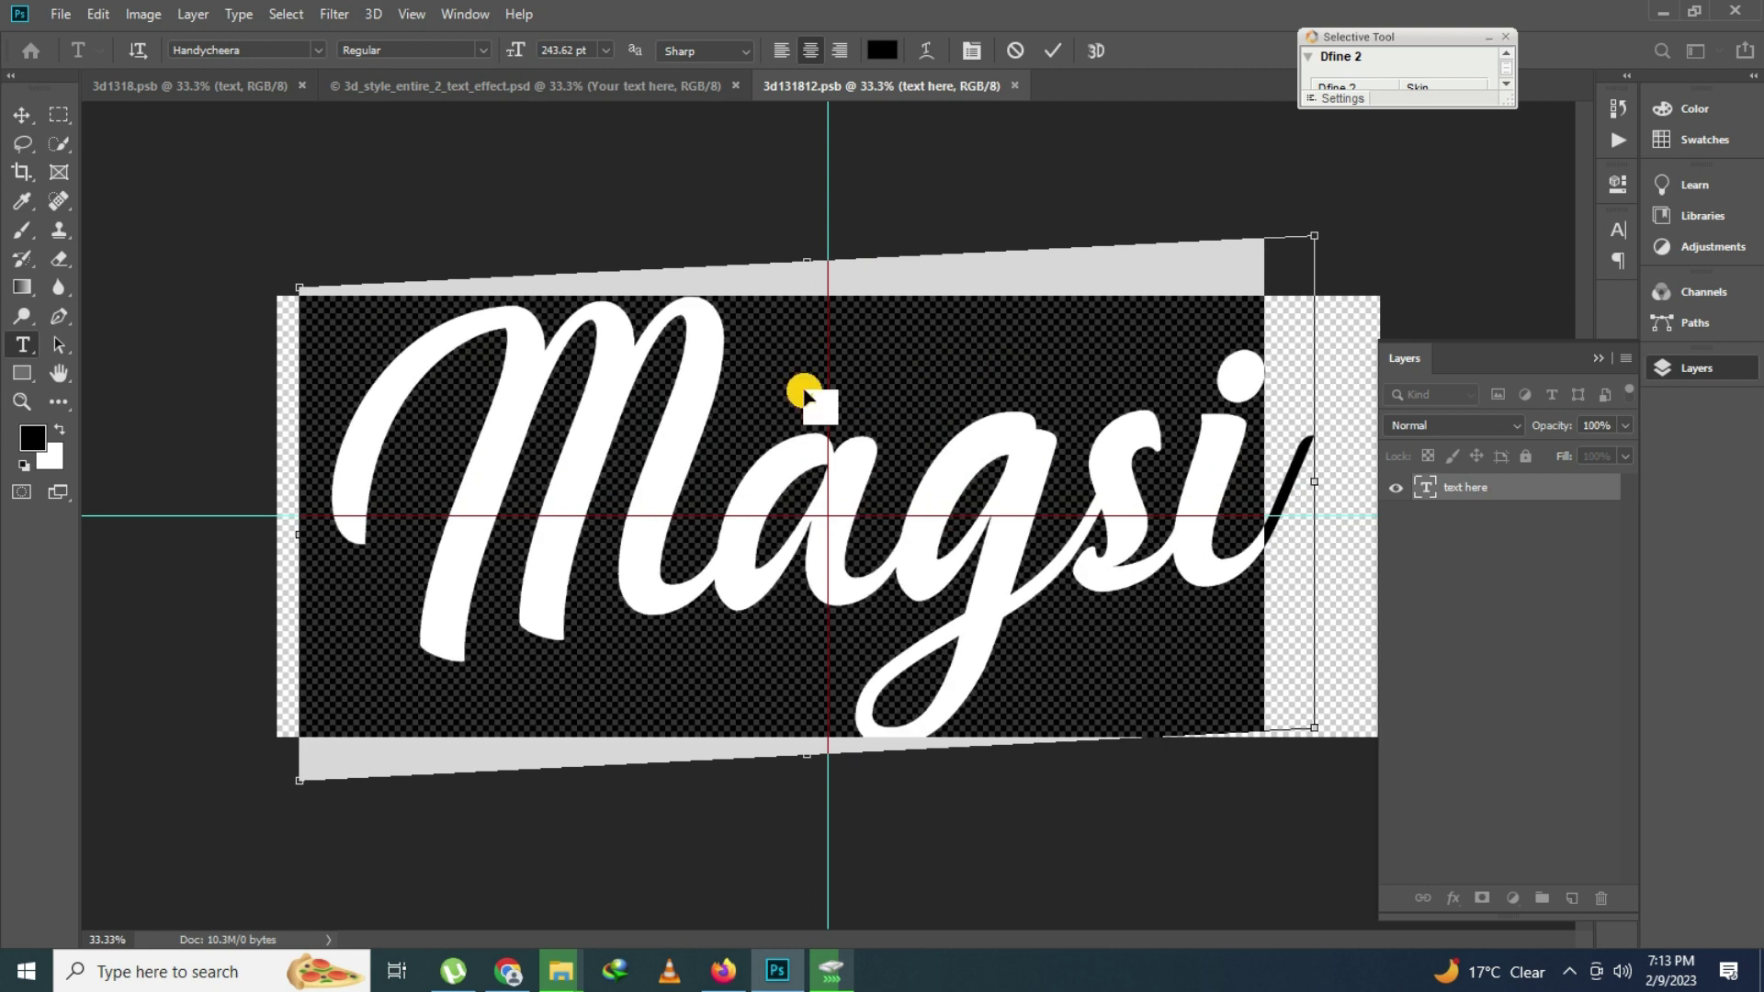
{"action": "key", "text": "Return"}
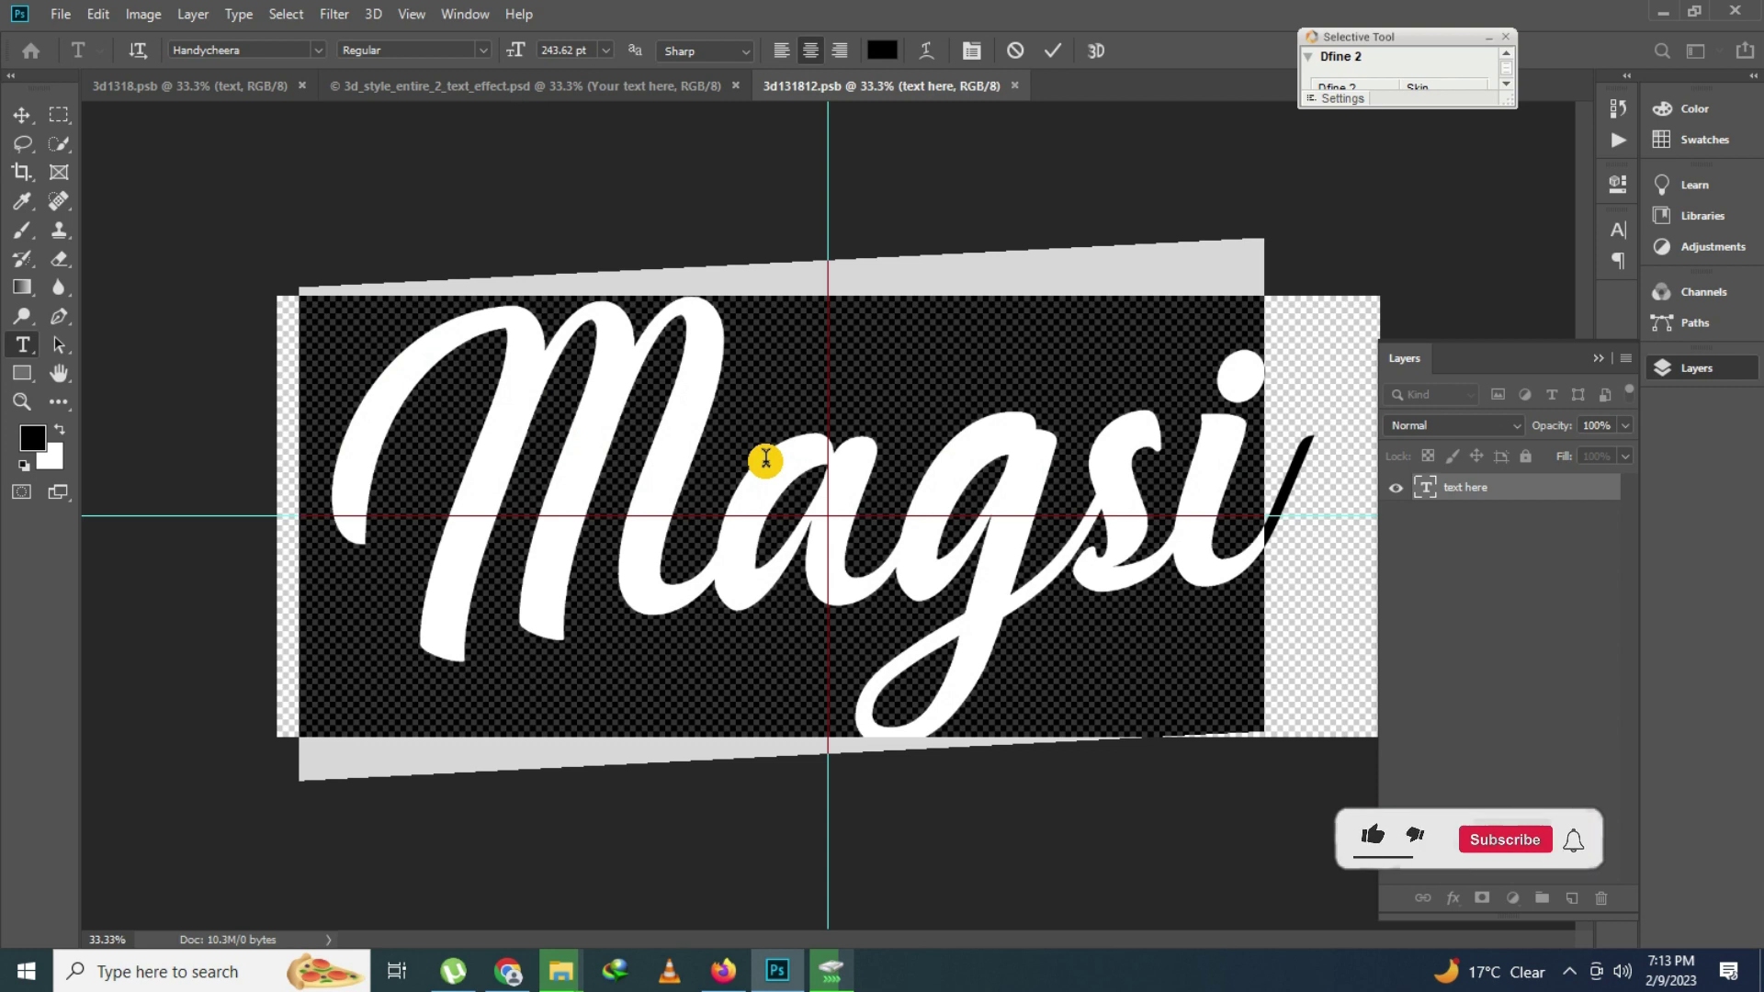
{"action": "type", "text": "Khalid"}
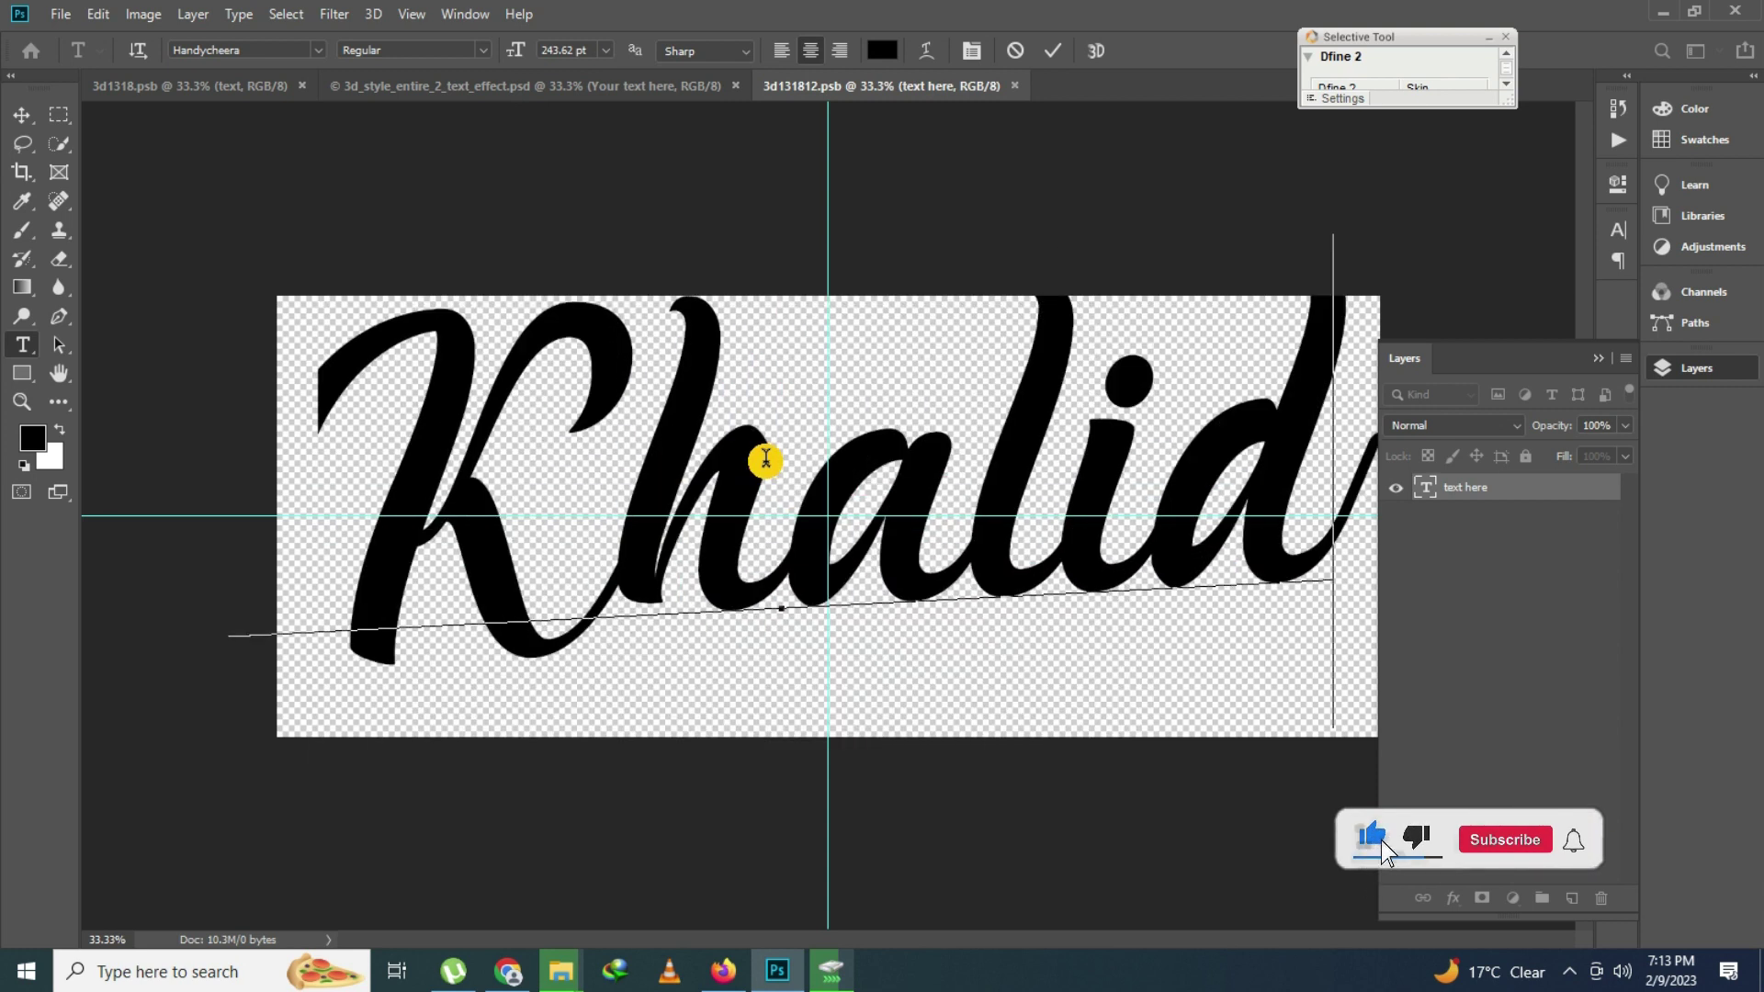
{"action": "key", "text": "ctrl+t"}
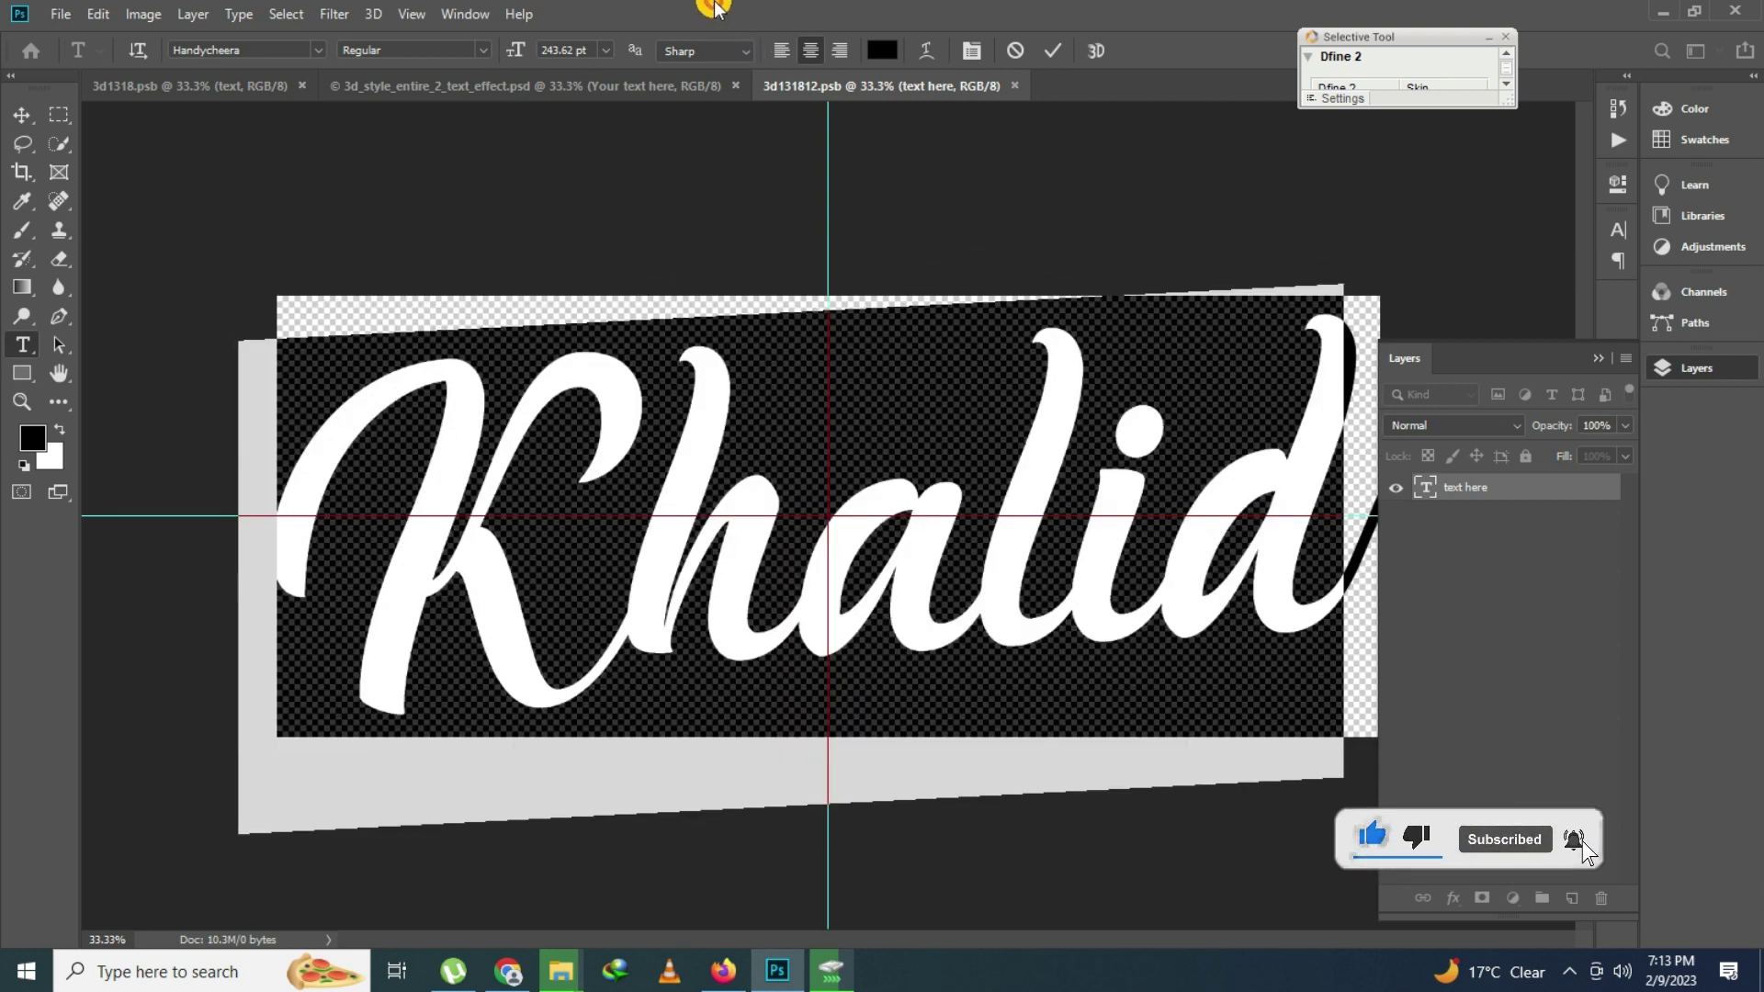
{"action": "mouse_move", "coordinate": [514, 51]}
{"action": "left_mouse_down"}
{"action": "mouse_move", "coordinate": [493, 54]}
{"action": "mouse_move", "coordinate": [513, 59]}
{"action": "left_mouse_up"}
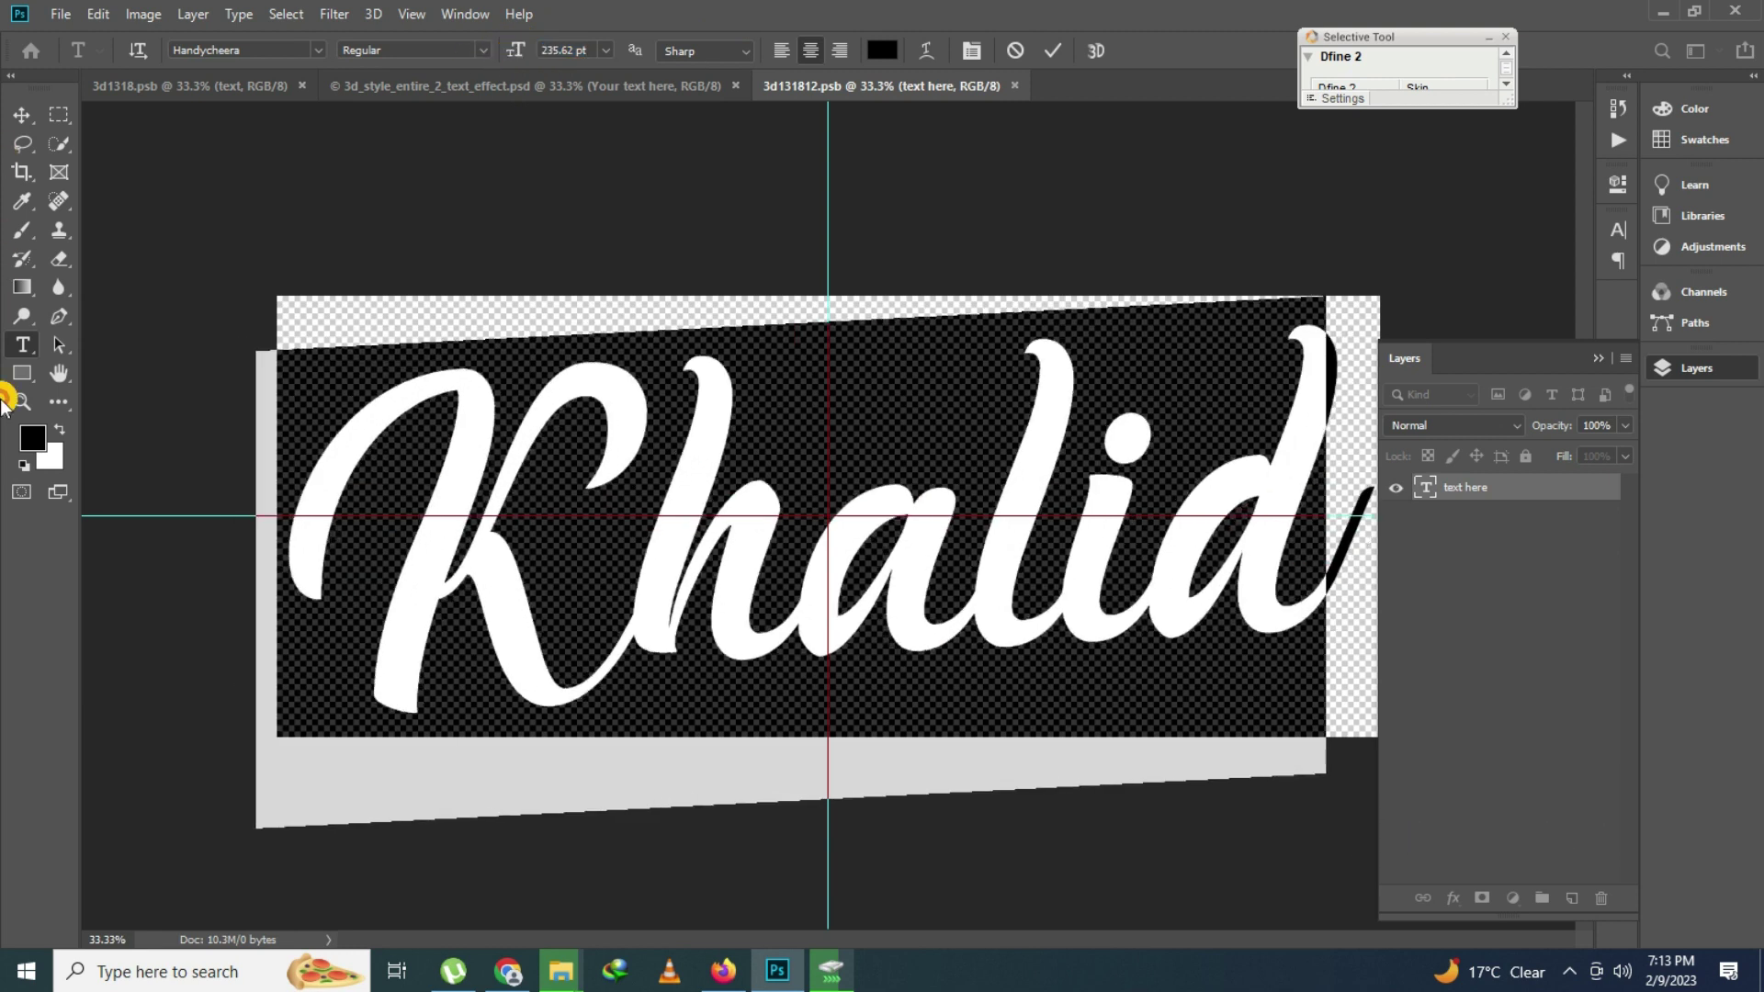
{"action": "left_click", "coordinate": [18, 400]}
{"action": "key", "text": "ctrl+s"}
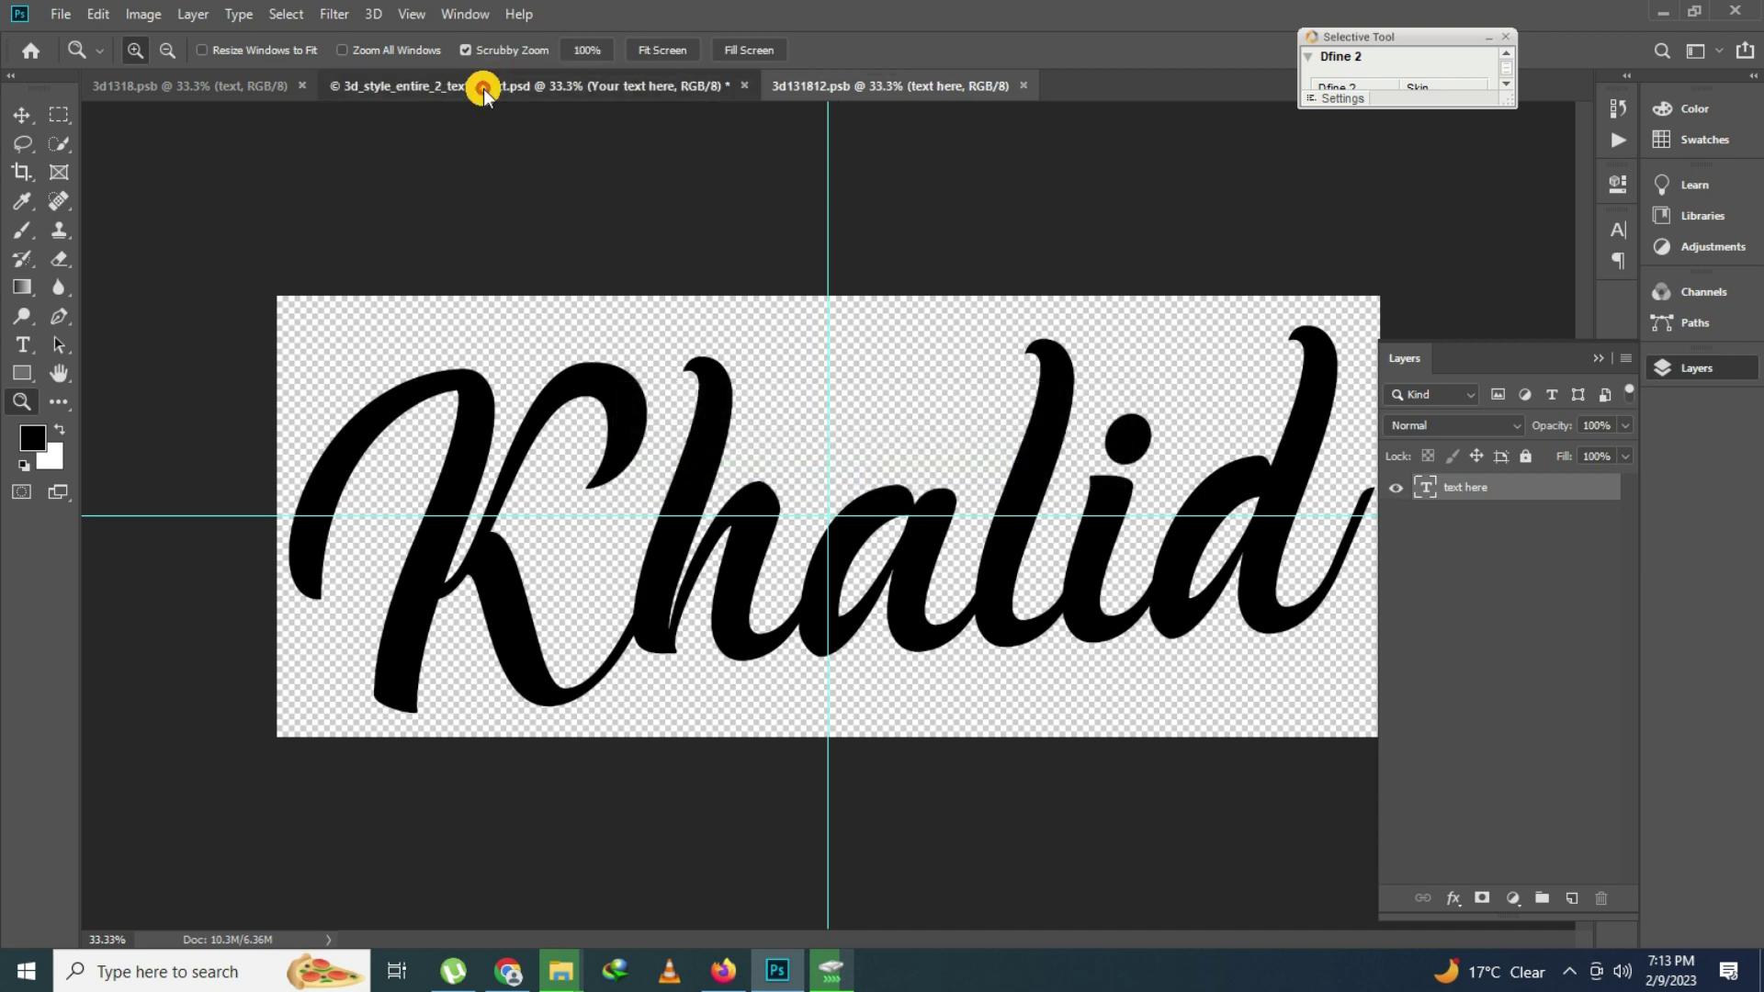
Zoom in to inspect the purple chrome lettering, then fit the image on screen
{"action": "left_click", "coordinate": [489, 88]}
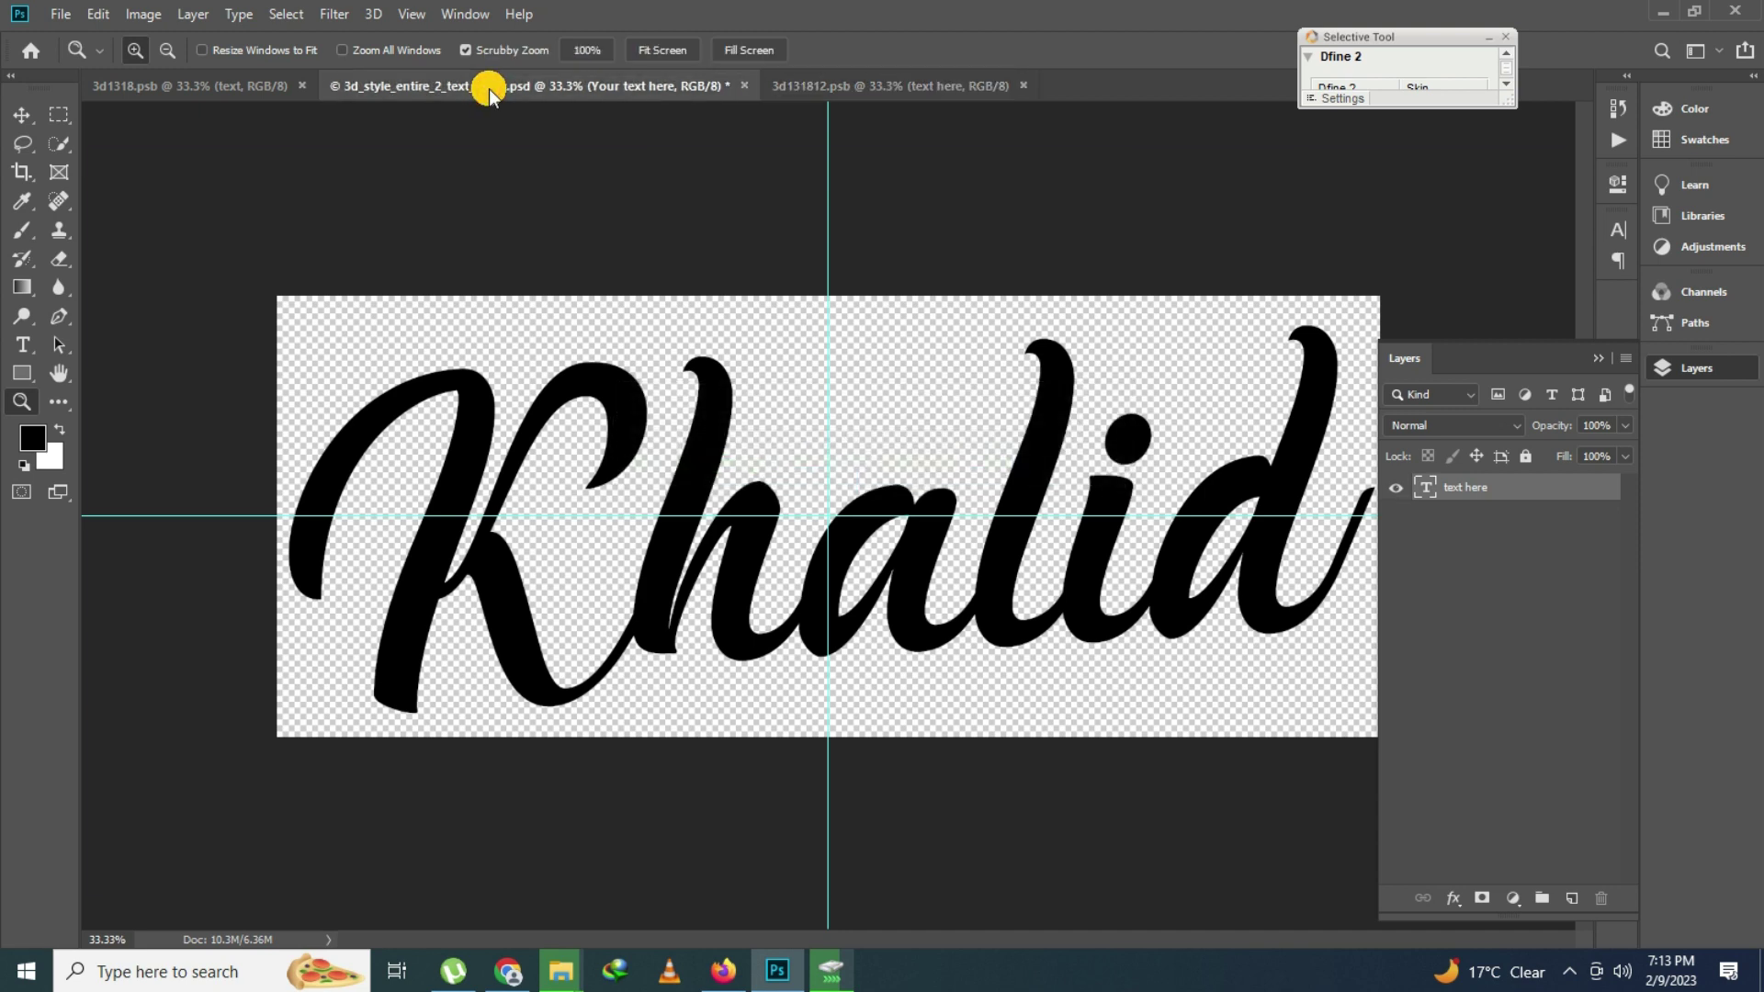
{"action": "left_click", "coordinate": [1726, 371]}
{"action": "left_click", "coordinate": [21, 401]}
{"action": "left_click", "coordinate": [1065, 572]}
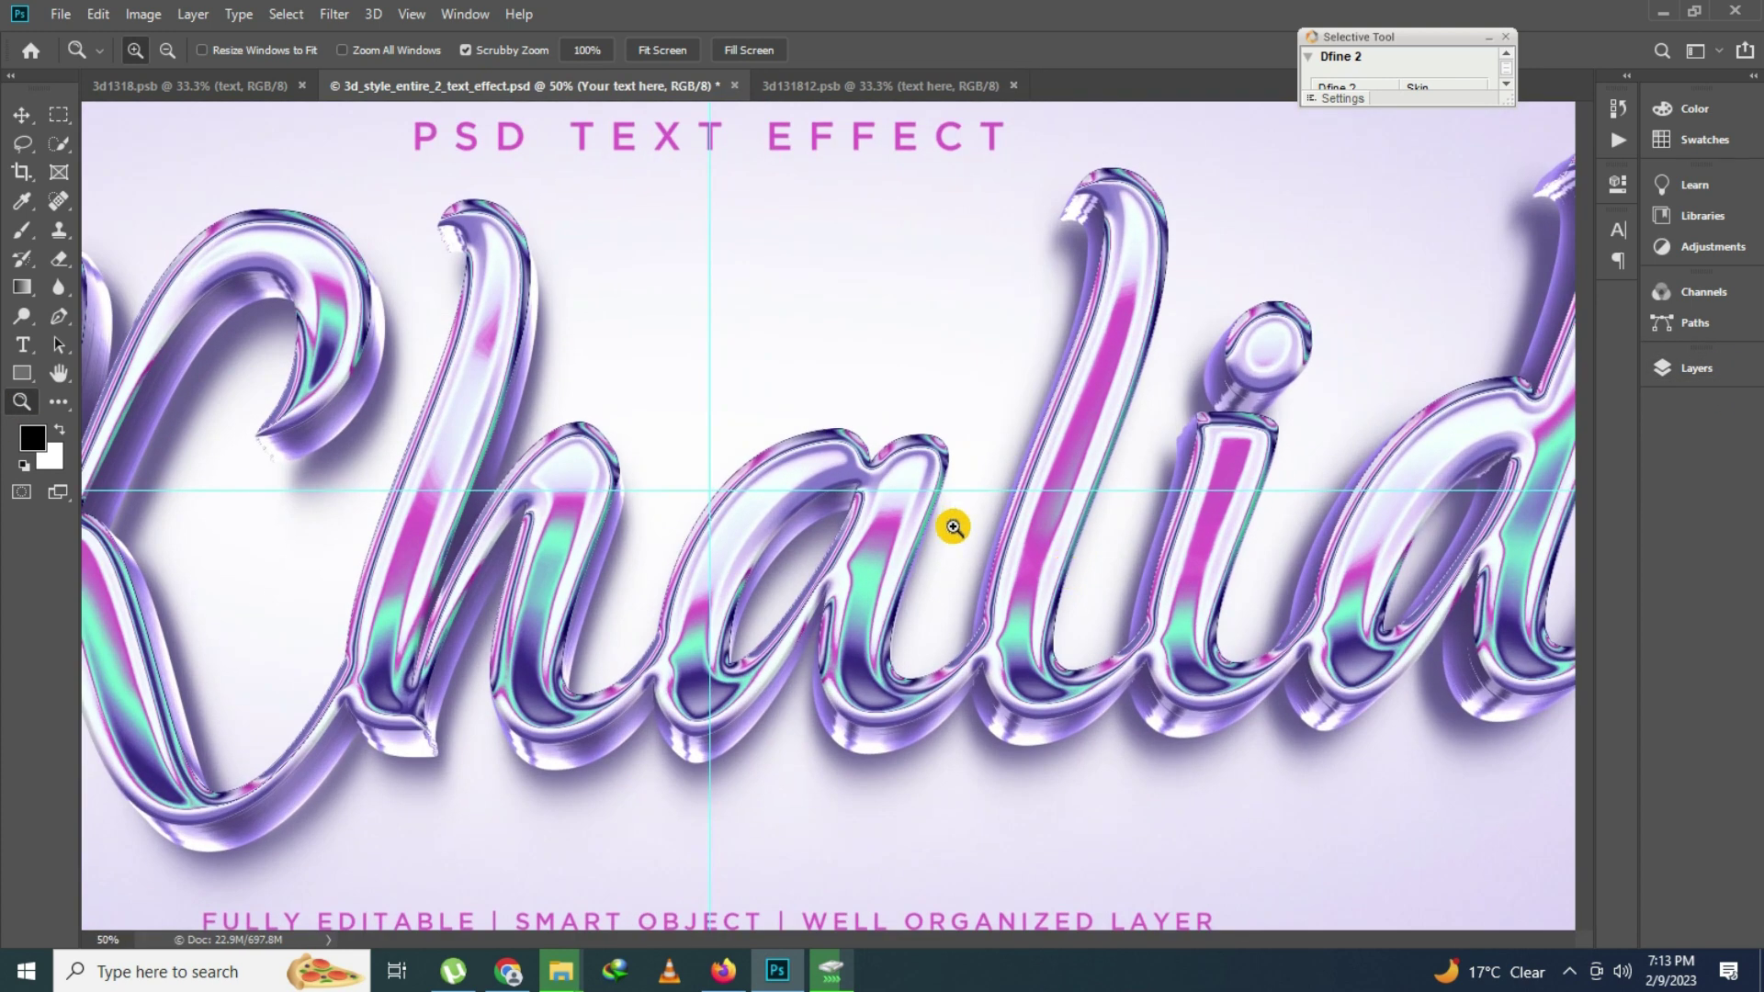
{"action": "right_click", "coordinate": [811, 478]}
{"action": "left_click", "coordinate": [868, 488]}
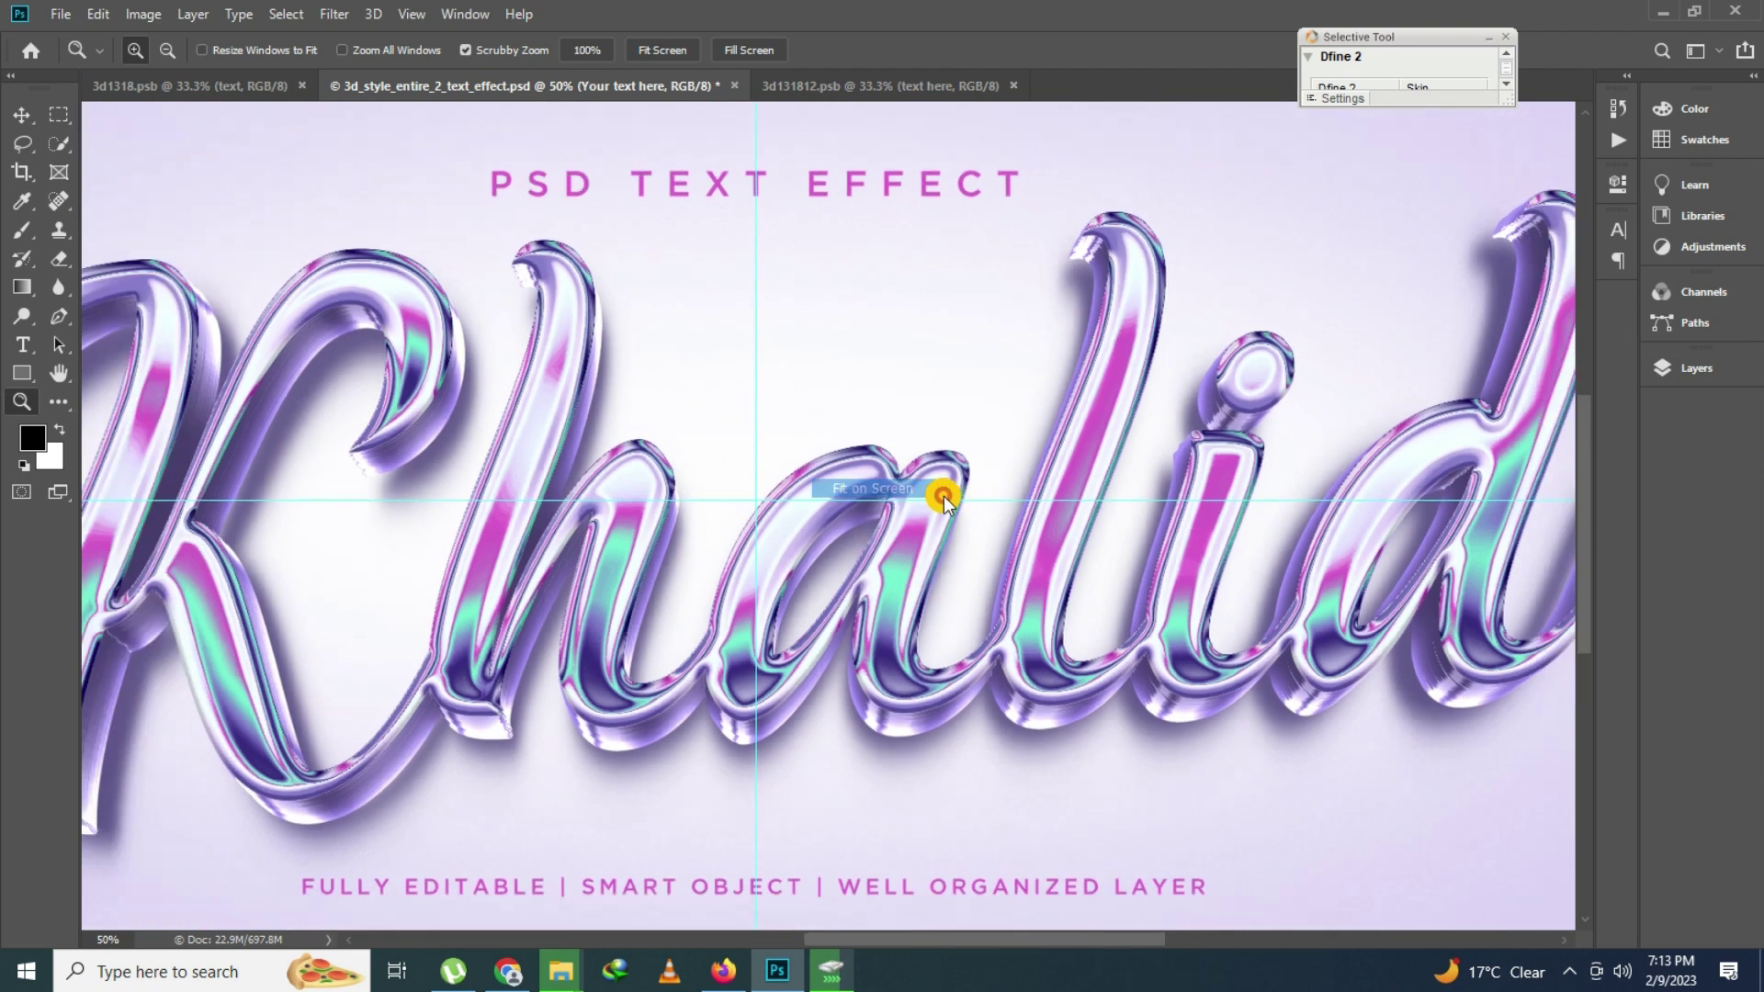
Close the Entire mockup and the 3d131812.psb smart-object document
{"action": "left_click", "coordinate": [743, 87]}
{"action": "left_click", "coordinate": [852, 367]}
{"action": "left_click", "coordinate": [580, 86]}
Preview the Exact image, then open 3d_style_exact_text_effect.psd and show its layers
{"action": "left_click", "coordinate": [1659, 9]}
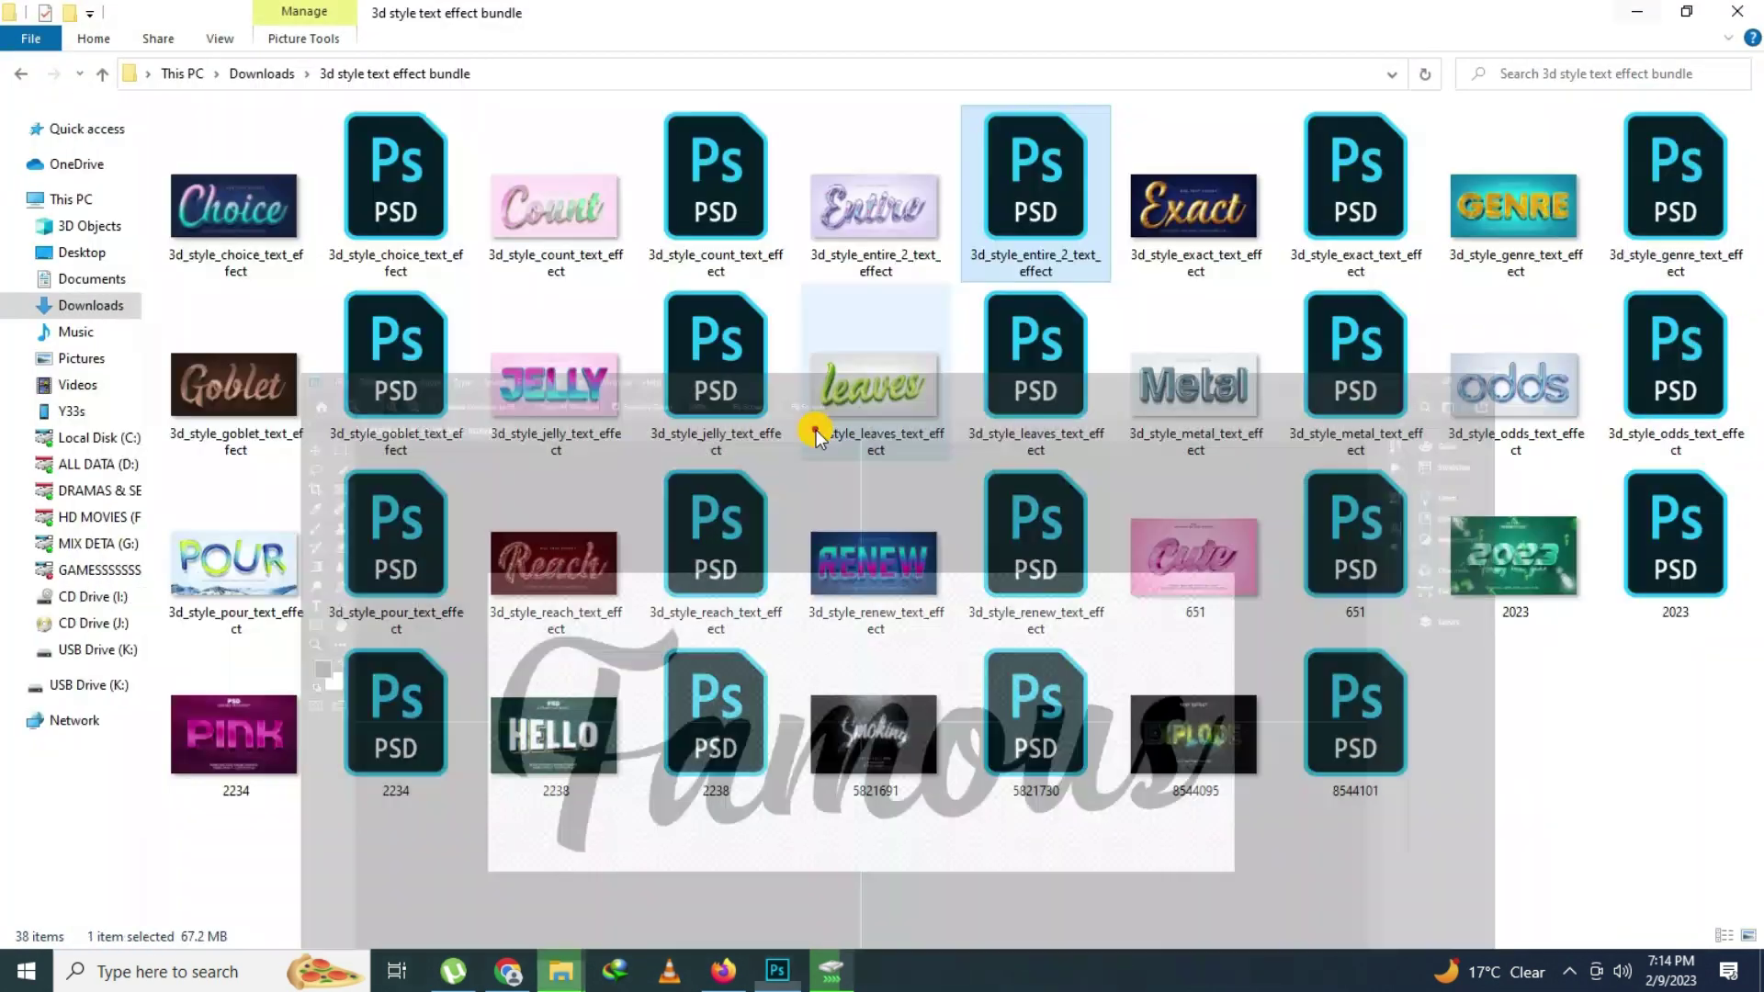
{"action": "double_click", "coordinate": [1165, 184]}
{"action": "left_click", "coordinate": [1739, 11]}
{"action": "double_click", "coordinate": [1338, 200]}
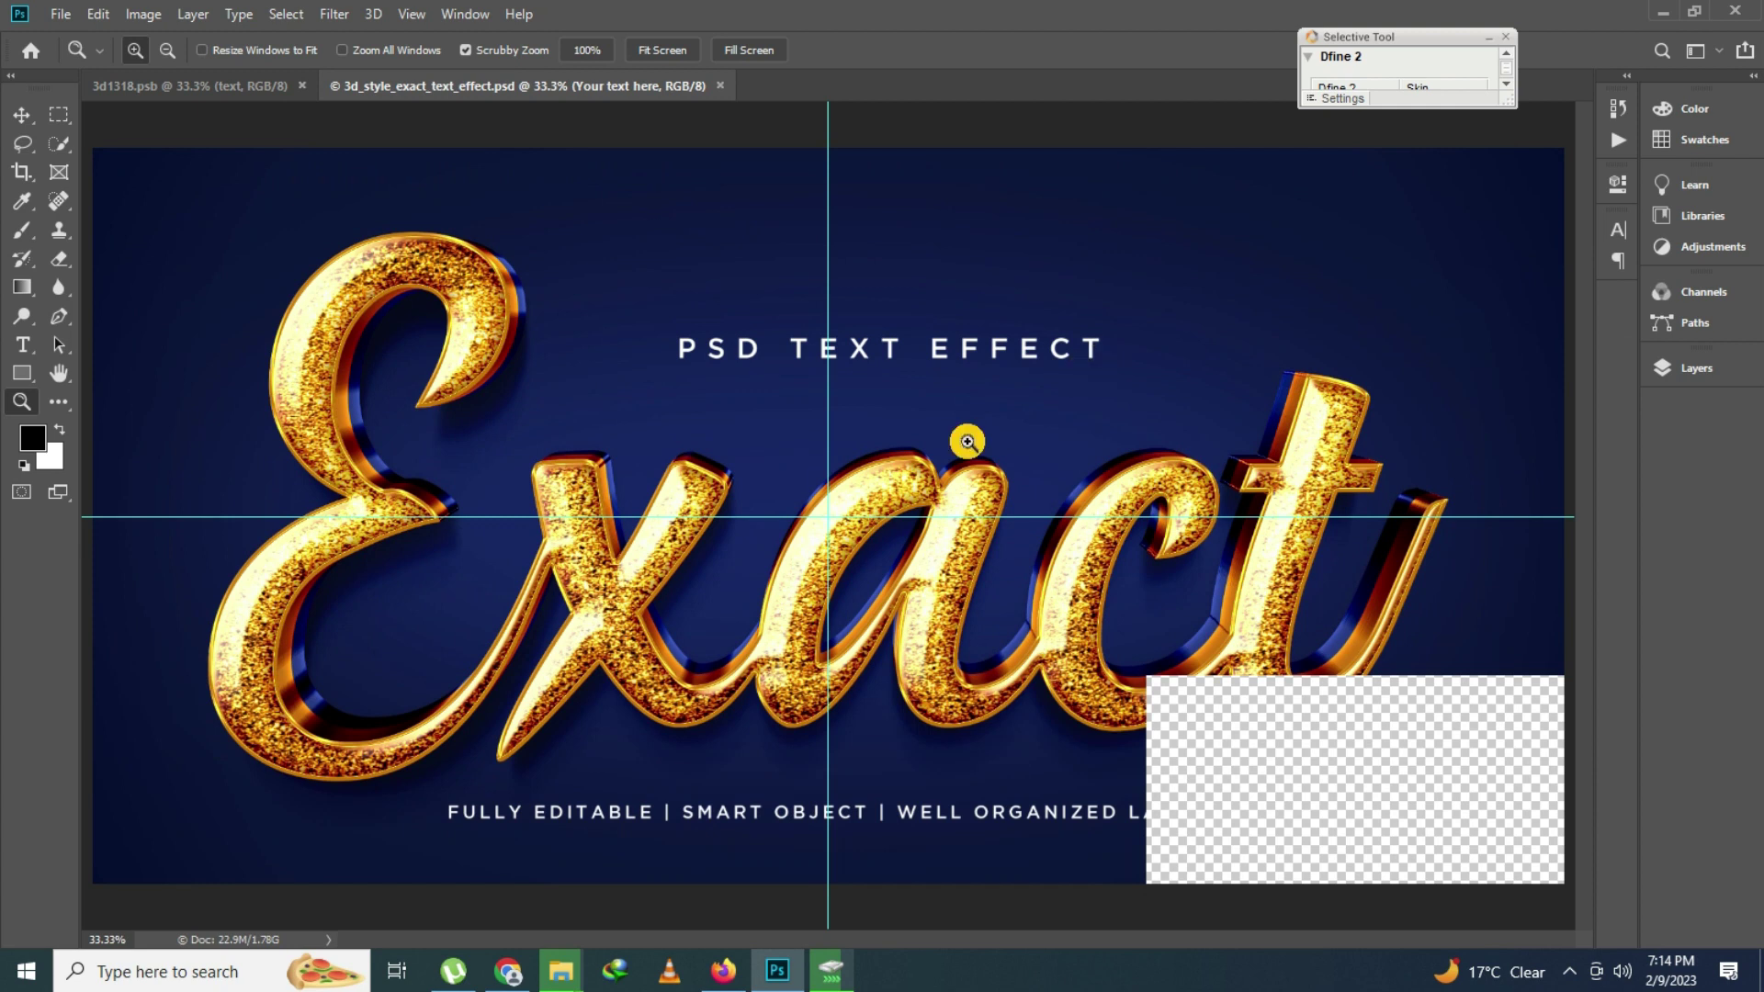
{"action": "left_click", "coordinate": [1686, 370]}
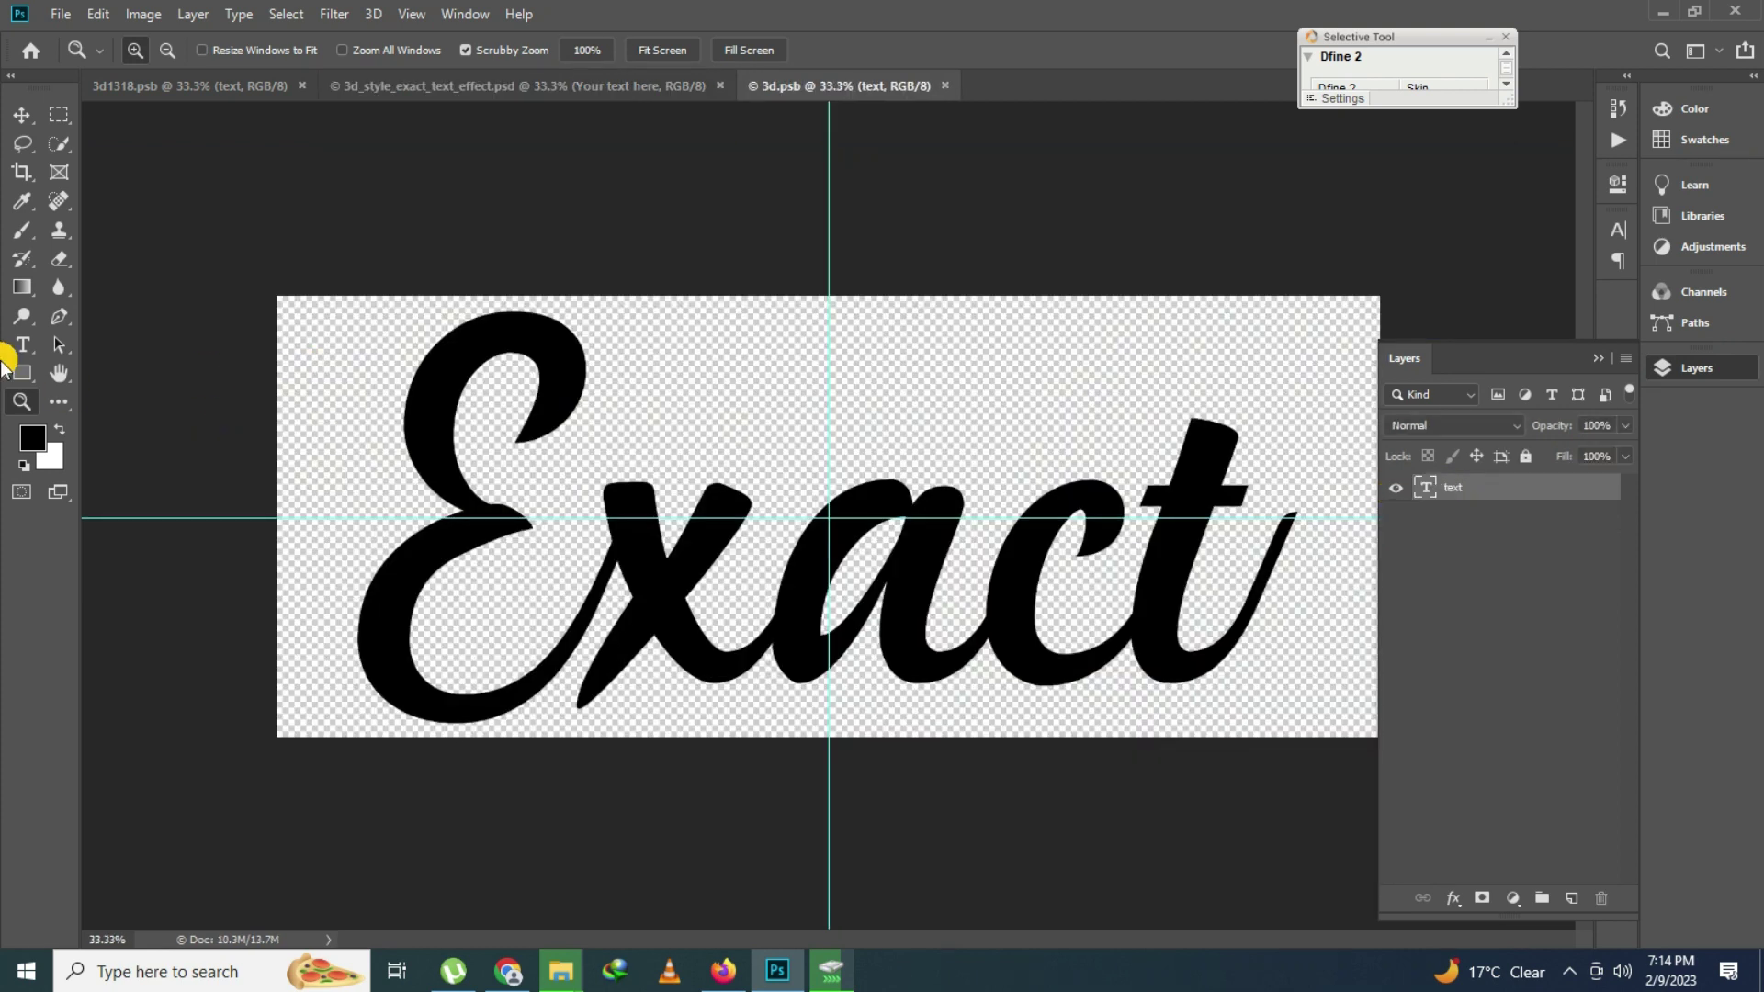
Open the Exact text smart object and replace its word with Famous
{"action": "left_click", "coordinate": [22, 344]}
{"action": "left_click", "coordinate": [741, 552]}
{"action": "key", "text": "ctrl+a"}
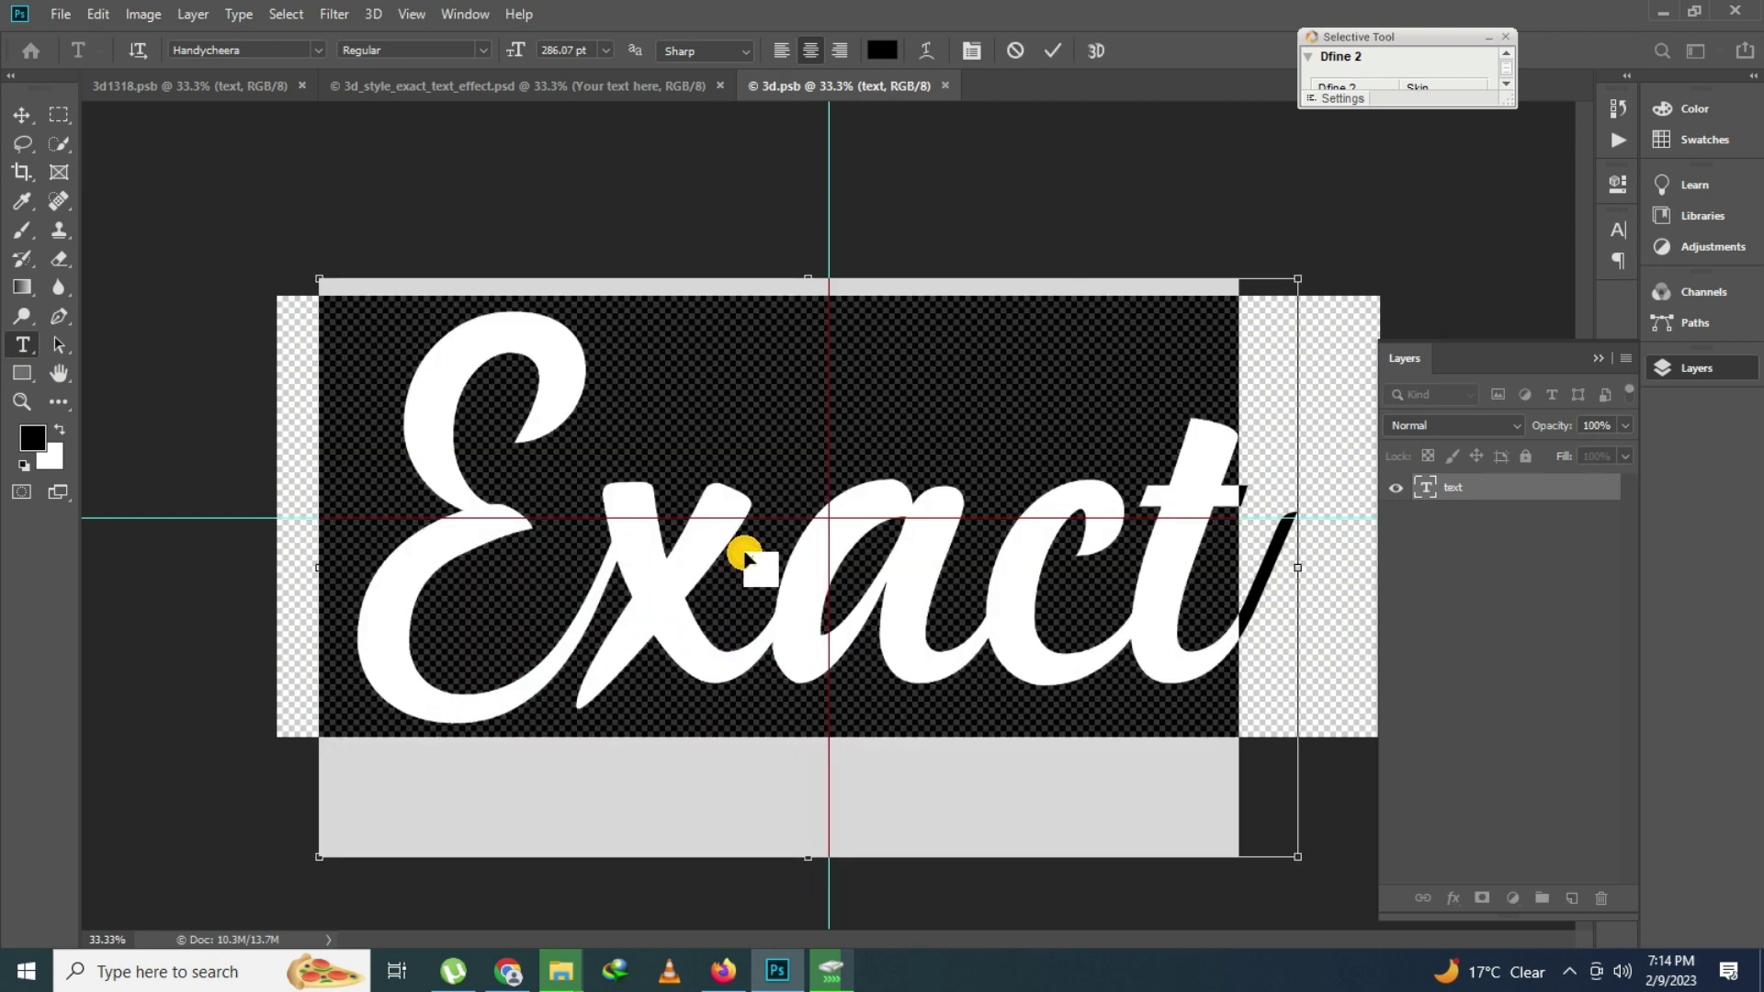
{"action": "type", "text": "A"}
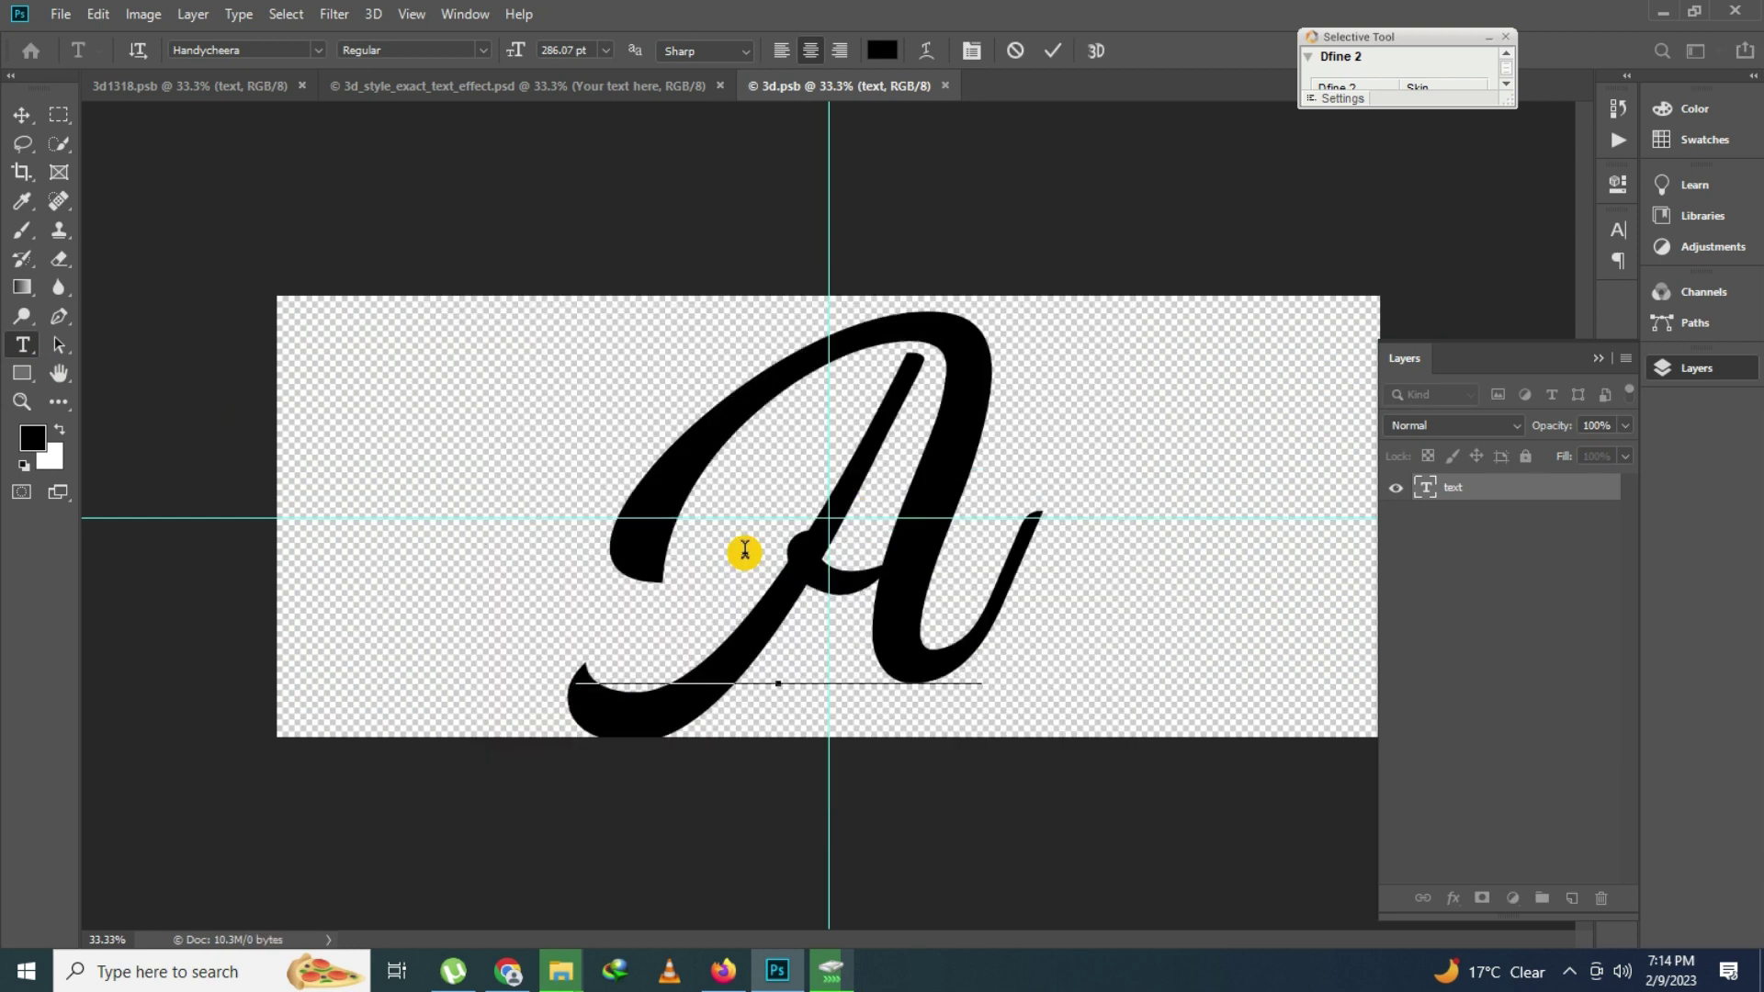
{"action": "key", "text": "ctrl+a"}
{"action": "type", "text": "Fa"}
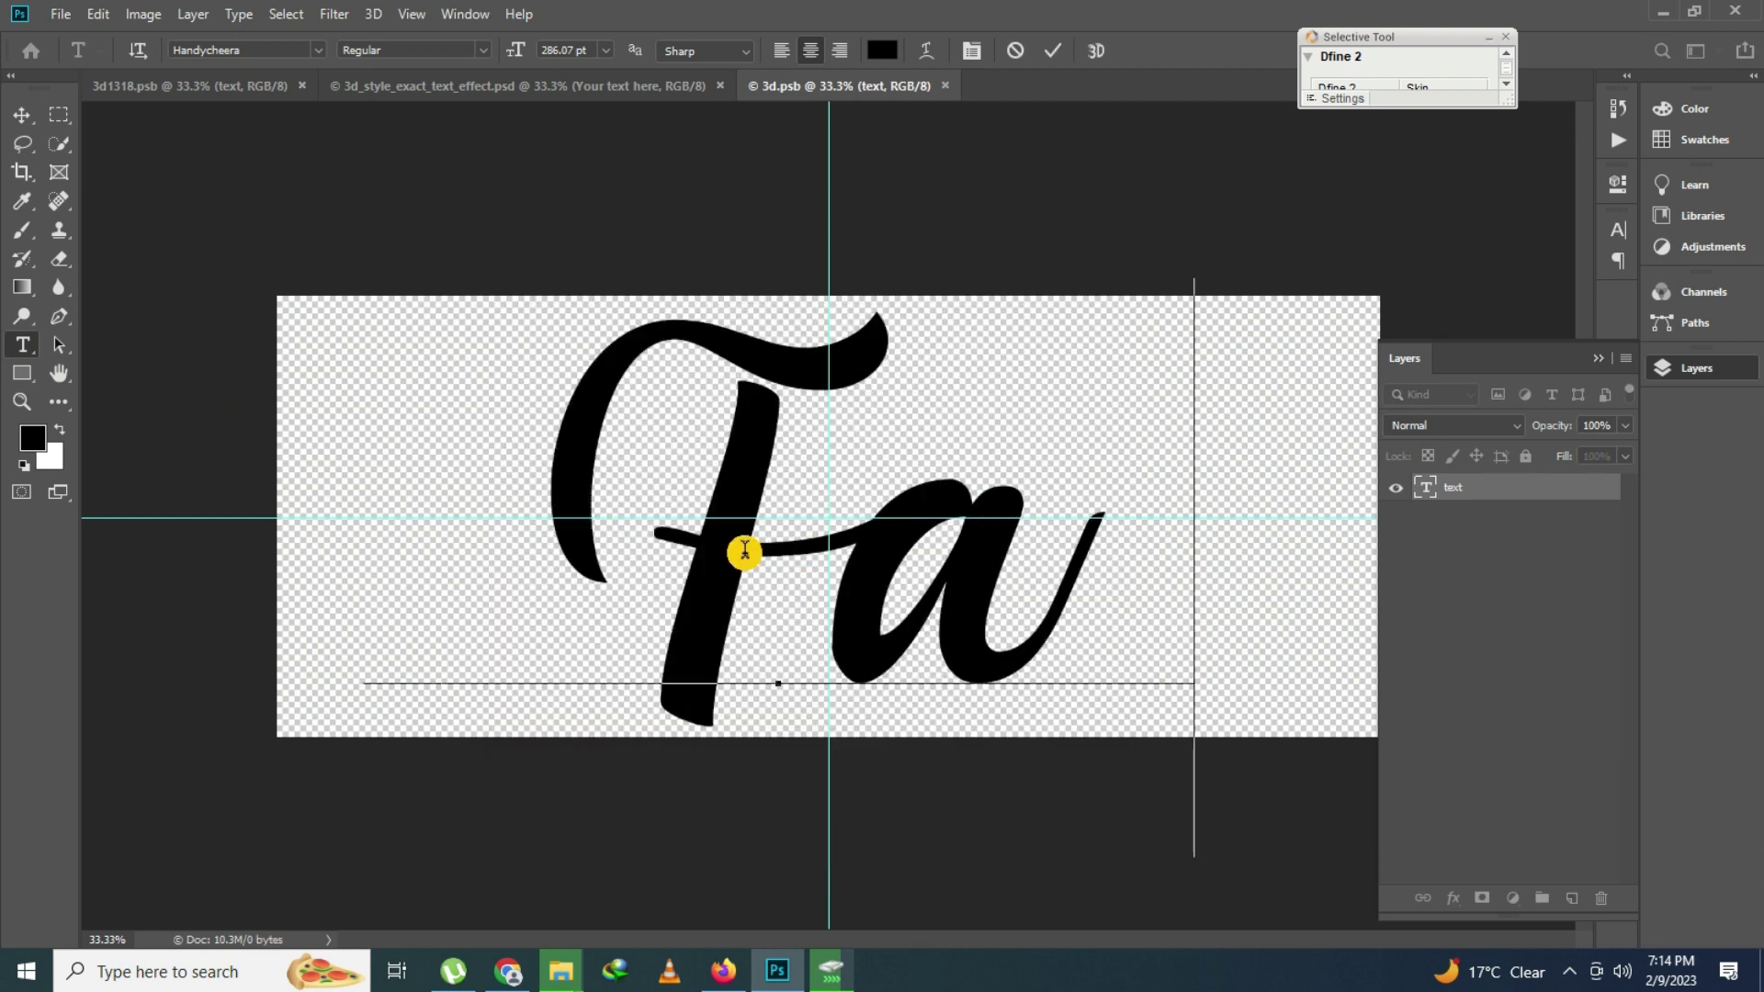
{"action": "type", "text": "mous"}
Reduce Famous's font size to fit, commit the edit and save the 3d.psb
{"action": "key", "text": "ctrl+a"}
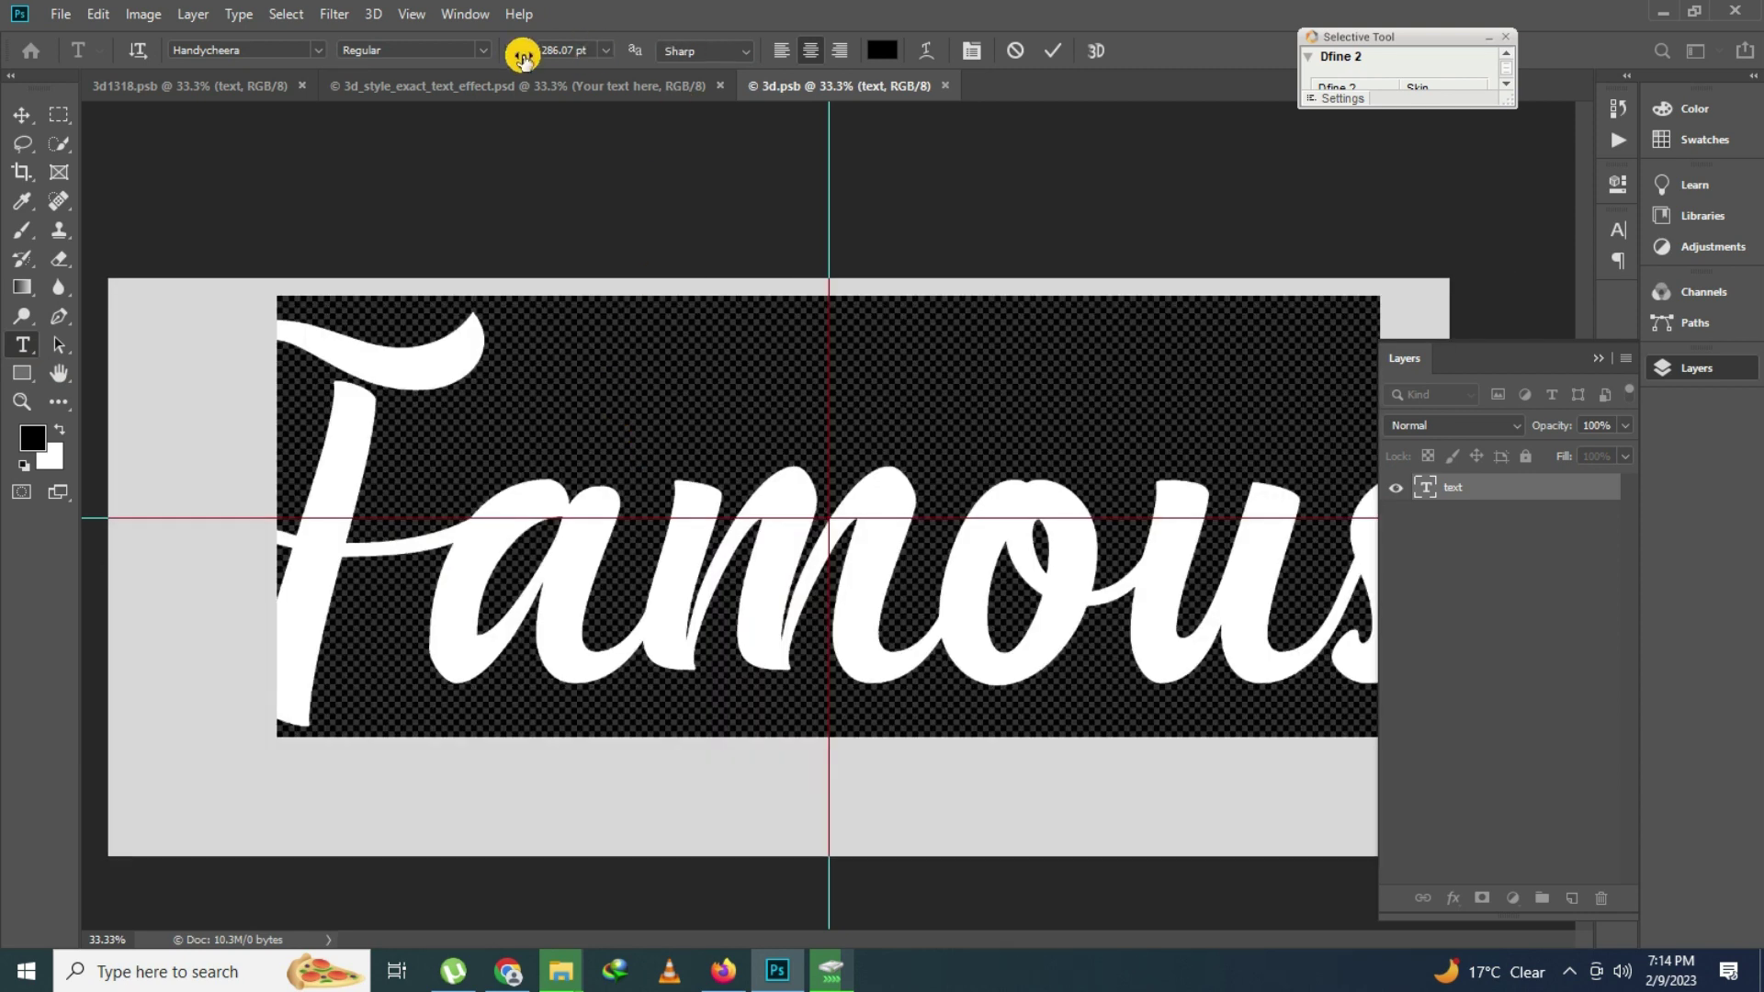
{"action": "left_click_drag", "start_coordinate": [499, 52], "coordinate": [446, 81]}
{"action": "left_click", "coordinate": [843, 559]}
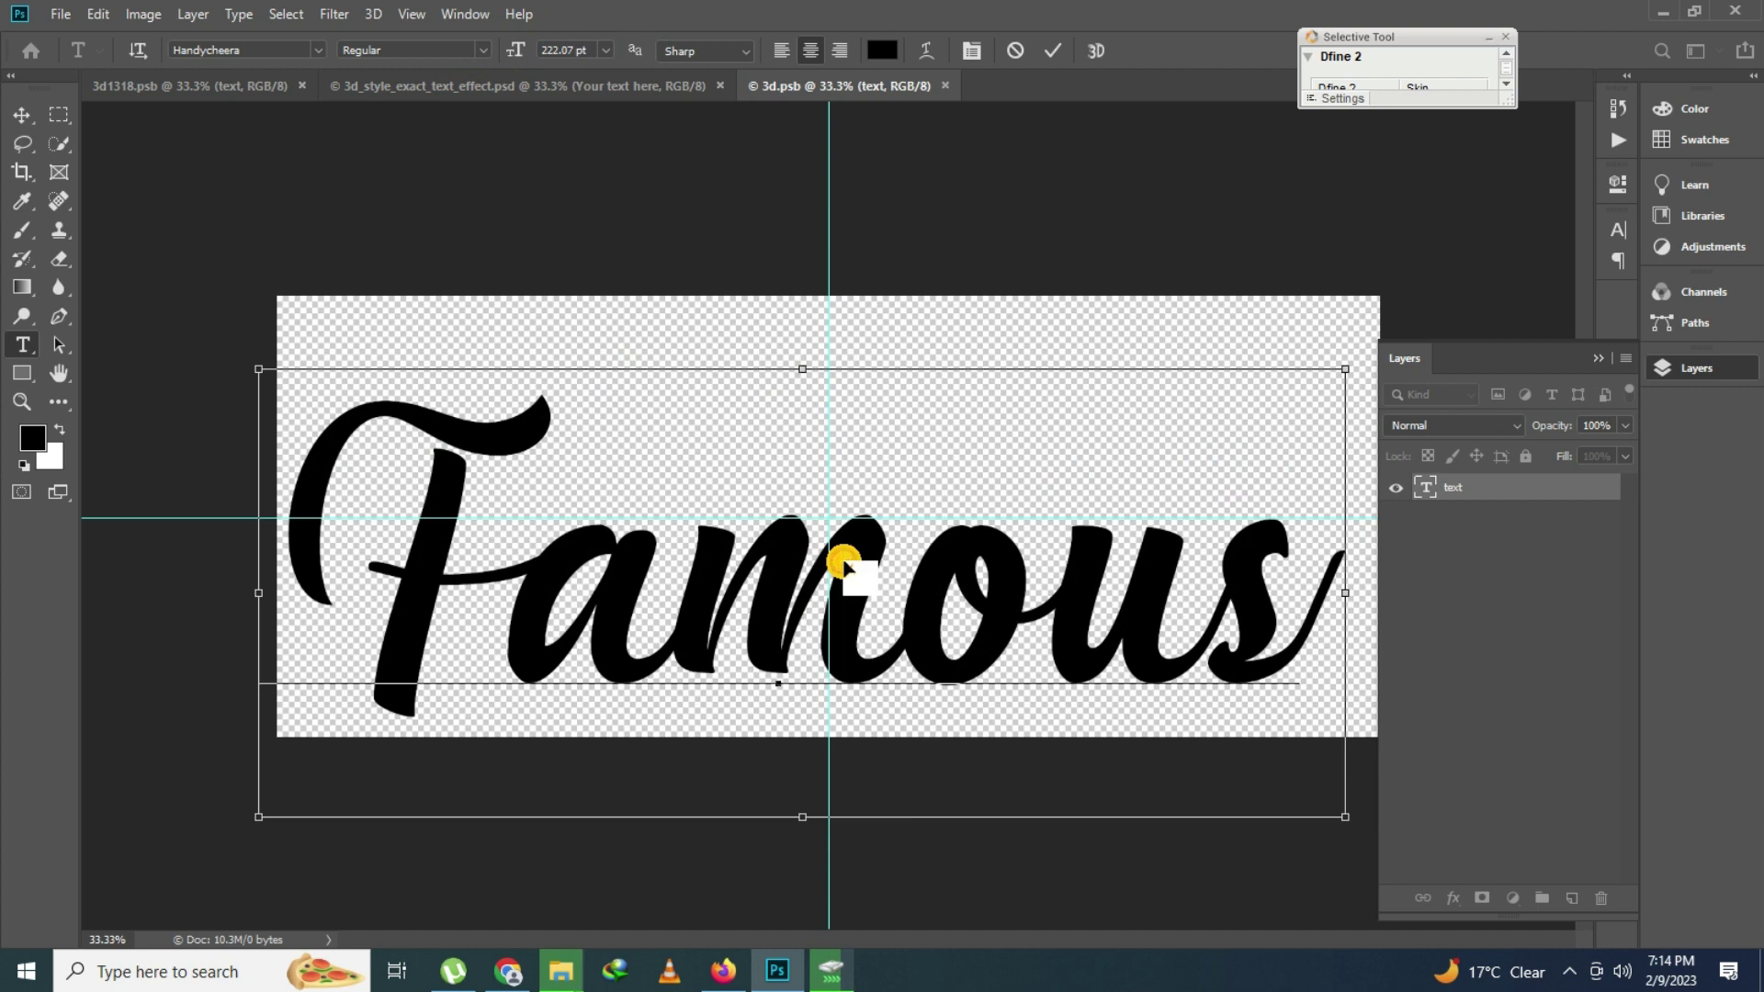
{"action": "key", "text": "ctrl+Return"}
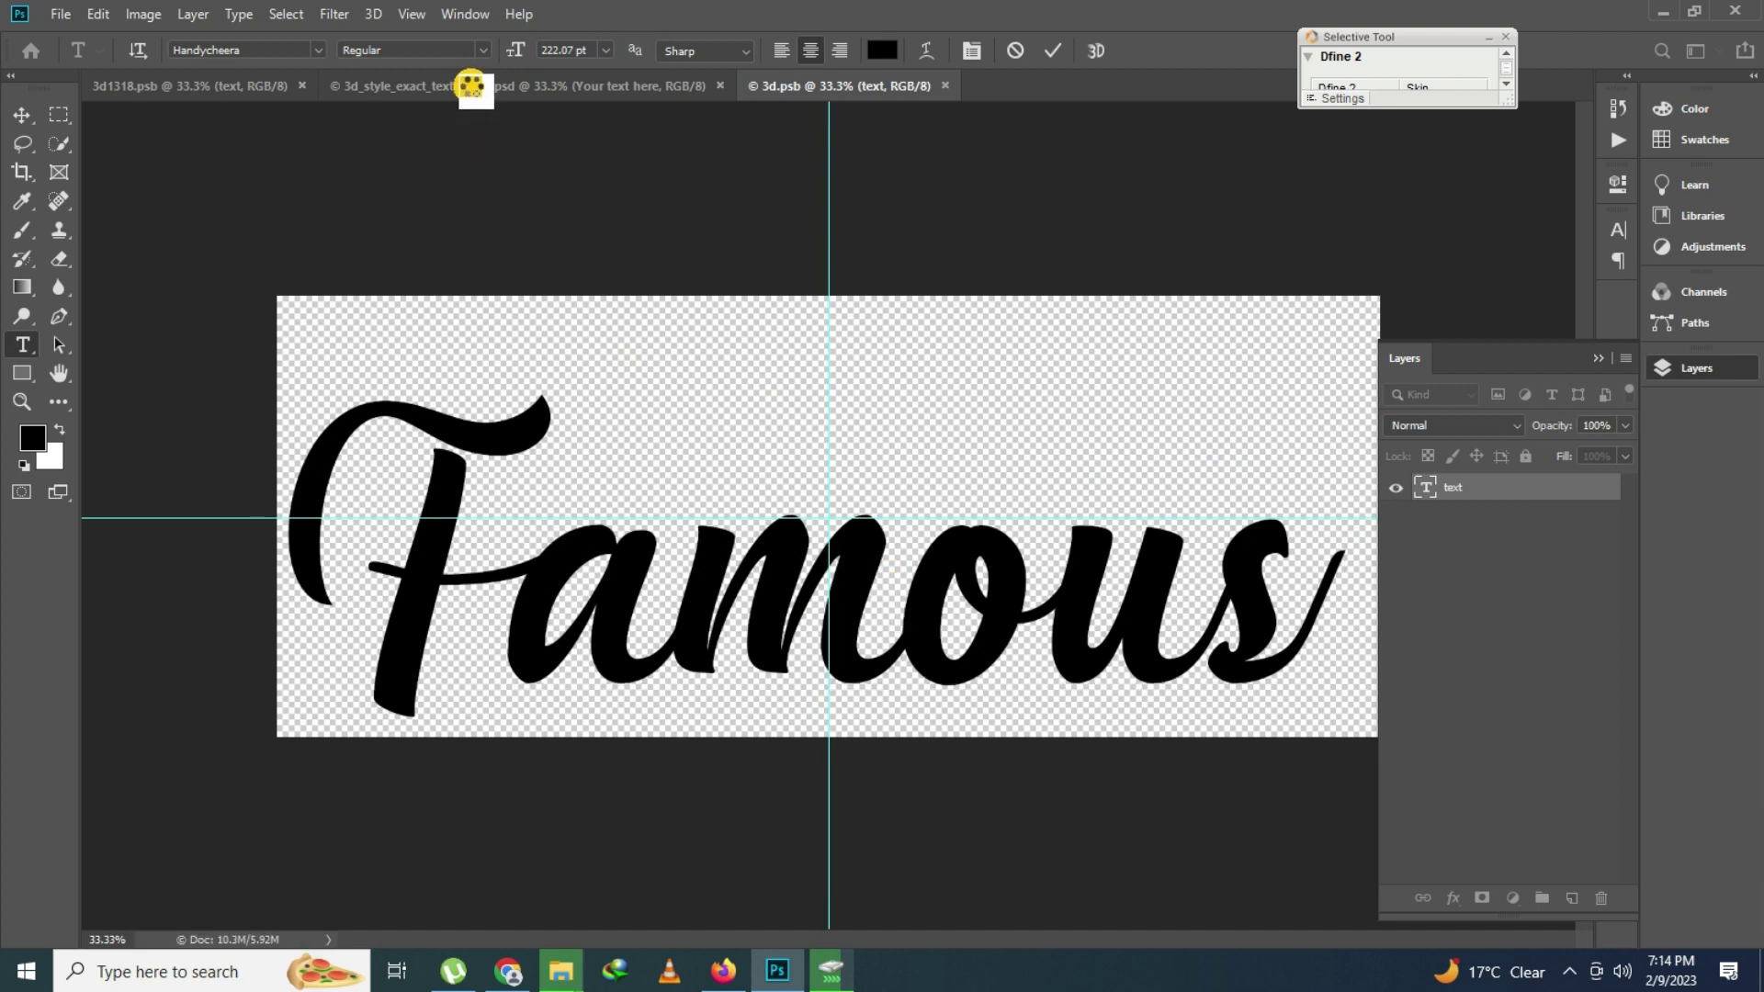
{"action": "key", "text": "ctrl+s"}
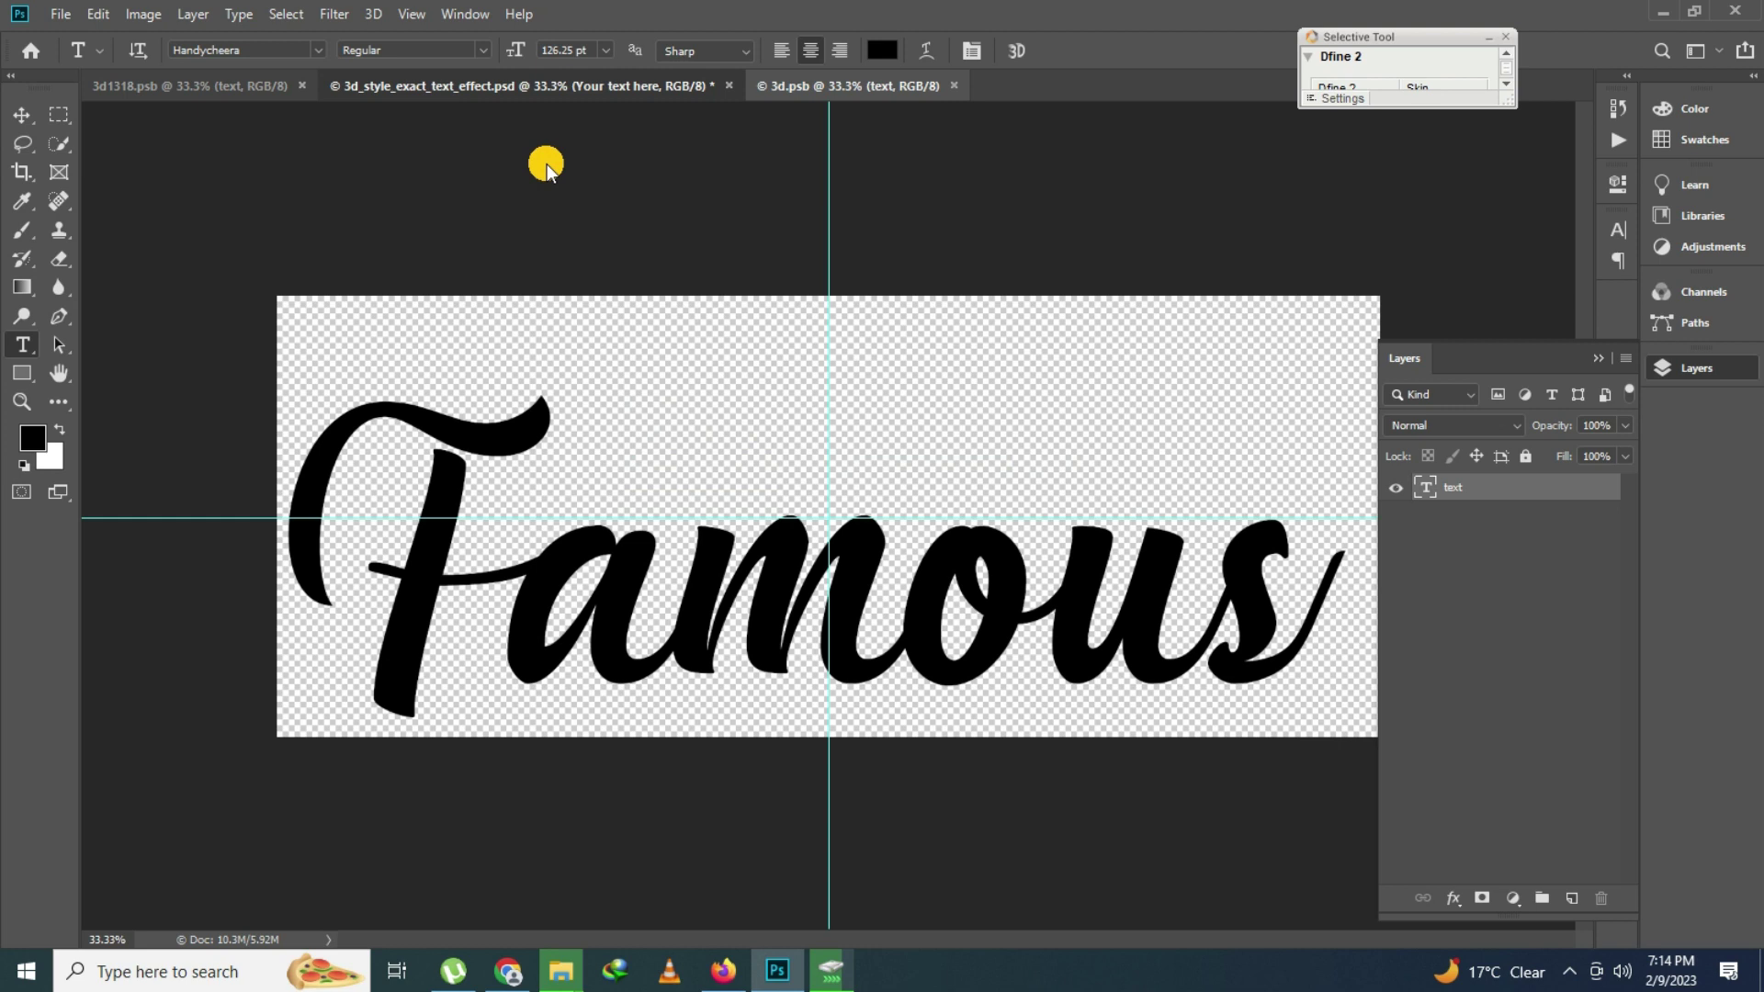
Zoom in to inspect the gold Famous lettering, then fit the image on screen
{"action": "key", "text": "ctrl+shift+Tab"}
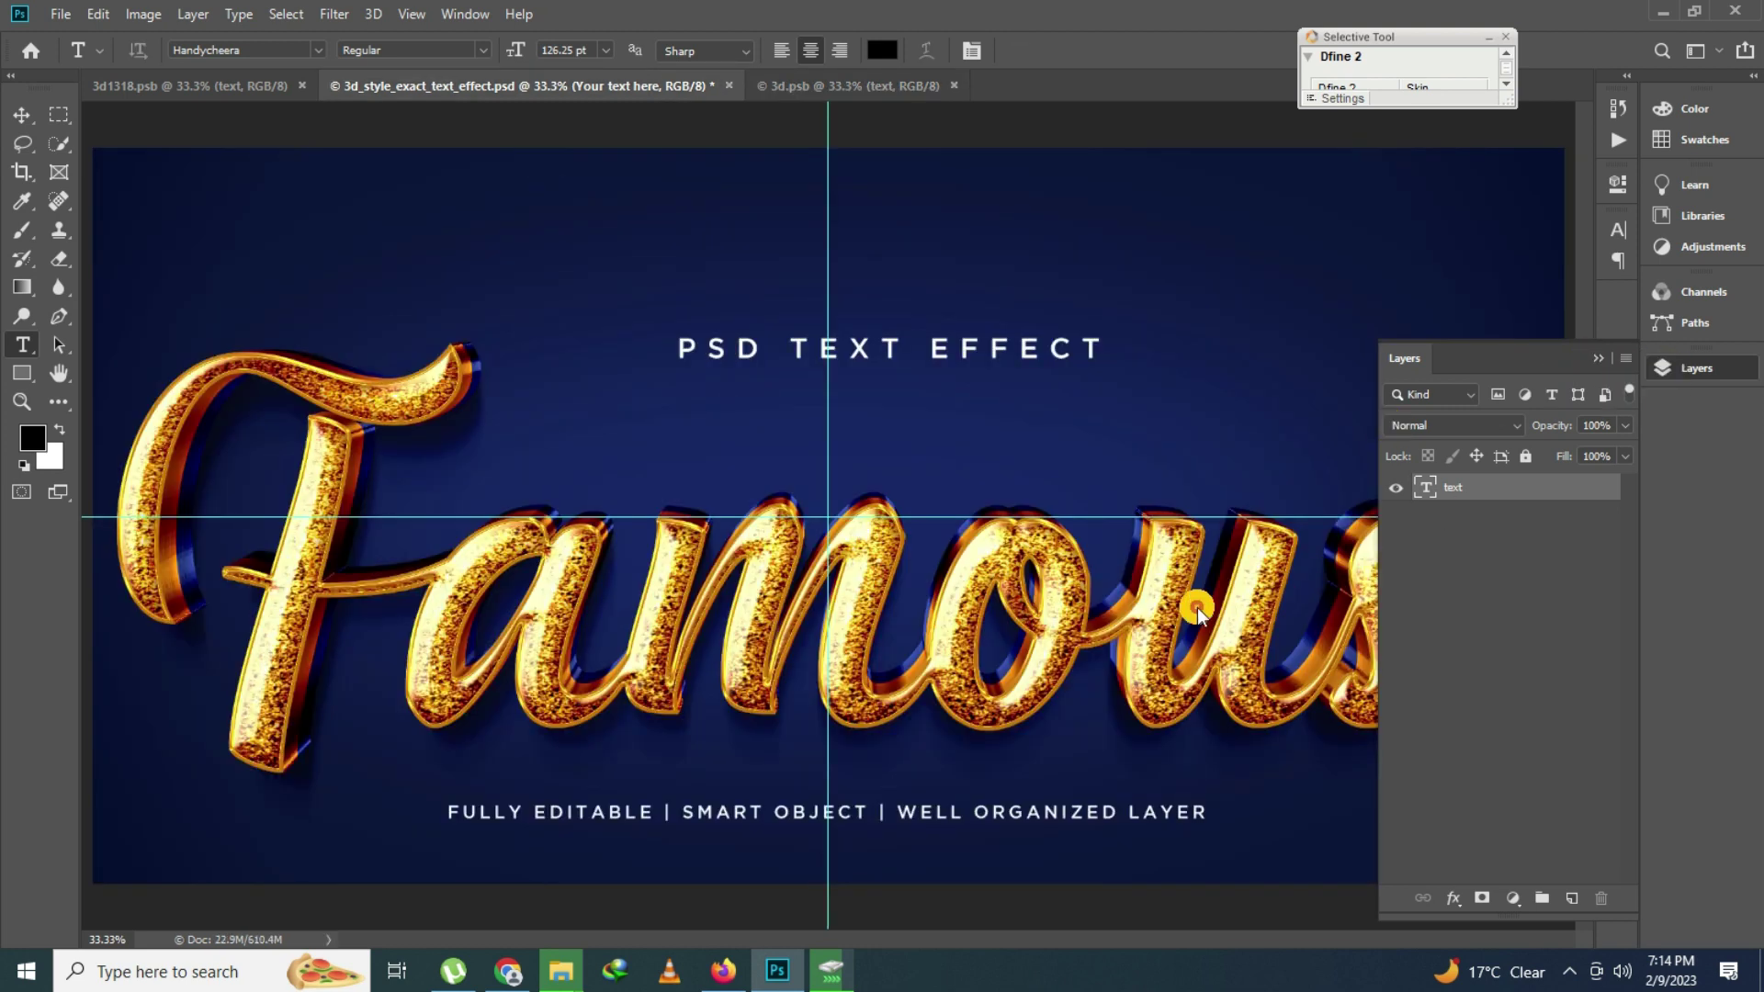
{"action": "left_click", "coordinate": [1387, 549]}
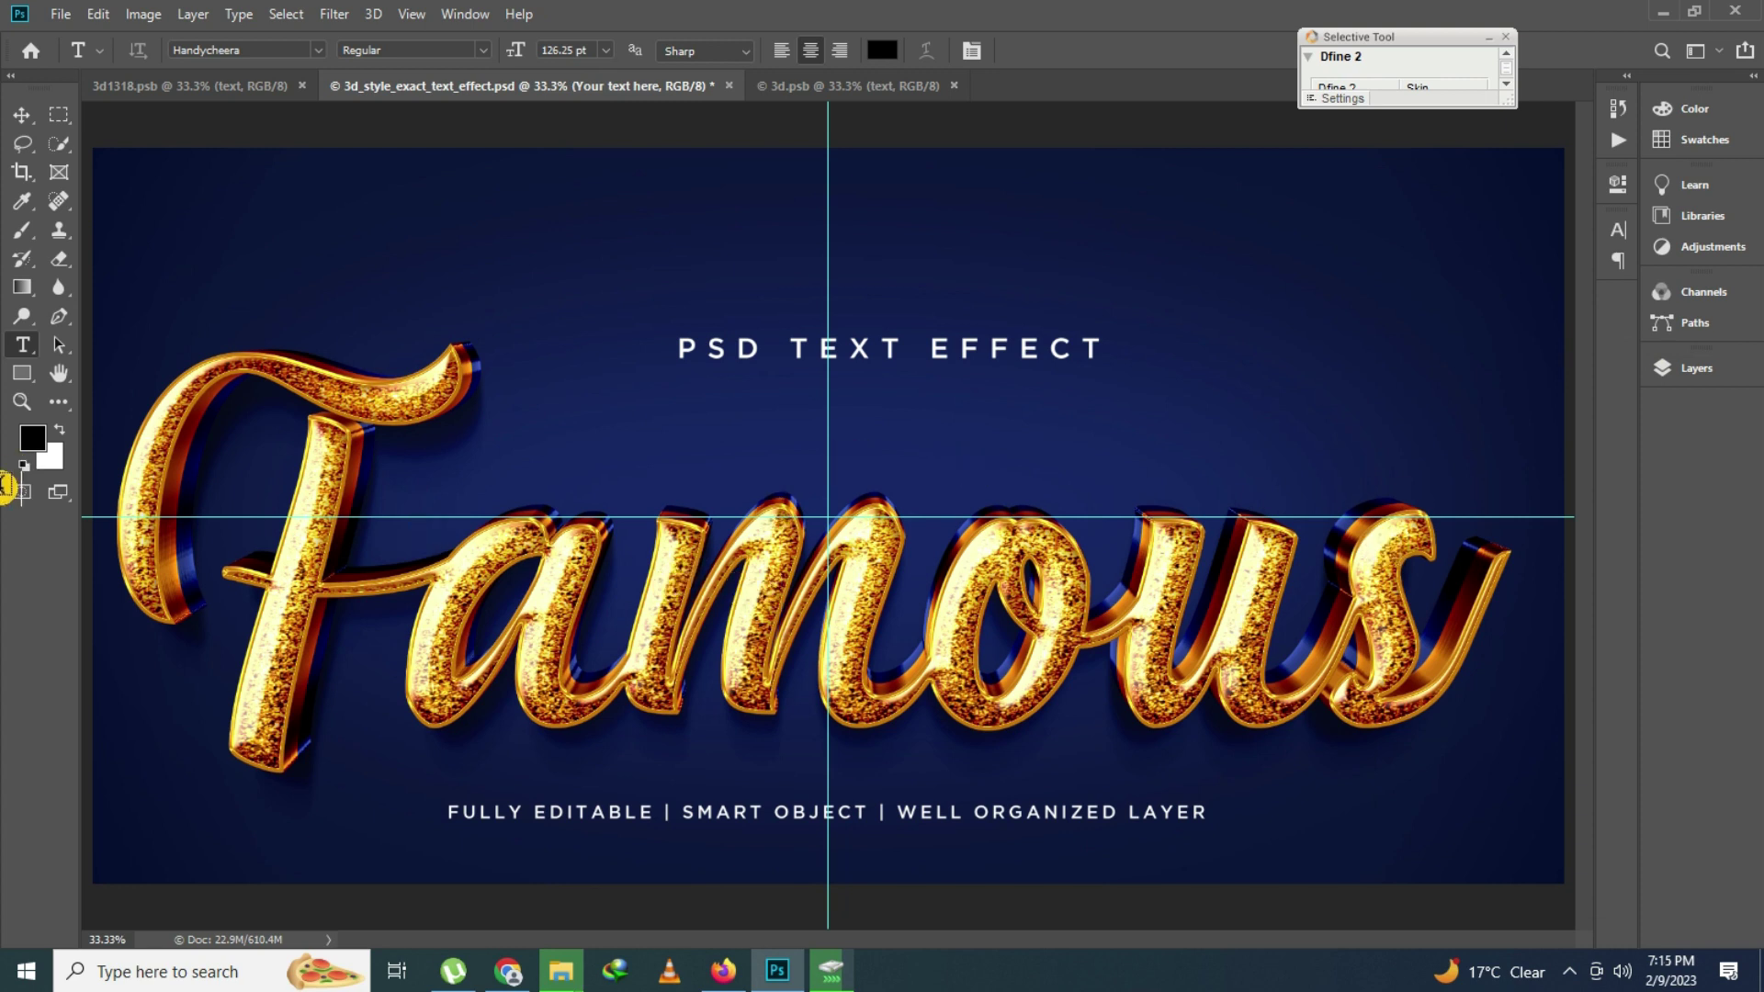
{"action": "left_click", "coordinate": [20, 402]}
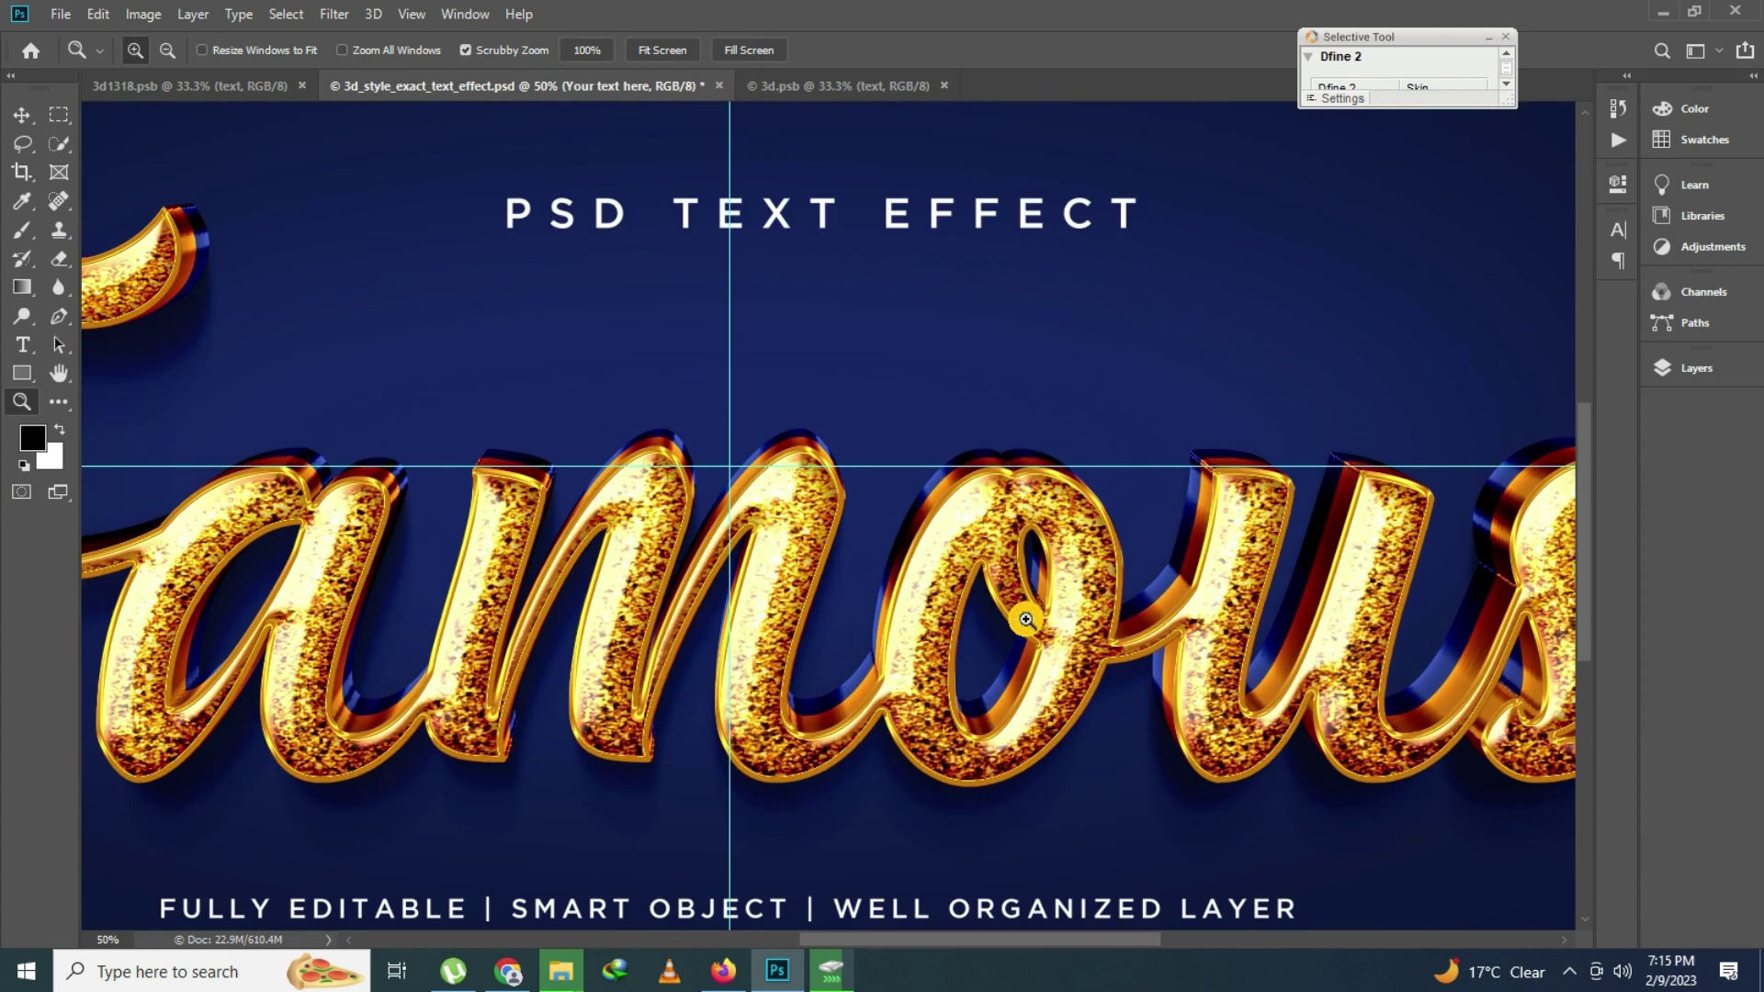
{"action": "left_click", "coordinate": [1026, 620]}
{"action": "right_click", "coordinate": [634, 434]}
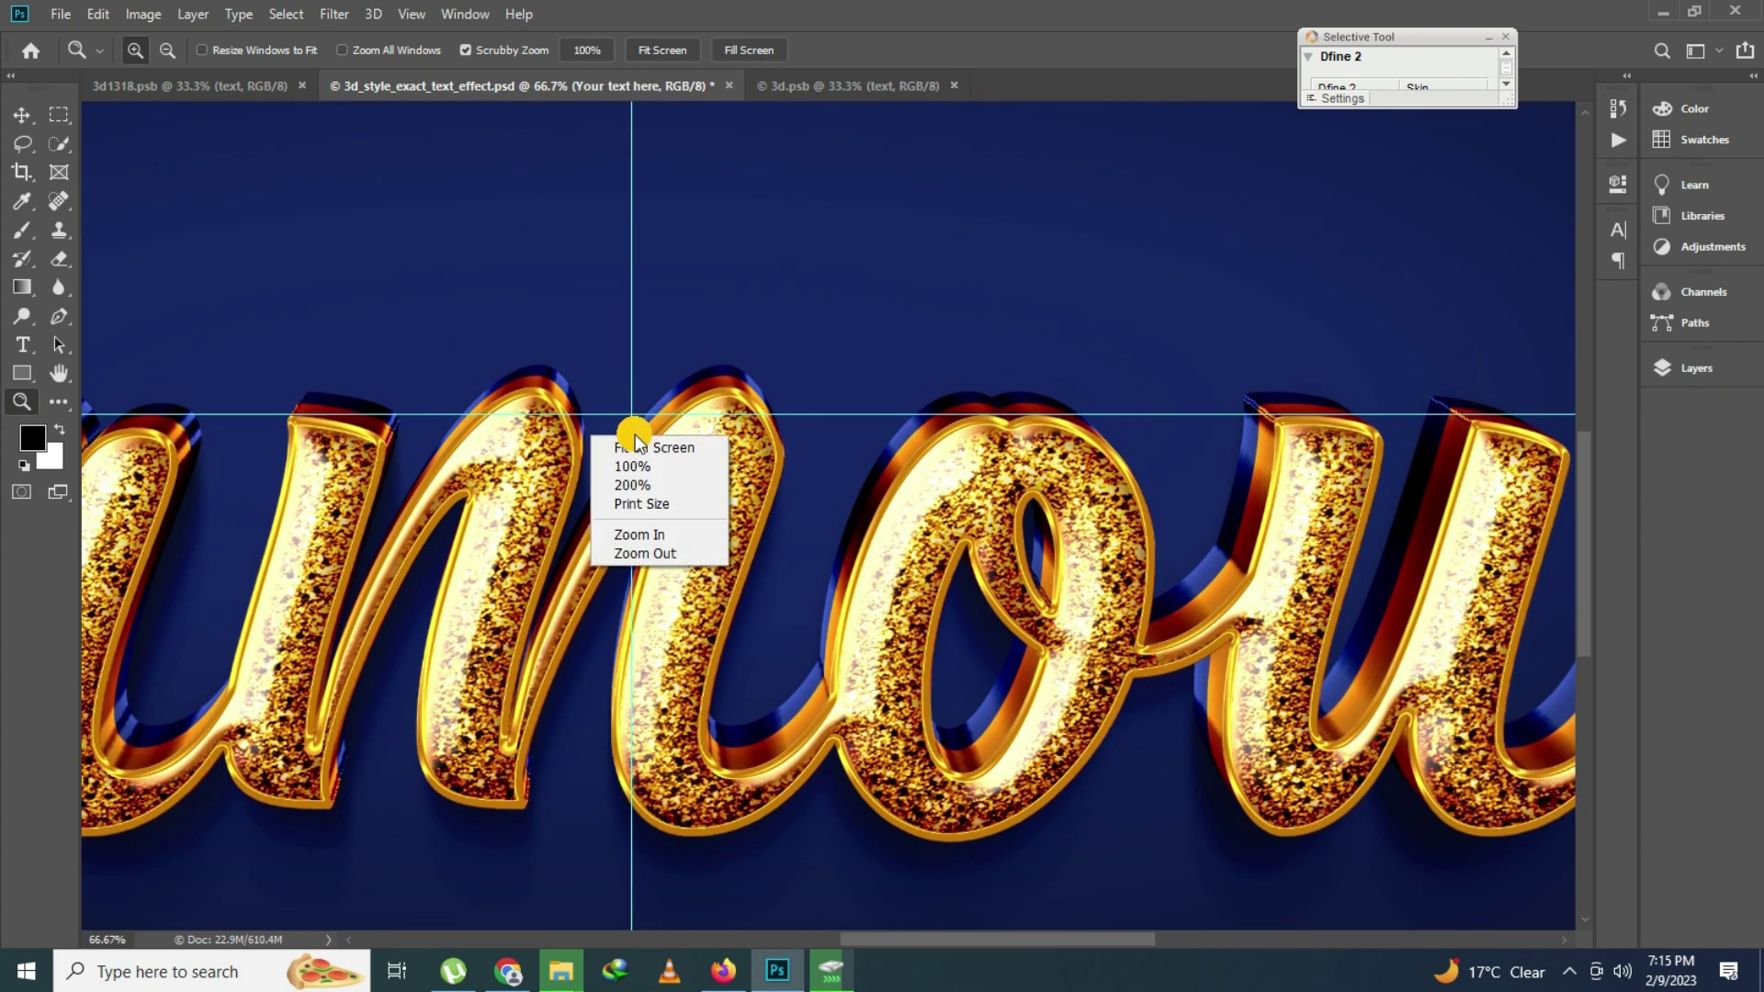
{"action": "left_click", "coordinate": [649, 448]}
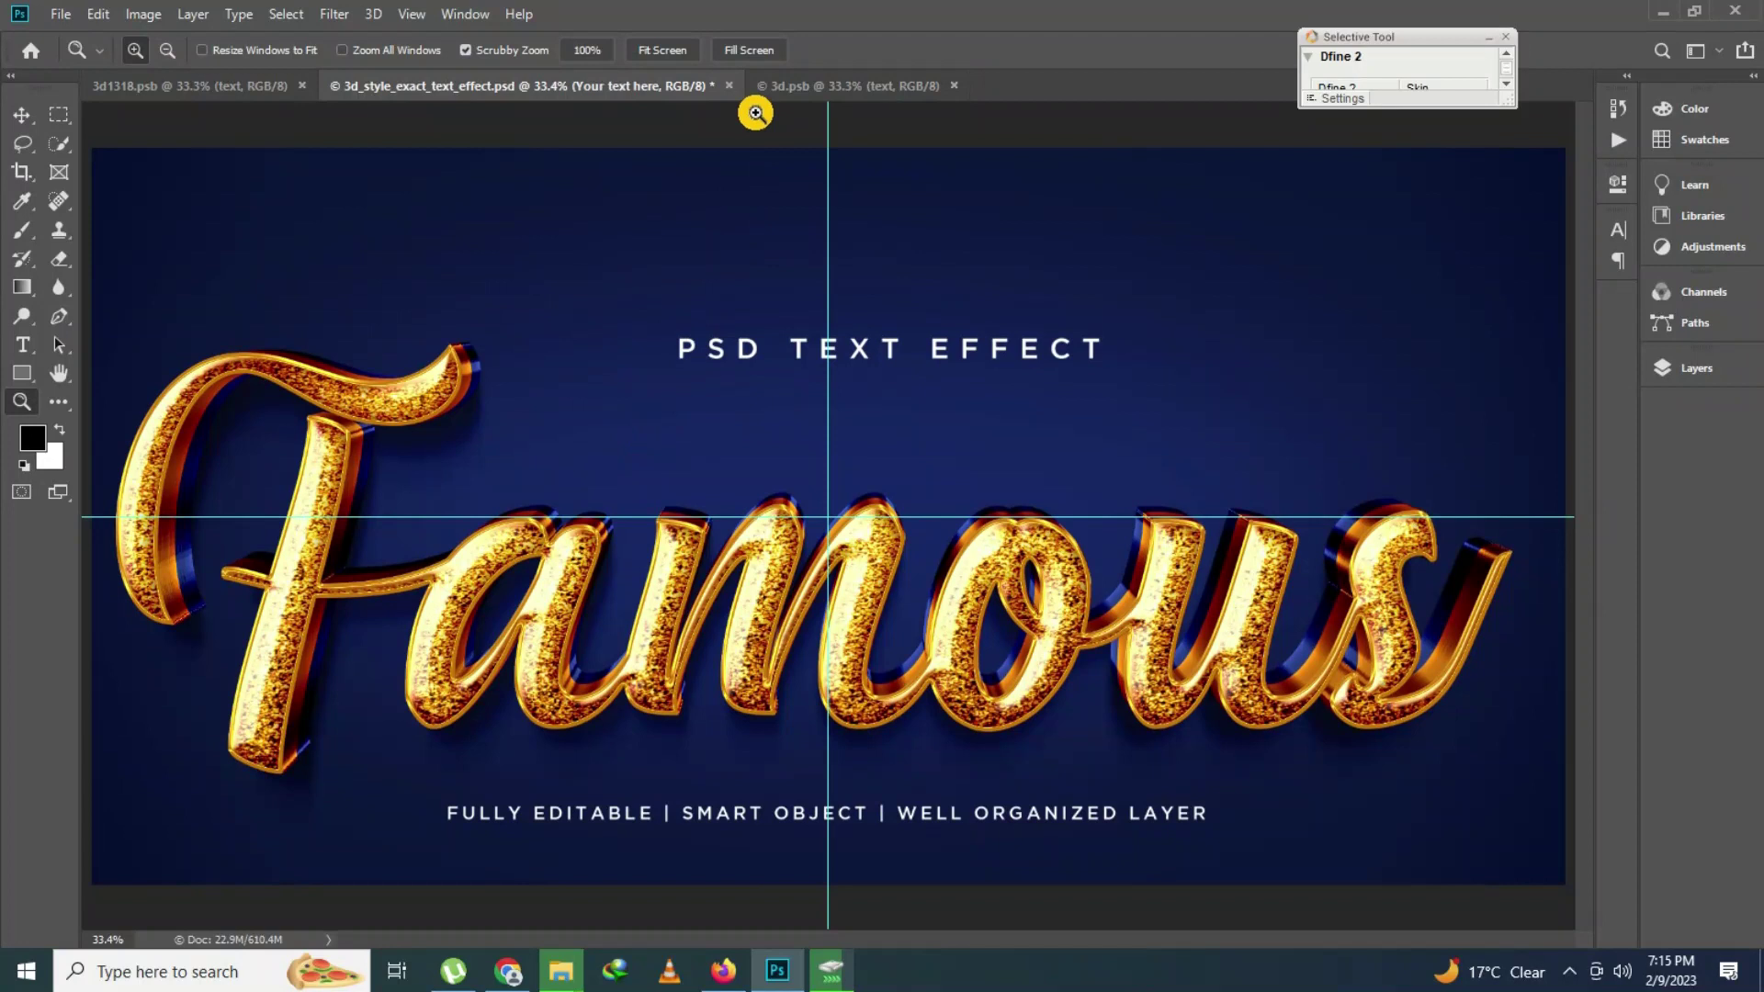
Close the gold Famous mockup and the 3d.psb smart-object document
{"action": "left_click", "coordinate": [726, 88]}
{"action": "left_click", "coordinate": [862, 367]}
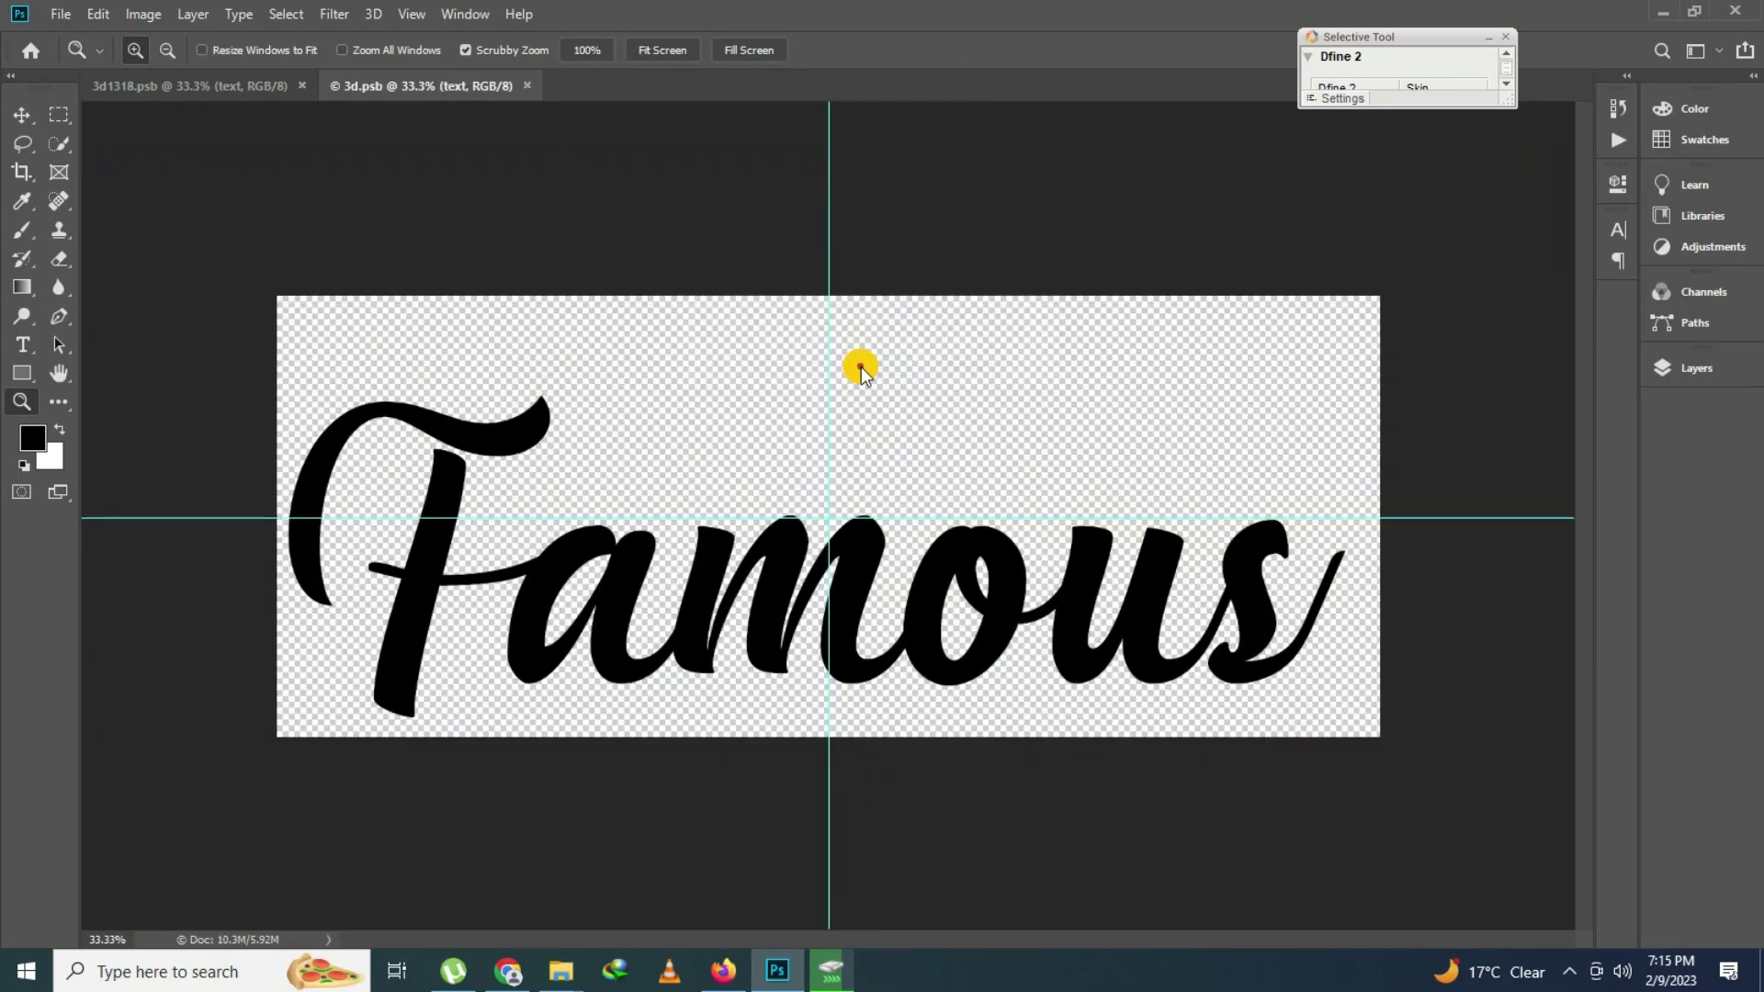
{"action": "left_click", "coordinate": [533, 92]}
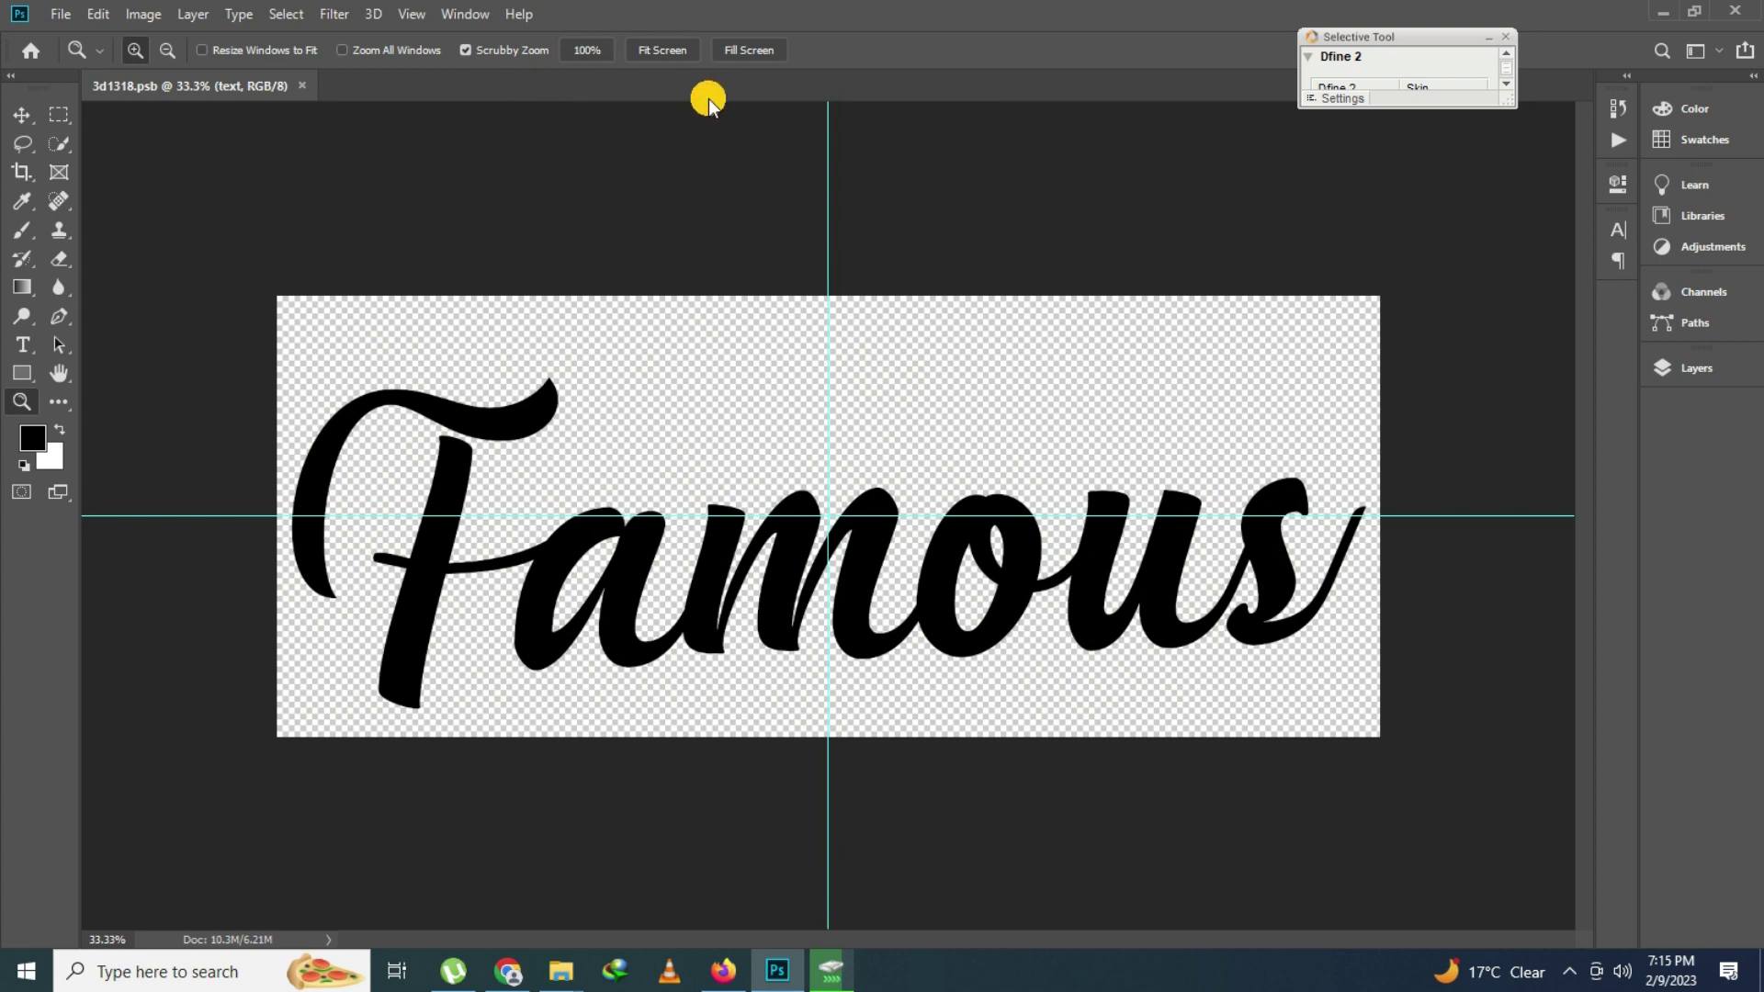
Minimize Photoshop and open 3d_style_genre_text_effect.psd from the bundle folder
{"action": "left_click", "coordinate": [1659, 11]}
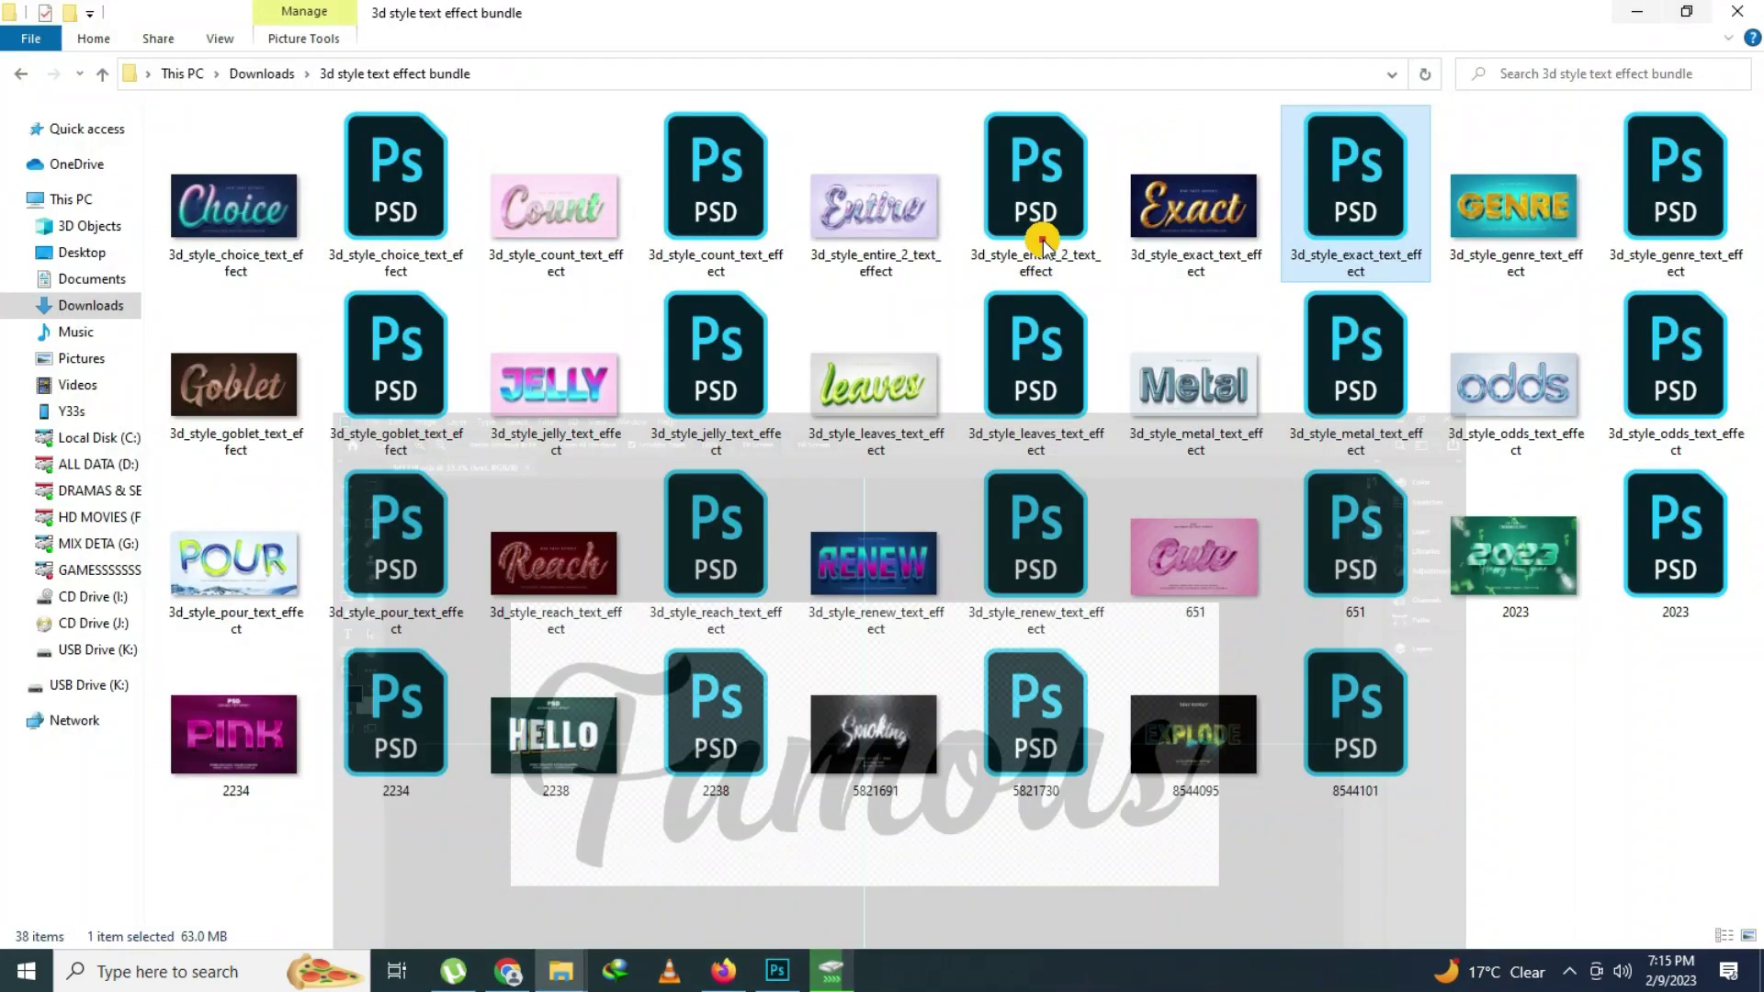
{"action": "double_click", "coordinate": [1668, 220]}
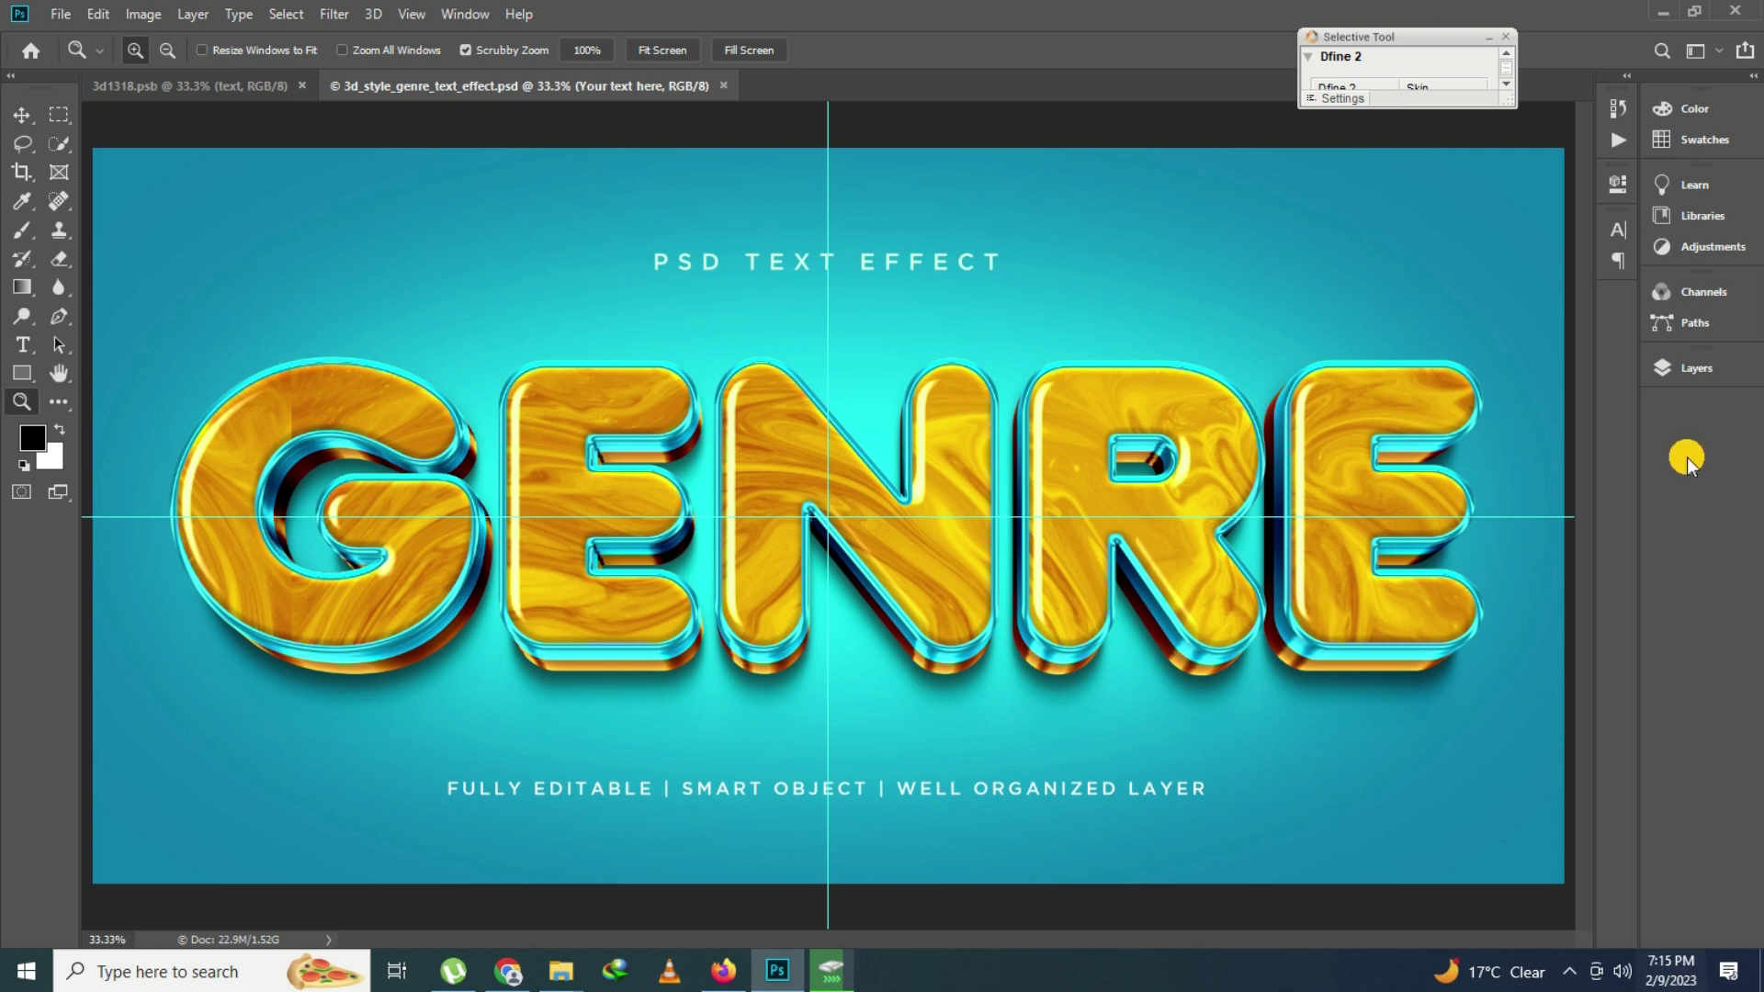
Open the Genre smart object, copy the missing AnjaElianeaccent font name, and launch Firefox
{"action": "left_click", "coordinate": [1674, 372]}
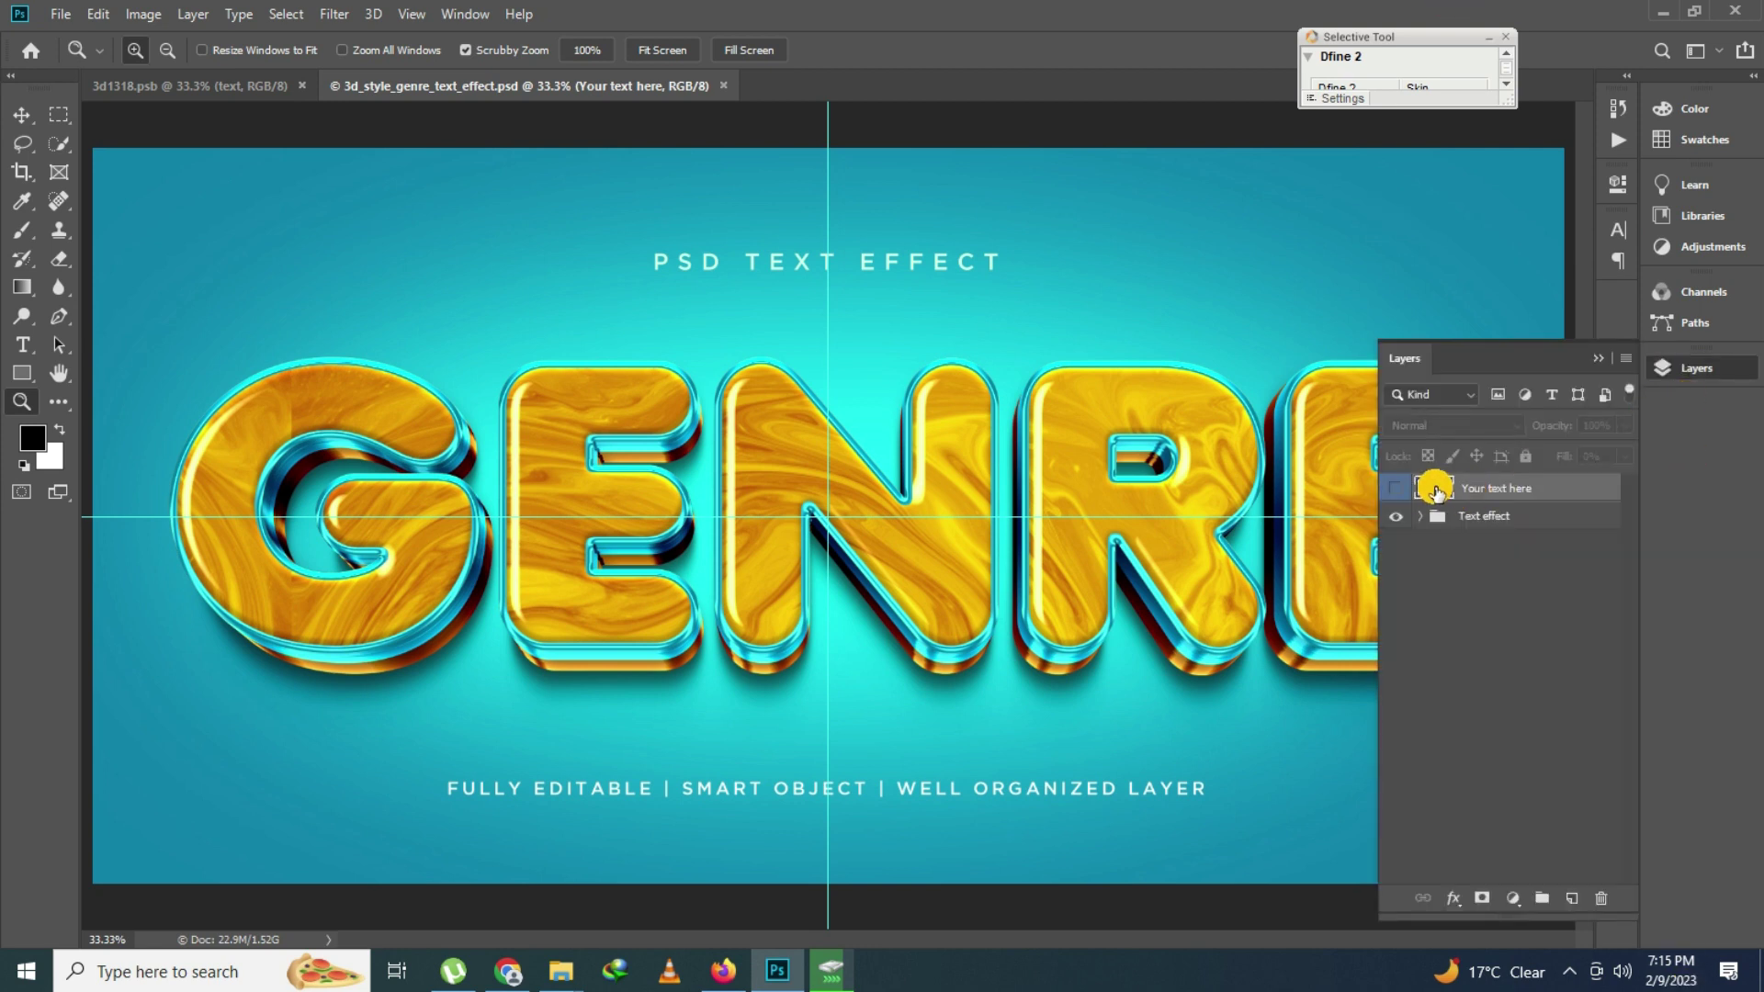
{"action": "double_click", "coordinate": [1447, 491]}
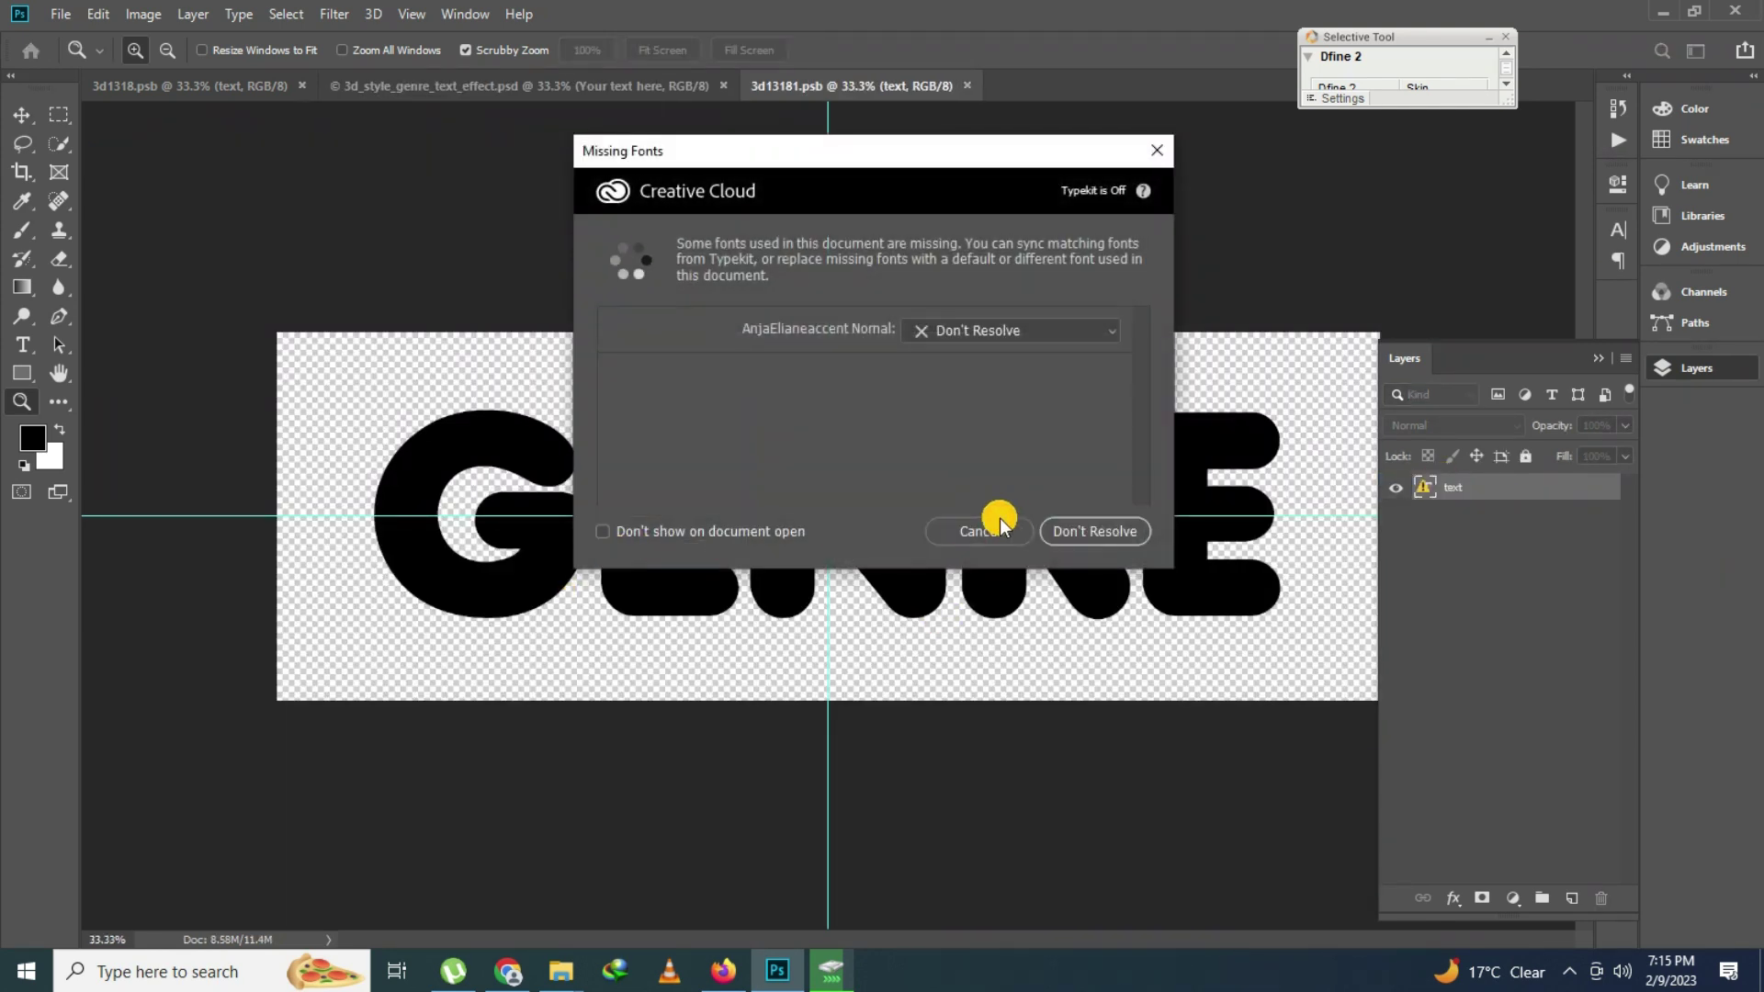
{"action": "left_click", "coordinate": [978, 537]}
{"action": "left_click", "coordinate": [23, 344]}
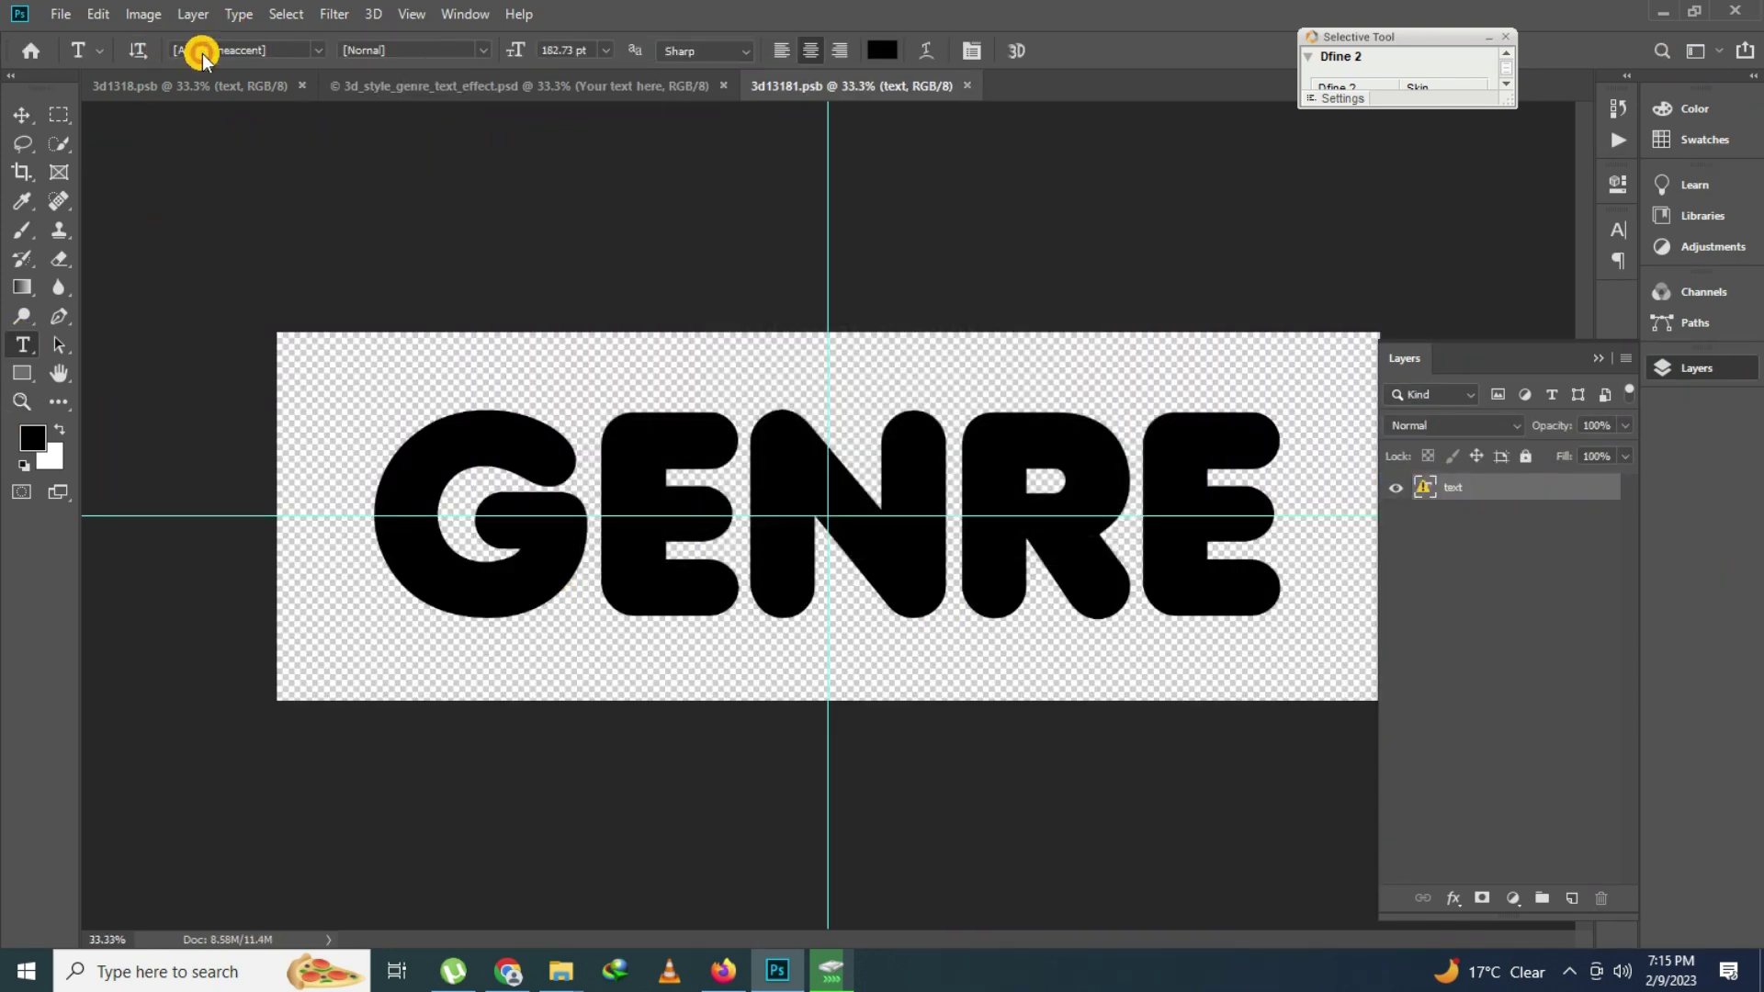
{"action": "right_click", "coordinate": [204, 52]}
{"action": "left_click", "coordinate": [225, 122]}
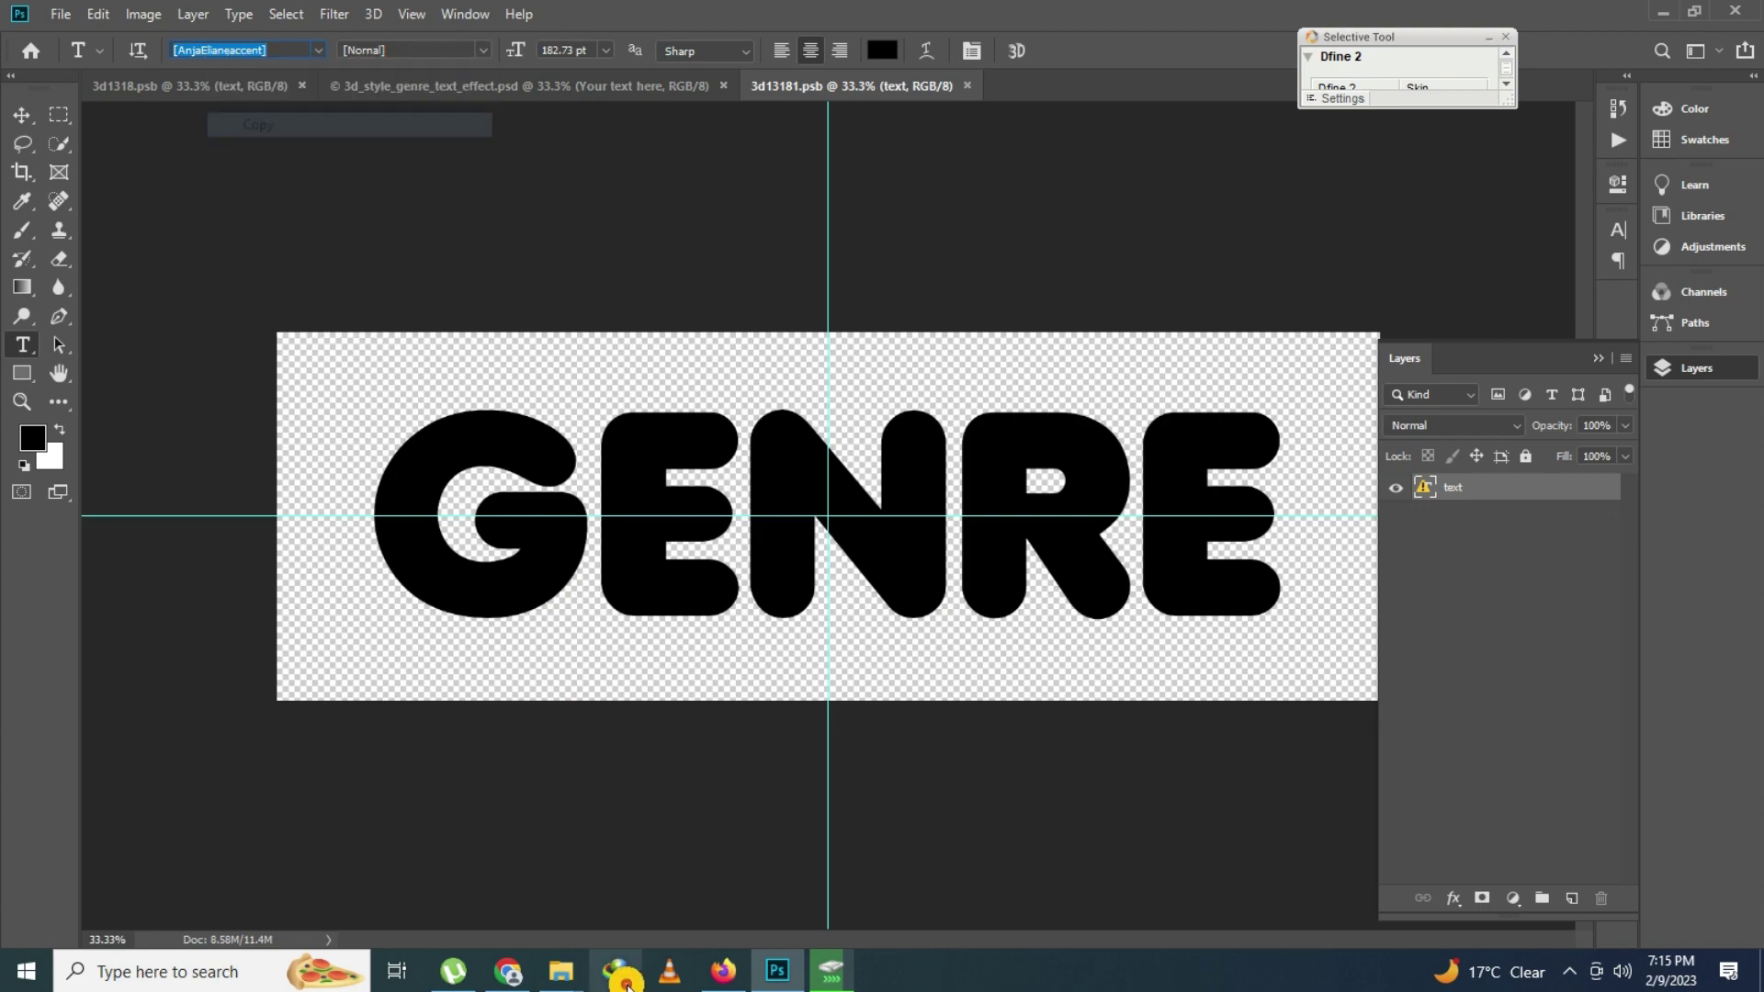
{"action": "left_click", "coordinate": [706, 974]}
Search Google for the copied missing font name followed by 'font'
{"action": "left_click", "coordinate": [646, 447]}
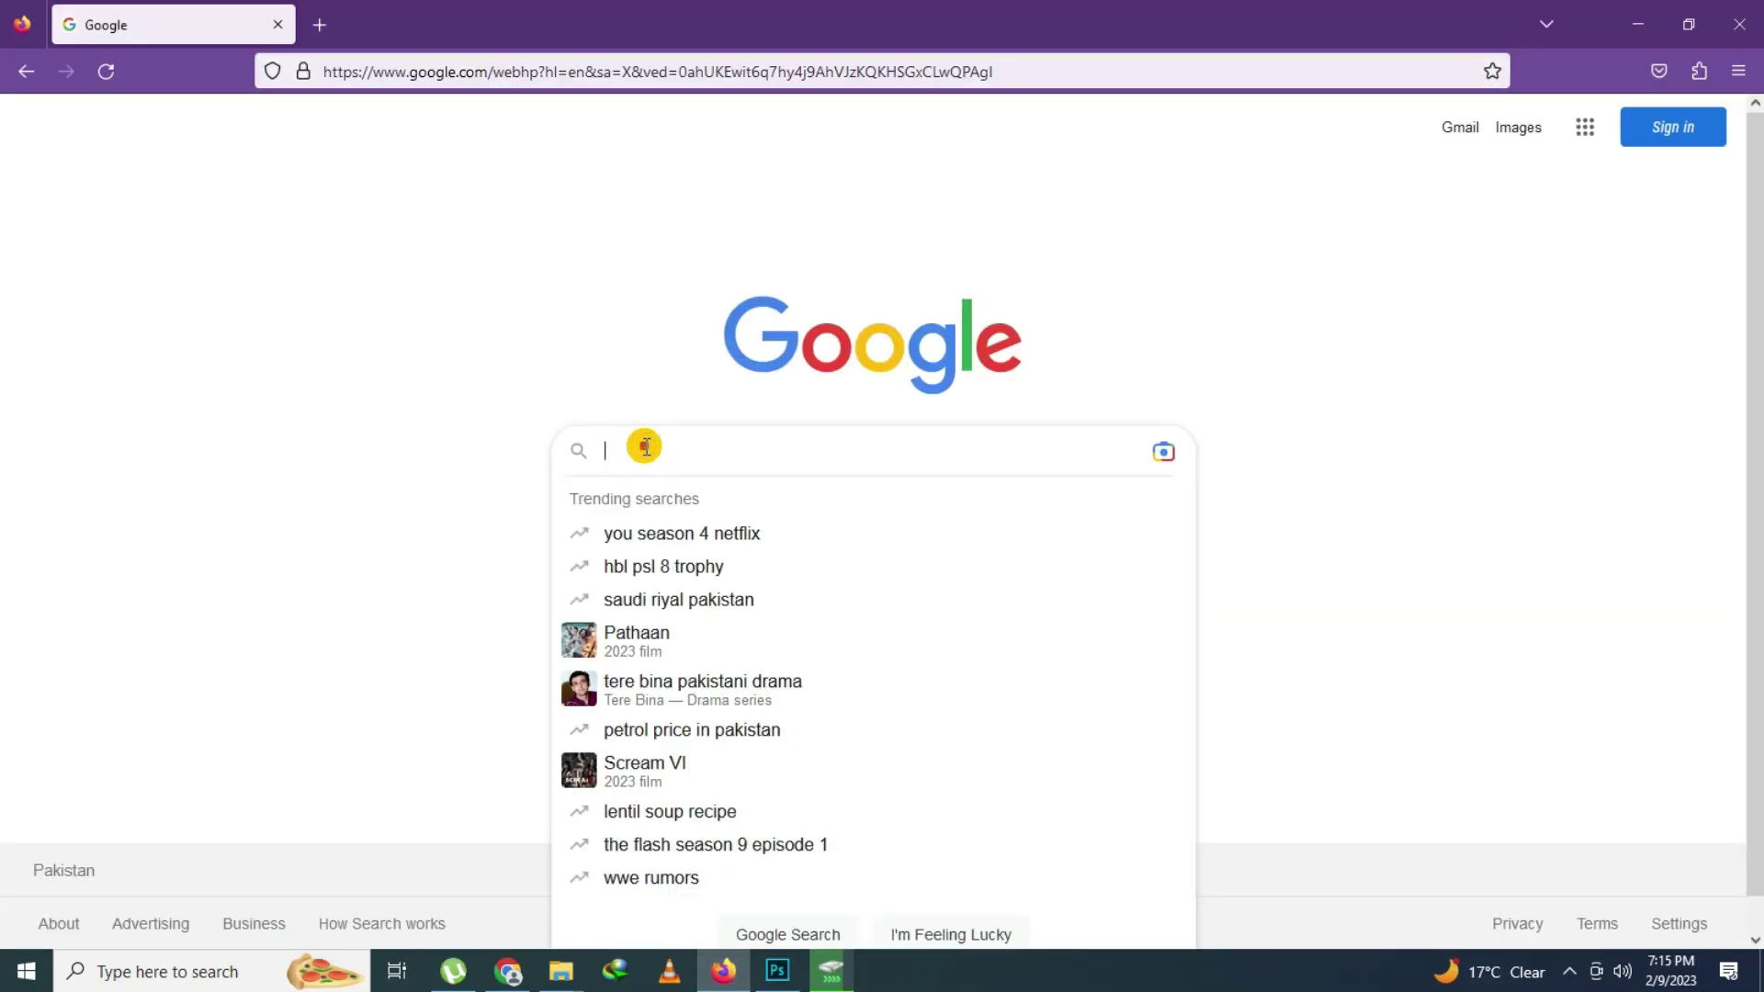
{"action": "key", "text": "ctrl+v"}
{"action": "type", "text": "font"}
{"action": "key", "text": "Return"}
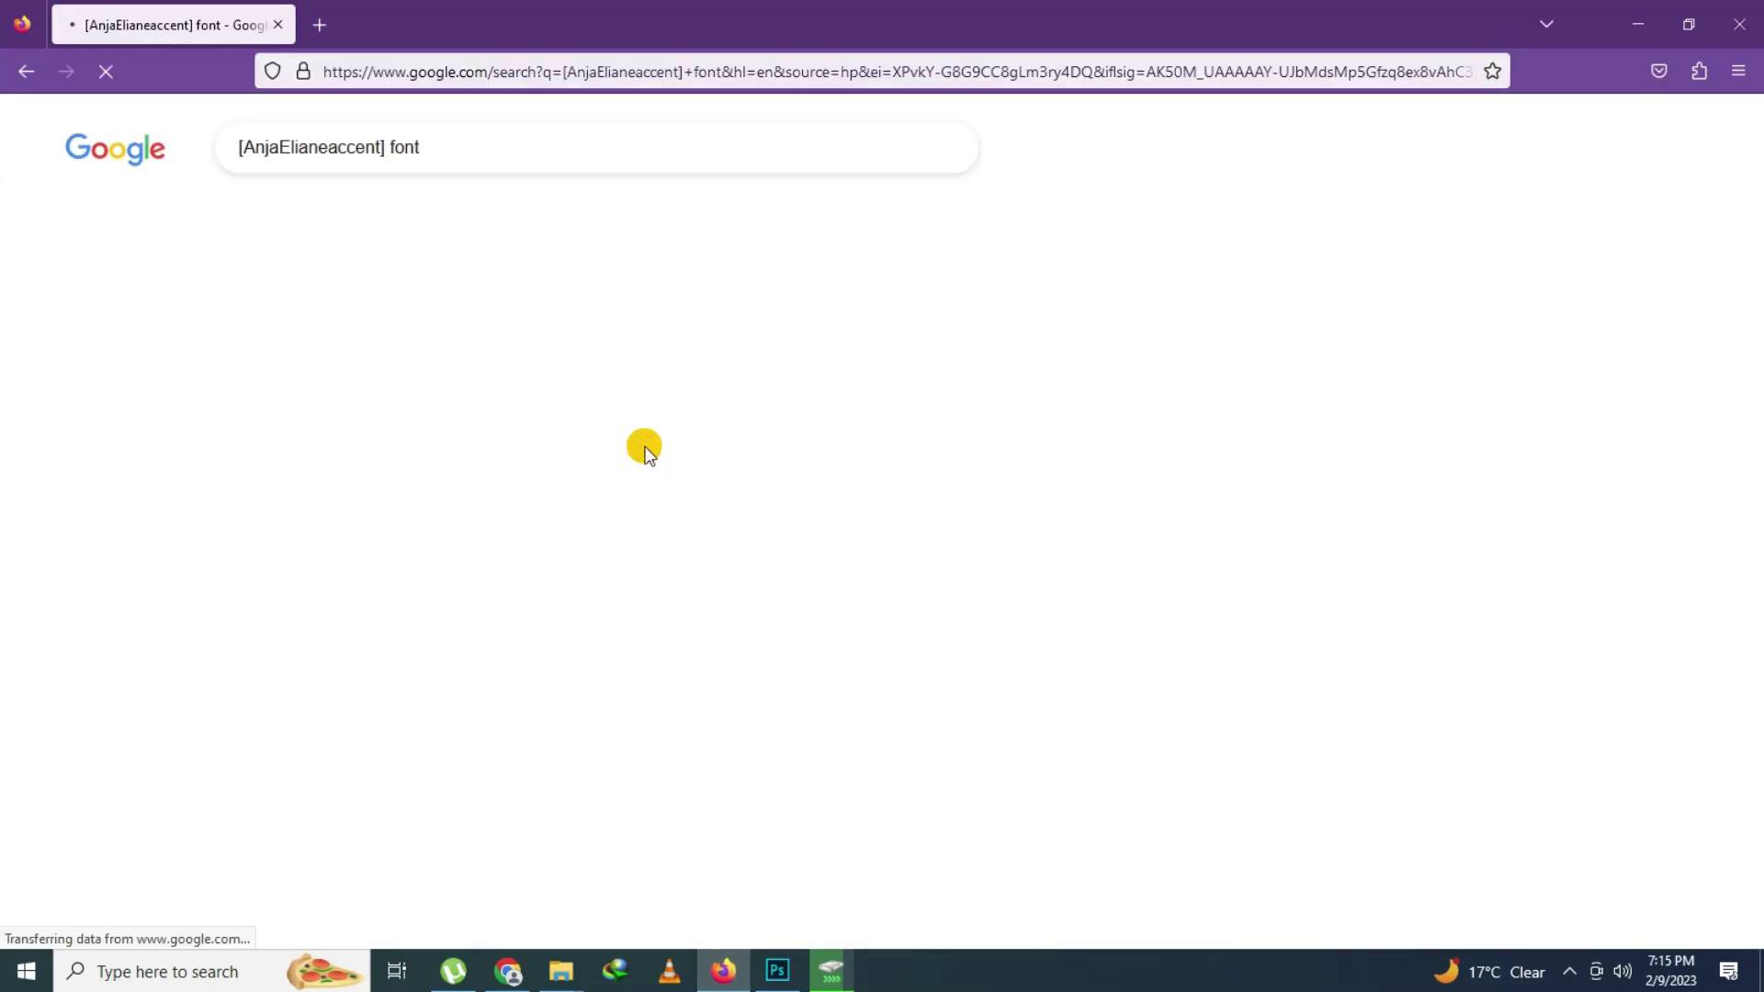
Download Anja Eliane from dafont.com and open anja_eliane(1).zip in WinRAR
{"action": "left_click", "coordinate": [284, 337]}
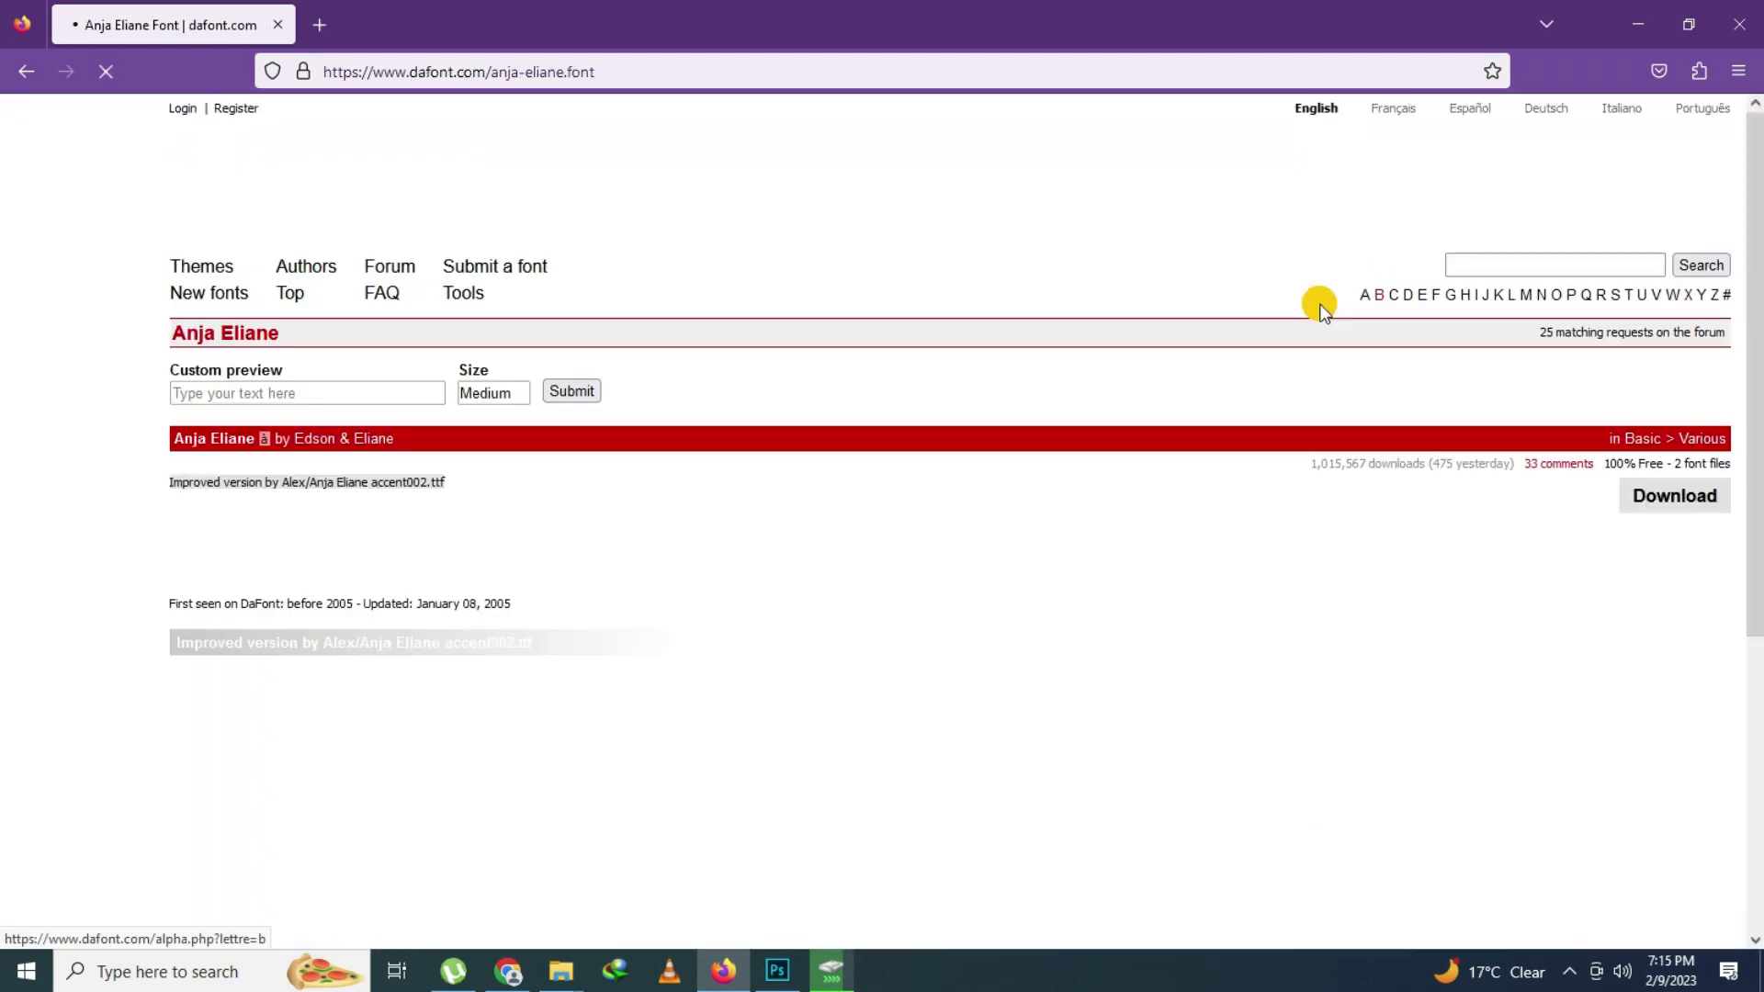
{"action": "left_click", "coordinate": [1687, 501]}
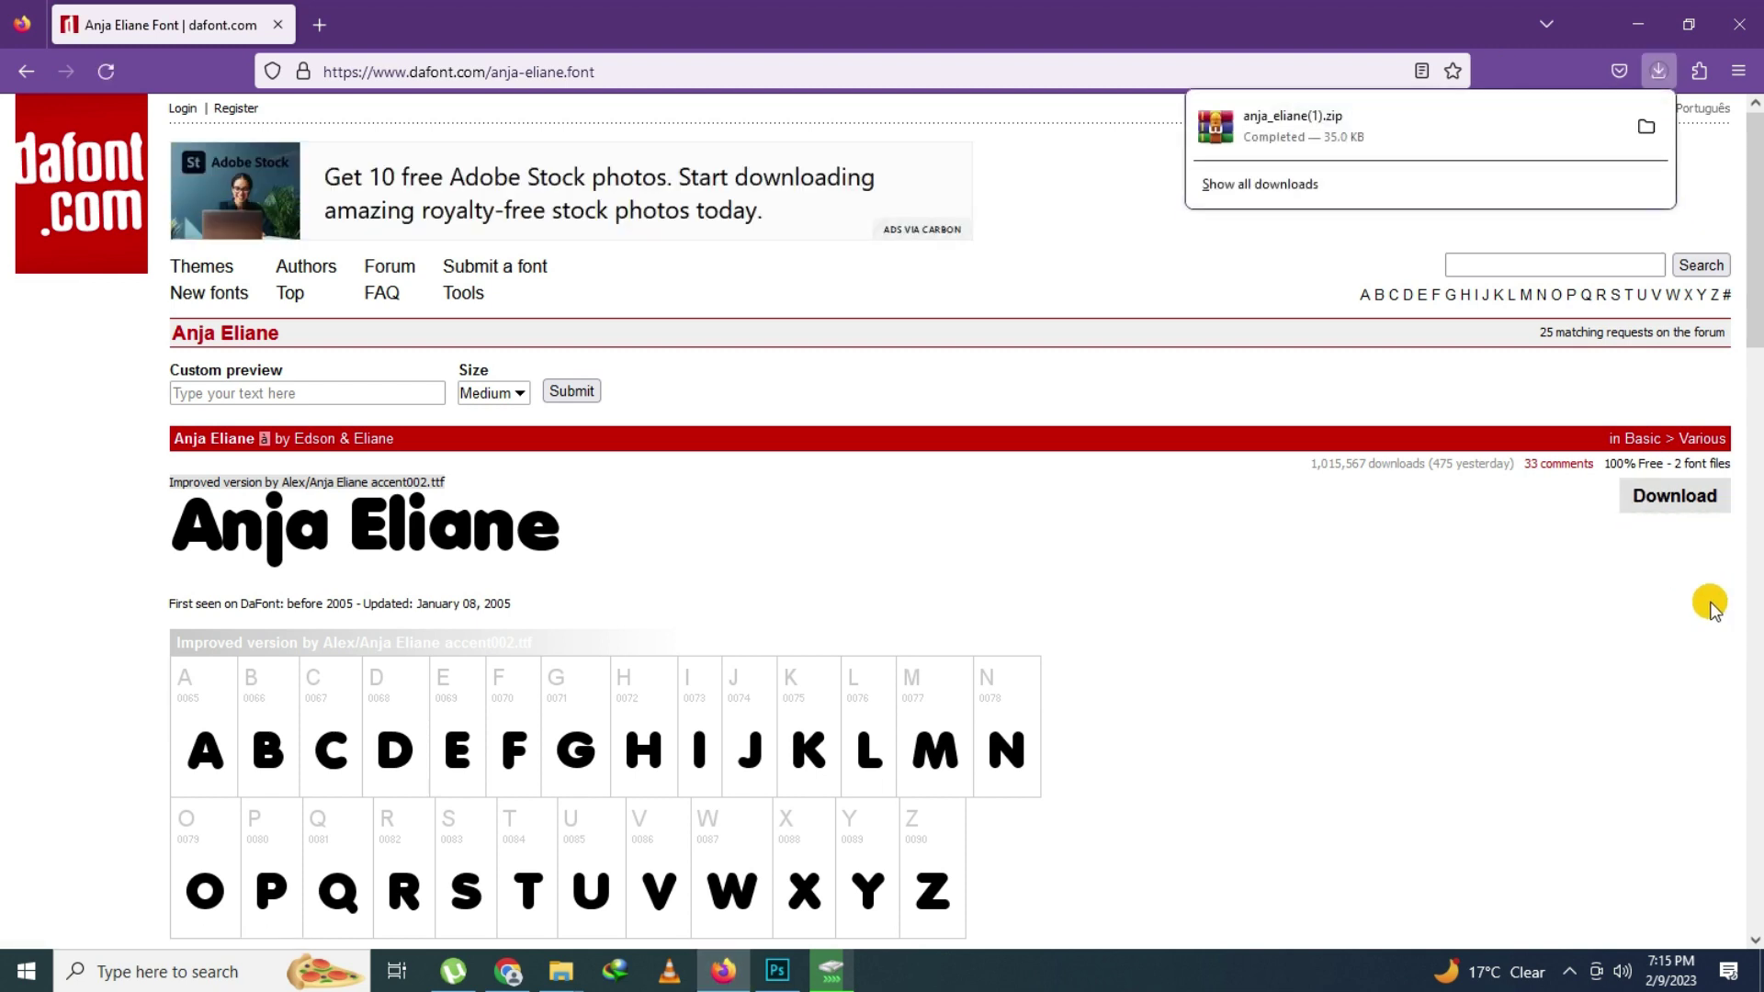
{"action": "left_click", "coordinate": [1268, 139]}
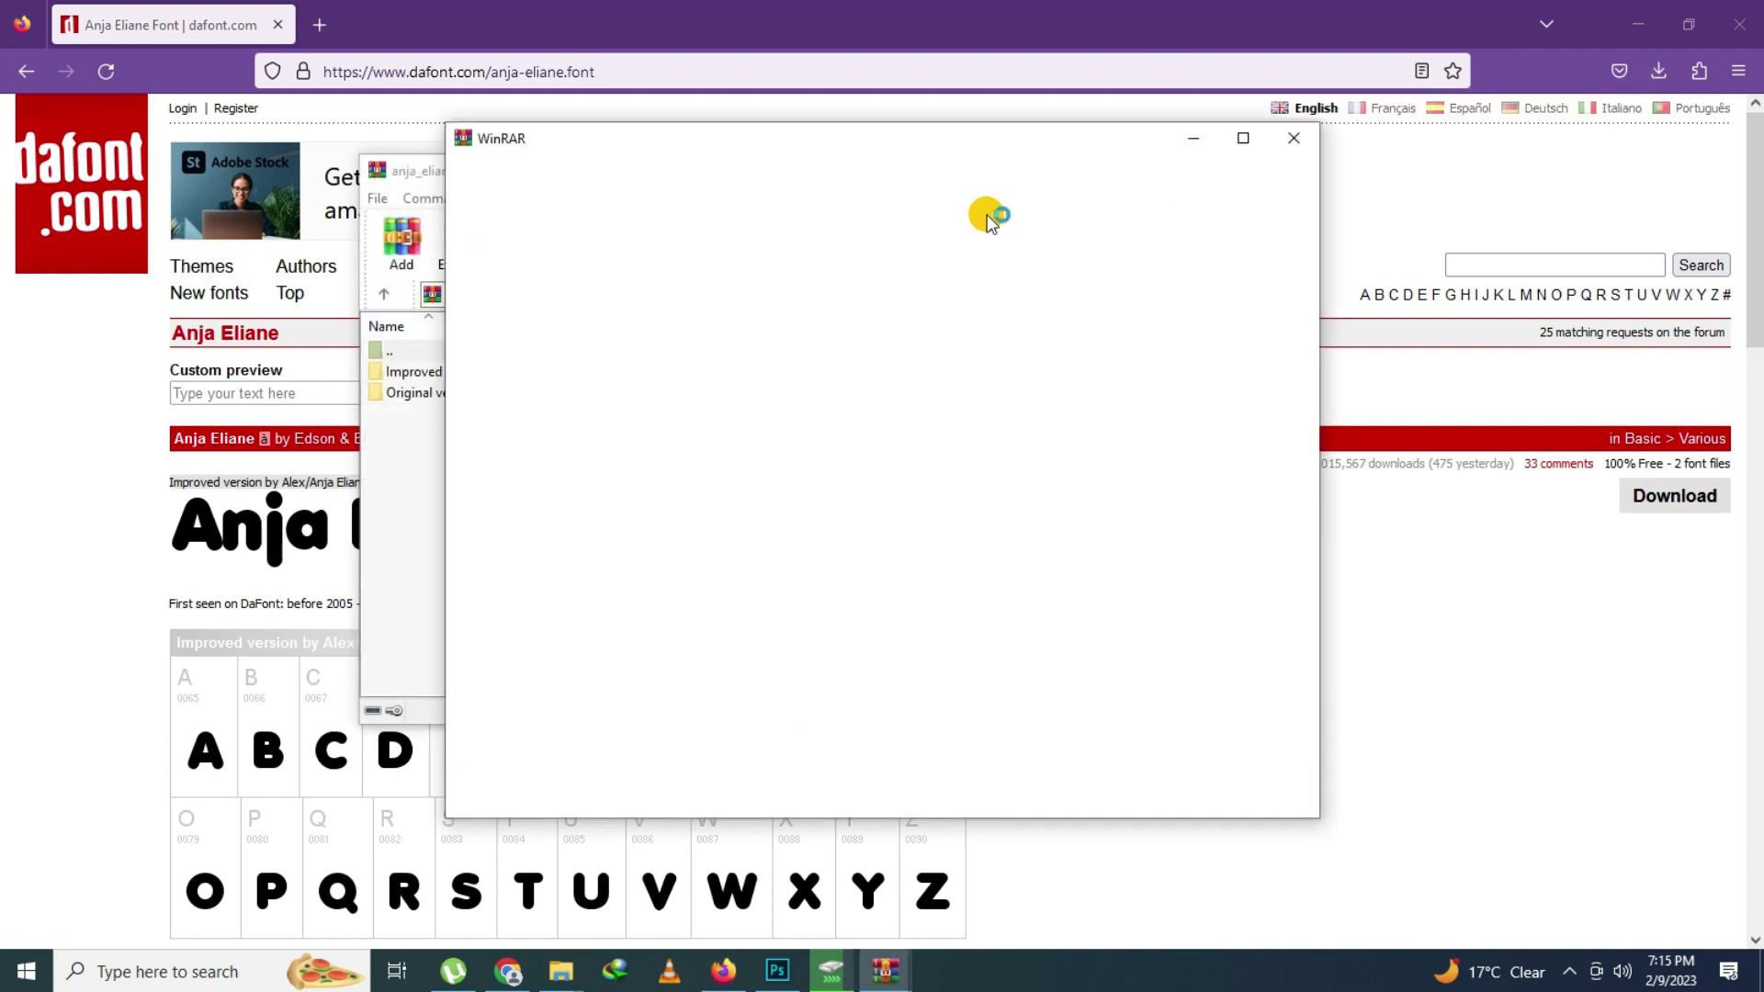
Install Anja Eliane.ttf from the archive's Original version folder, confirming replacement of the existing font
{"action": "left_click", "coordinate": [1295, 145]}
{"action": "double_click", "coordinate": [416, 393]}
{"action": "double_click", "coordinate": [409, 372]}
{"action": "left_click", "coordinate": [126, 86]}
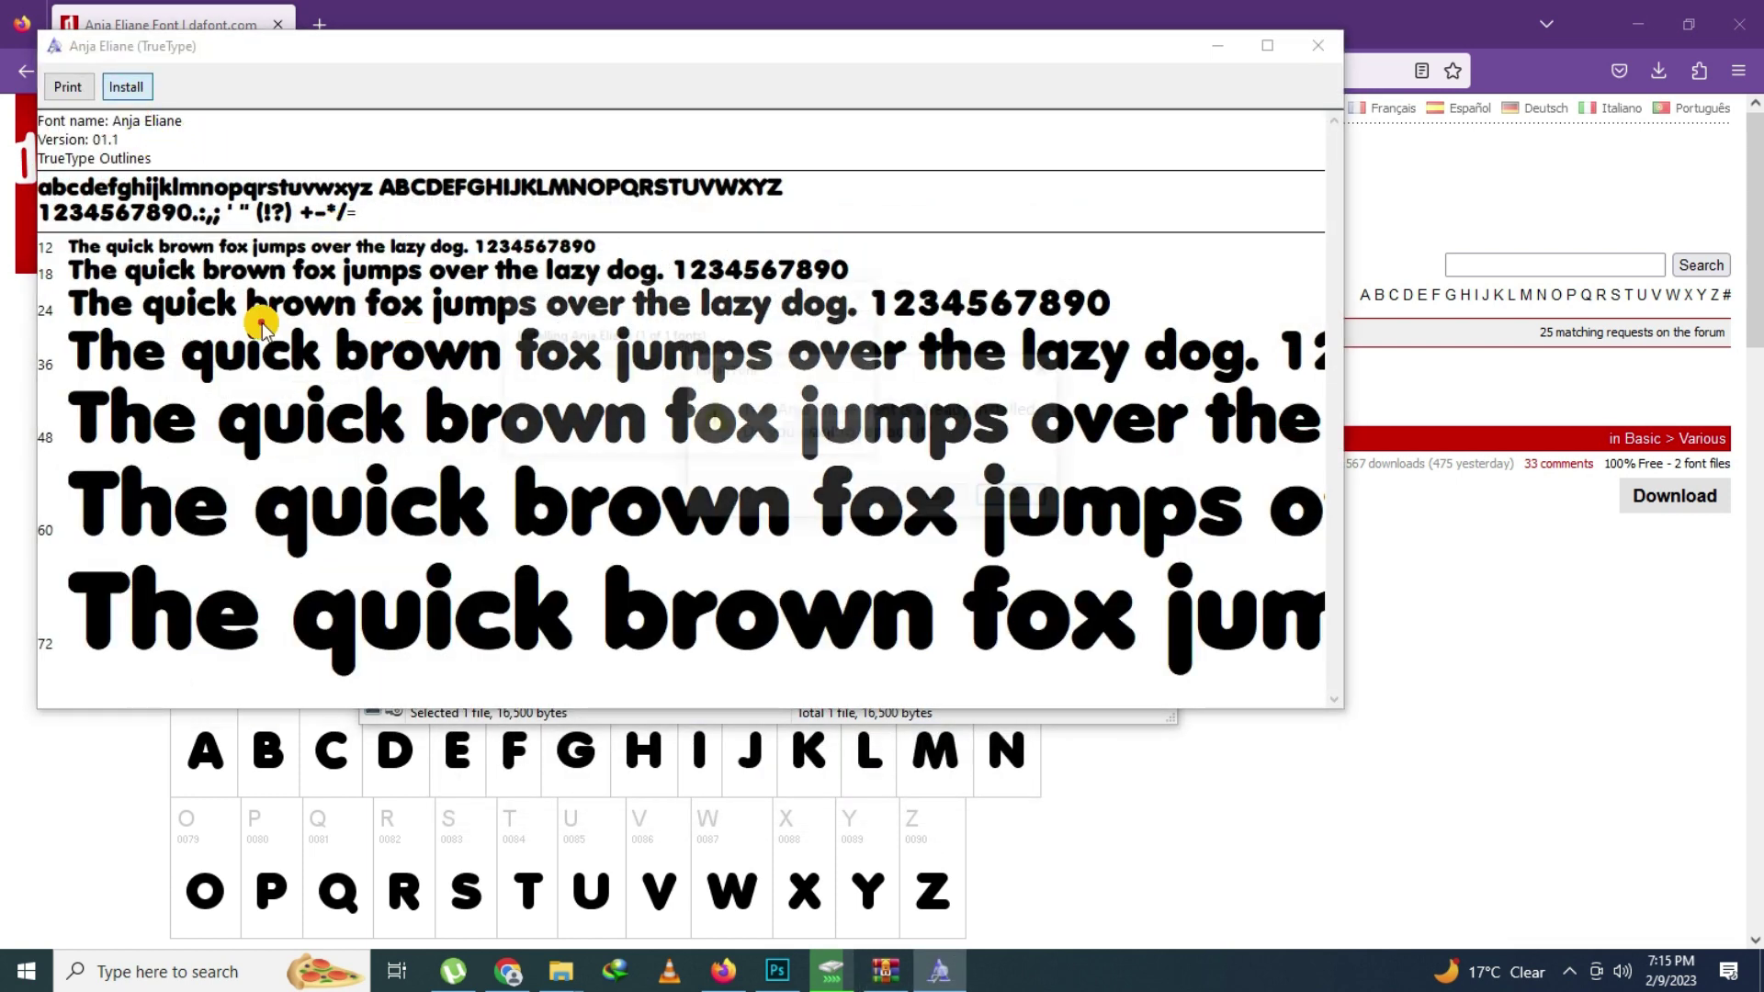
{"action": "left_click", "coordinate": [946, 493]}
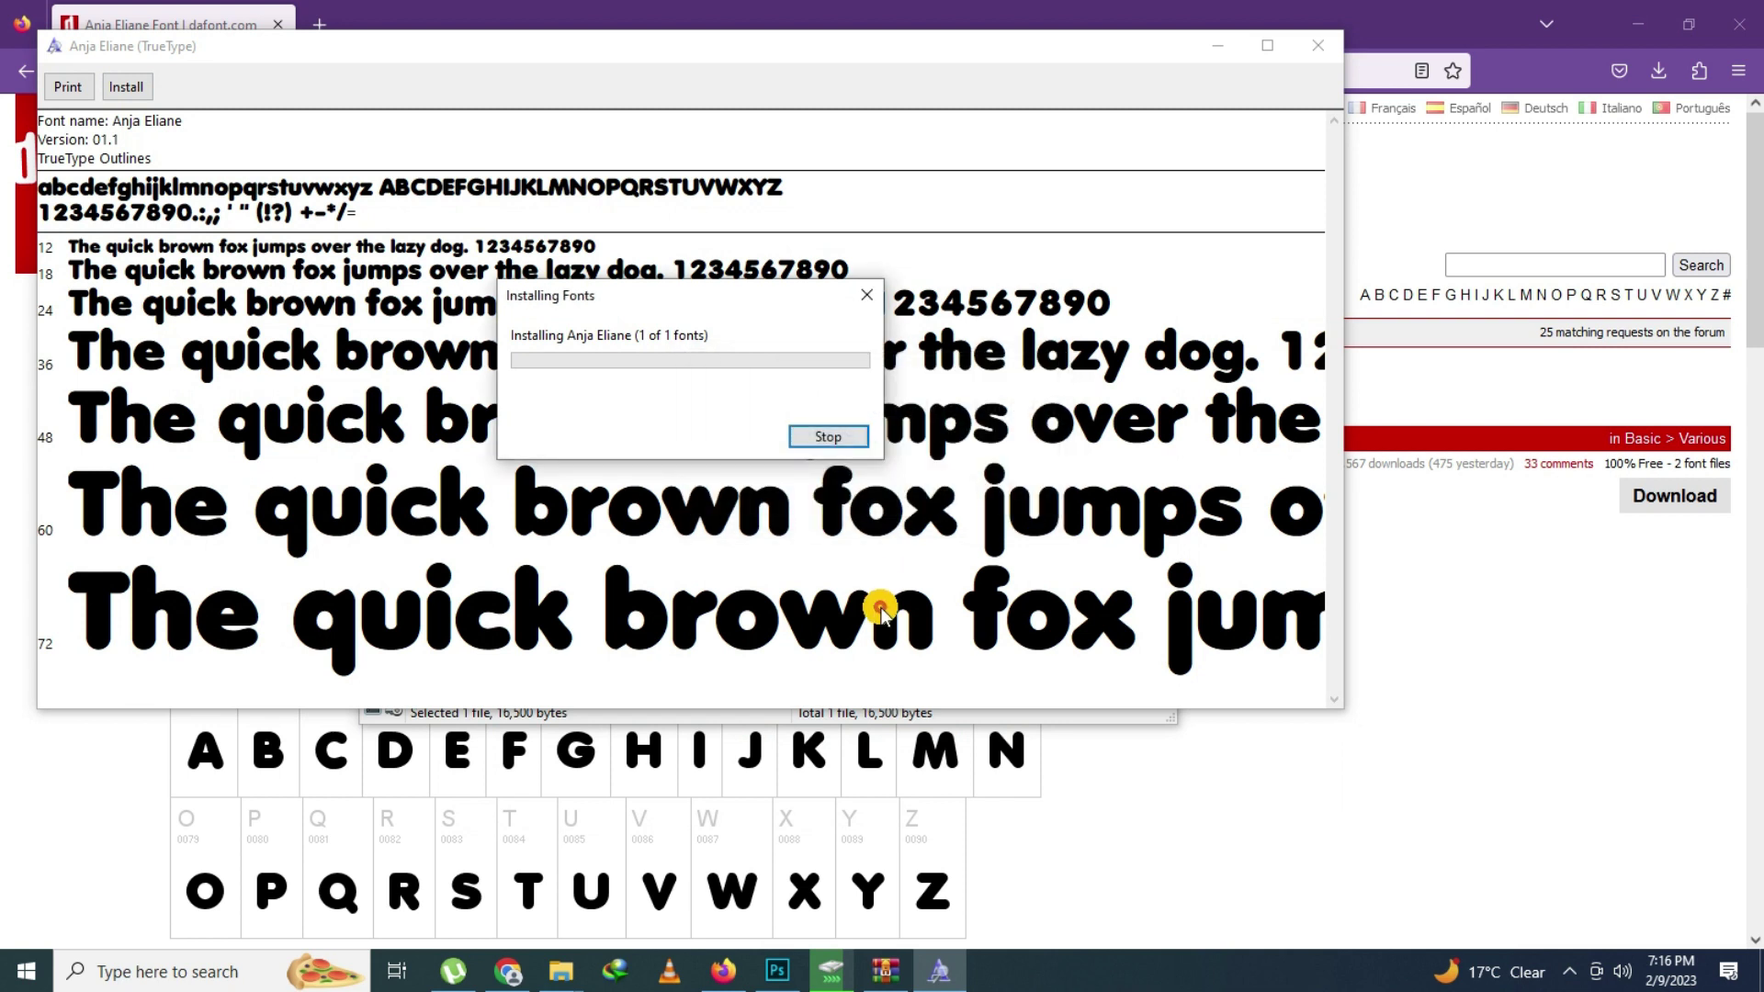
Start editing the GENRE text in Photoshop, accepting the missing-font substitution, and select all of it
{"action": "left_click", "coordinate": [778, 971]}
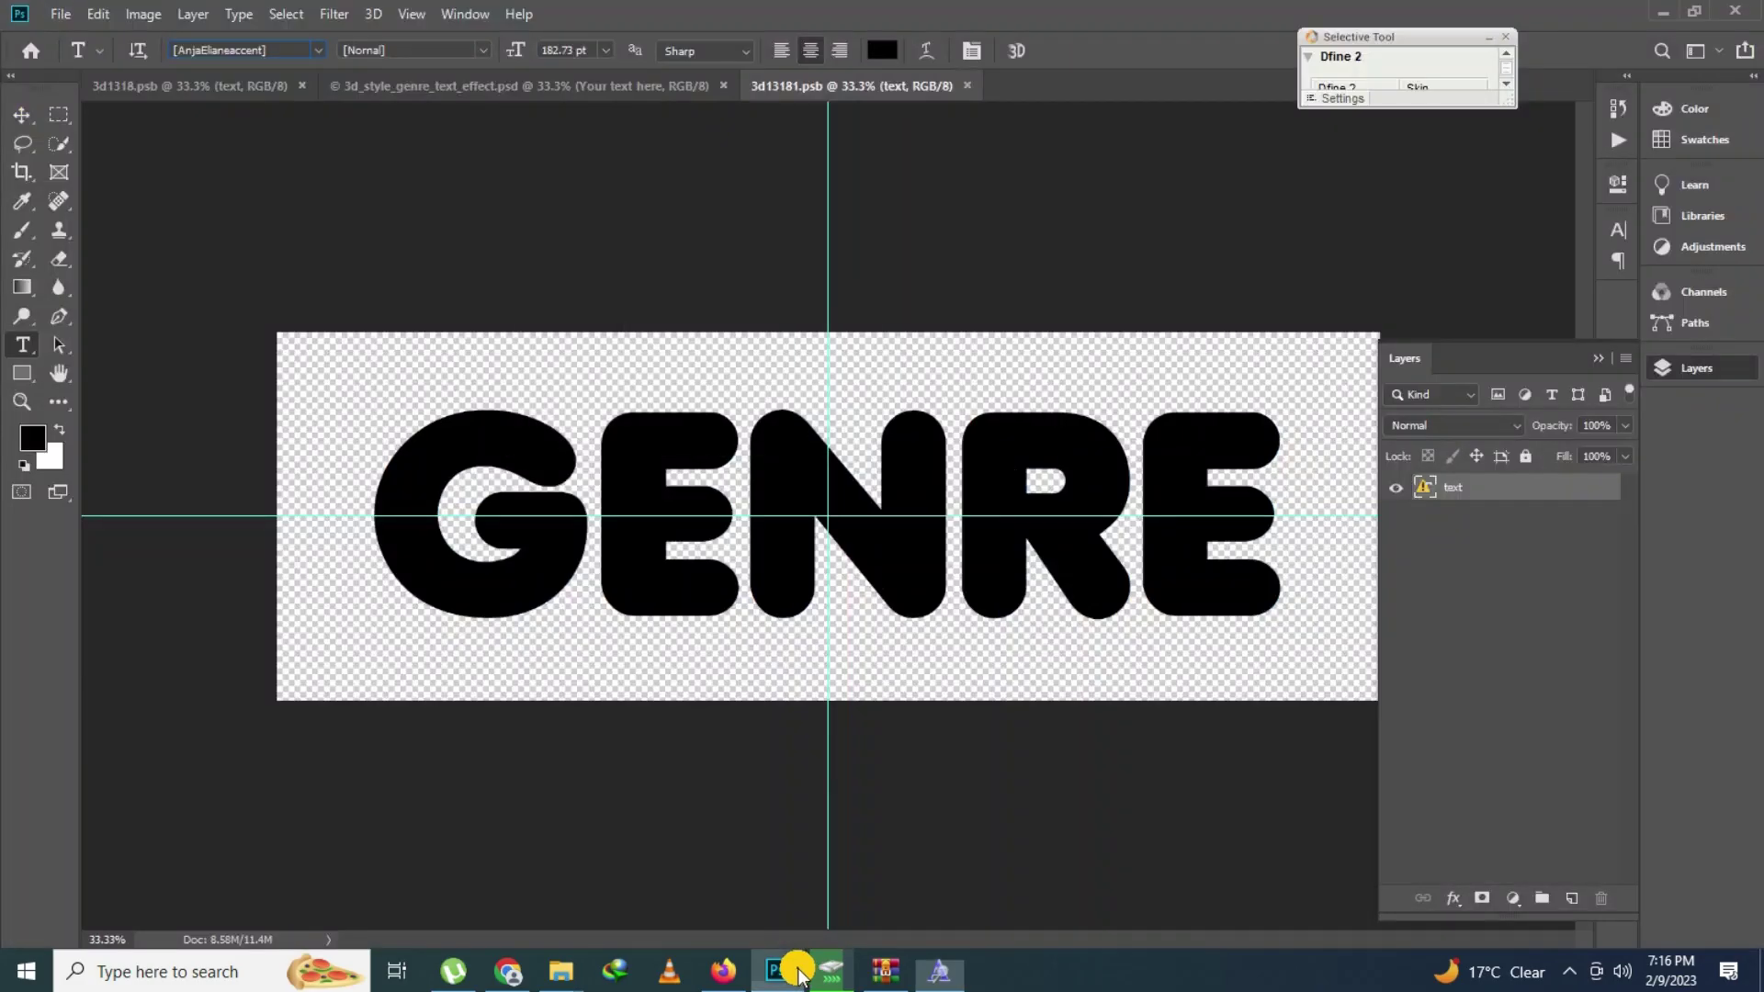
{"action": "left_click", "coordinate": [712, 547]}
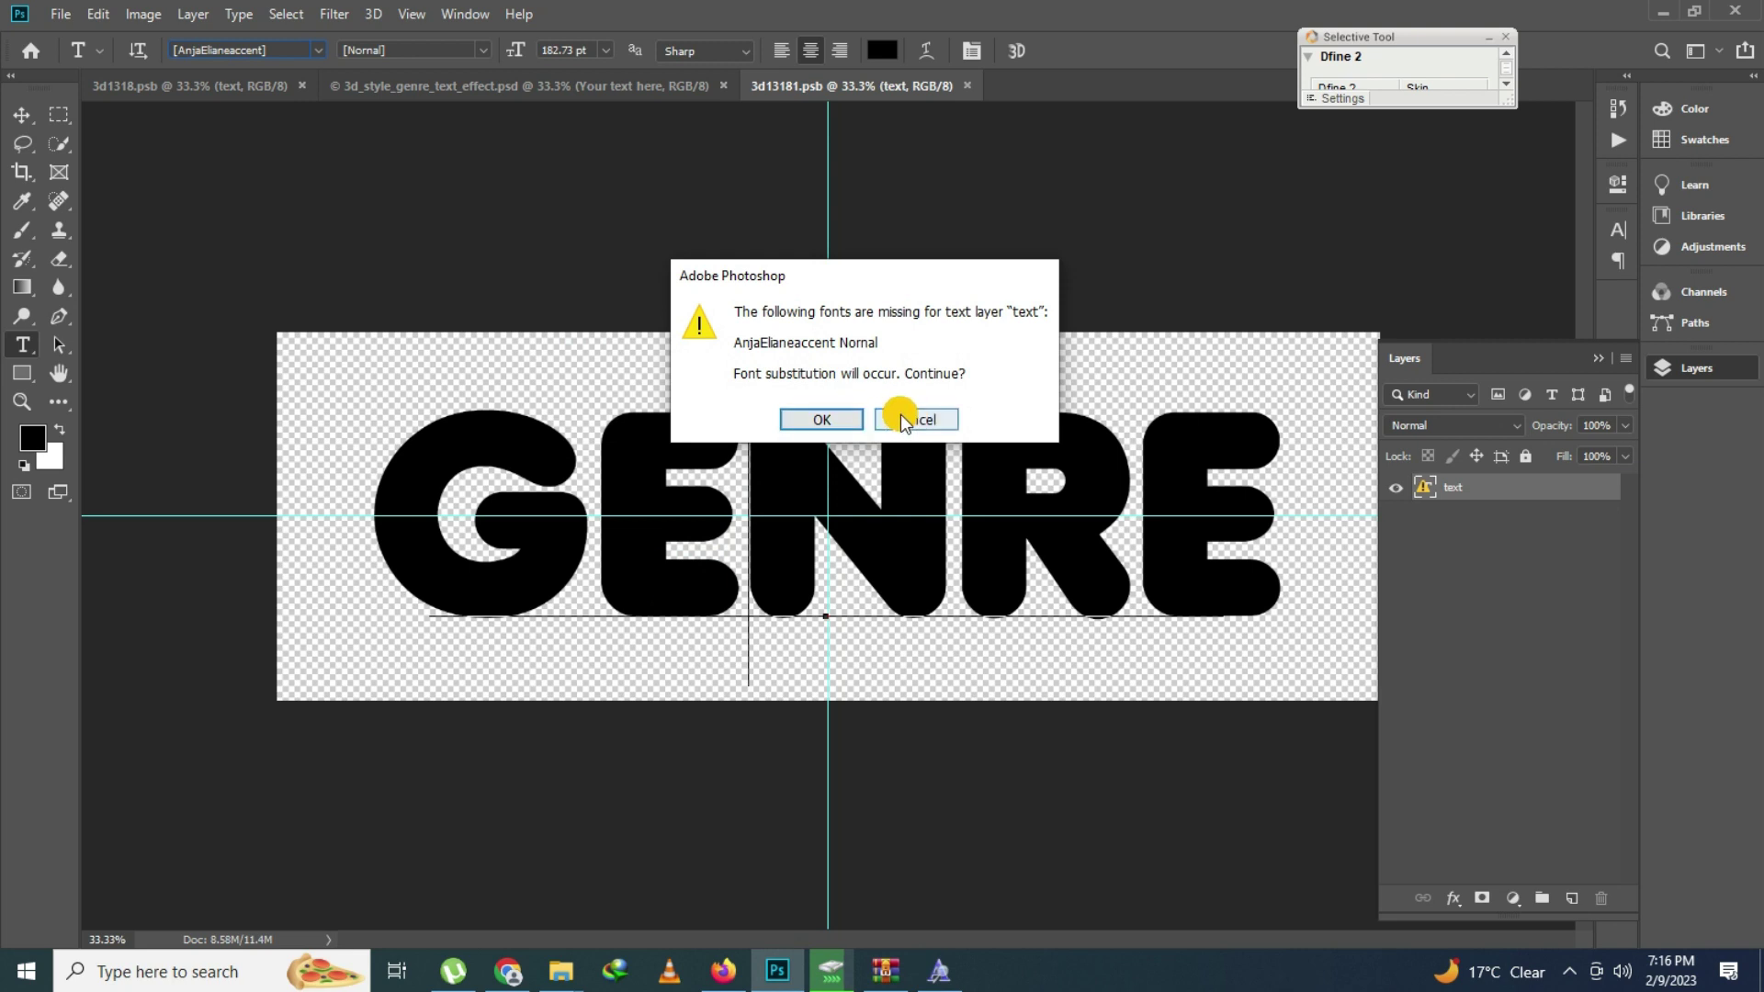
{"action": "left_click", "coordinate": [830, 419]}
{"action": "key", "text": "ctrl+a"}
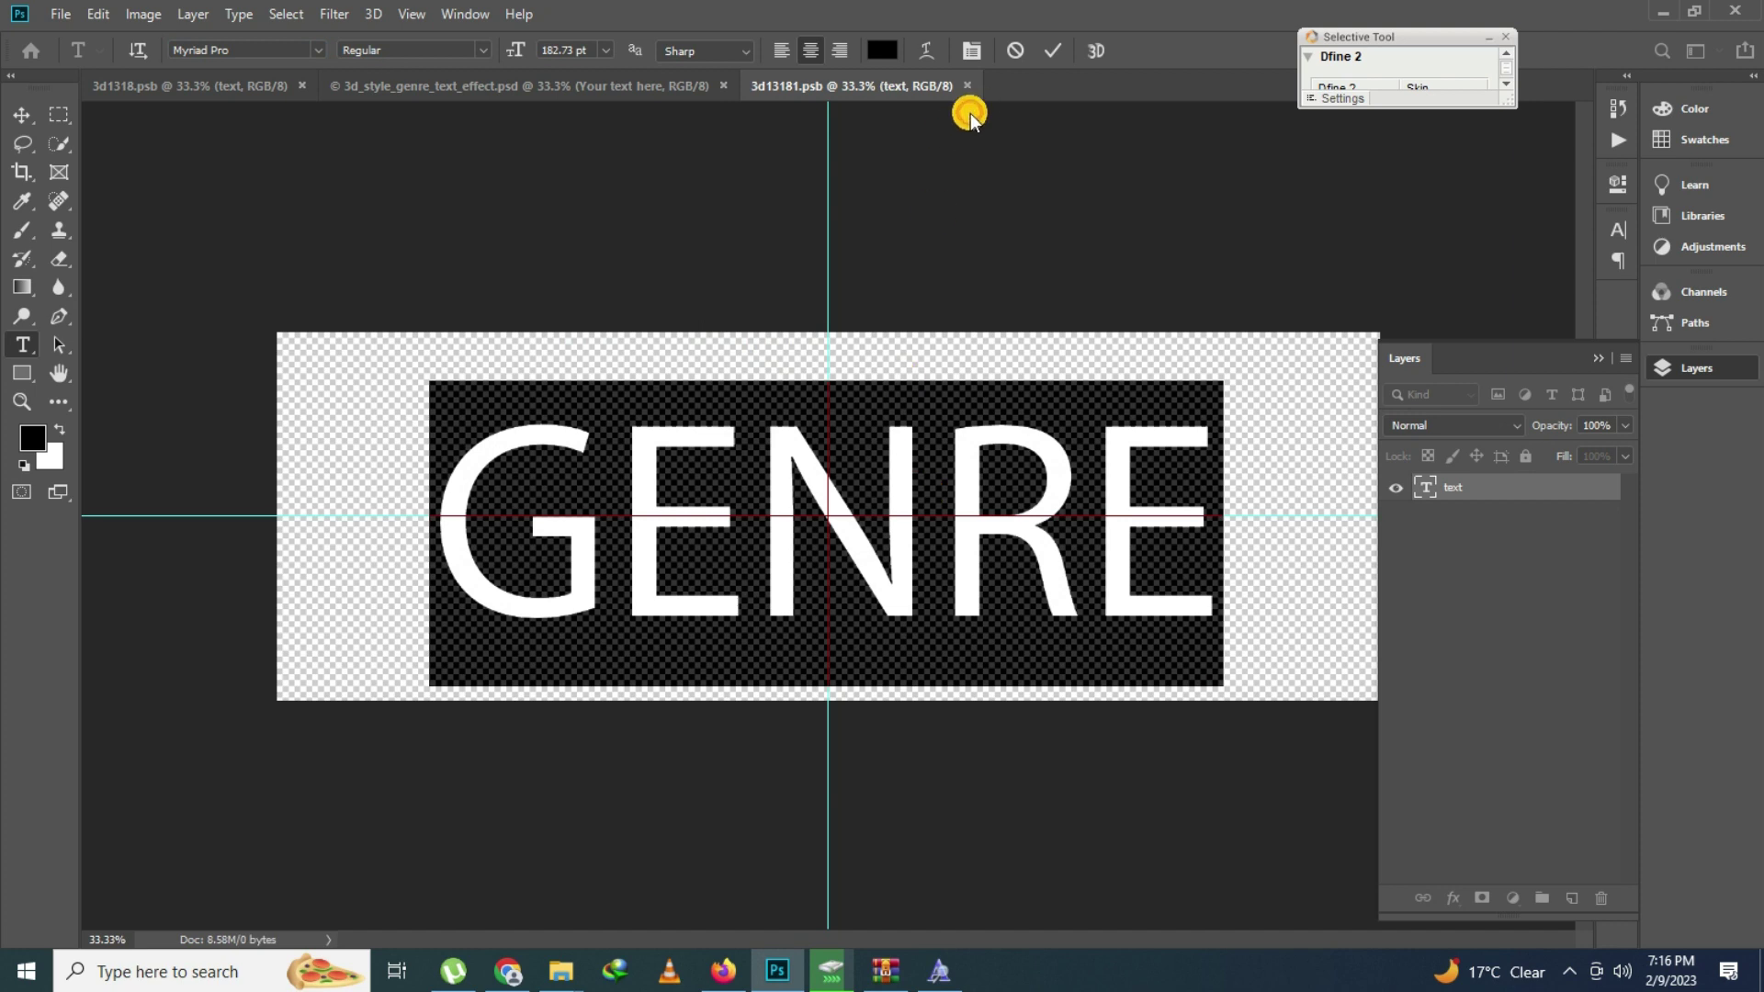
Set the text to AZHAR in Anja Eliane and save the smart object
{"action": "left_click", "coordinate": [250, 46]}
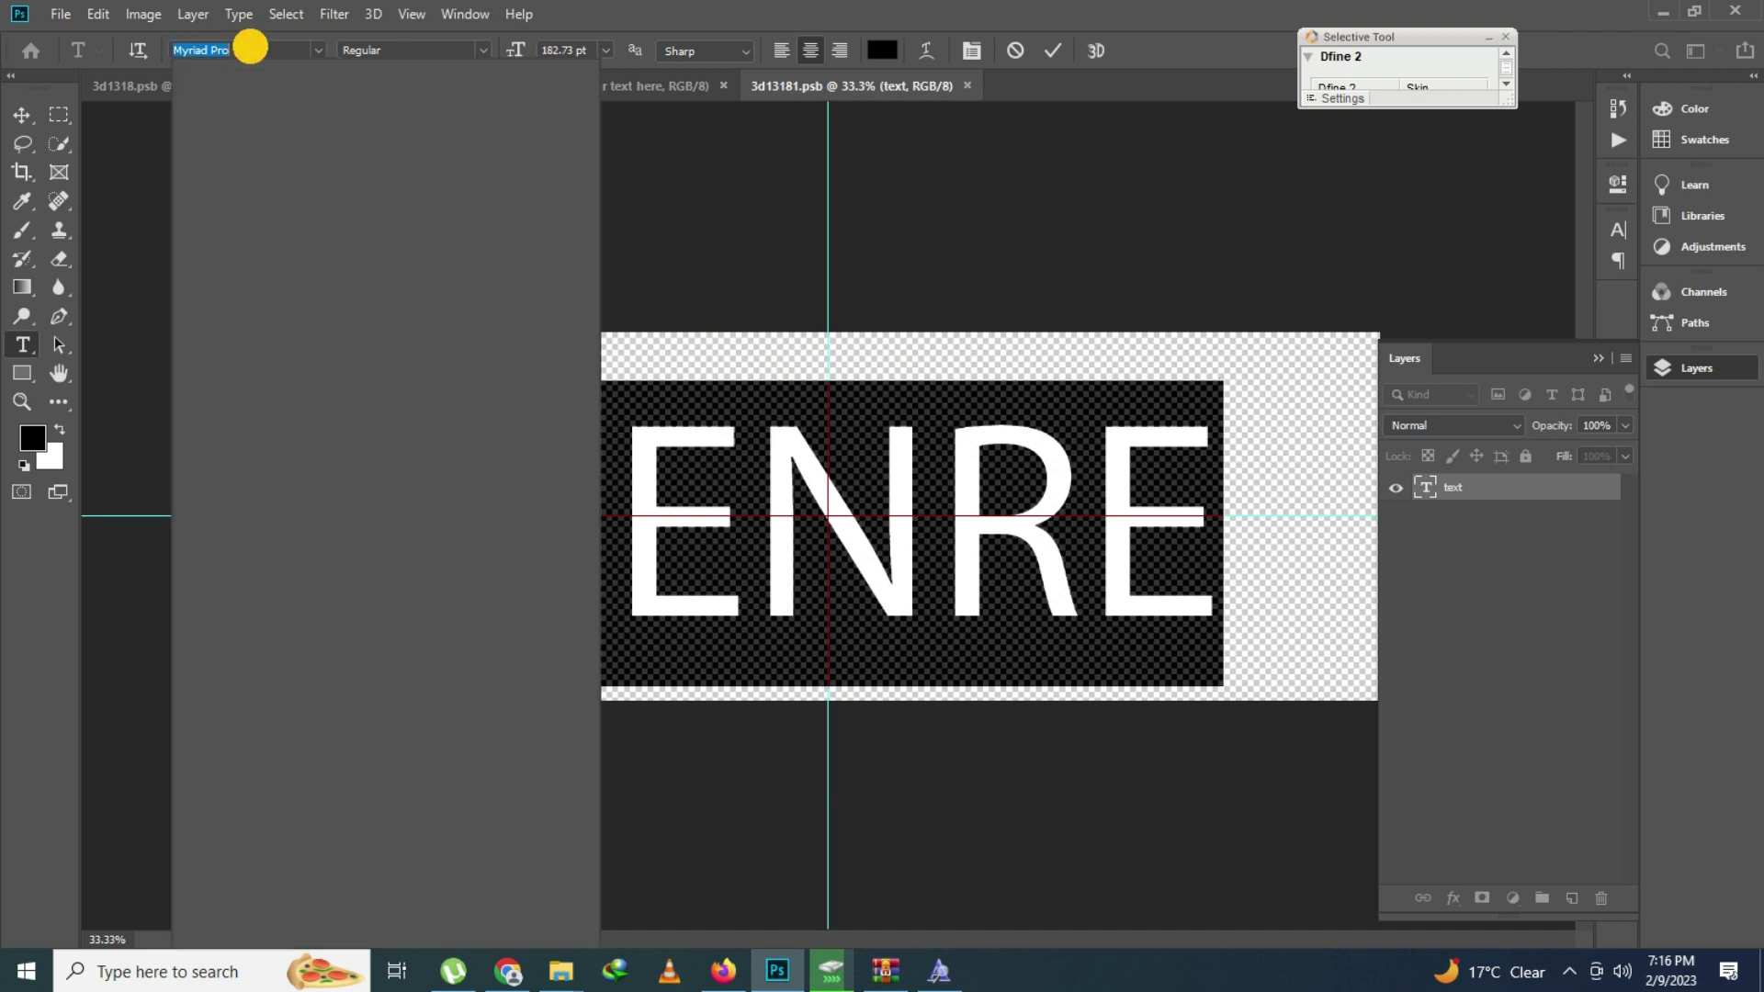
{"action": "type", "text": "anj"}
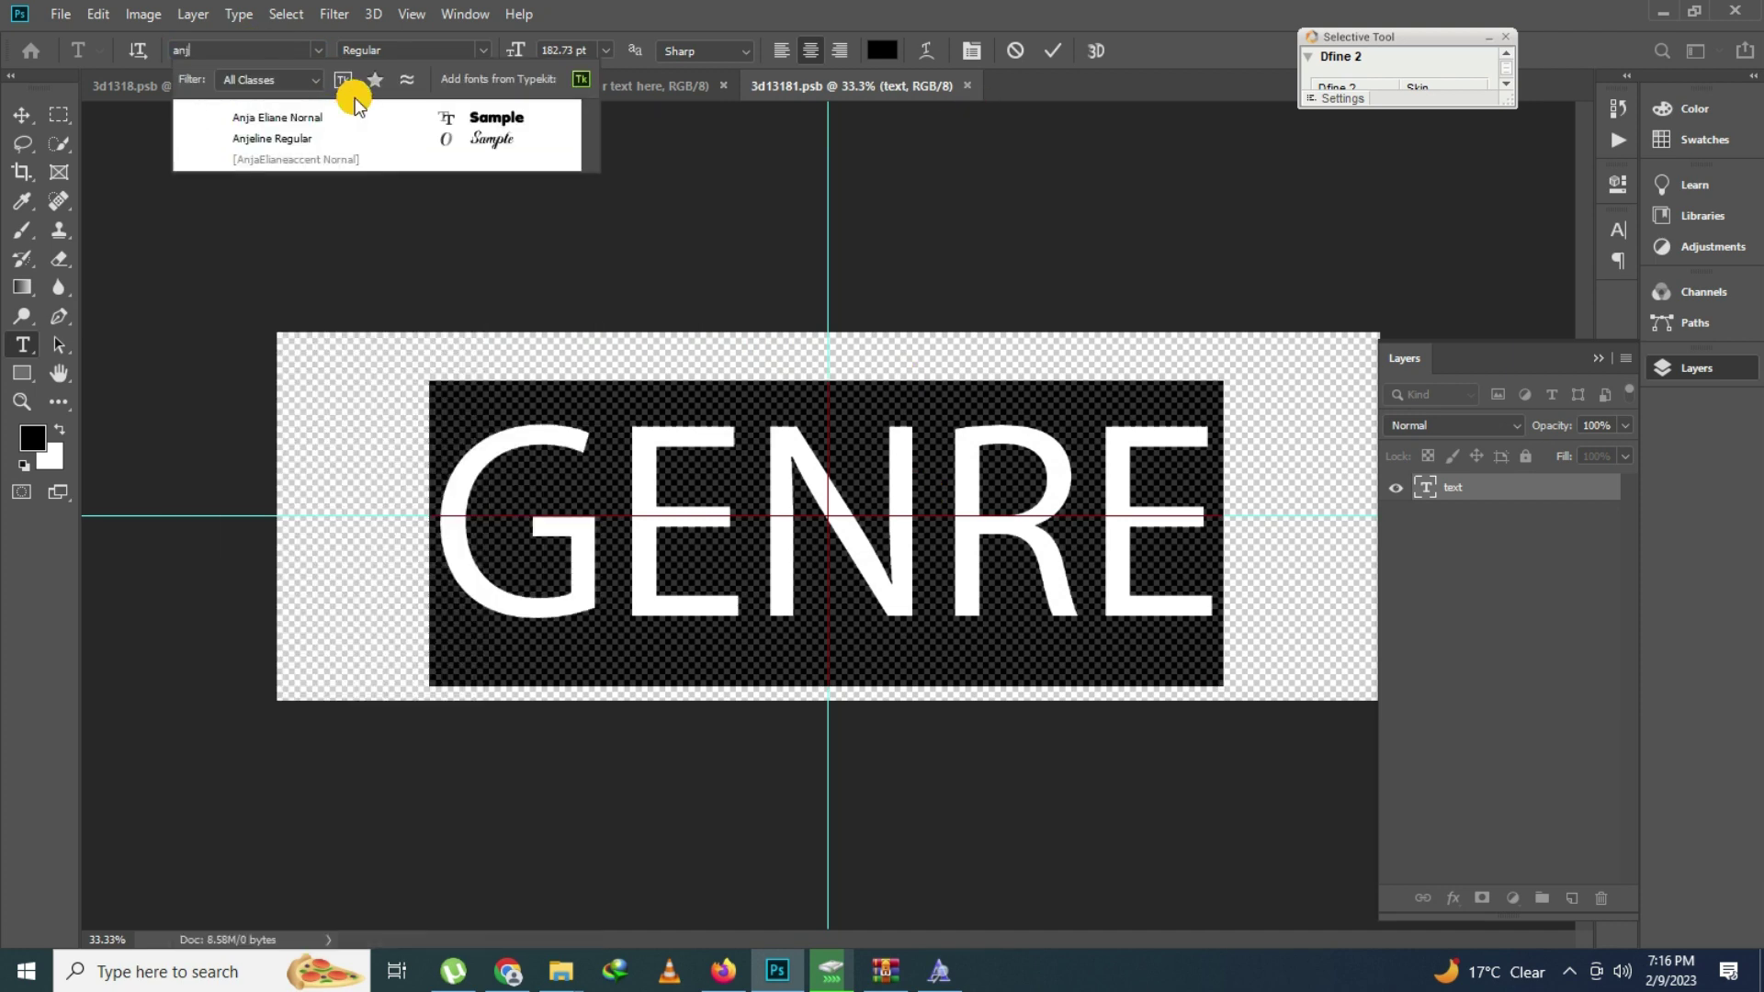
{"action": "left_click", "coordinate": [470, 117]}
{"action": "left_click", "coordinate": [811, 530]}
{"action": "type", "text": "AZHAR"}
{"action": "key", "text": "ctrl+Return"}
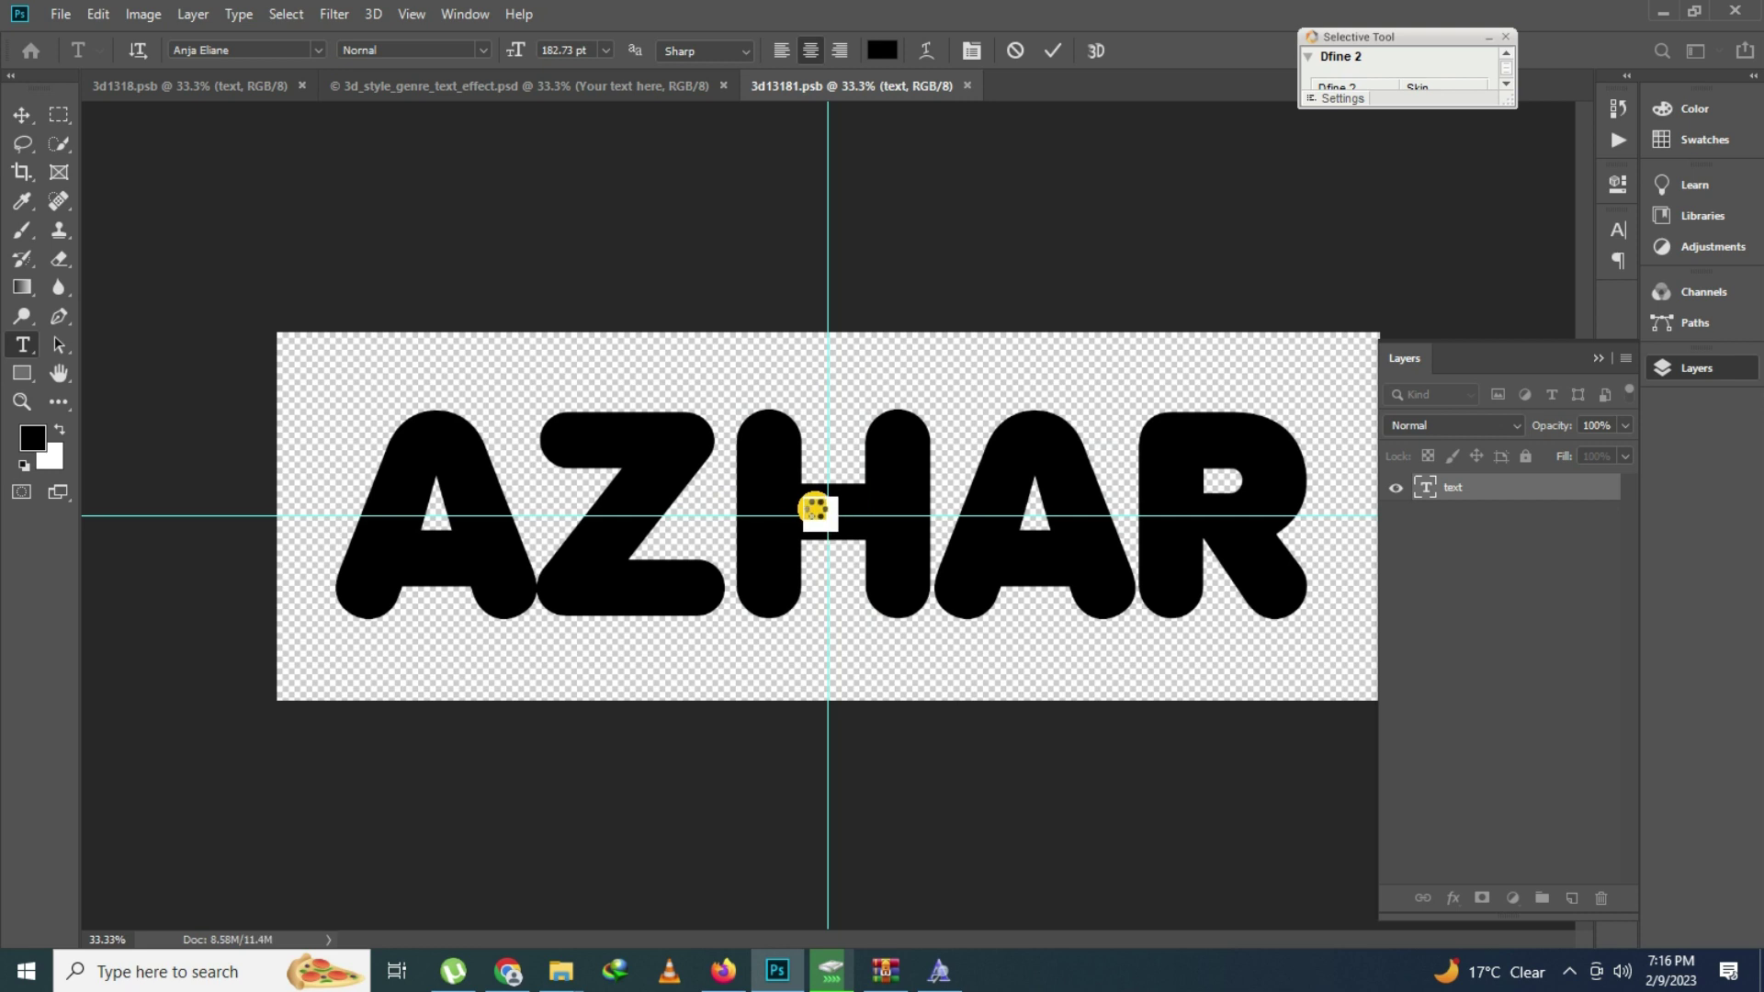
{"action": "key", "text": "ctrl+s"}
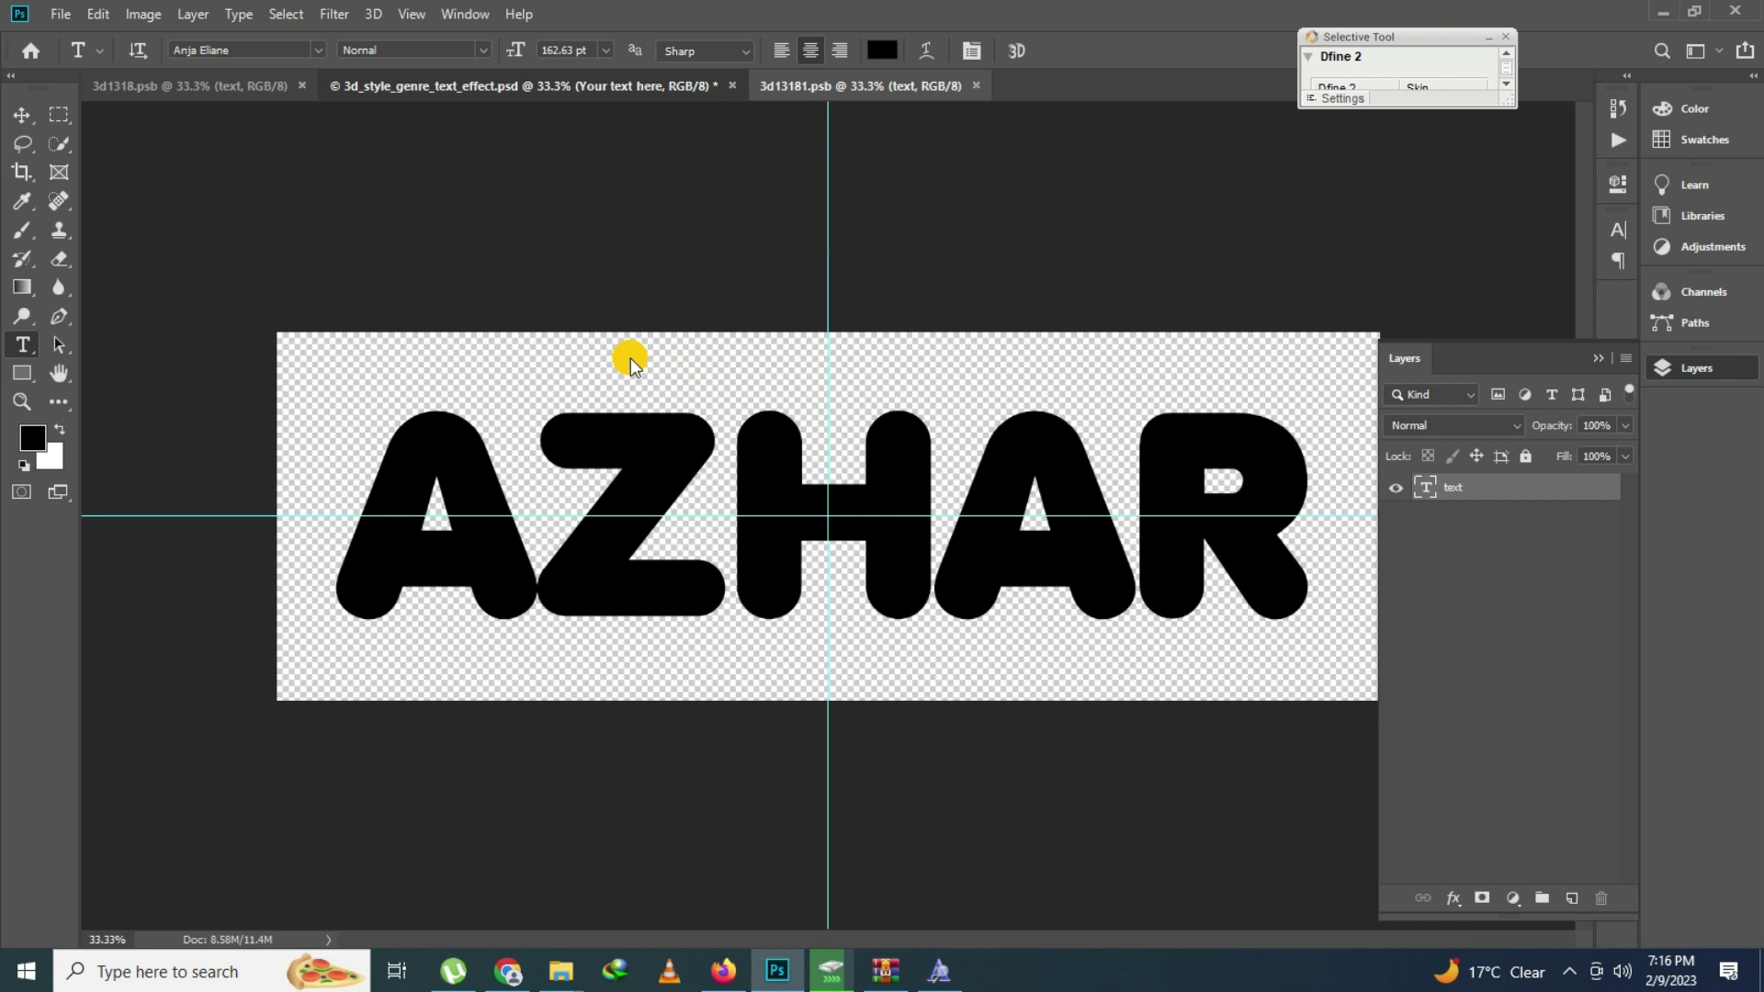
Zoom in to inspect the gold AZHAR effect on the genre mockup, then fit it on screen
{"action": "key", "text": "ctrl+shift+Tab"}
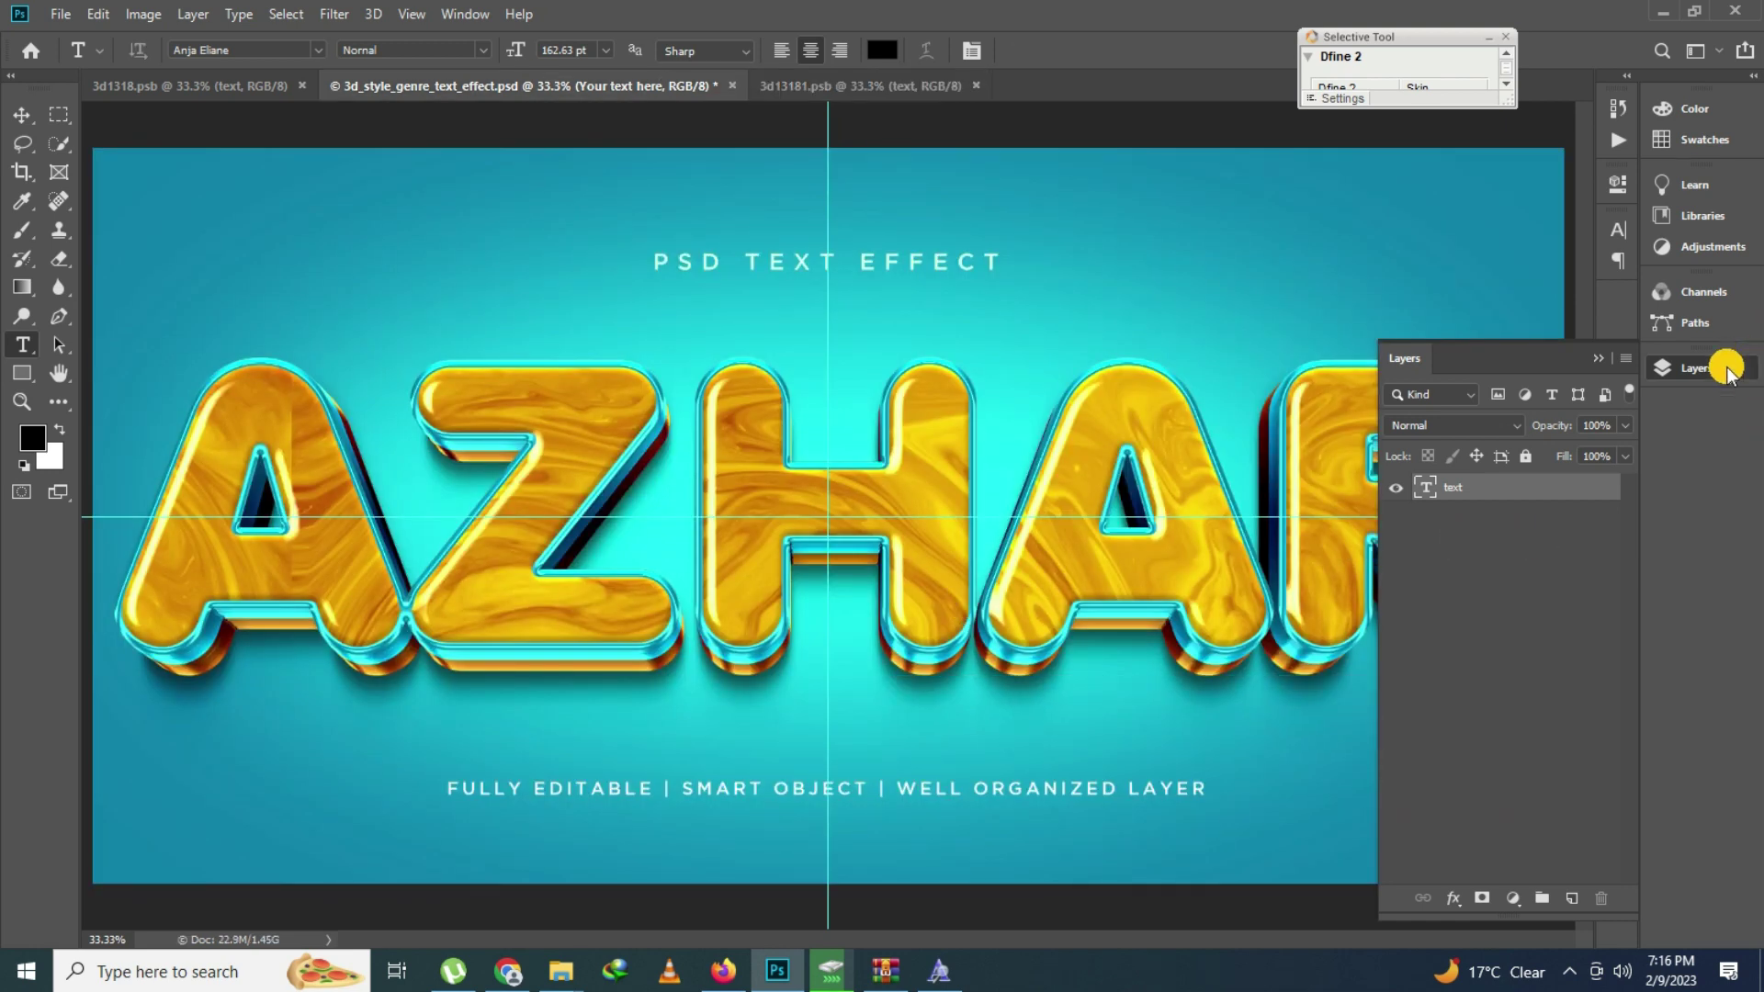
{"action": "left_click", "coordinate": [1112, 542]}
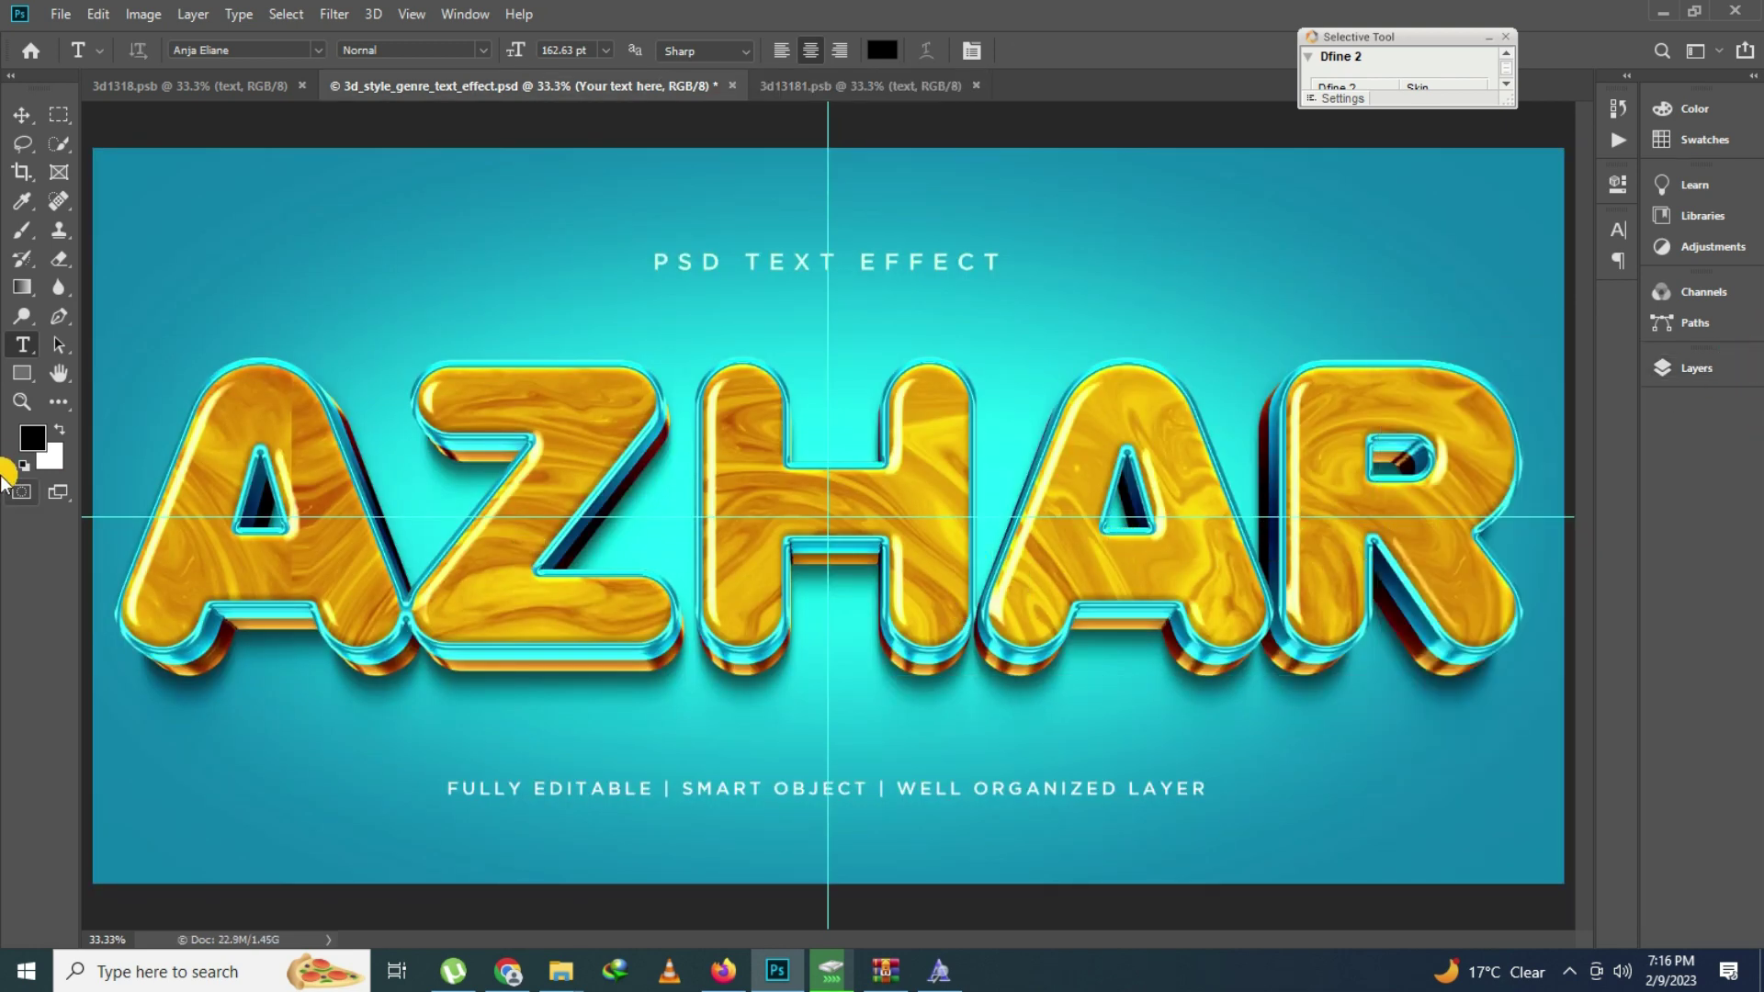
{"action": "left_click", "coordinate": [22, 402]}
{"action": "left_click", "coordinate": [1161, 582]}
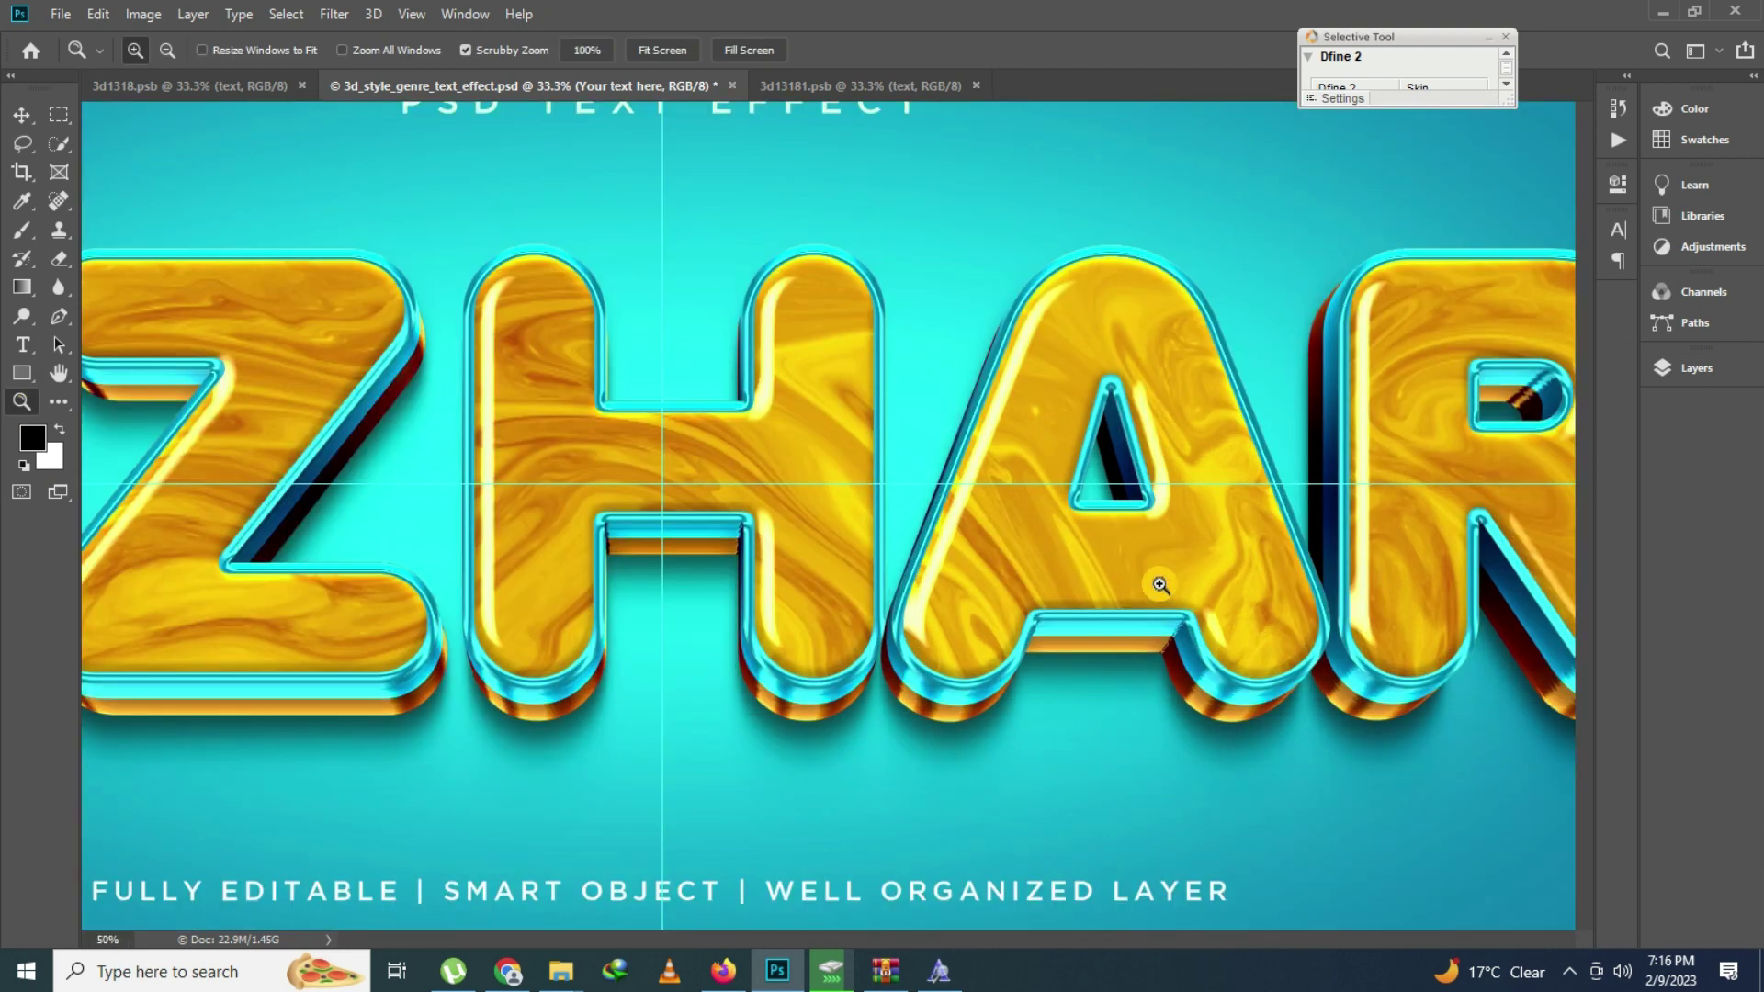
{"action": "left_click", "coordinate": [735, 541]}
{"action": "right_click", "coordinate": [677, 472]}
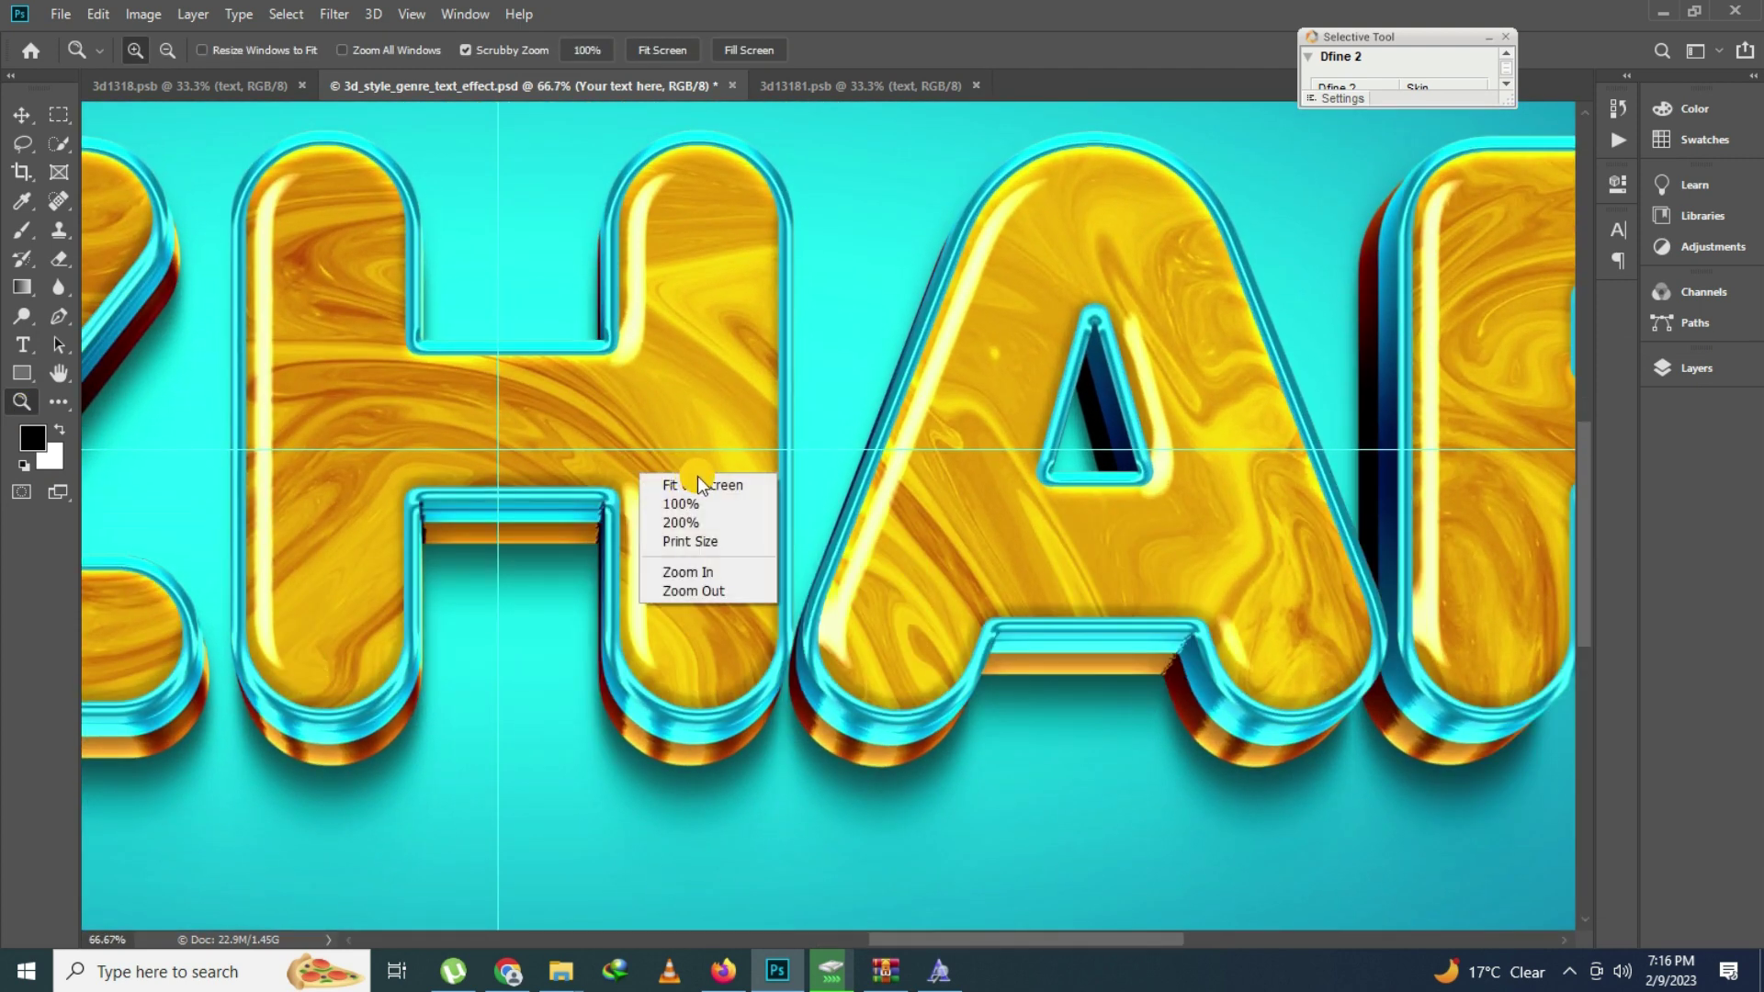
{"action": "left_click", "coordinate": [698, 476]}
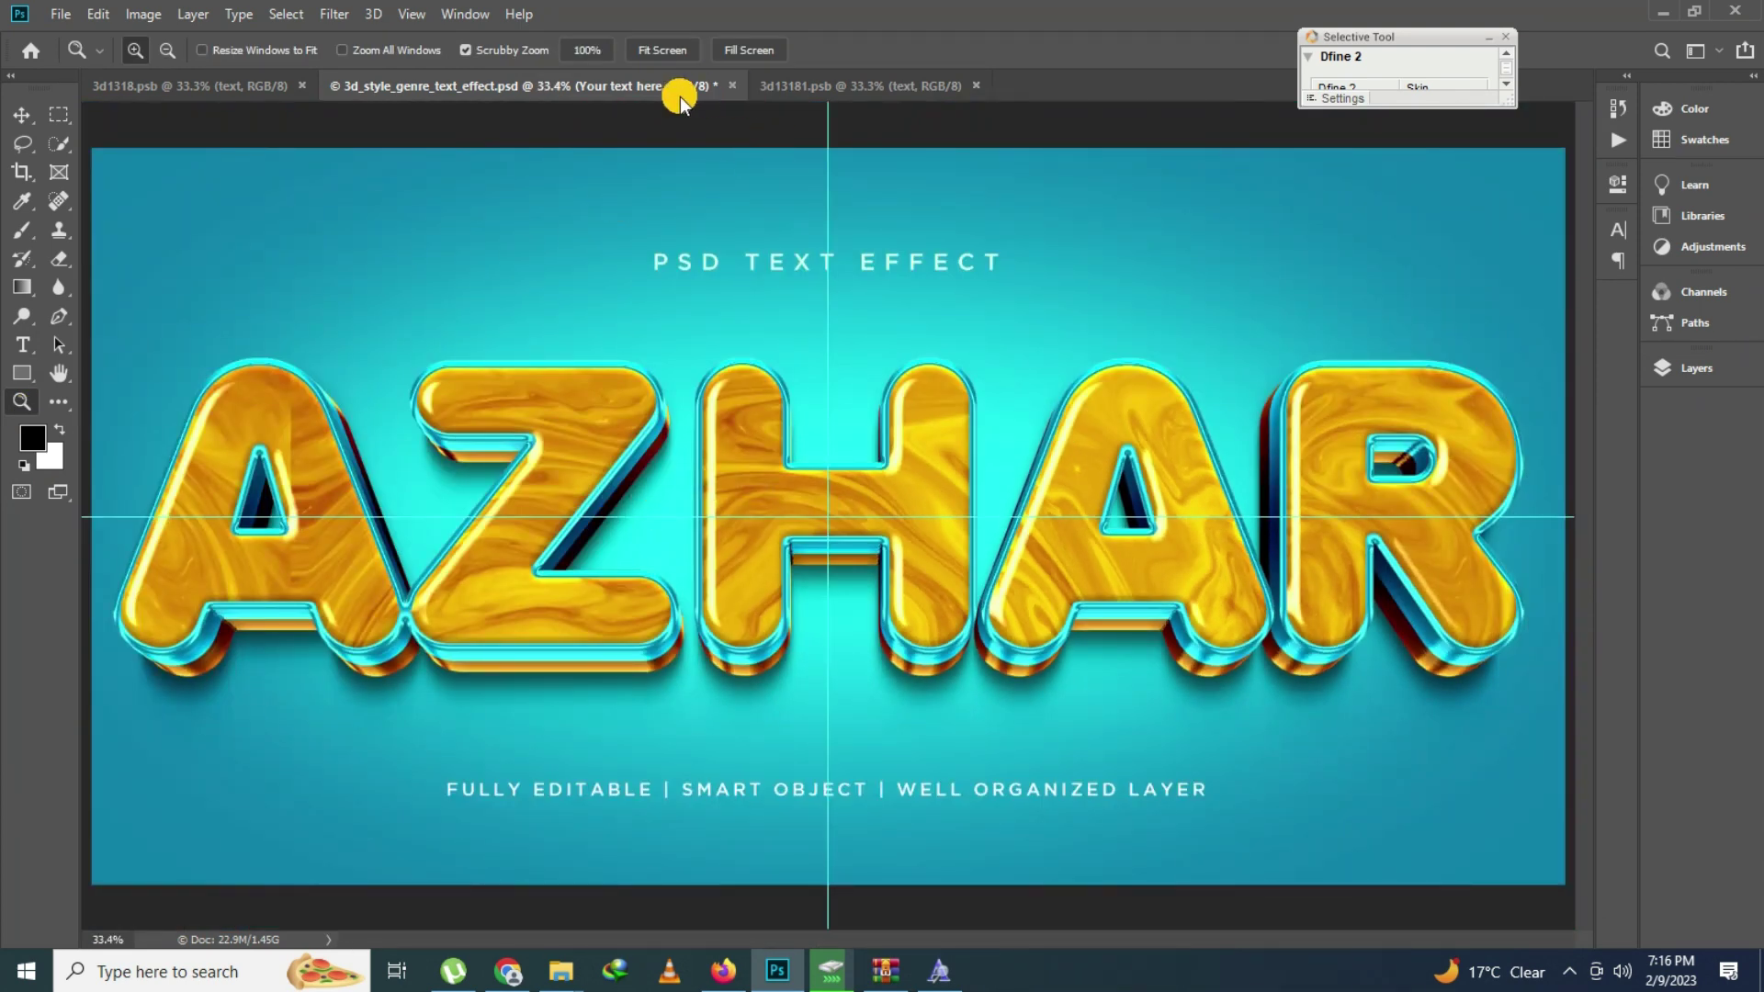
Close the genre mockup and the AZHAR smart object without saving
{"action": "left_click", "coordinate": [732, 85]}
{"action": "left_click", "coordinate": [880, 371]}
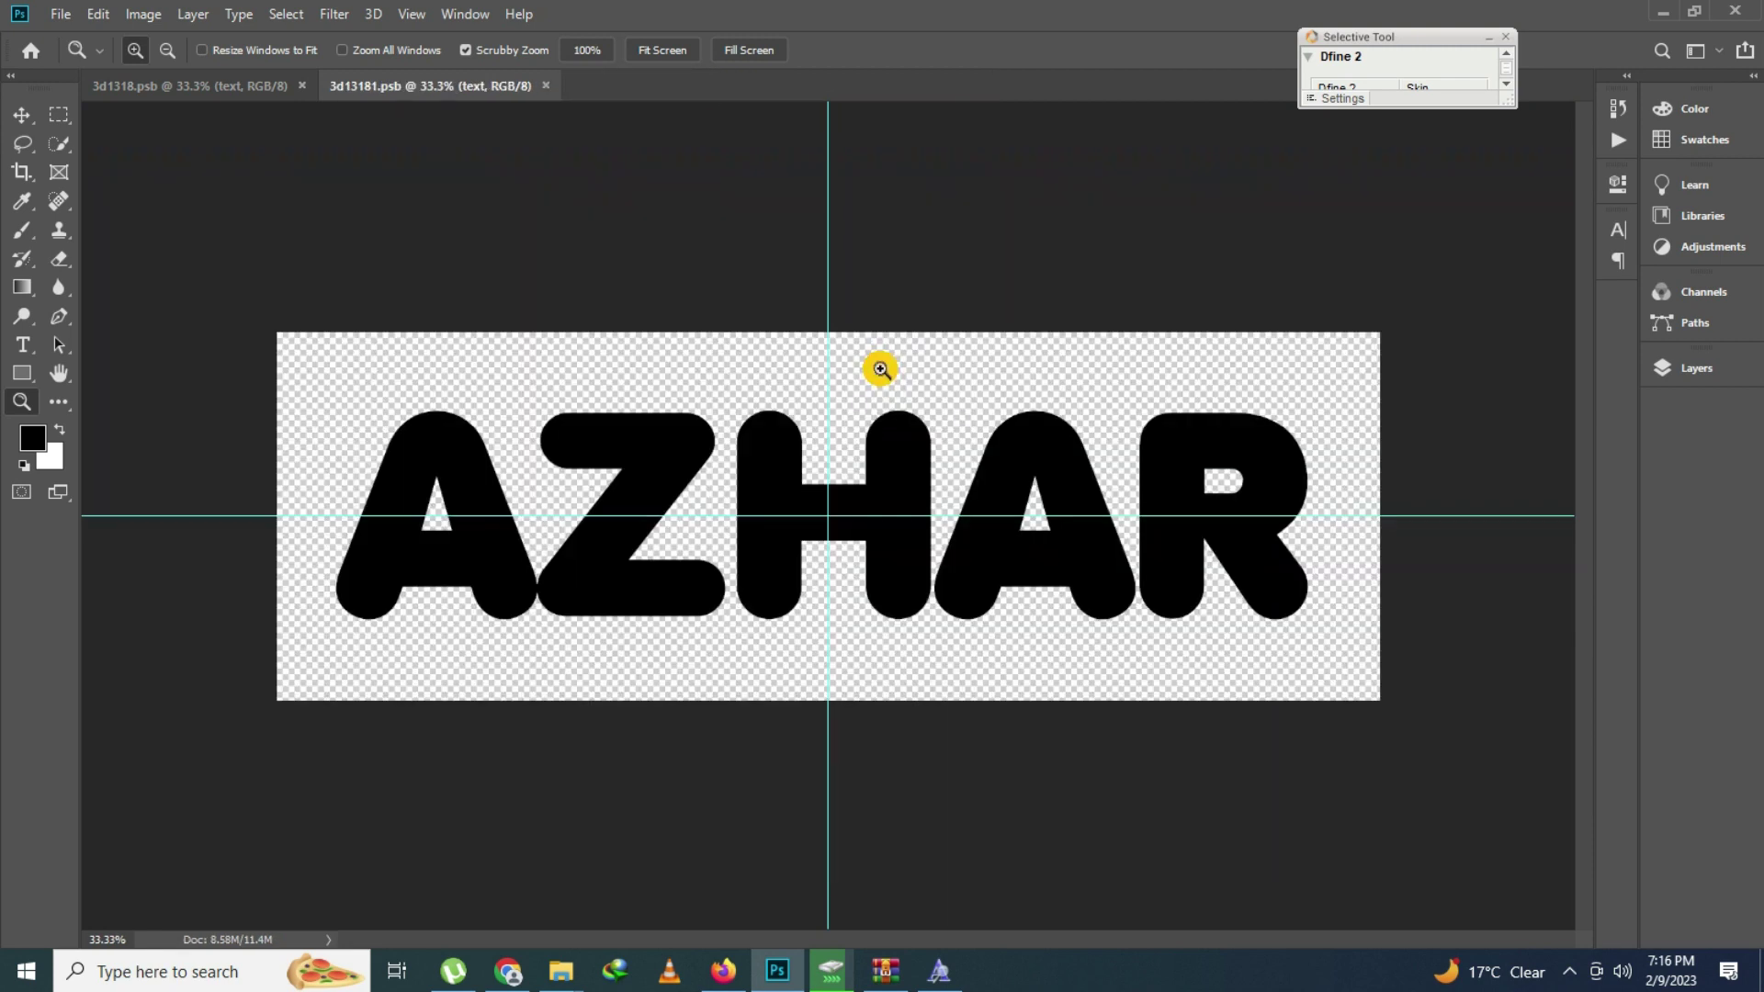
{"action": "key", "text": "ctrl+w"}
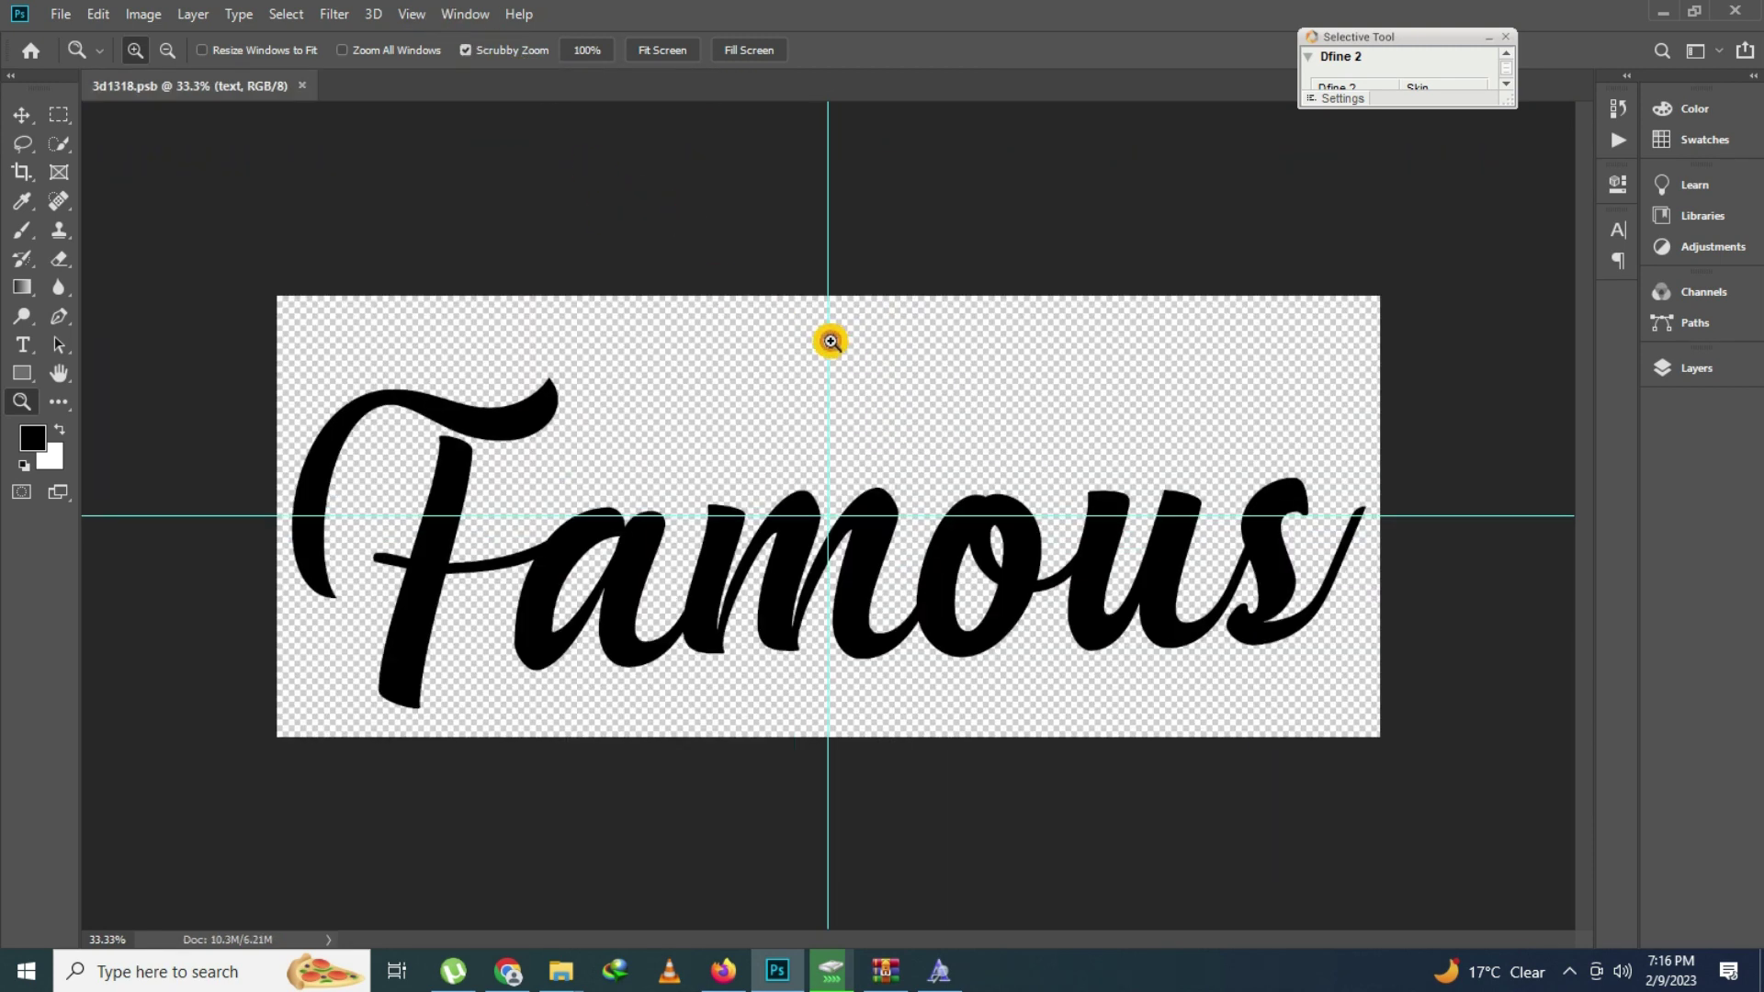
Open 3d_style_goblet_text_effect.psd from the text effect bundle folder in File Explorer
{"action": "left_click", "coordinate": [1657, 9]}
{"action": "left_click", "coordinate": [565, 981]}
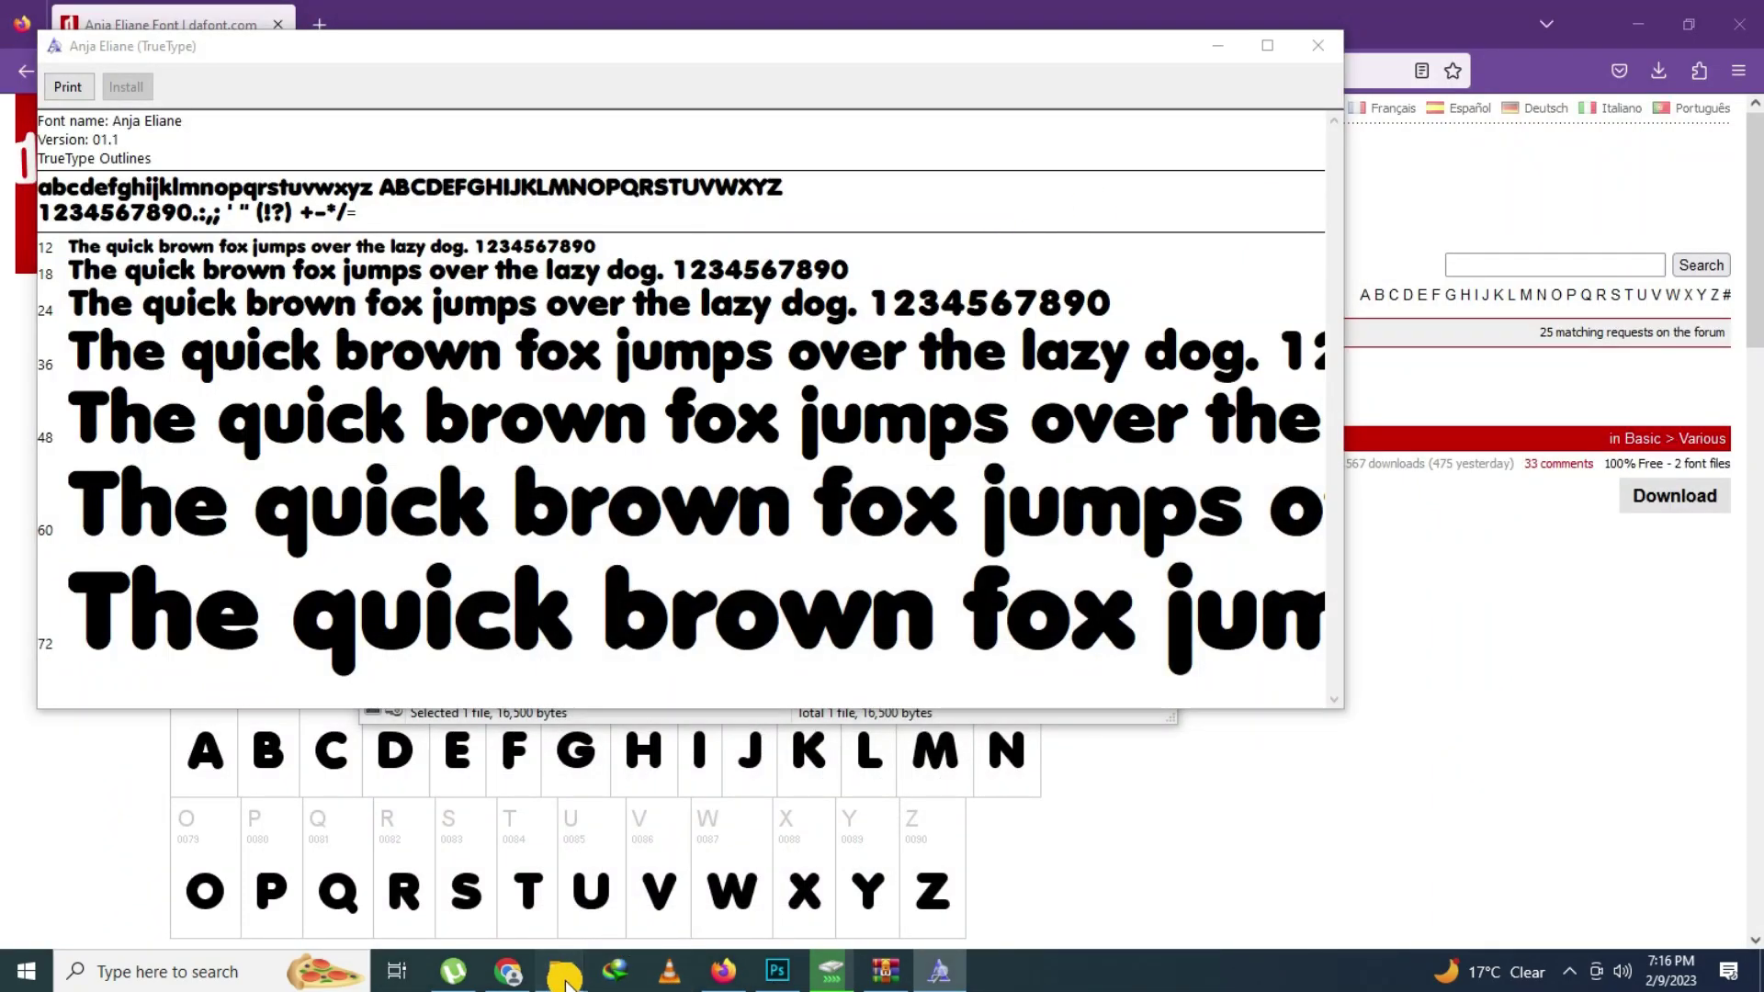
{"action": "left_click", "coordinate": [799, 869]}
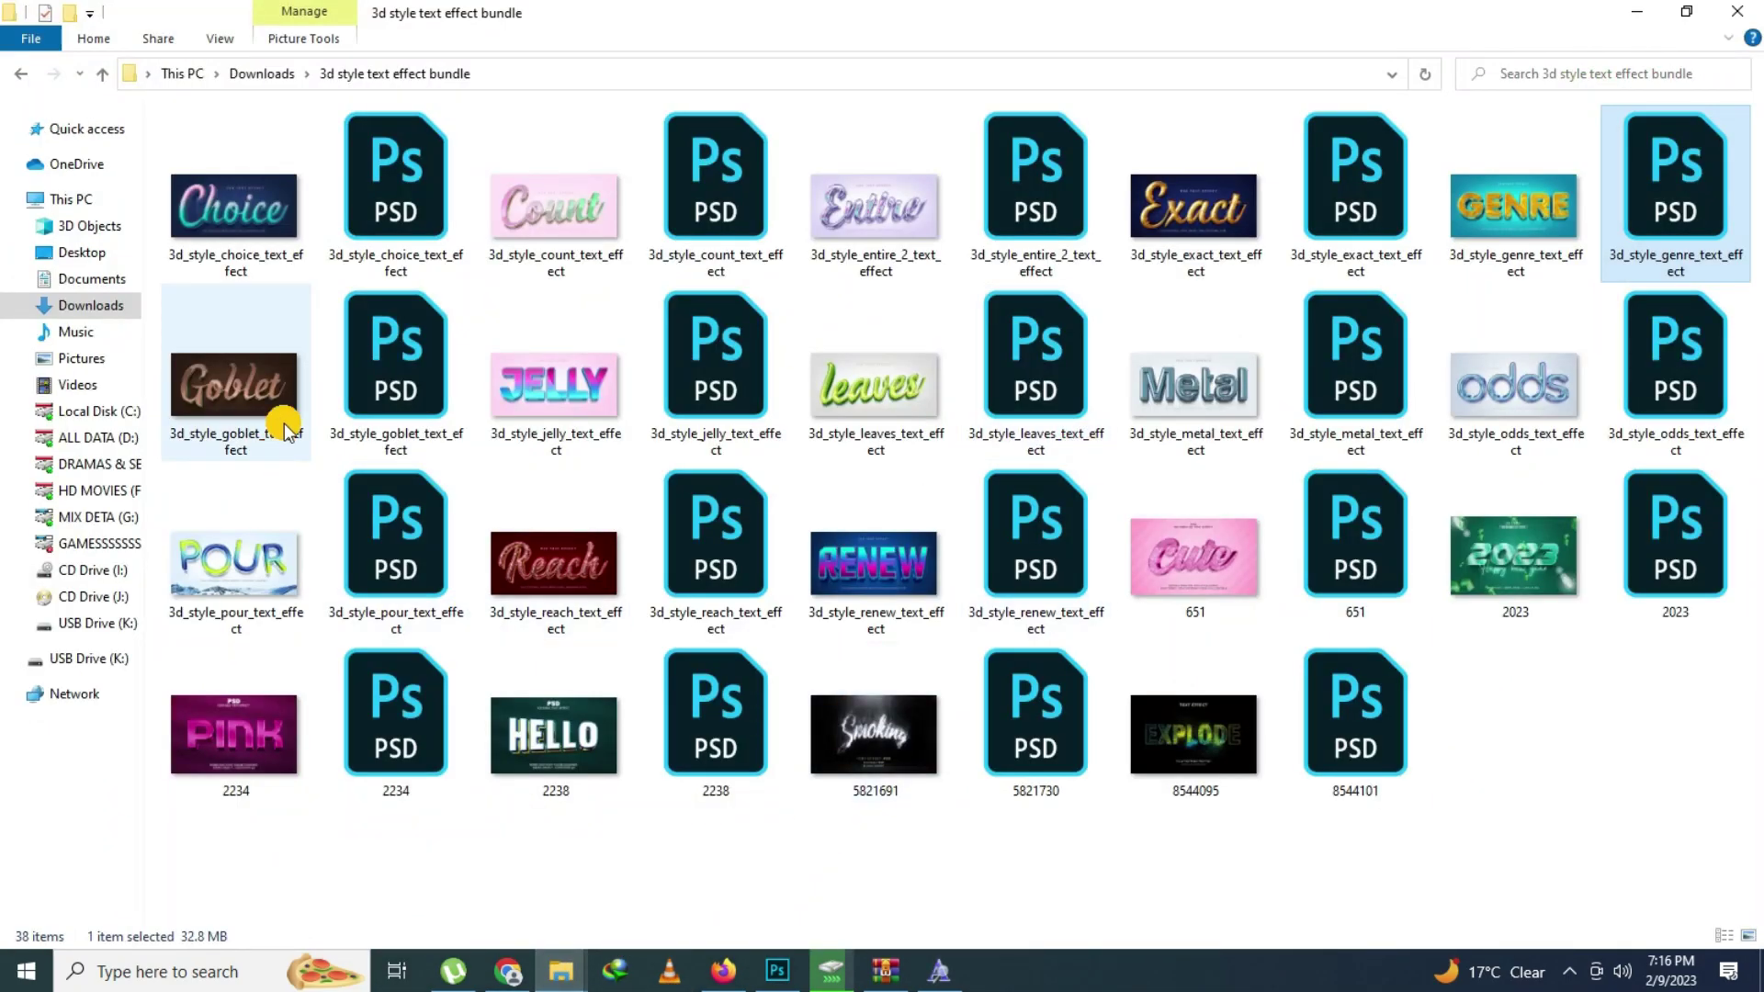
{"action": "double_click", "coordinate": [406, 366]}
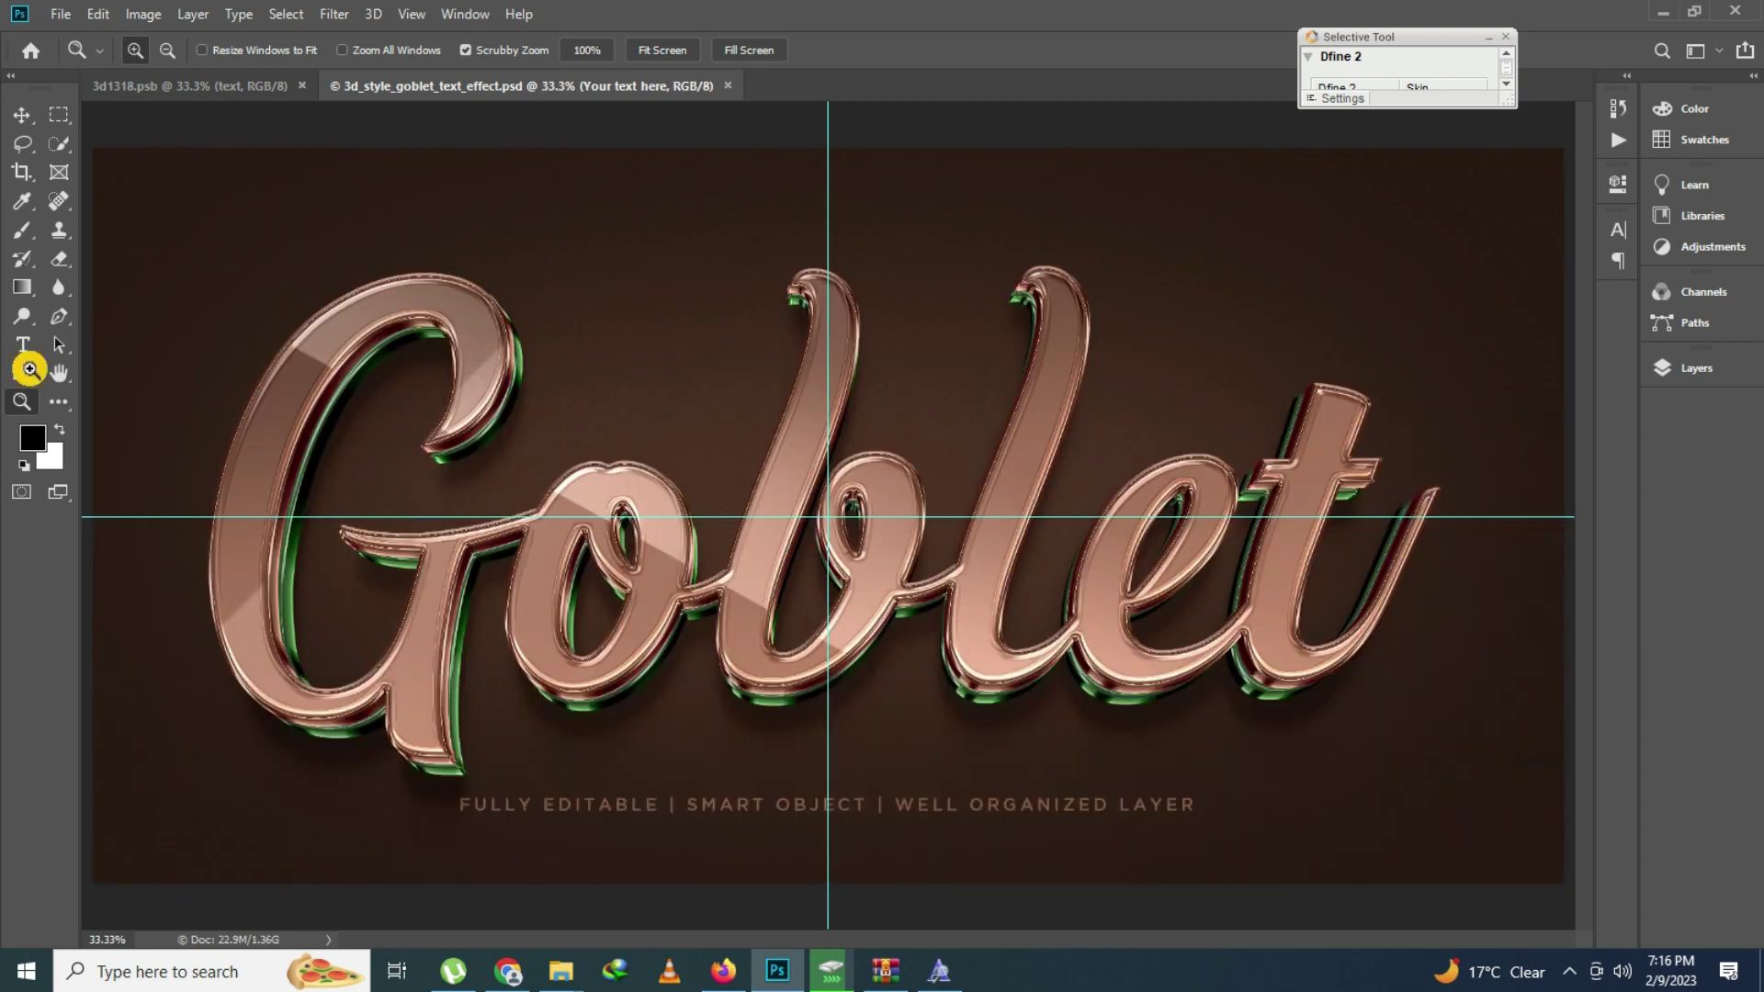
Select the Type tool and show the Goblet mockup's layers, including the Your text here smart object
{"action": "left_click", "coordinate": [20, 347]}
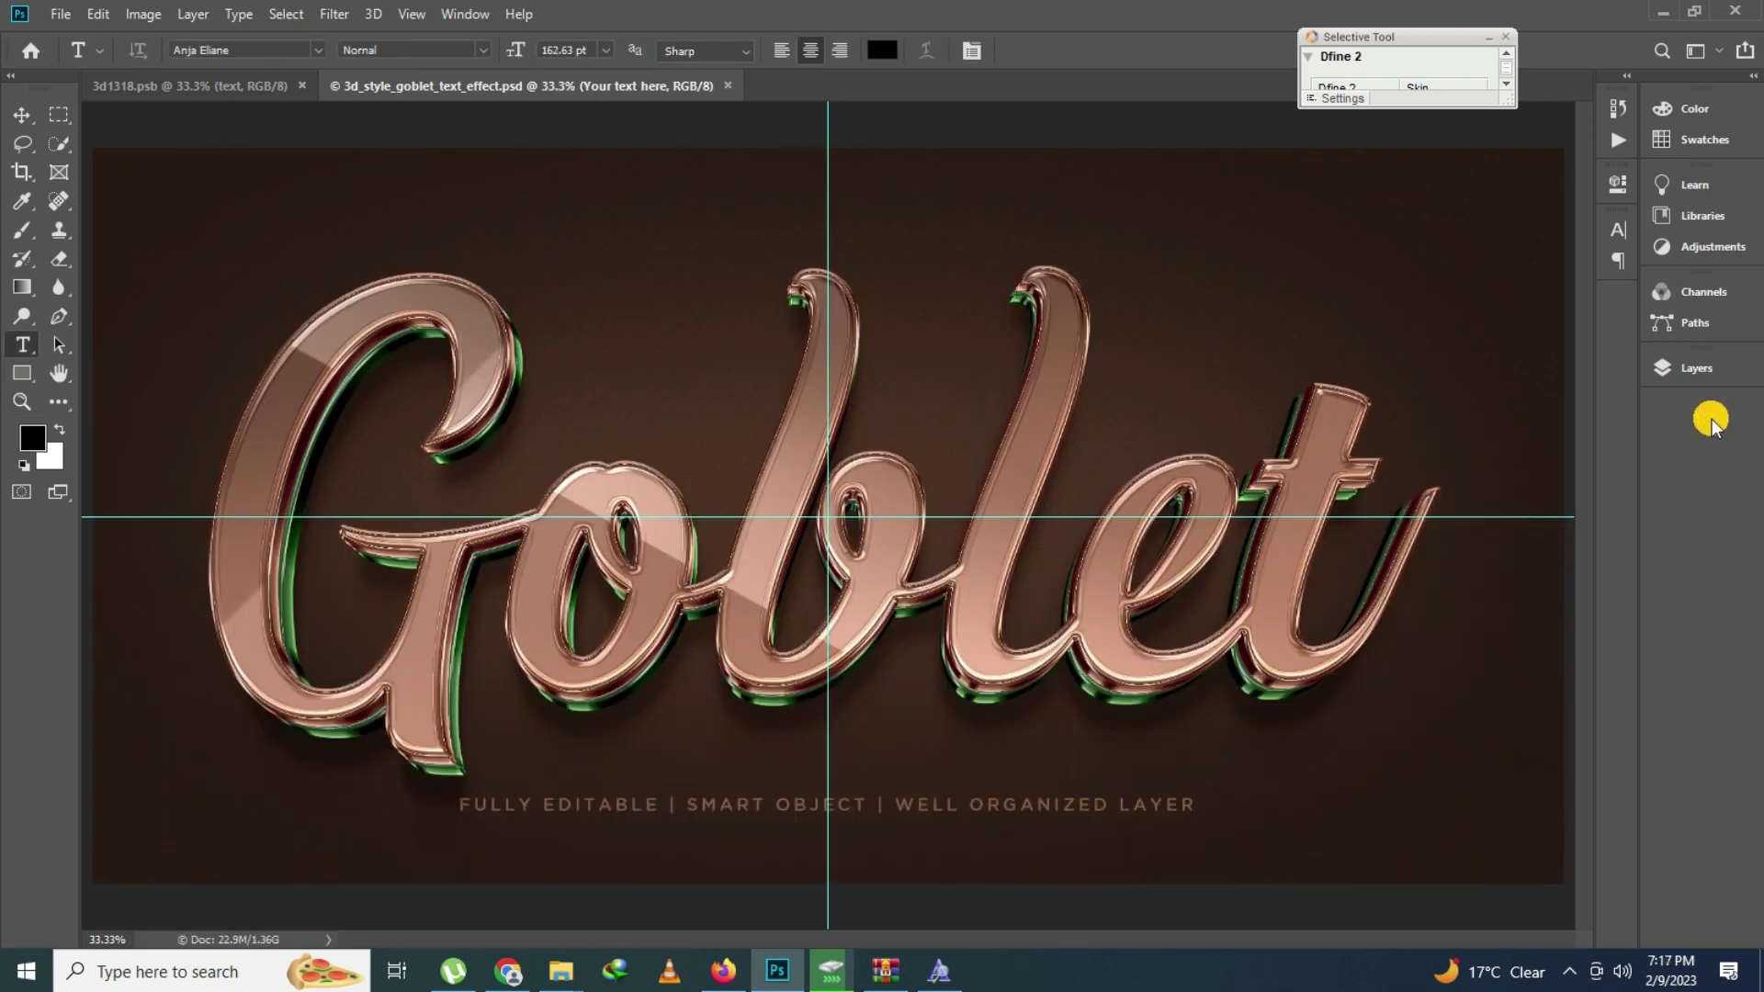
{"action": "left_click", "coordinate": [1694, 369]}
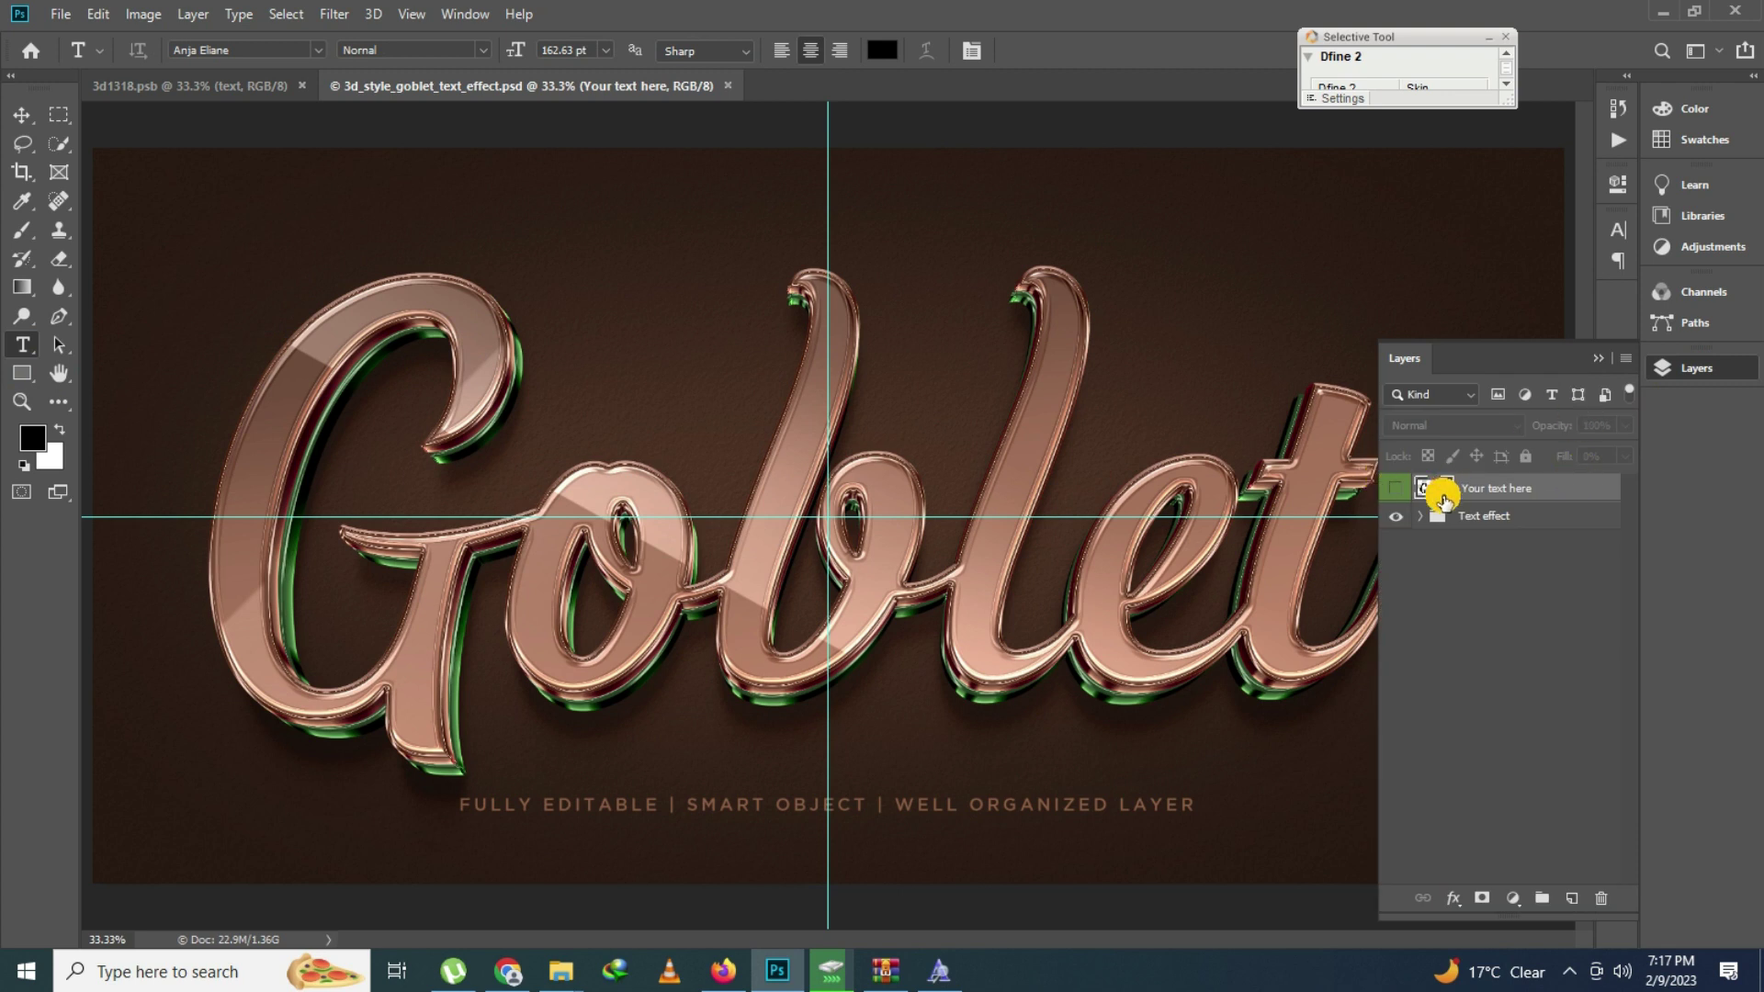
Replace the Your text here smart object's Goblet text with Snow and save it back into the mockup
{"action": "double_click", "coordinate": [1443, 497]}
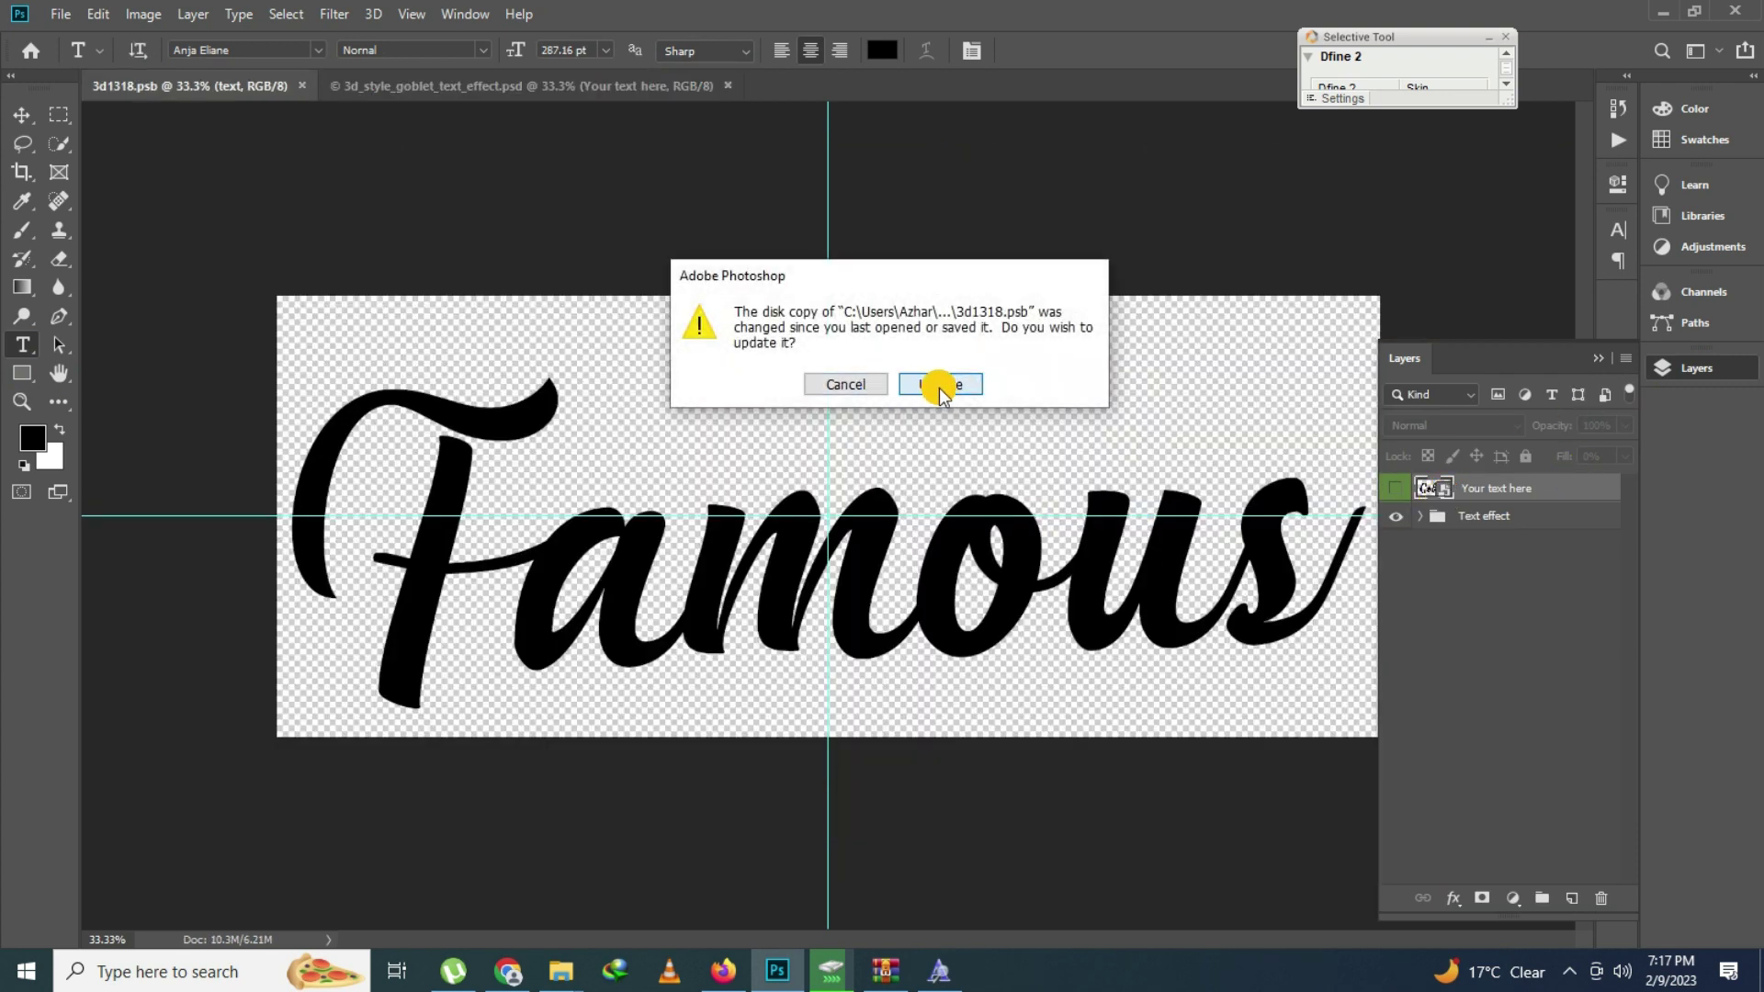
{"action": "left_click", "coordinate": [939, 386]}
{"action": "left_click", "coordinate": [869, 475]}
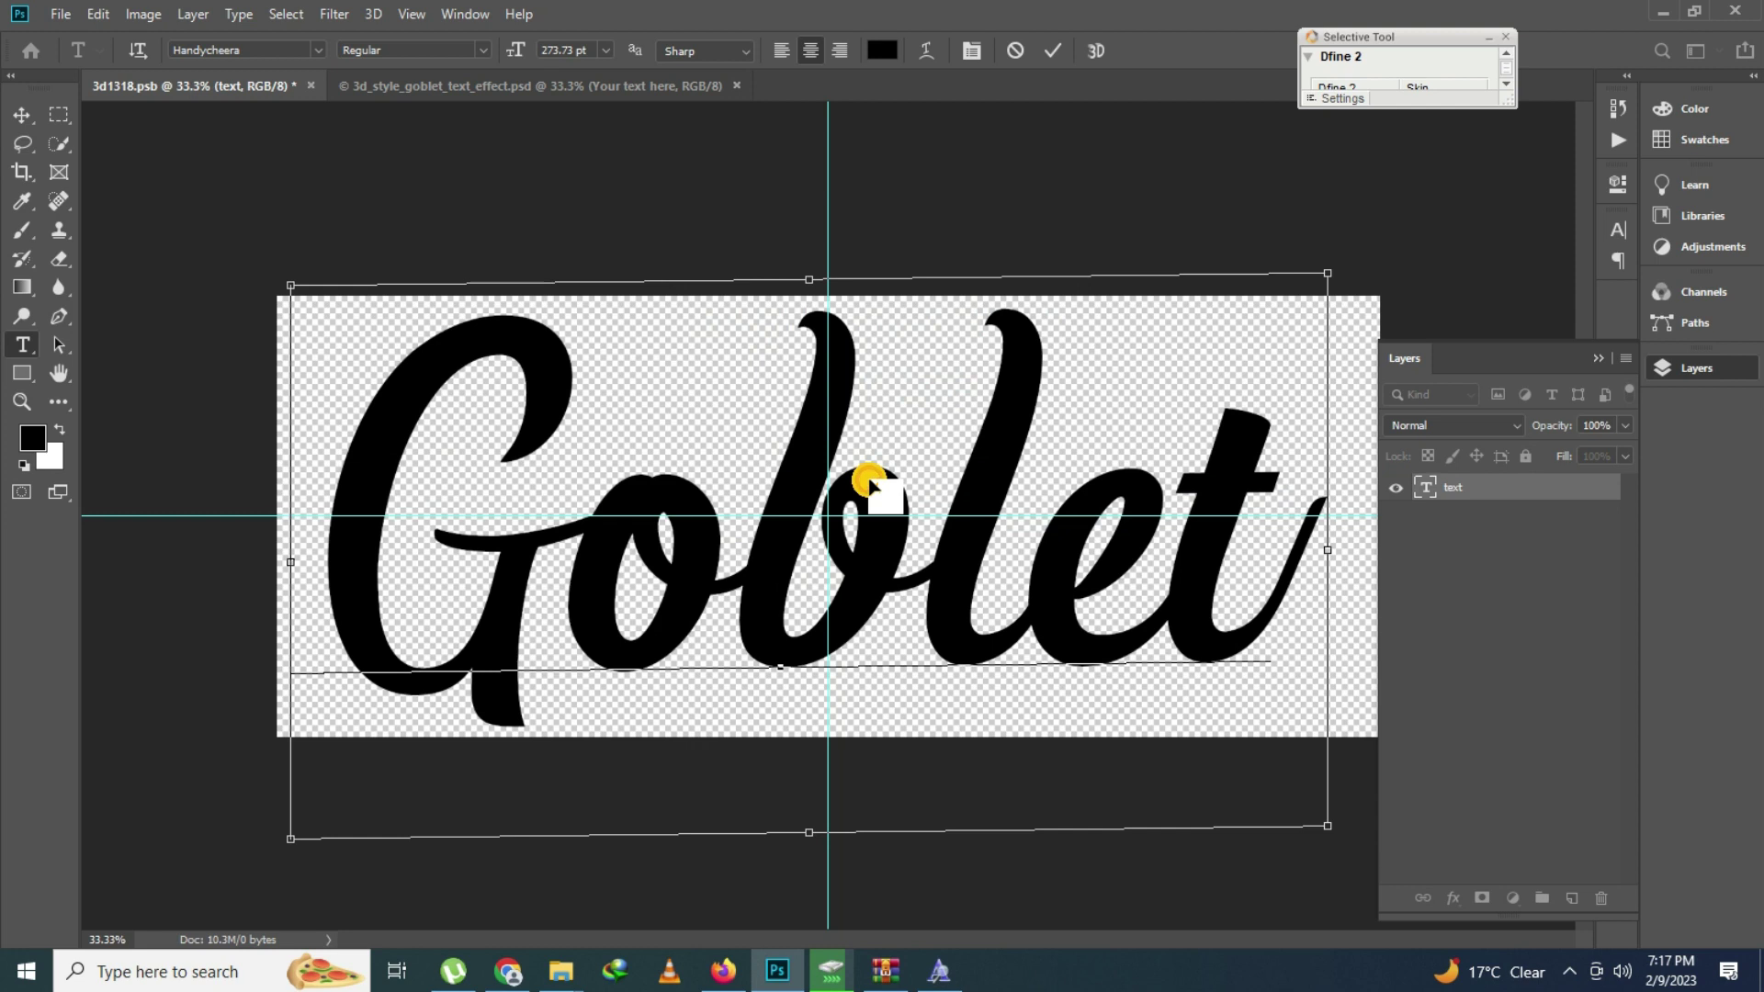
{"action": "key", "text": "ctrl+a"}
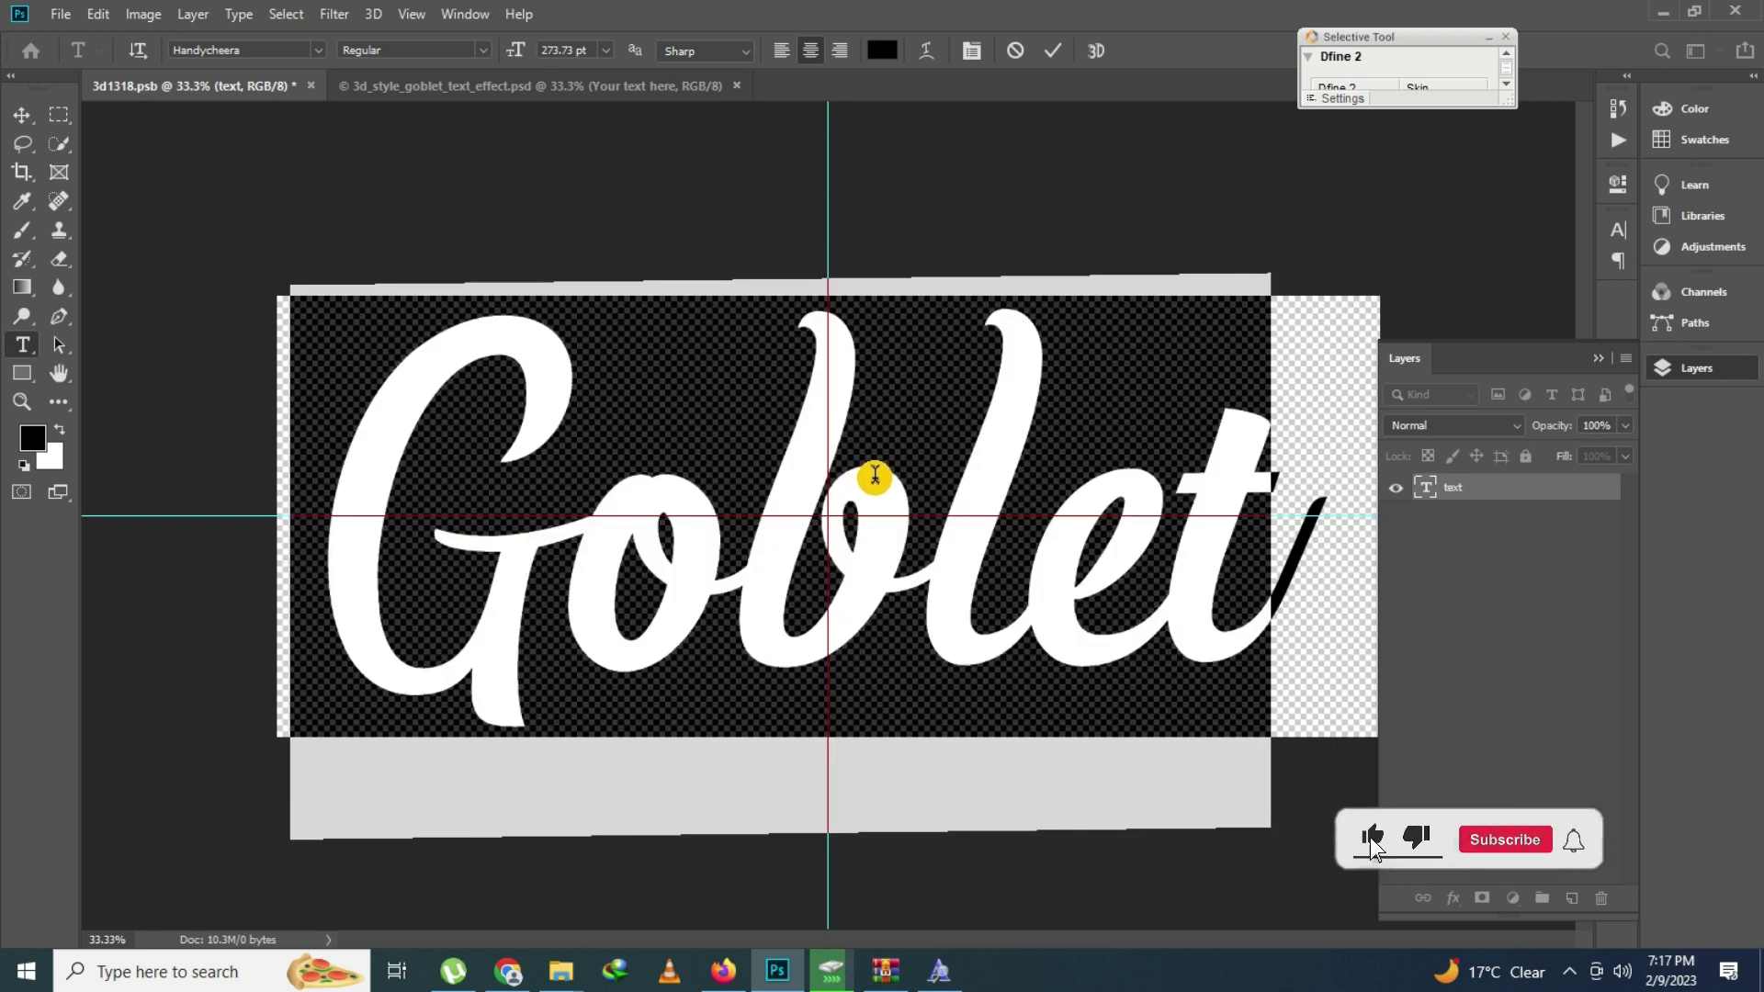
{"action": "type", "text": "S"}
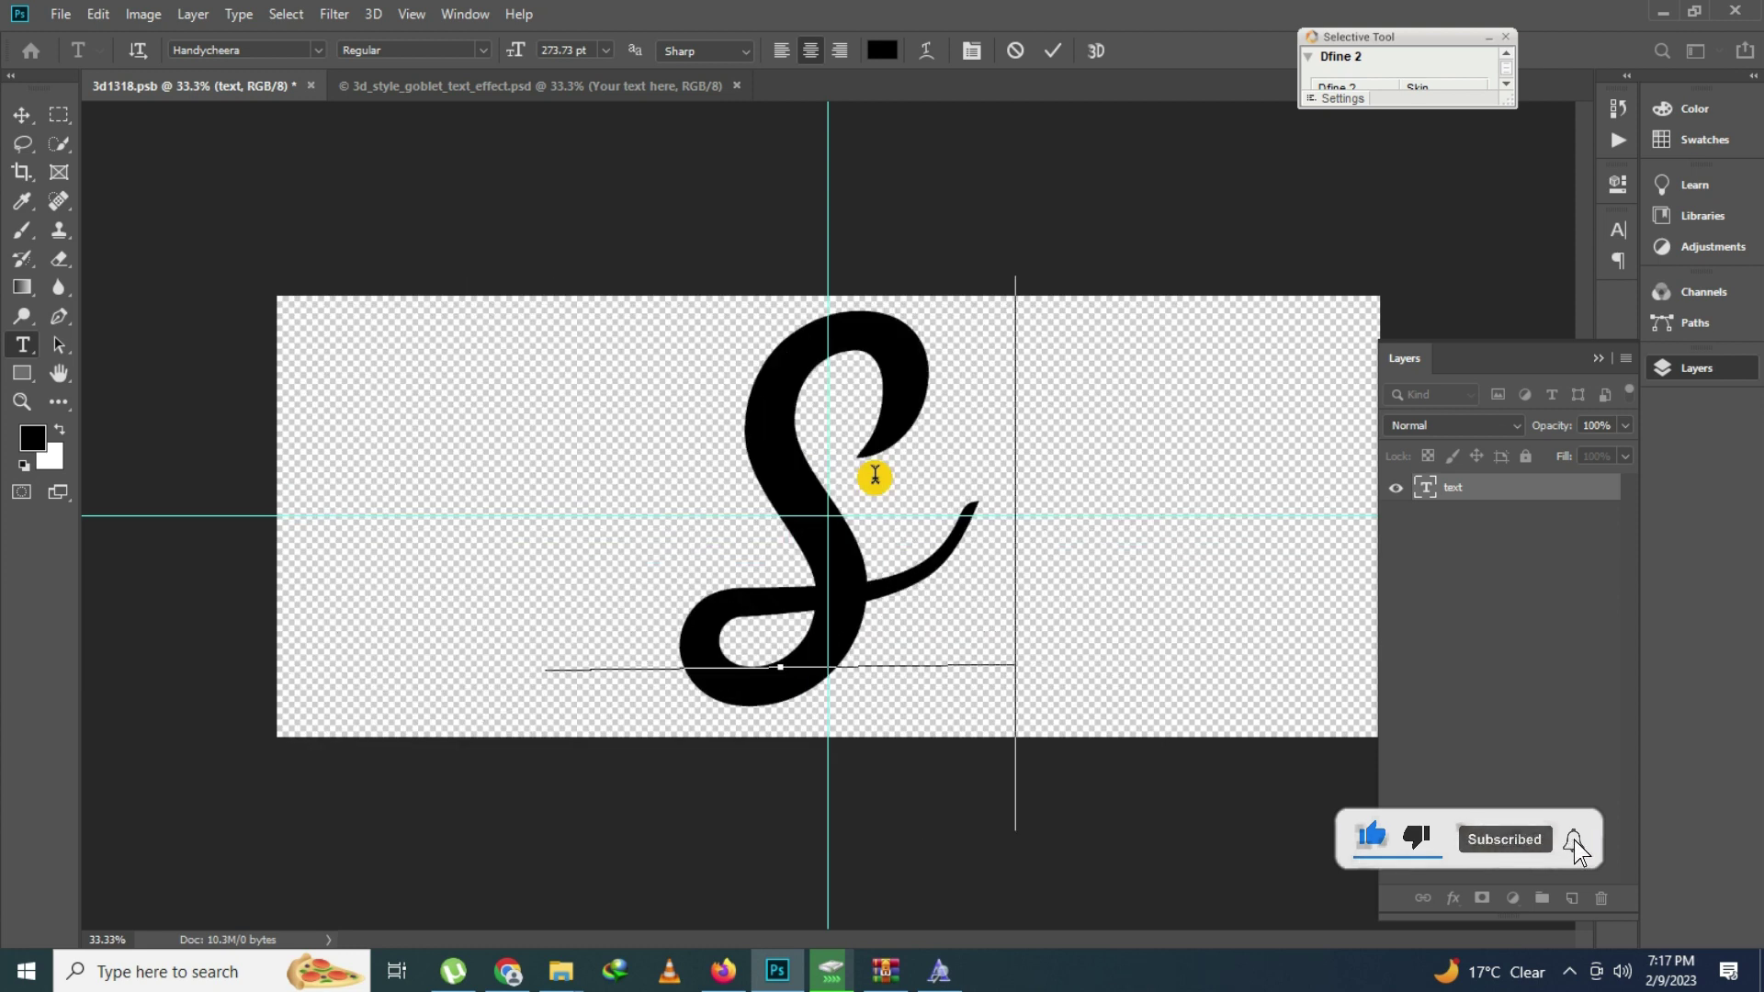
{"action": "type", "text": "now"}
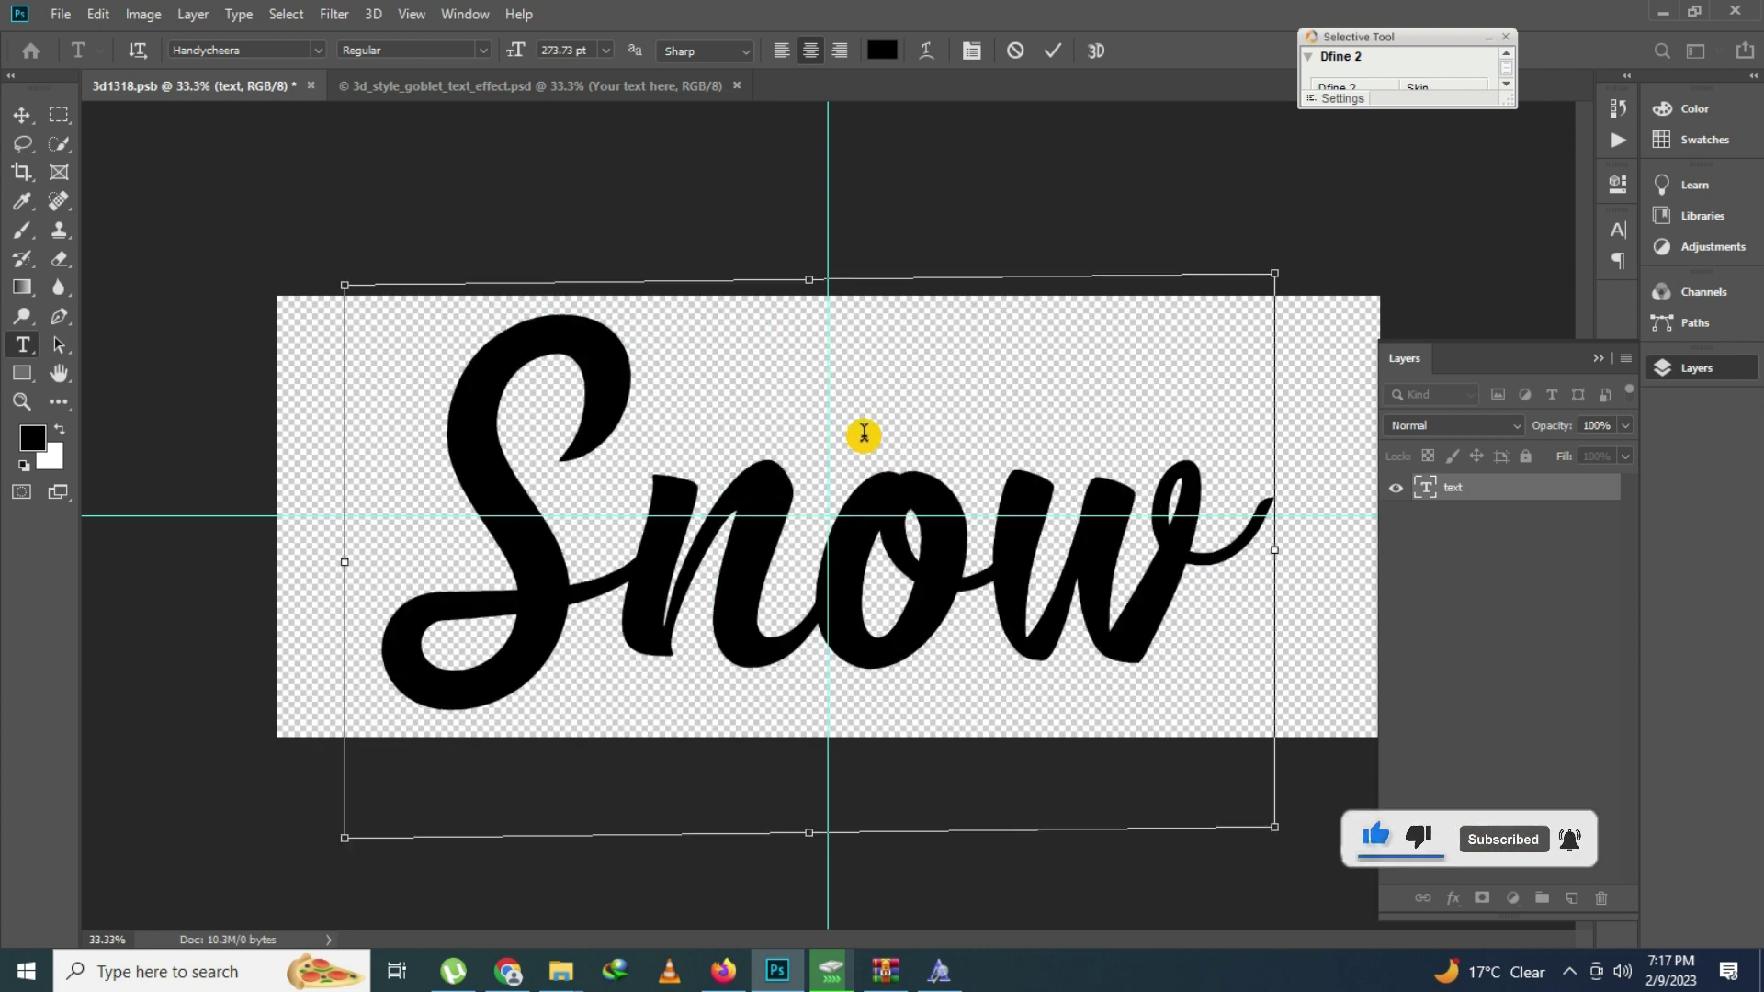
{"action": "key", "text": "ctrl+Return"}
{"action": "key", "text": "ctrl+s"}
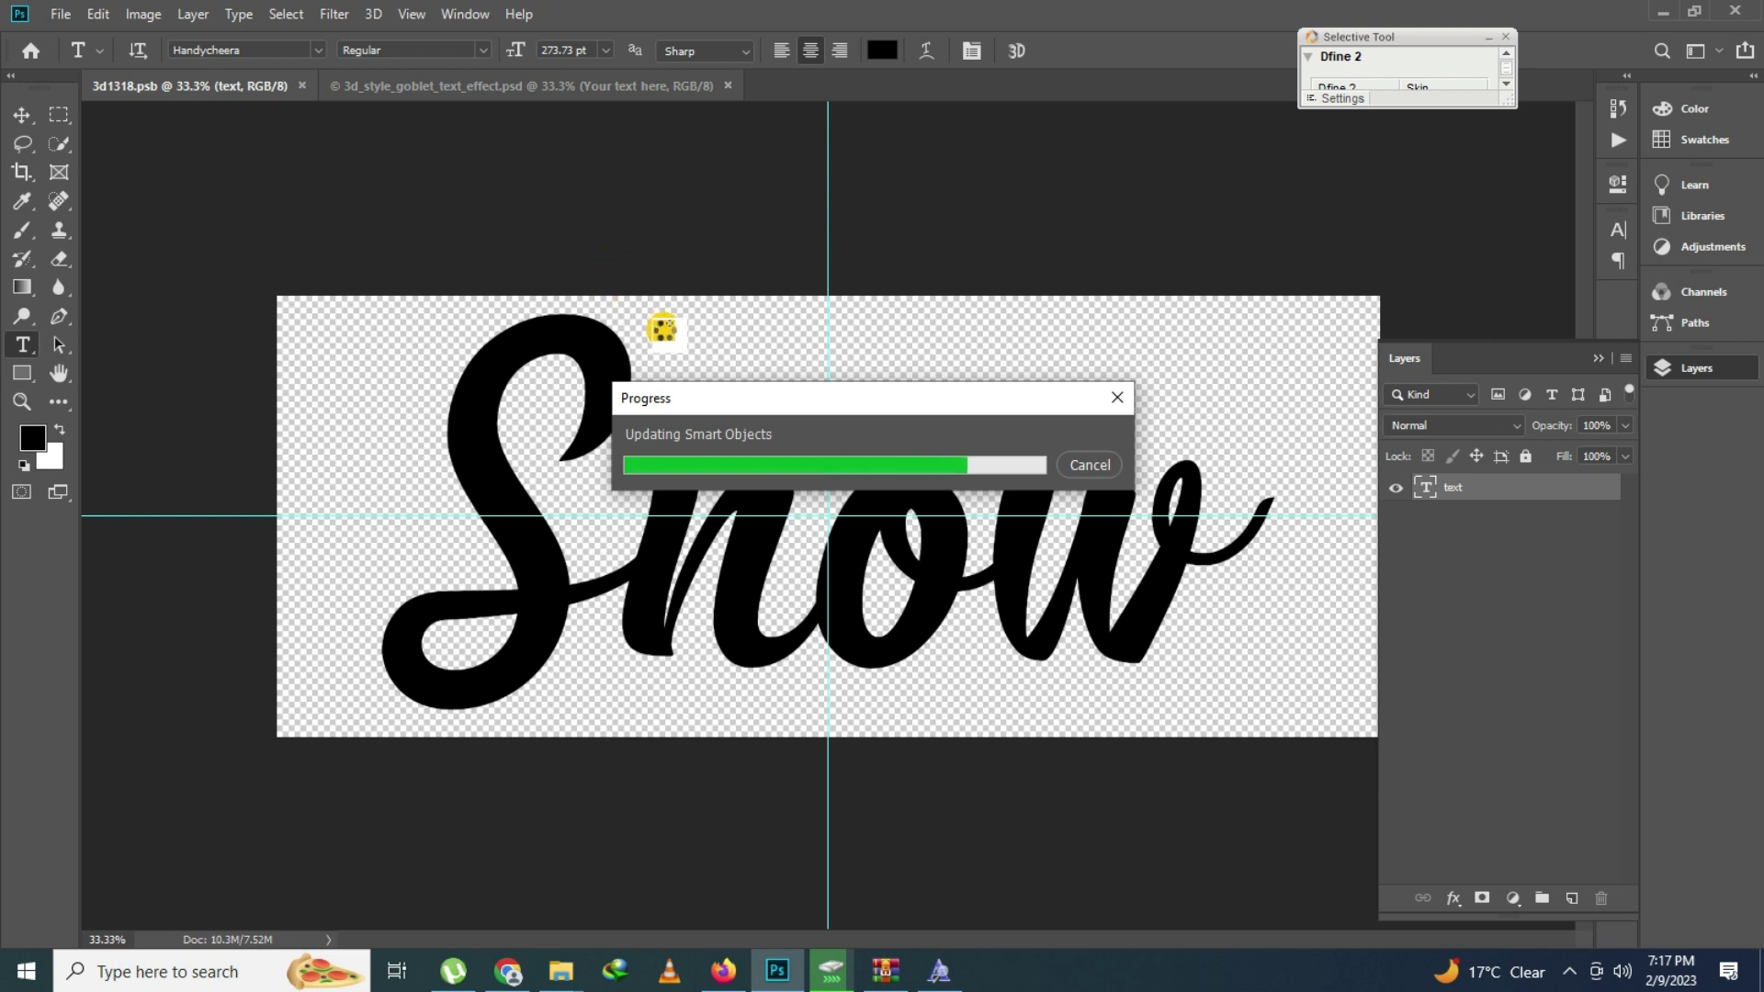
{"action": "left_click", "coordinate": [488, 76]}
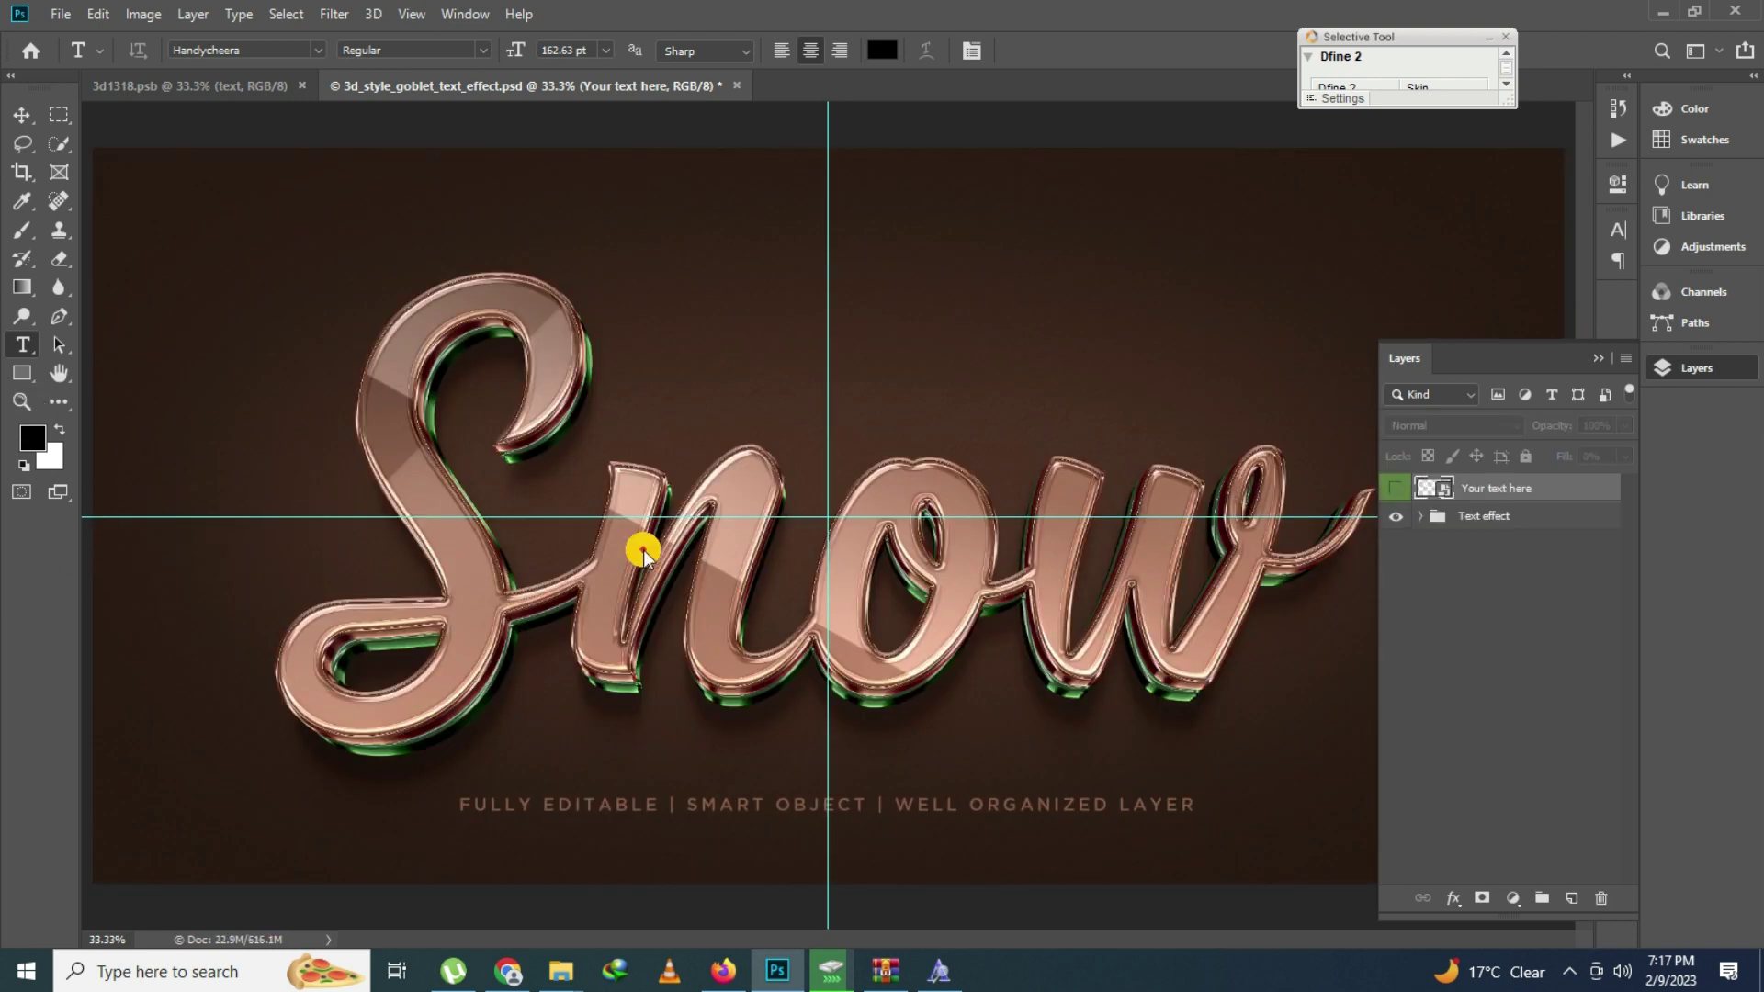
Zoom in on the Snow lettering, then fit the goblet mockup on screen
{"action": "key", "text": "z"}
{"action": "left_click", "coordinate": [1114, 617]}
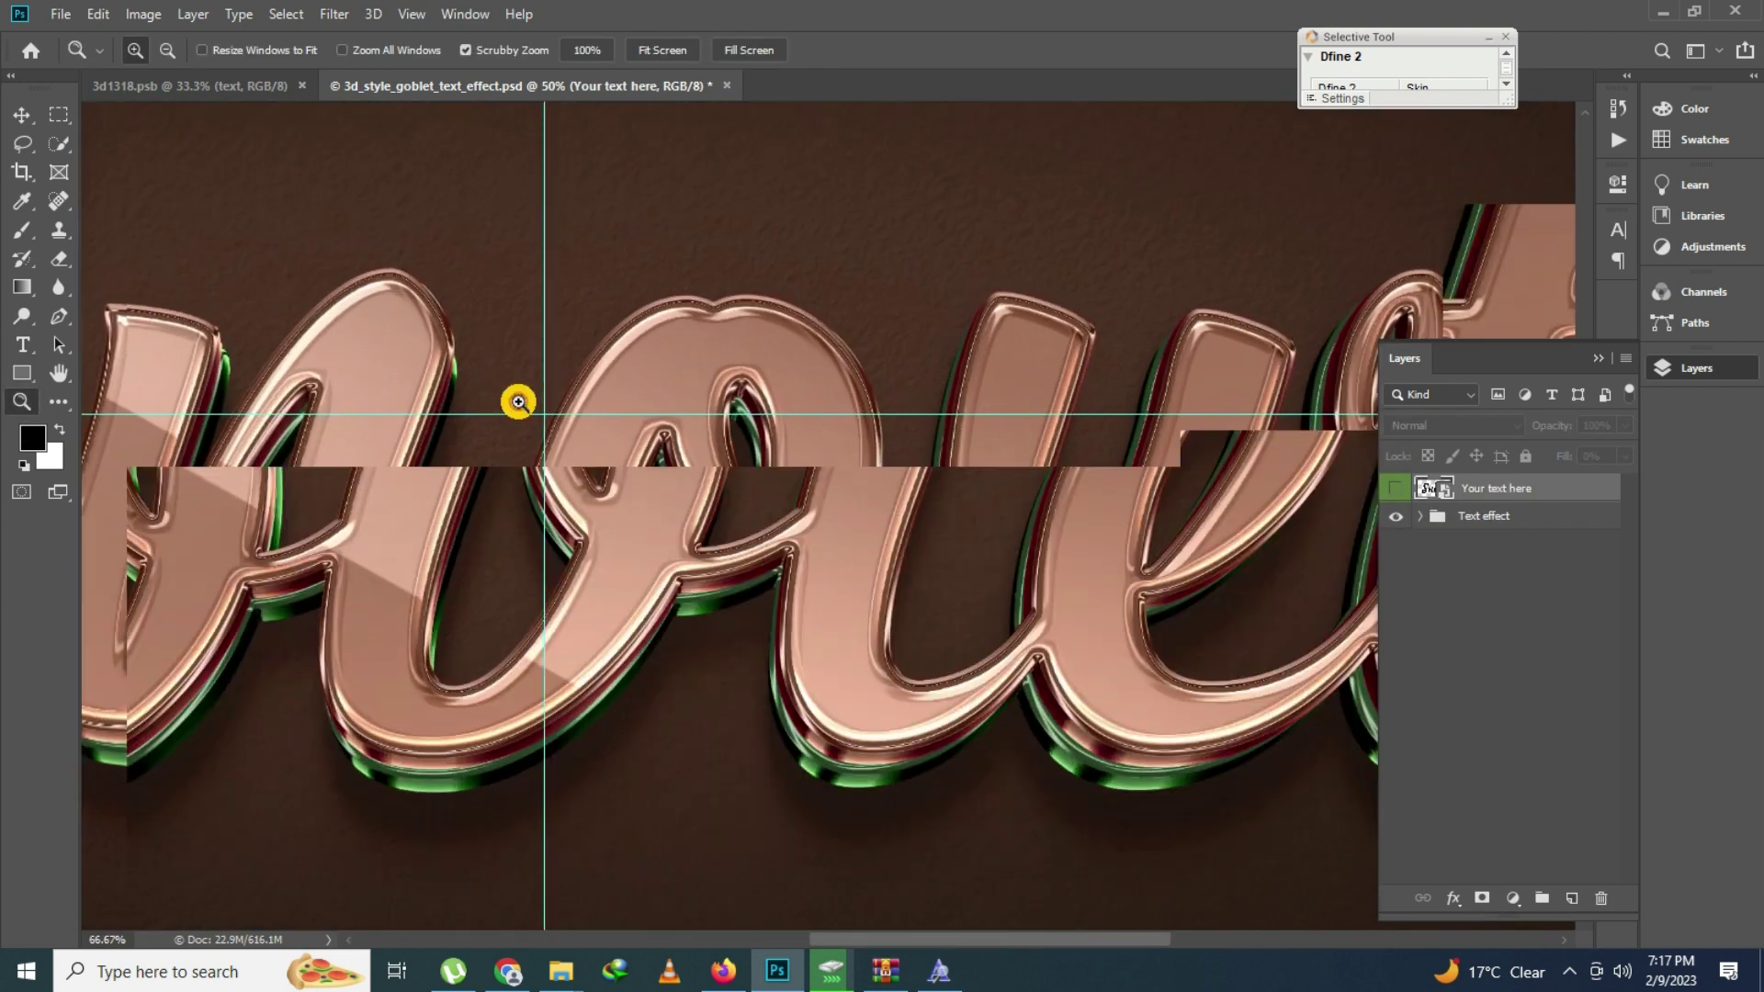
{"action": "right_click", "coordinate": [542, 454]}
{"action": "left_click", "coordinate": [588, 461]}
Close the goblet mockup, answer the save prompt, and bring back the text effect bundle folder
{"action": "left_click", "coordinate": [732, 85]}
{"action": "left_click", "coordinate": [855, 379]}
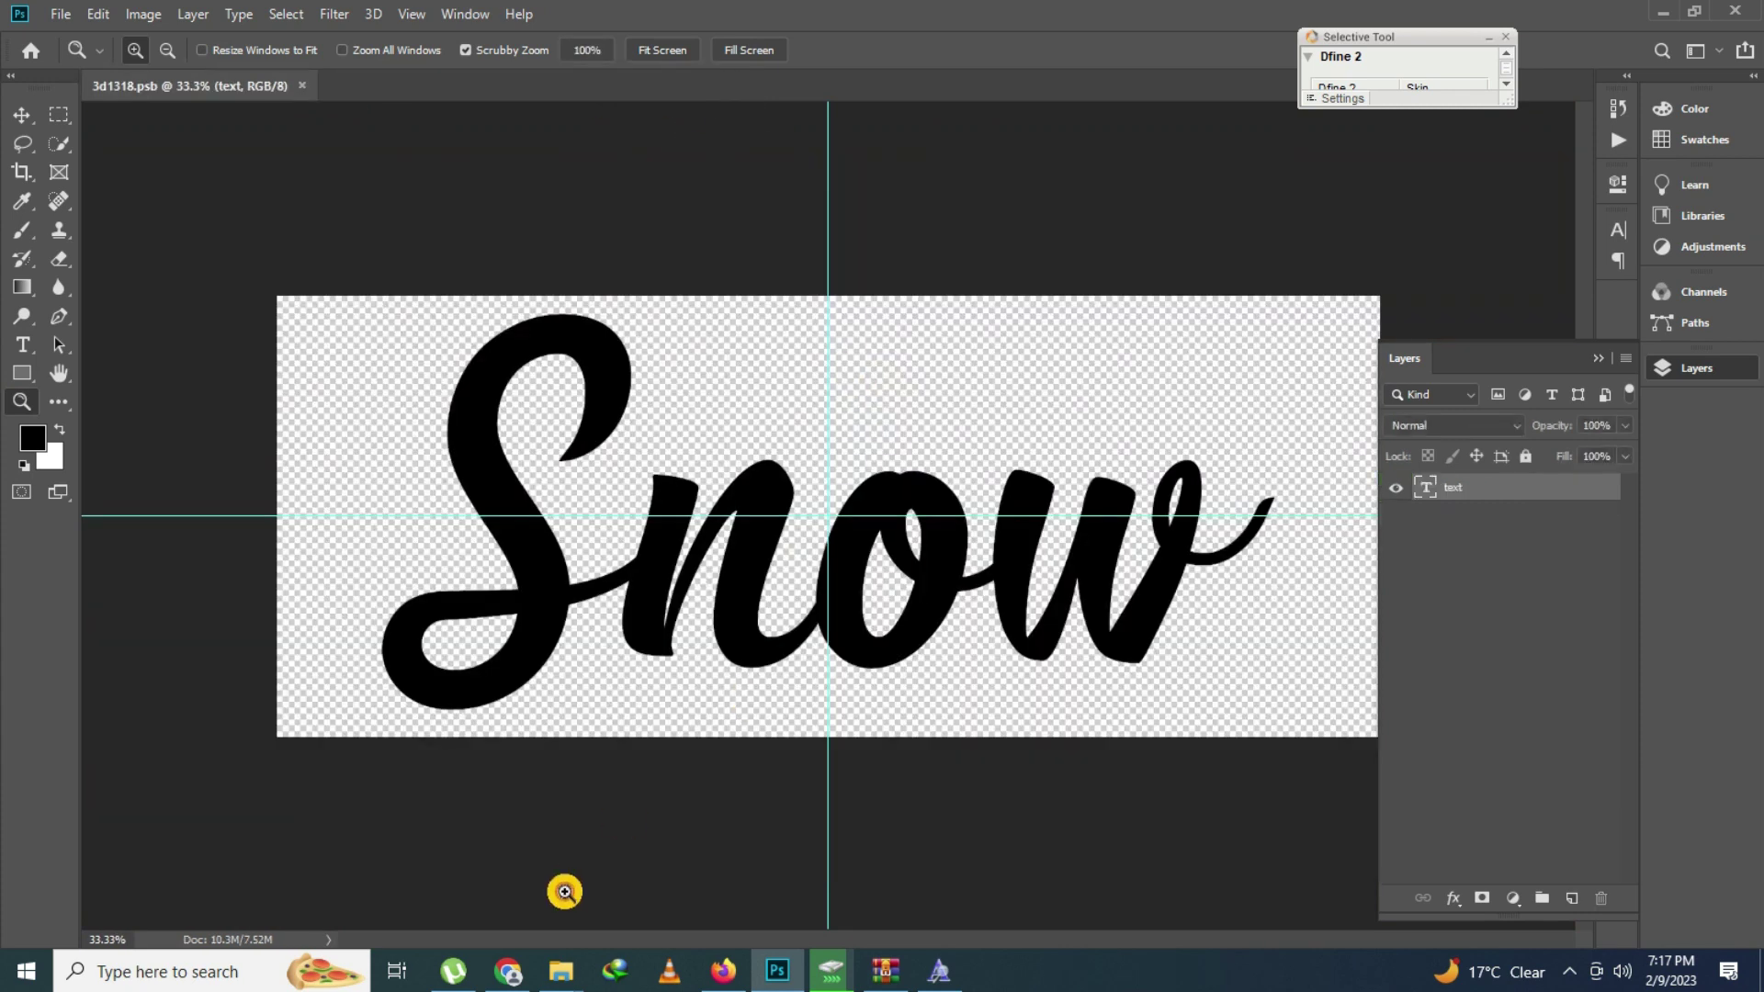
{"action": "left_click", "coordinate": [728, 818]}
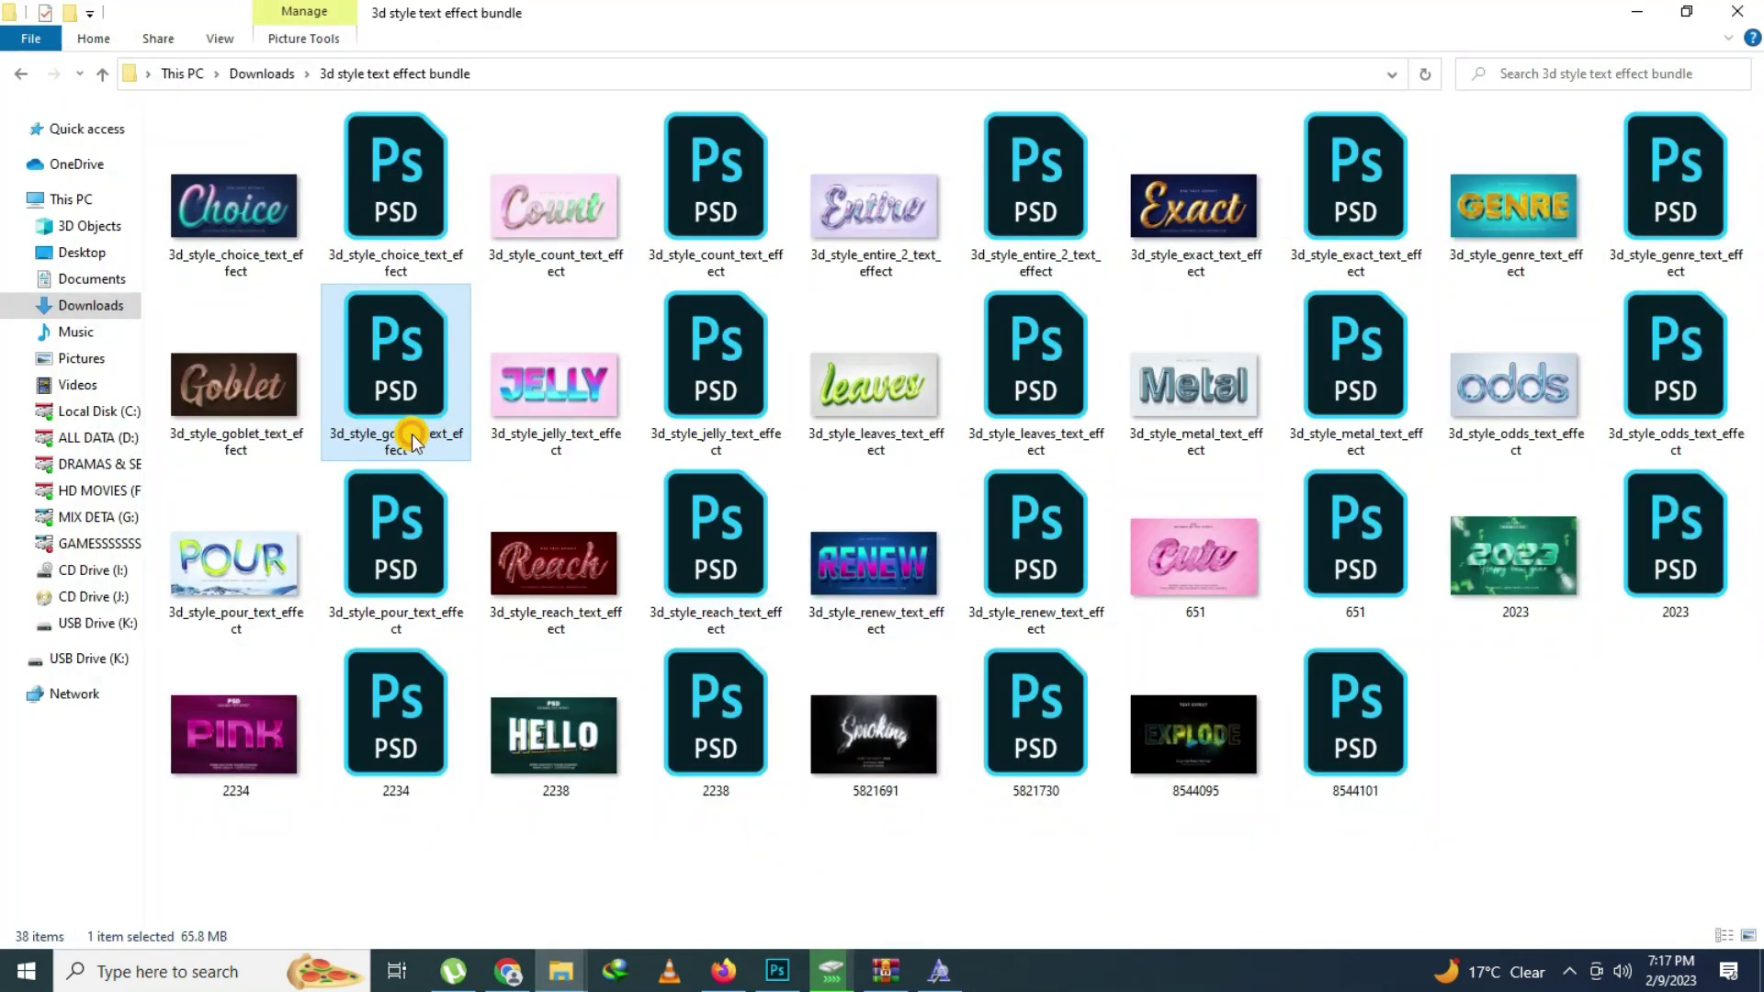
Select 3d_style_jelly_text_effect.psd in the bundle folder and open it in Photoshop
{"action": "left_click", "coordinate": [494, 399]}
{"action": "left_click", "coordinate": [712, 418]}
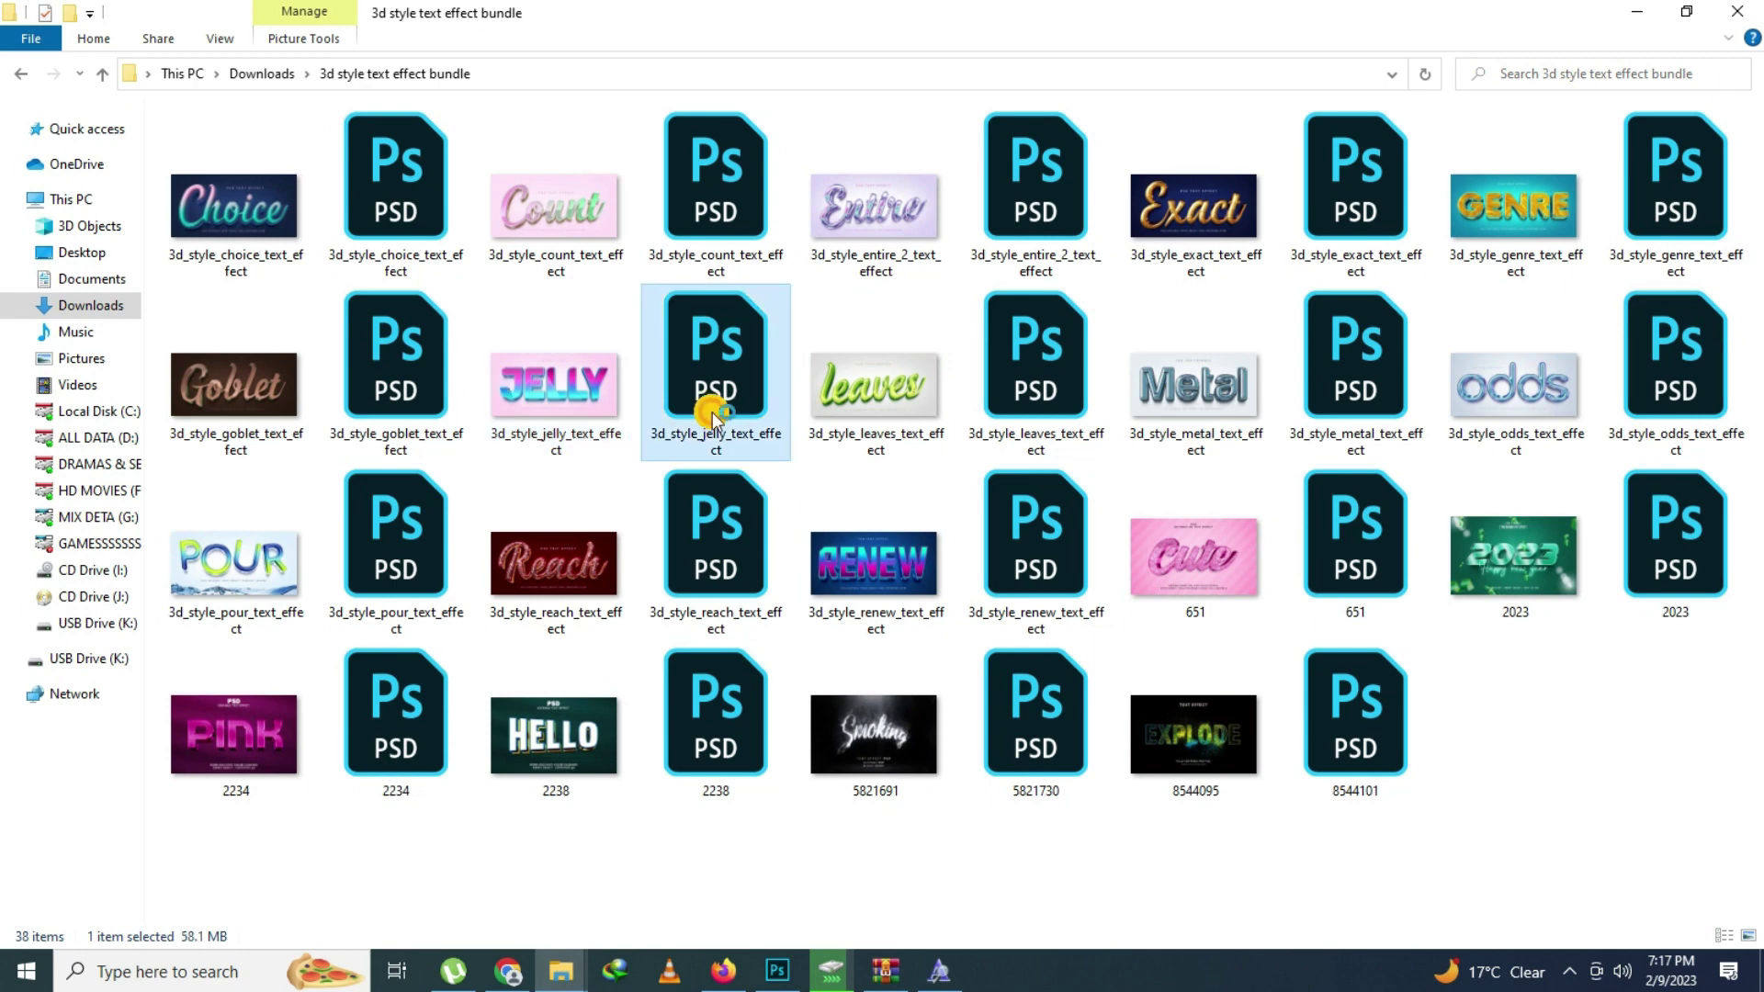
{"action": "double_click", "coordinate": [712, 415]}
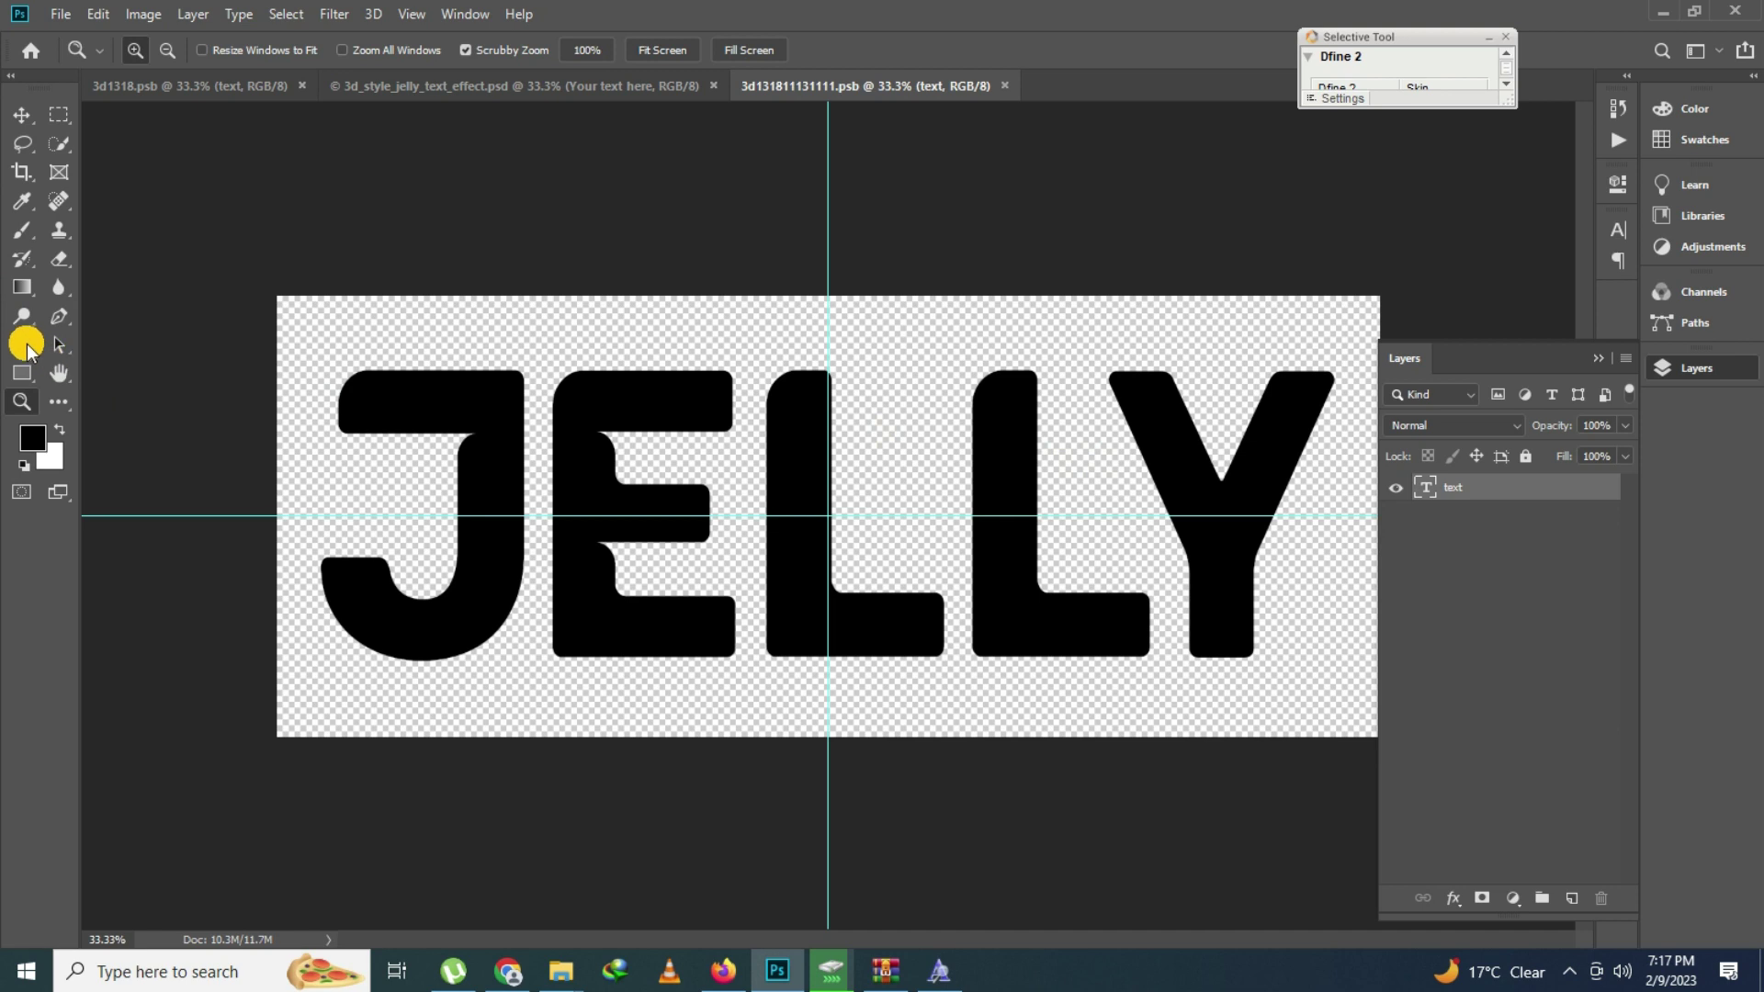
Replace the JELLY lettering with AZHAR
{"action": "left_click", "coordinate": [23, 345]}
{"action": "left_click", "coordinate": [799, 500]}
{"action": "double_click", "coordinate": [799, 499]}
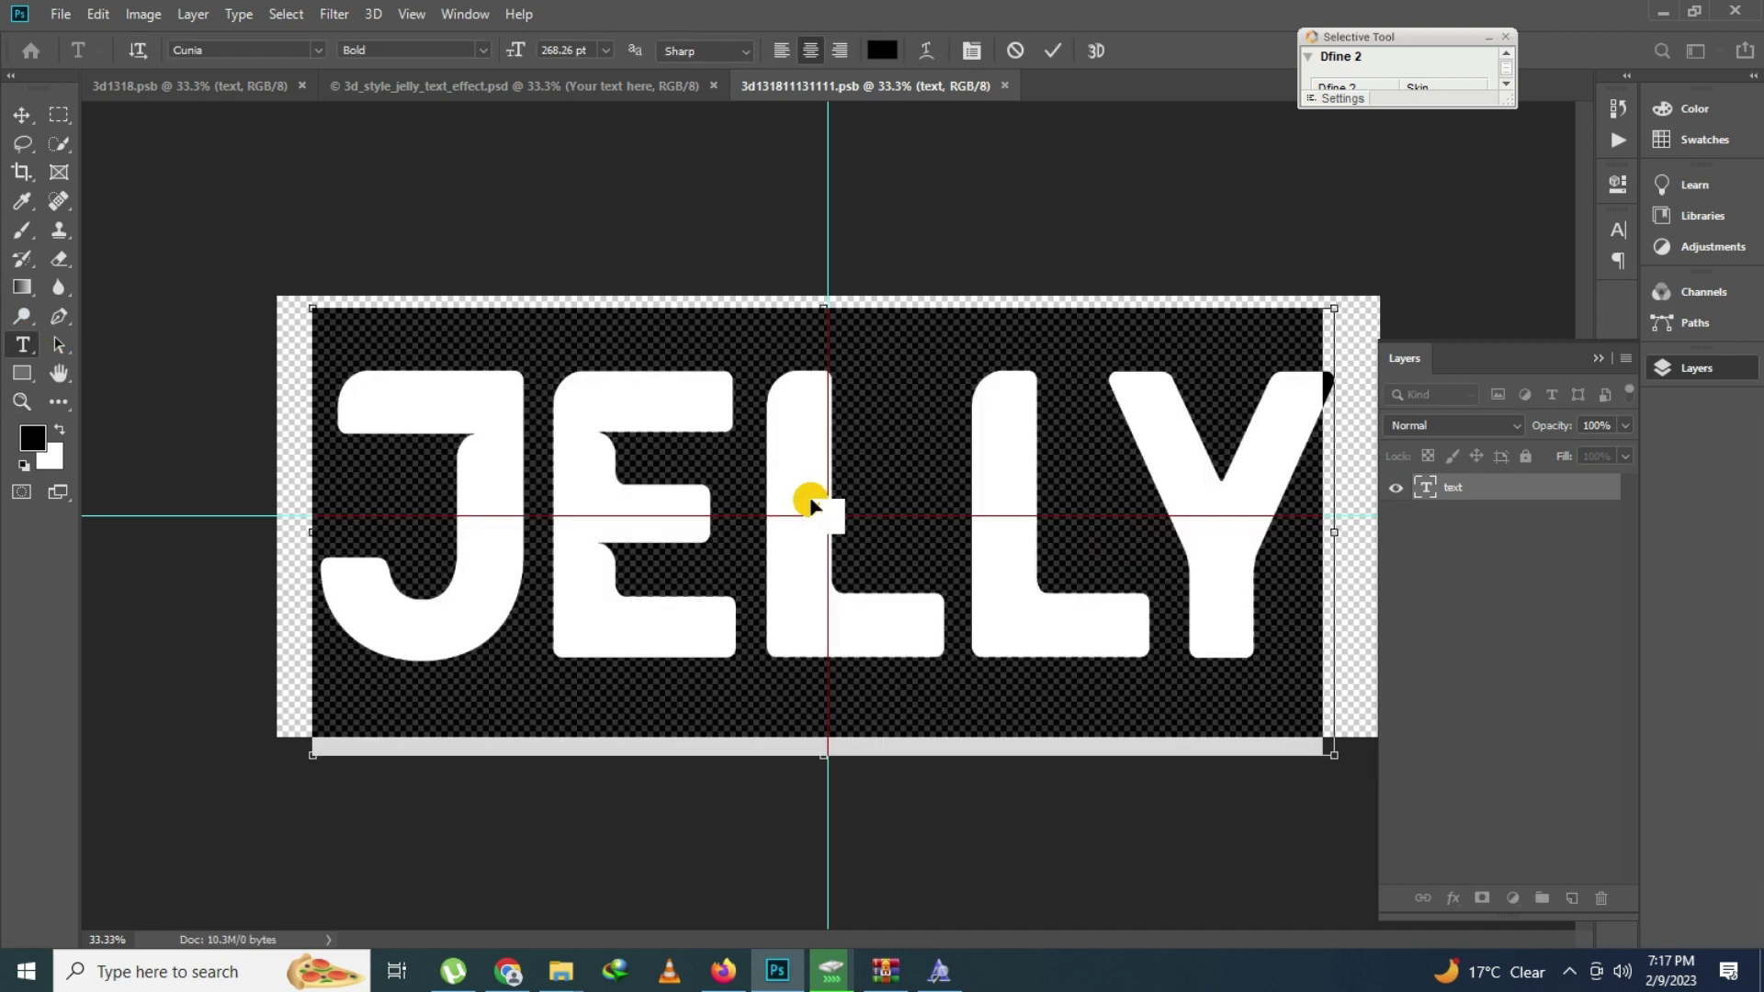
{"action": "type", "text": "AZ"}
{"action": "key", "text": "BackSpace"}
{"action": "type", "text": "Z"}
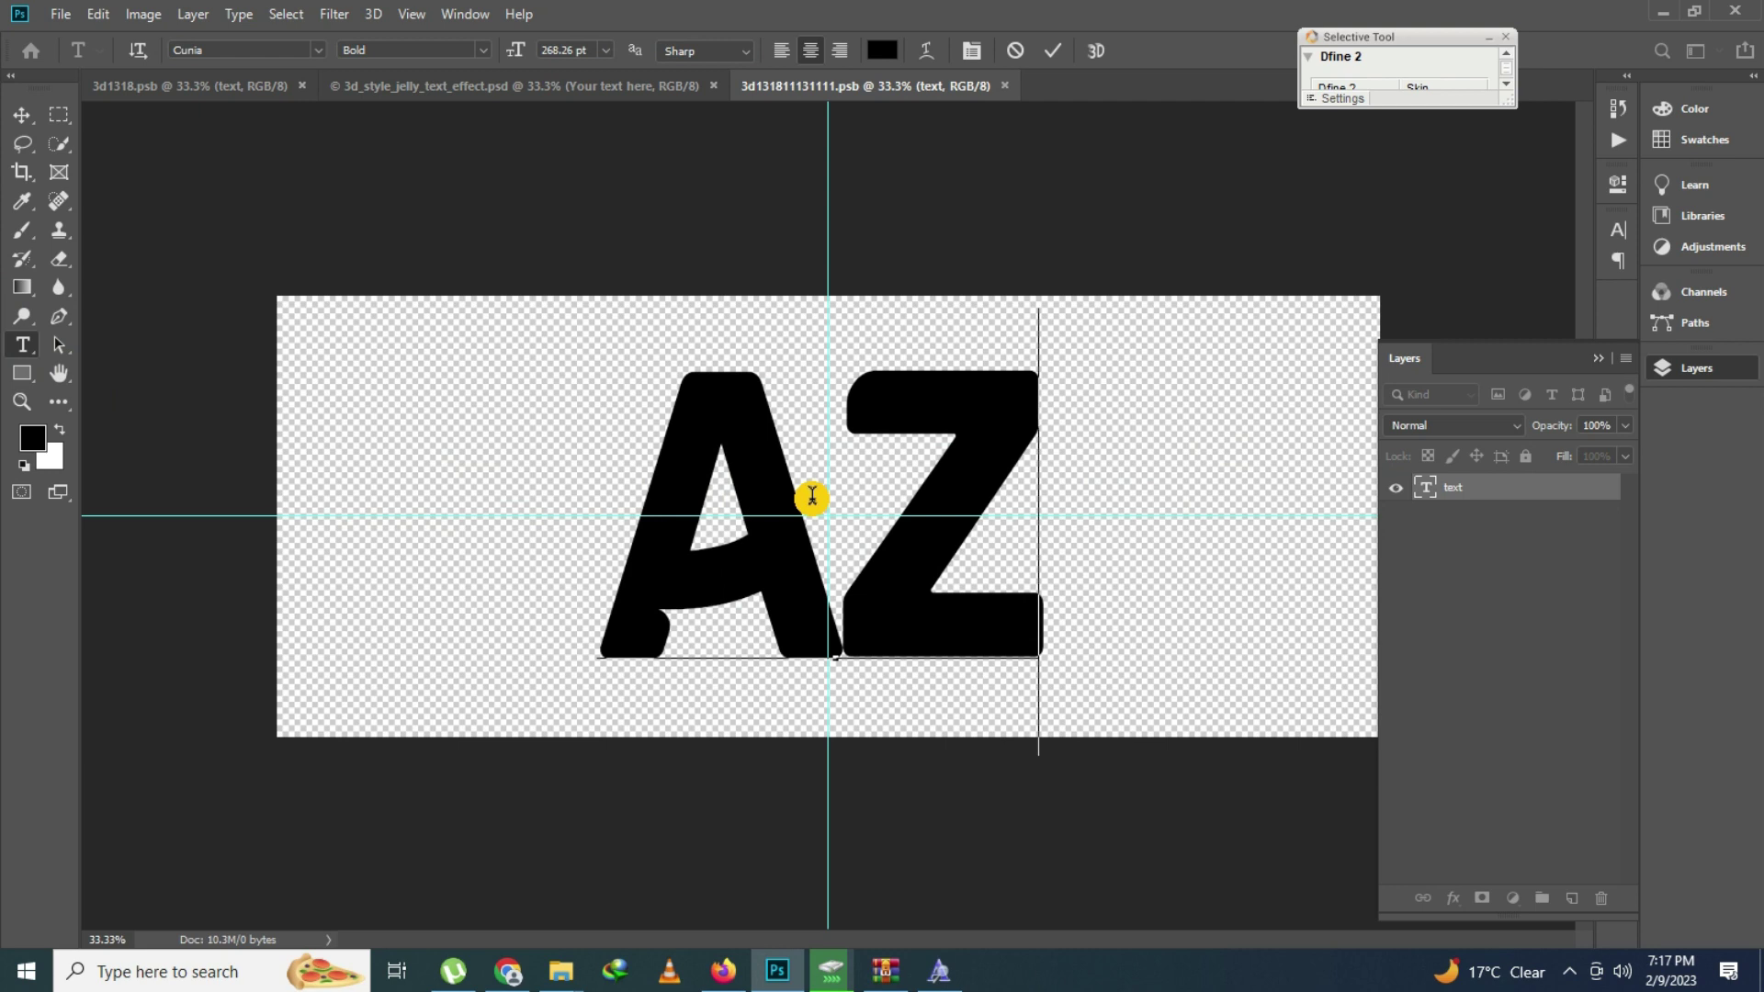
{"action": "type", "text": "HAR"}
Resize the AZHAR text to 240.26 pt and save the smart object
{"action": "key", "text": "ctrl+a"}
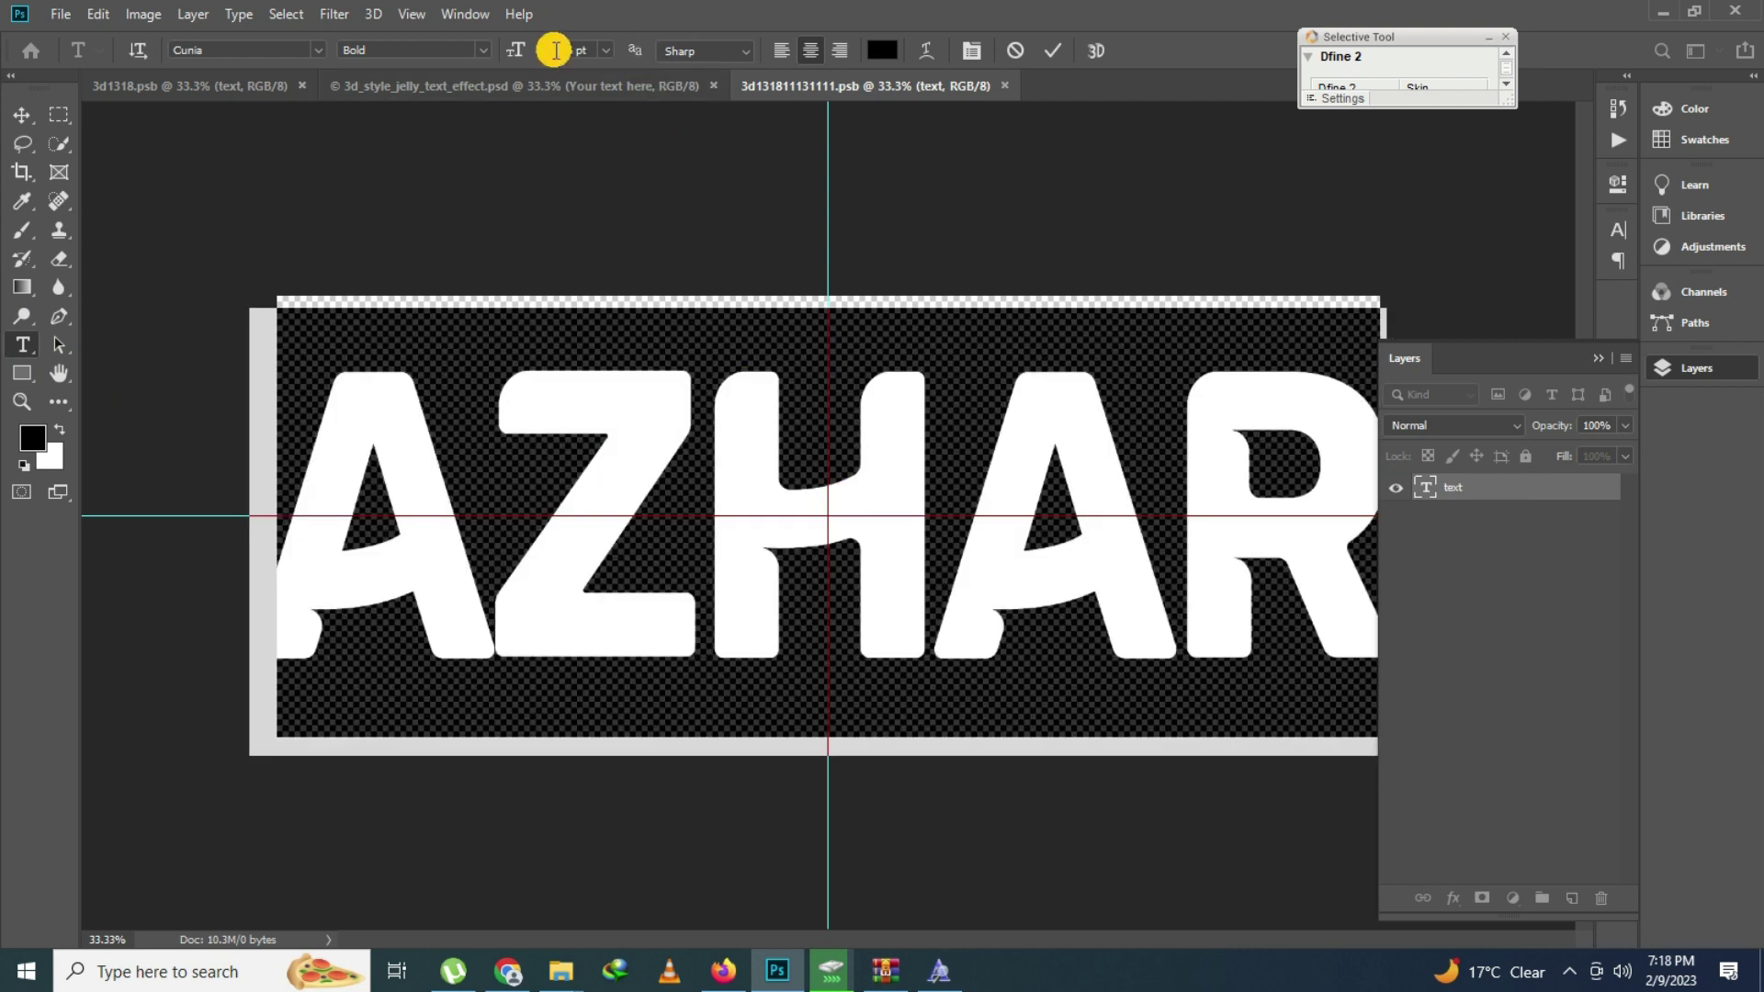
{"action": "left_click_drag", "start_coordinate": [517, 52], "coordinate": [495, 53]}
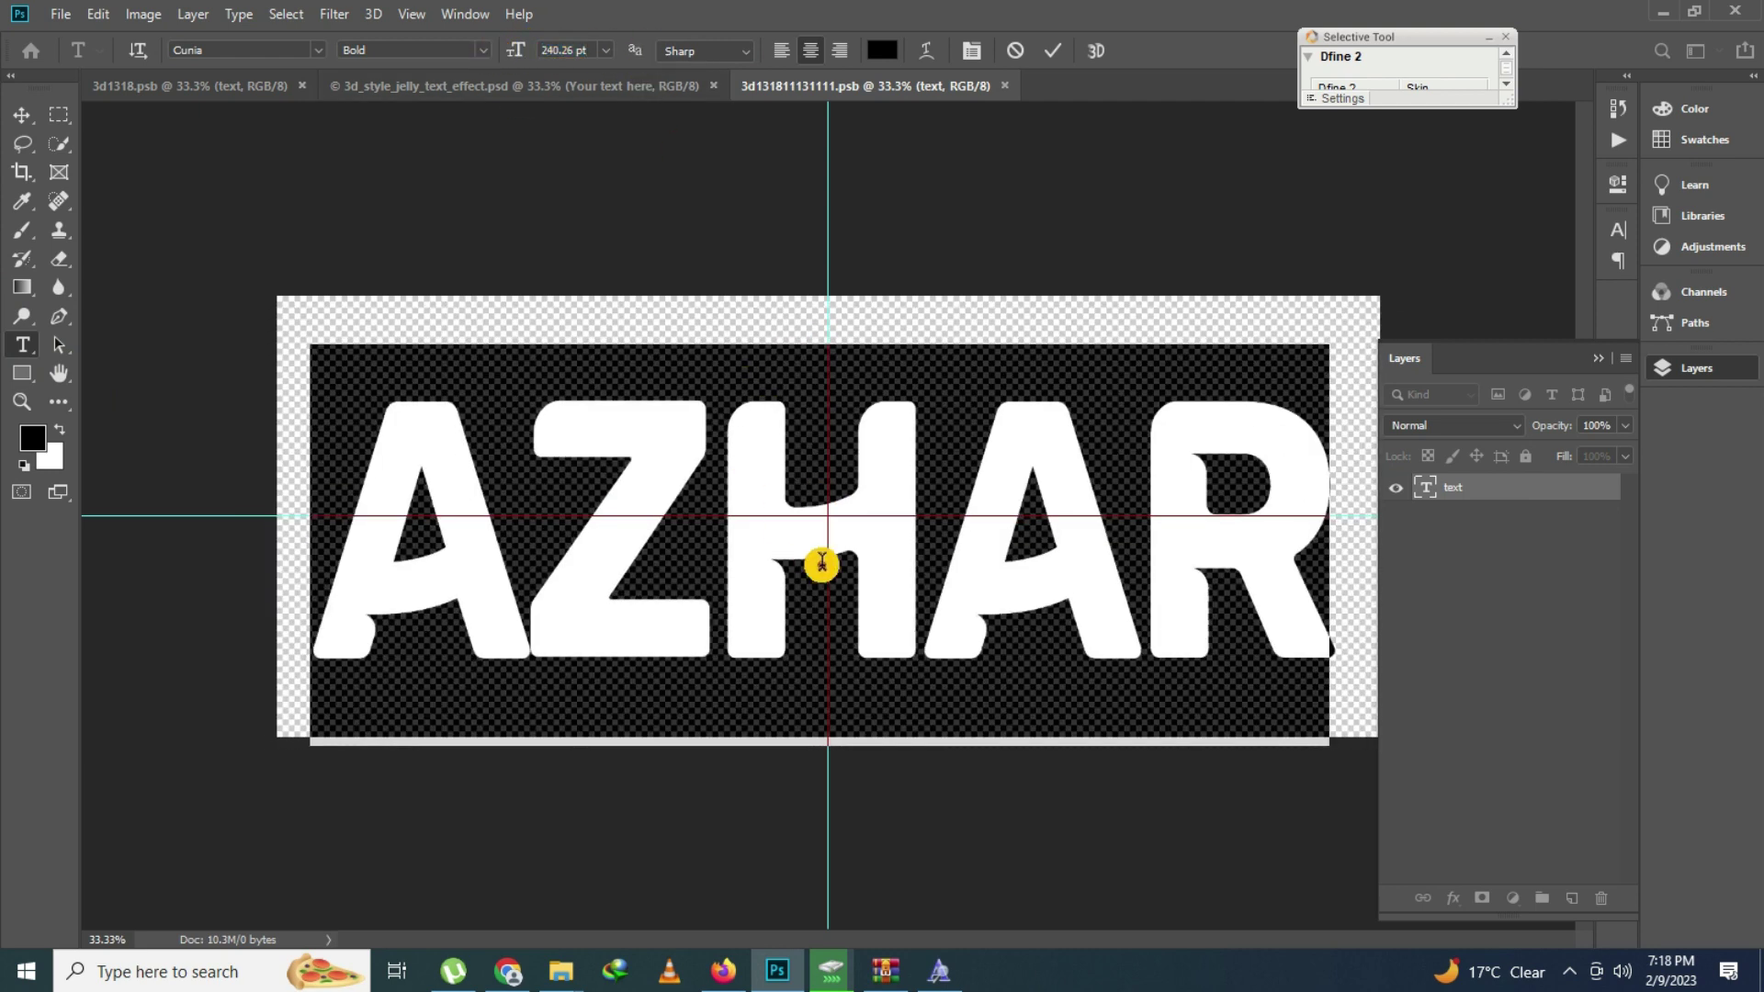
{"action": "left_click", "coordinate": [825, 568]}
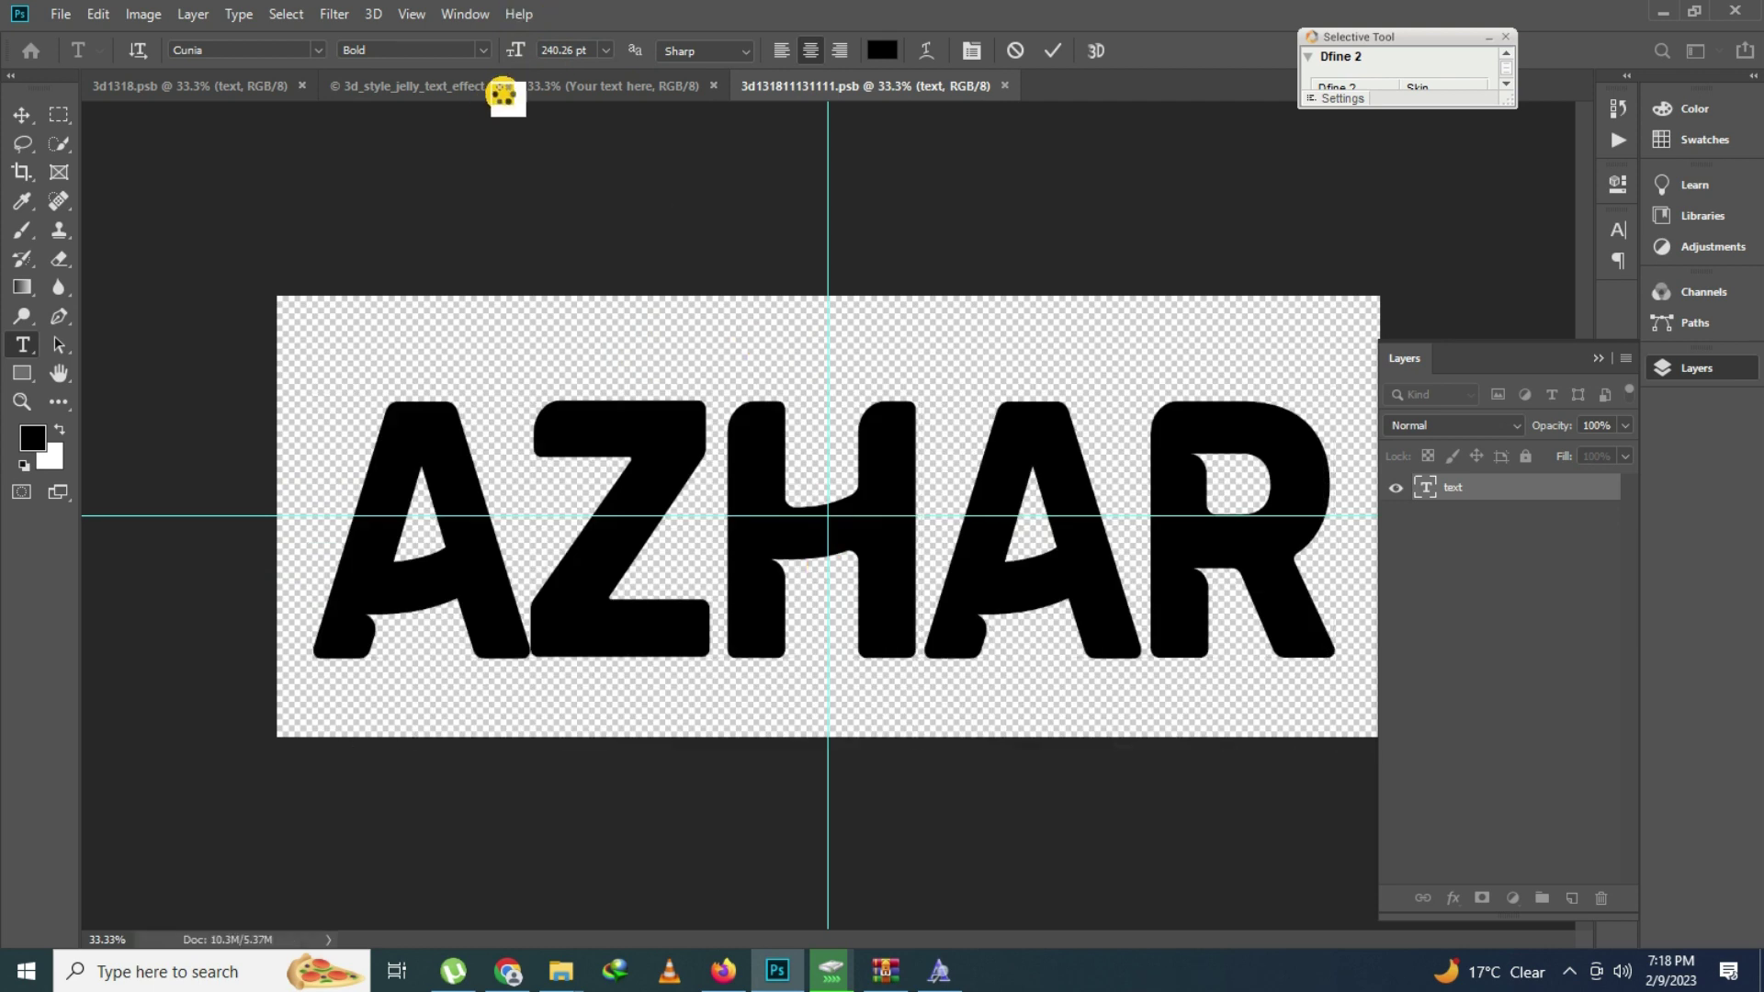
{"action": "key", "text": "ctrl+s"}
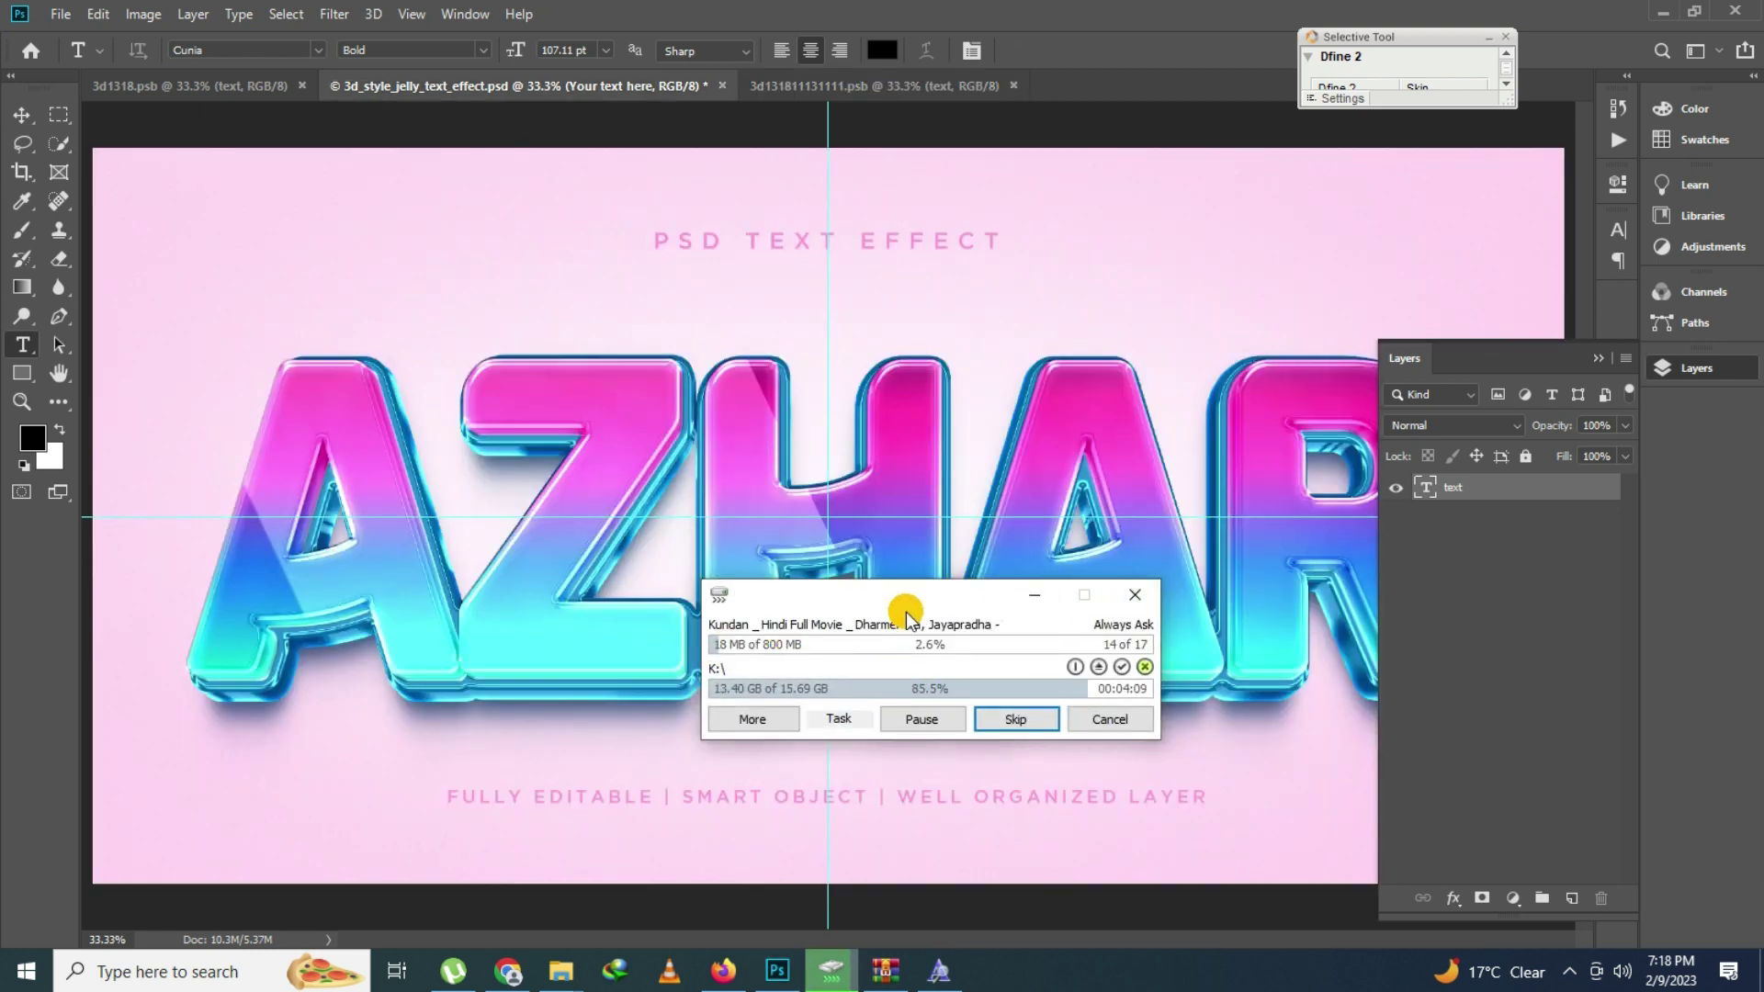
Cancel and close the TeraCopy file-copy dialog
{"action": "right_click", "coordinate": [936, 628]}
{"action": "left_click", "coordinate": [984, 781]}
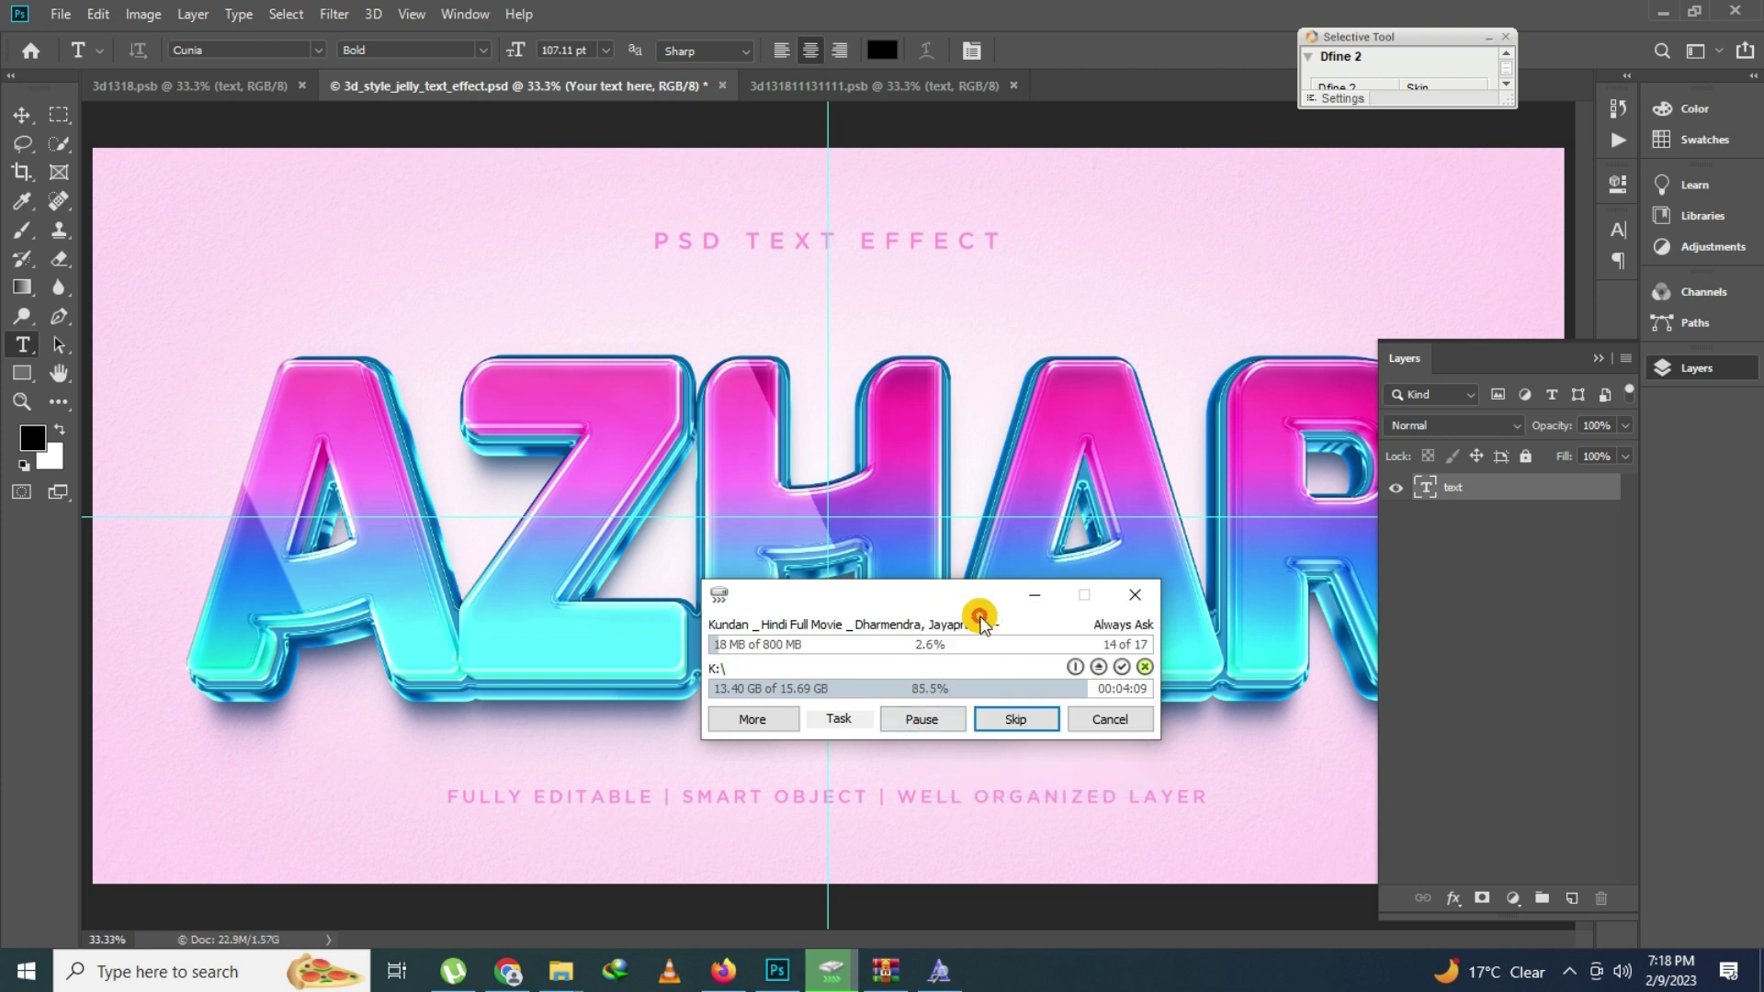
{"action": "right_click", "coordinate": [923, 628]}
{"action": "left_click", "coordinate": [956, 783]}
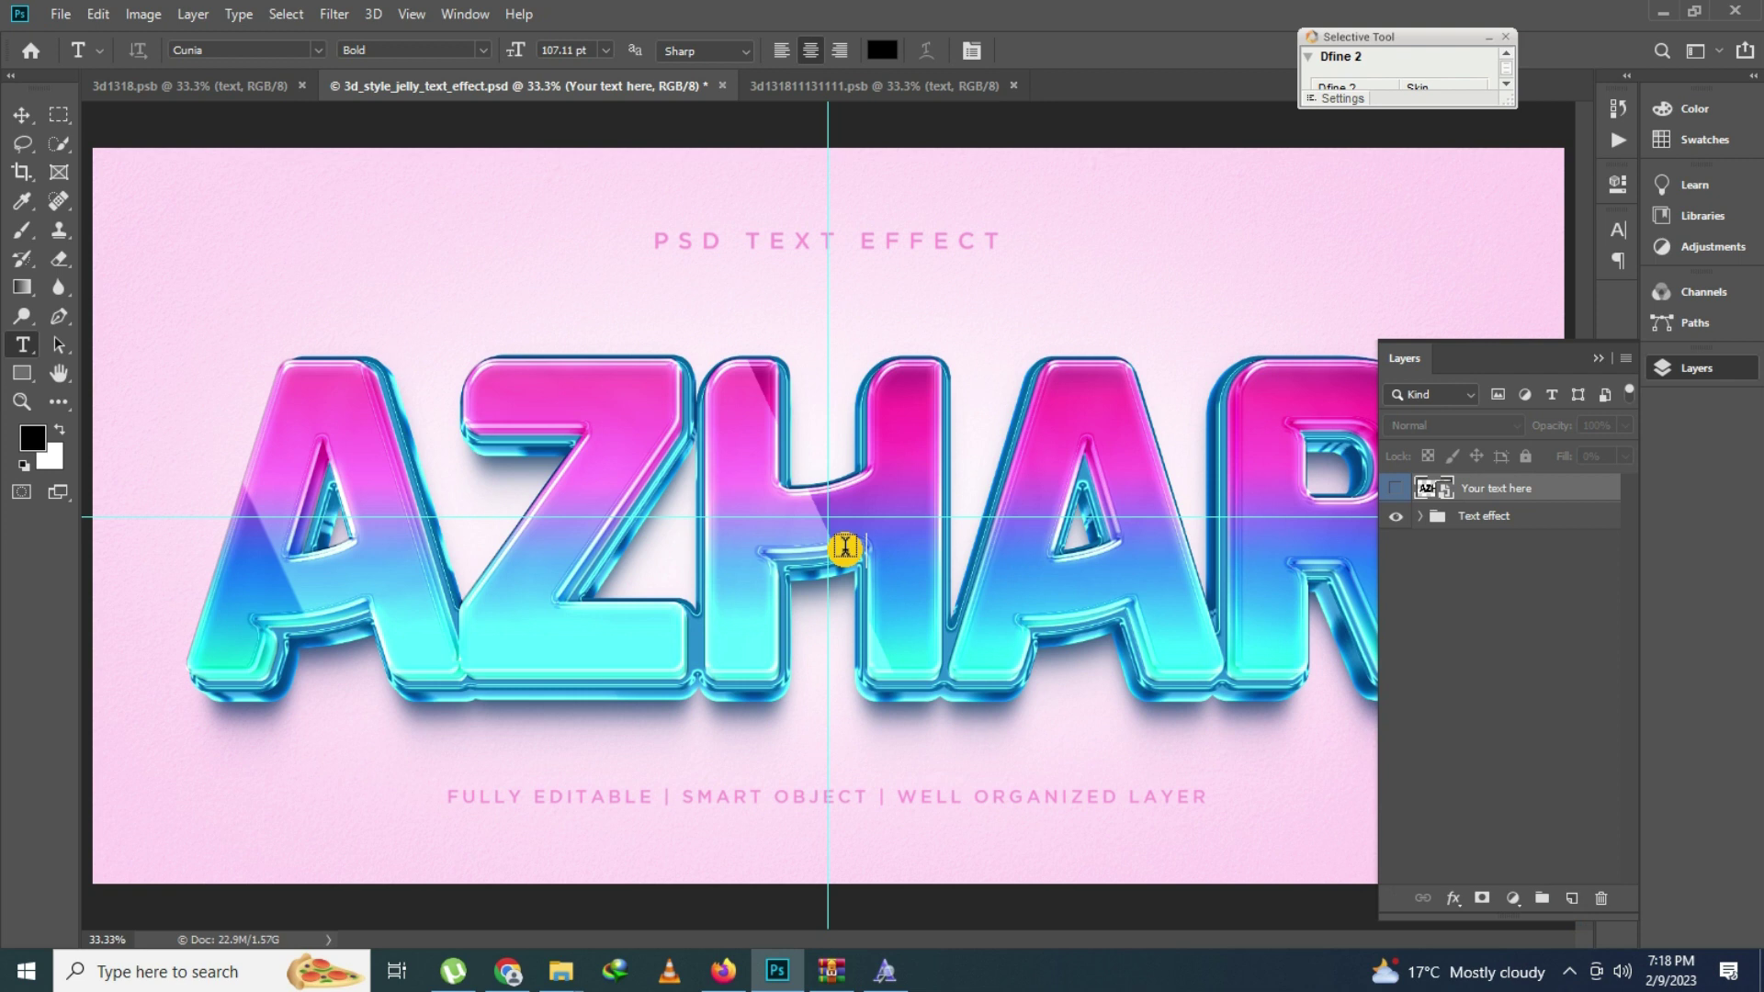
Zoom in to inspect the AZHAR jelly mockup, then close it without saving
{"action": "left_click", "coordinate": [1673, 376]}
{"action": "left_click", "coordinate": [31, 402]}
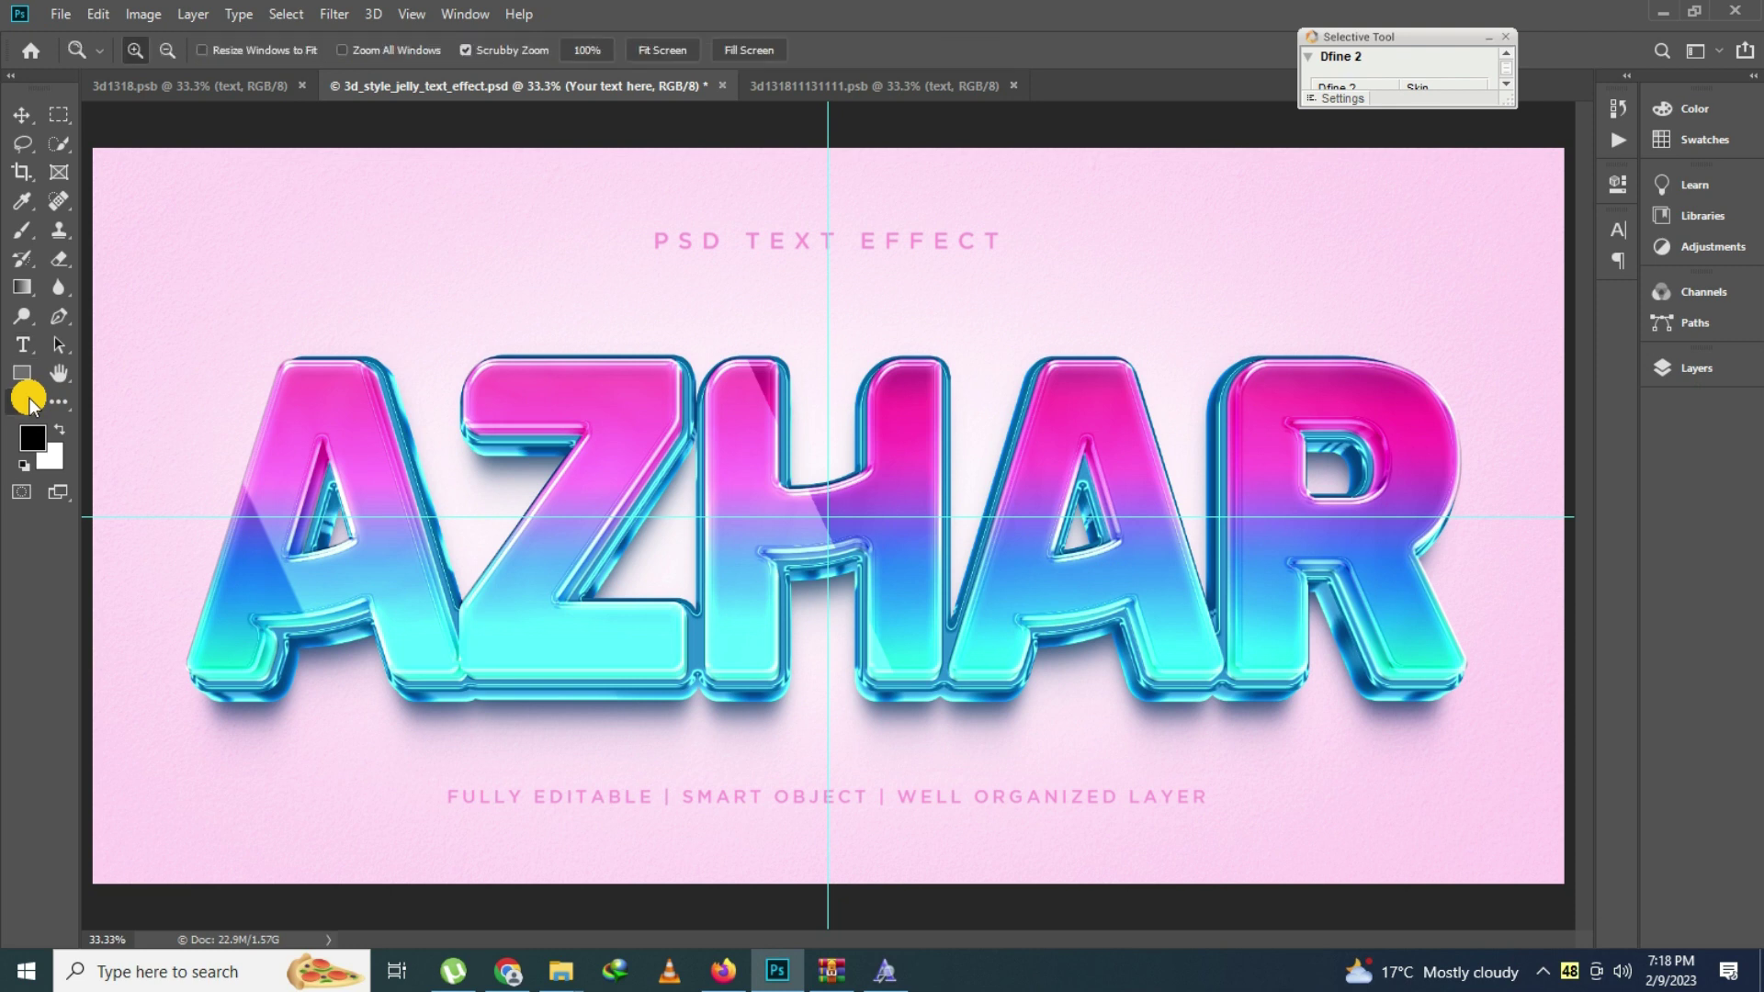
{"action": "left_click", "coordinate": [1085, 571]}
{"action": "right_click", "coordinate": [823, 484]}
{"action": "left_click", "coordinate": [841, 488]}
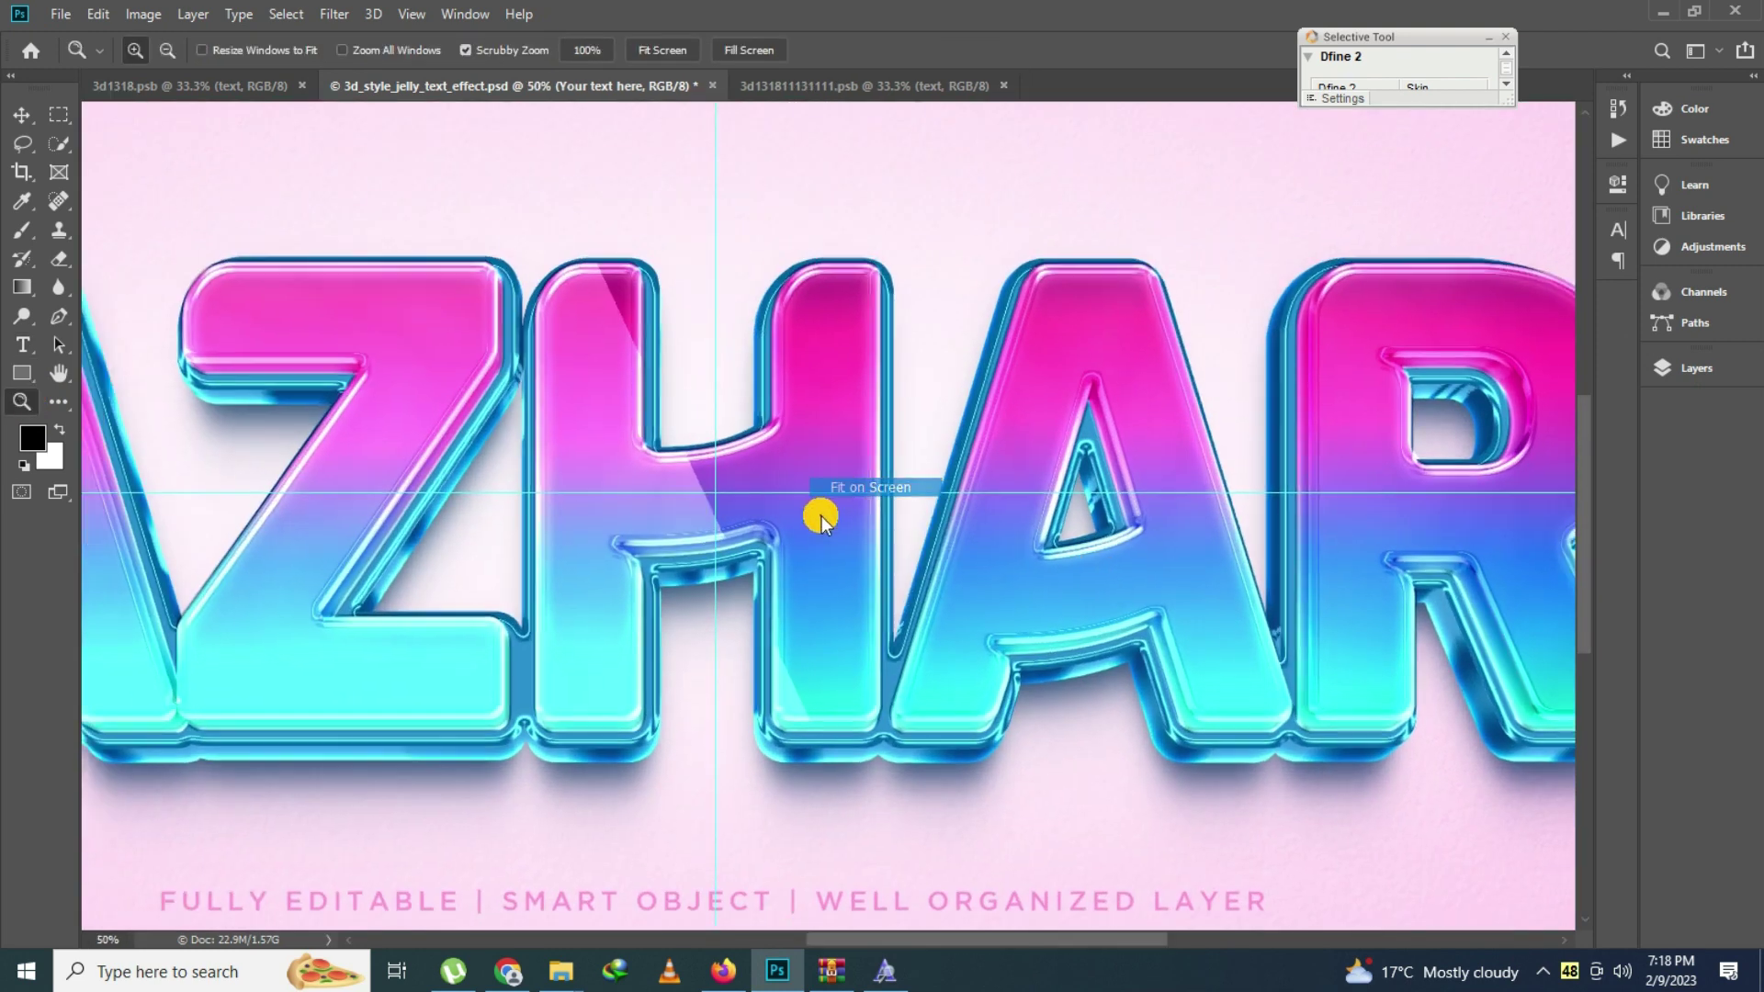
{"action": "left_click", "coordinate": [992, 558]}
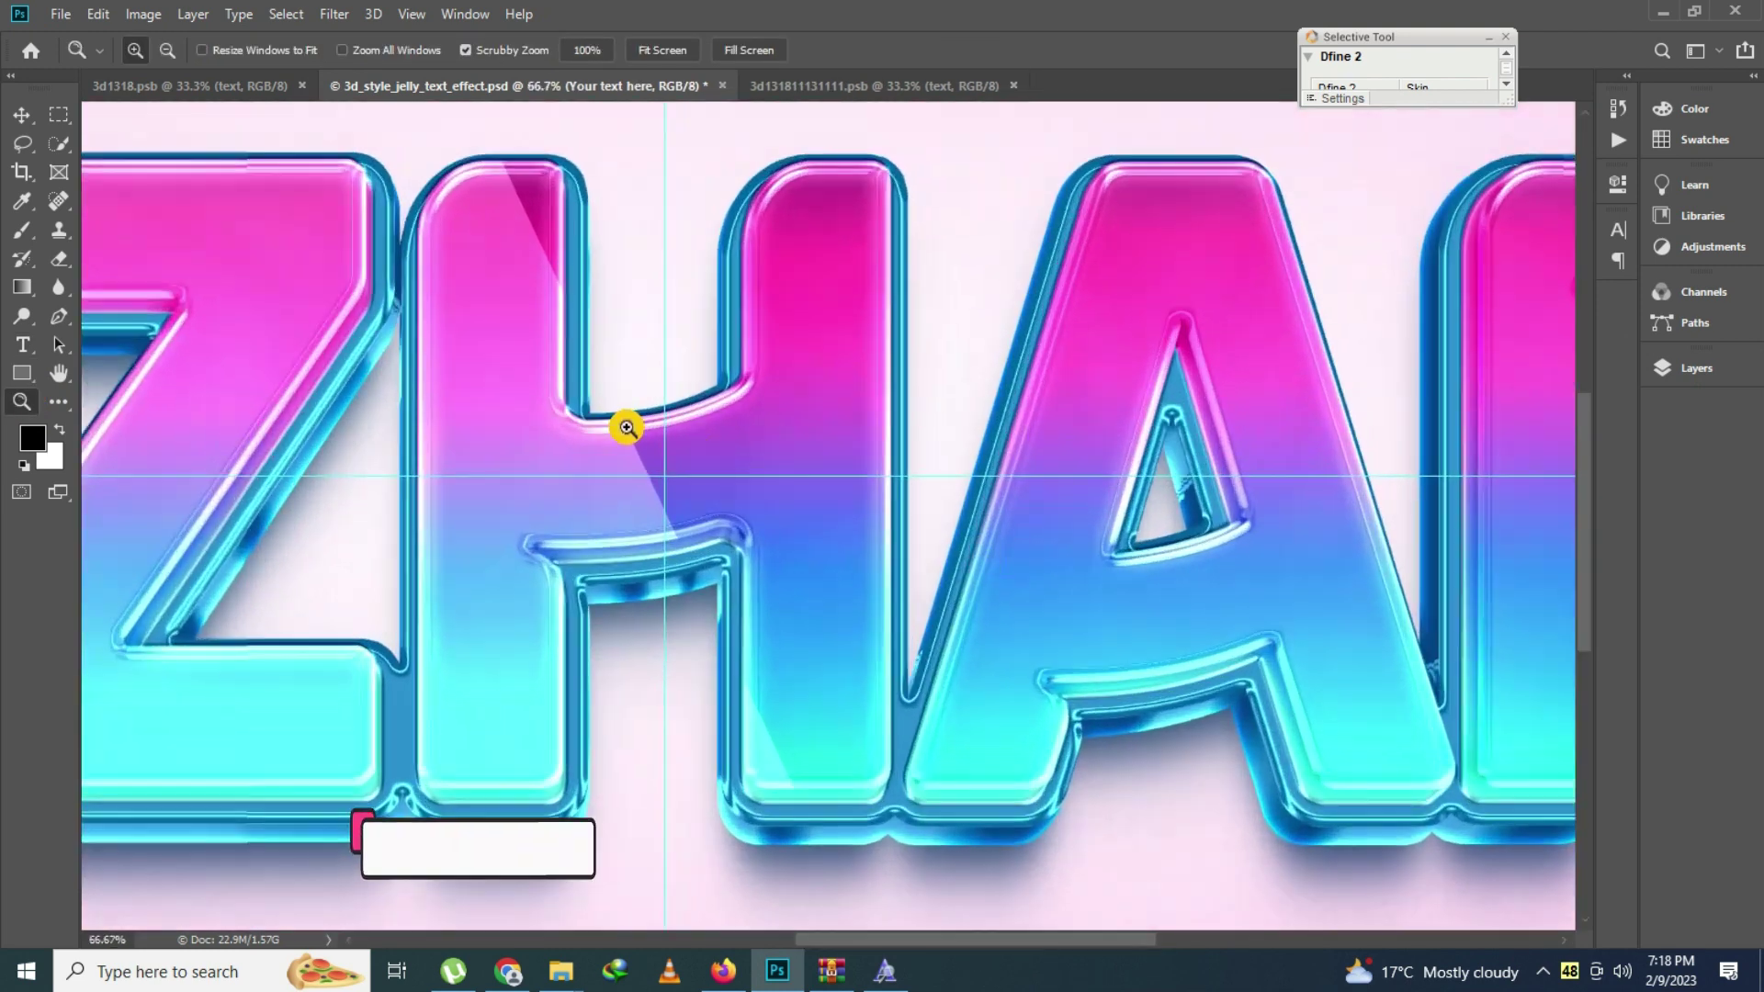
{"action": "right_click", "coordinate": [603, 386]}
{"action": "left_click", "coordinate": [632, 399]}
{"action": "right_click", "coordinate": [592, 371]}
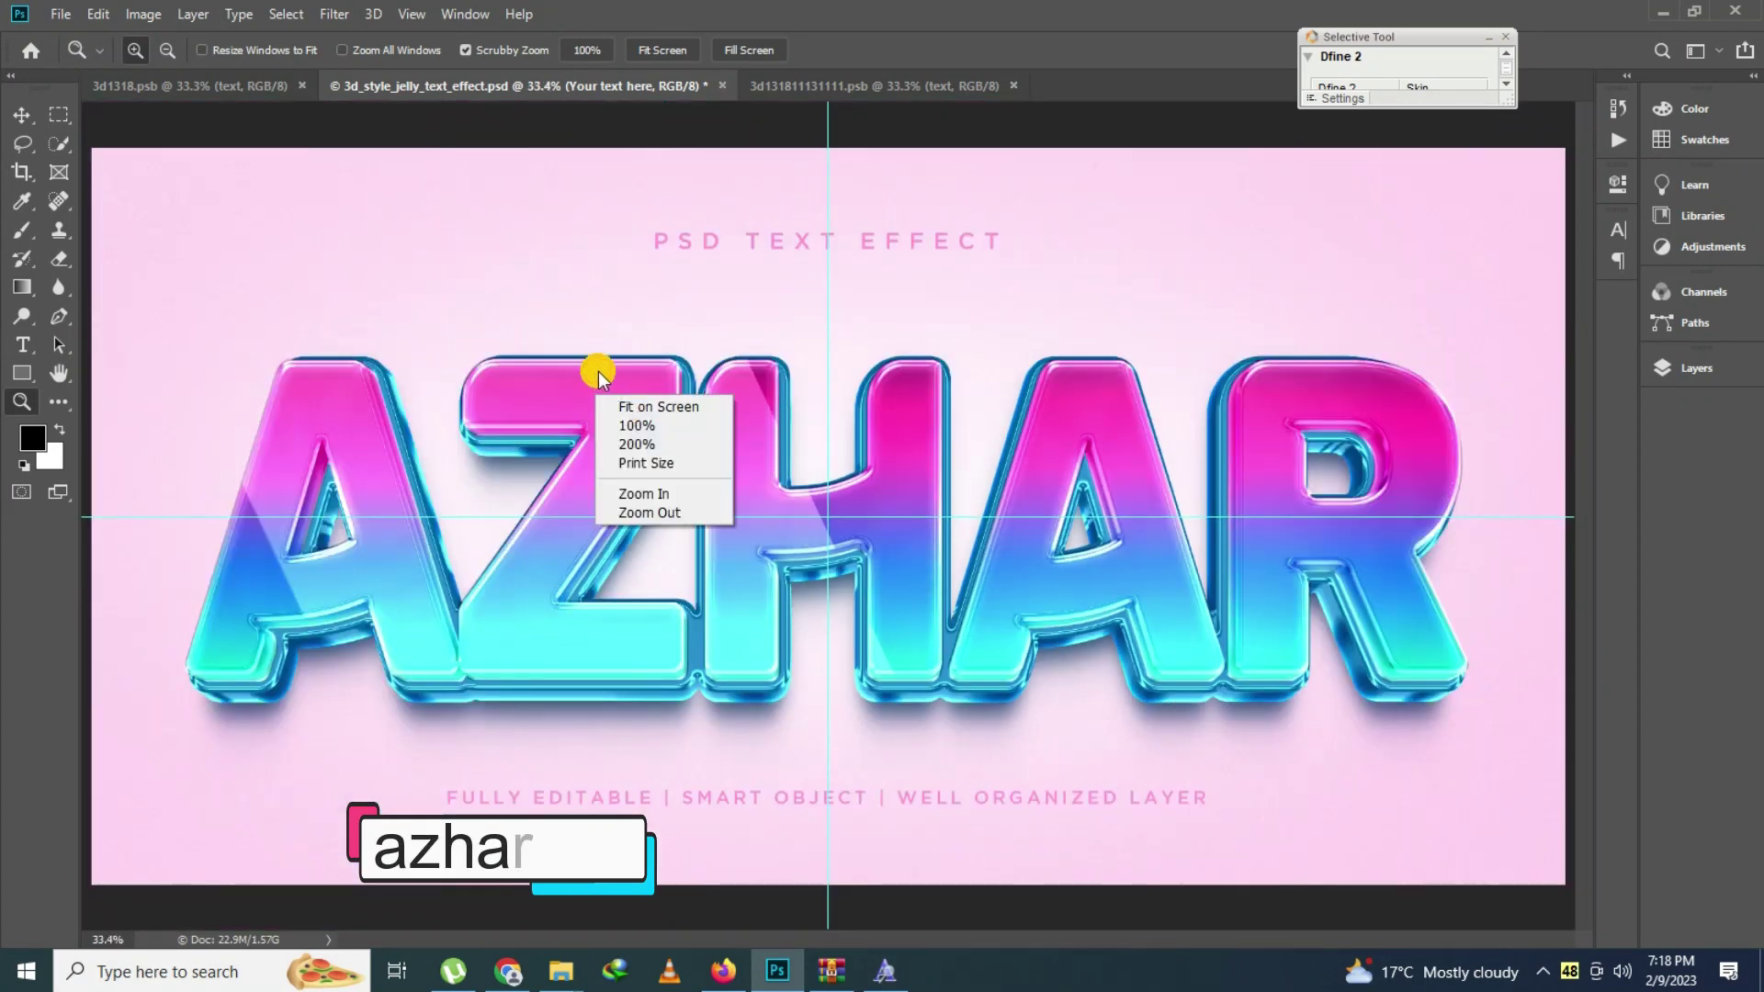
{"action": "left_click", "coordinate": [629, 388]}
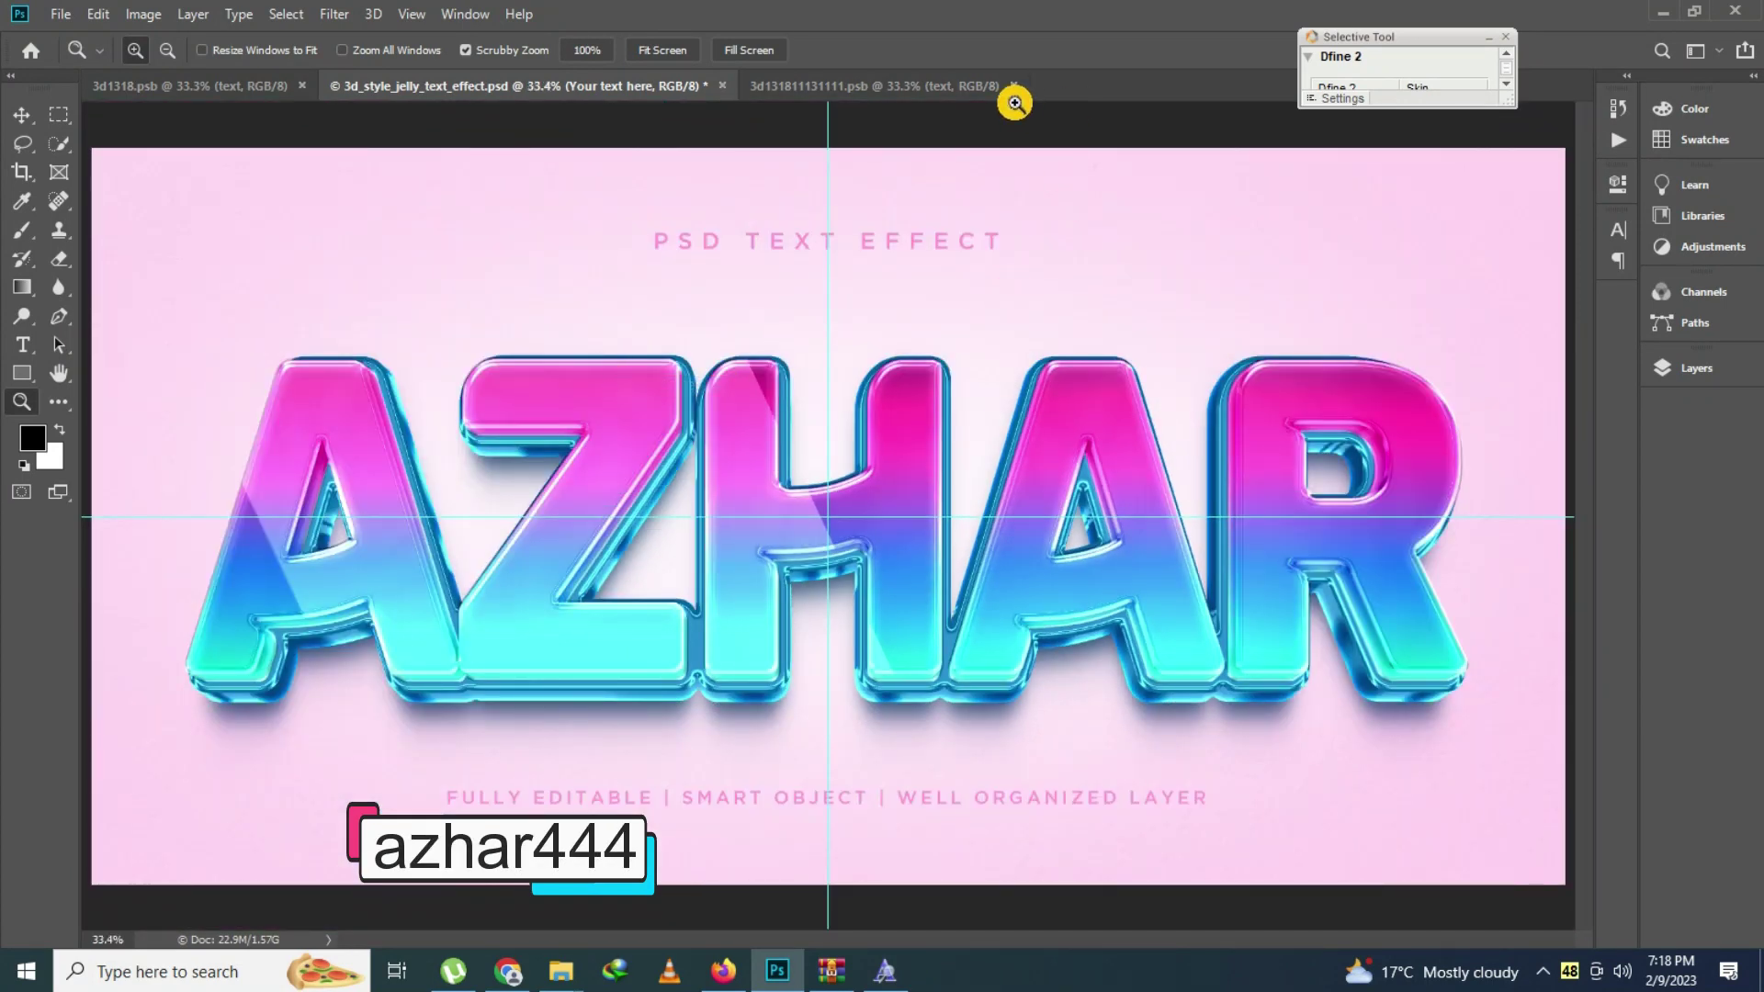
{"action": "left_click", "coordinate": [724, 86]}
{"action": "left_click", "coordinate": [874, 366]}
Close the jelly smart-object document and open 3d_style_leaves_text_effect.psd from the bundle folder
{"action": "left_click", "coordinate": [591, 85]}
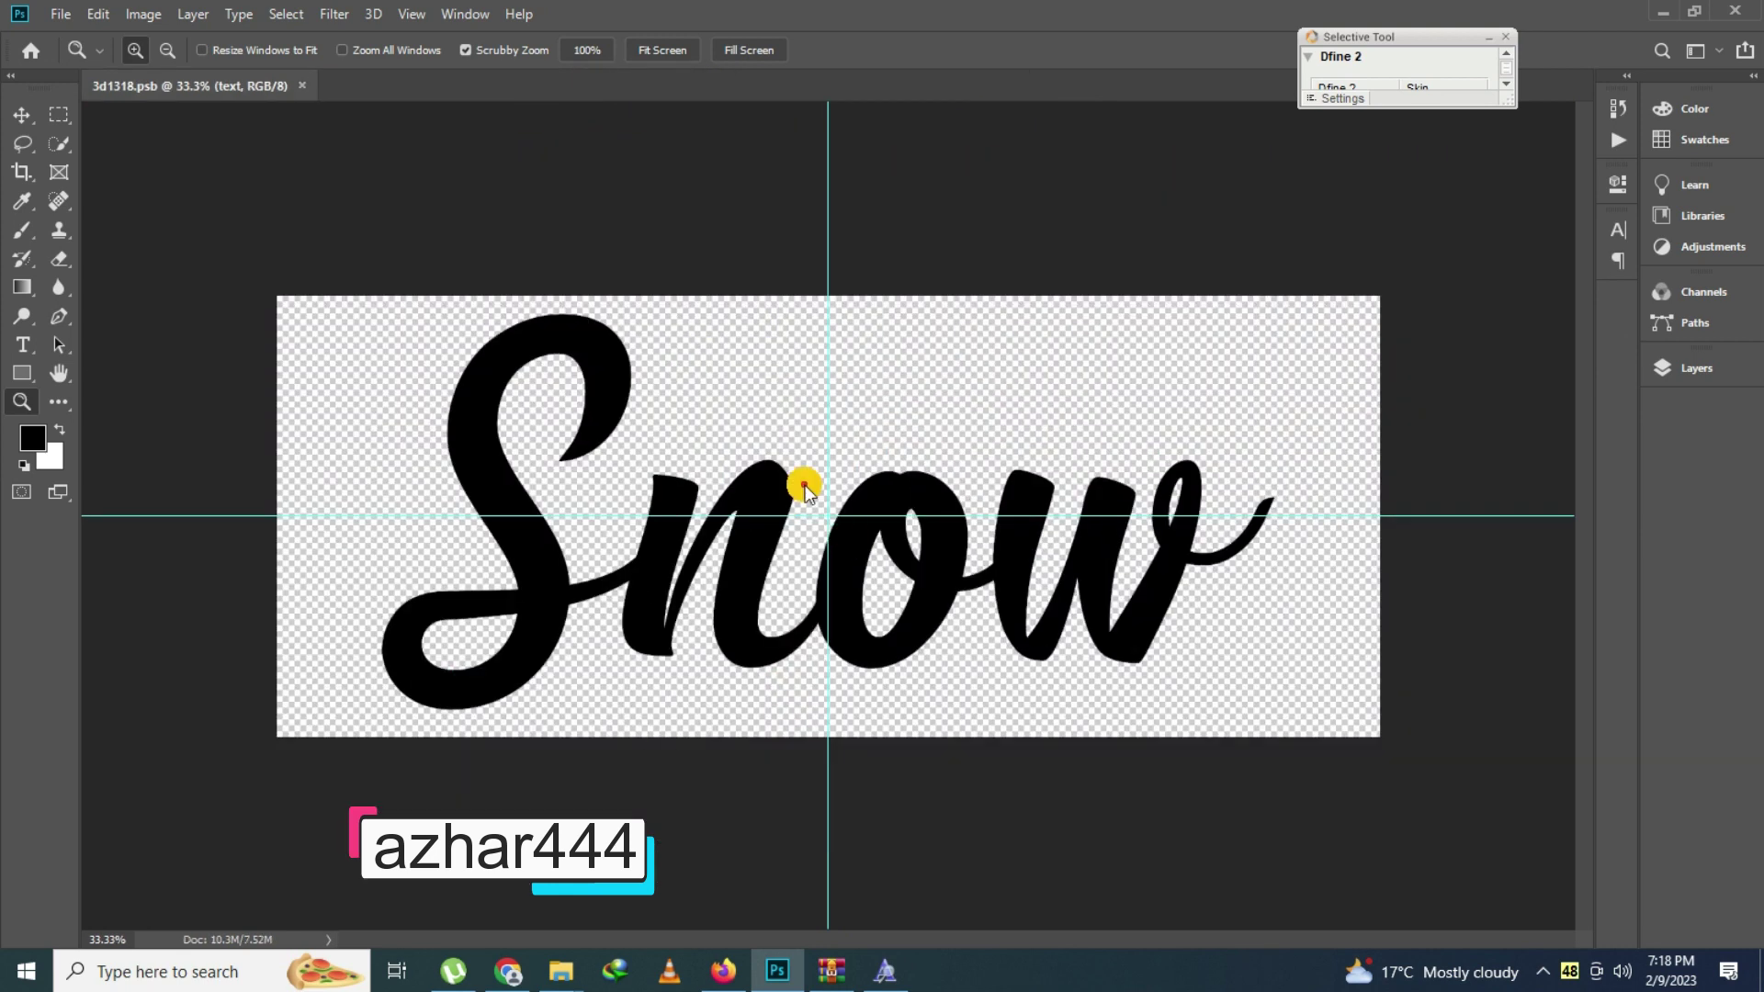
{"action": "left_click", "coordinate": [776, 868]}
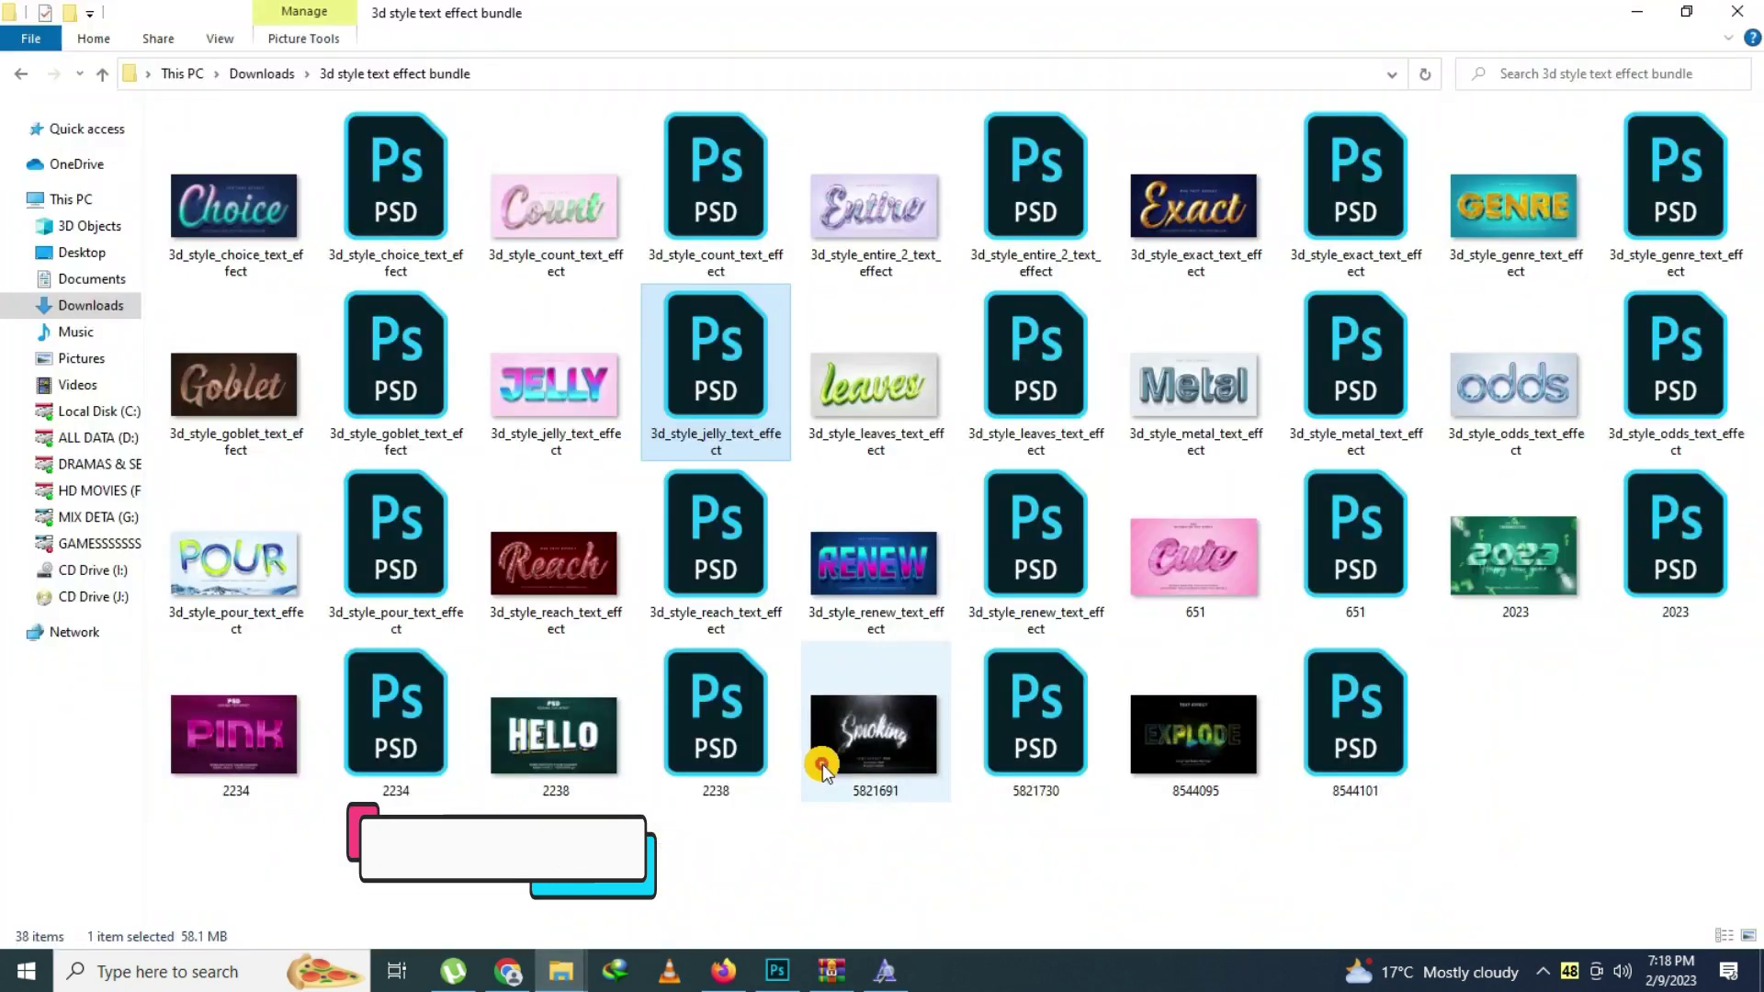
{"action": "left_click", "coordinate": [932, 366]}
{"action": "left_click", "coordinate": [1008, 372]}
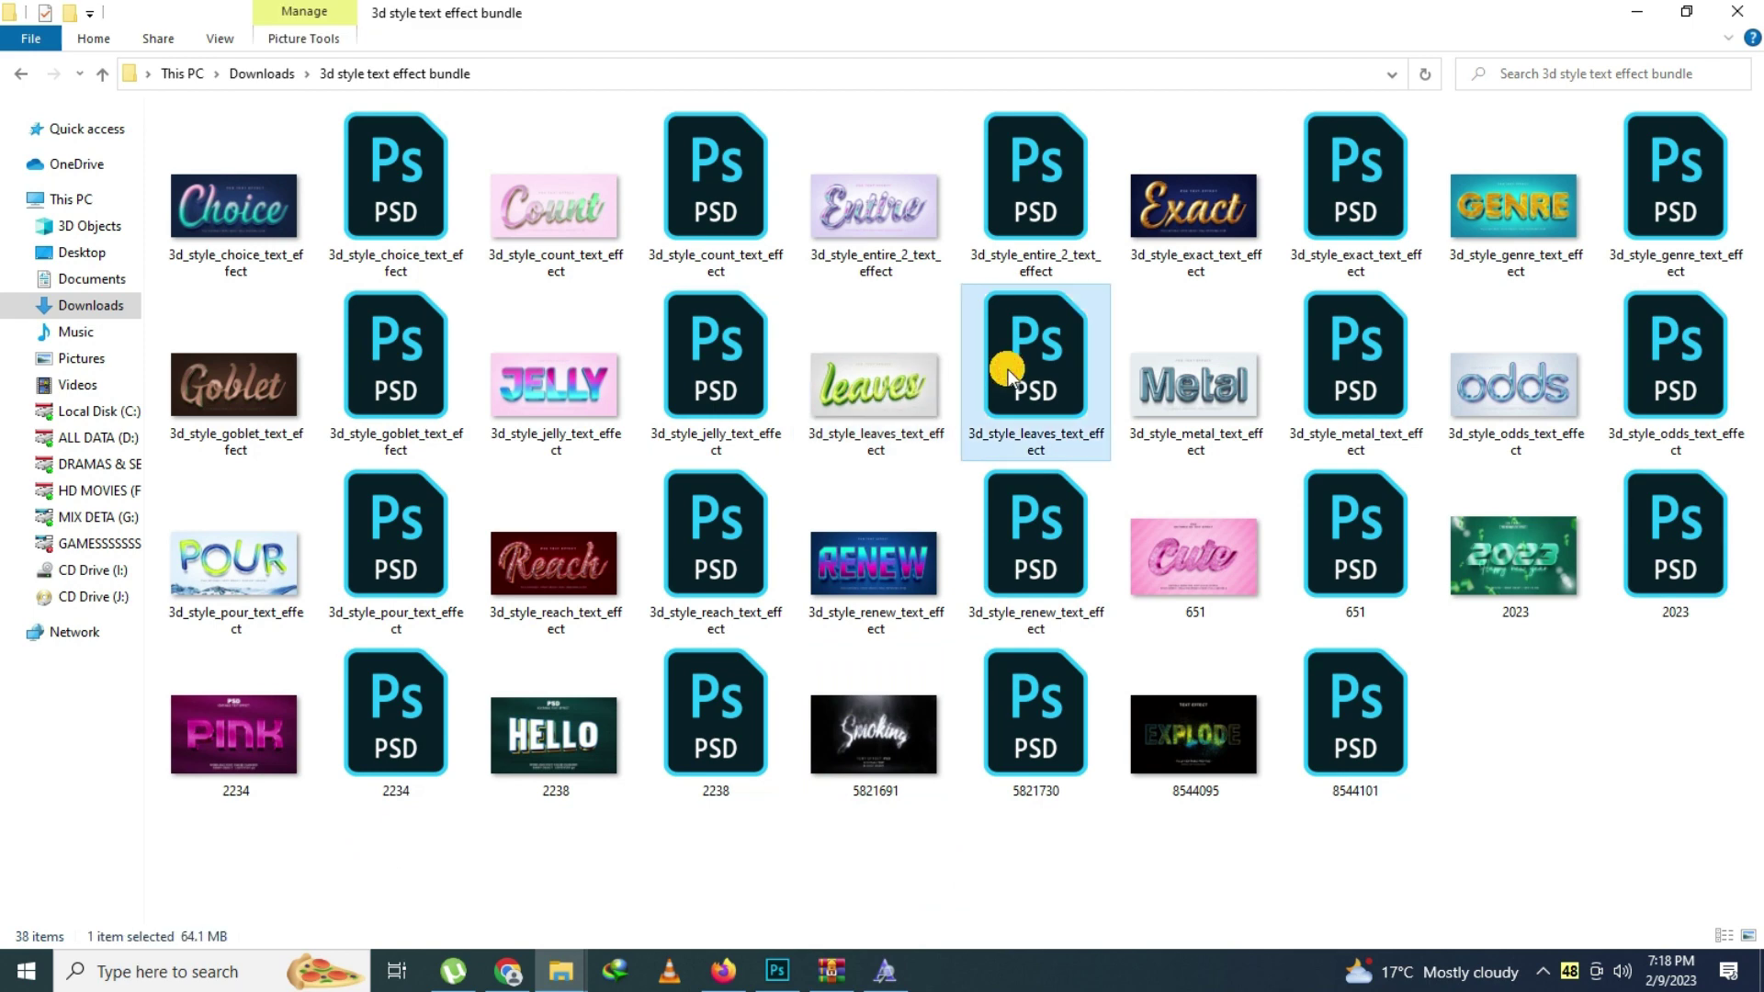
{"action": "double_click", "coordinate": [1007, 372]}
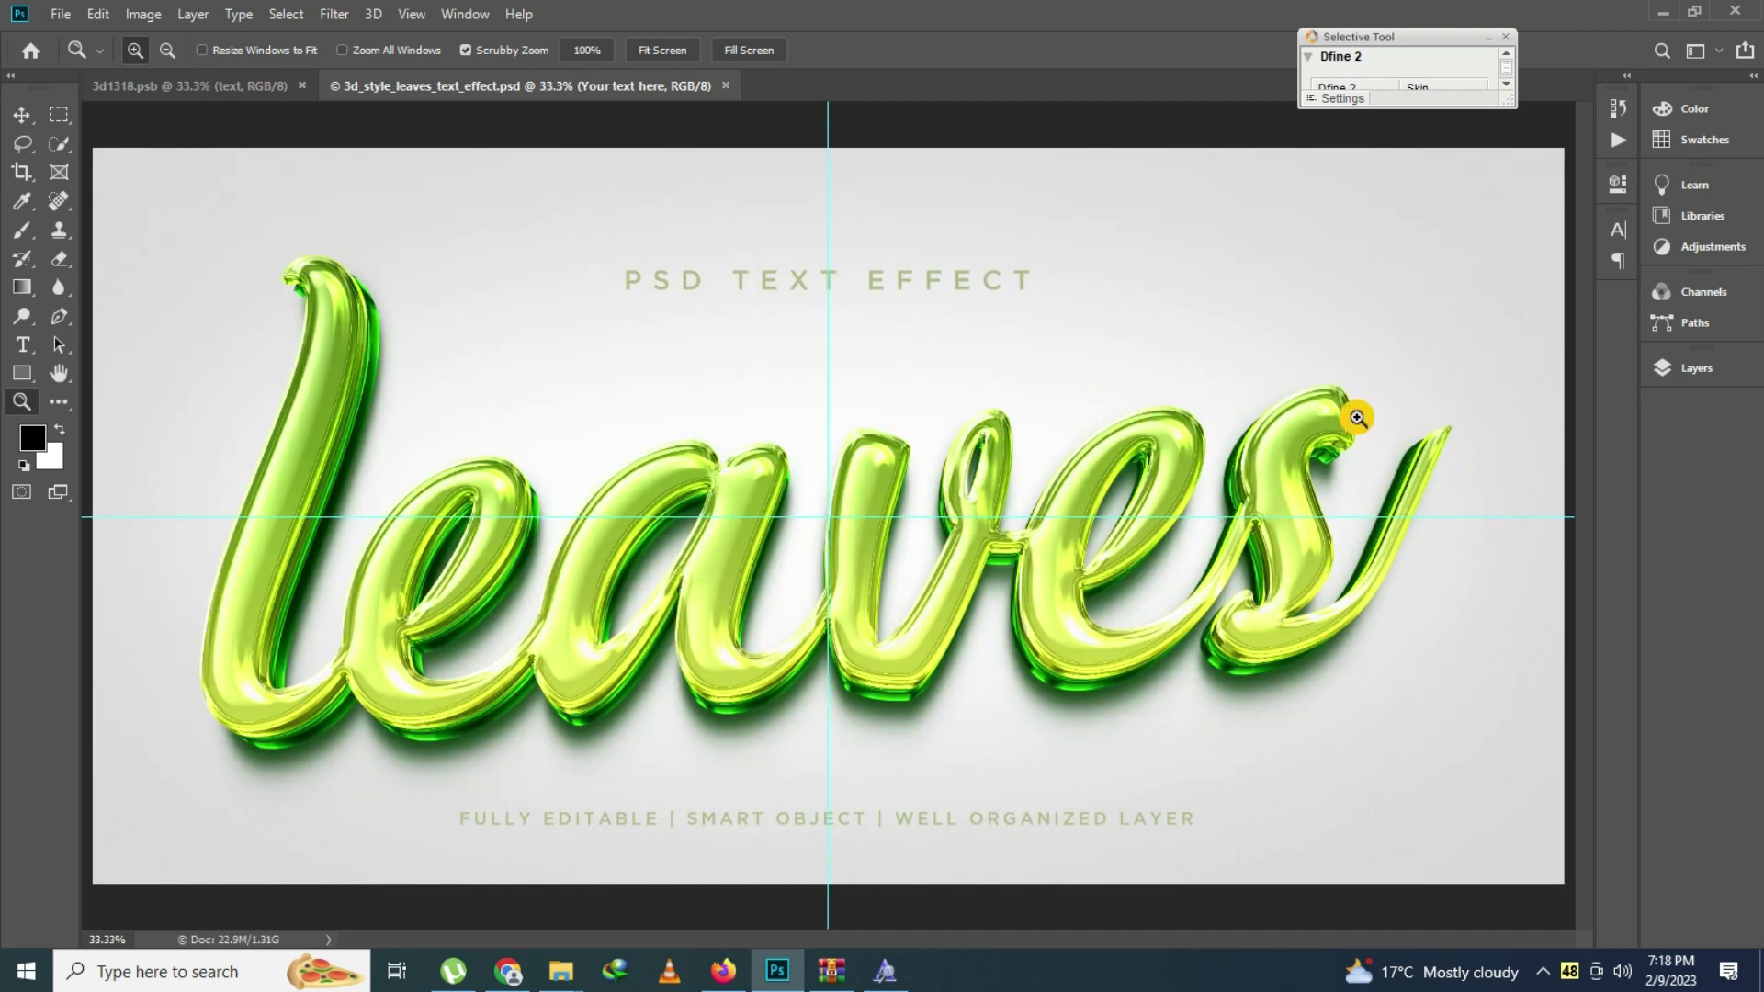
Open the leaves mockup's text smart object, accepting the update from disk
{"action": "key", "text": "F7"}
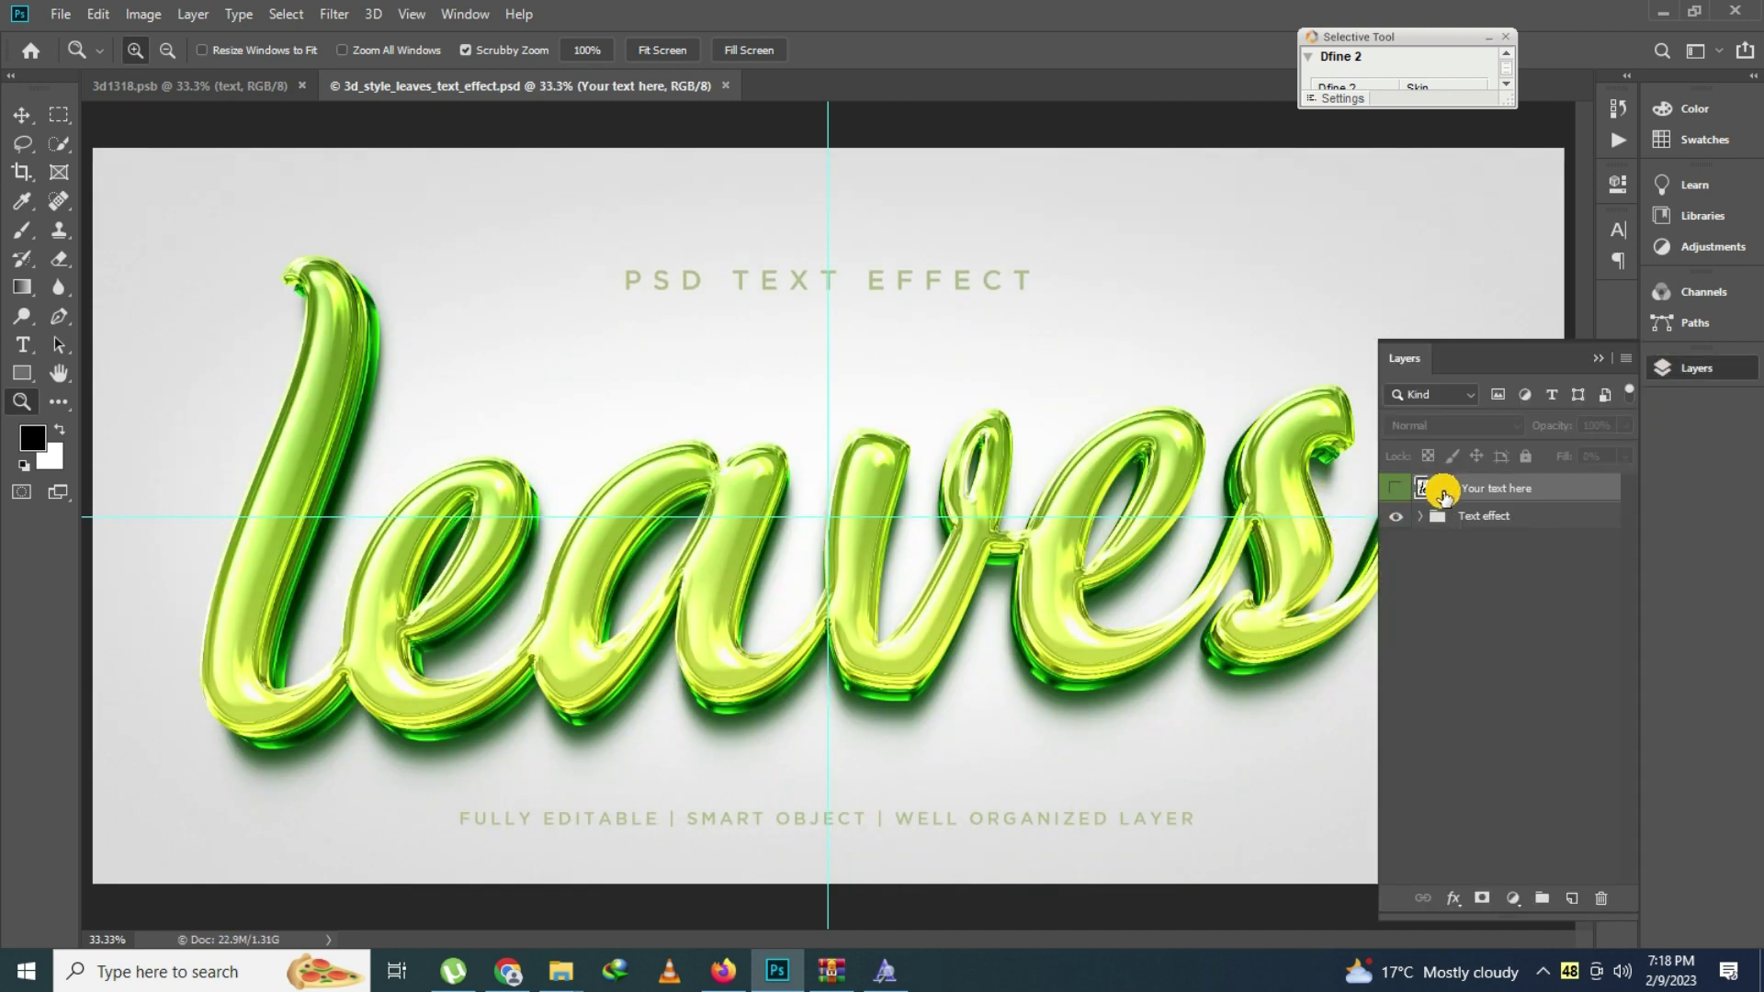
{"action": "double_click", "coordinate": [1448, 489]}
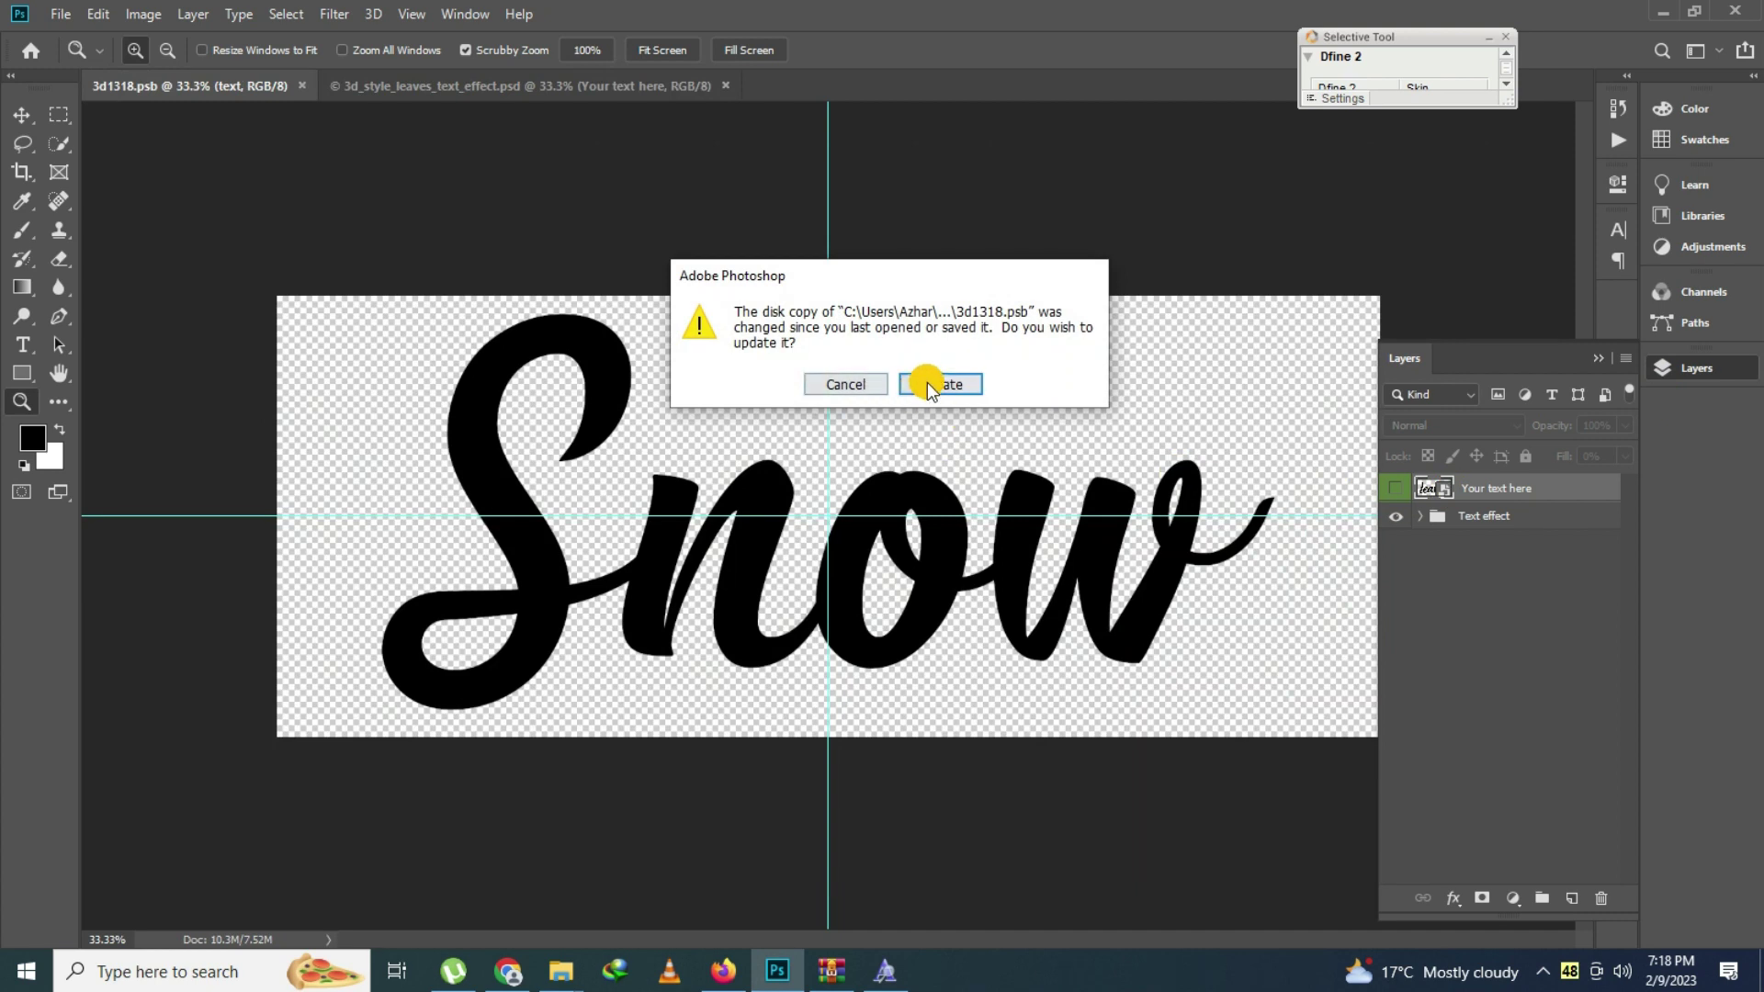
{"action": "left_click", "coordinate": [928, 382]}
Replace the leaves lettering in the smart object with the name
{"action": "left_click", "coordinate": [23, 345]}
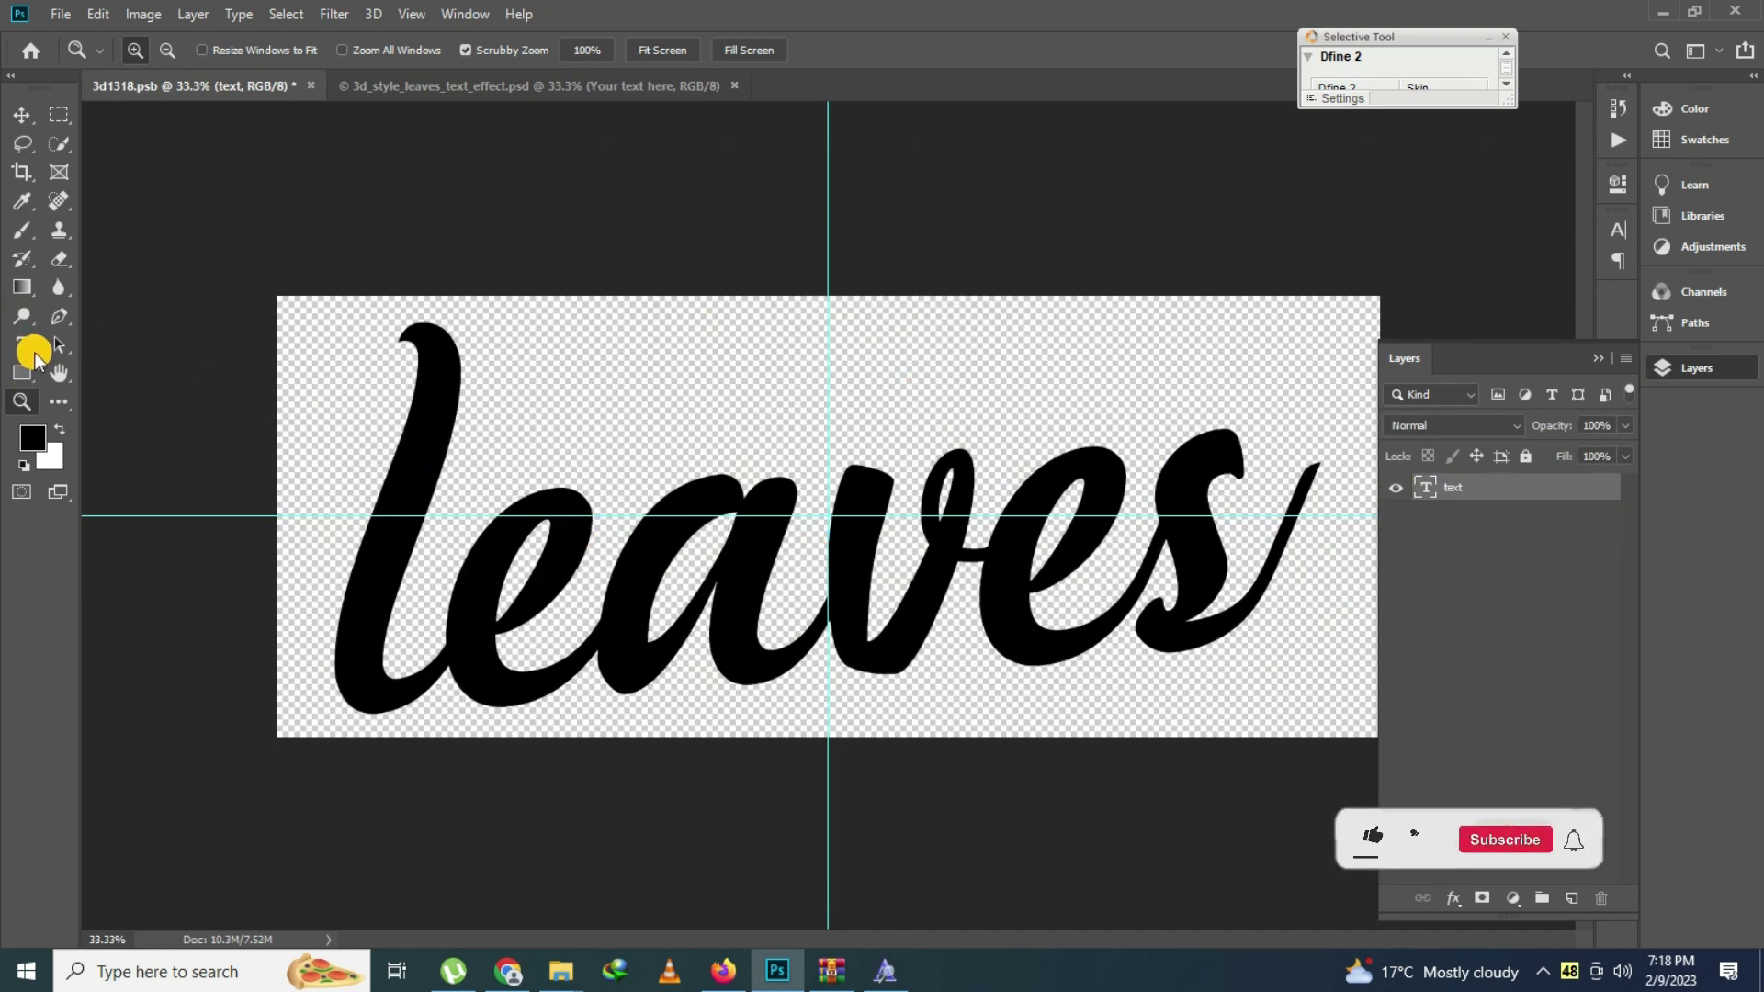
{"action": "left_click", "coordinate": [798, 543]}
{"action": "key", "text": "ctrl+a"}
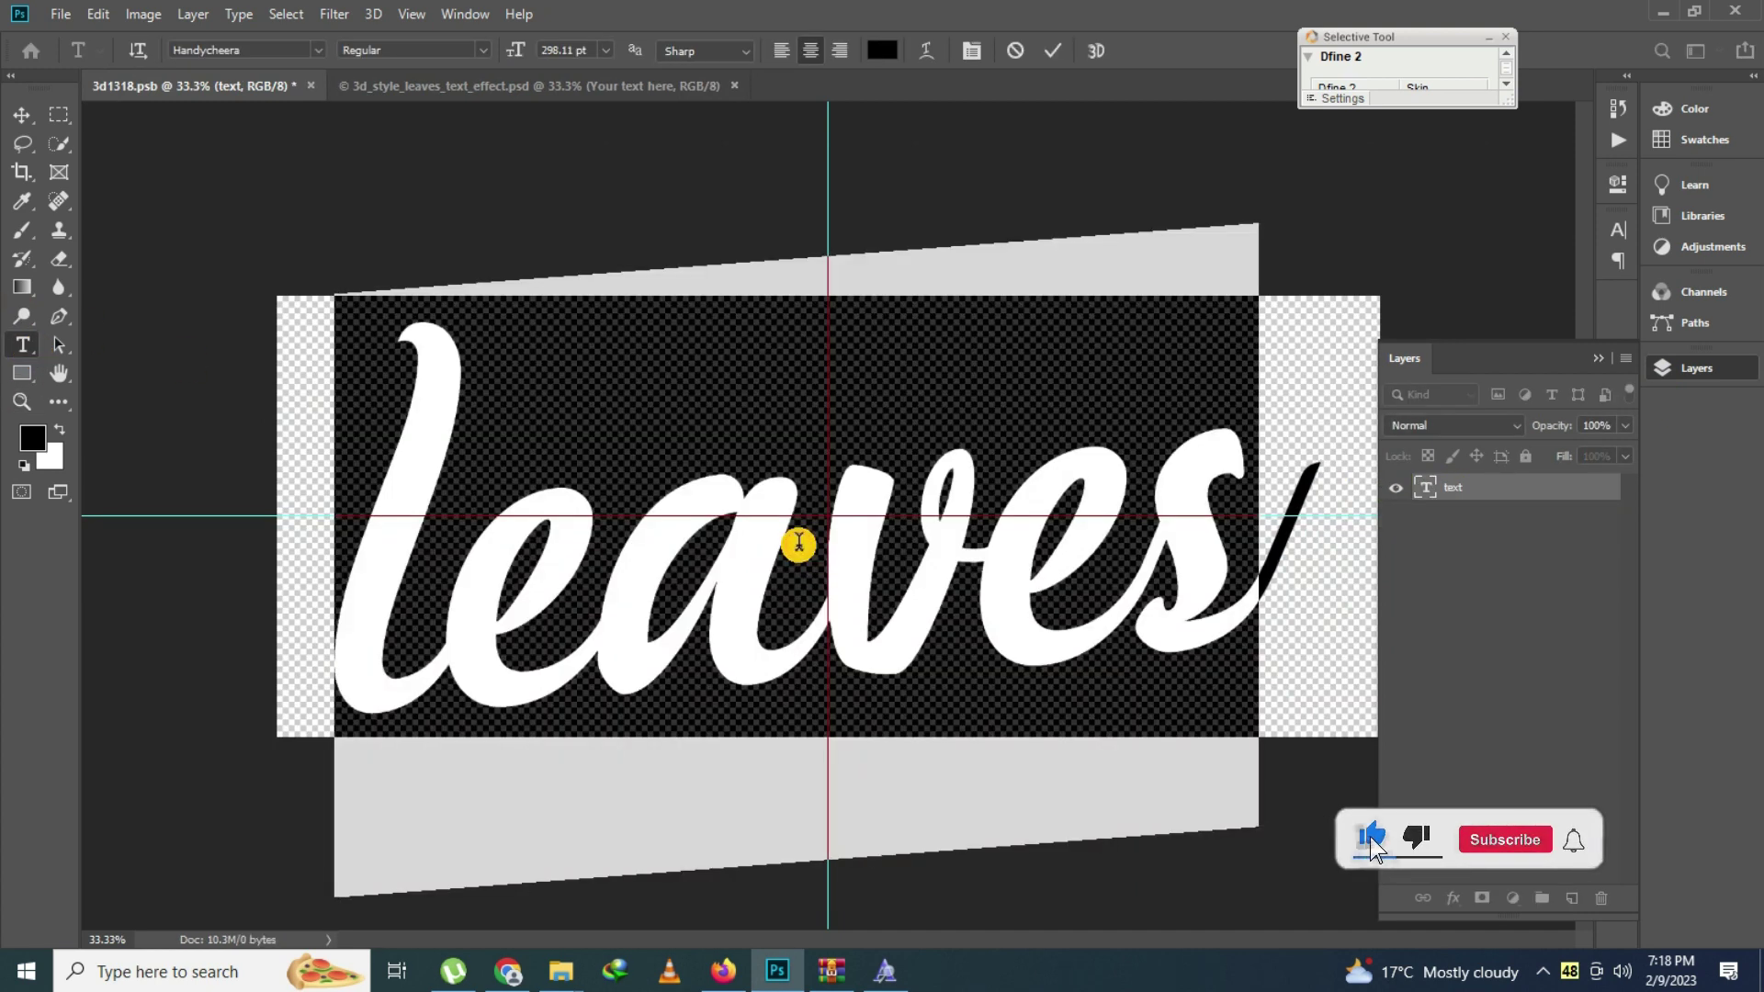
{"action": "type", "text": "Az"}
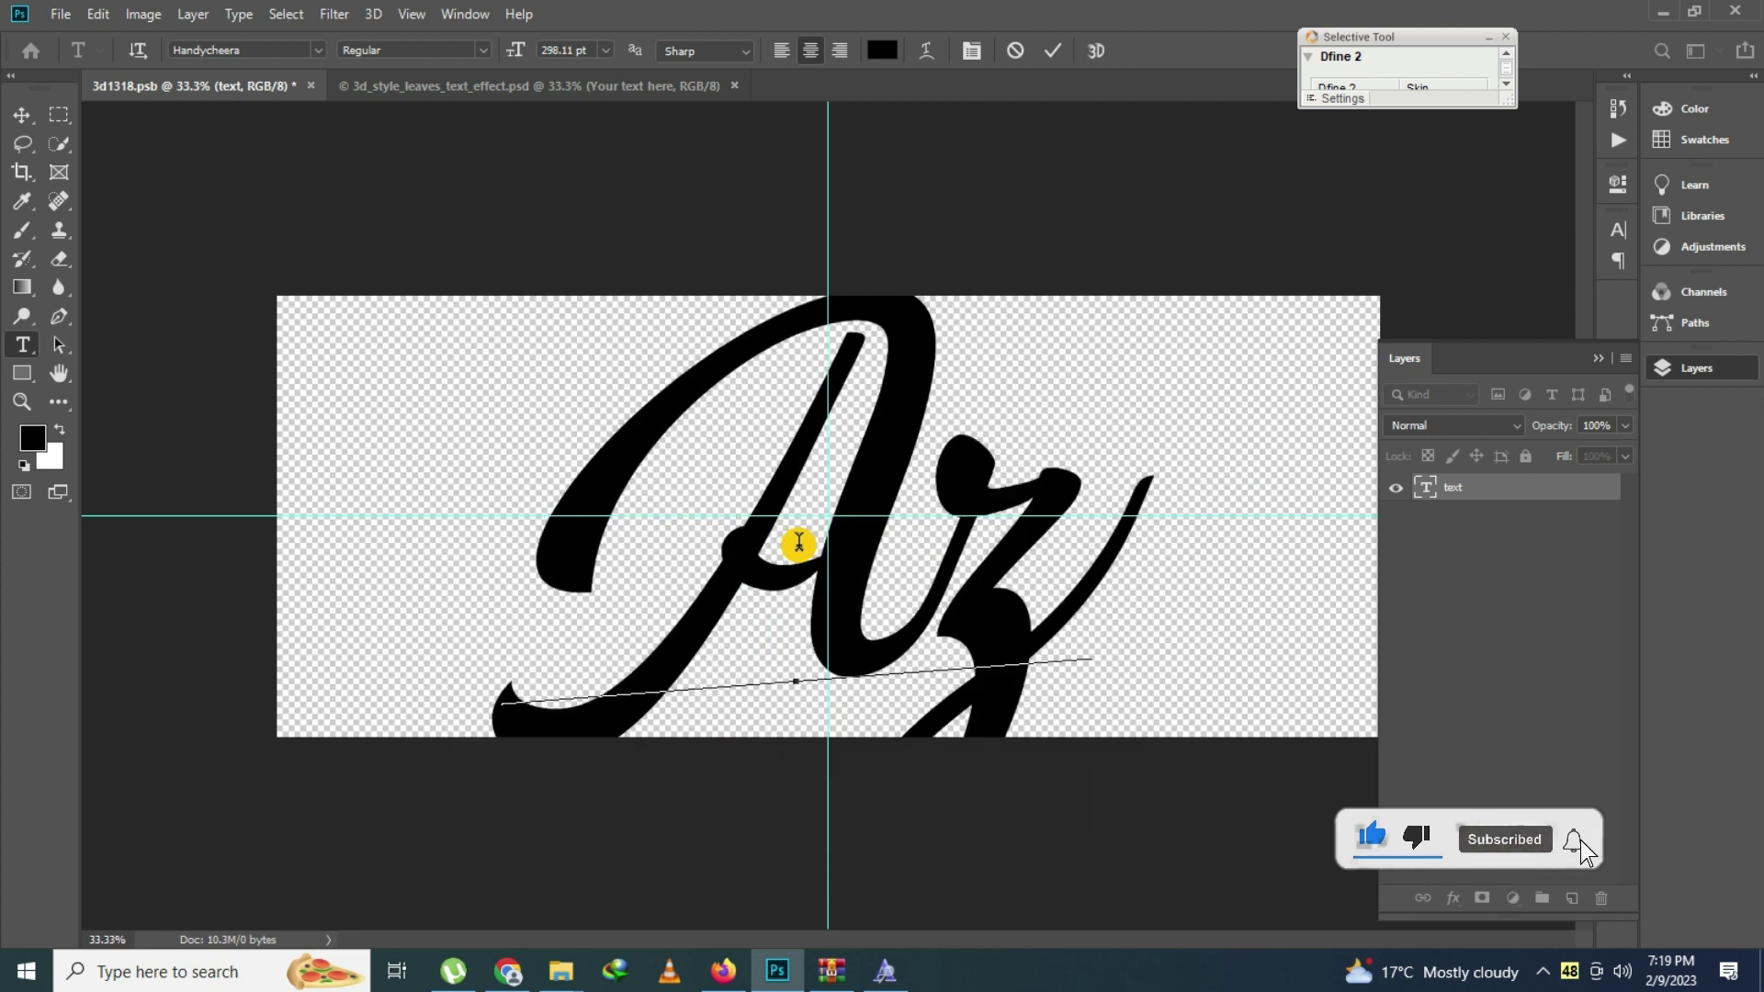
{"action": "key", "text": "ctrl+a"}
{"action": "type", "text": "Shakee"}
{"action": "key", "text": "ctrl+a"}
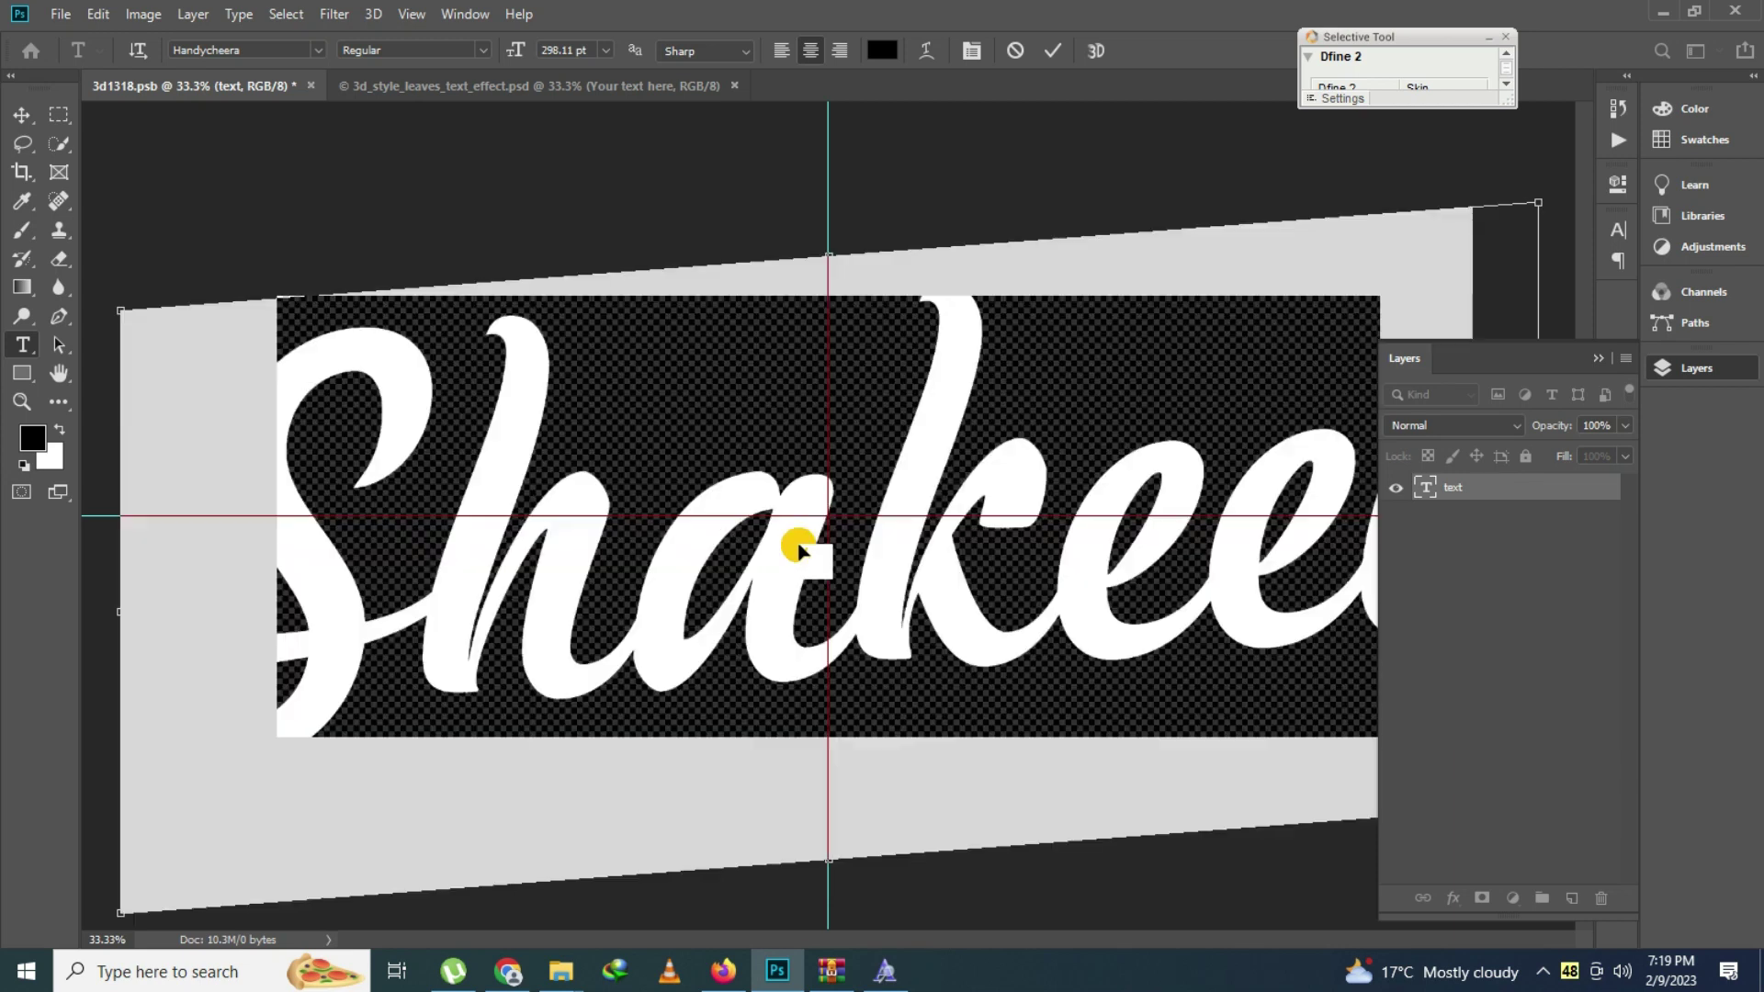
Shrink the name to 223.11 pt, nudge it up, commit, save, and view the leaves mockup
{"action": "left_click_drag", "start_coordinate": [516, 49], "coordinate": [432, 88]}
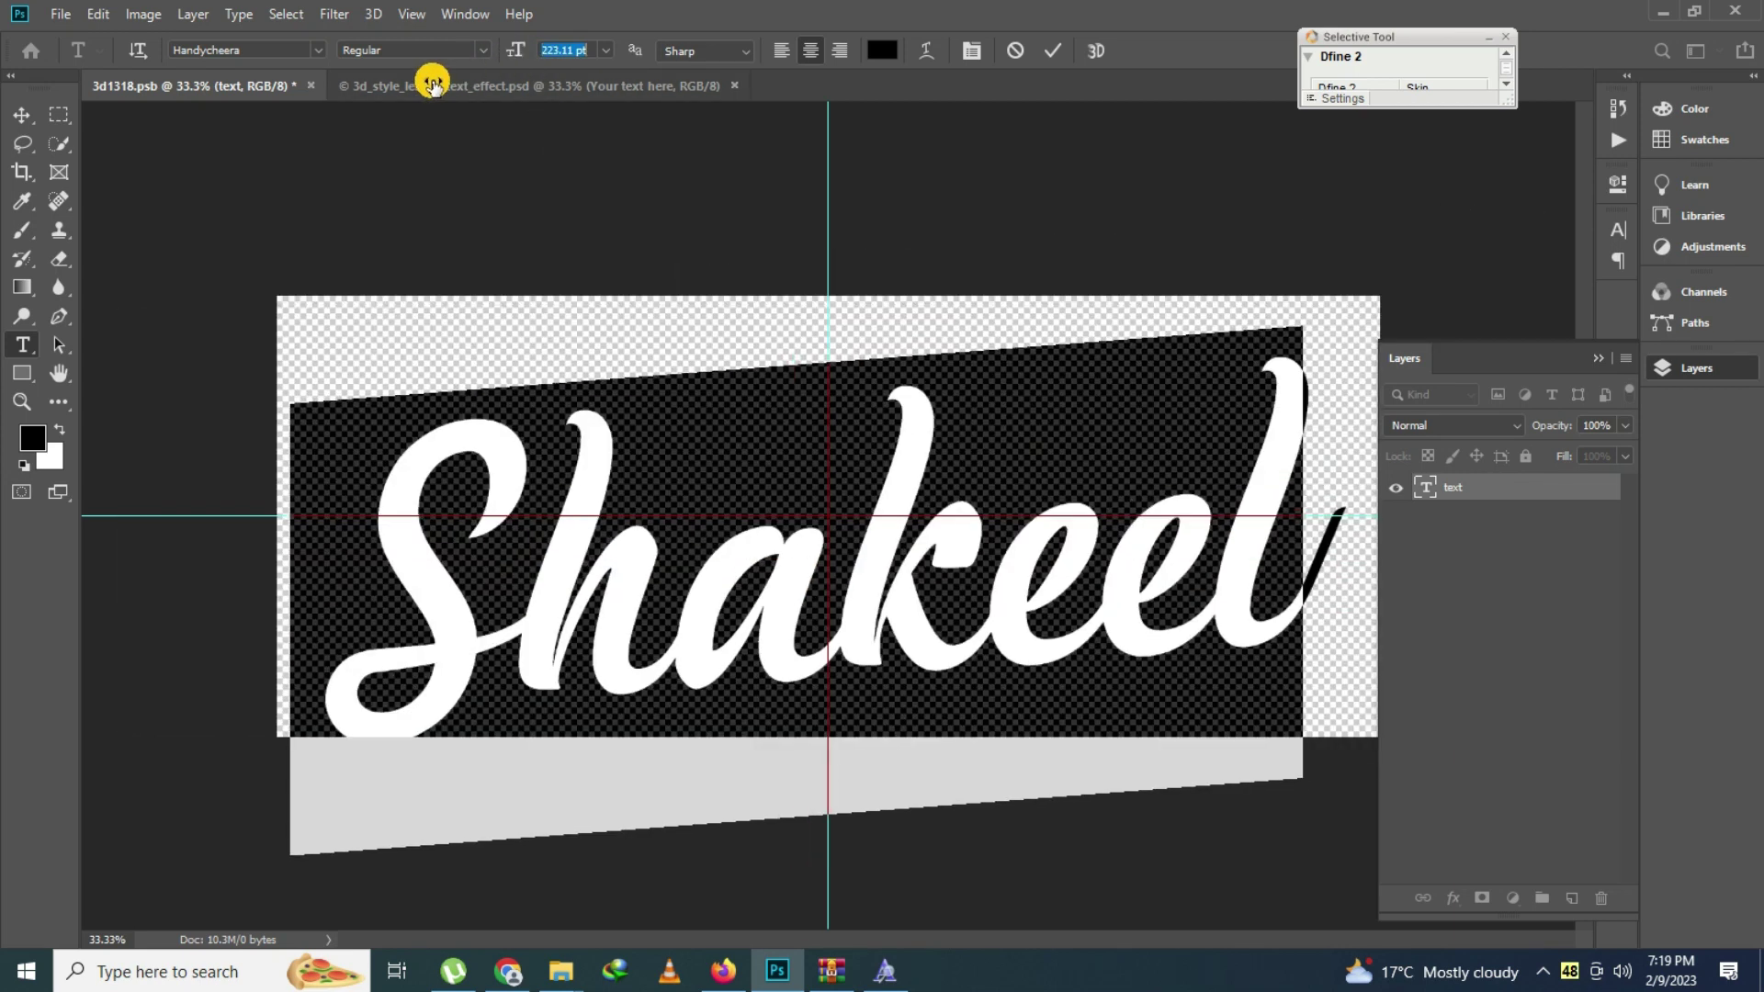
{"action": "left_click_drag", "start_coordinate": [582, 416], "coordinate": [590, 385]}
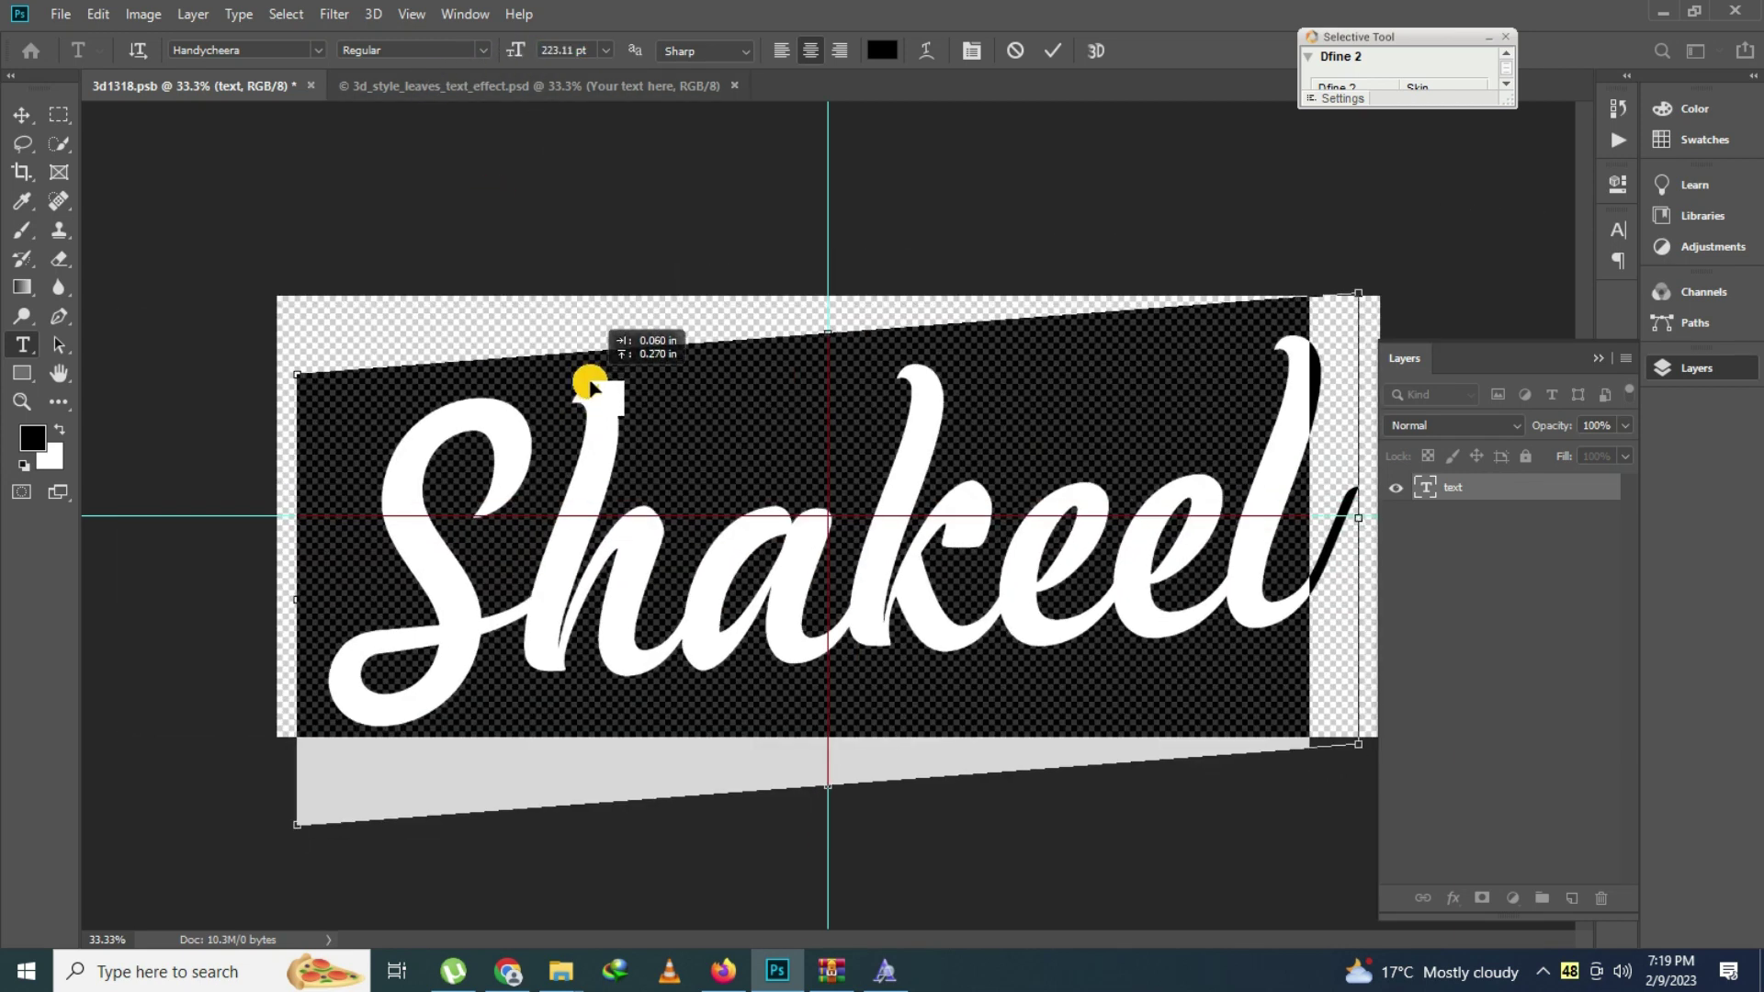
{"action": "key", "text": "ctrl+Return"}
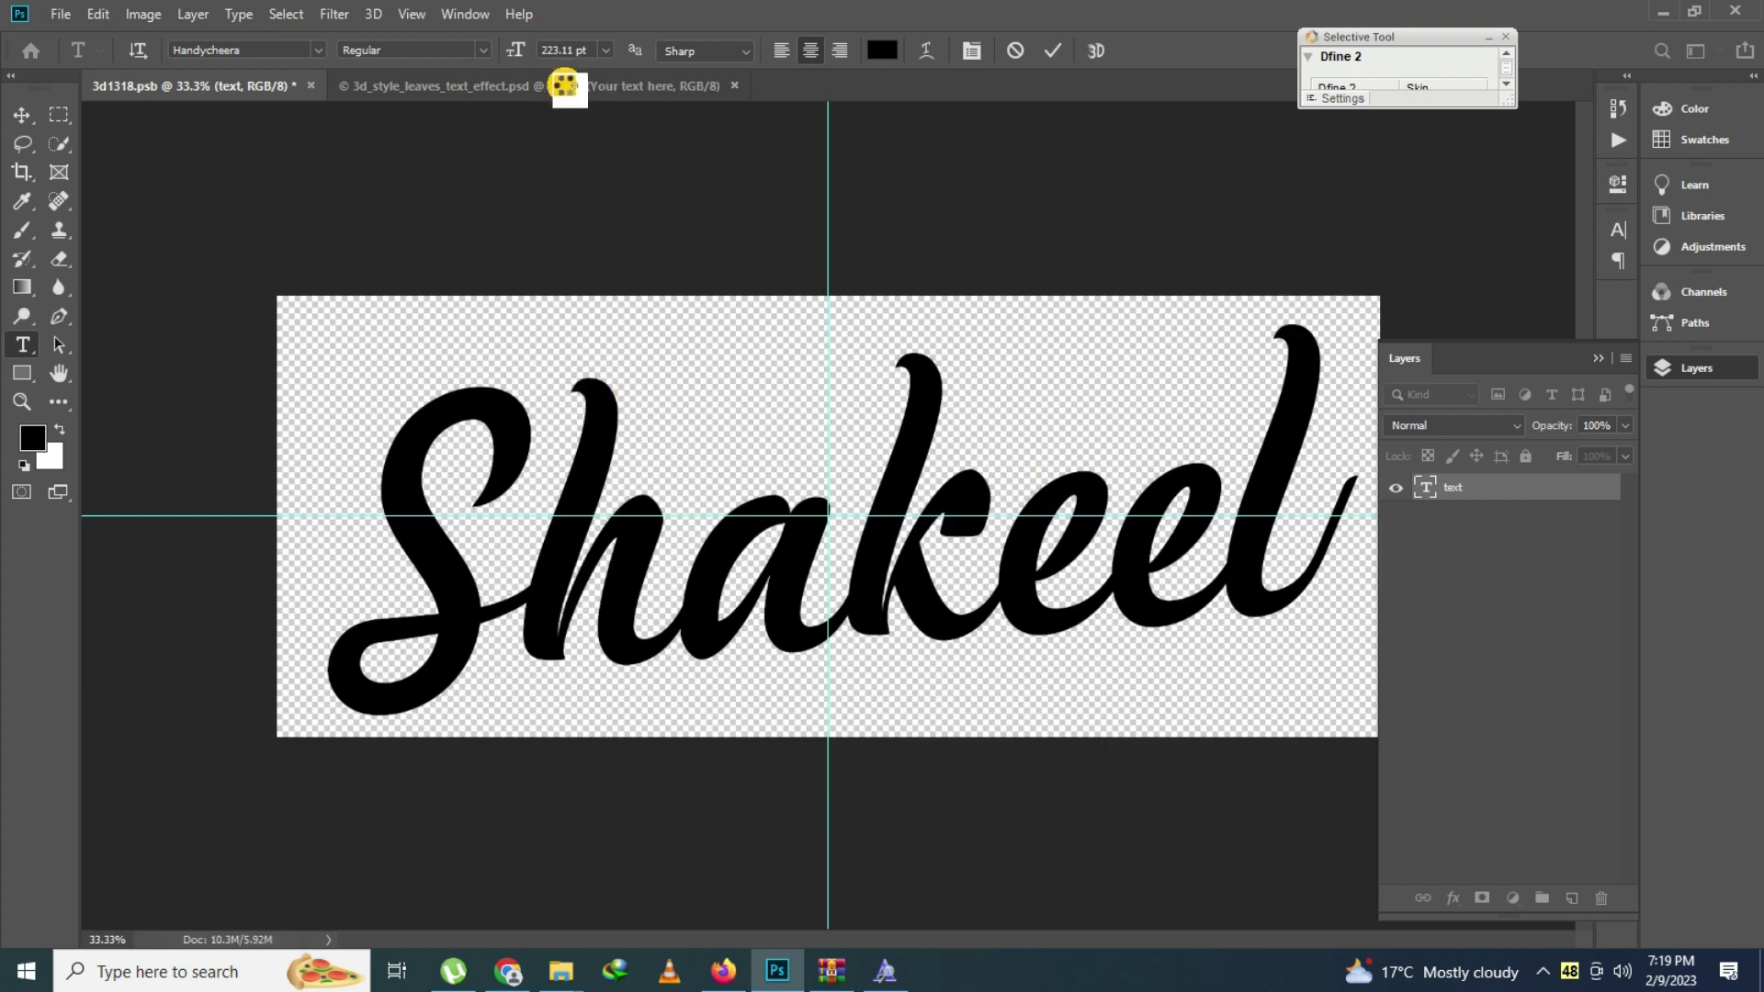
{"action": "key", "text": "ctrl+s"}
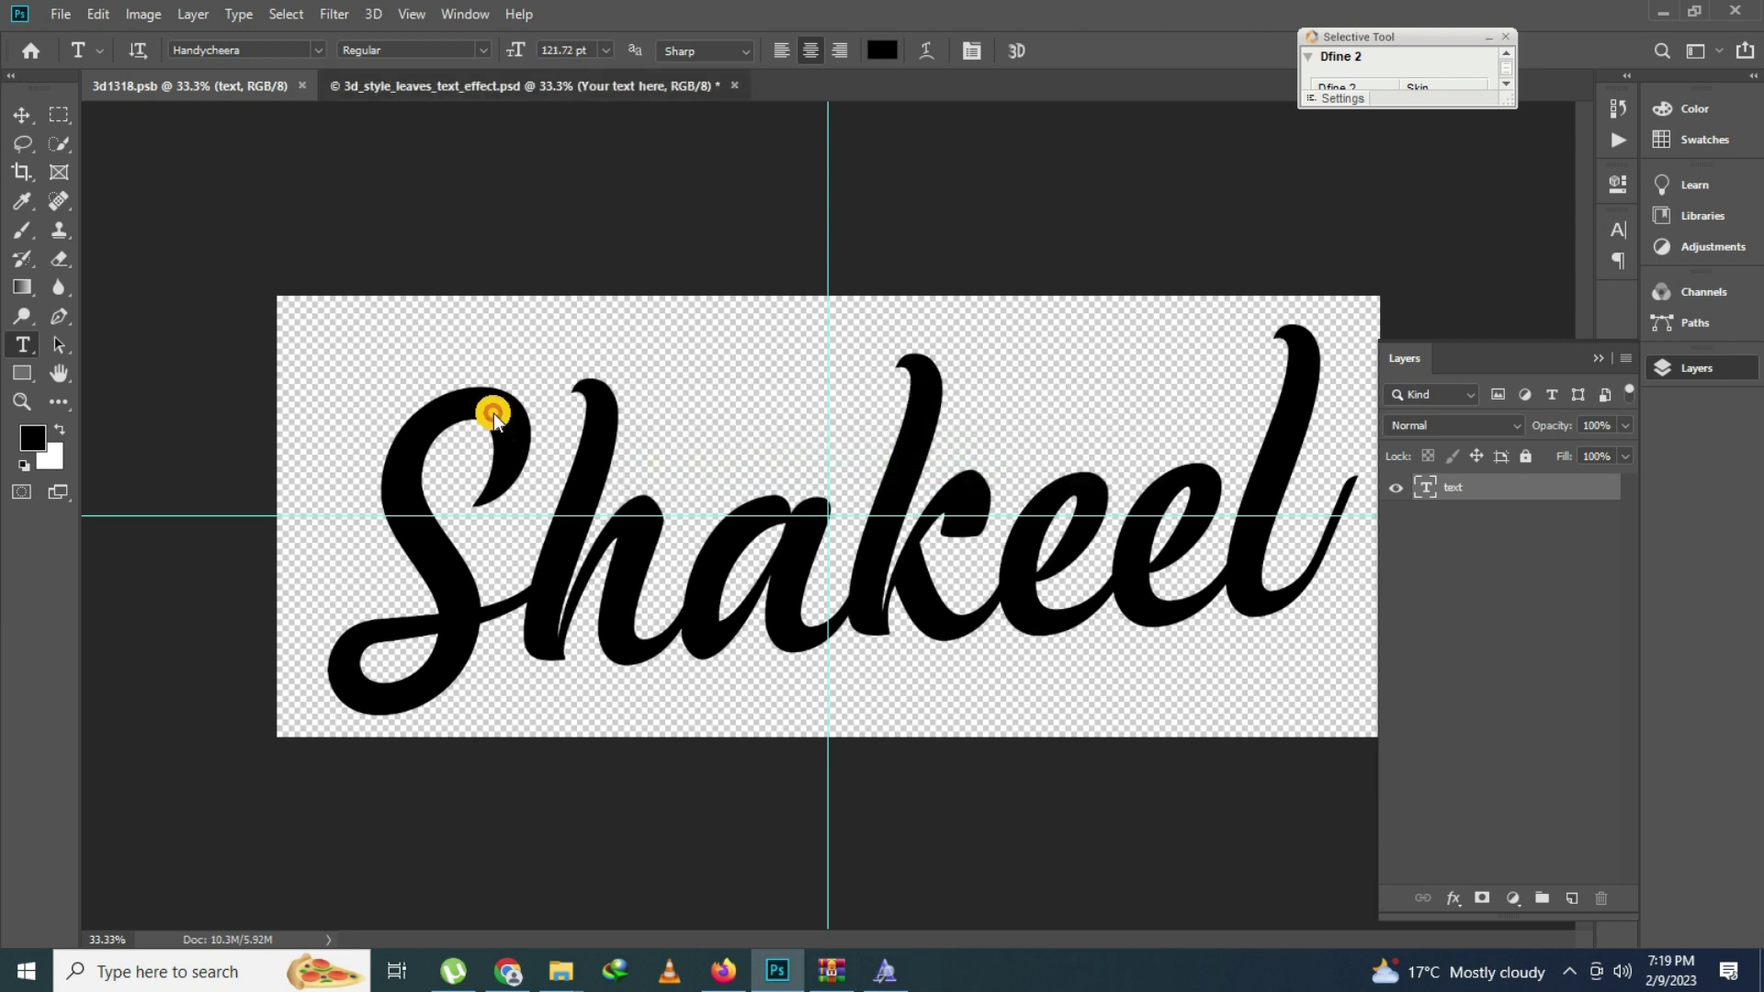
{"action": "key", "text": "ctrl+Tab"}
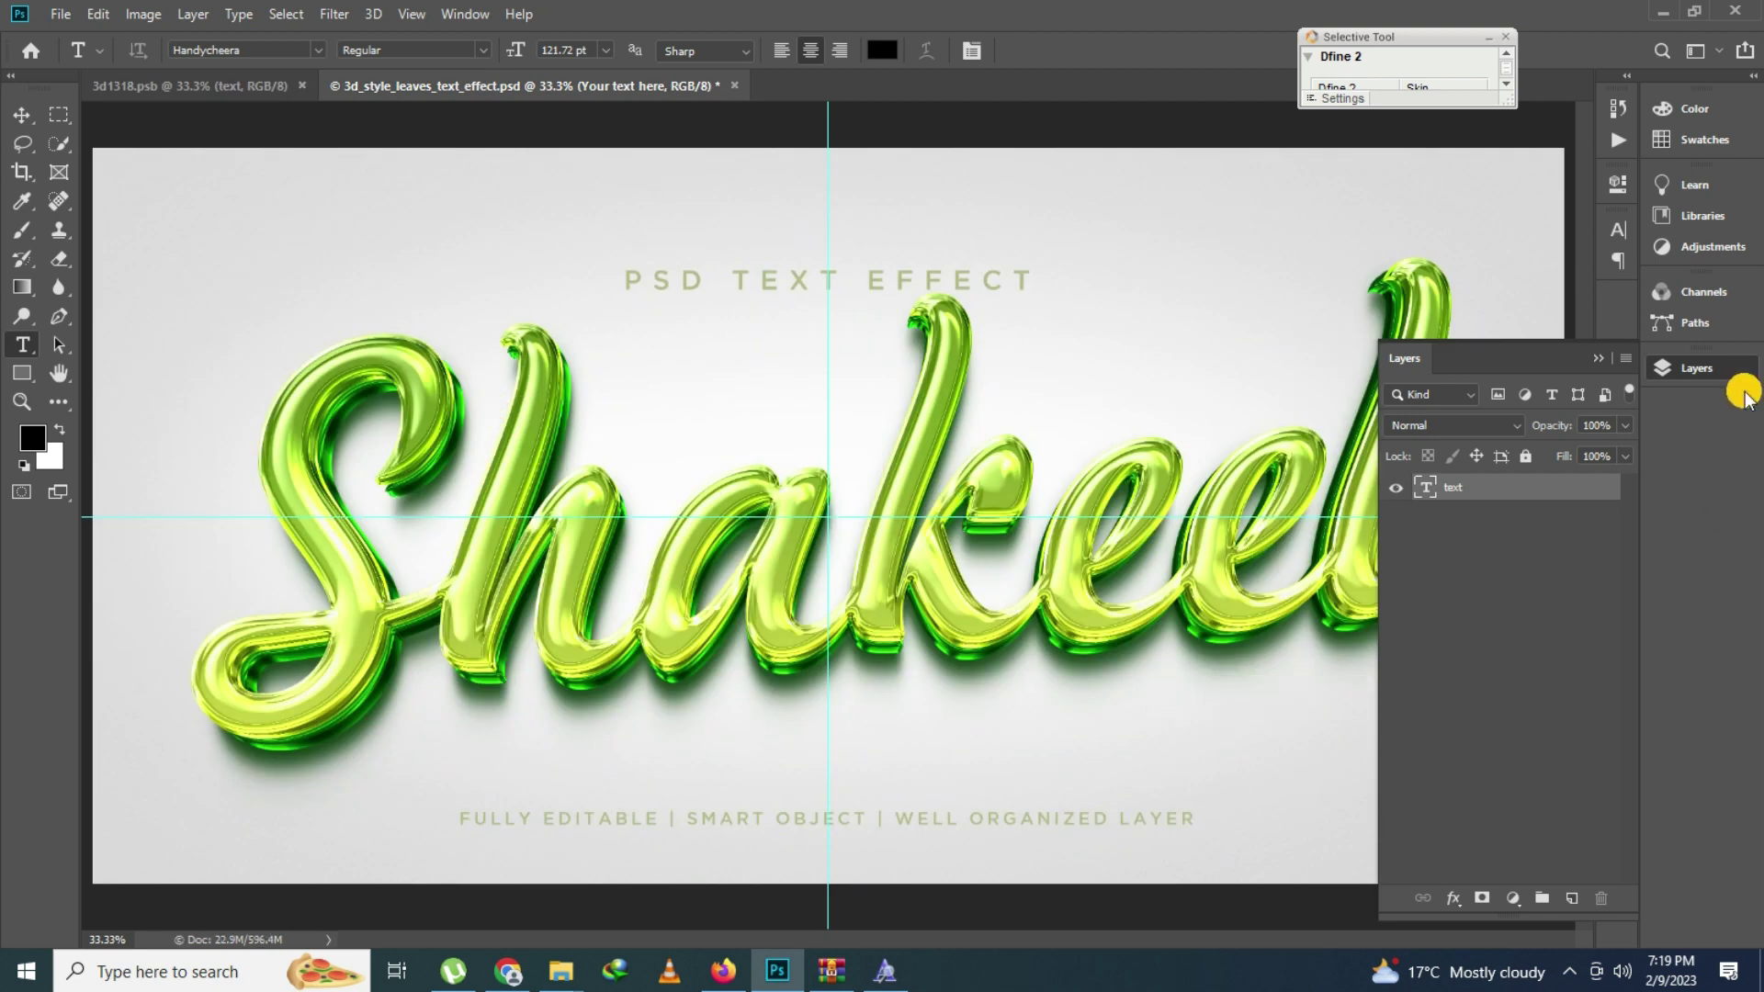
Zoom in on the leaves lettering, fit it on screen, and close the mockup without saving
{"action": "left_click", "coordinate": [1145, 517]}
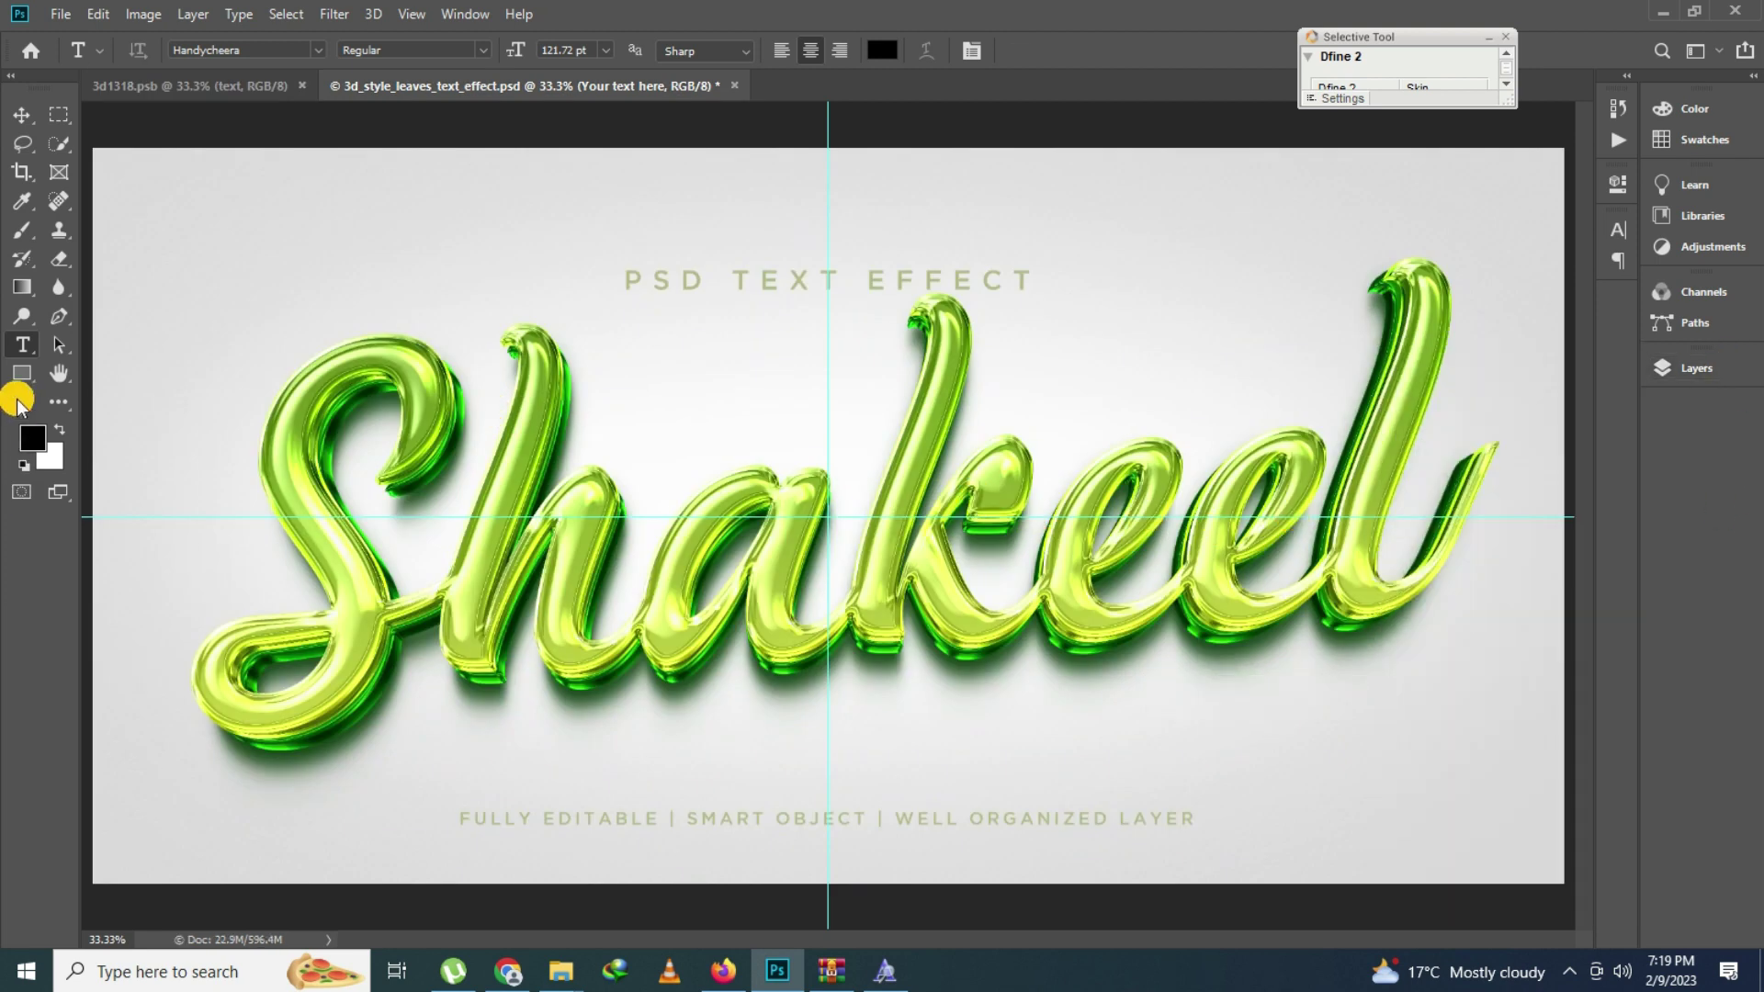
{"action": "left_click", "coordinate": [19, 401]}
{"action": "left_click", "coordinate": [945, 520]}
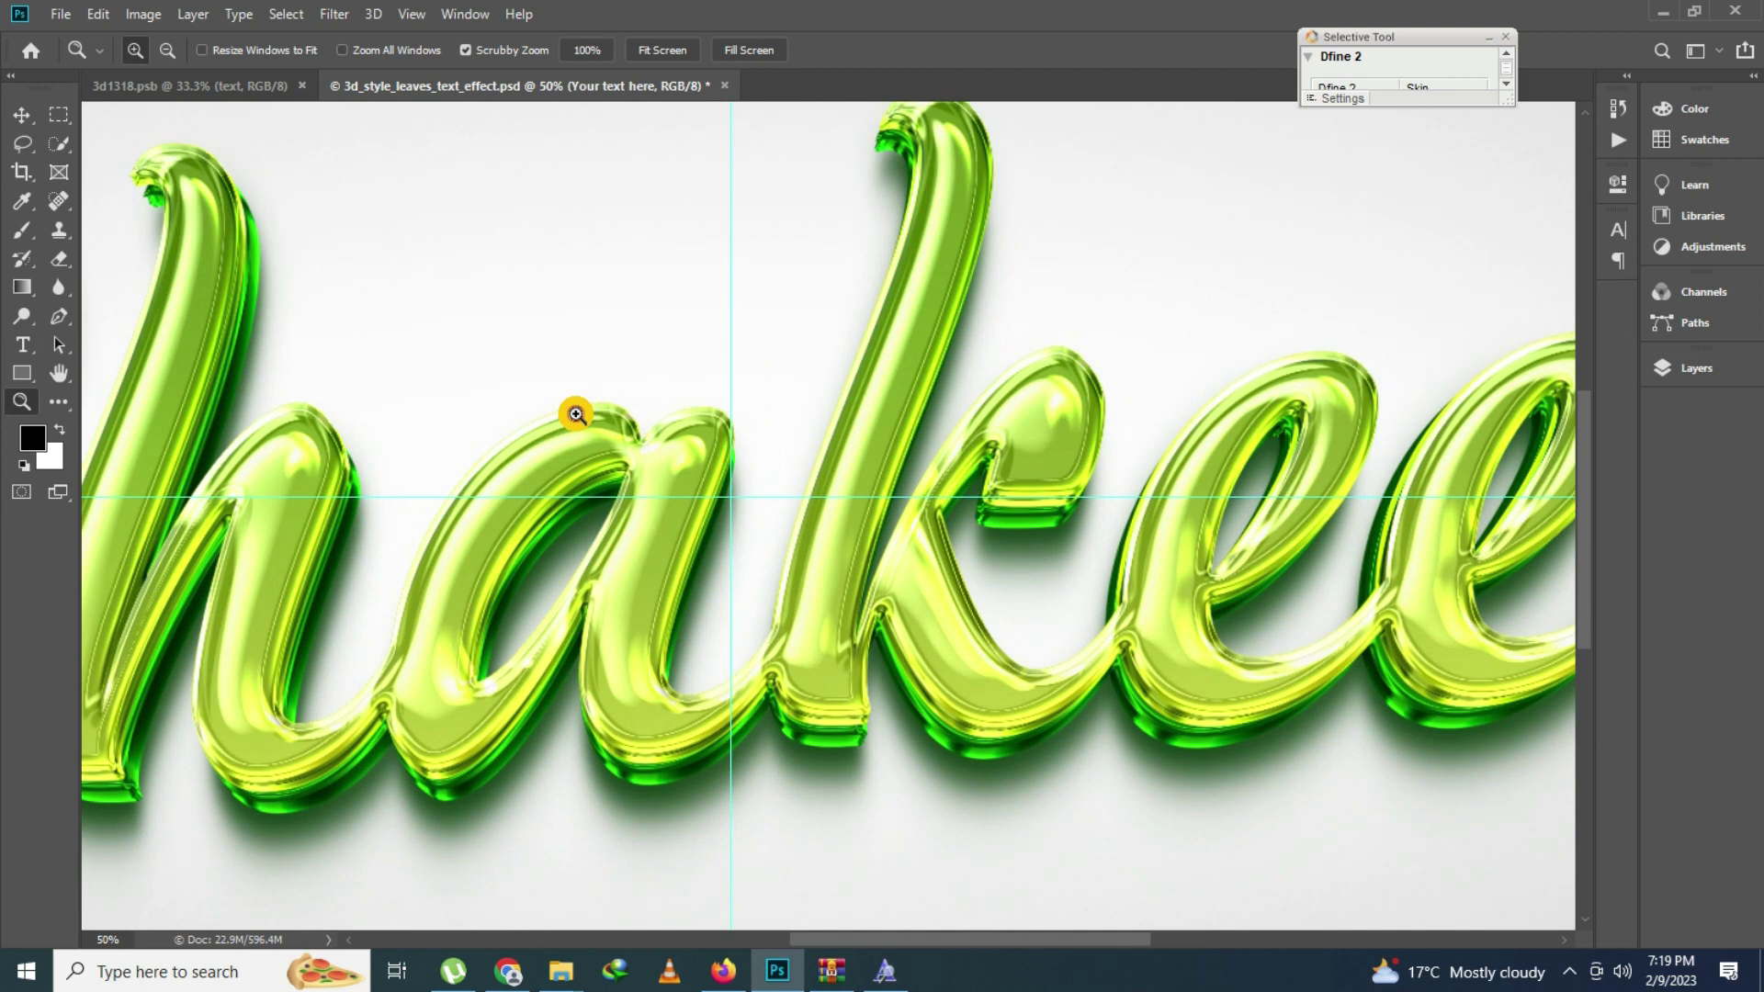
{"action": "right_click", "coordinate": [664, 452]}
{"action": "left_click", "coordinate": [679, 461]}
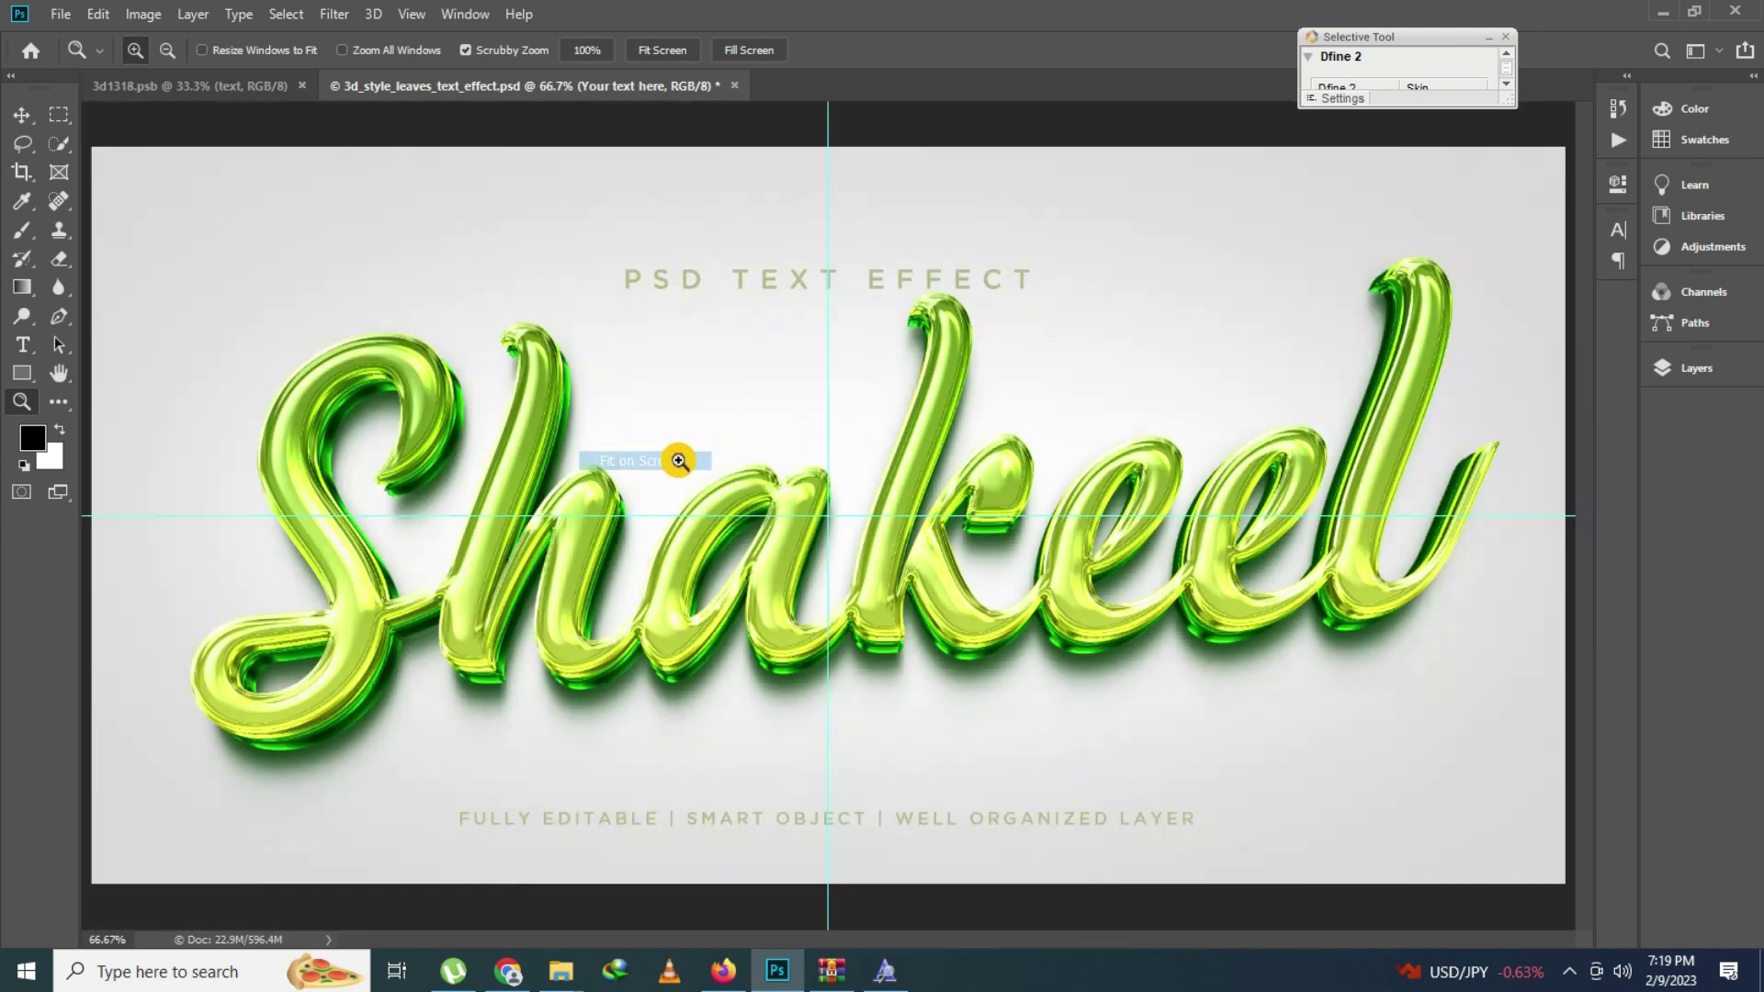
{"action": "left_click", "coordinate": [735, 85]}
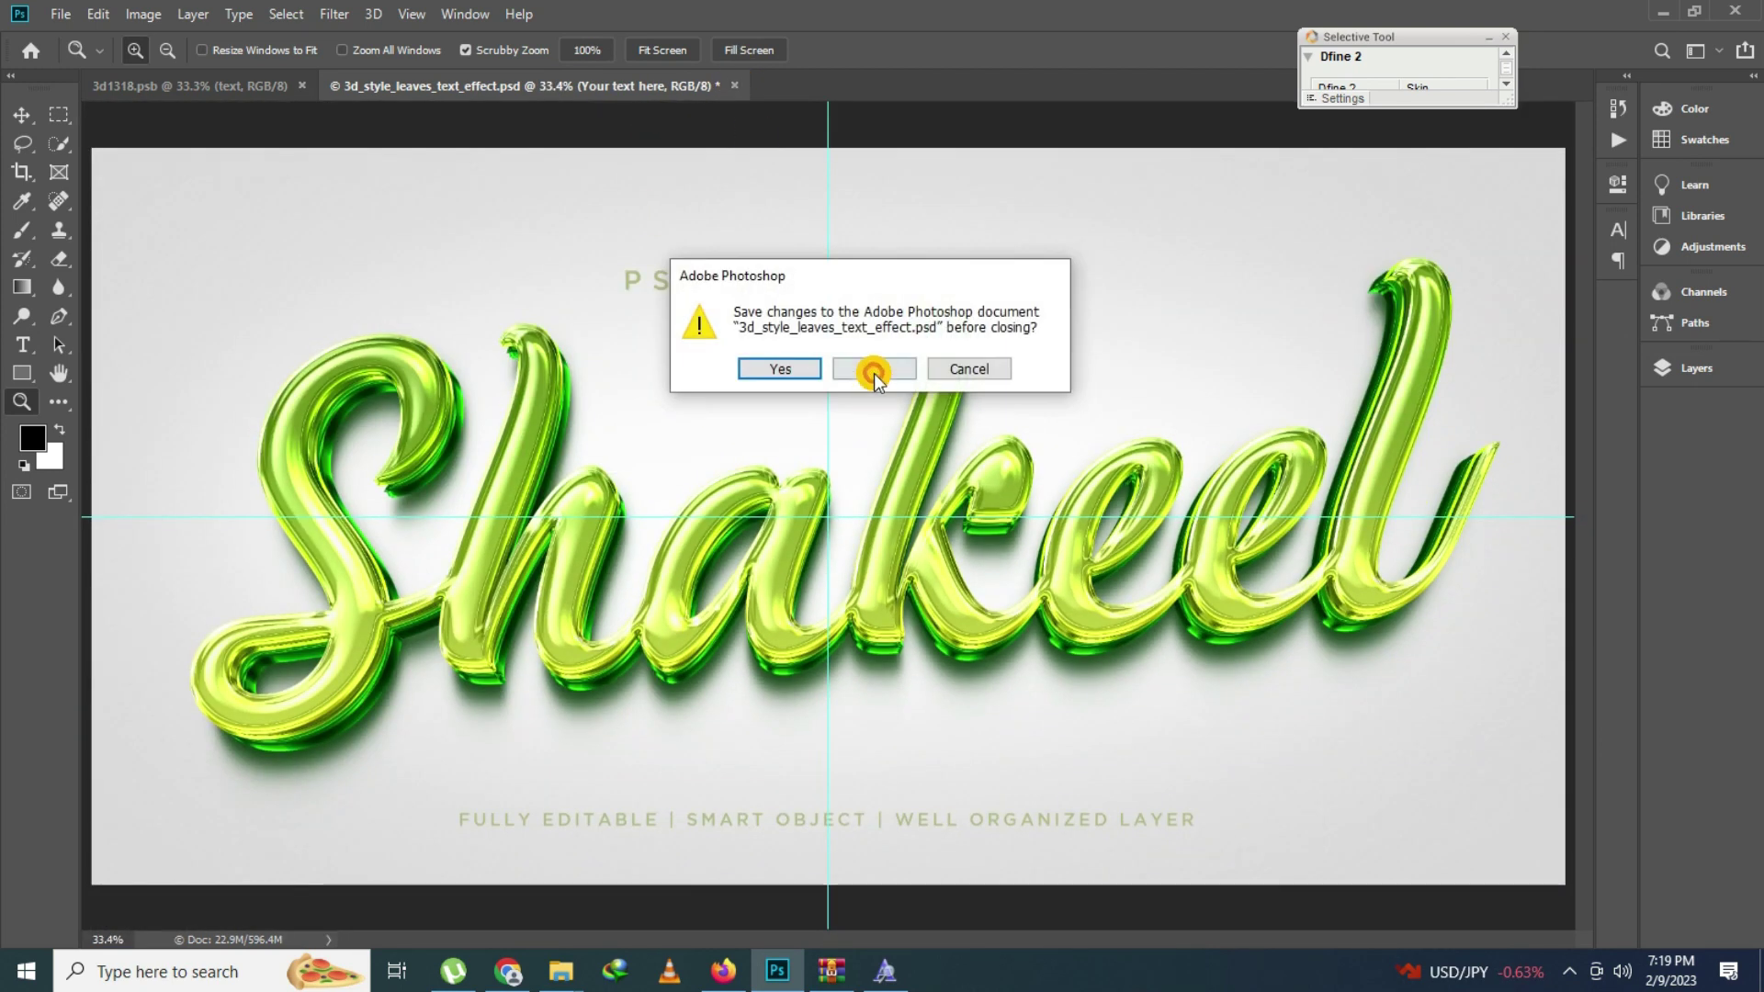
{"action": "left_click", "coordinate": [874, 370]}
{"action": "left_click", "coordinate": [1665, 9]}
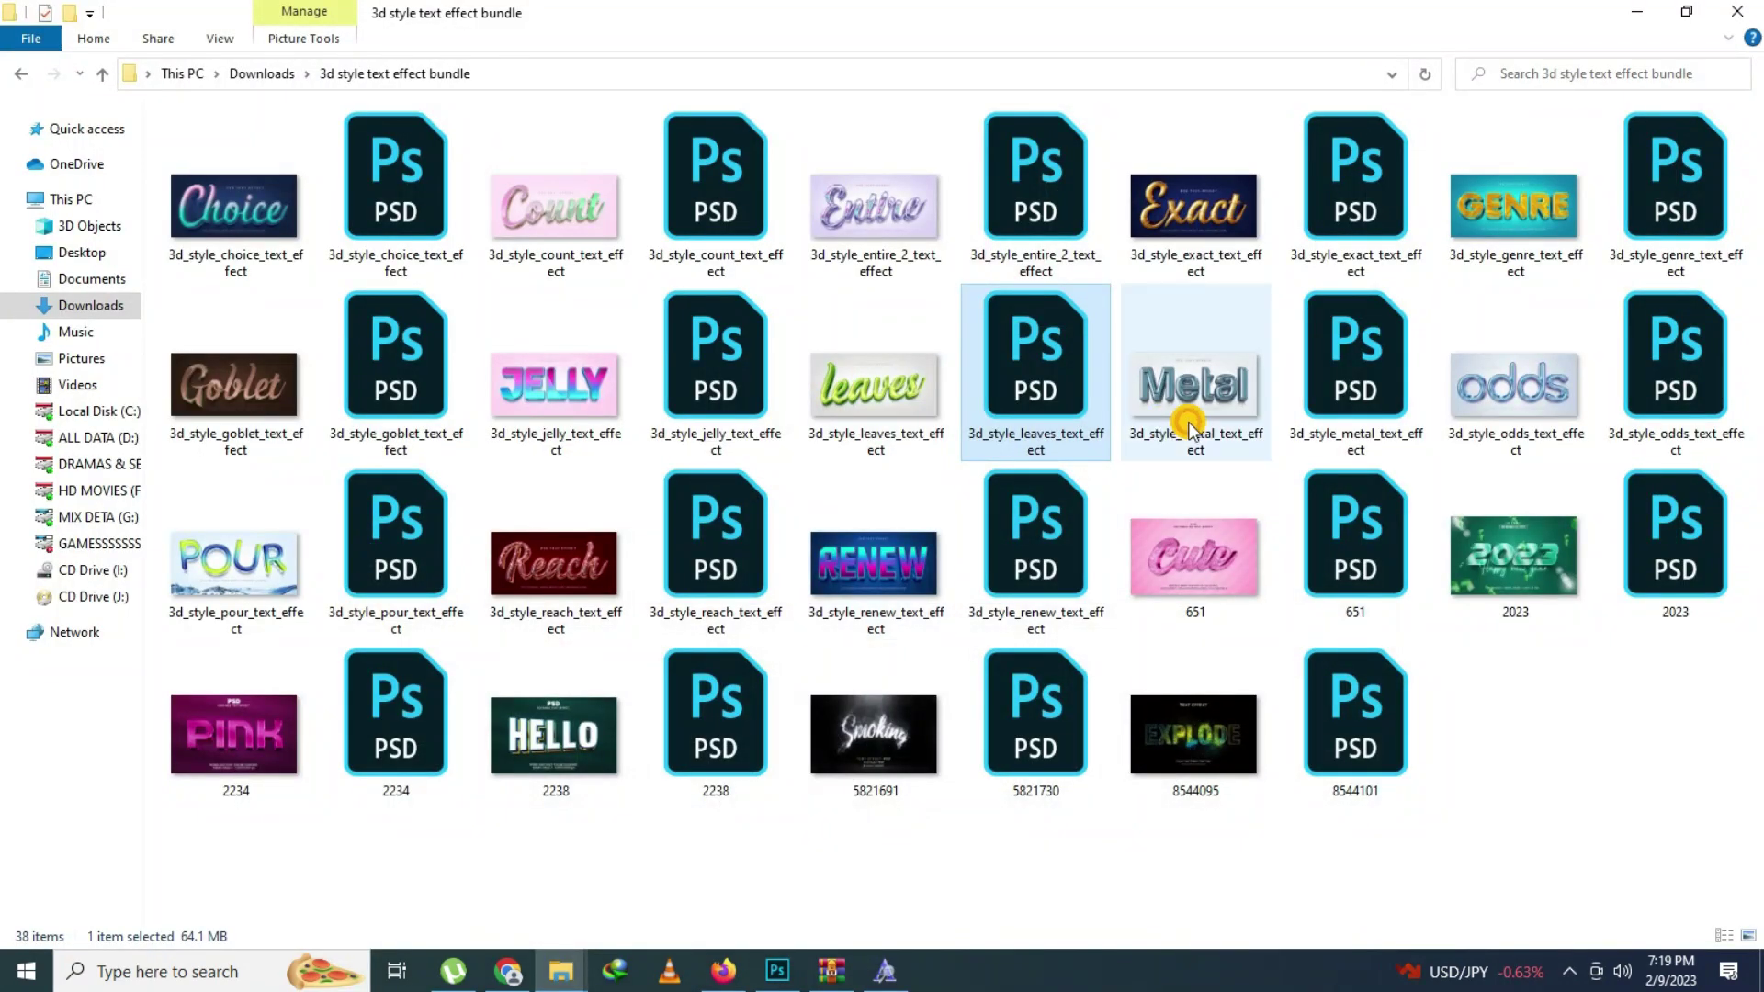
Preview the metal and pour effect images in the image viewer and close them
{"action": "left_click", "coordinate": [1601, 373]}
{"action": "double_click", "coordinate": [1168, 424]}
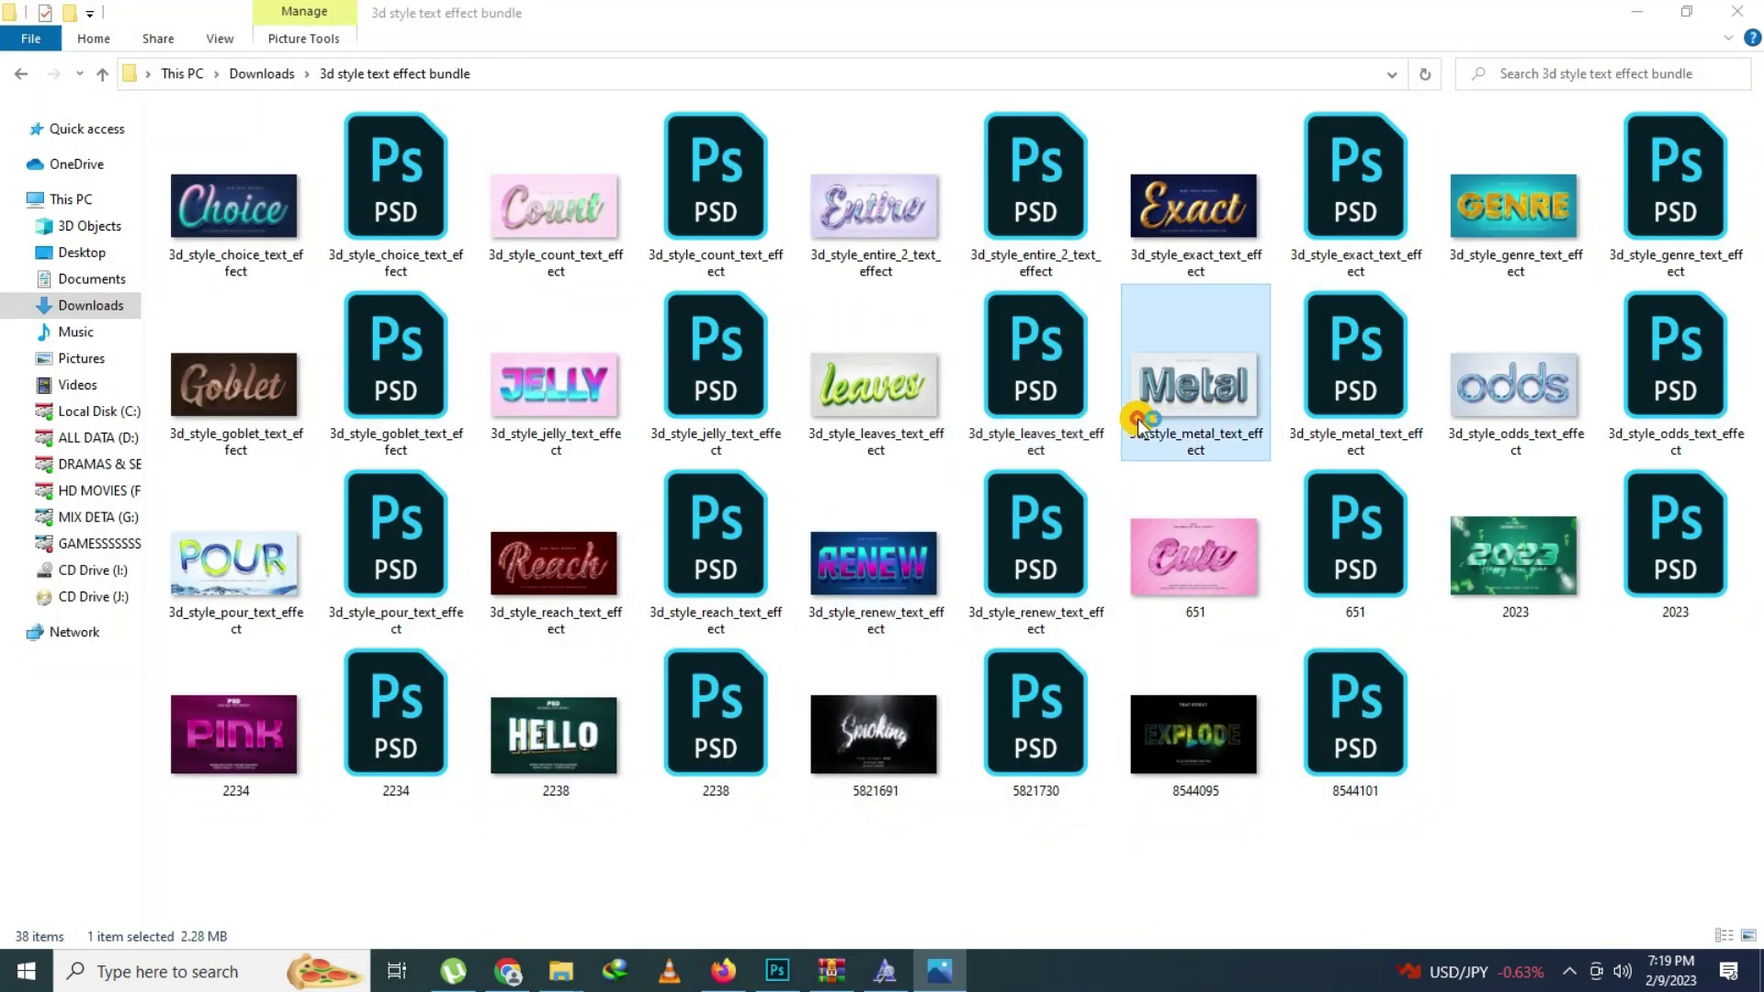
{"action": "scroll", "coordinate": [1165, 450], "scroll_direction": "down", "scroll_amount": 1}
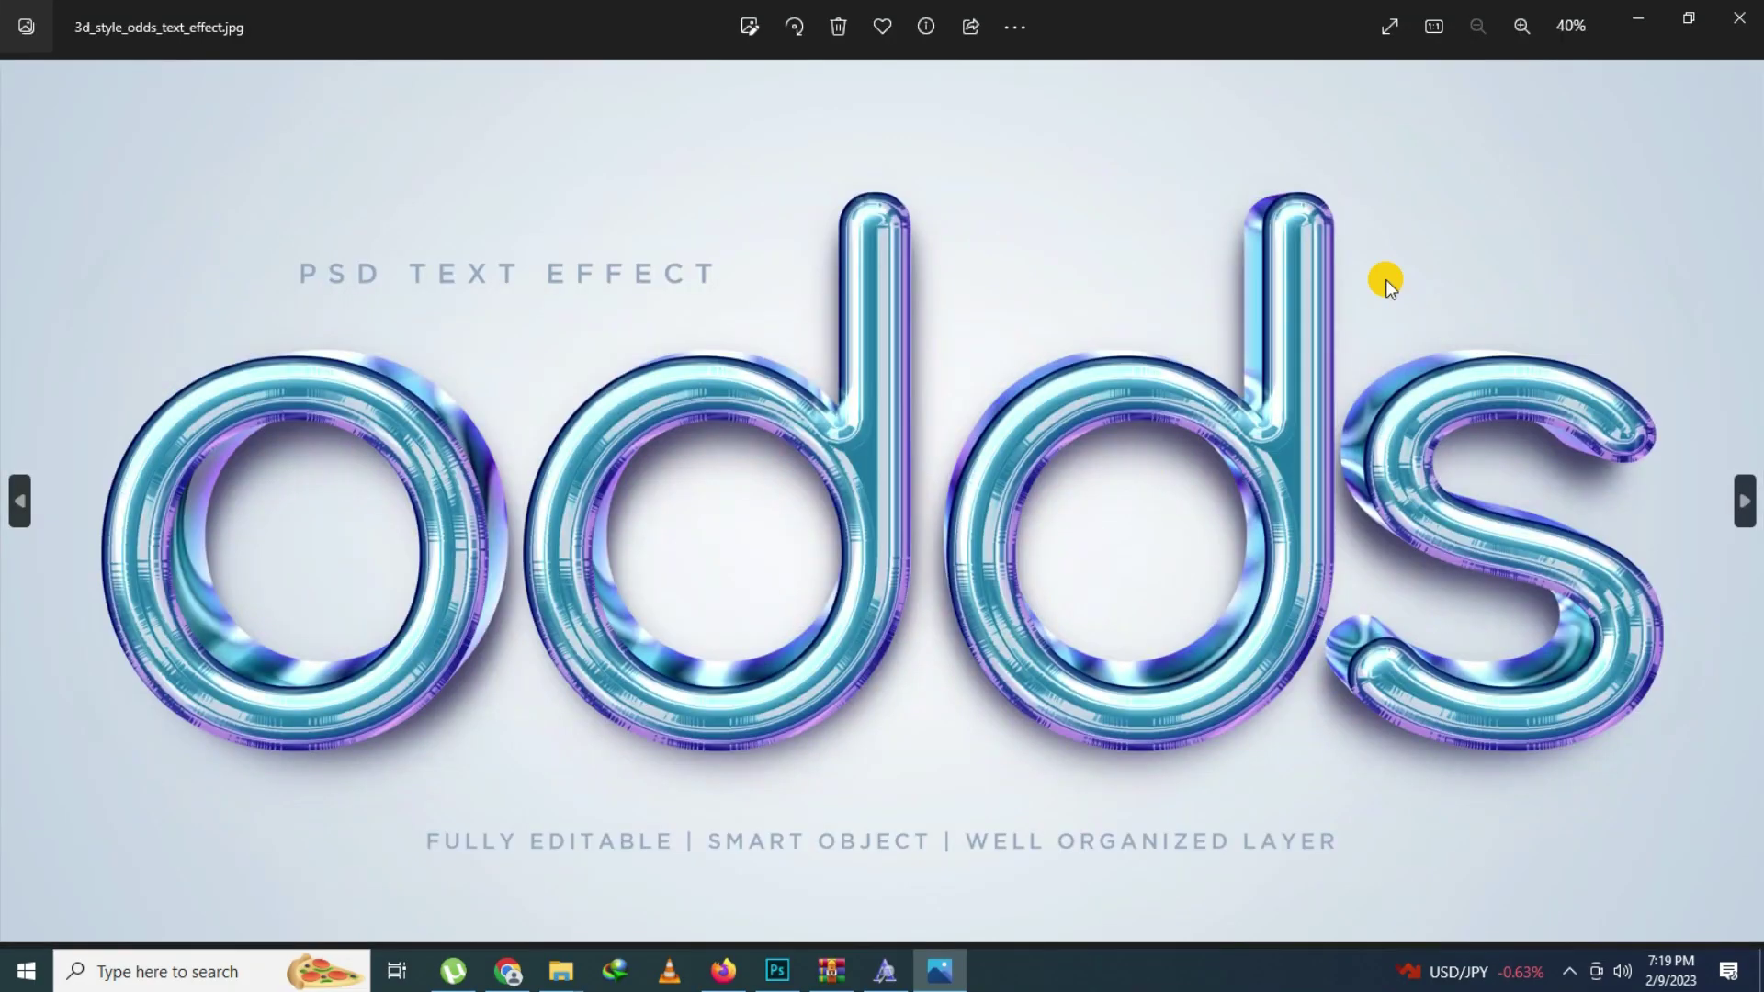
{"action": "left_click", "coordinate": [1753, 6]}
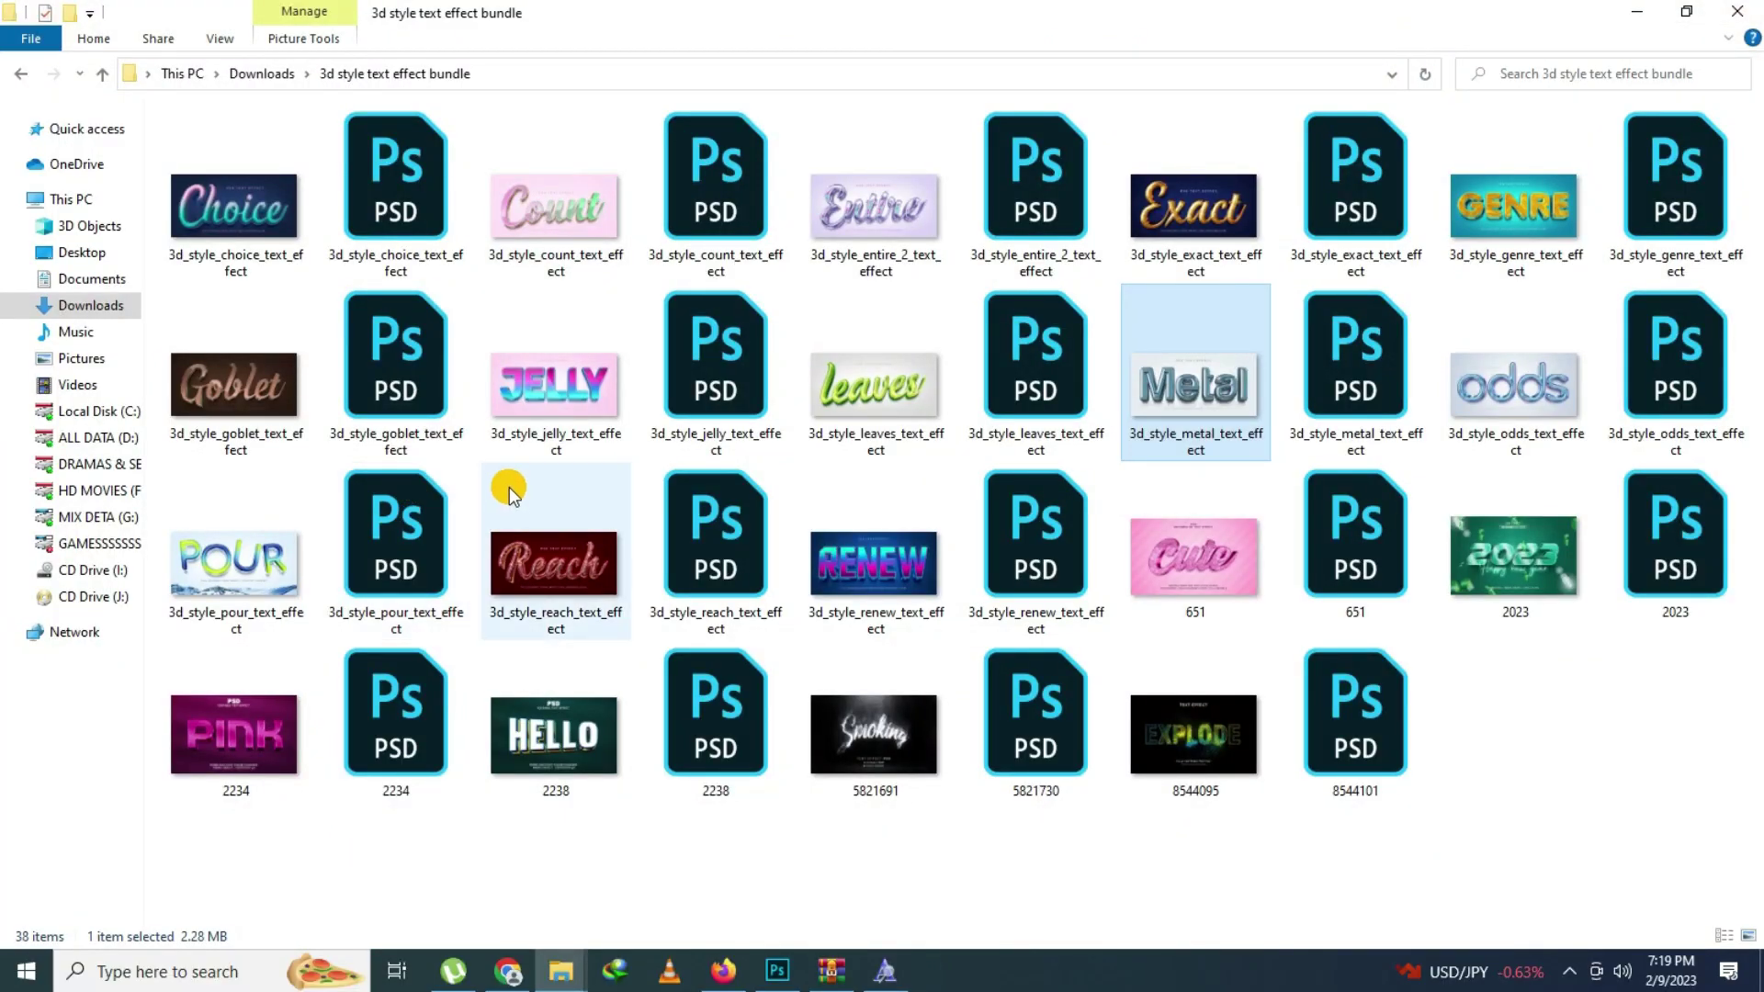
{"action": "left_click", "coordinate": [1477, 411]}
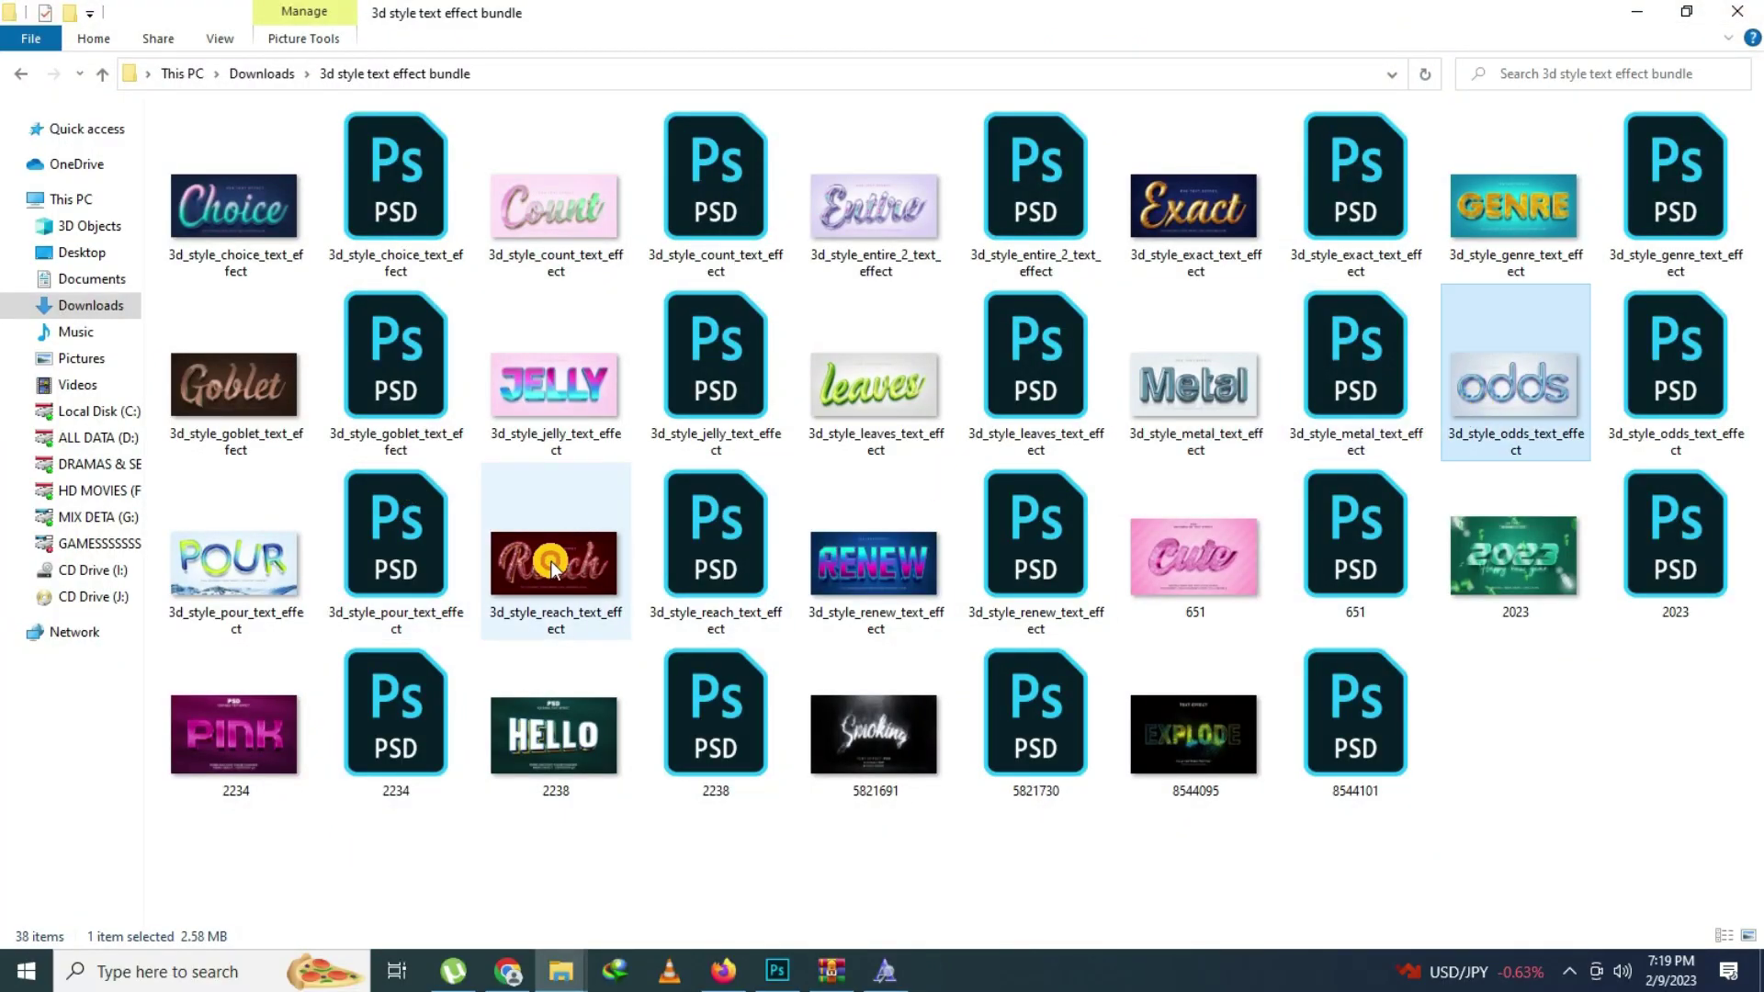
{"action": "double_click", "coordinate": [240, 581]}
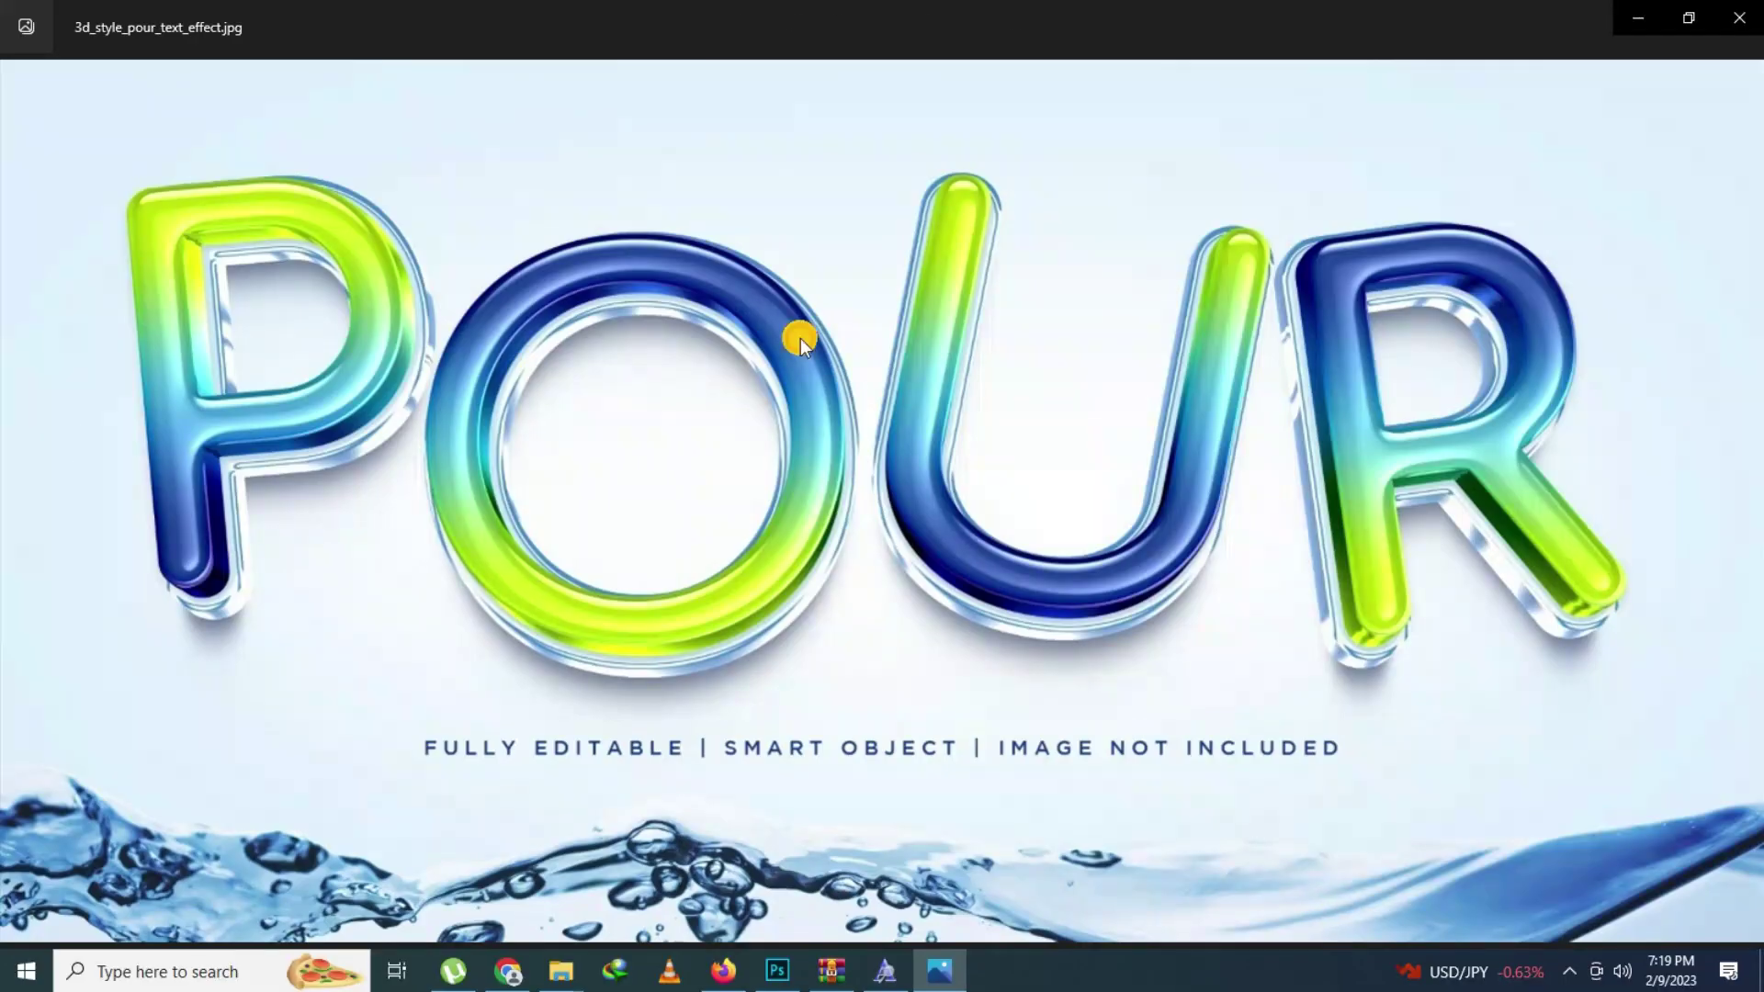
{"action": "left_click", "coordinate": [1750, 7]}
Preview the reach image, then open 3d_style_reach_text_effect.psd in Photoshop
{"action": "left_click", "coordinate": [530, 571]}
{"action": "double_click", "coordinate": [530, 571]}
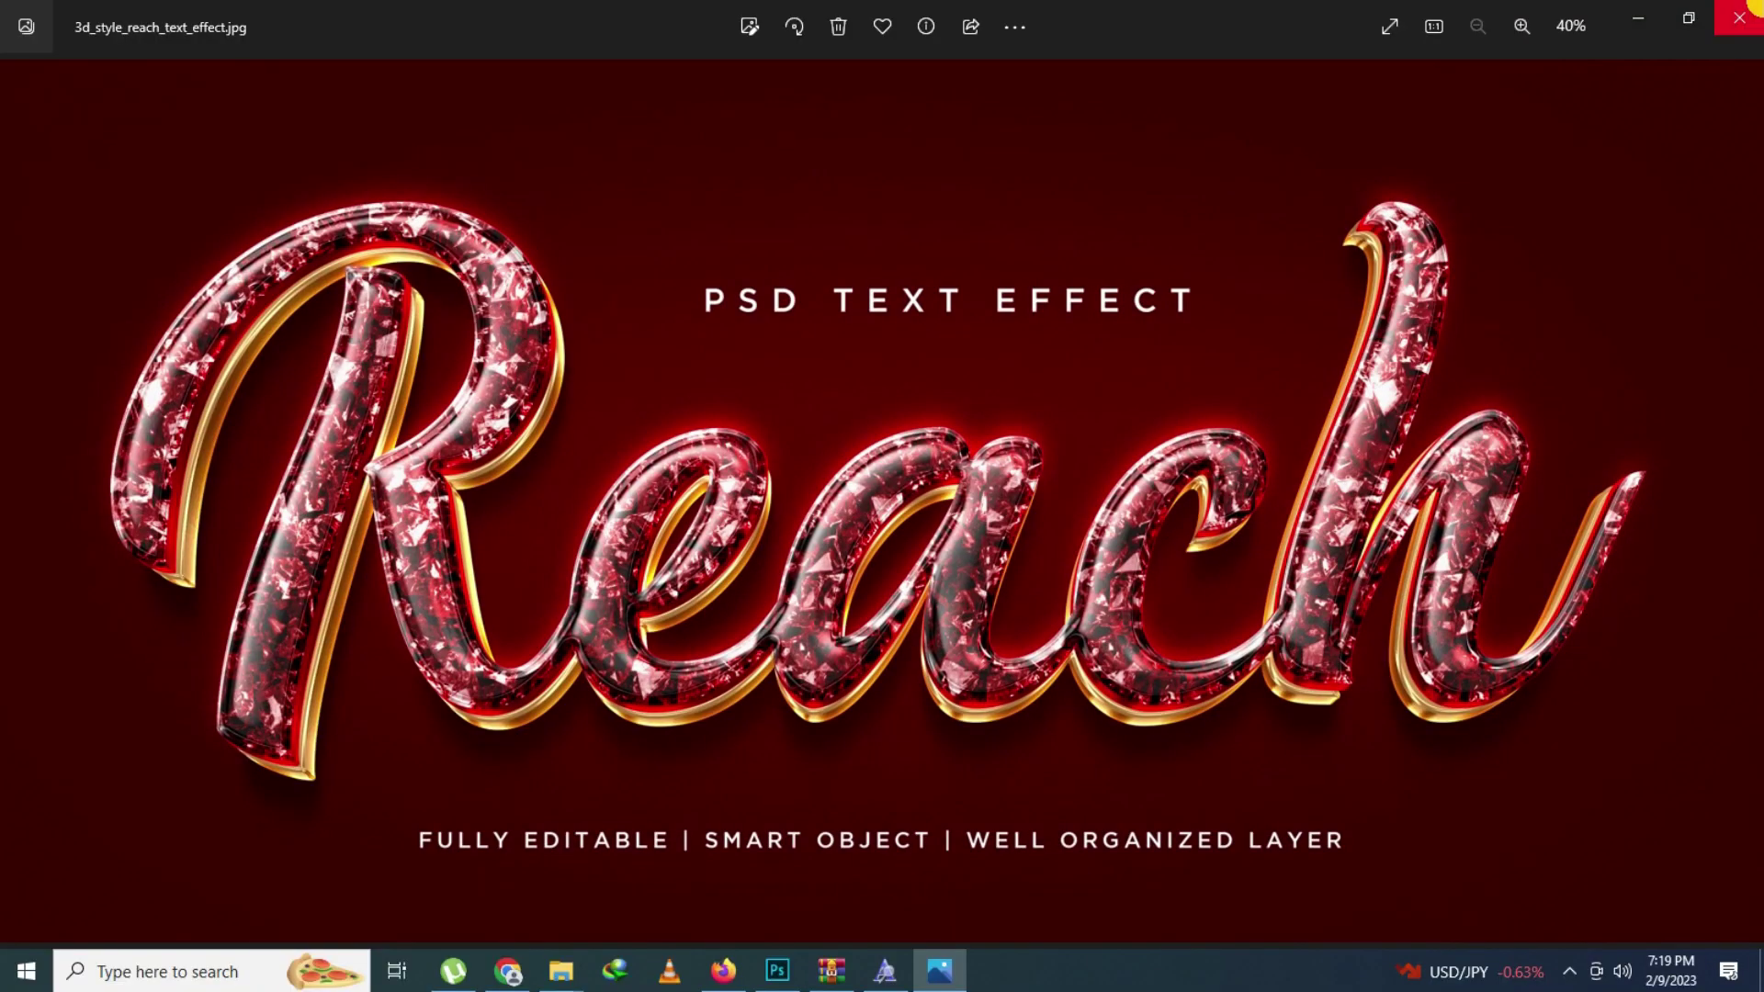
{"action": "left_click", "coordinate": [1751, 7]}
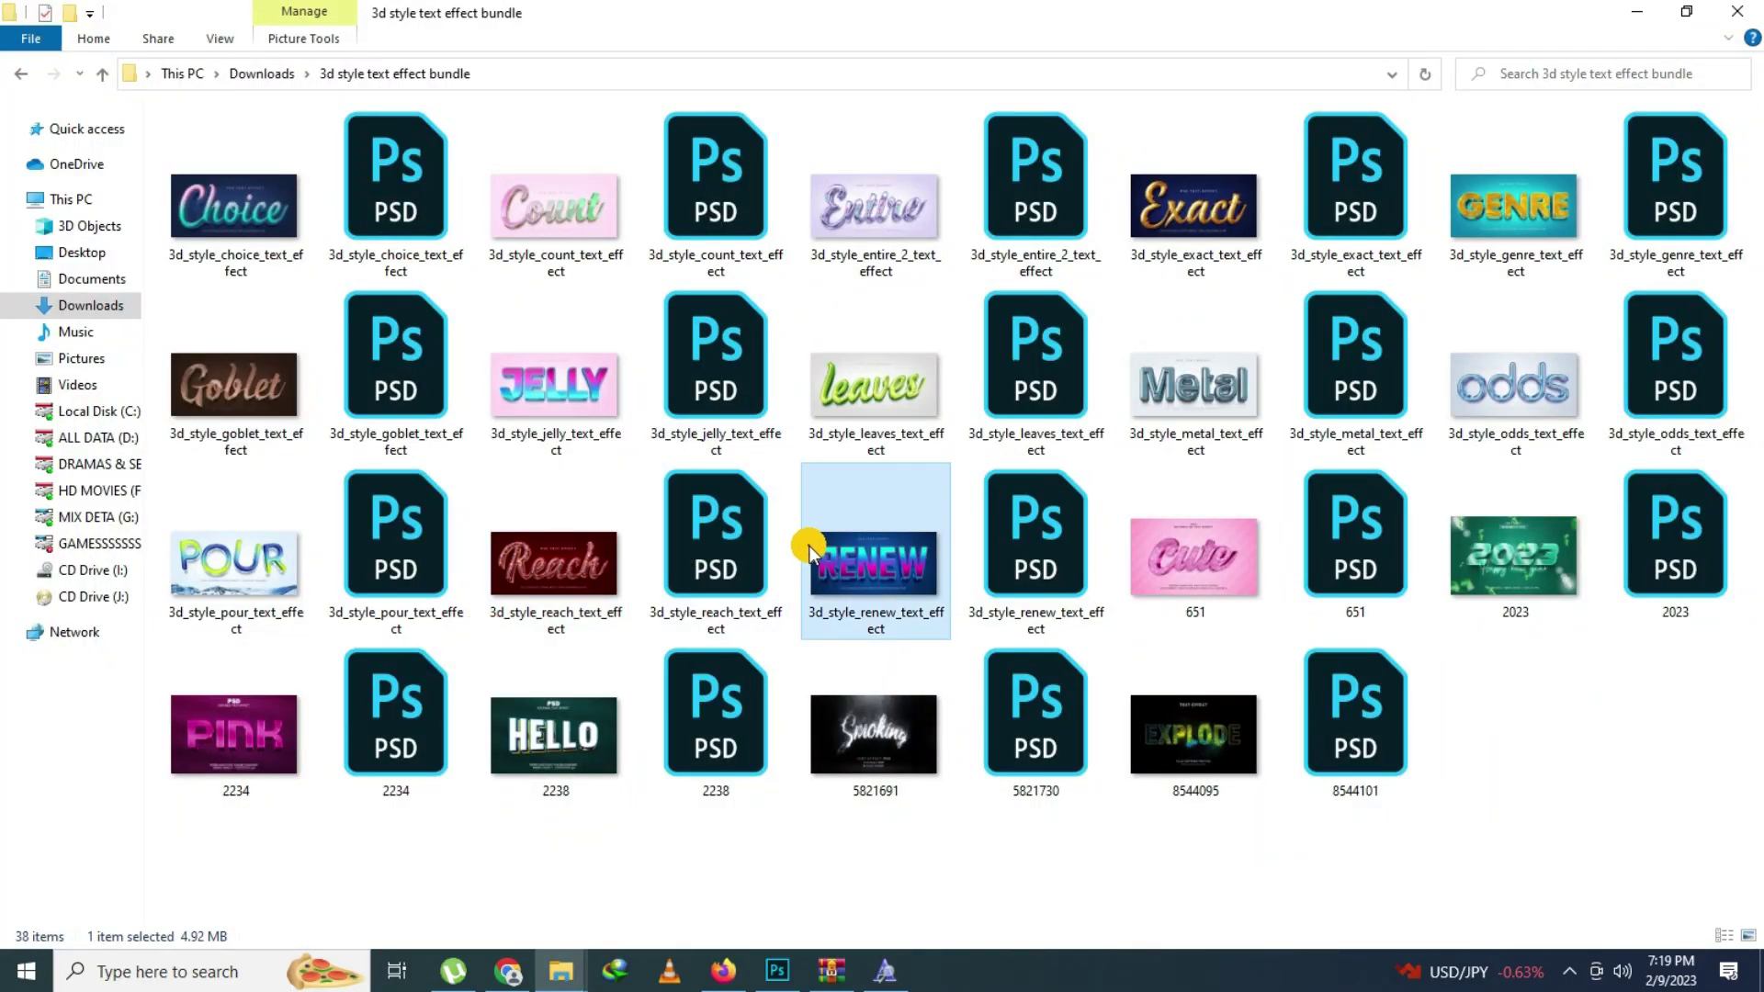
{"action": "double_click", "coordinate": [726, 542]}
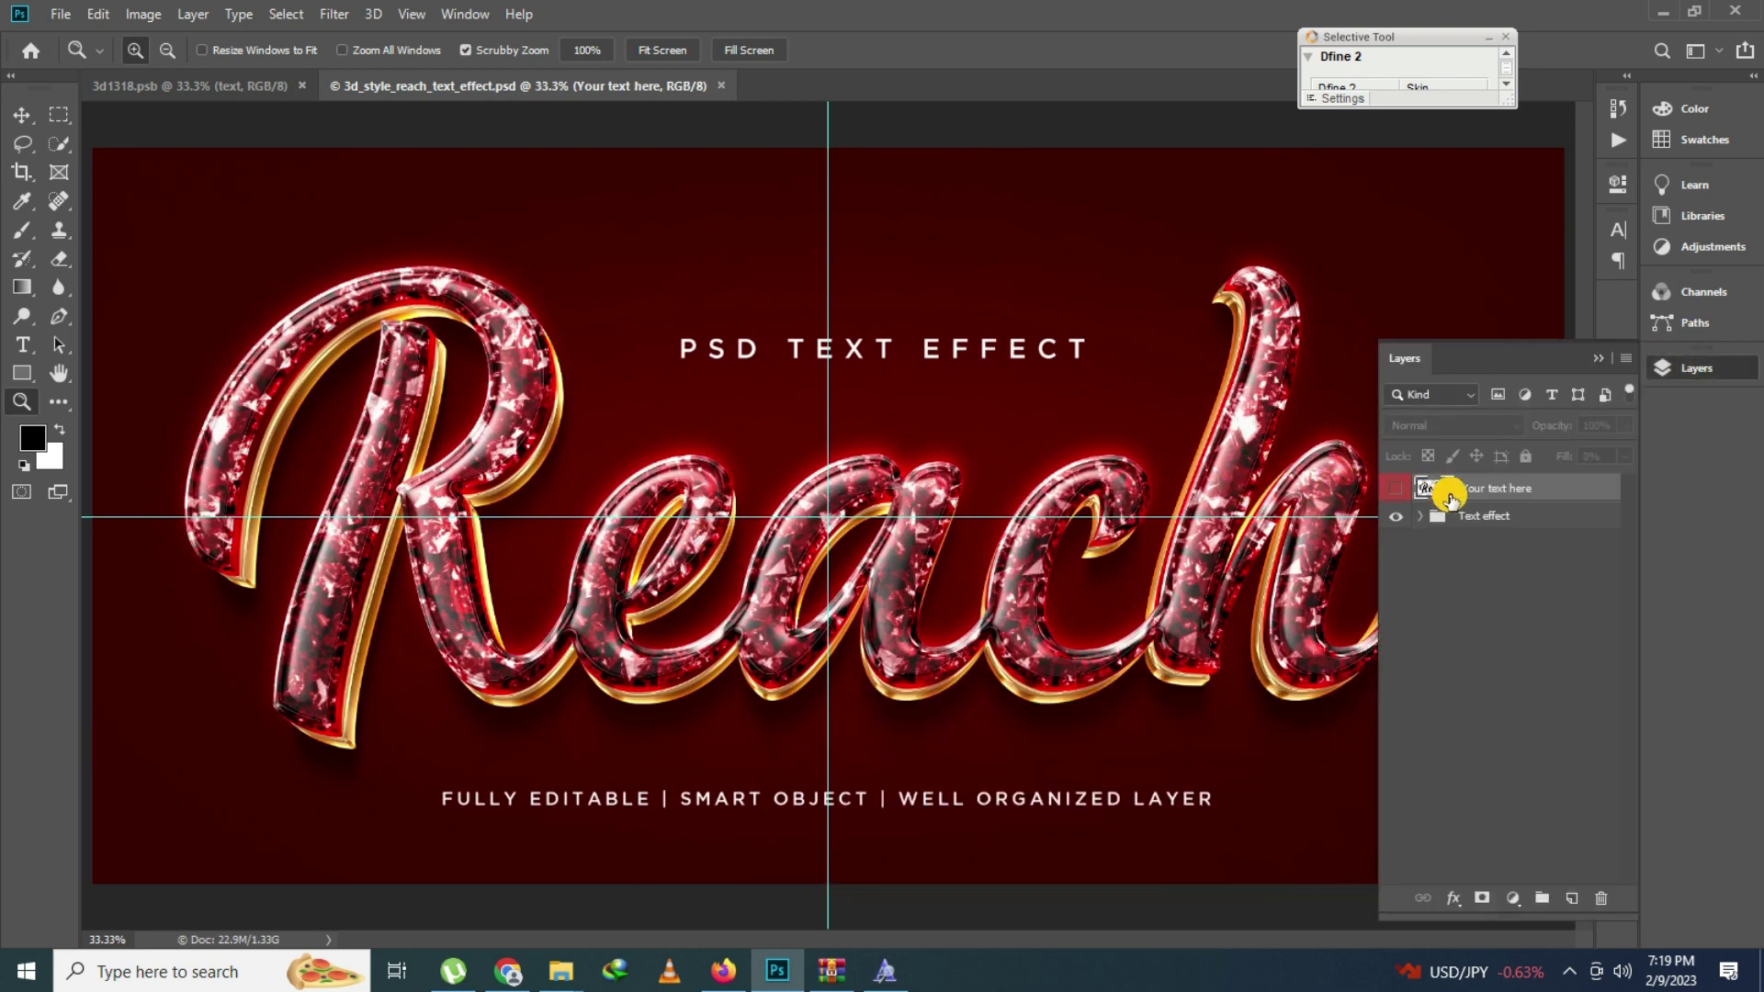
Open the Reach smart object and replace the word Reach with the name
{"action": "double_click", "coordinate": [1450, 493]}
{"action": "left_click", "coordinate": [961, 389]}
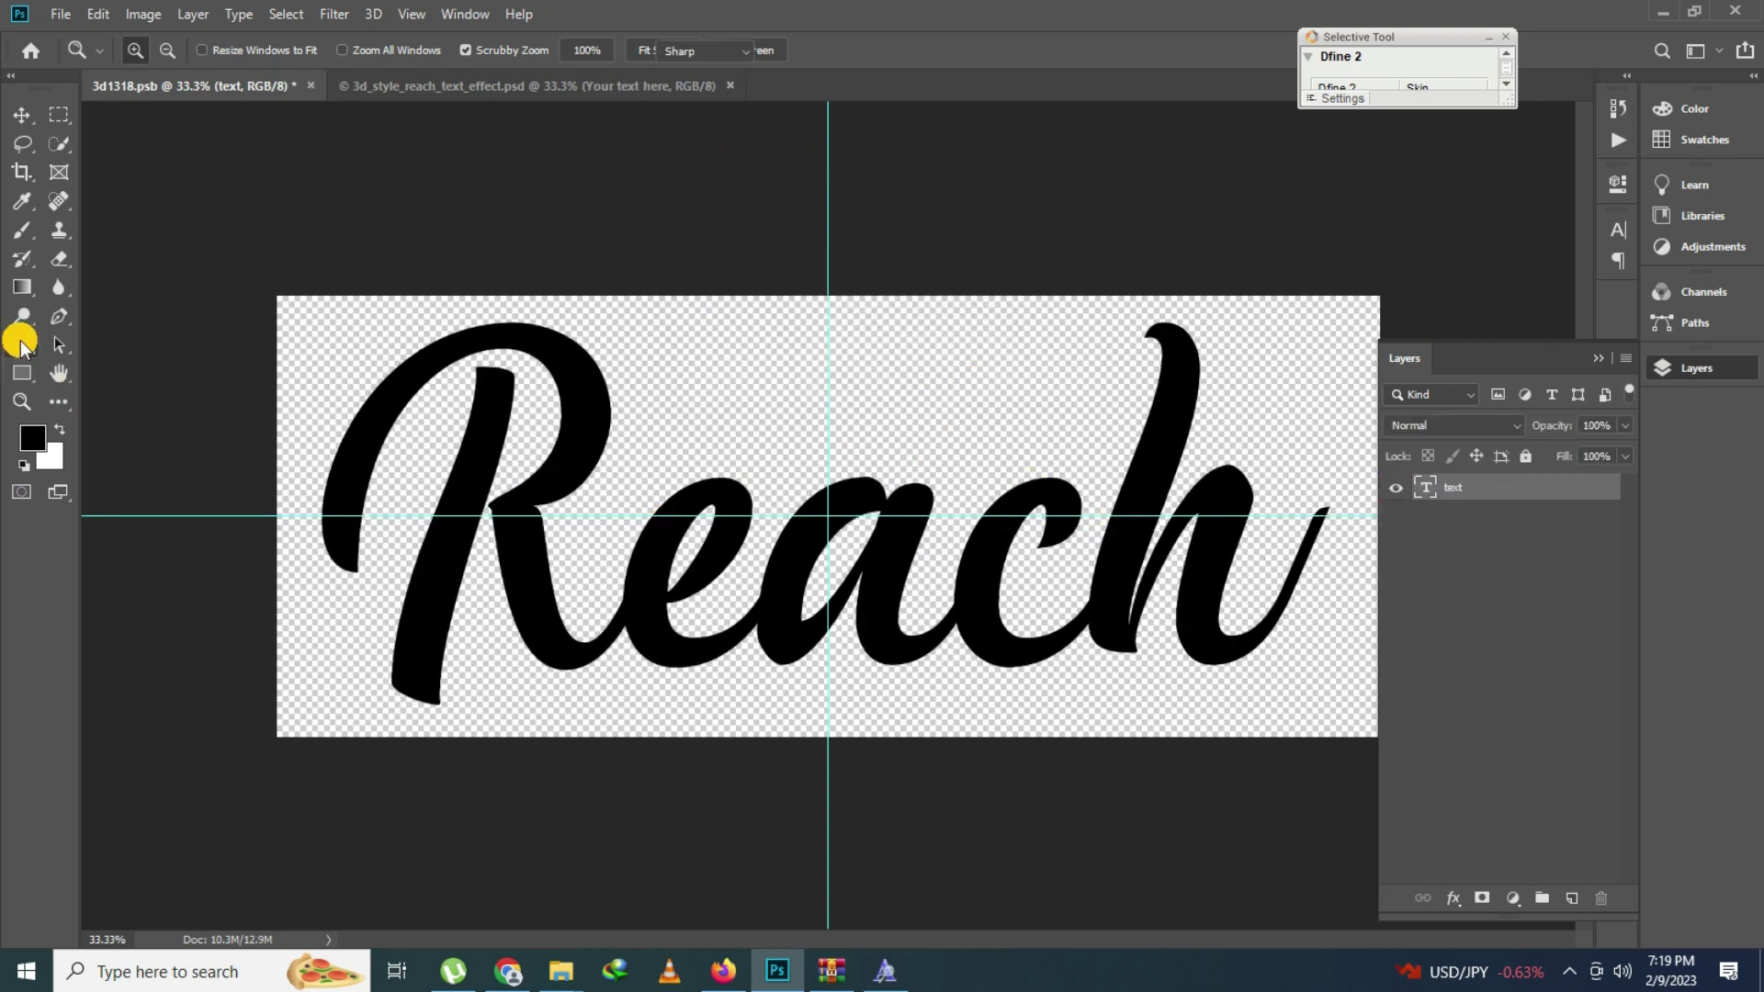
{"action": "left_click", "coordinate": [20, 344]}
{"action": "double_click", "coordinate": [694, 500]}
{"action": "left_click", "coordinate": [696, 493]}
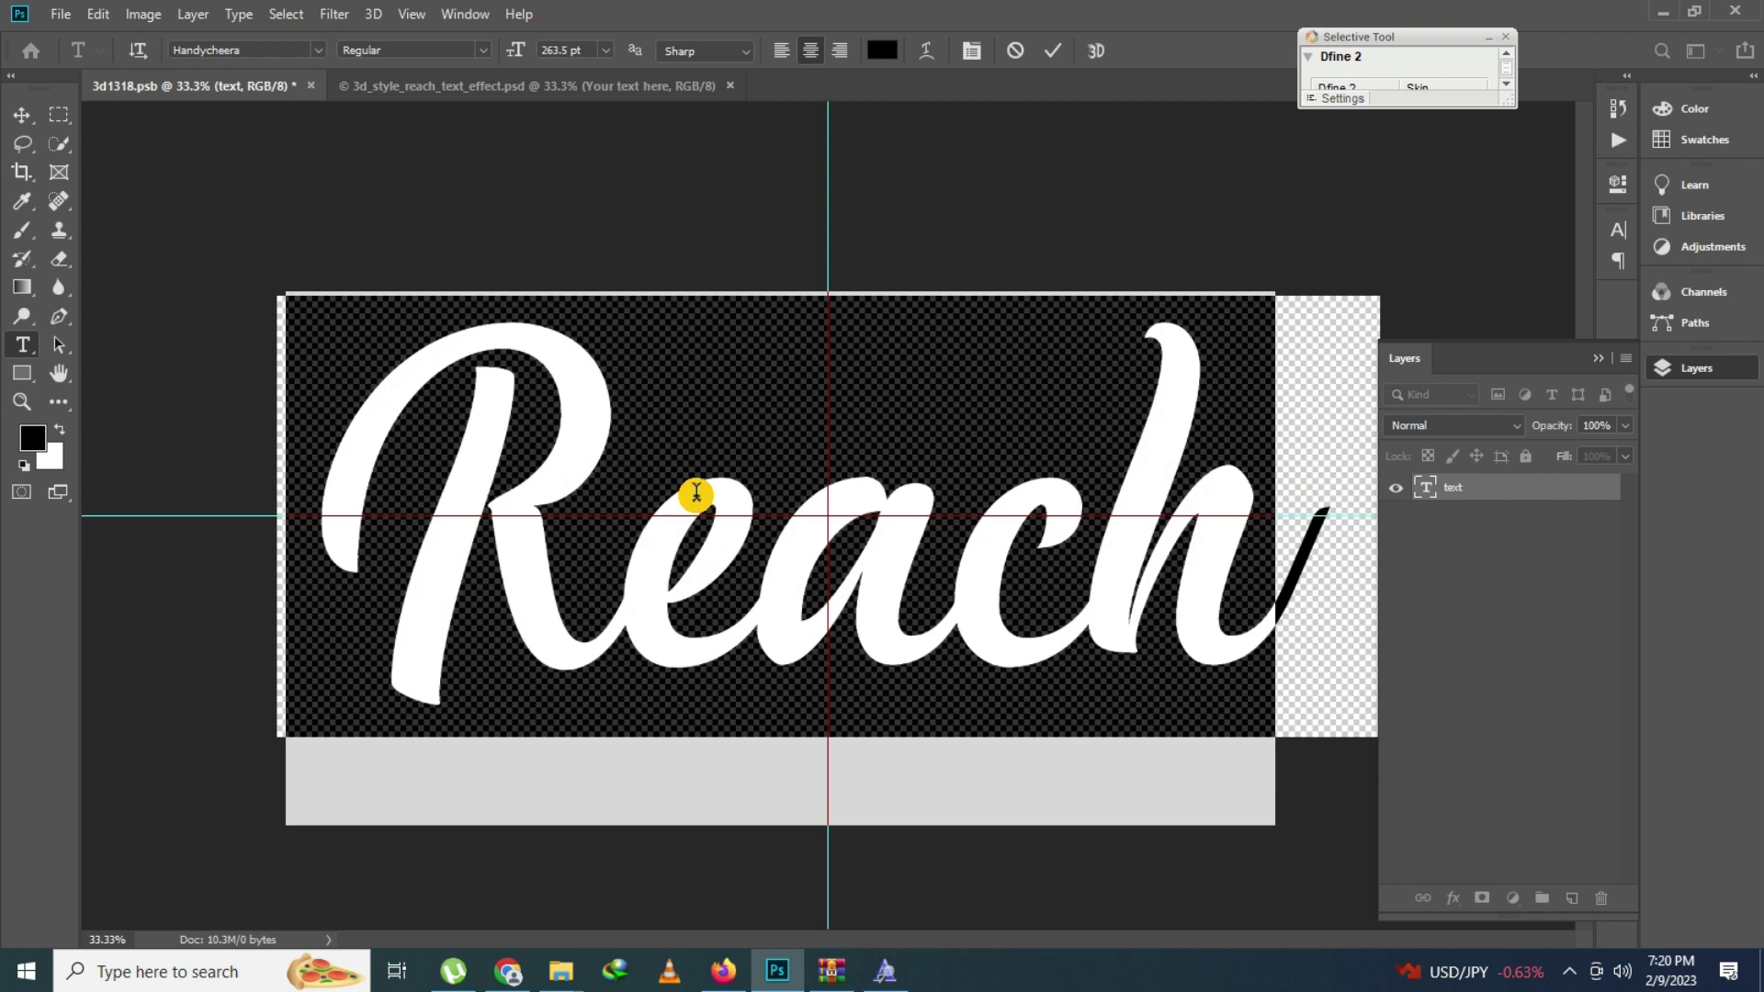
{"action": "type", "text": "Shakeel"}
Resize the name to 227.5 pt, centre it, commit, and save the smart object
{"action": "key", "text": "ctrl+a"}
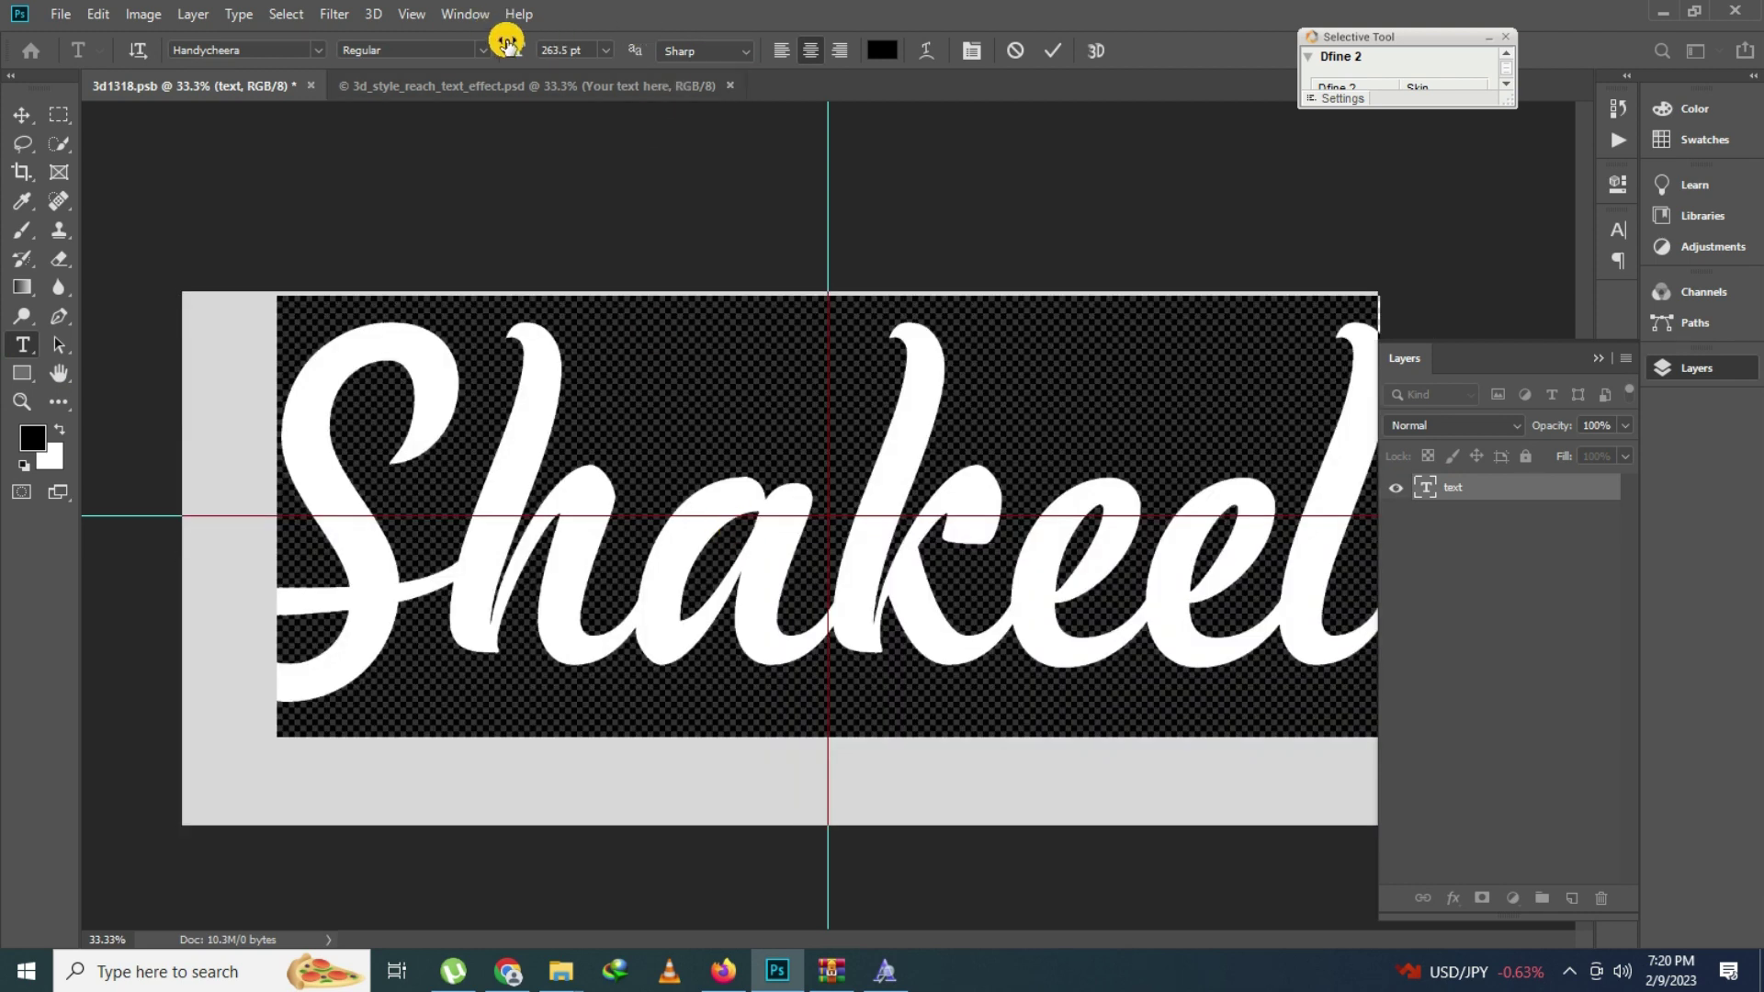
{"action": "left_click_drag", "start_coordinate": [506, 41], "coordinate": [472, 40]}
{"action": "left_click_drag", "start_coordinate": [661, 472], "coordinate": [747, 504]}
{"action": "key", "text": "ctrl+Return"}
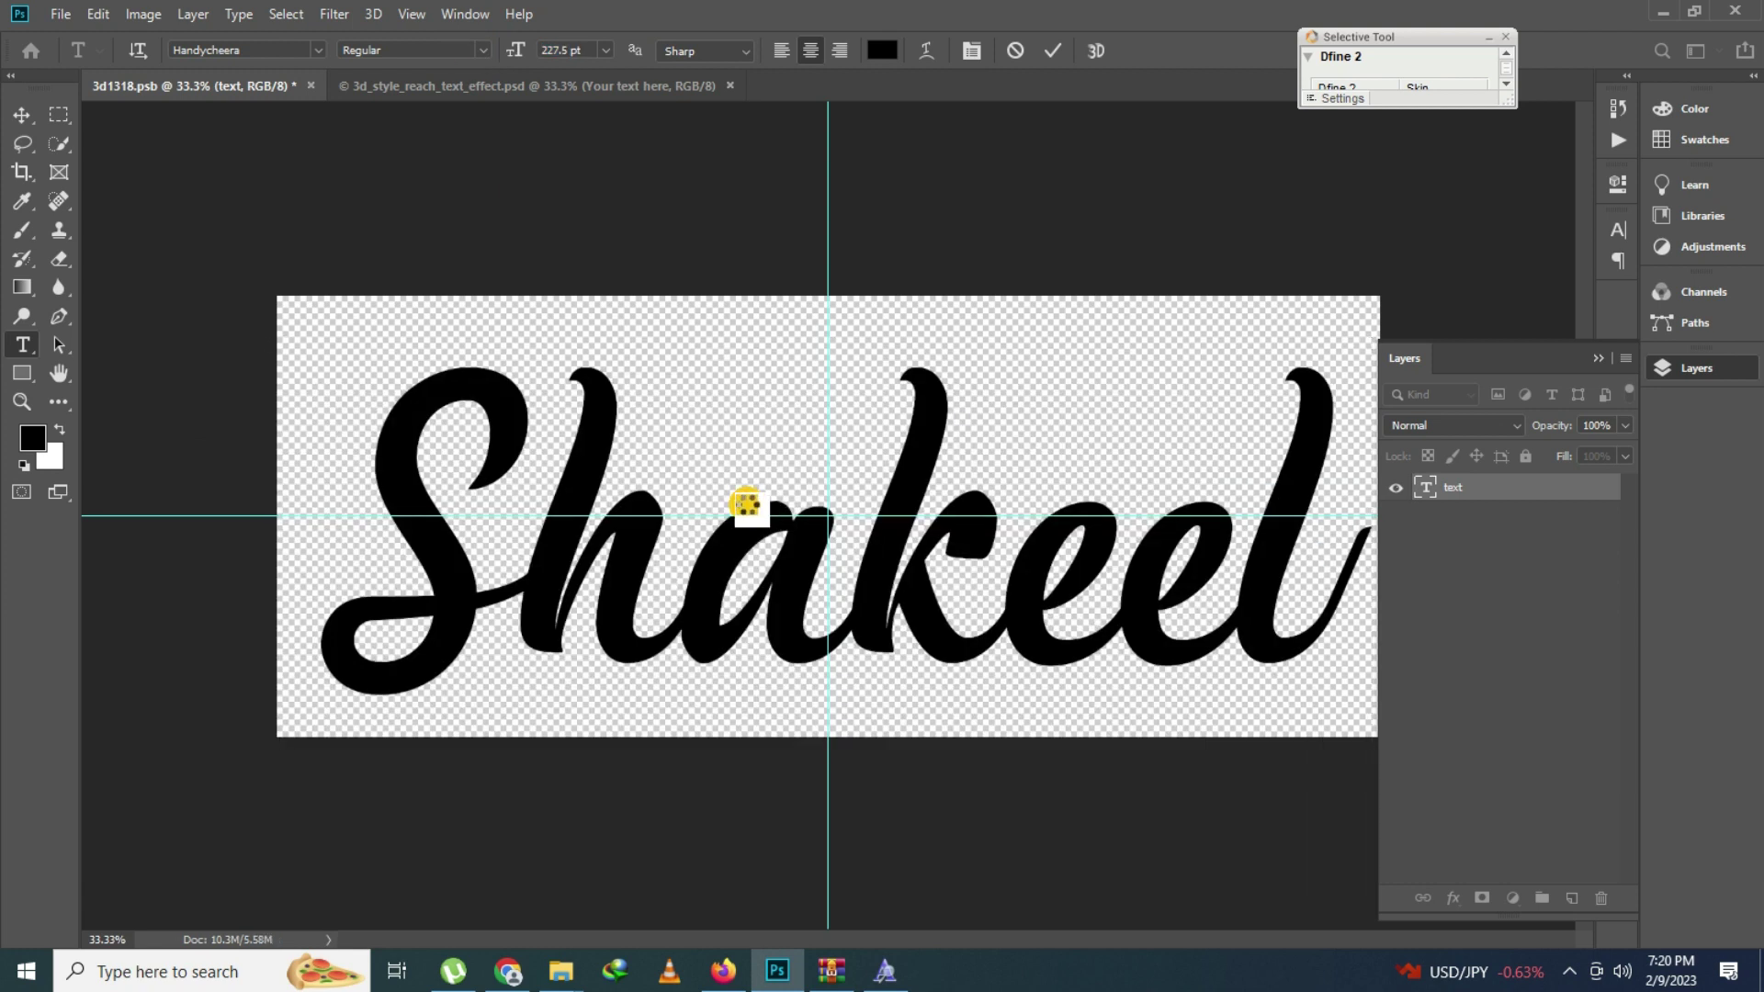
{"action": "key", "text": "ctrl+s"}
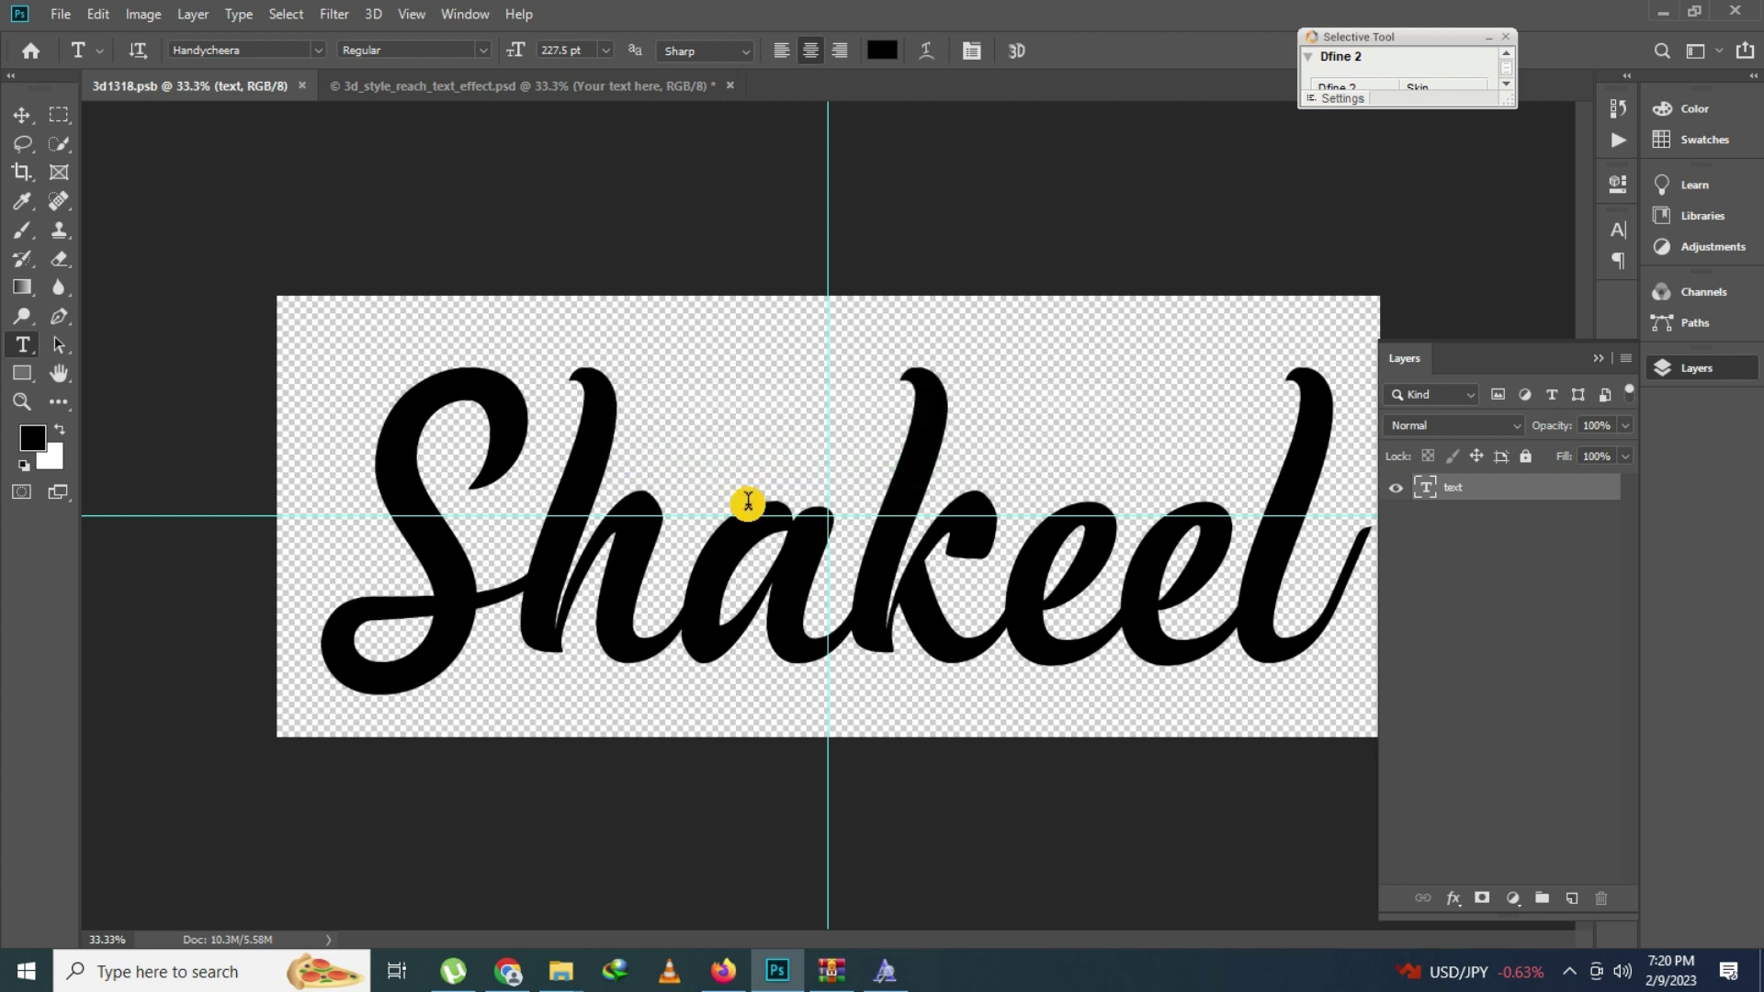
Review the red Reach mockup zoomed in, then fit it on screen
{"action": "left_click", "coordinate": [438, 85]}
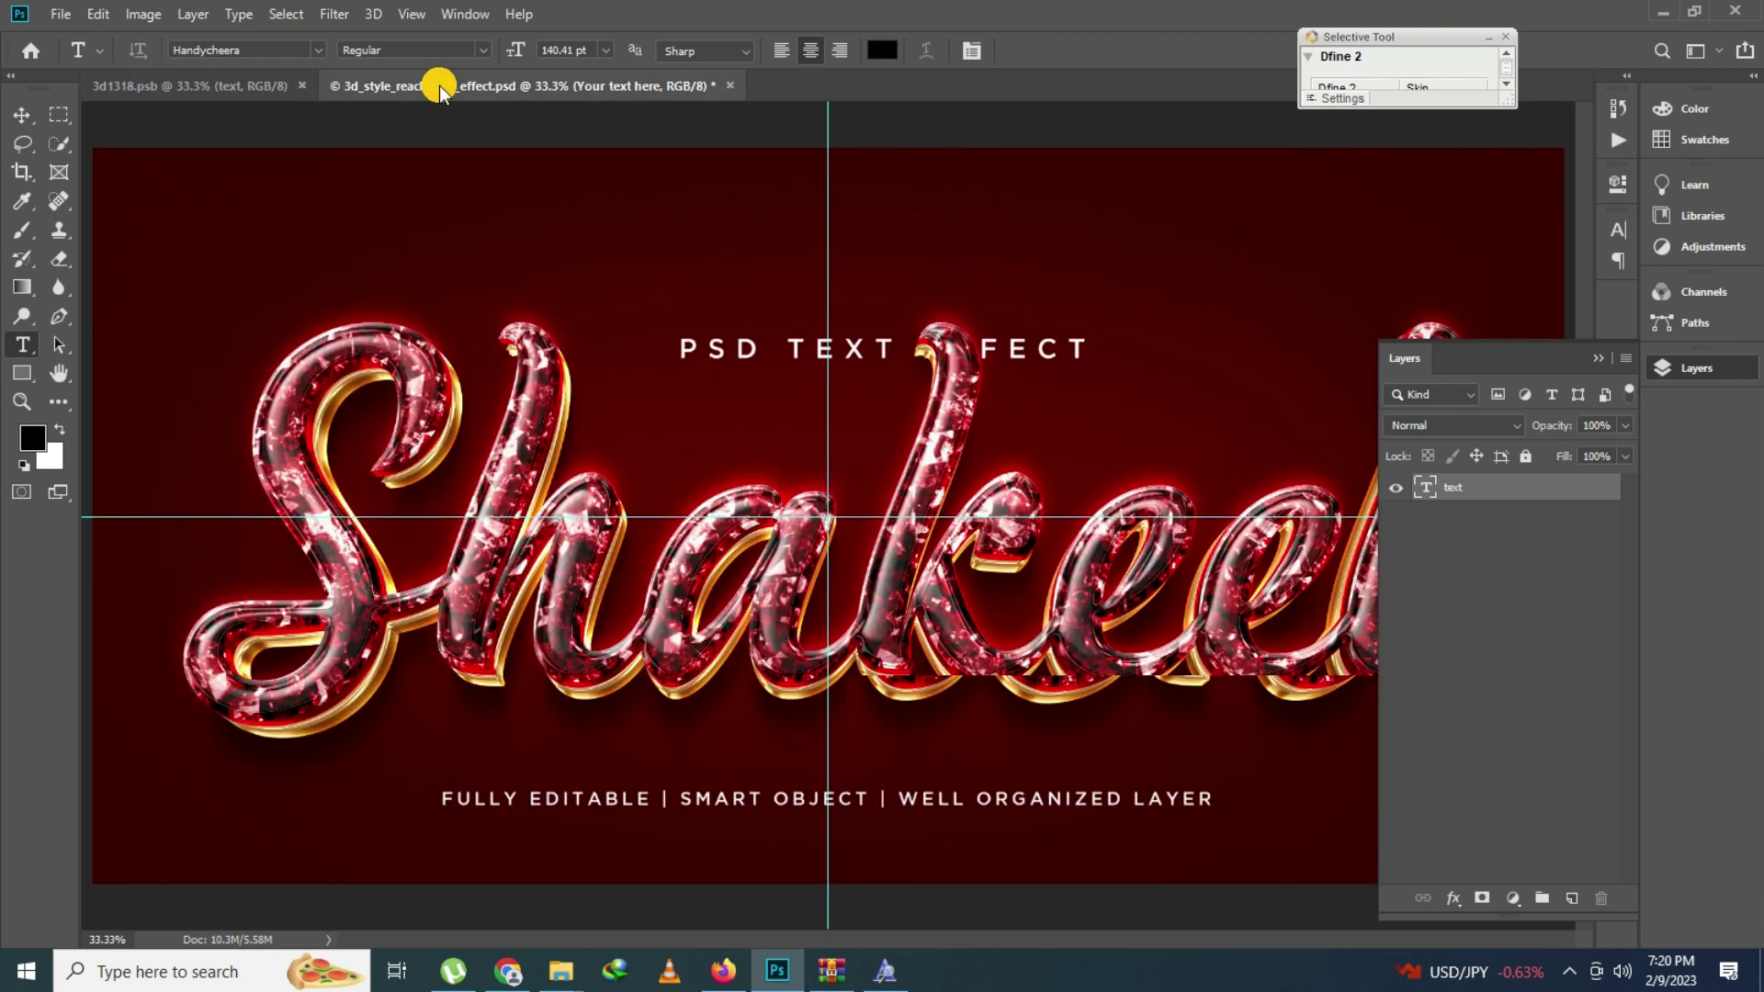
{"action": "left_click", "coordinate": [1687, 368]}
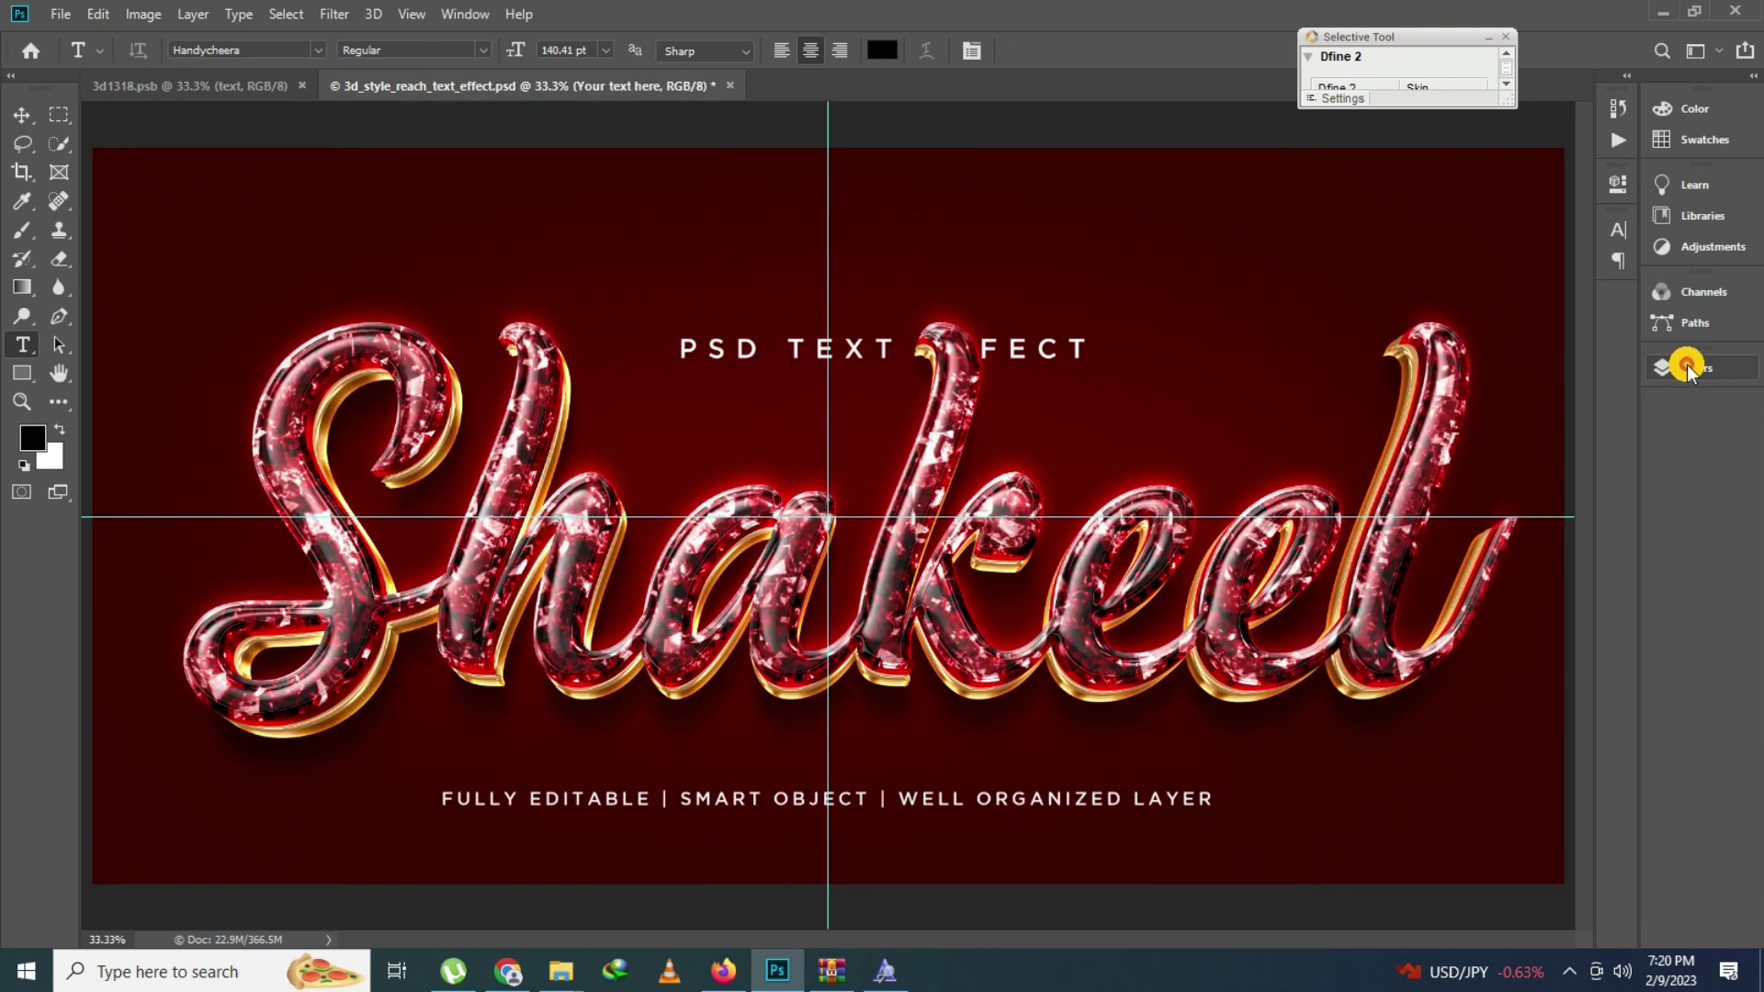
{"action": "left_click", "coordinate": [20, 401]}
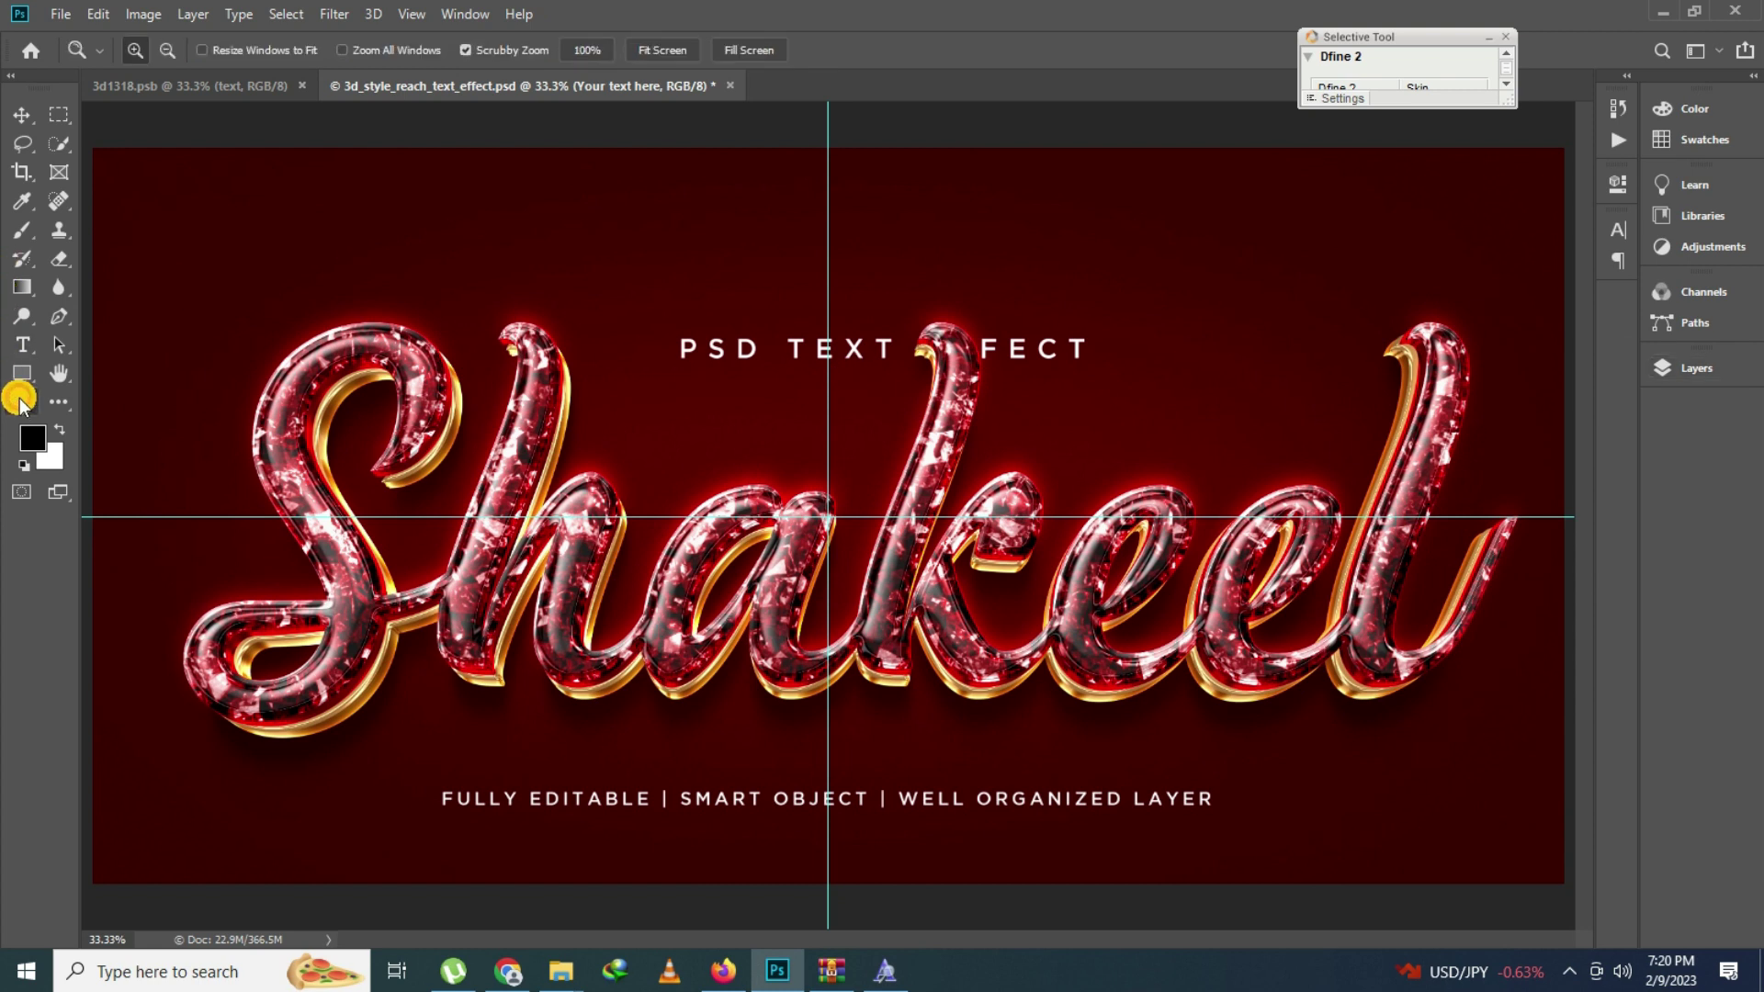
{"action": "left_click", "coordinate": [1229, 482]}
{"action": "right_click", "coordinate": [626, 476]}
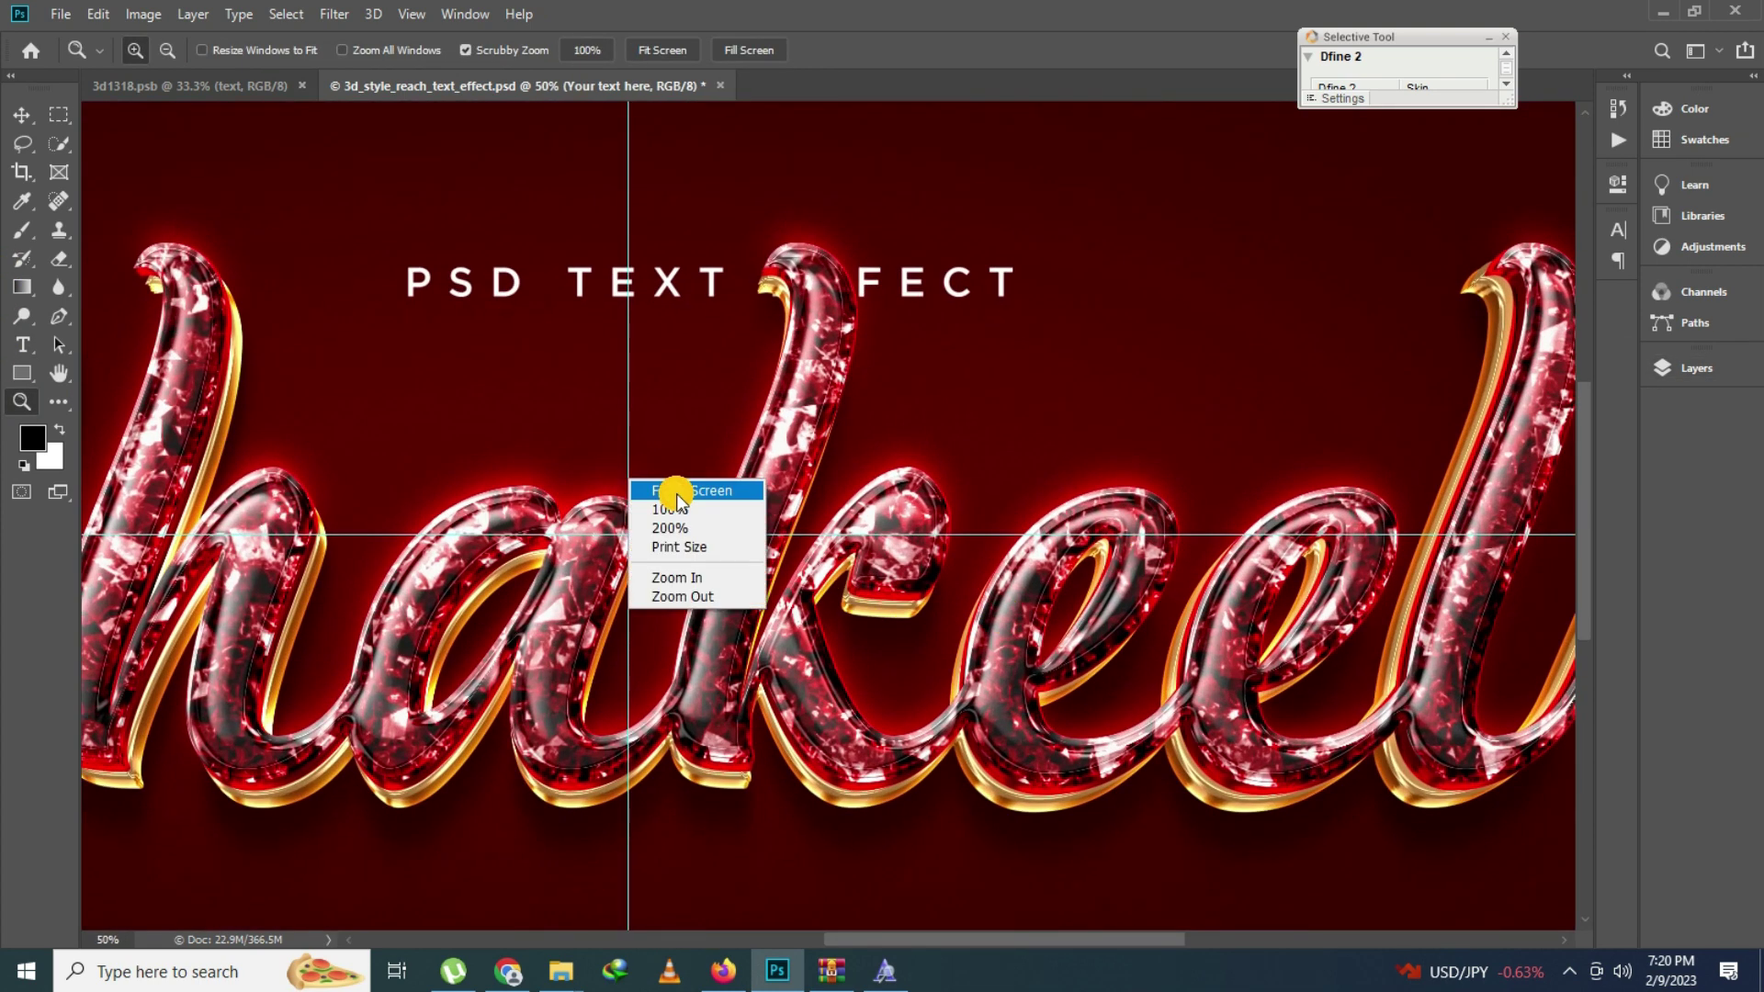
{"action": "left_click", "coordinate": [677, 494]}
{"action": "left_click", "coordinate": [1720, 372]}
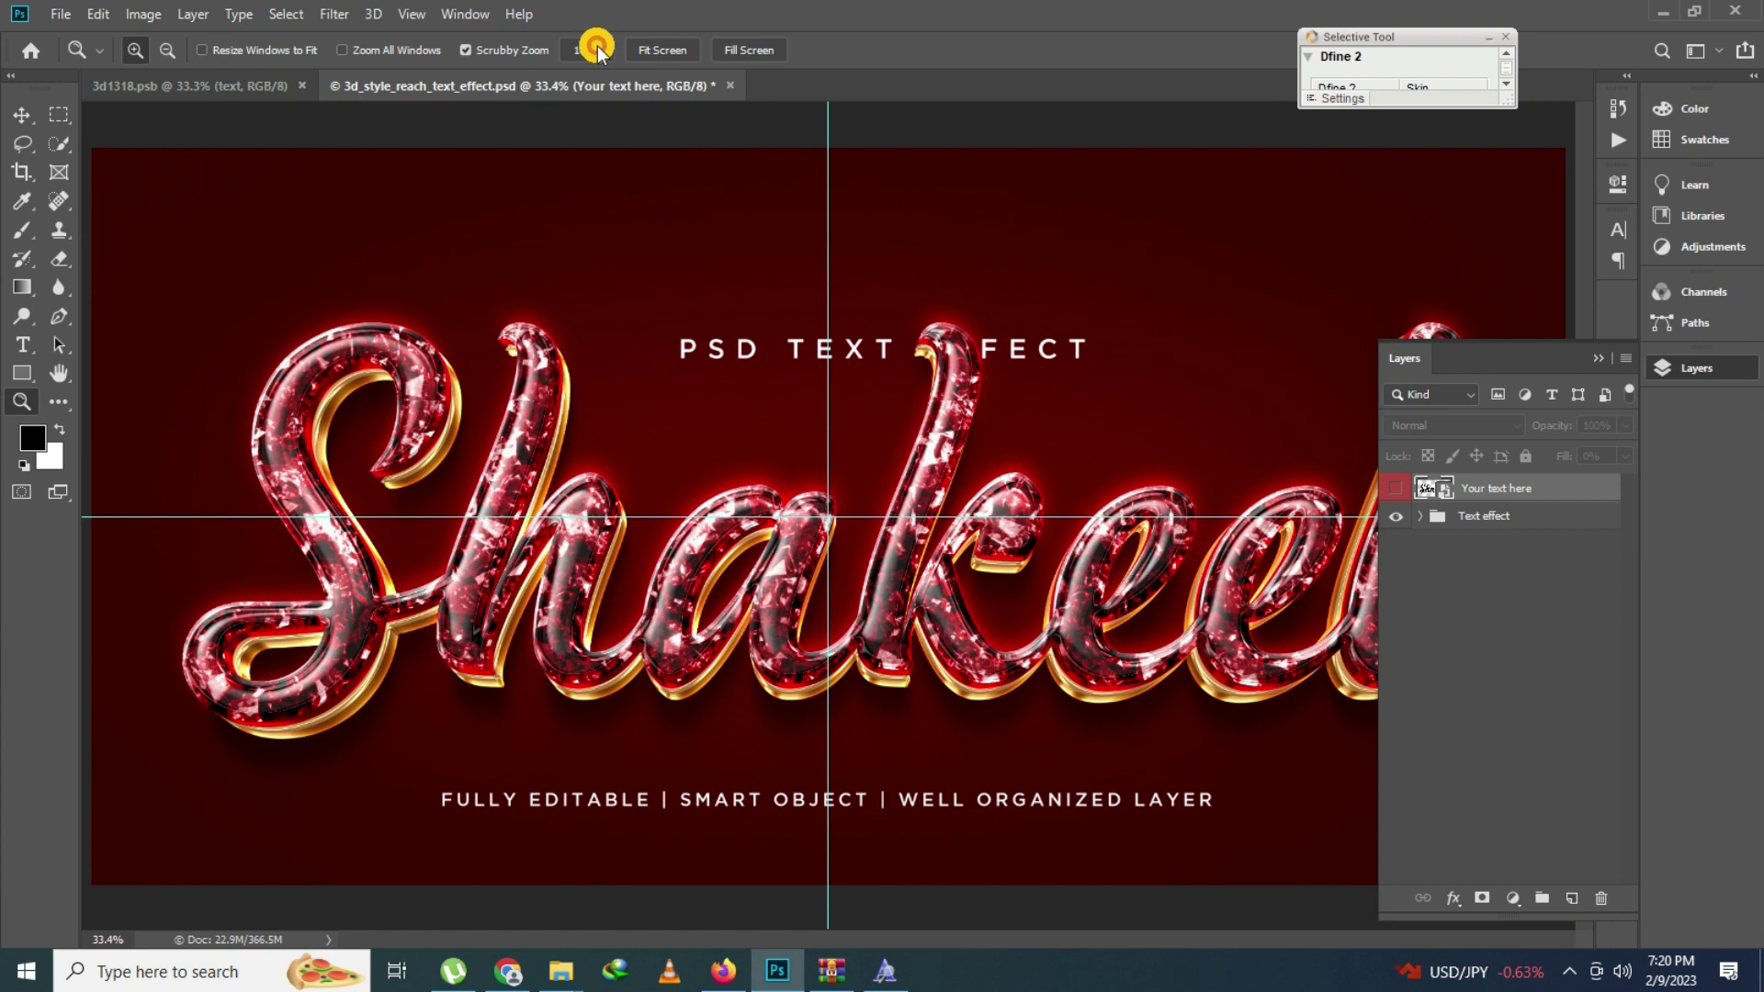
Close the Reach mockup without saving and minimize Photoshop
{"action": "left_click", "coordinate": [730, 86]}
{"action": "left_click", "coordinate": [852, 368]}
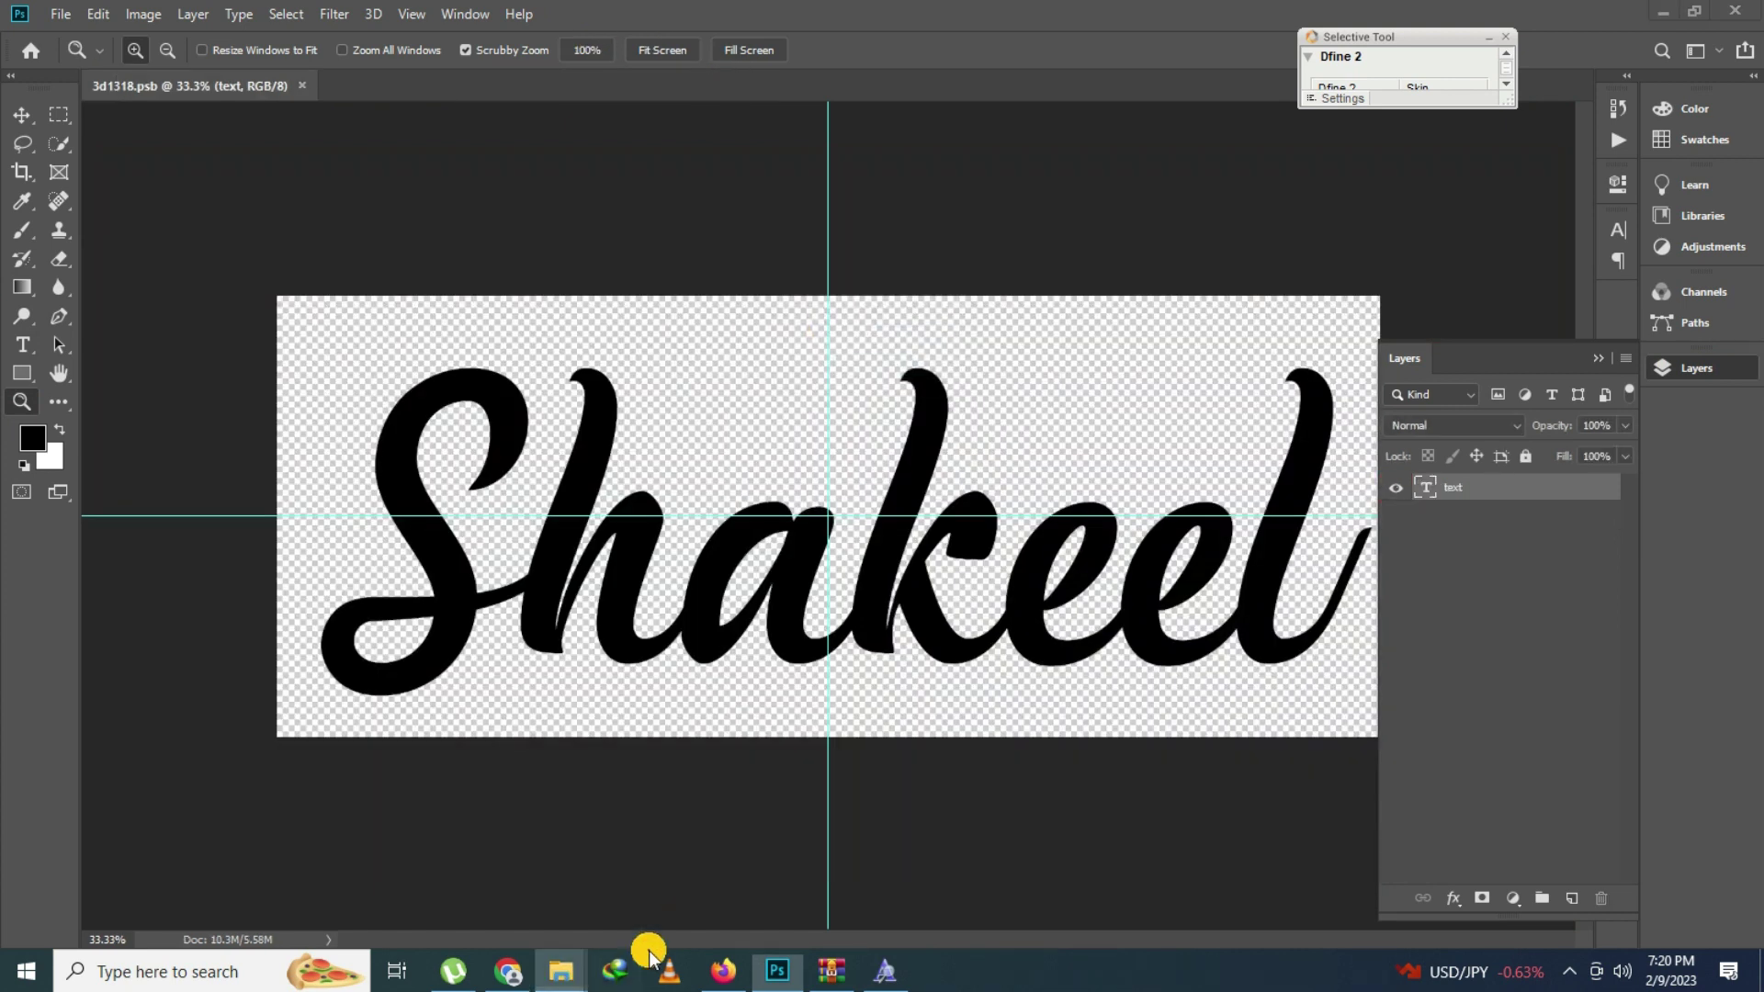
{"action": "left_click", "coordinate": [778, 971]}
Preview and close the RENEW image, then open 8544101.psd in Photoshop
{"action": "double_click", "coordinate": [849, 551]}
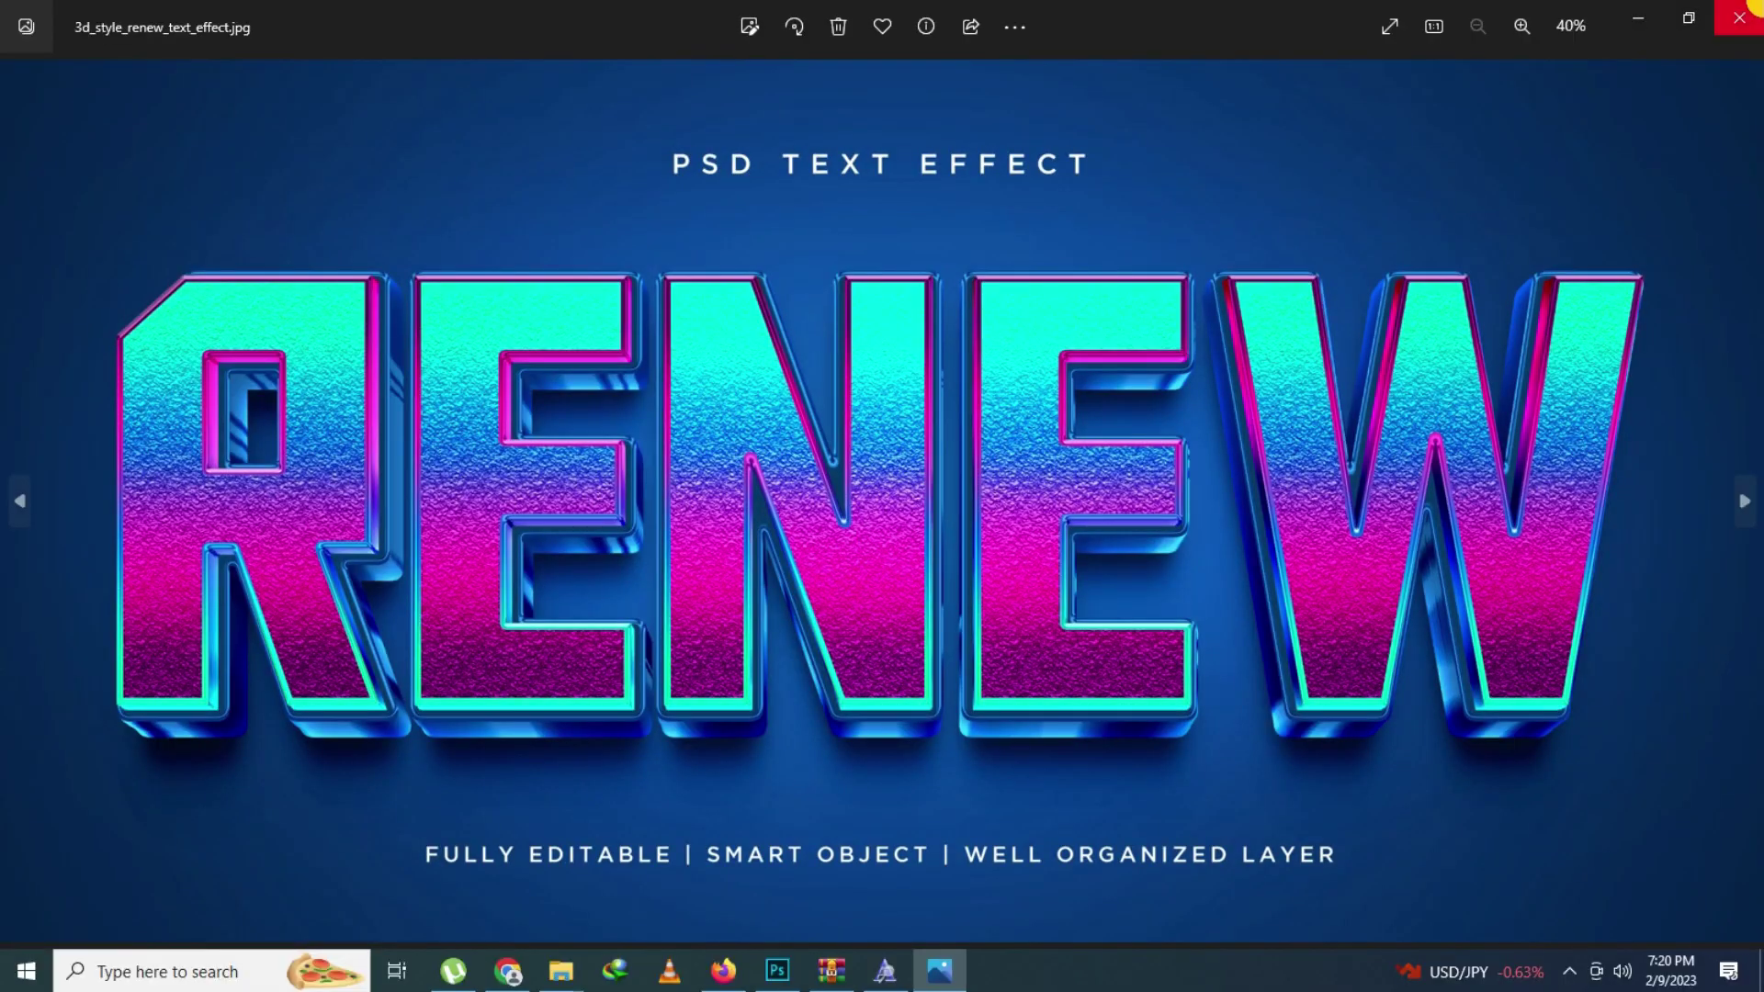
{"action": "left_click", "coordinate": [1753, 6]}
{"action": "left_click", "coordinate": [873, 721]}
{"action": "double_click", "coordinate": [1306, 753]}
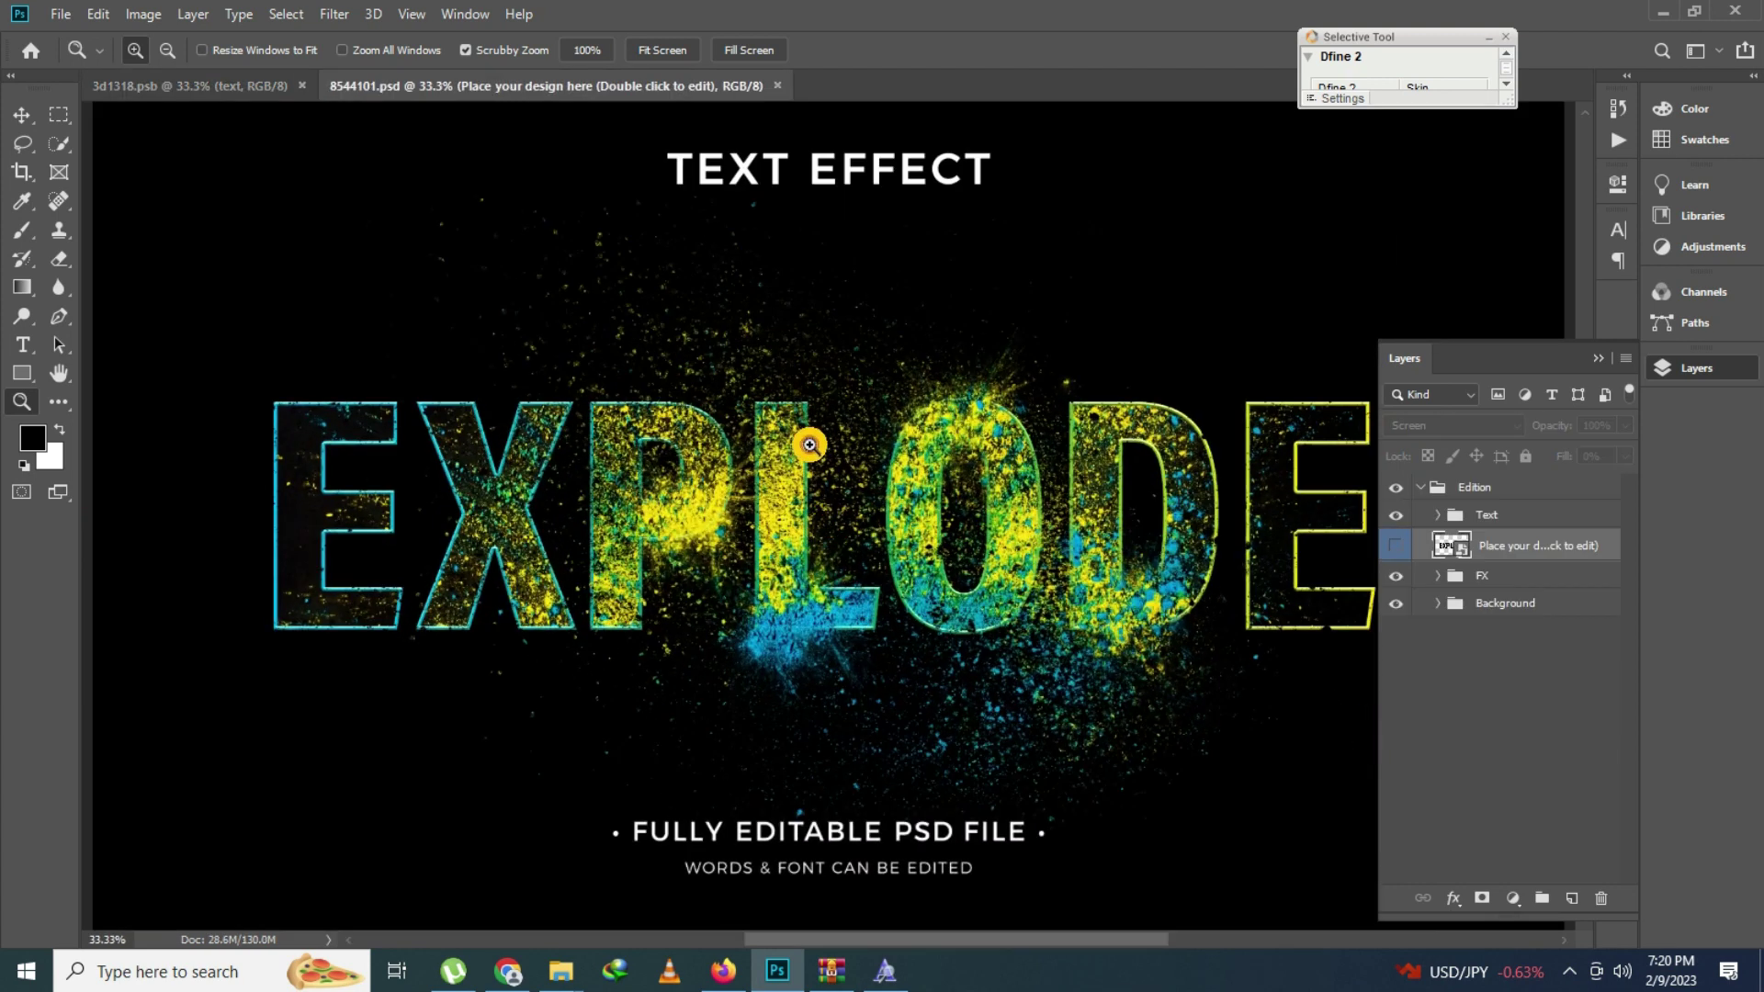
Fit the 8544101 mockup on screen and open its EXPLODE text smart object
{"action": "right_click", "coordinate": [809, 445]}
{"action": "left_click", "coordinate": [855, 462]}
{"action": "double_click", "coordinate": [1459, 552]}
{"action": "left_click", "coordinate": [23, 345]}
Replace EXPLODE with FAMOUS in the smart object and return to the splash mockup
{"action": "left_click", "coordinate": [611, 529]}
{"action": "key", "text": "ctrl+a"}
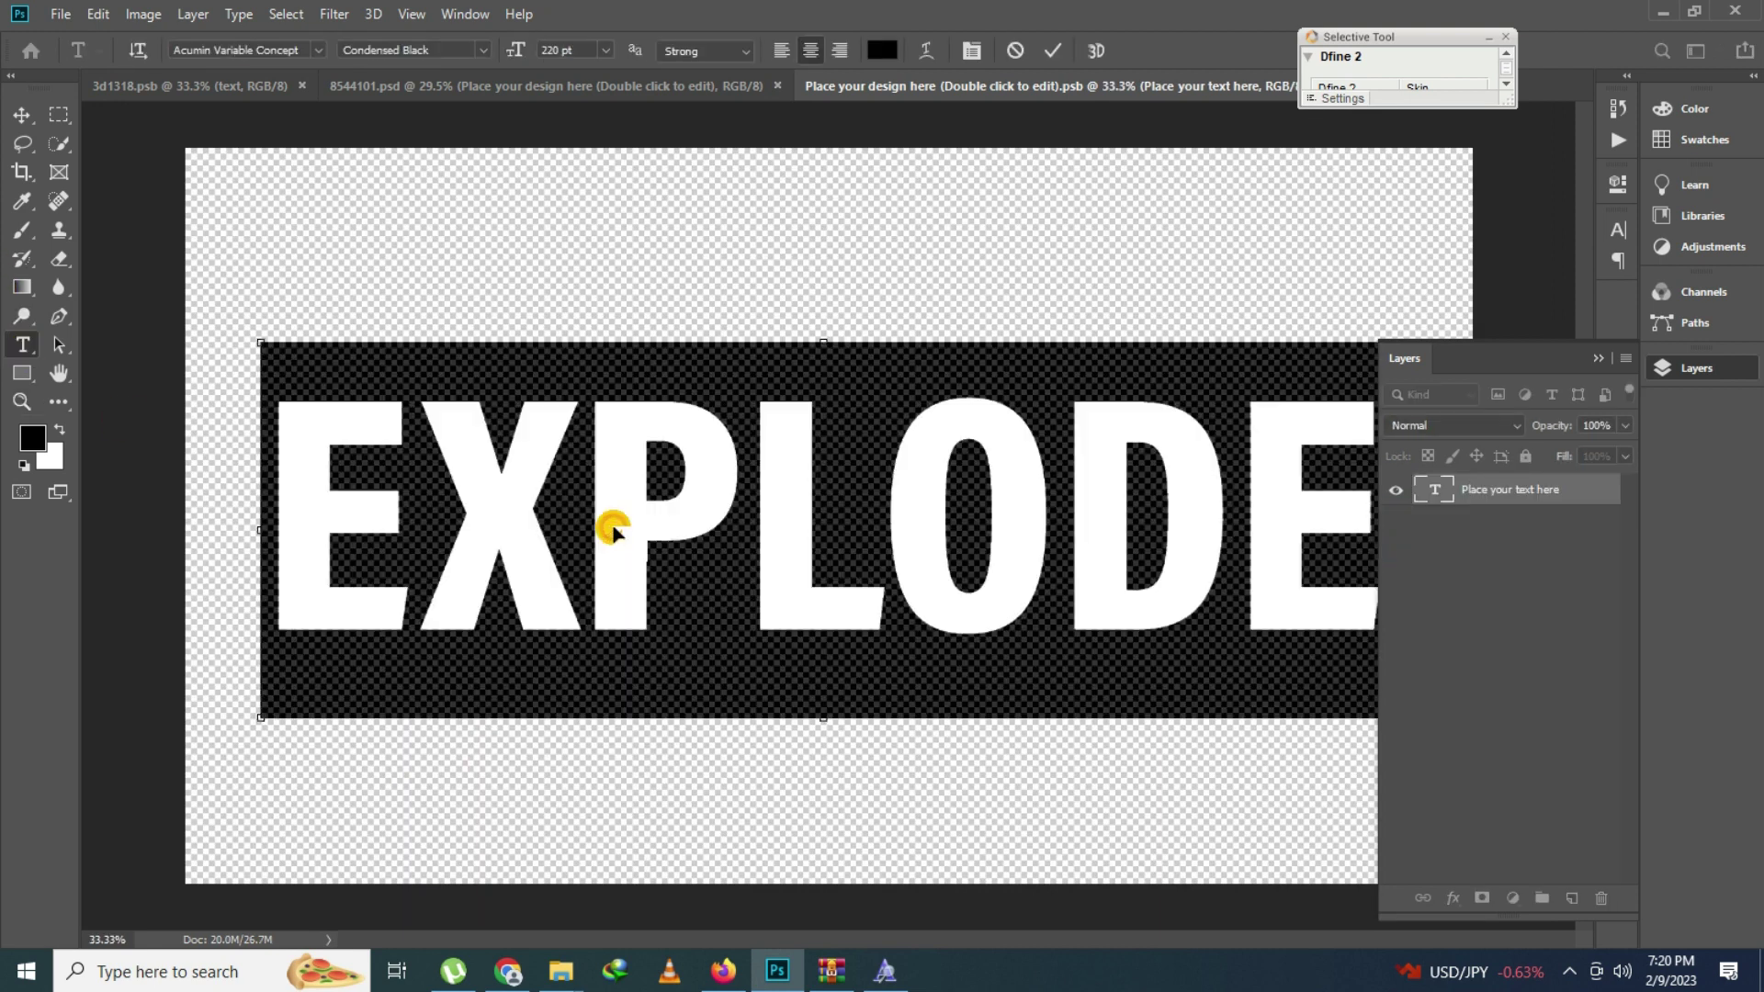
{"action": "type", "text": "FAMOUS"}
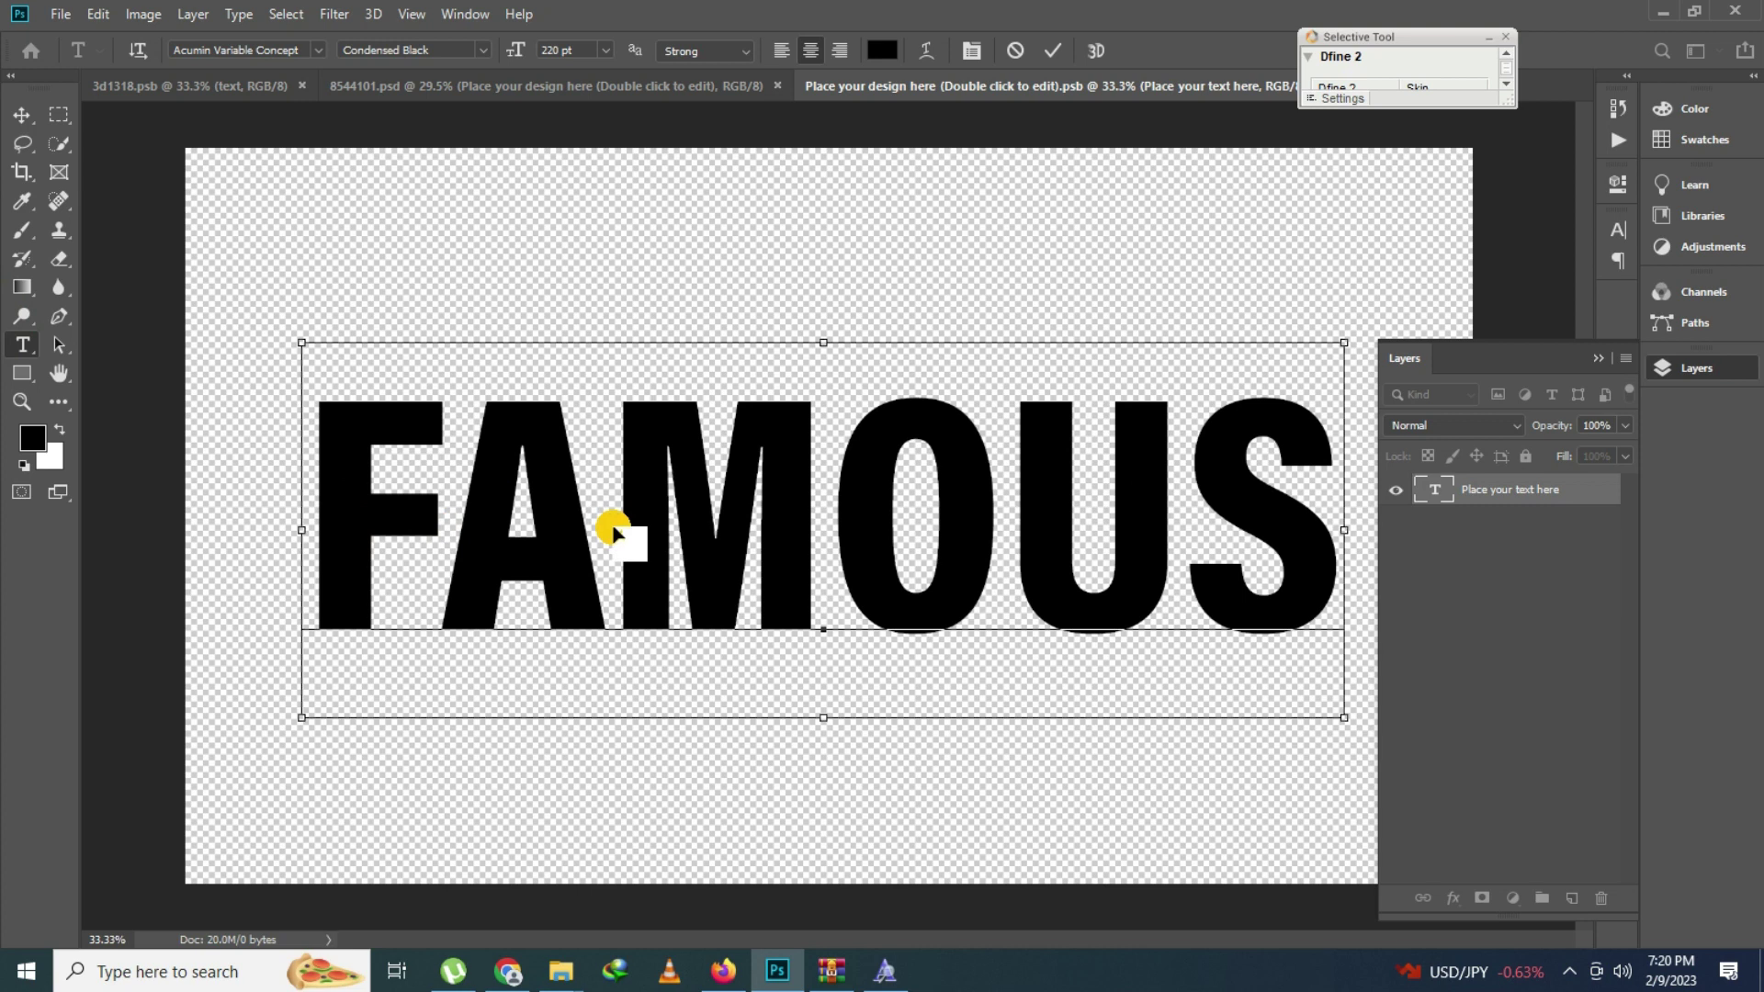
{"action": "key", "text": "ctrl+Return"}
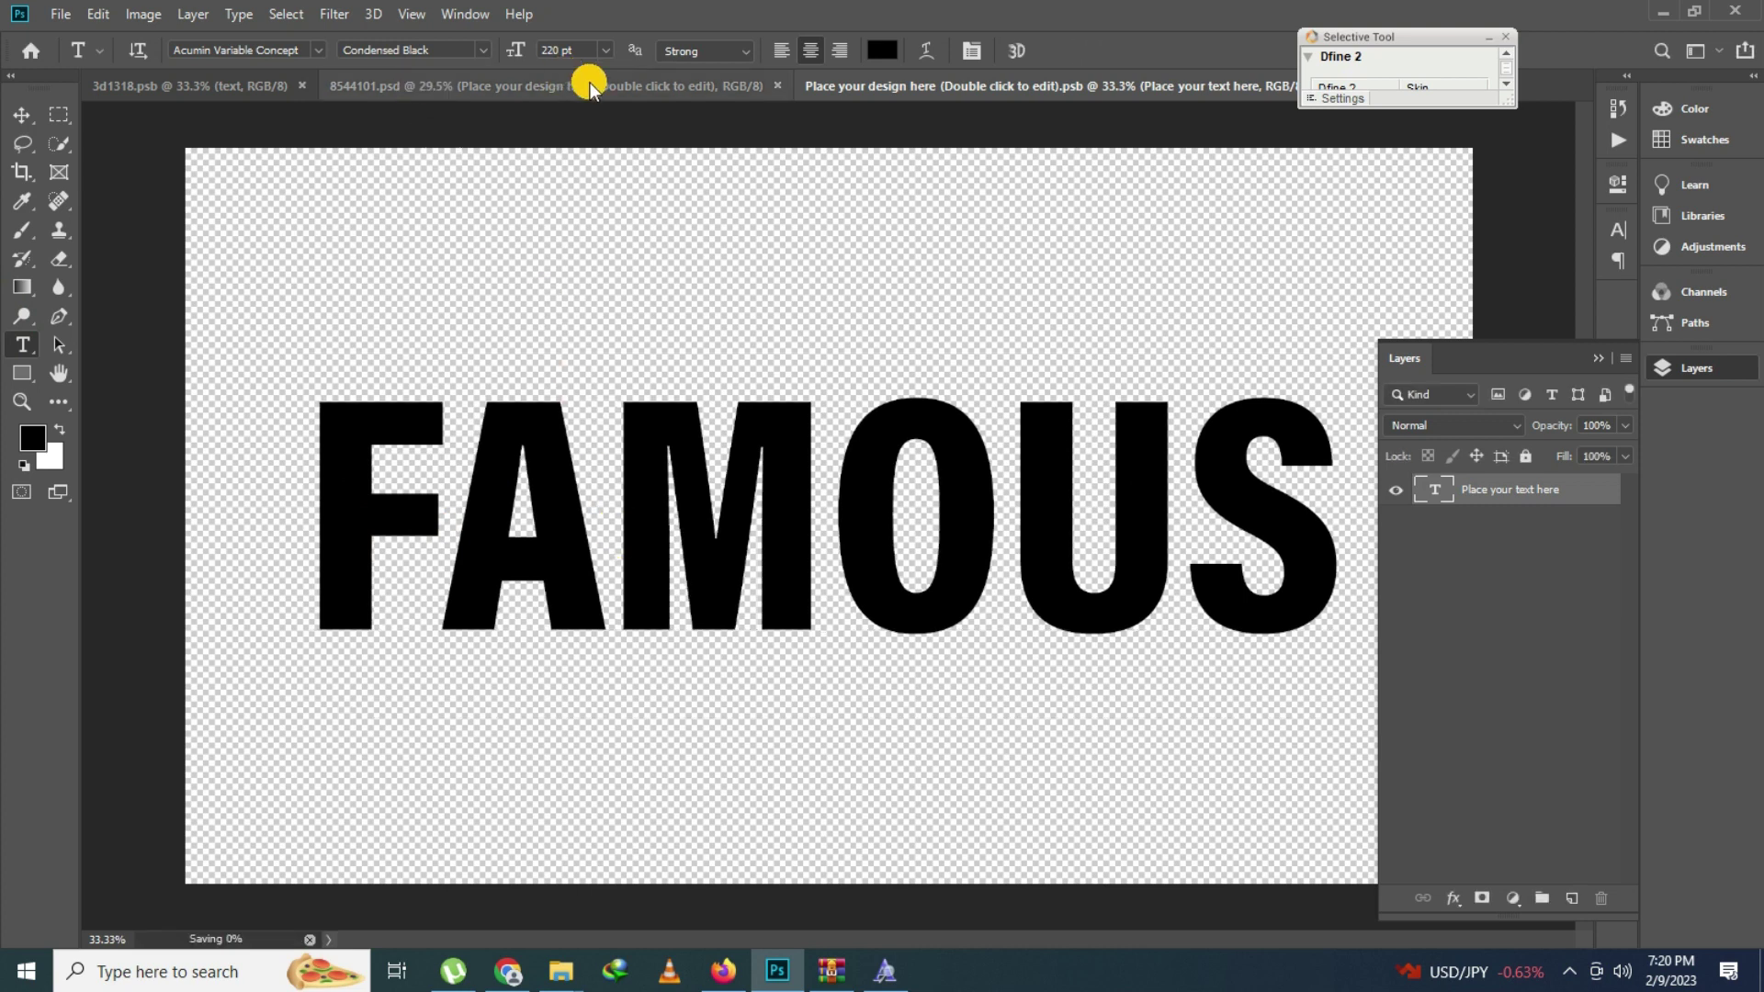
{"action": "left_click", "coordinate": [653, 85]}
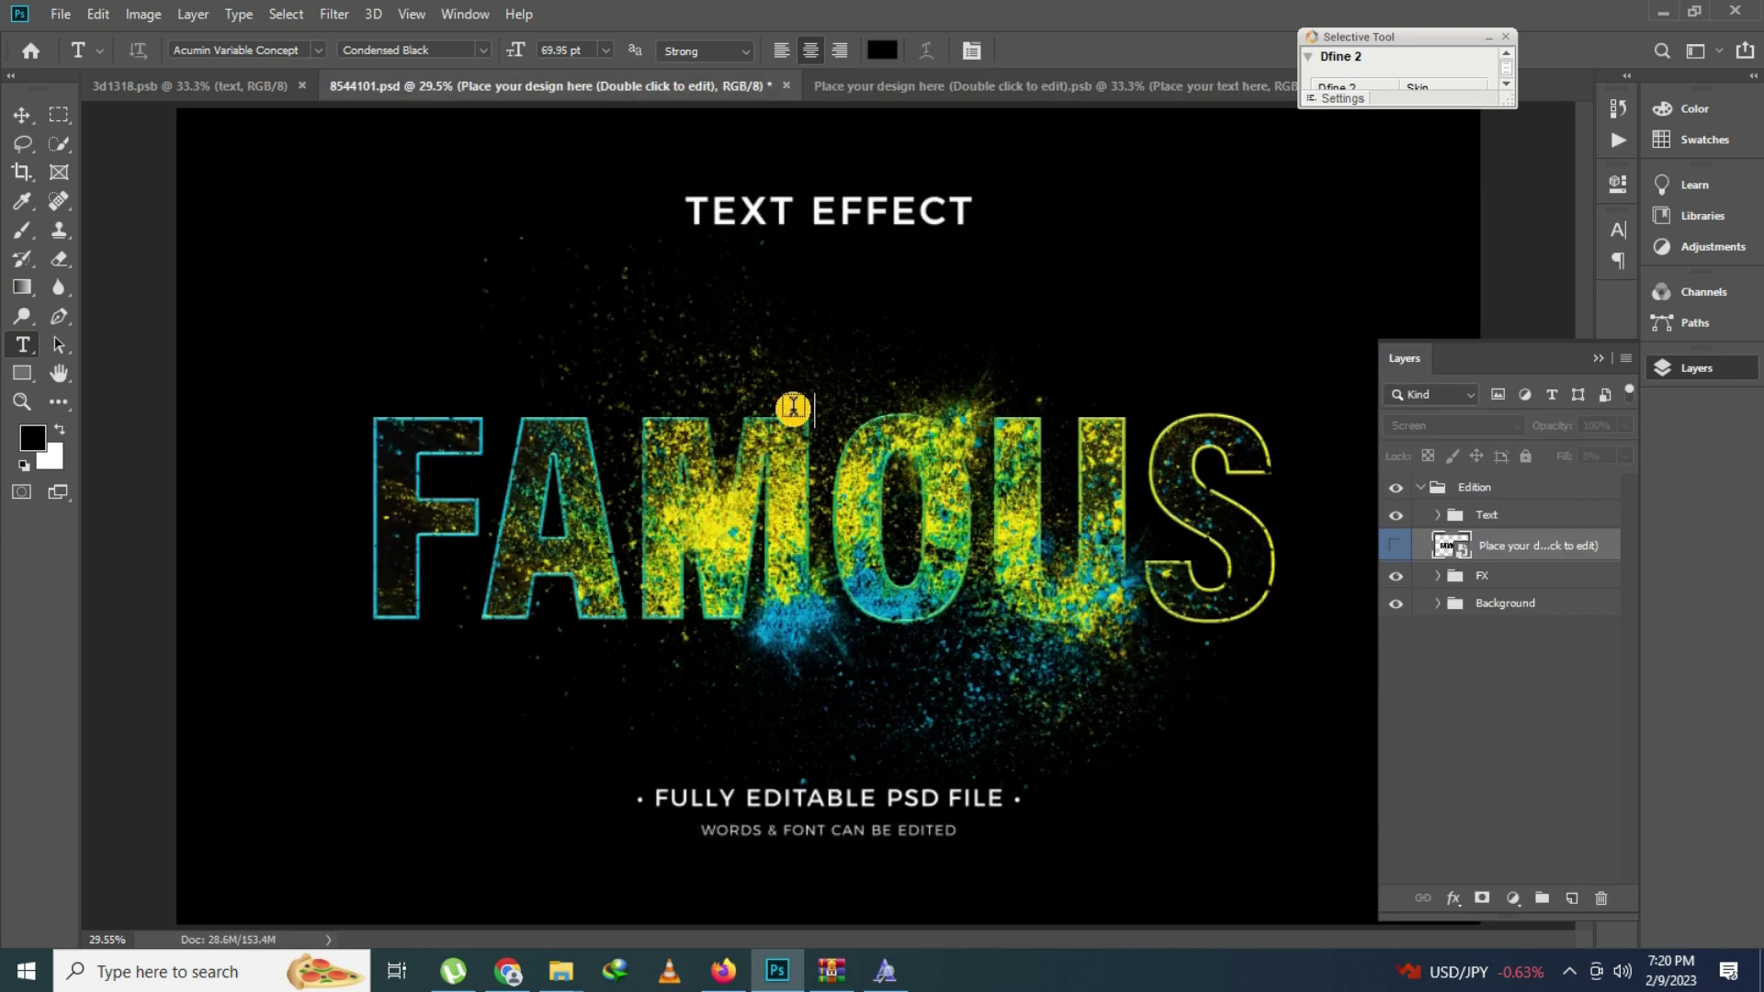
Hide the TEXT EFFECT caption layer inside the Text group and zoom in on FAMOUS
{"action": "left_click", "coordinate": [816, 218]}
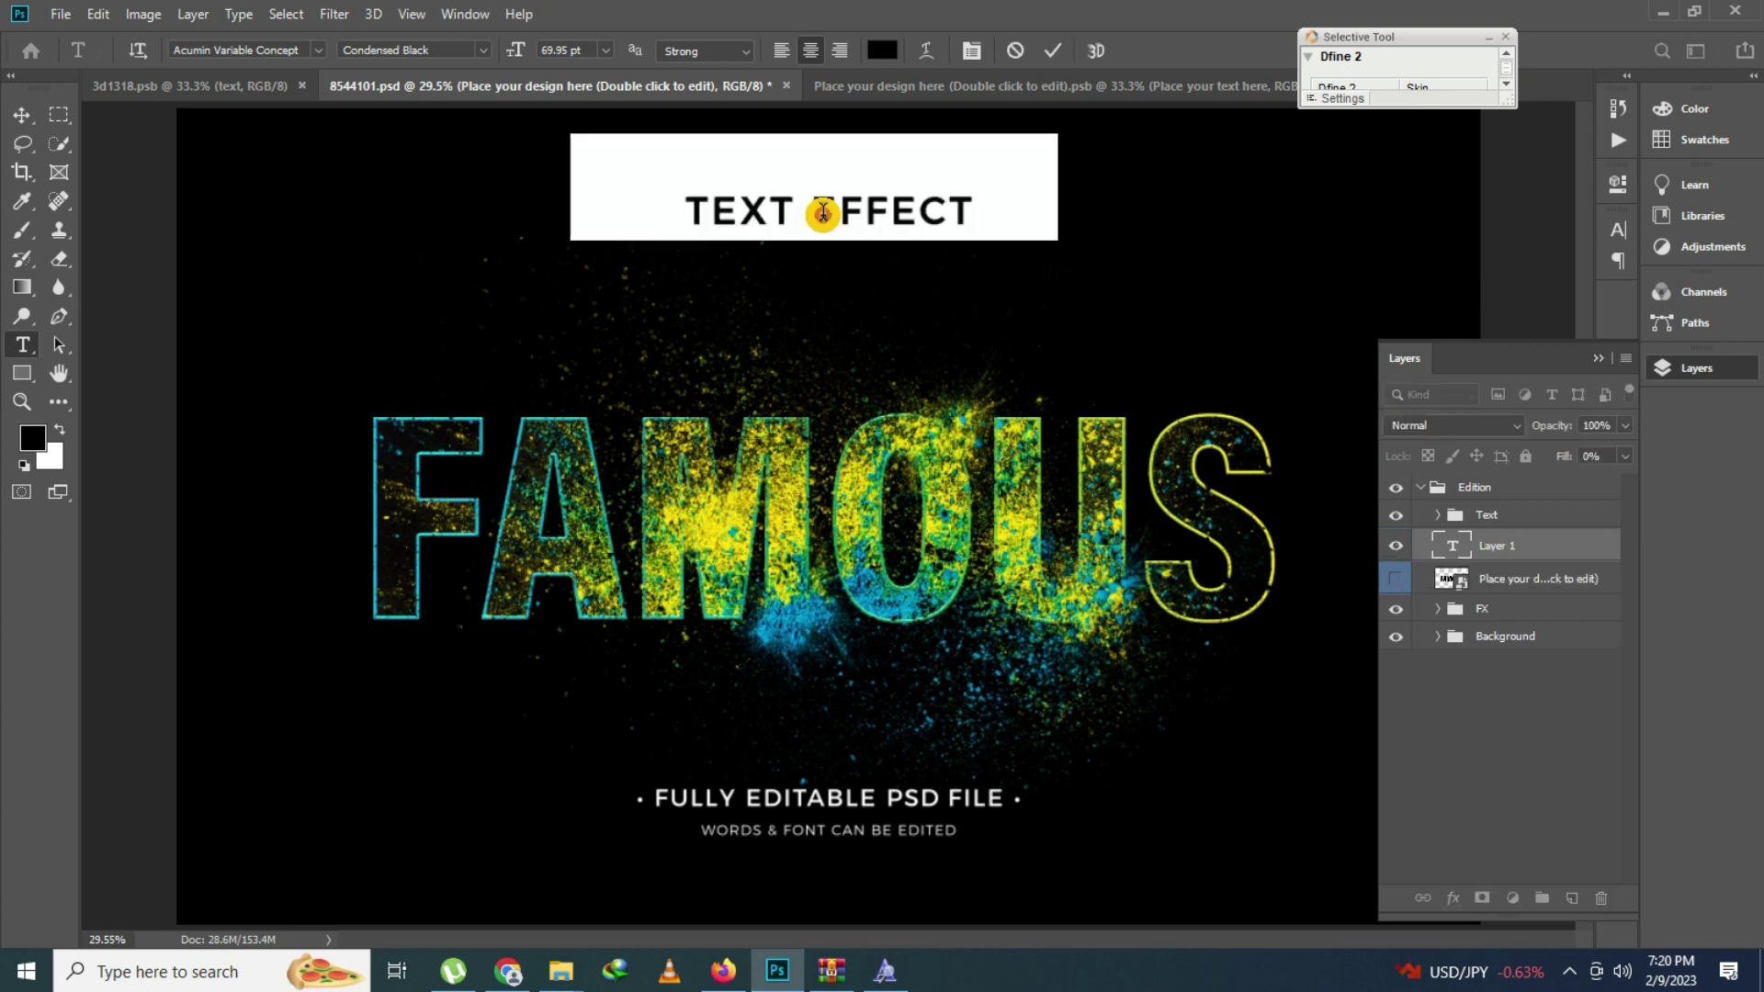
{"action": "left_click", "coordinate": [1010, 51]}
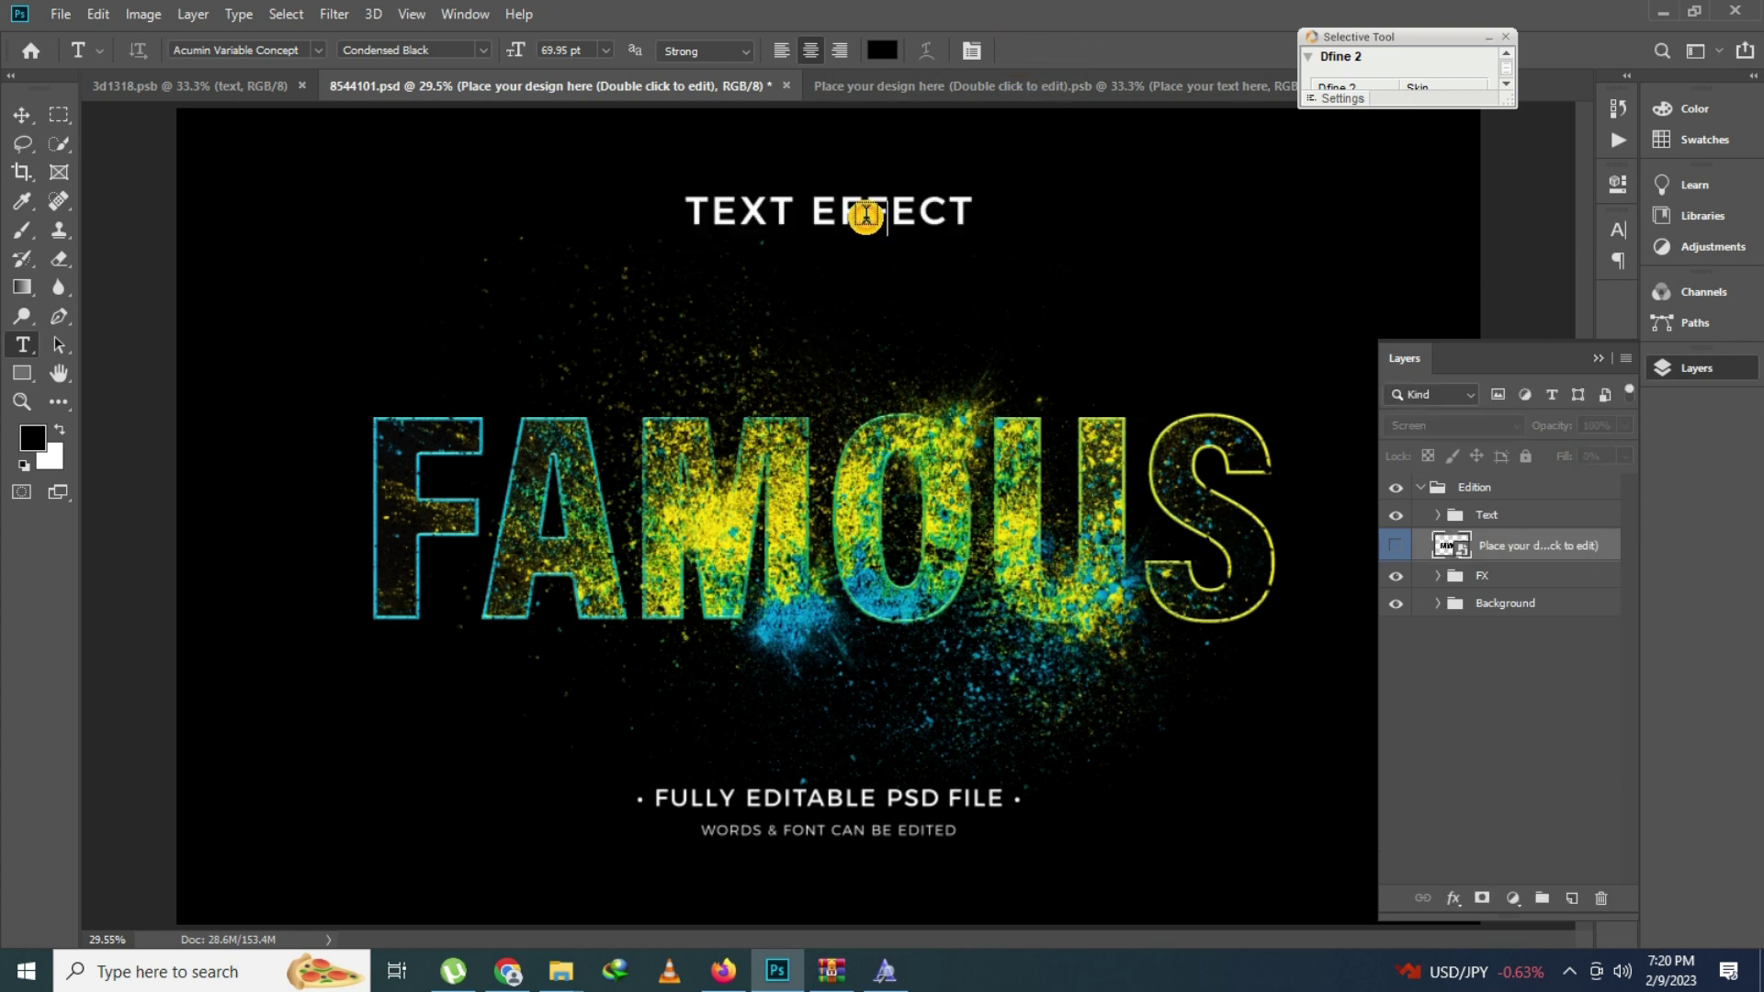
{"action": "left_click", "coordinate": [873, 216]}
{"action": "left_click", "coordinate": [1014, 50]}
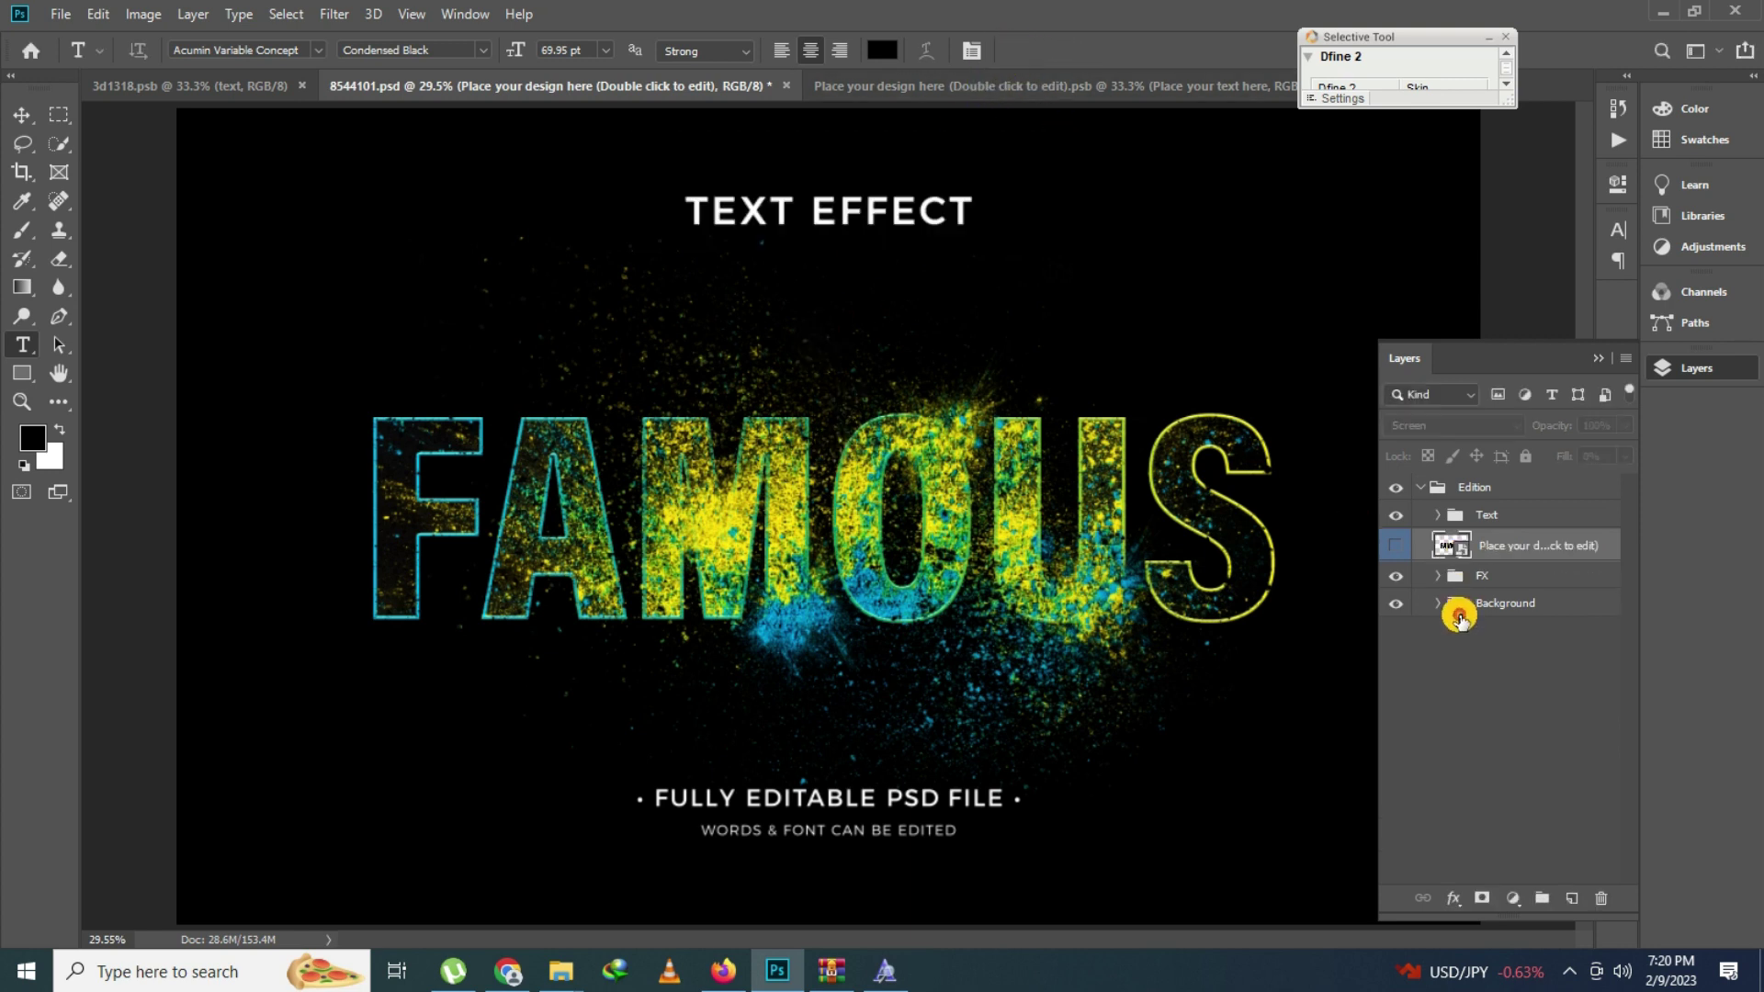
{"action": "left_click", "coordinate": [1439, 517]}
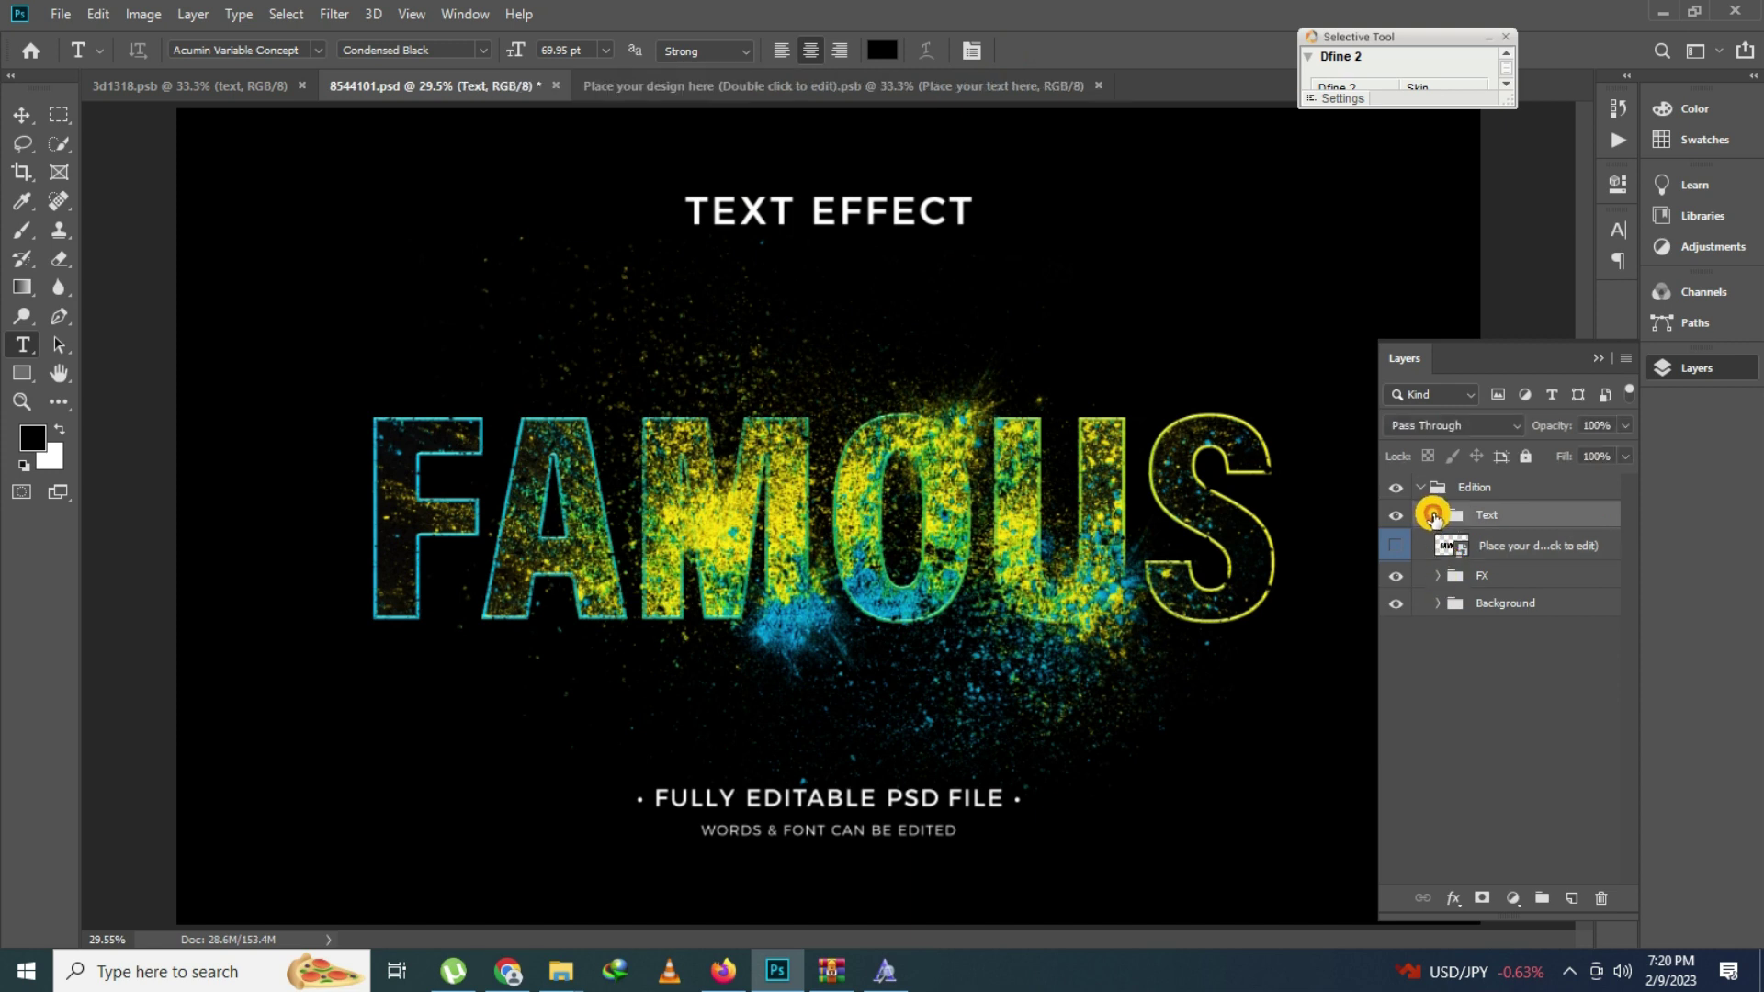
{"action": "left_click", "coordinate": [1438, 517]}
{"action": "left_click", "coordinate": [1397, 547]}
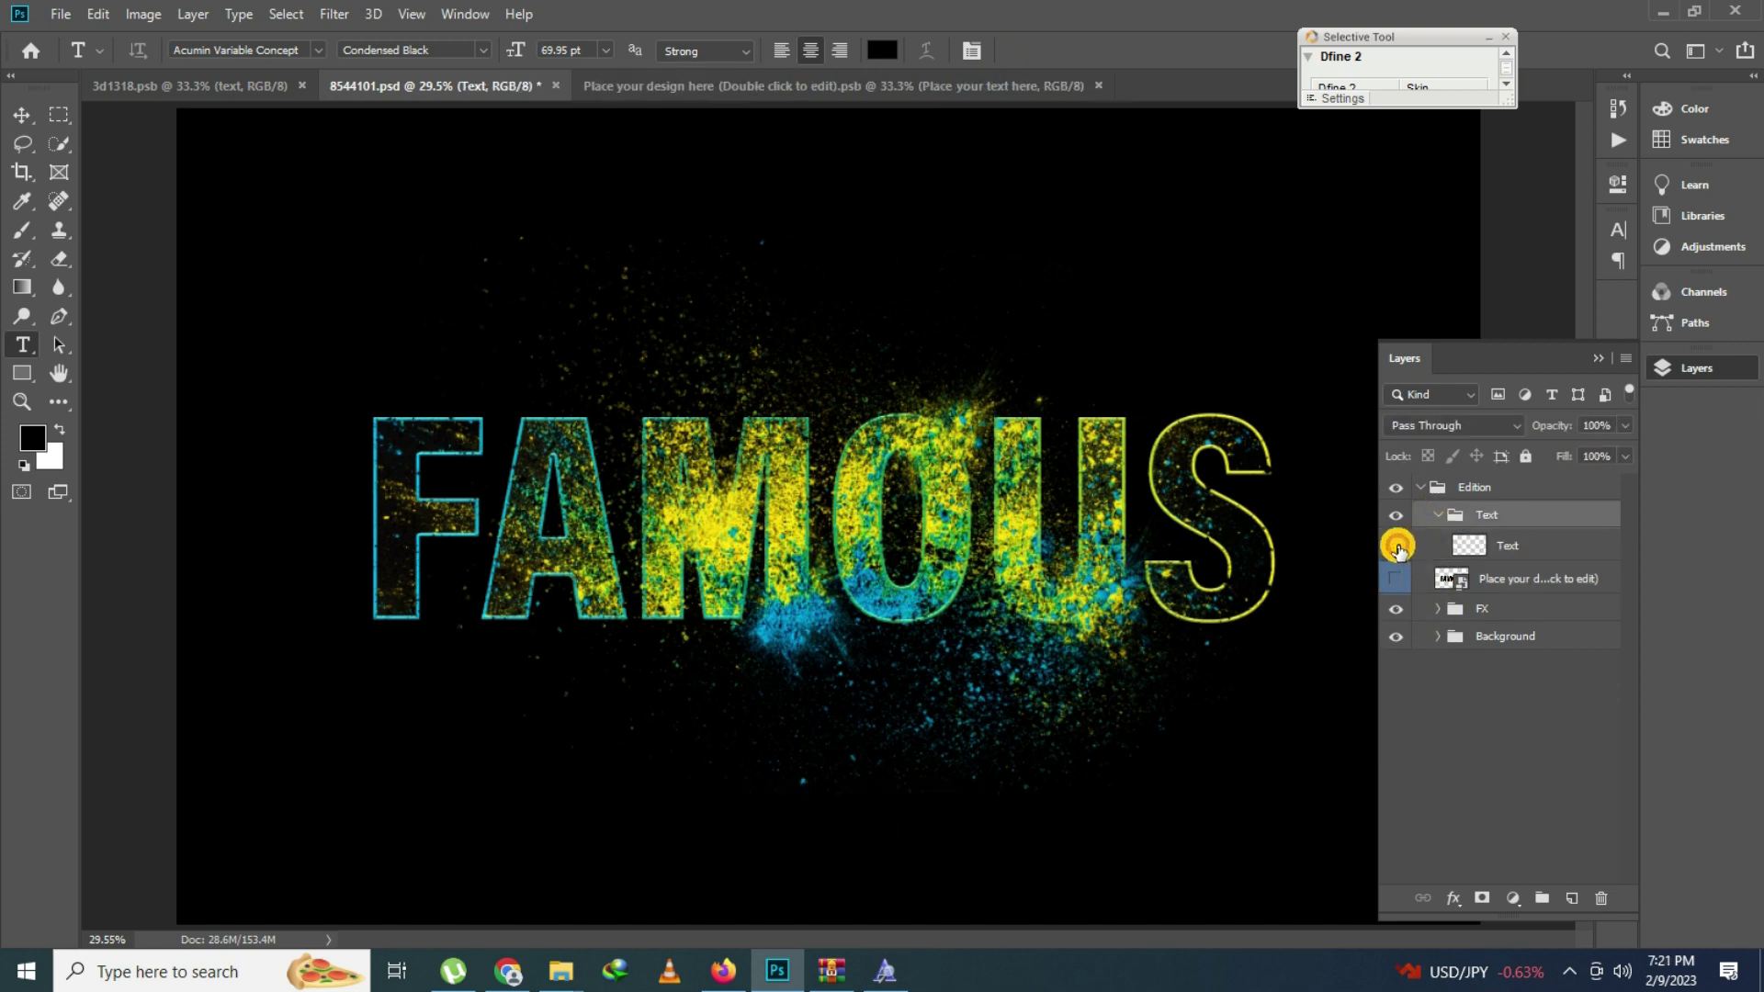
{"action": "left_click", "coordinate": [18, 401]}
{"action": "left_click", "coordinate": [1067, 554]}
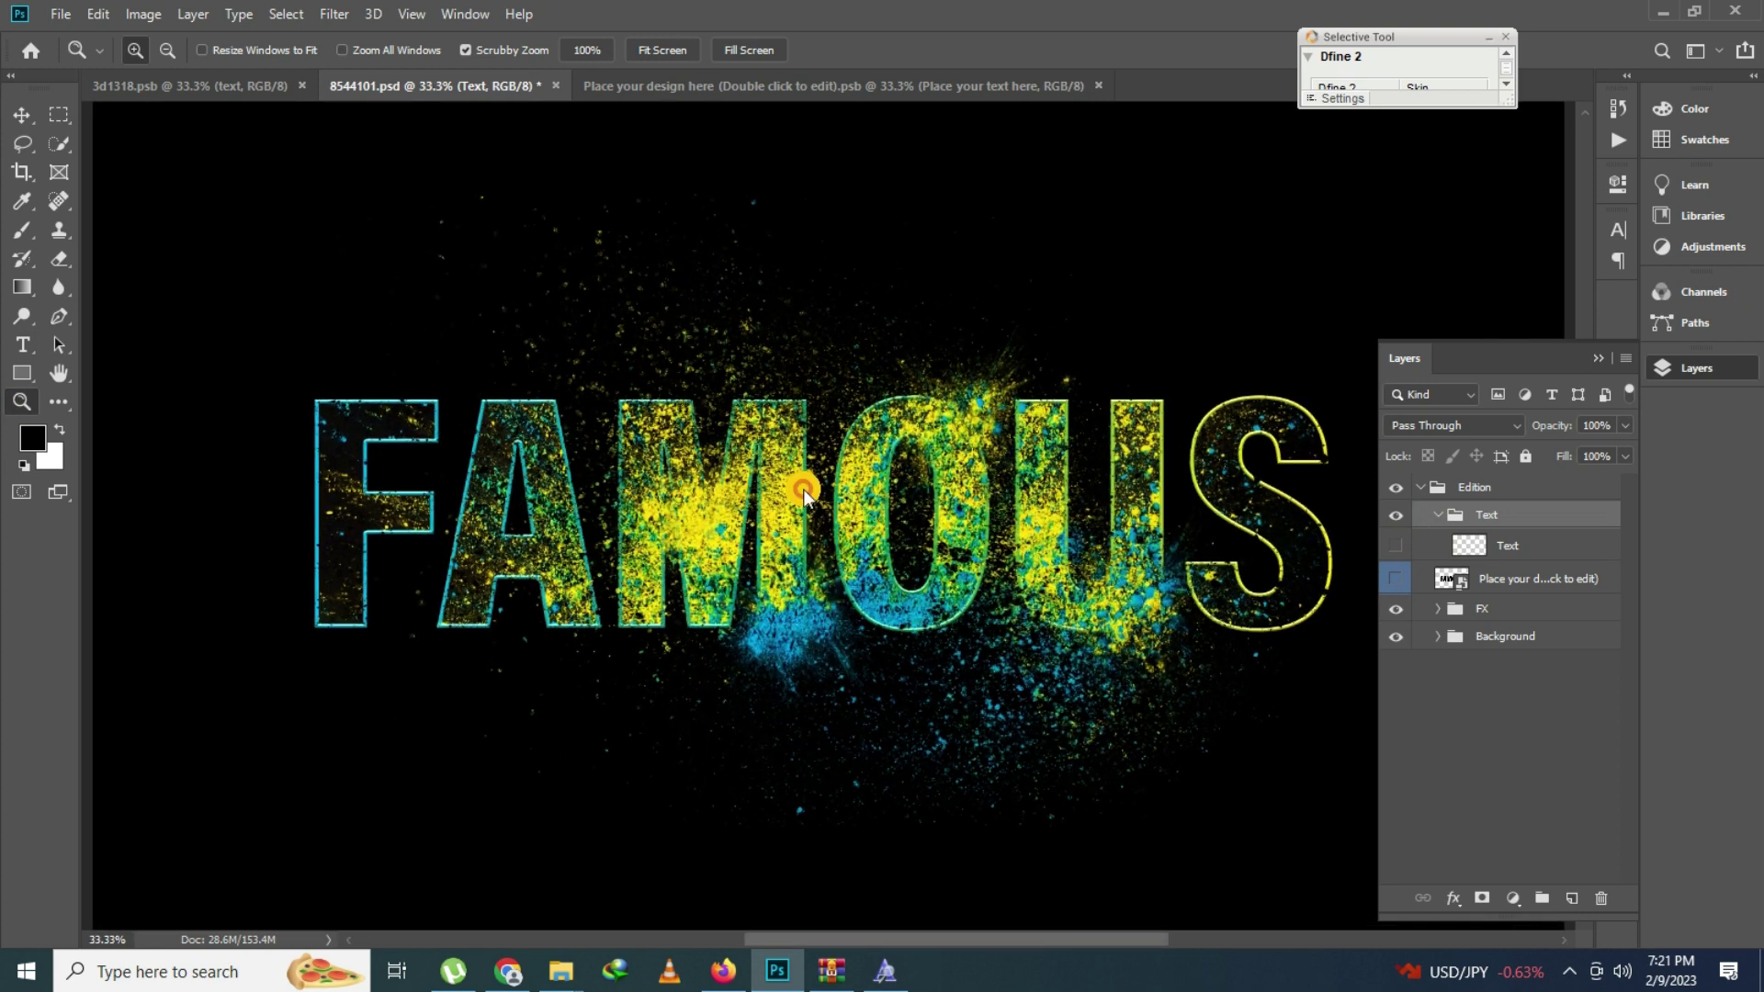
Start a new text line below FAMOUS with its colour set to white
{"action": "left_click", "coordinate": [22, 344]}
{"action": "left_click", "coordinate": [562, 712]}
{"action": "key", "text": "BackSpace"}
{"action": "left_click_drag", "start_coordinate": [642, 691], "coordinate": [831, 709]}
{"action": "key", "text": "ctrl+a"}
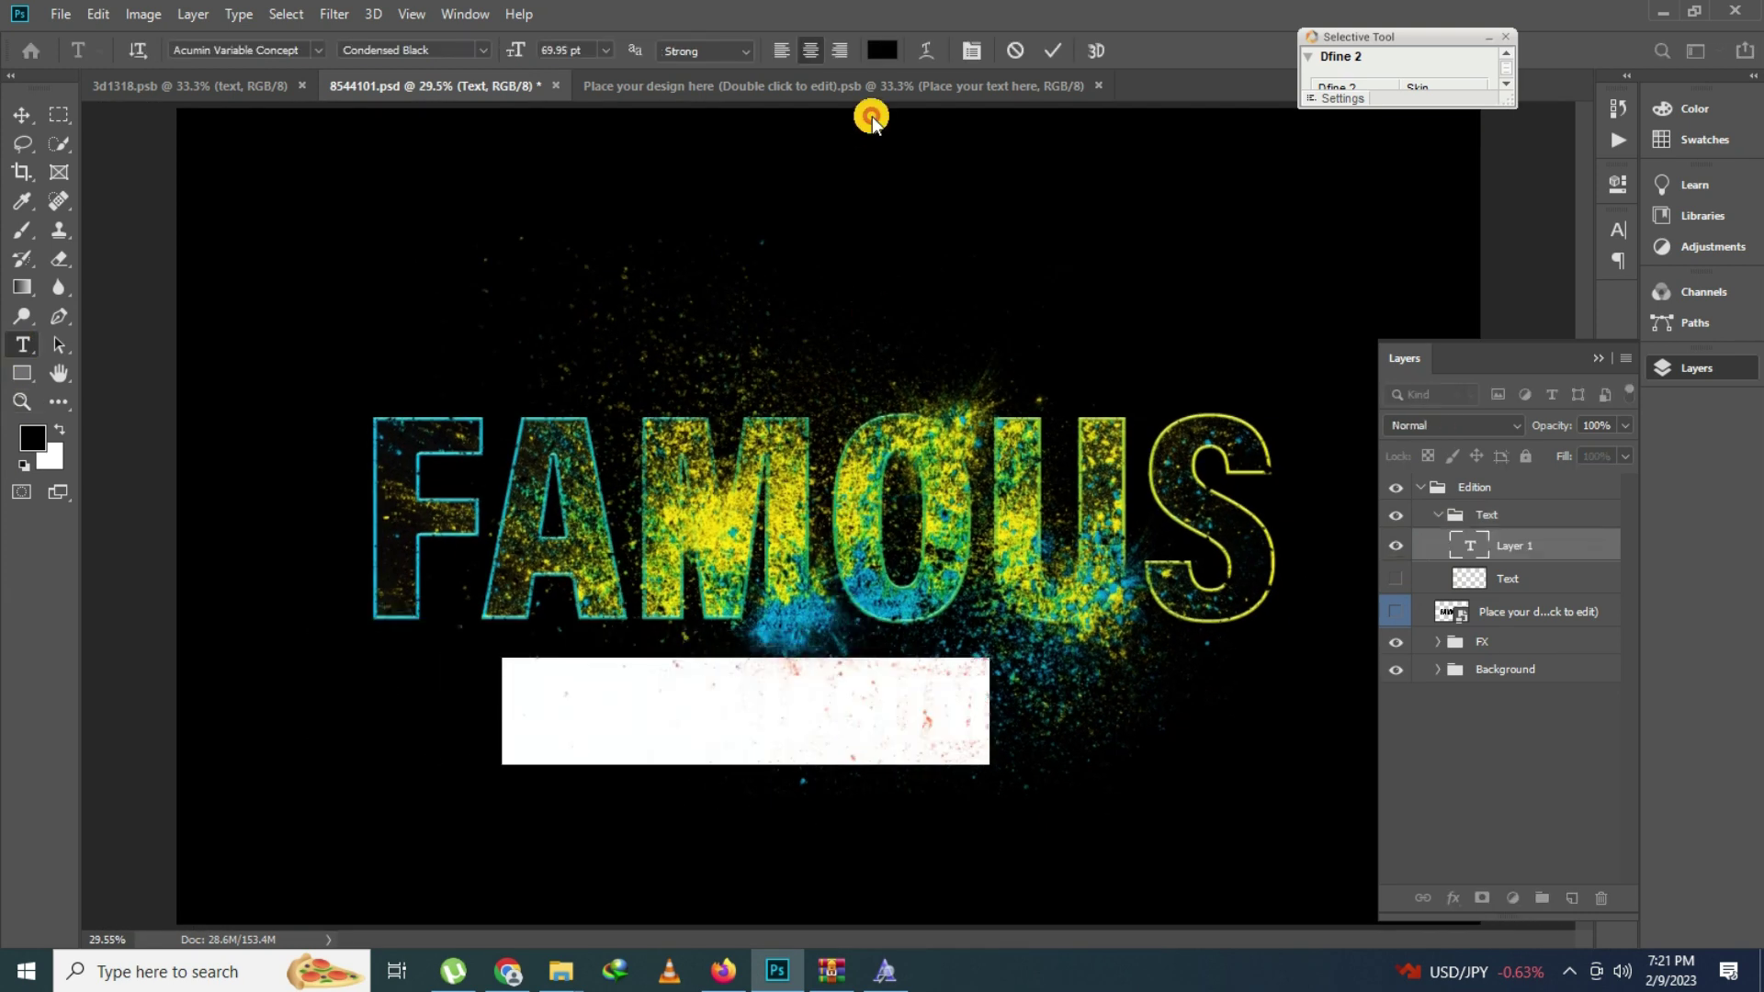
{"action": "left_click", "coordinate": [879, 50]}
{"action": "left_click_drag", "start_coordinate": [842, 429], "coordinate": [593, 181]}
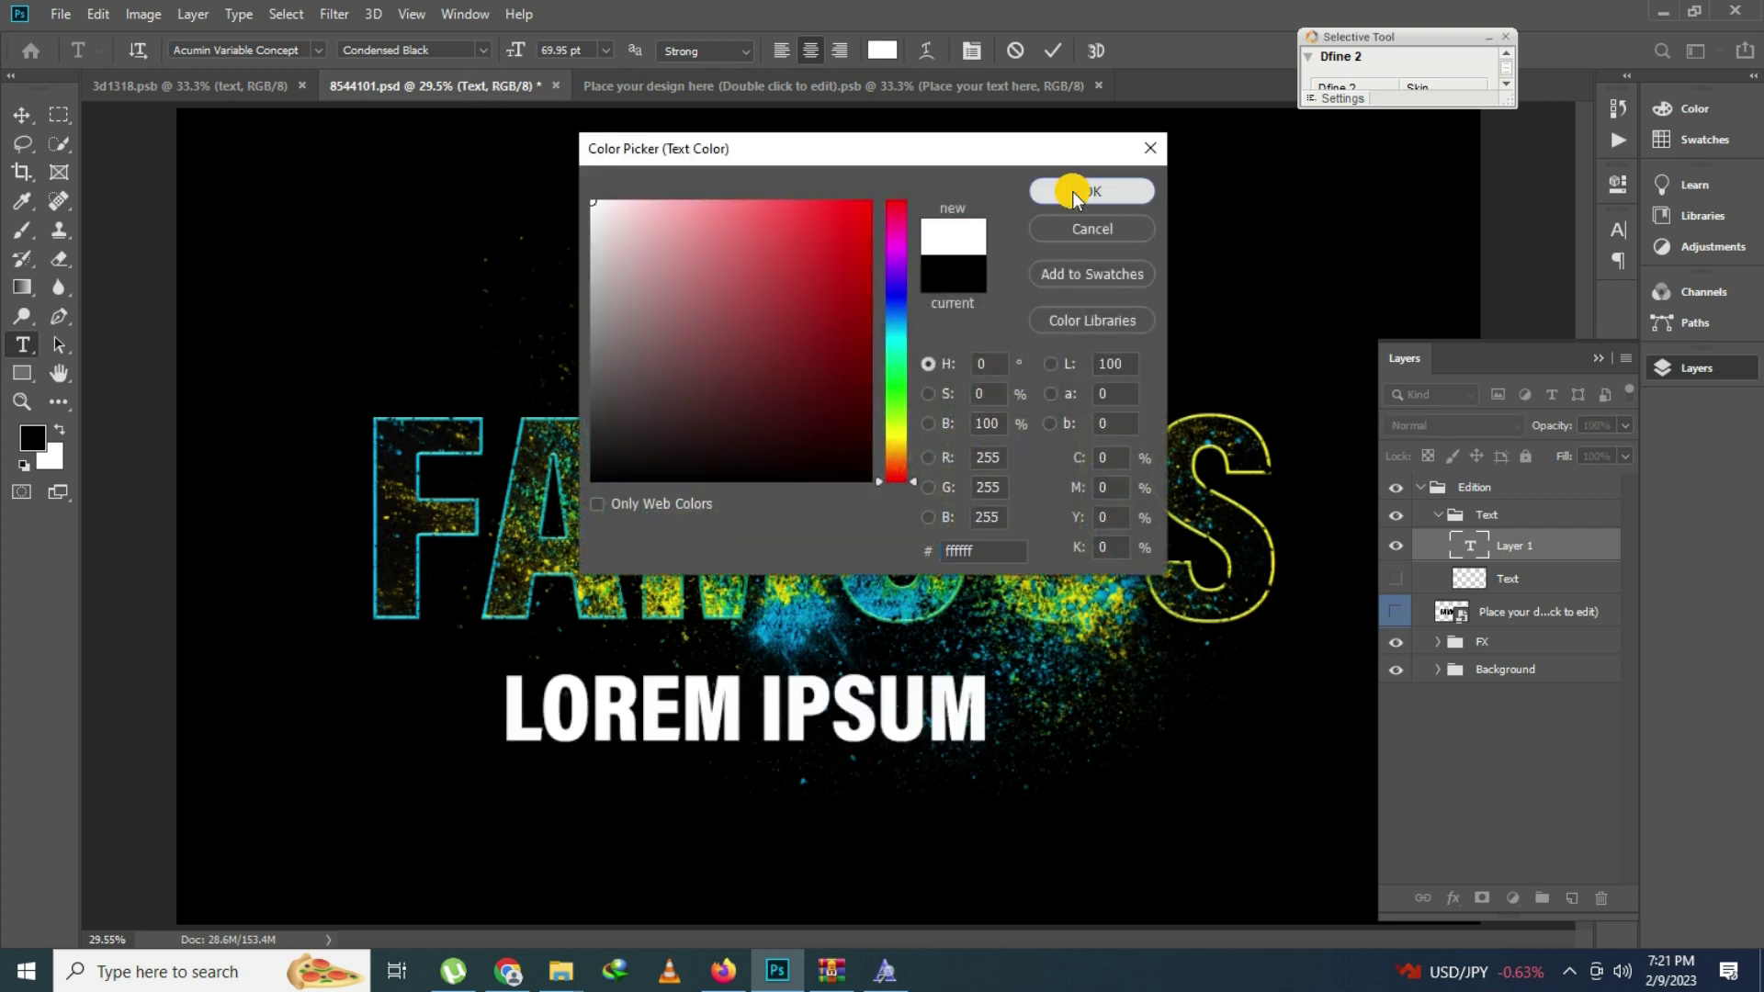
{"action": "left_click", "coordinate": [1063, 186]}
Type EDITOGRAPHY and centre it beneath FAMOUS
{"action": "type", "text": "EDITP"}
{"action": "key", "text": "BackSpace"}
{"action": "type", "text": "OGRAP"}
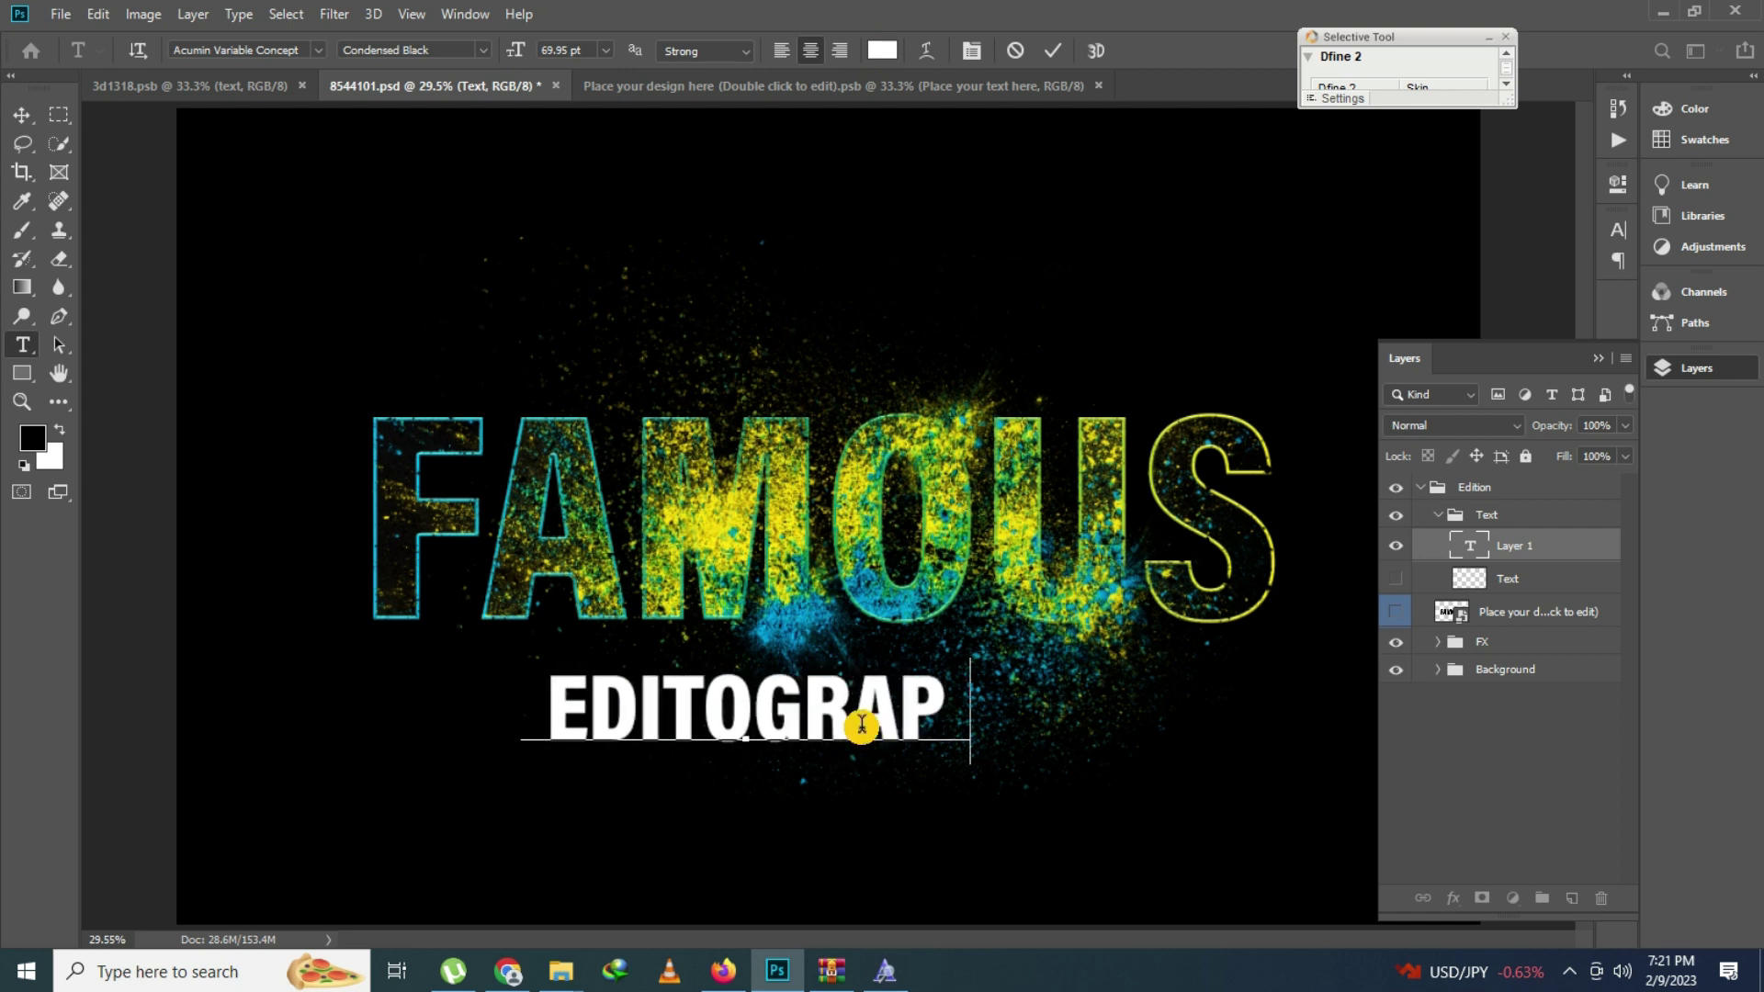
{"action": "type", "text": "HY"}
{"action": "left_click_drag", "start_coordinate": [918, 725], "coordinate": [982, 691]}
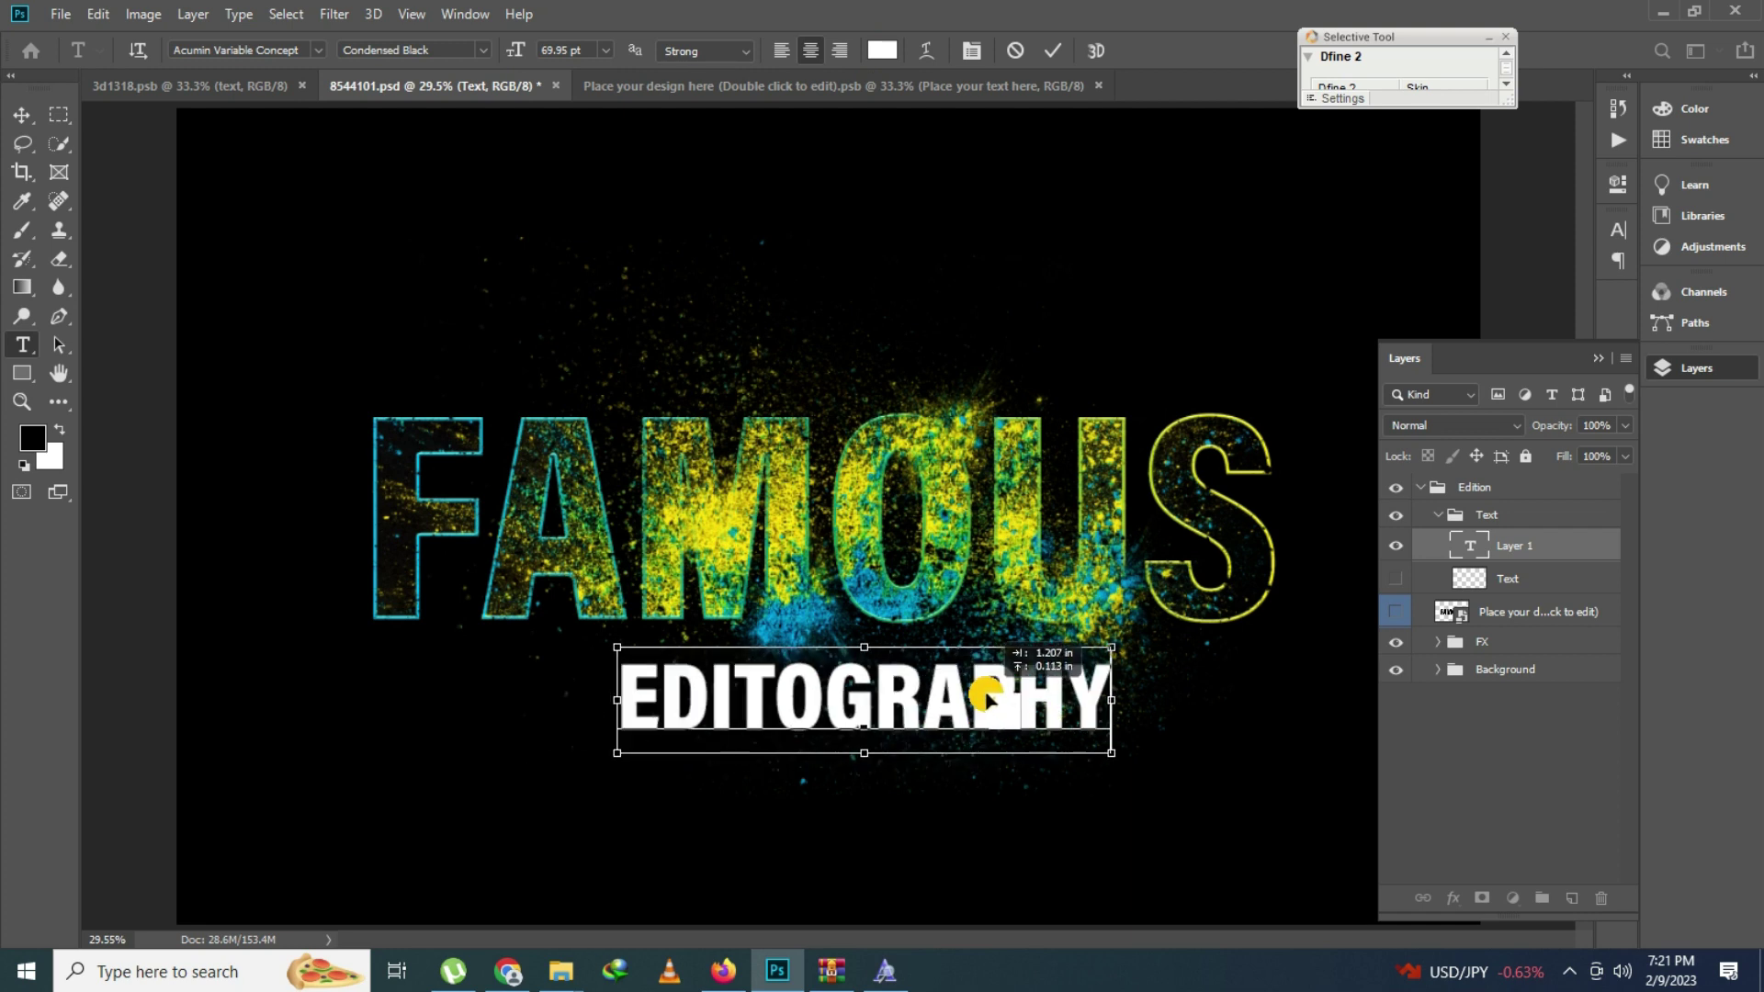
{"action": "left_click_drag", "start_coordinate": [982, 691], "coordinate": [959, 691]}
{"action": "left_click", "coordinate": [20, 404]}
{"action": "left_click_drag", "start_coordinate": [846, 690], "coordinate": [840, 699]}
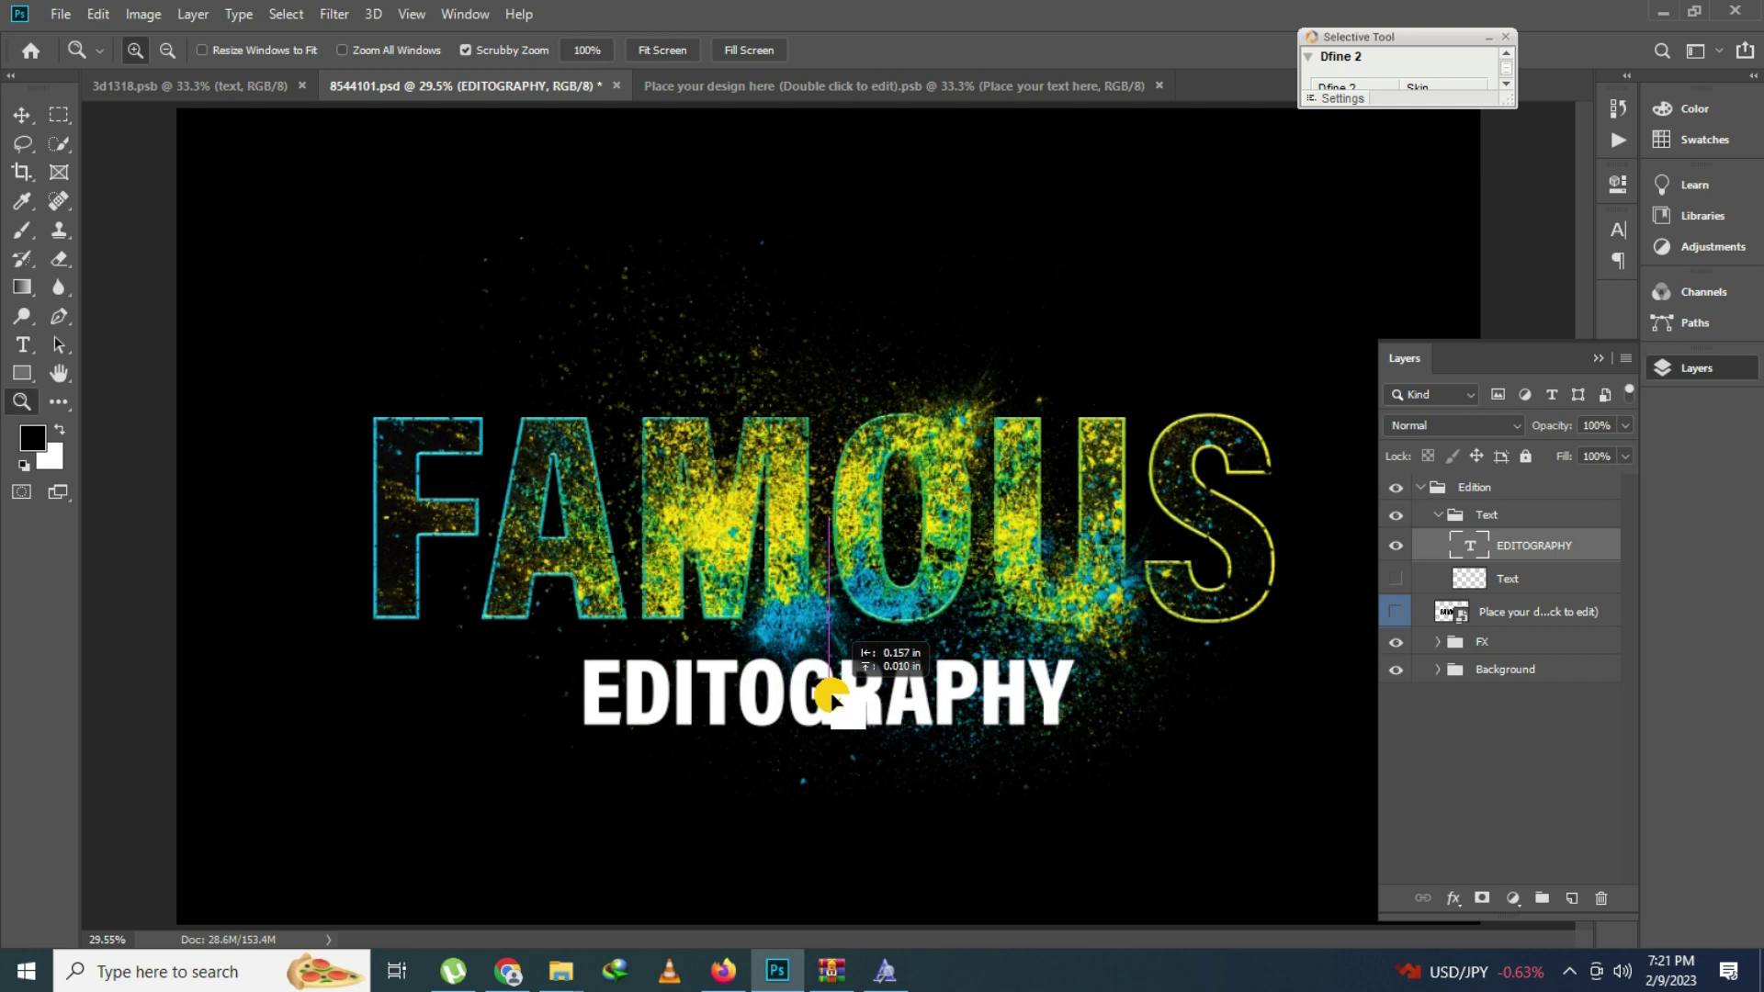
{"action": "left_click_drag", "start_coordinate": [839, 698], "coordinate": [833, 697]}
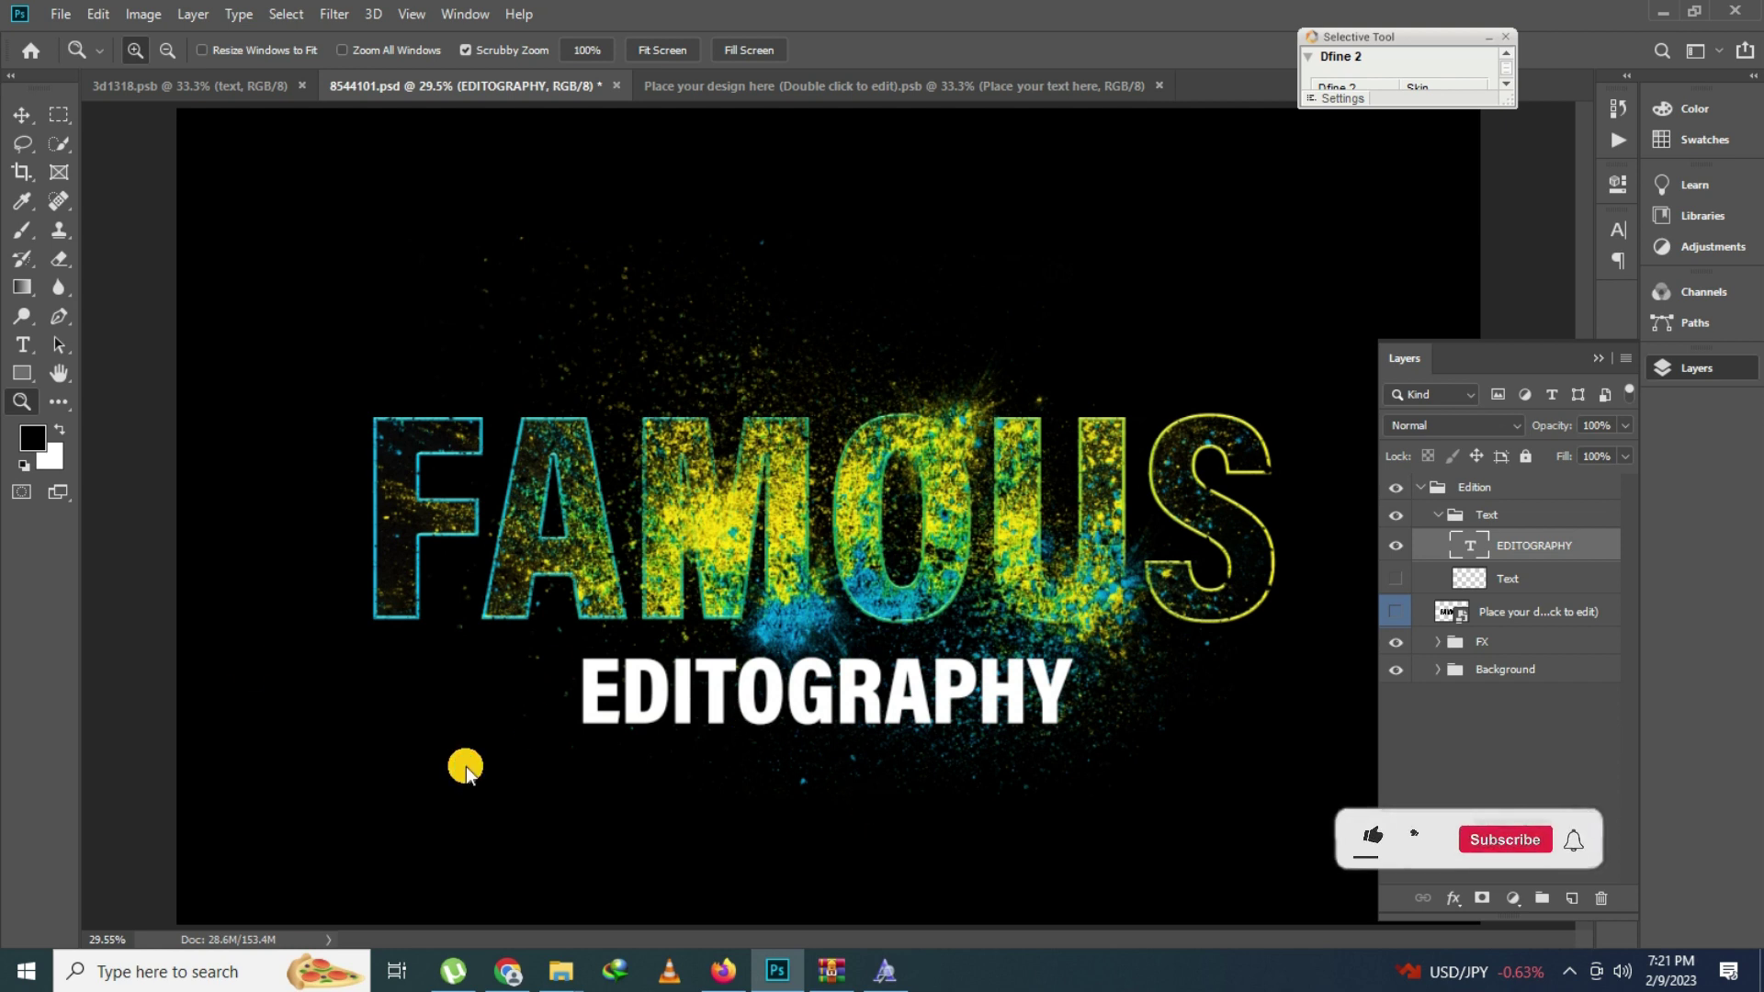
Save a PNG copy named 8544101 copy into the bundle folder
{"action": "key", "text": "ctrl+alt+s"}
{"action": "left_click", "coordinate": [387, 738]}
{"action": "left_click", "coordinate": [446, 649]}
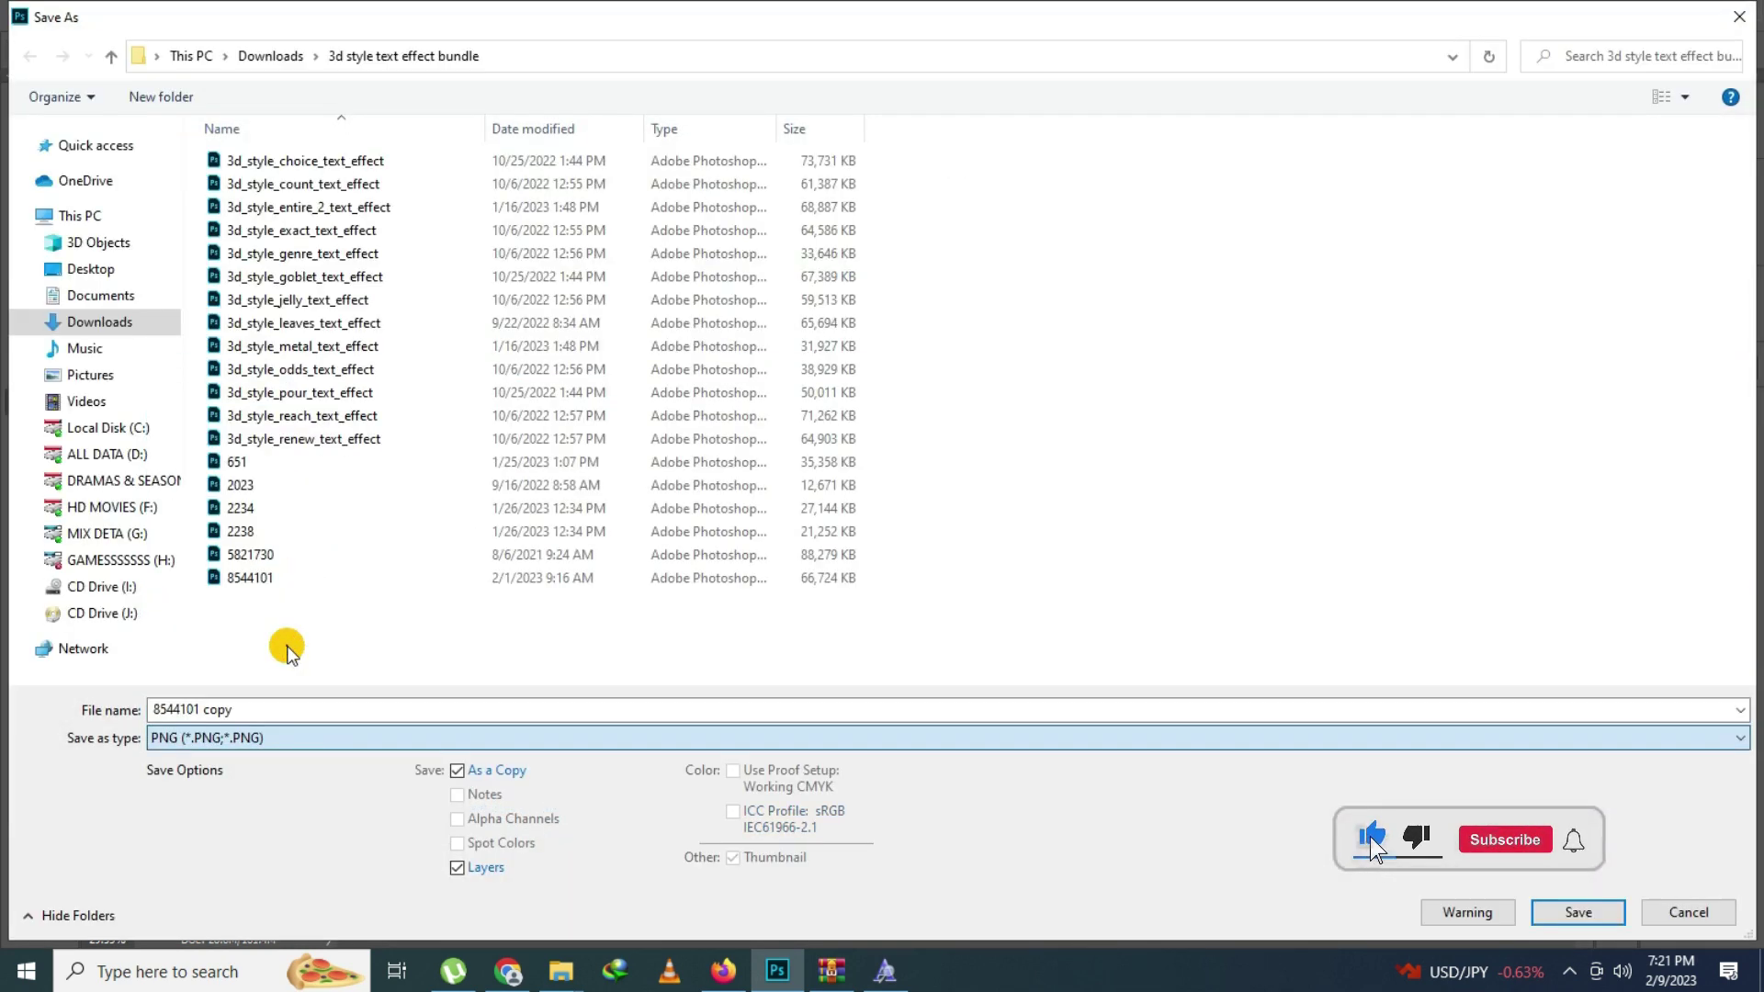
{"action": "left_click", "coordinate": [1577, 913]}
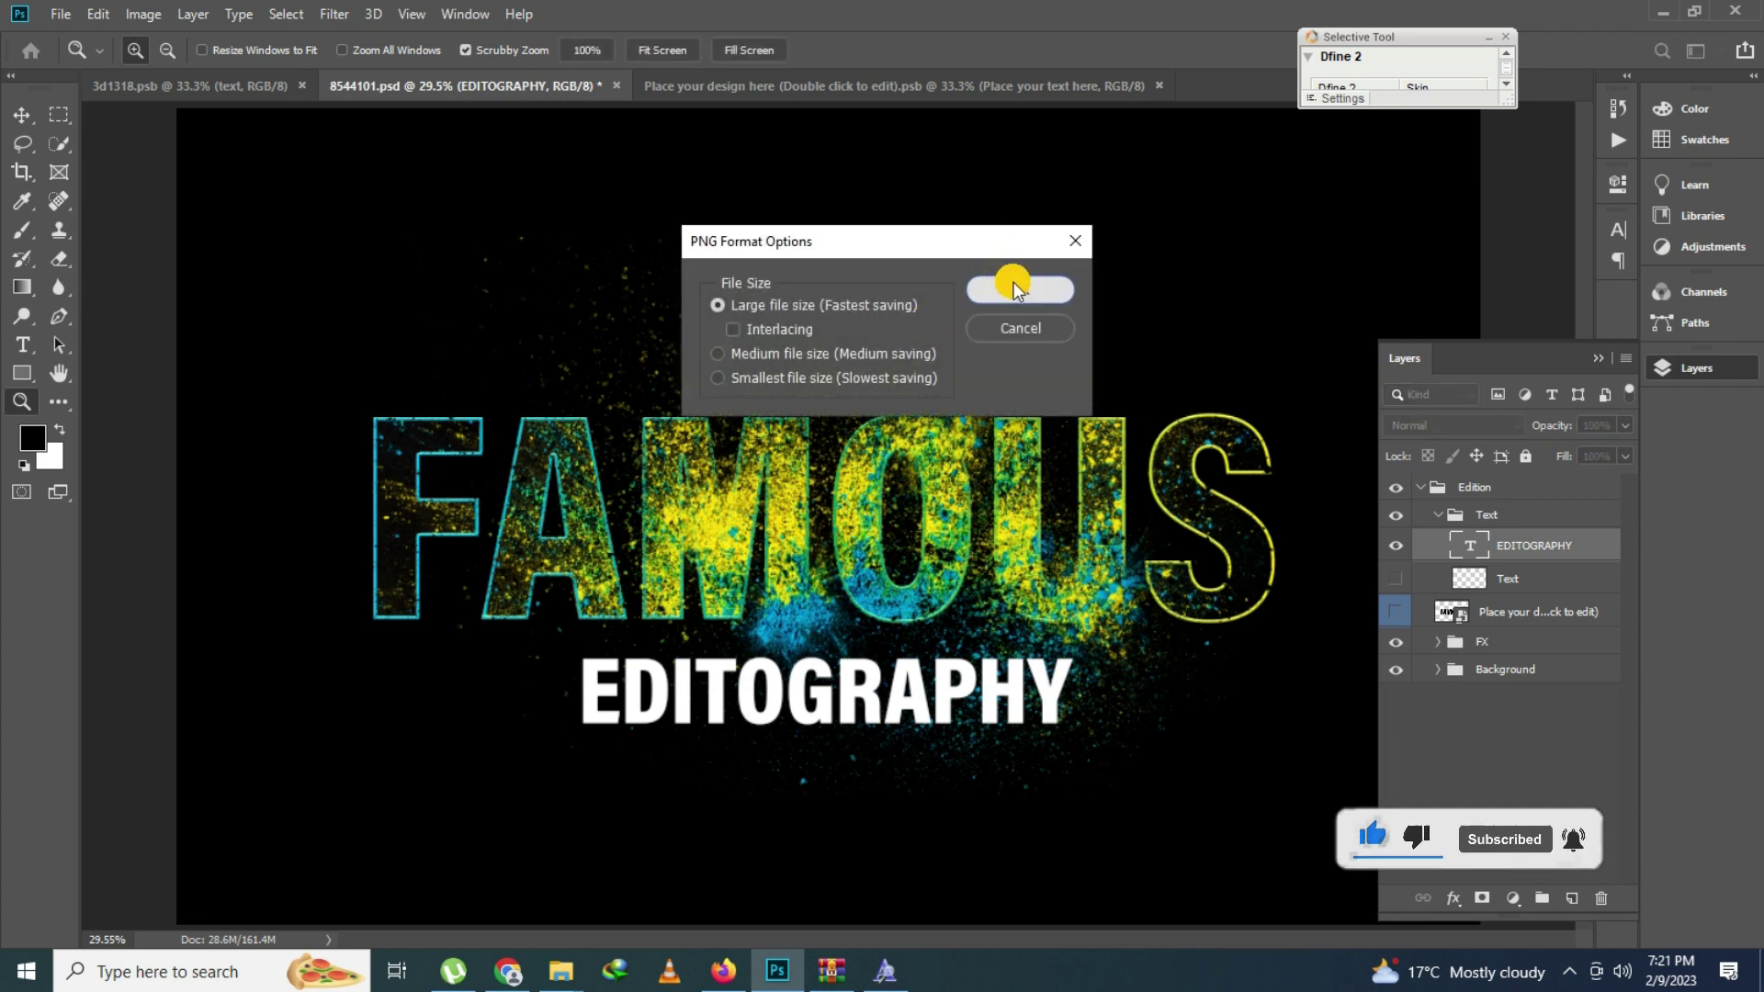
{"action": "left_click", "coordinate": [1011, 281]}
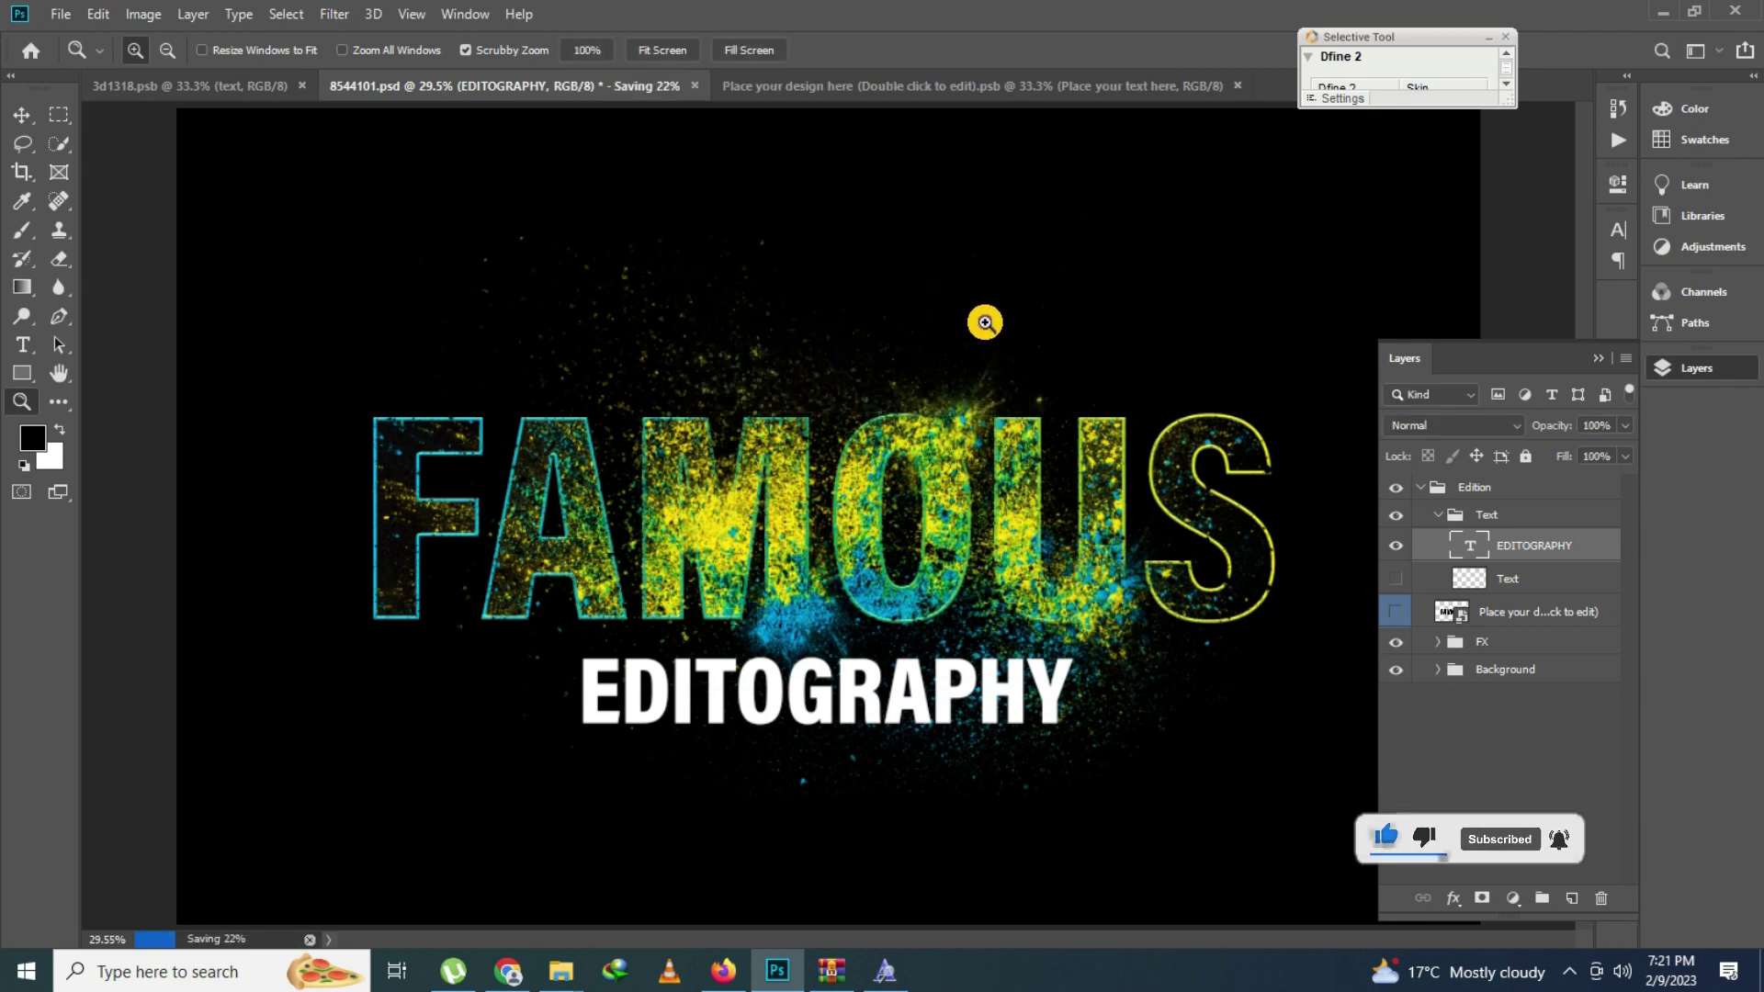
{"action": "mouse_move", "coordinate": [560, 972]}
{"action": "left_click", "coordinate": [769, 901]}
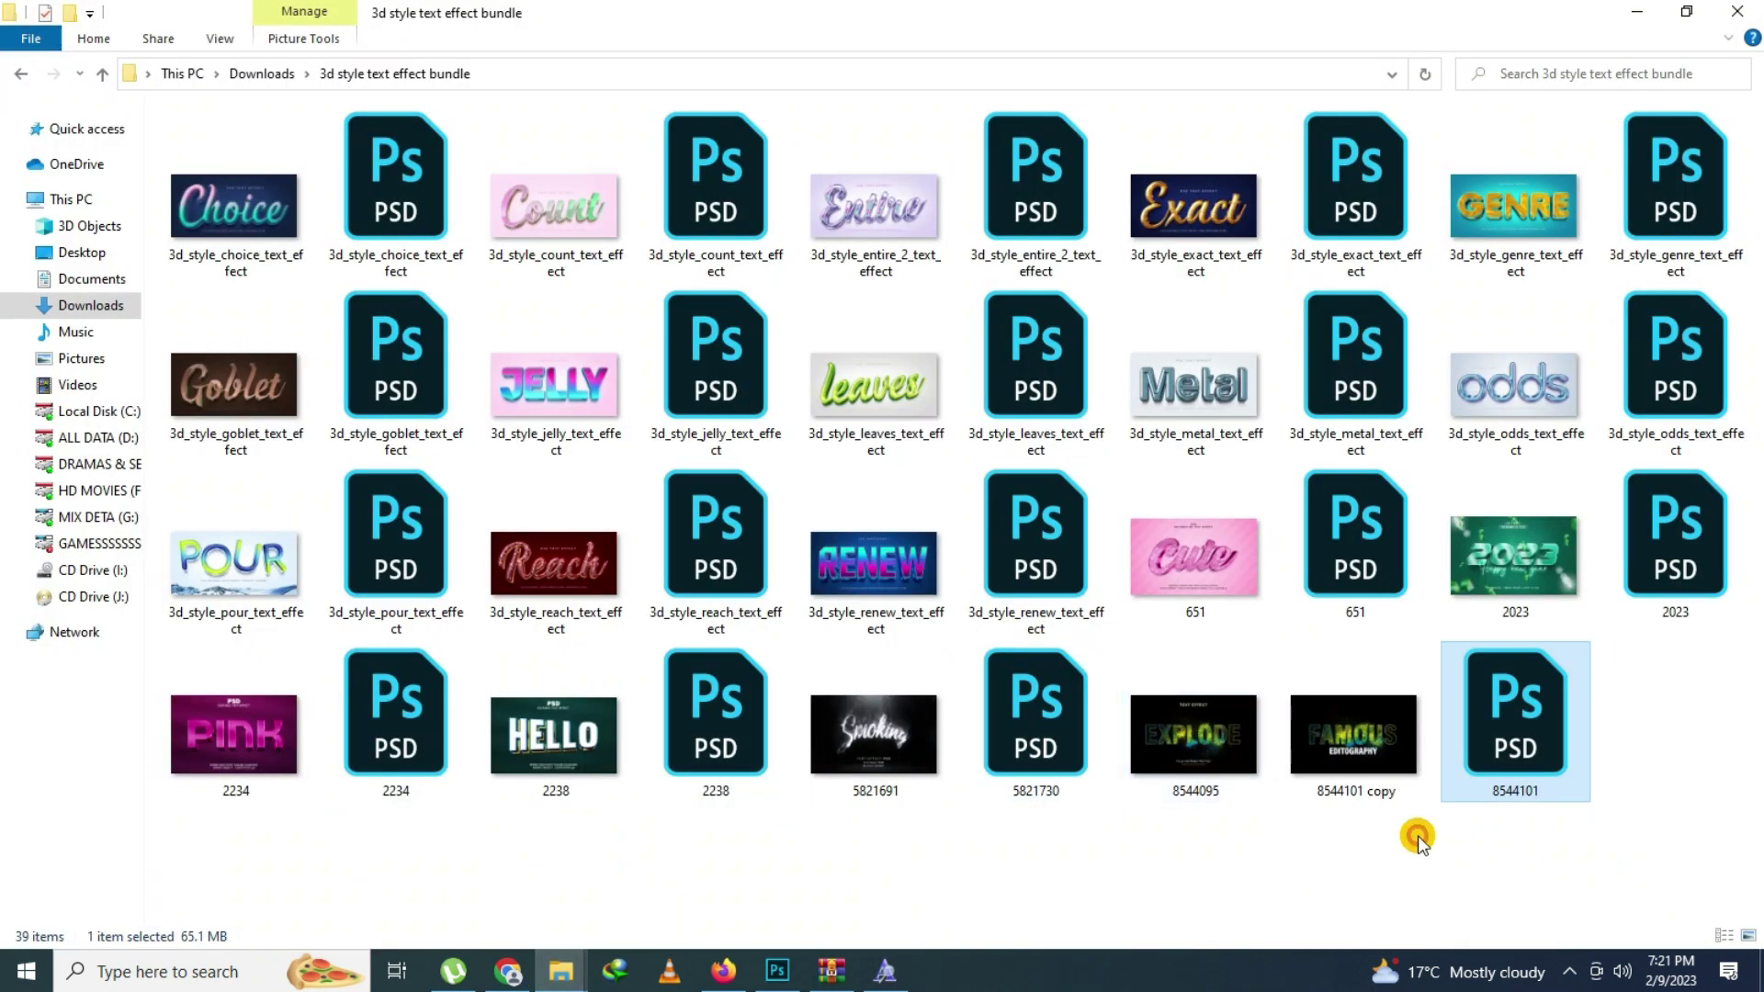
{"action": "key", "text": "ctrl+a"}
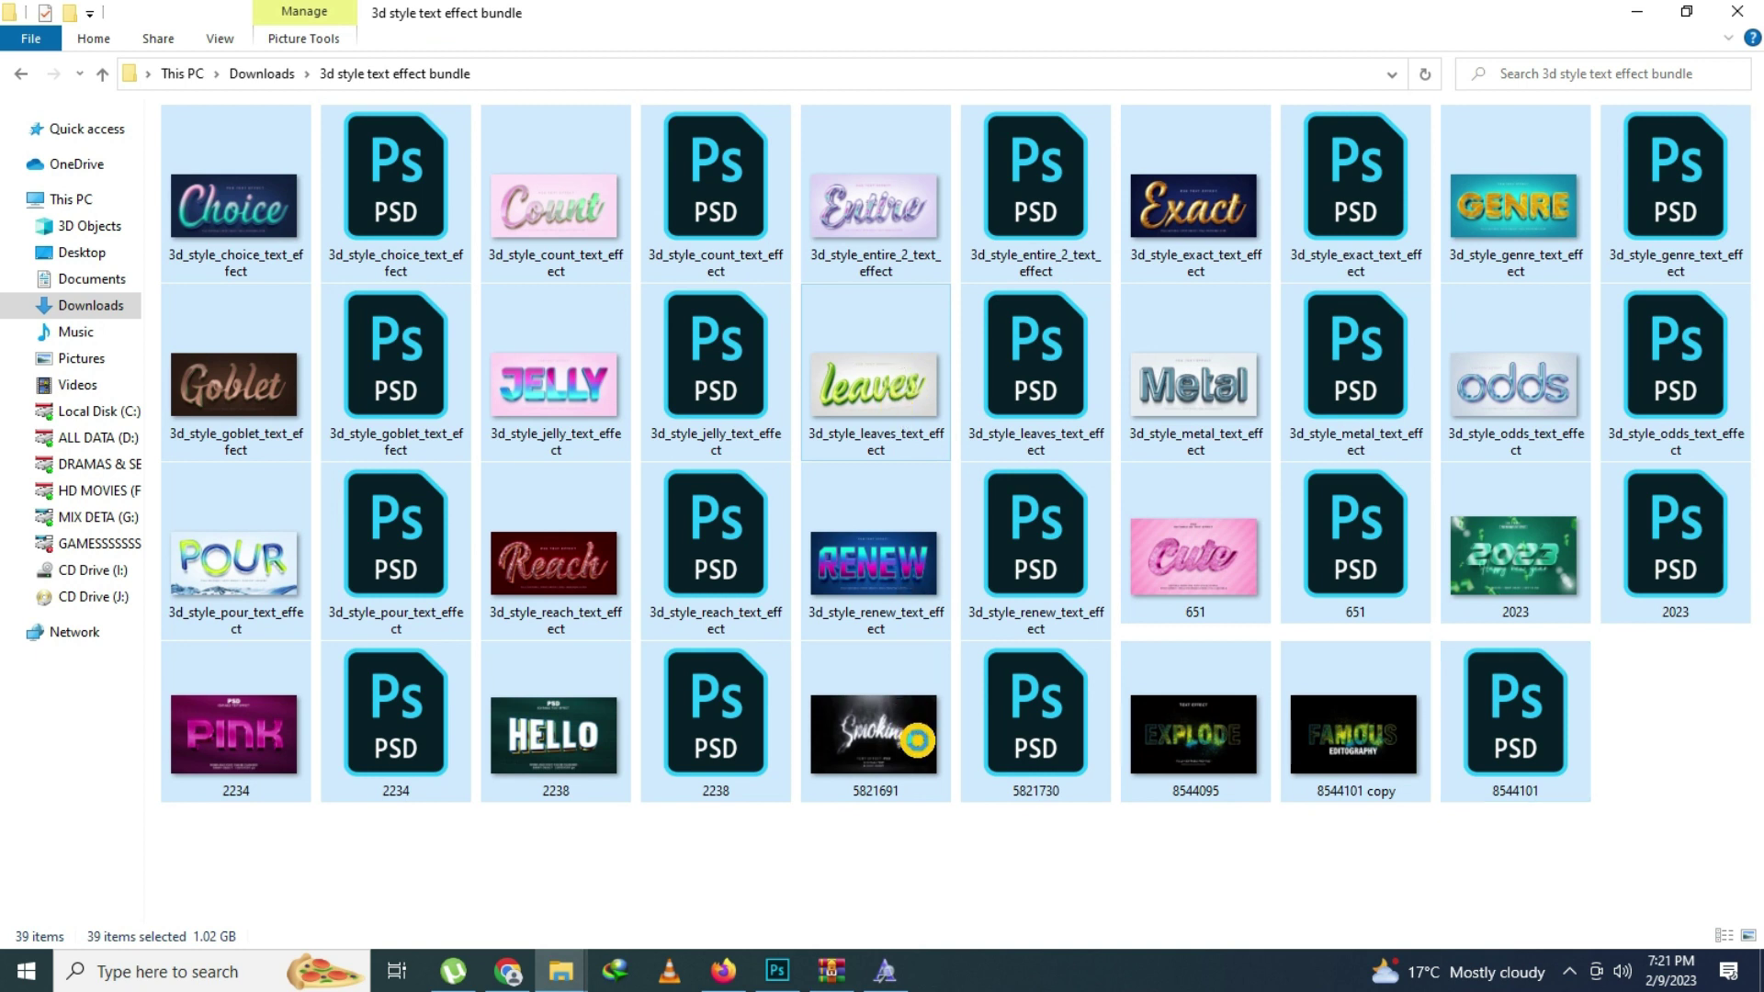
{"action": "right_click", "coordinate": [896, 305]}
{"action": "left_click", "coordinate": [1039, 919]}
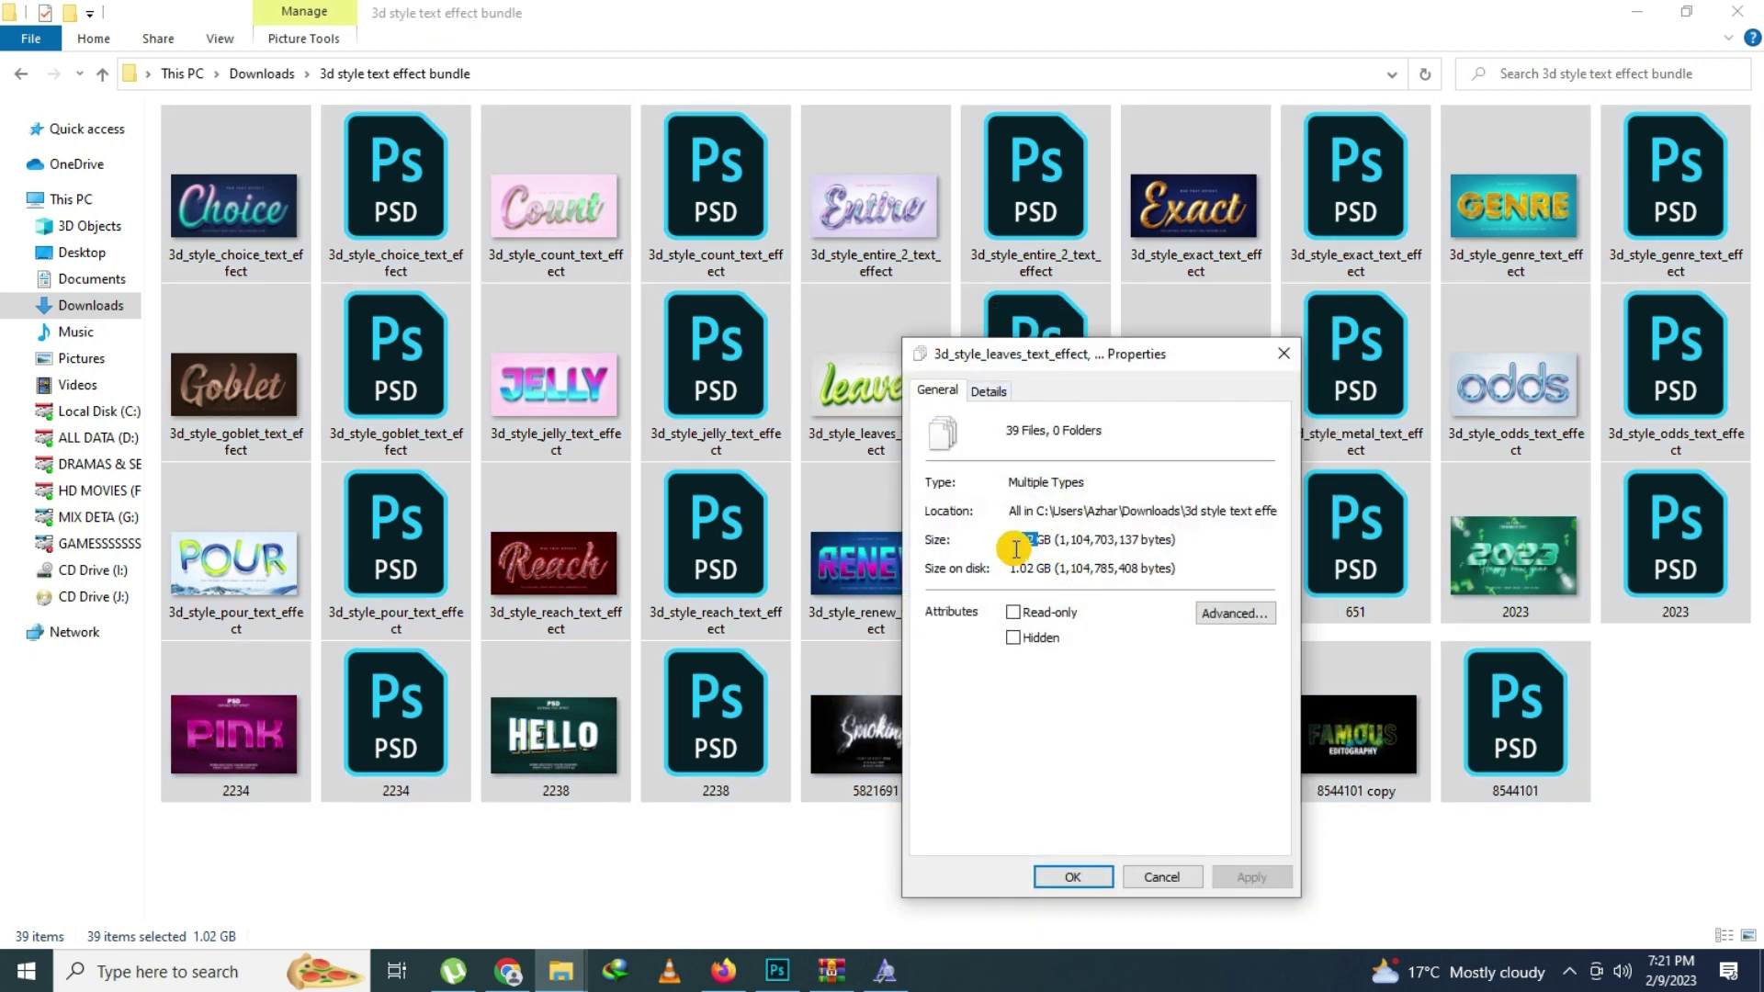
{"action": "left_click", "coordinate": [1182, 873]}
{"action": "double_click", "coordinate": [1356, 731]}
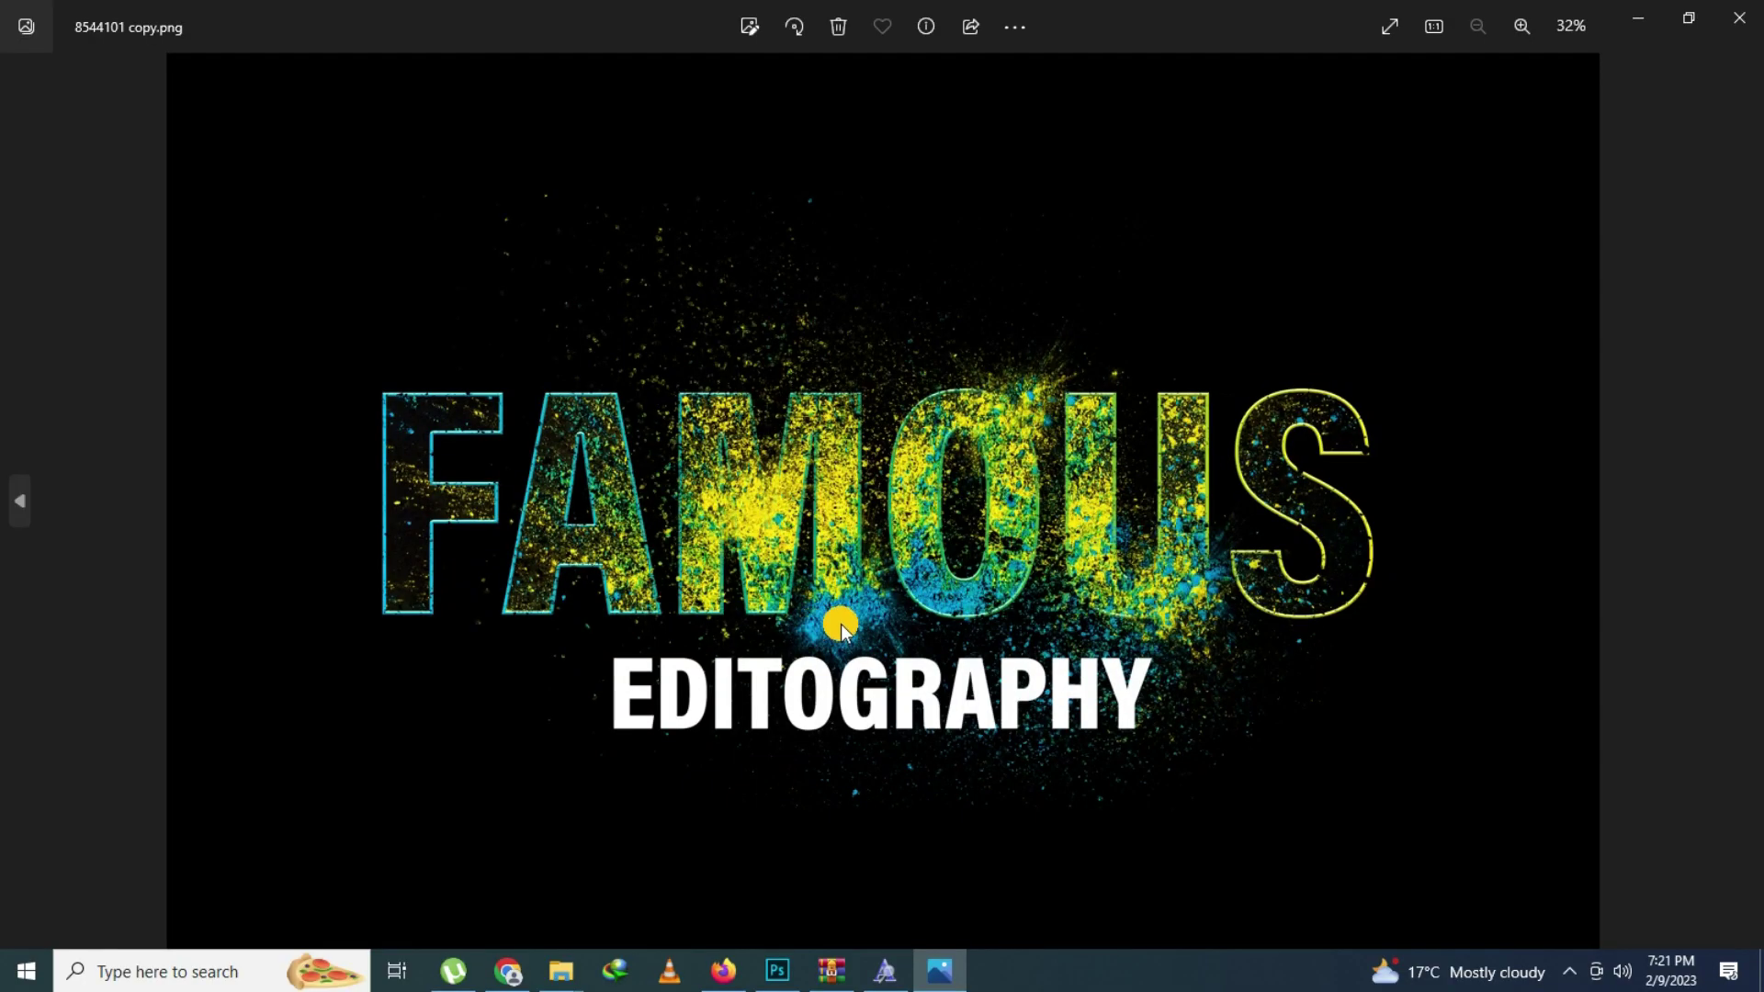
{"action": "scroll", "coordinate": [965, 610], "scroll_direction": "up", "scroll_amount": 2}
{"action": "scroll", "coordinate": [965, 610], "scroll_direction": "up", "scroll_amount": 3}
{"action": "scroll", "coordinate": [620, 427], "scroll_direction": "down", "scroll_amount": 2}
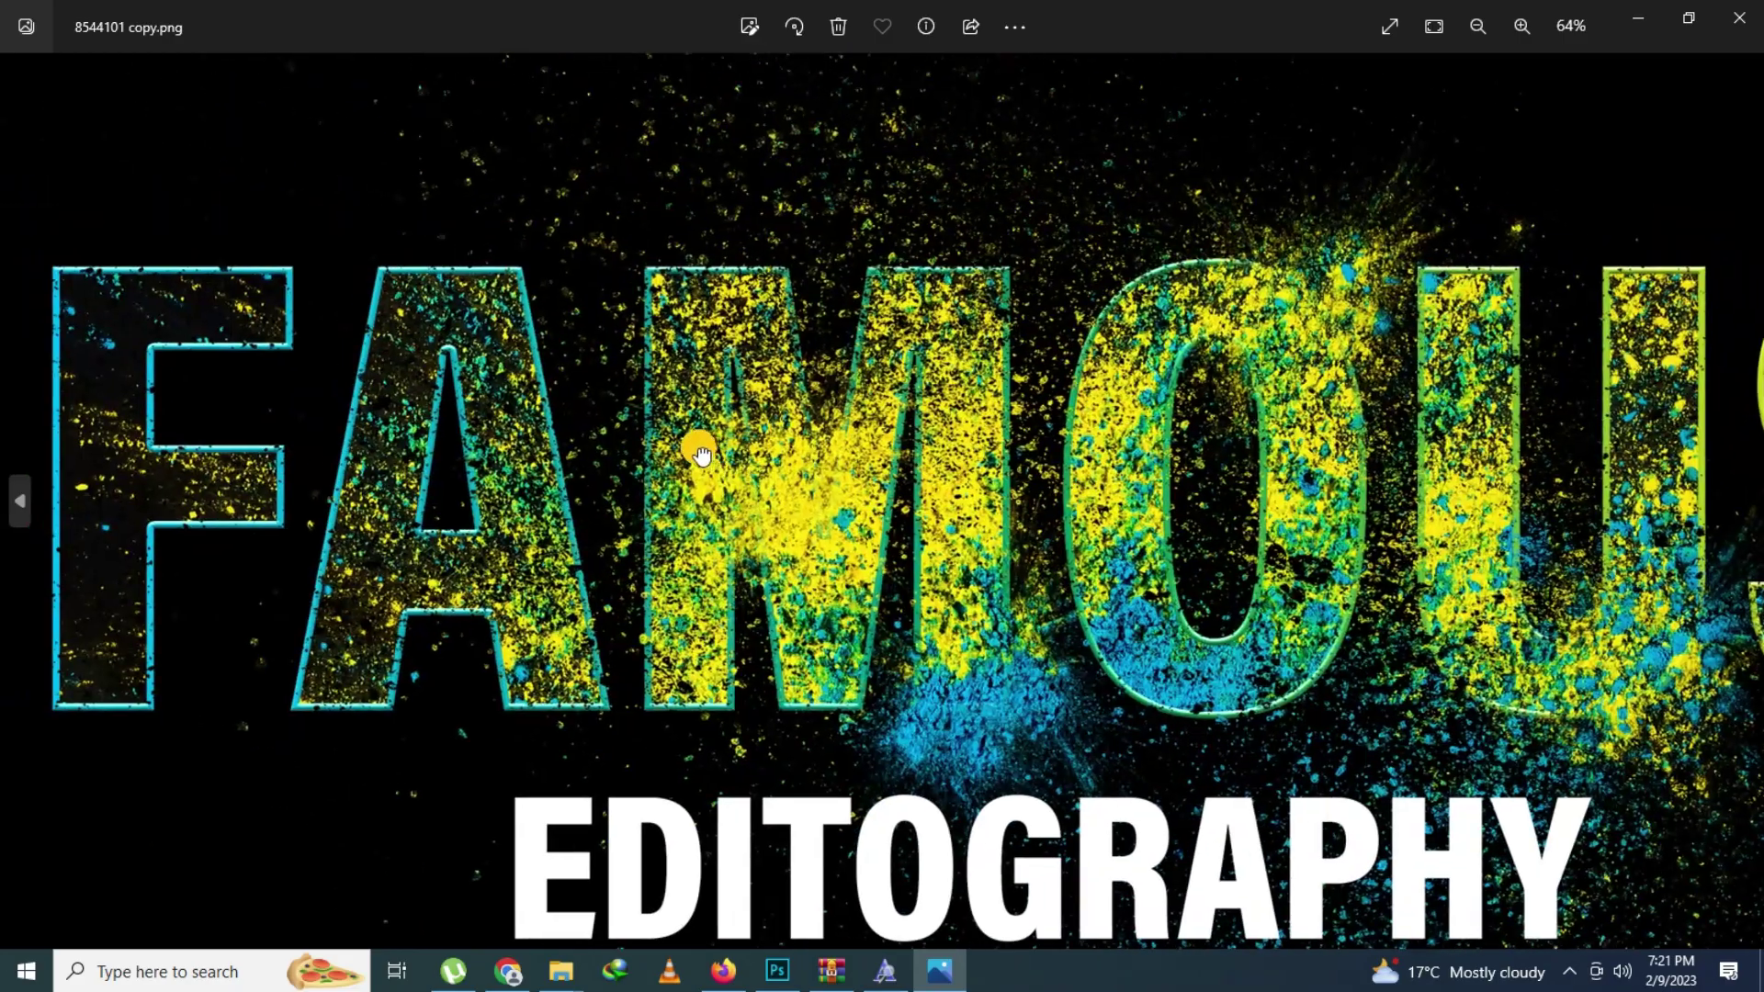
{"action": "scroll", "coordinate": [701, 453], "scroll_direction": "down", "scroll_amount": 1}
{"action": "scroll", "coordinate": [783, 503], "scroll_direction": "down", "scroll_amount": 2}
{"action": "left_click", "coordinate": [1752, 9]}
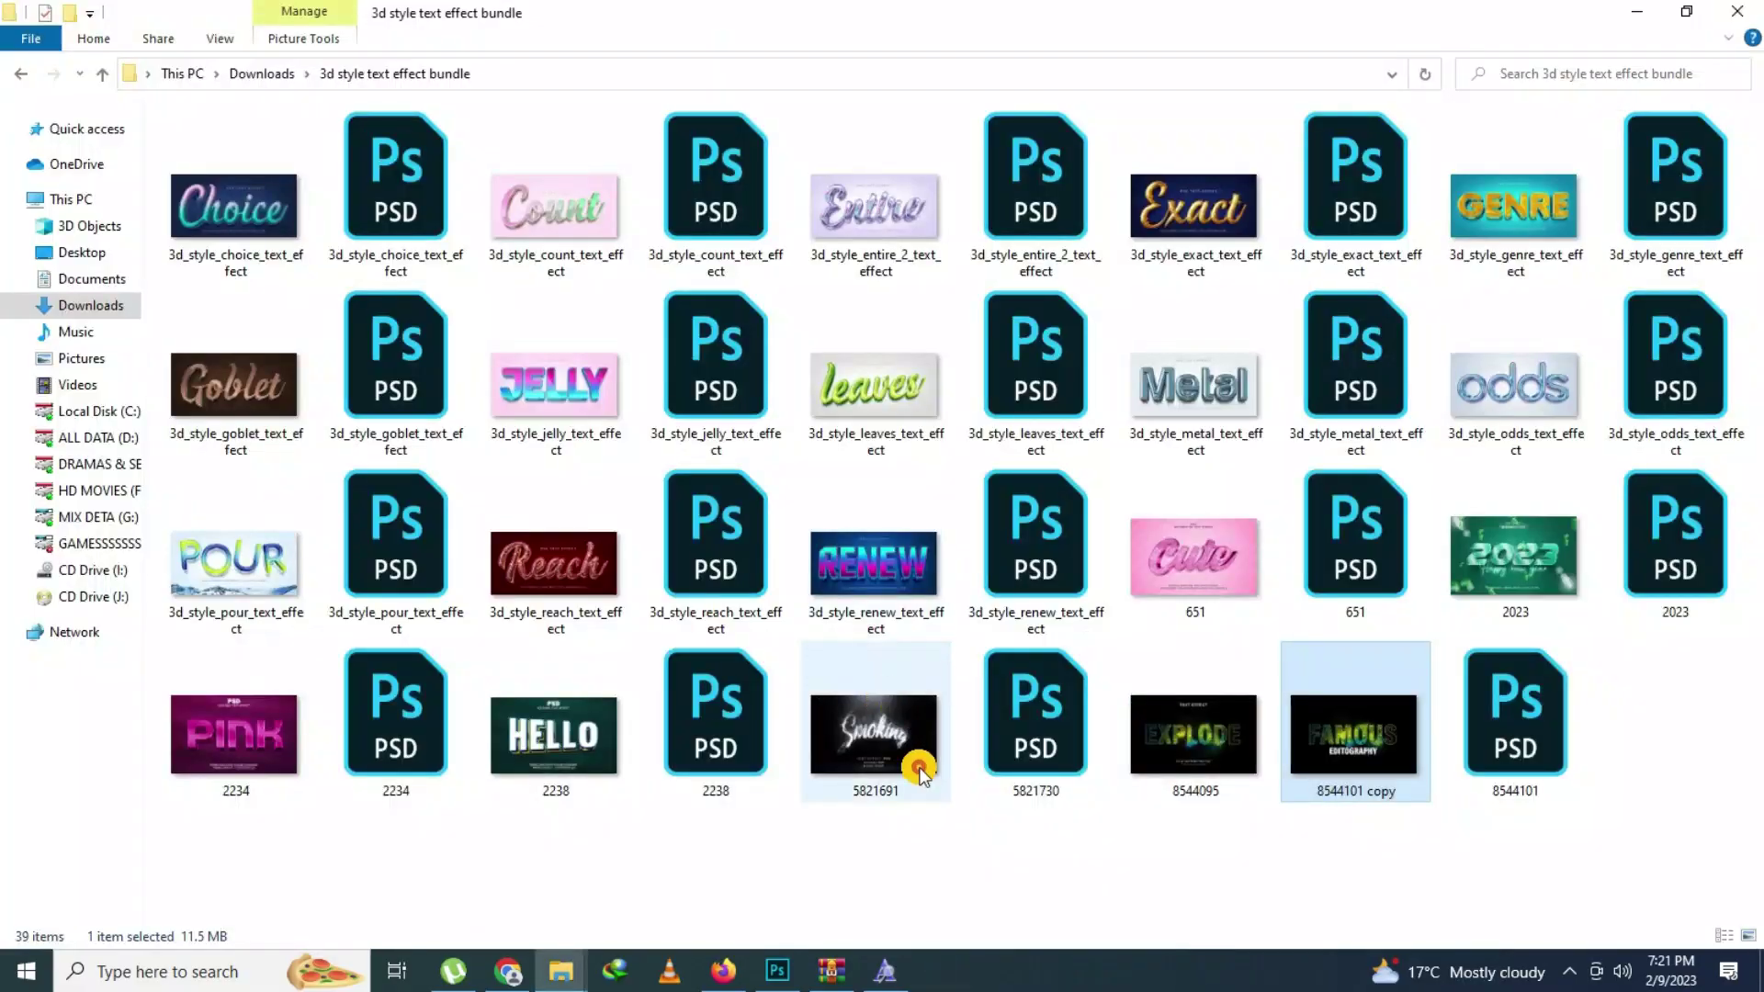